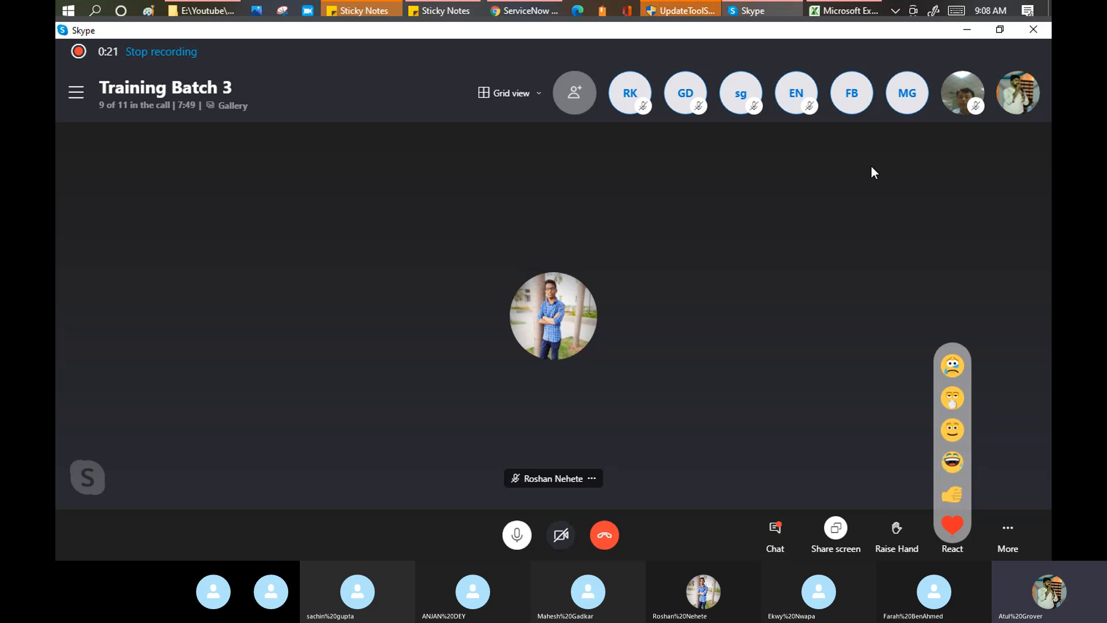
Bring the Excel attendance workbook in front of the Skype Training Batch 3 call.
click(833, 16)
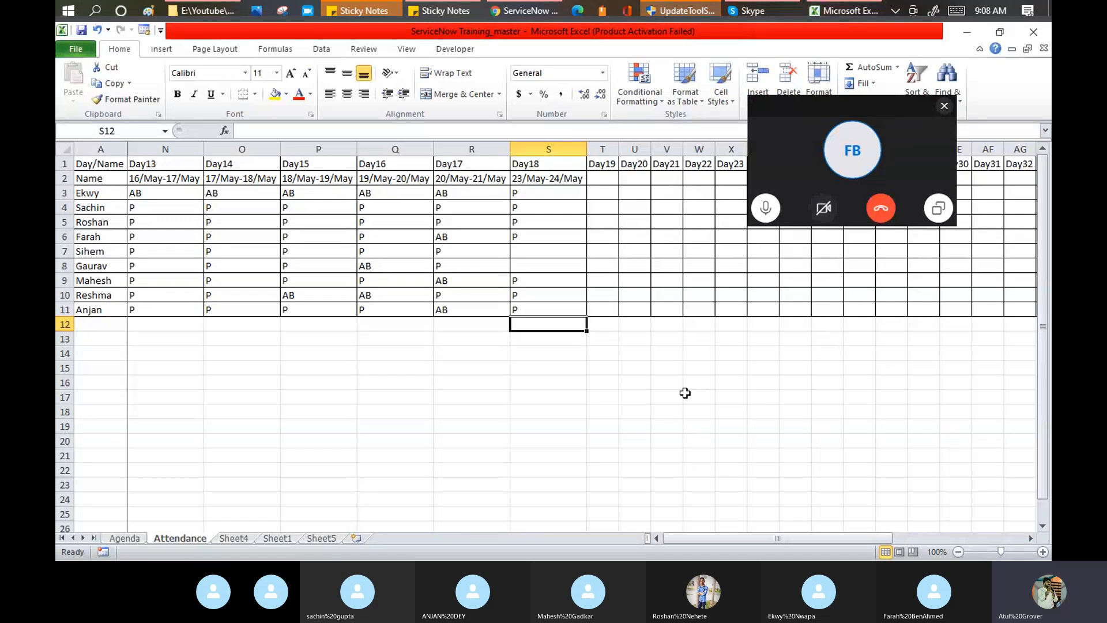
Open the Agenda sheet and select the Catalog Builder through Service Portal configuration topics.
click(130, 538)
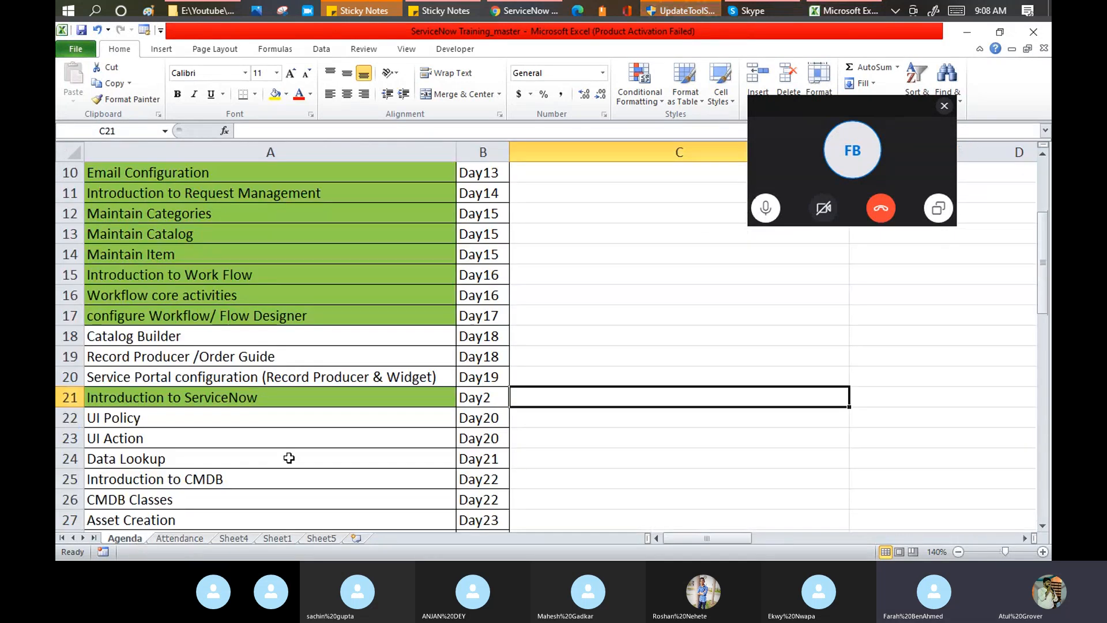
click(823, 110)
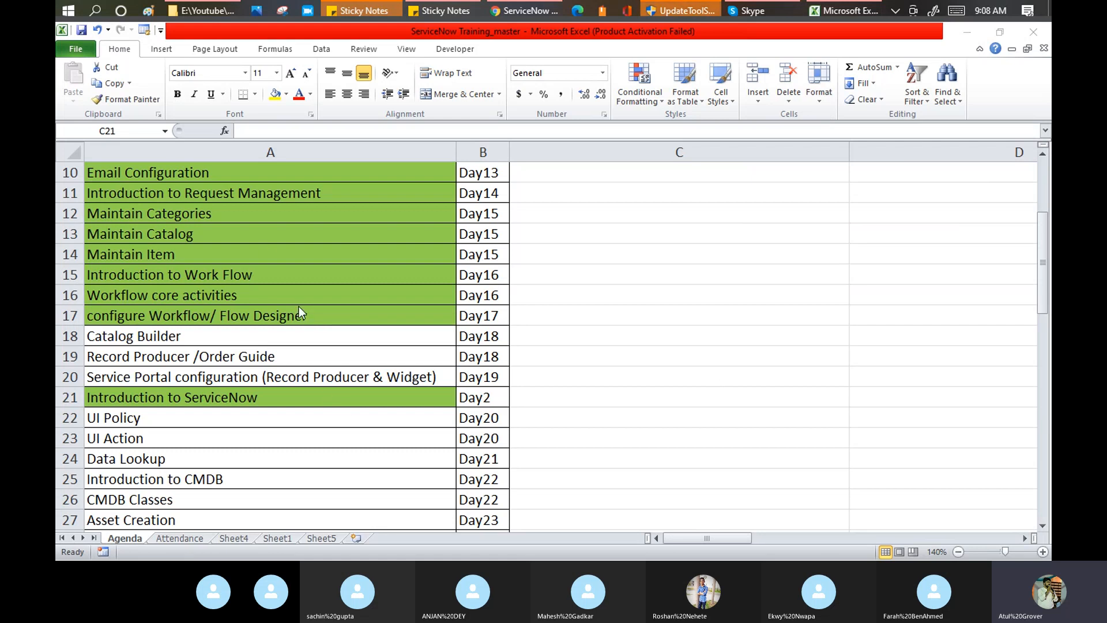
click(275, 334)
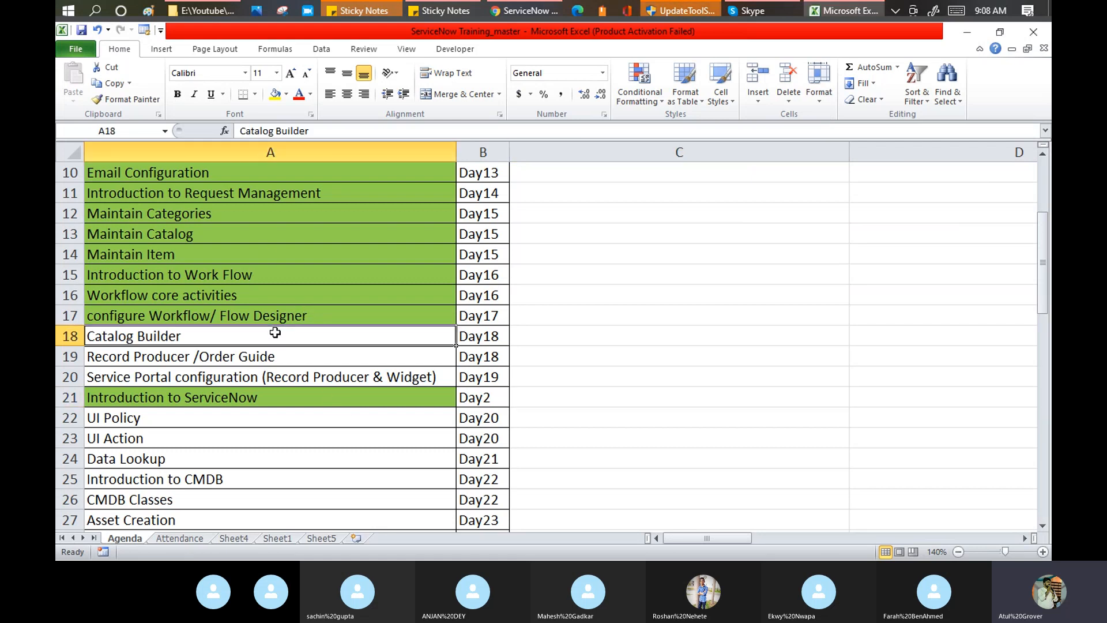
drag(275, 333, 340, 369)
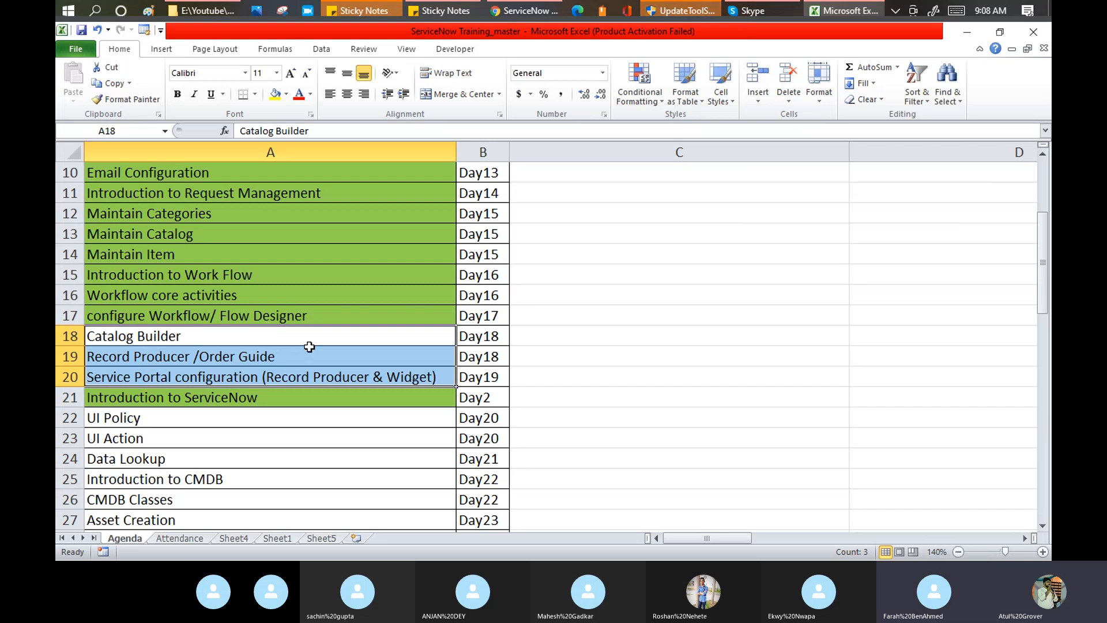
scroll(317, 358, down, 2)
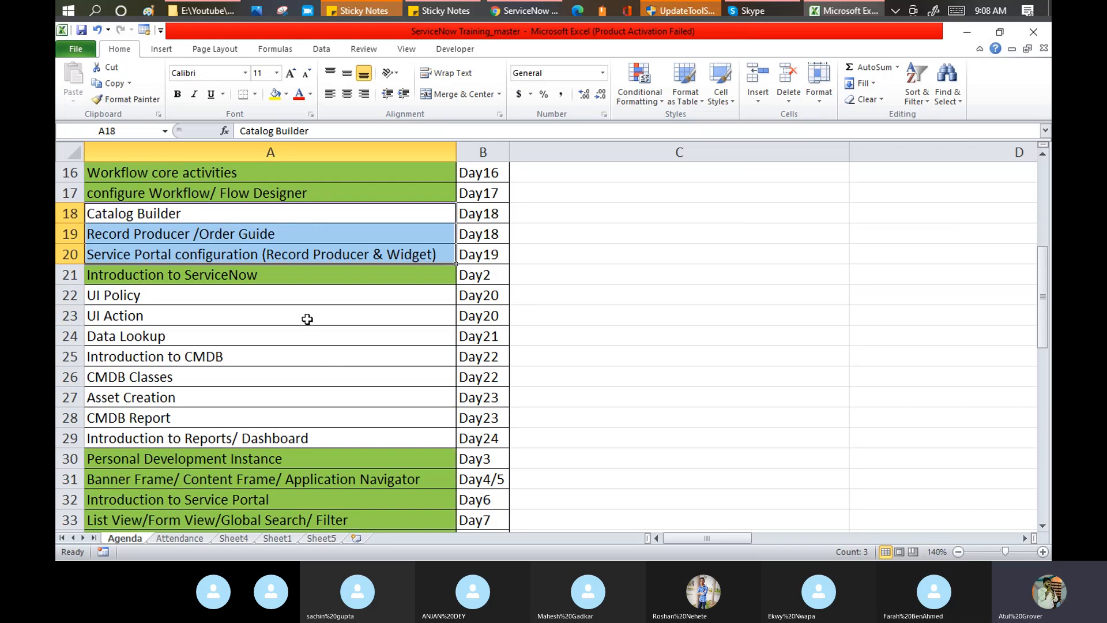
Select the UI Policy through Data Lookup topics, then the CMDB and Reports topics in rows 25–29.
click(260, 294)
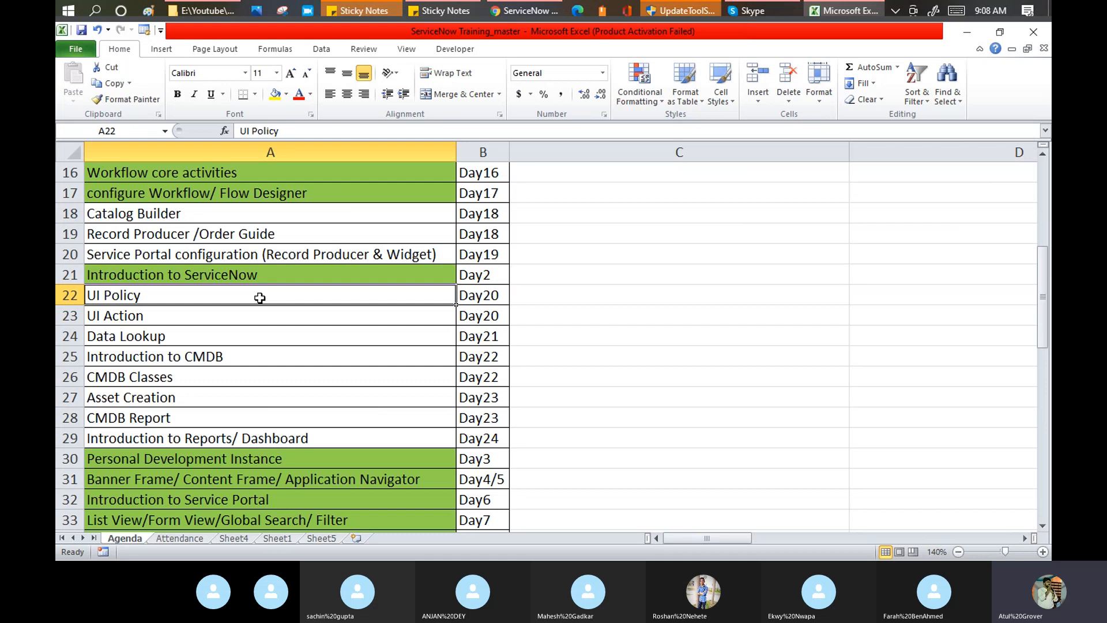
drag(260, 298, 477, 336)
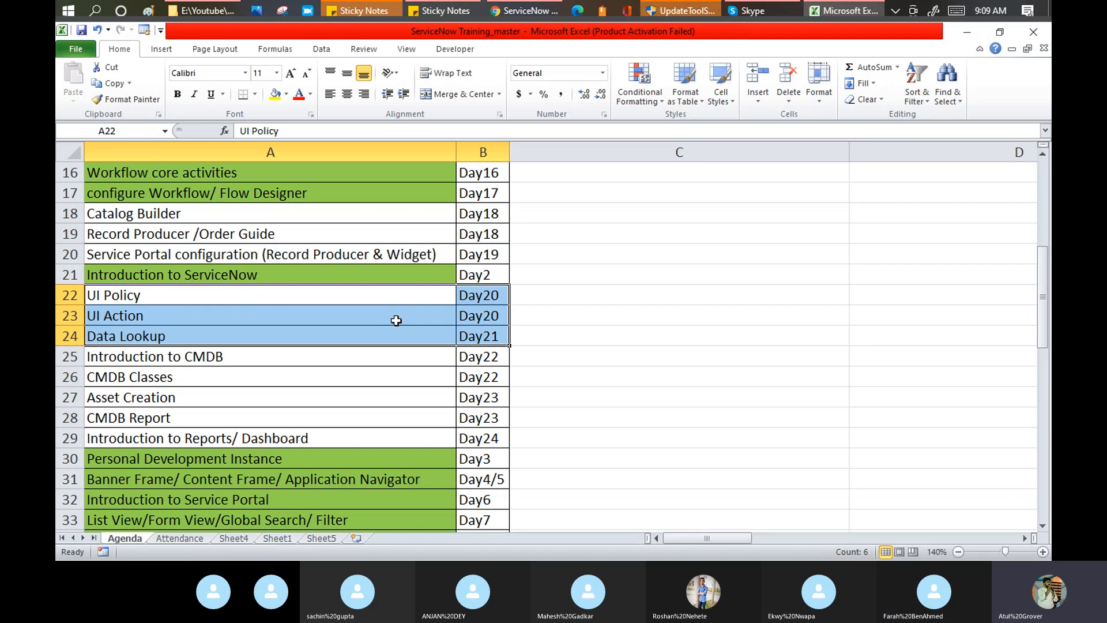
click(279, 359)
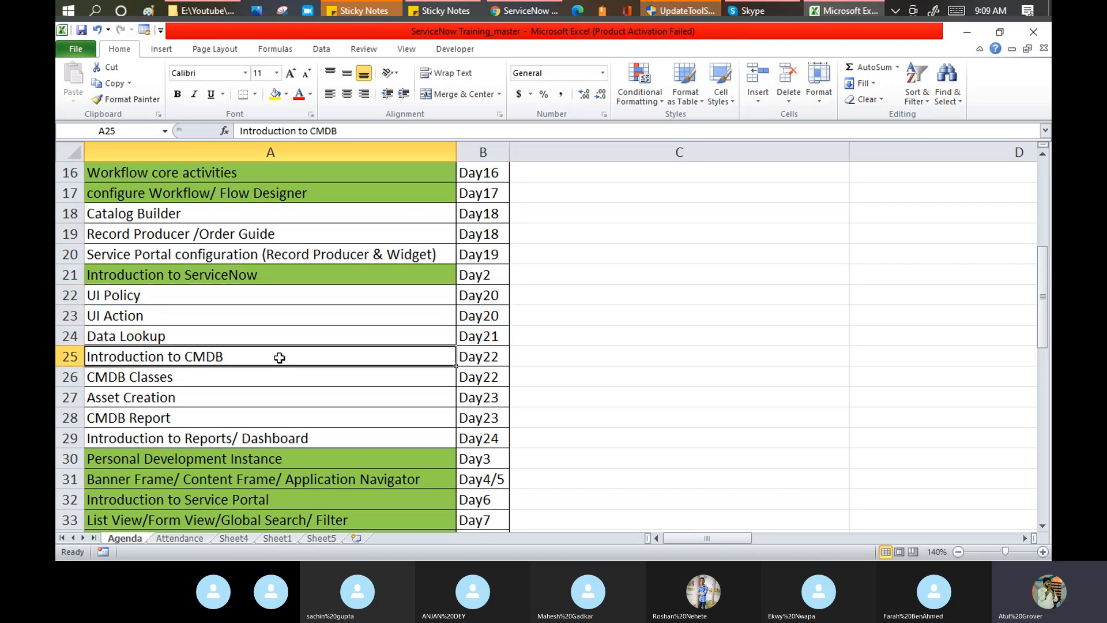
drag(279, 360, 458, 443)
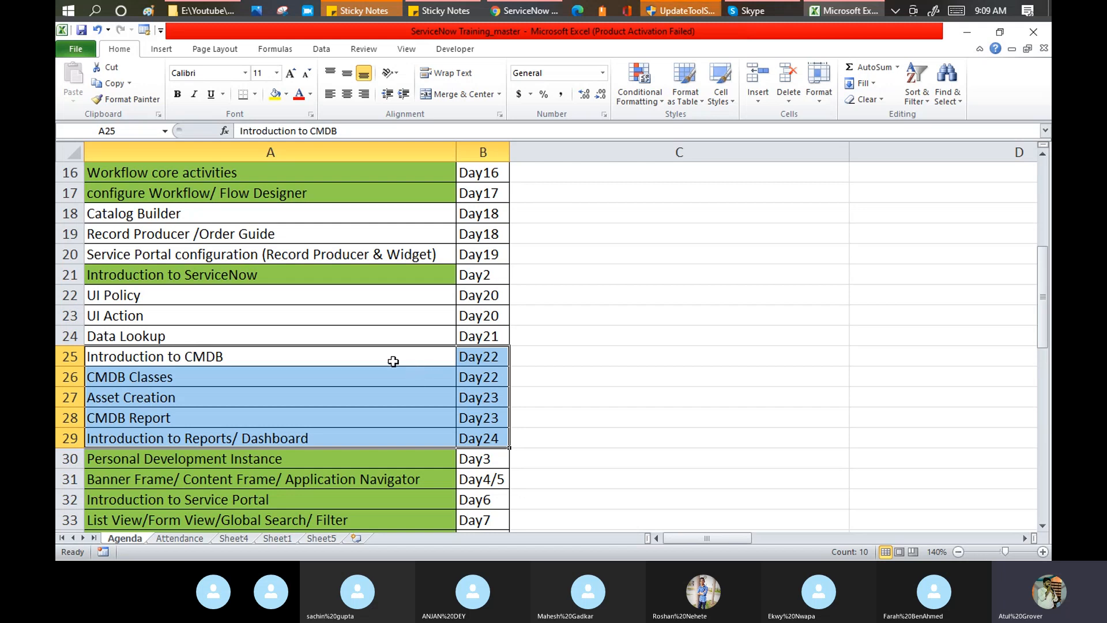
click(168, 356)
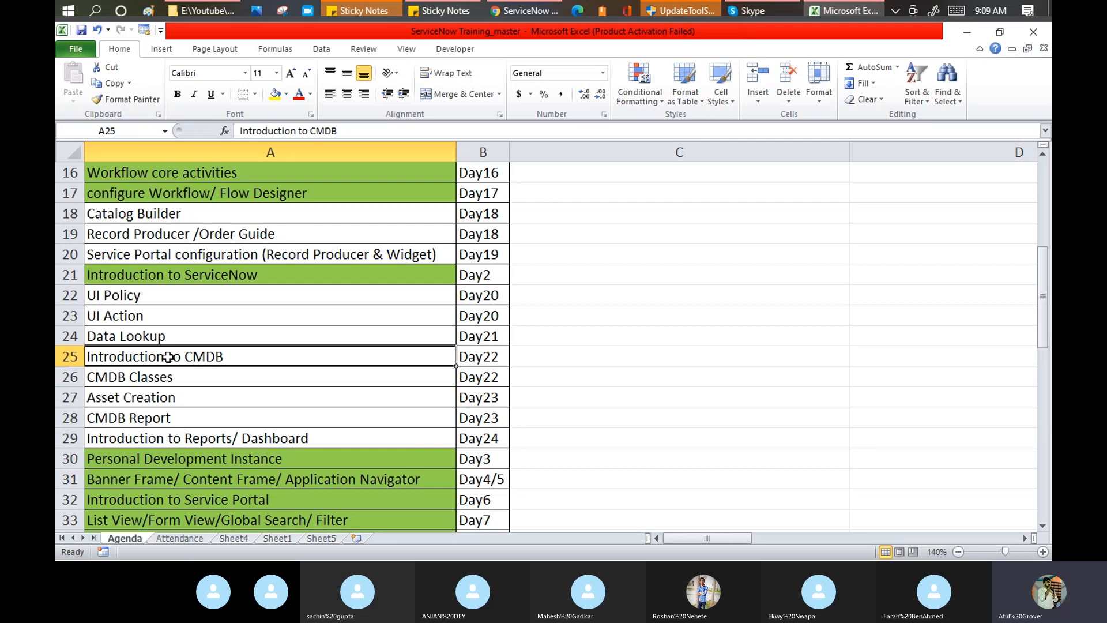
drag(286, 368, 478, 437)
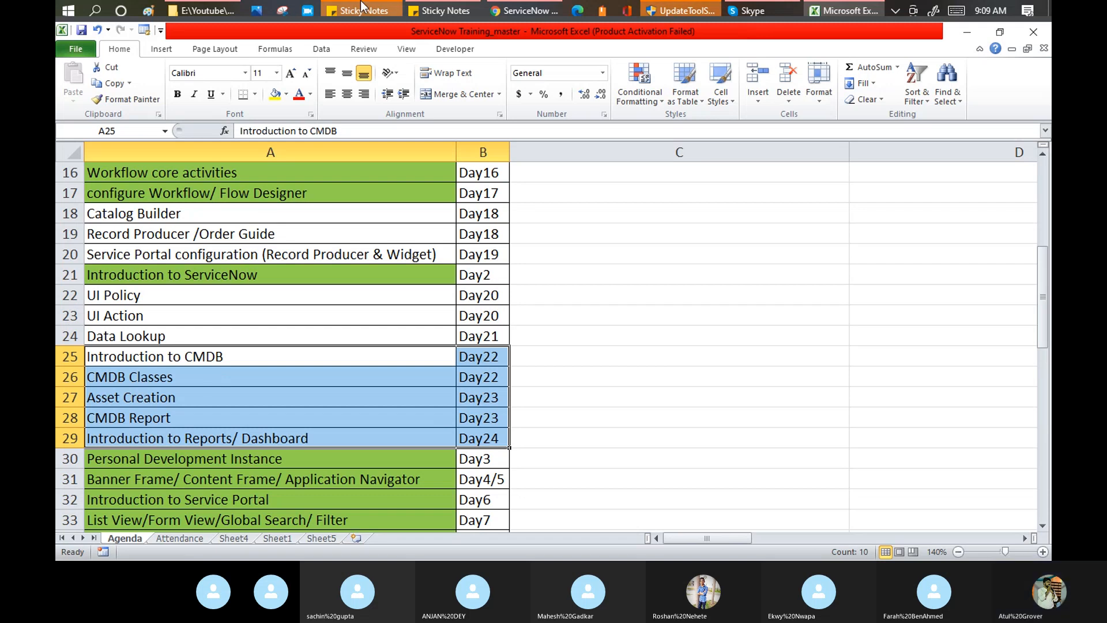
click(535, 12)
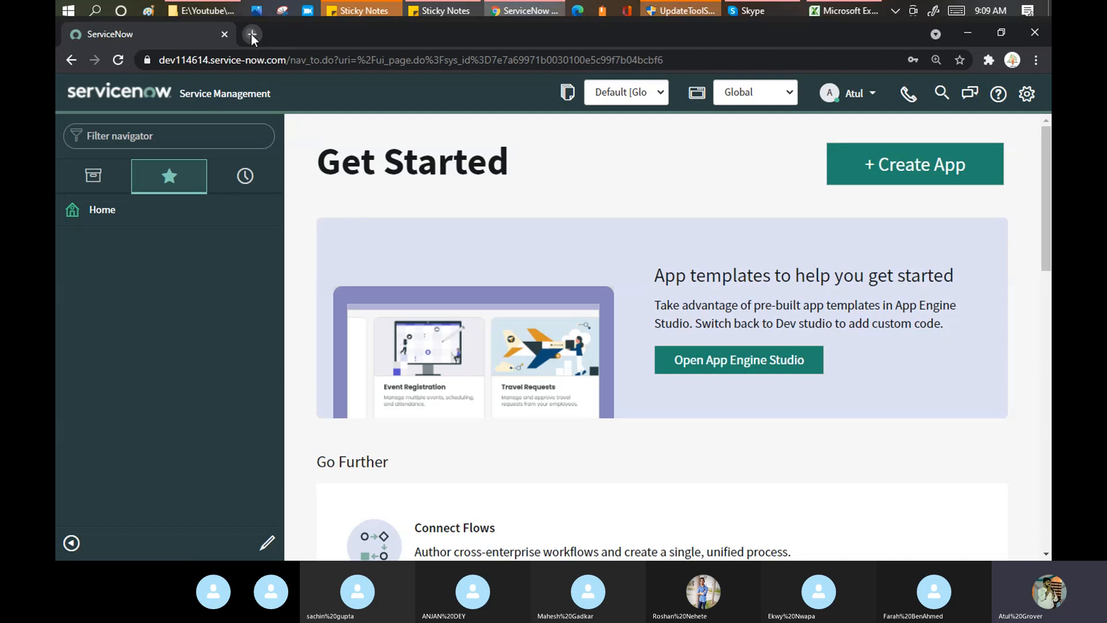
In a new tab, go to dev114614.service-now.com.
click(251, 33)
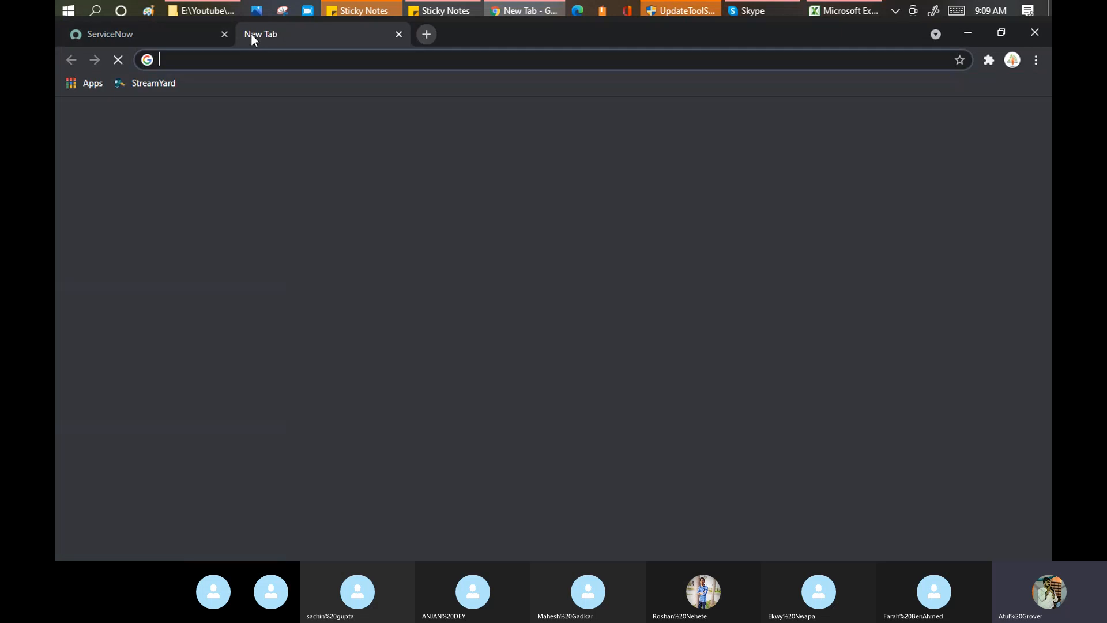
text(dev)
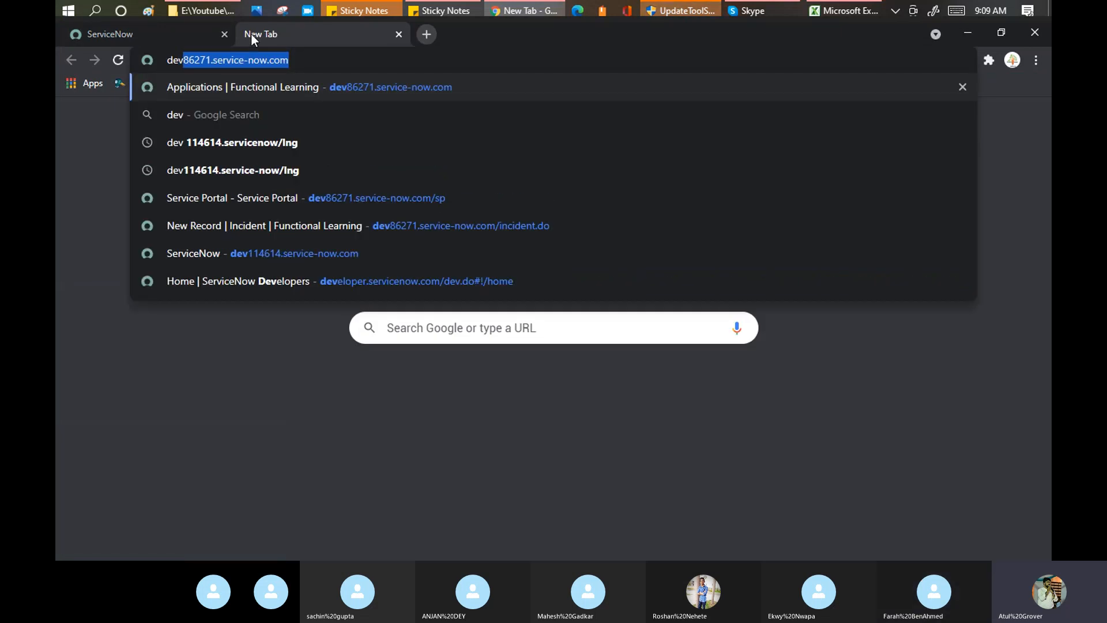
text(114614.service-now.com)
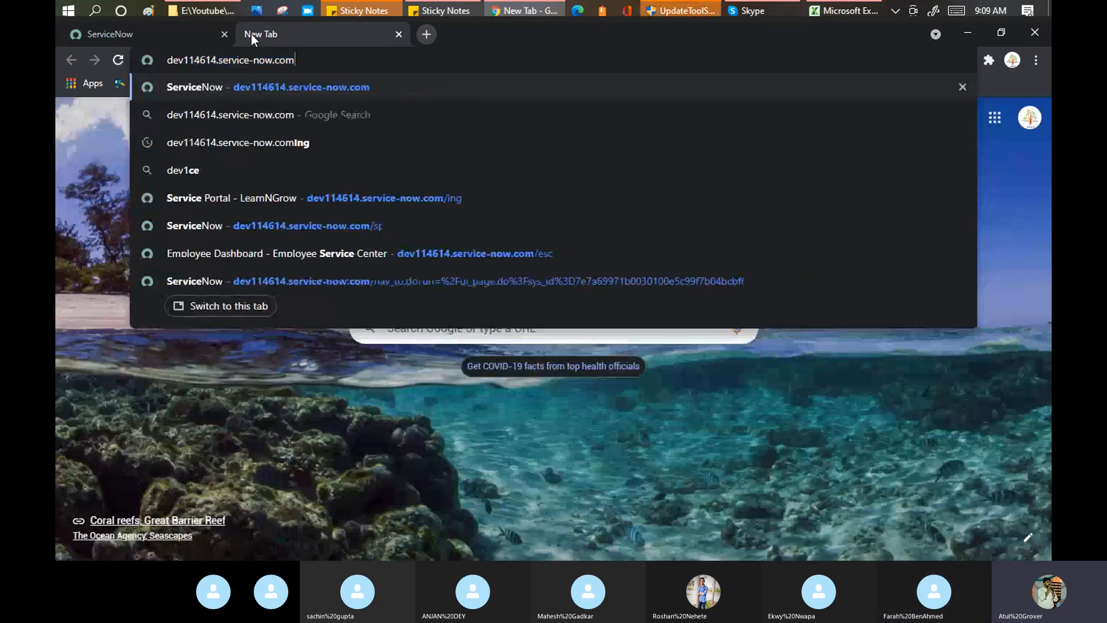
key(Return)
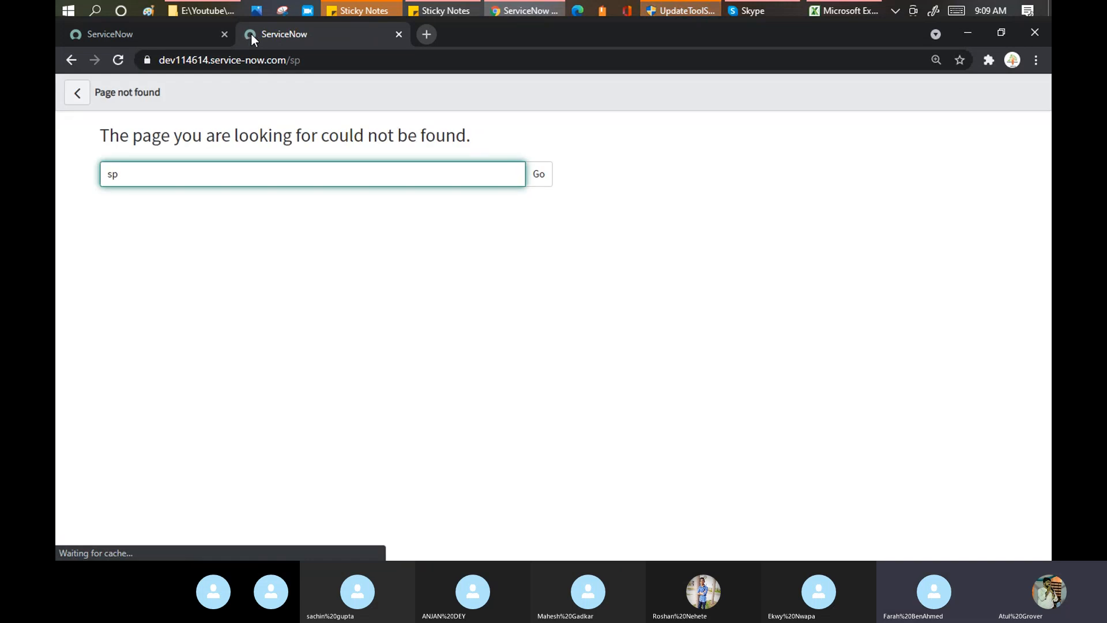
Replace the address with the instance URL plus /lng to load the LearnNGrow portal.
click(325, 53)
key(BackSpace)
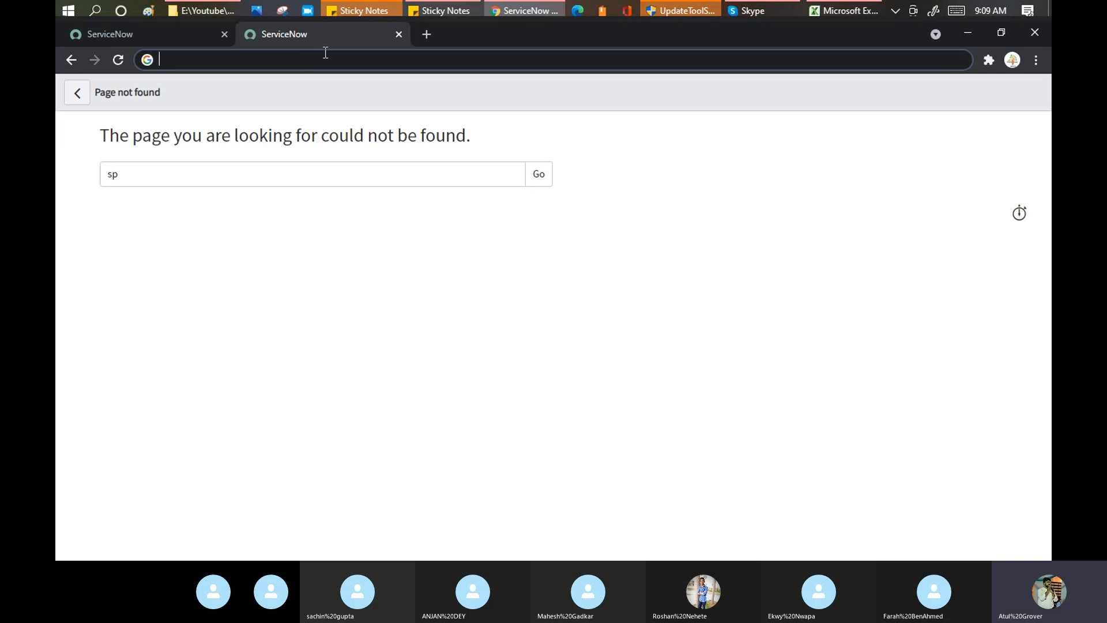
text(dev114614.service-now.com)
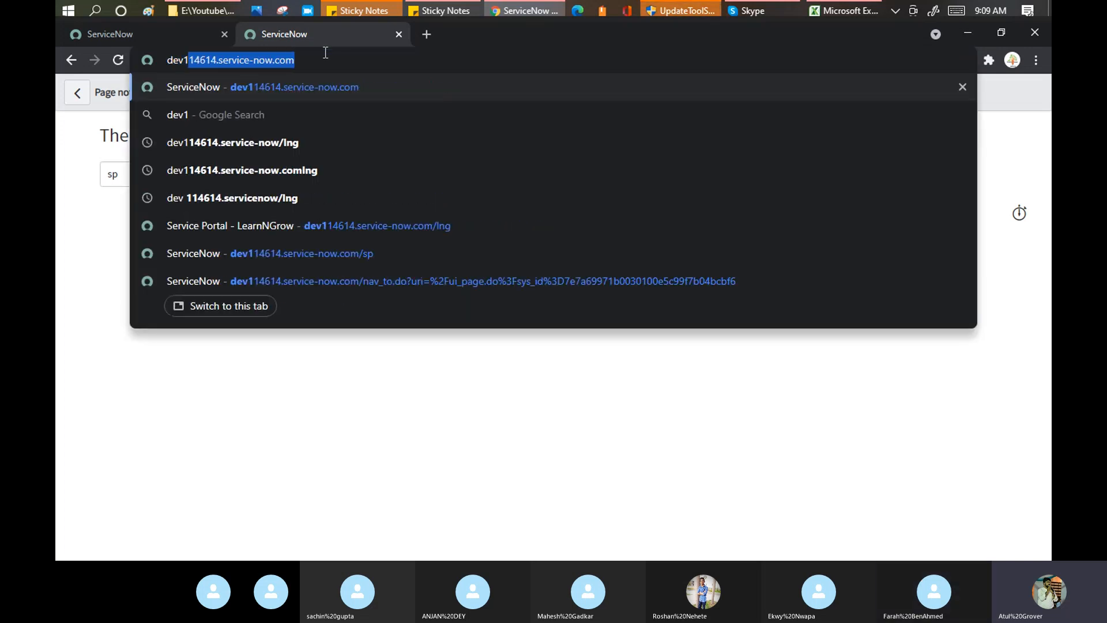
key(Right)
text(/lng)
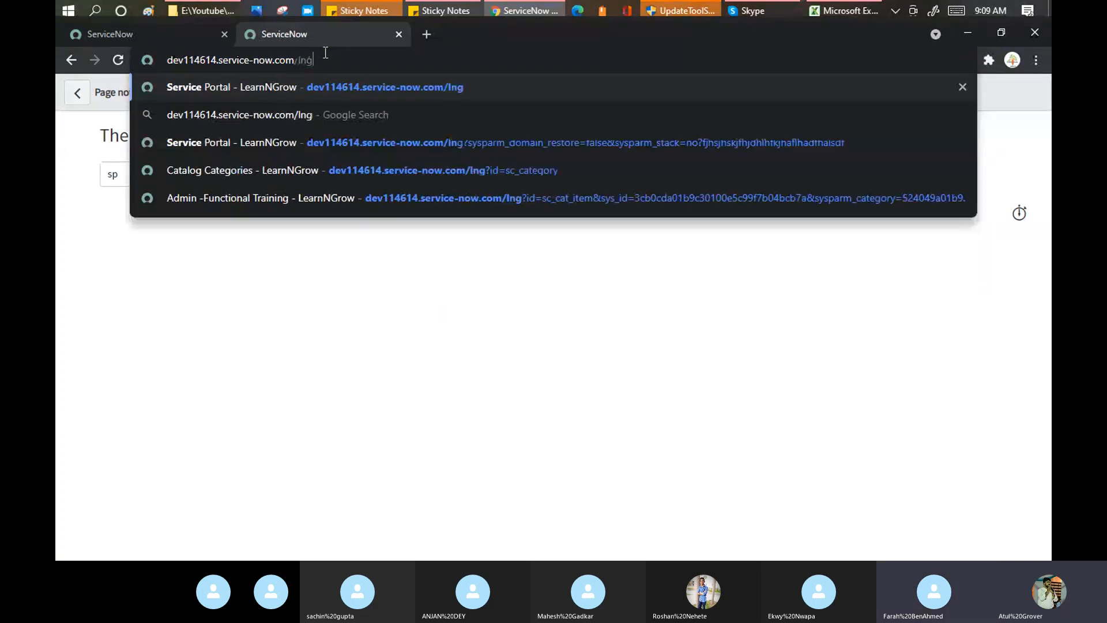
key(Return)
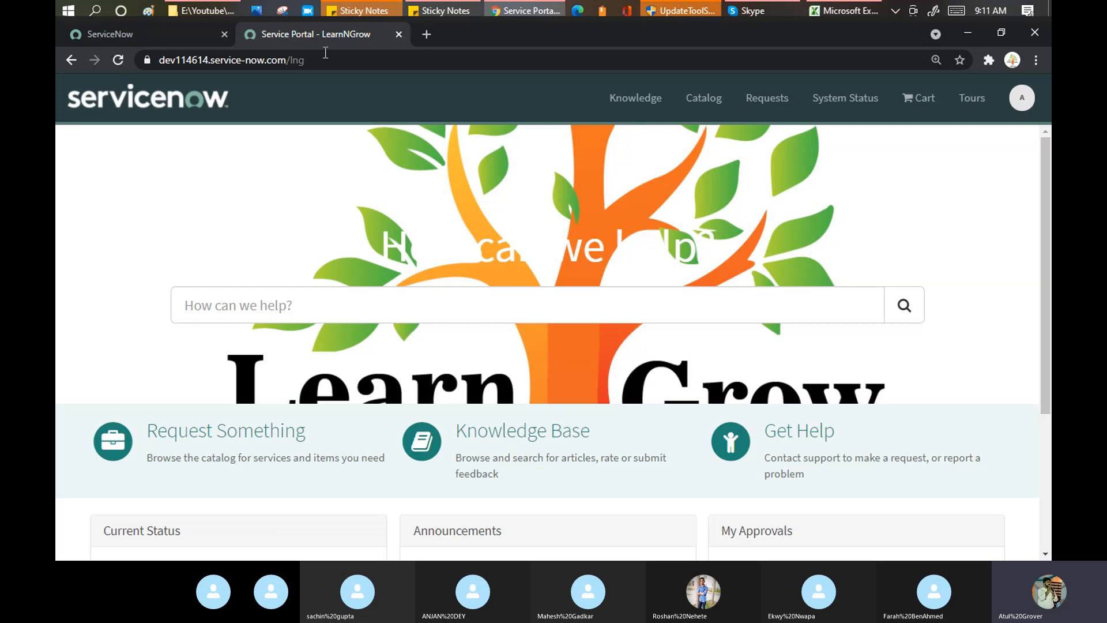
Search the back-office navigator for 'maintain it', glance at the portal, and return to Catalog Items.
click(162, 40)
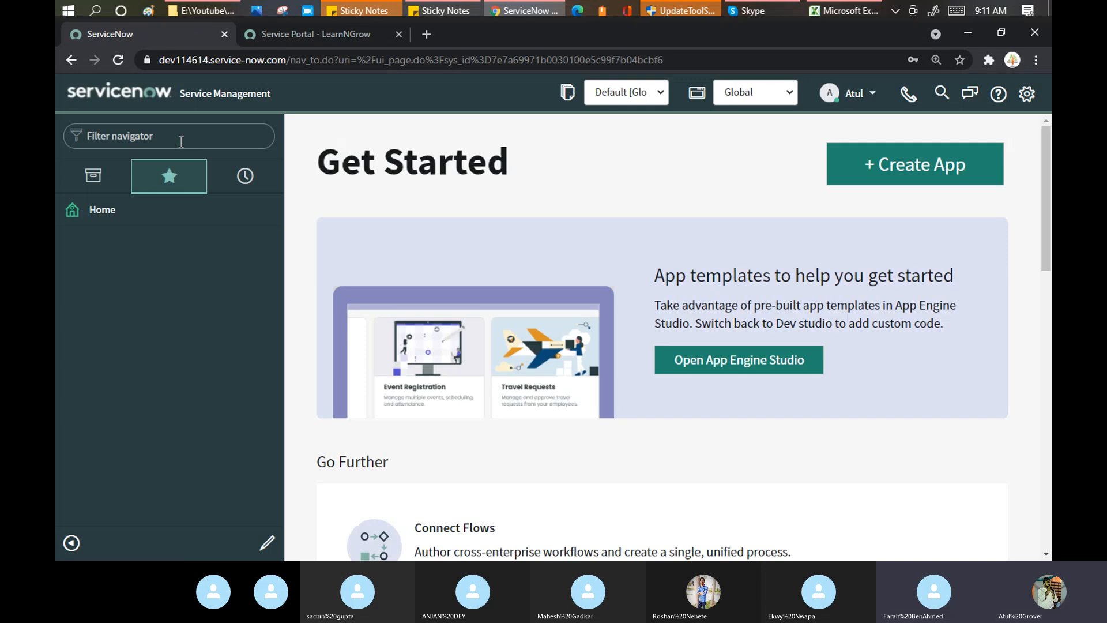
text(mai)
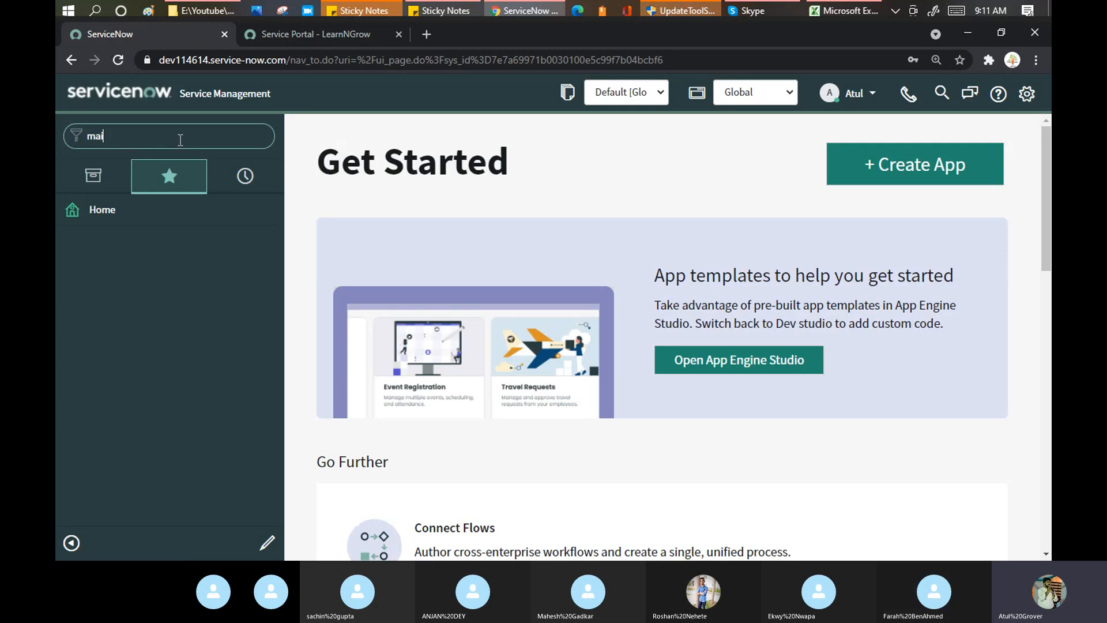
text(ntain it)
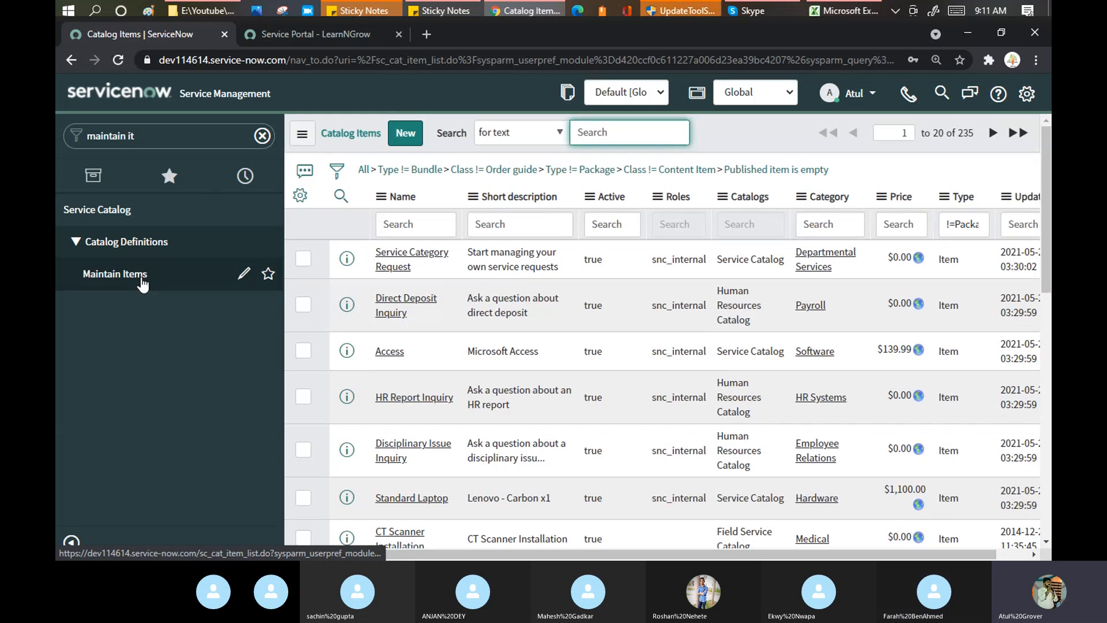
click(311, 40)
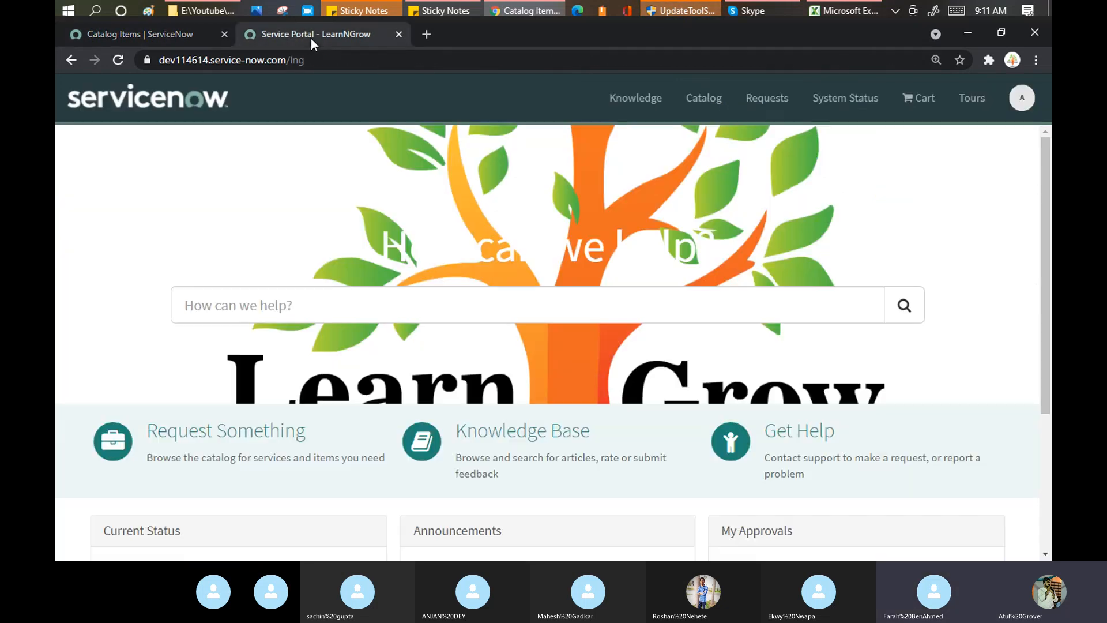
click(174, 37)
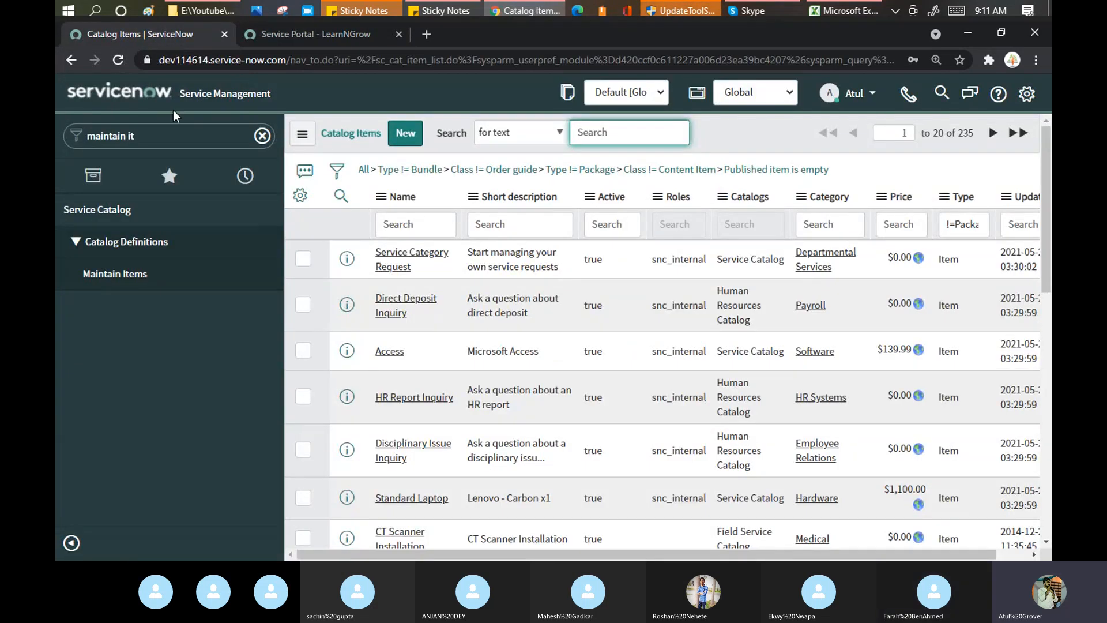
Replace the navigator search with 'catalog bui' to find Catalog Builder.
click(176, 136)
text(cata)
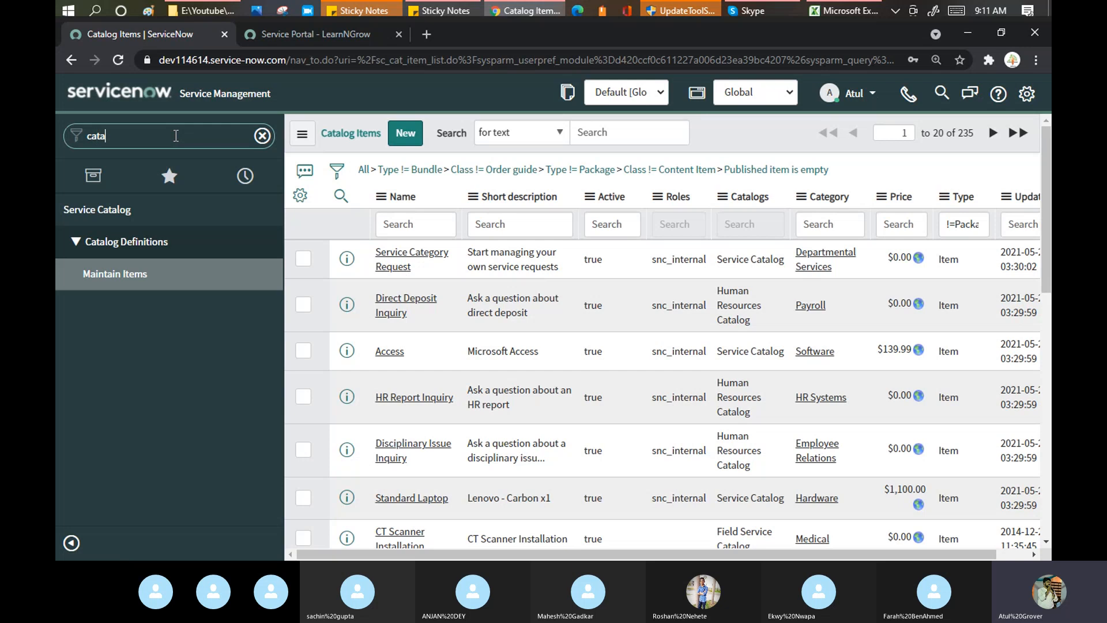
key(BackSpace)
key(BackSpace)
key(BackSpace)
text(a)
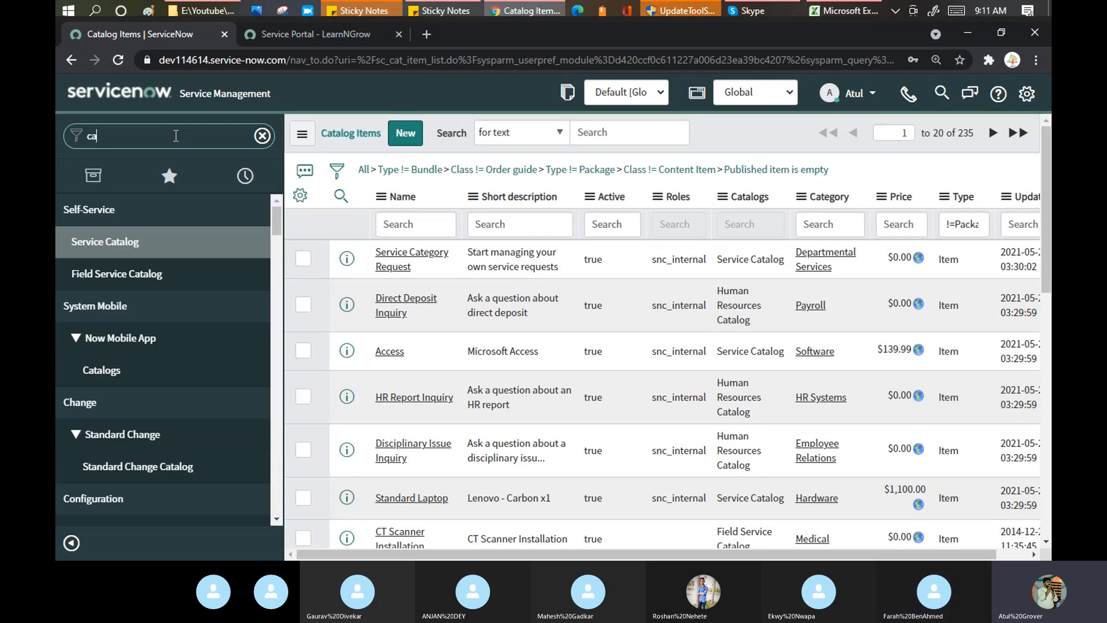
text(ta)
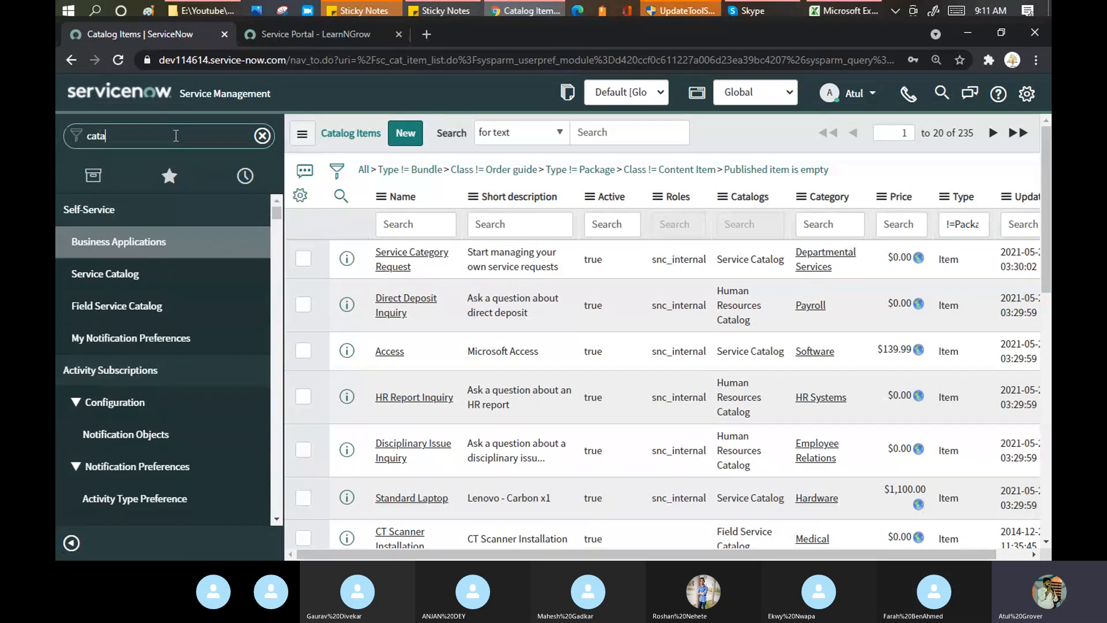
text(log bui)
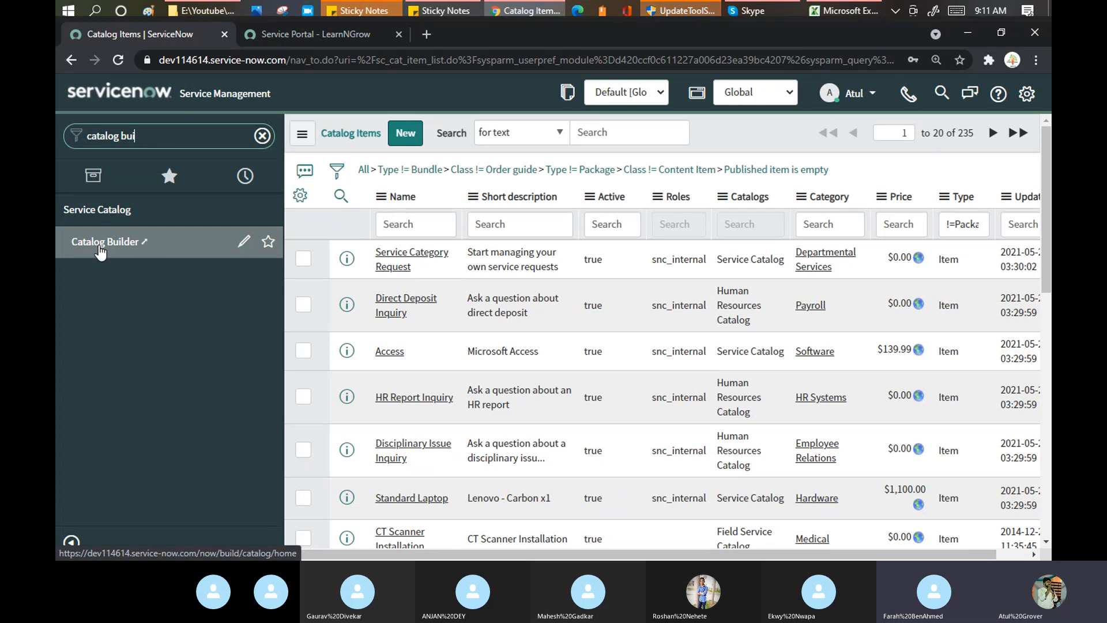
Filter the Catalog Items list to names starting with 'admin'.
click(420, 225)
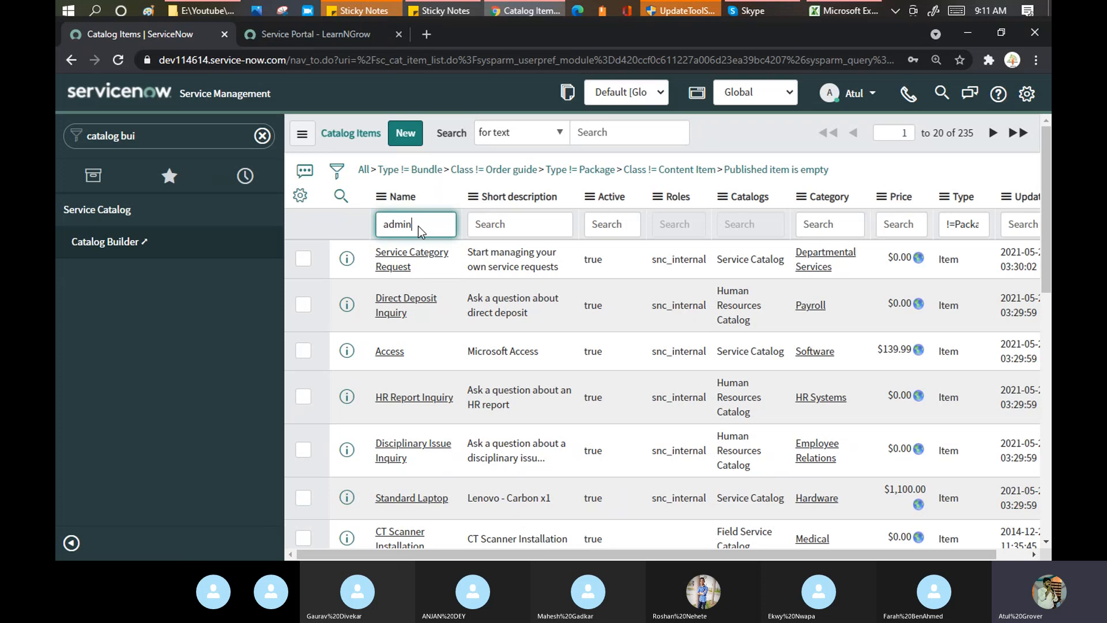
text(admin)
key(Return)
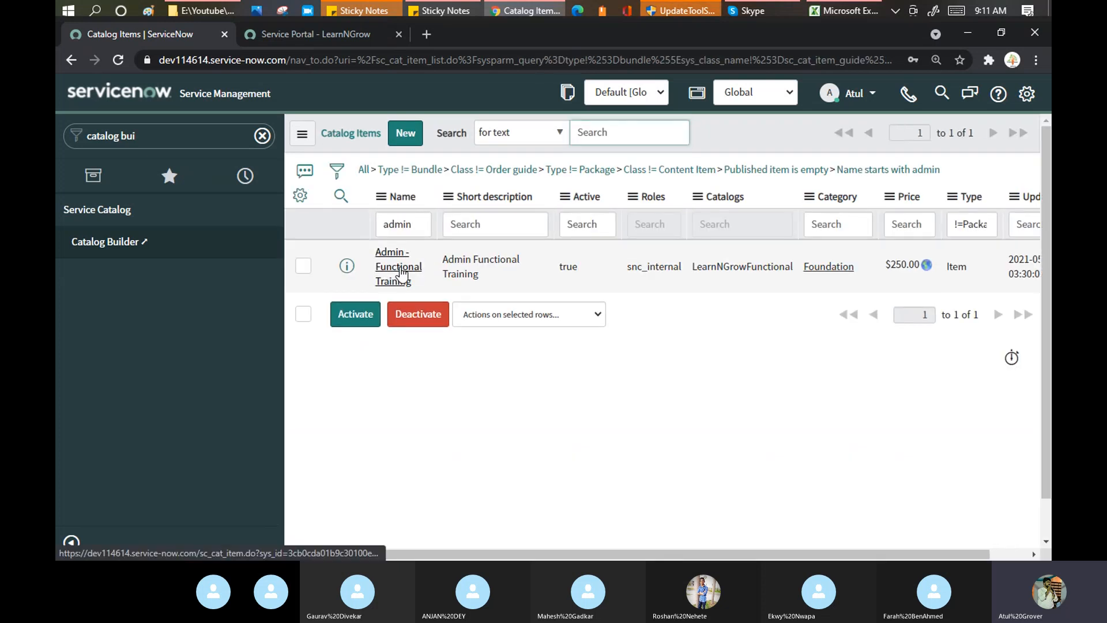
Open the Admin - Functional Training record, then launch Catalog Builder from Service Catalog.
click(402, 273)
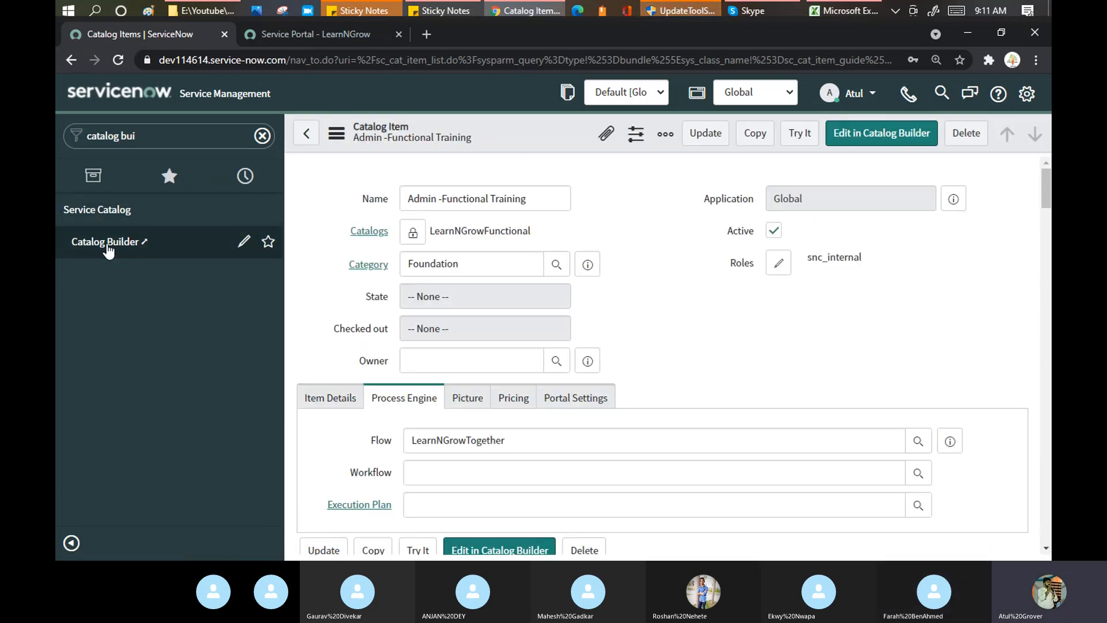
click(110, 247)
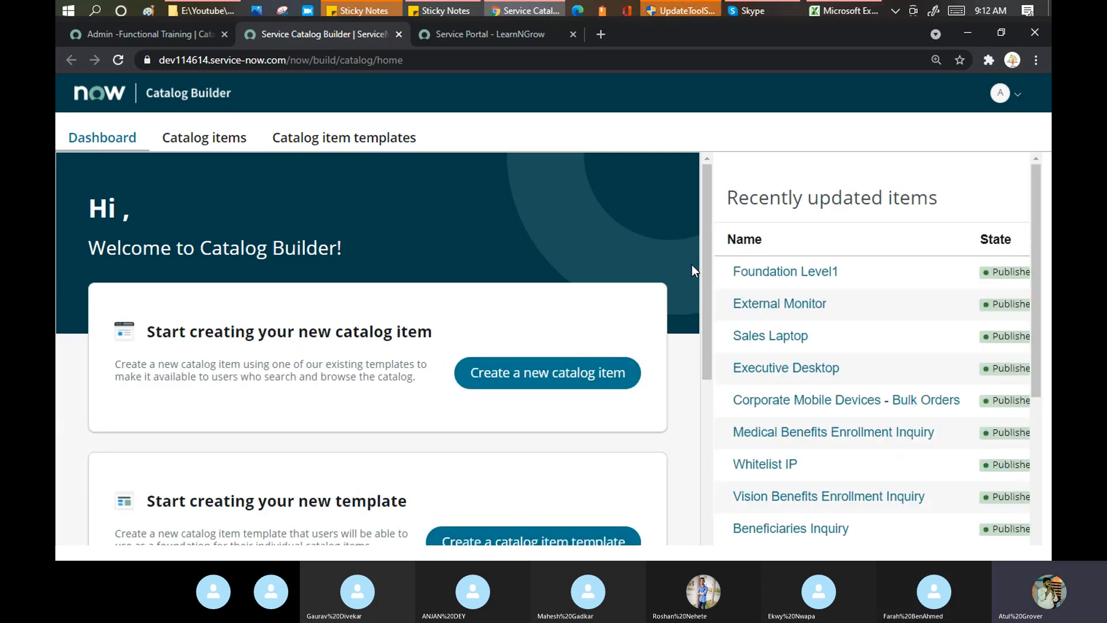
Review the Catalog items and Catalog item templates lists, then start a new catalog item.
scroll(856, 258, down, 5)
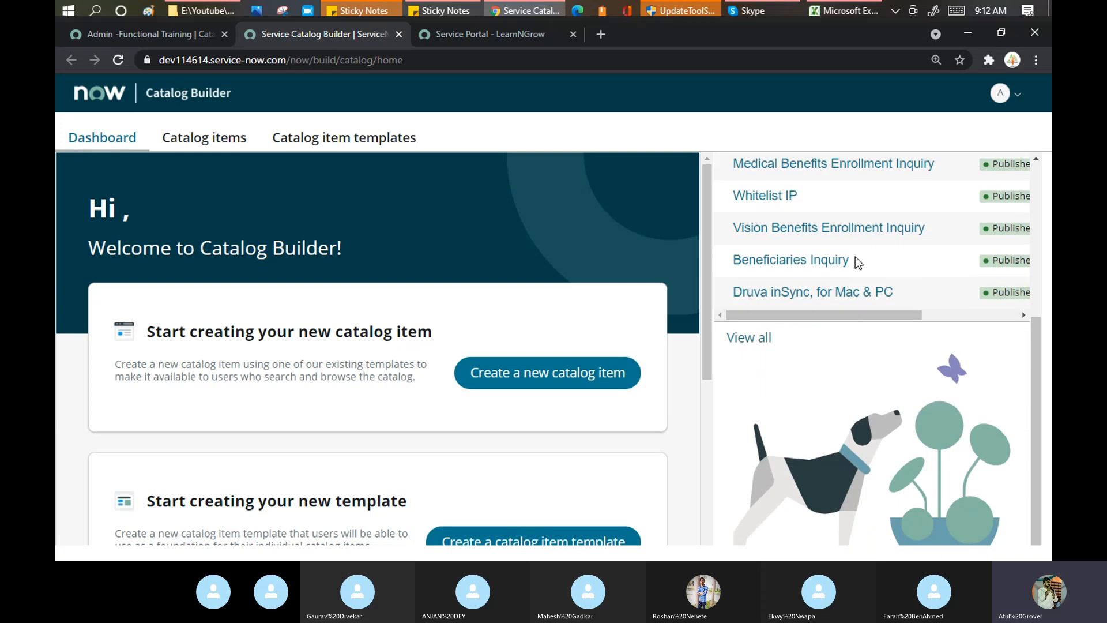
click(195, 144)
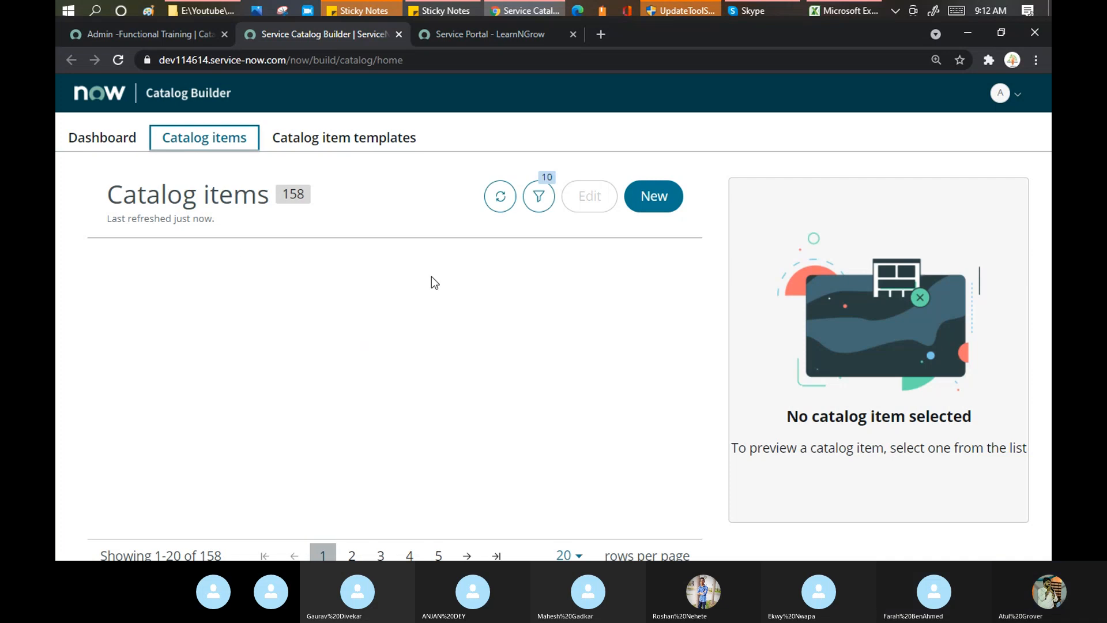
click(330, 144)
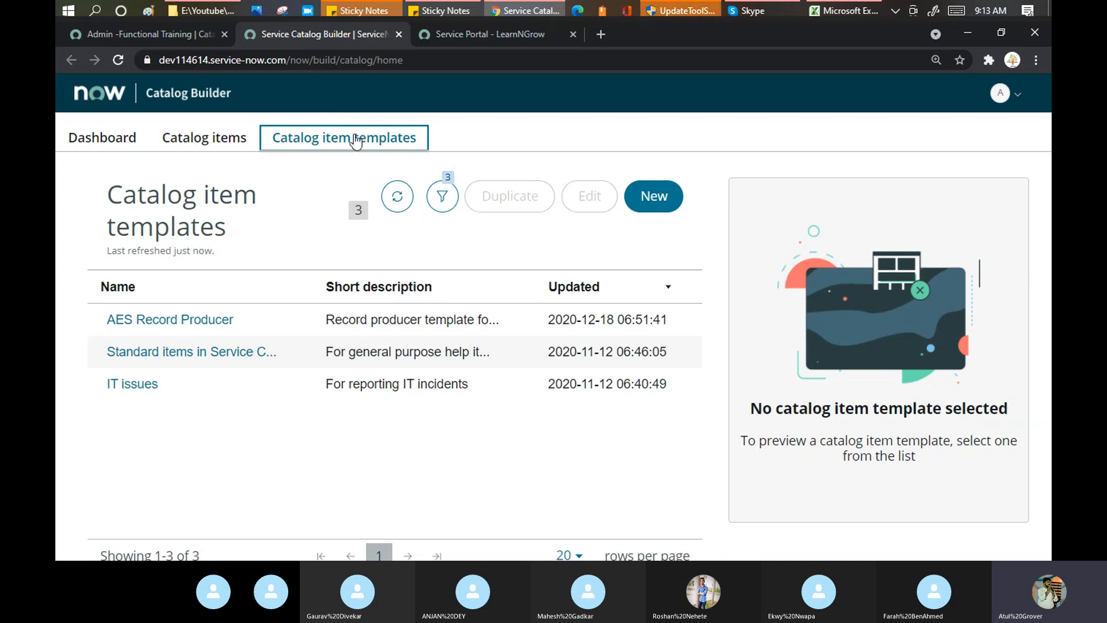
click(203, 139)
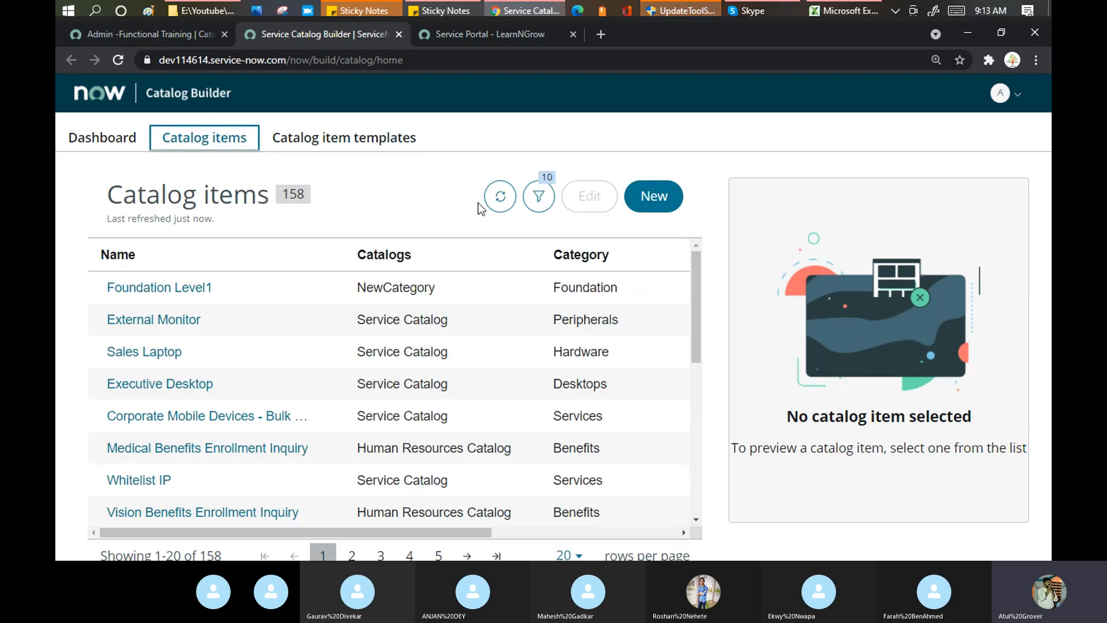
click(662, 203)
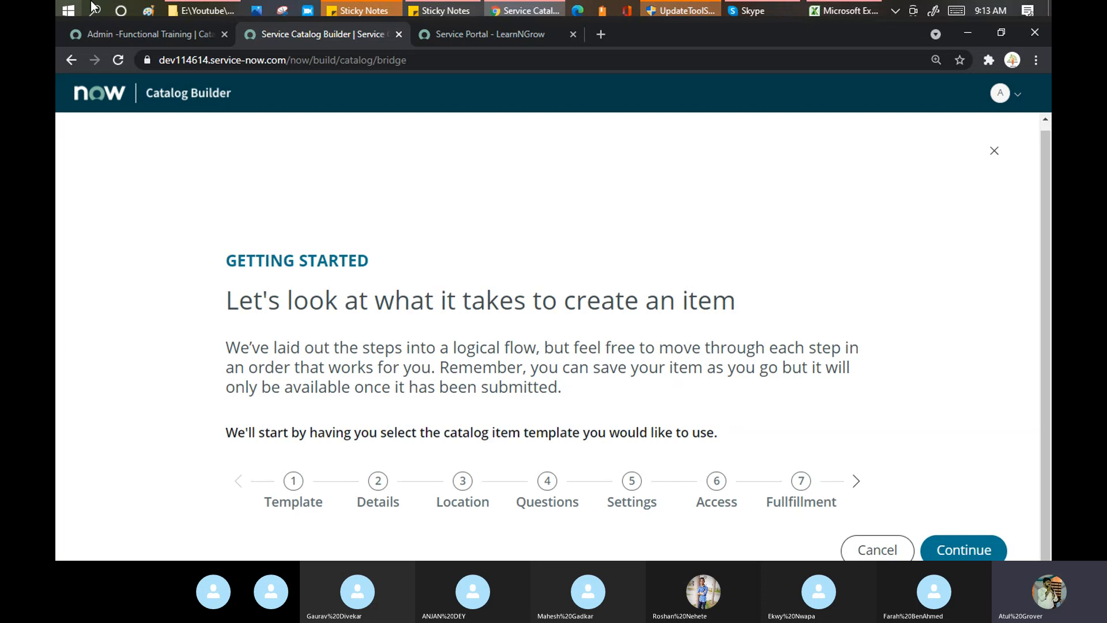
Continue to the template selector, review the three item templates, then go back to Catalog items.
click(962, 550)
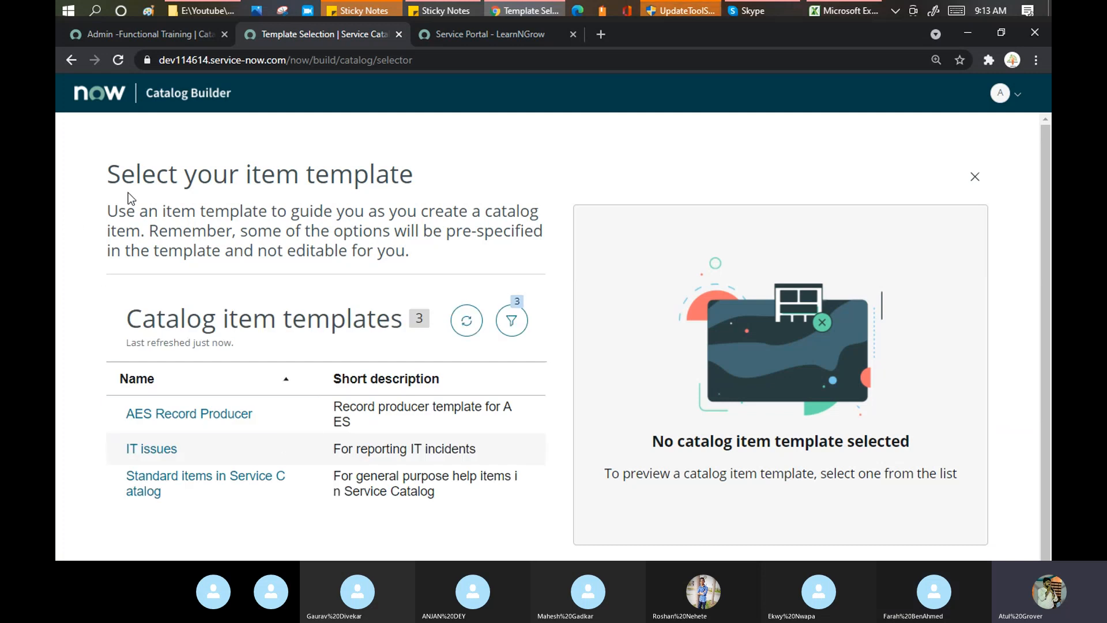
drag(118, 173, 409, 164)
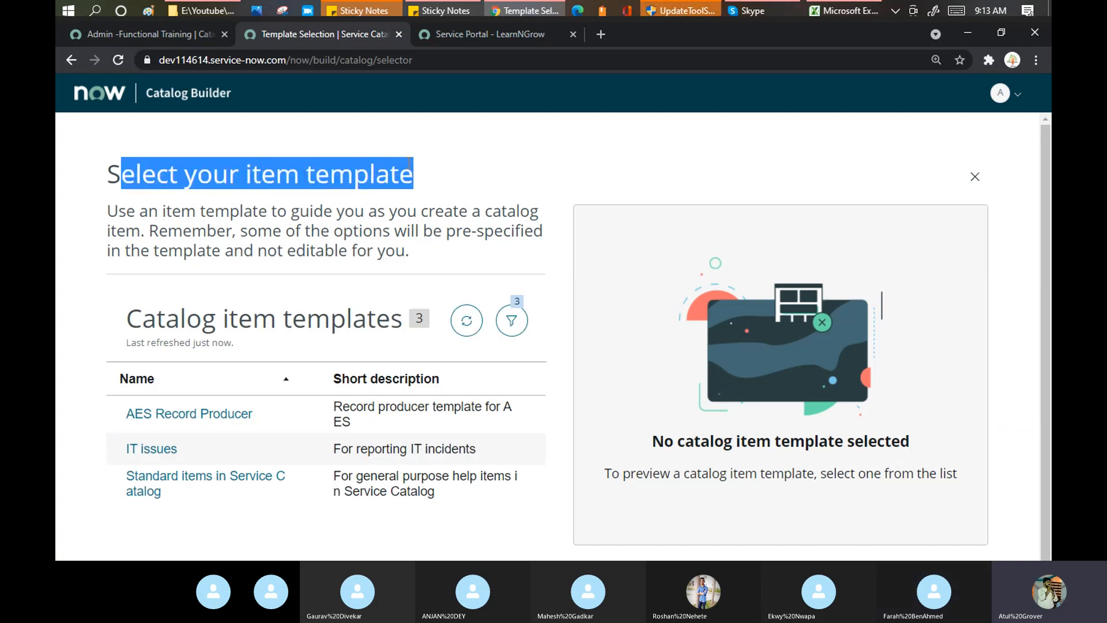
scroll(266, 385, down, 1)
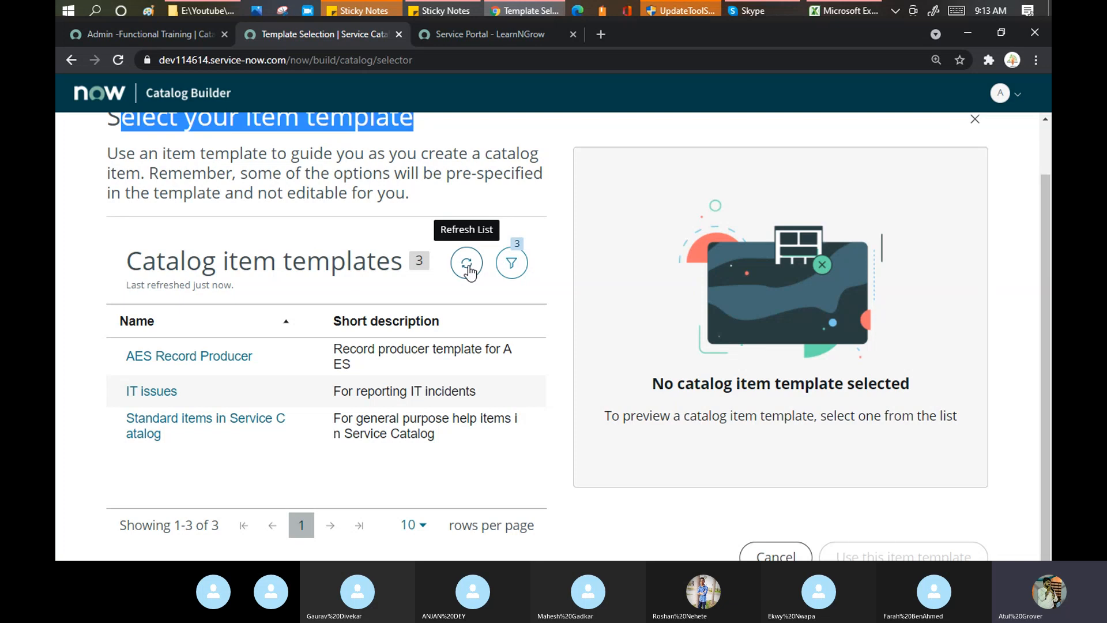
scroll(468, 271, up, 1)
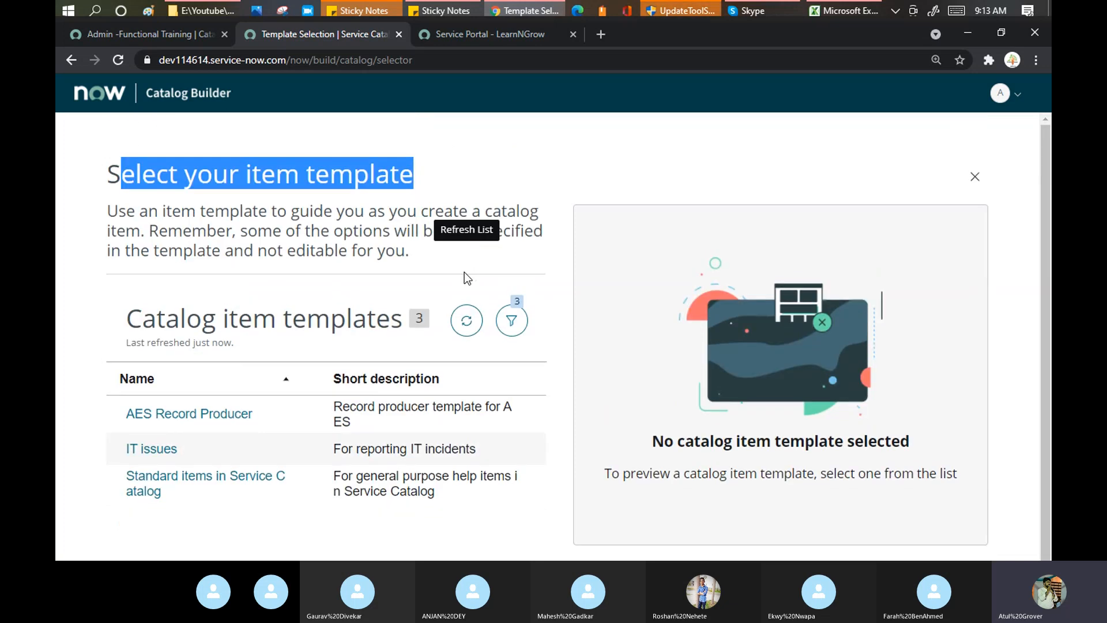
click(69, 61)
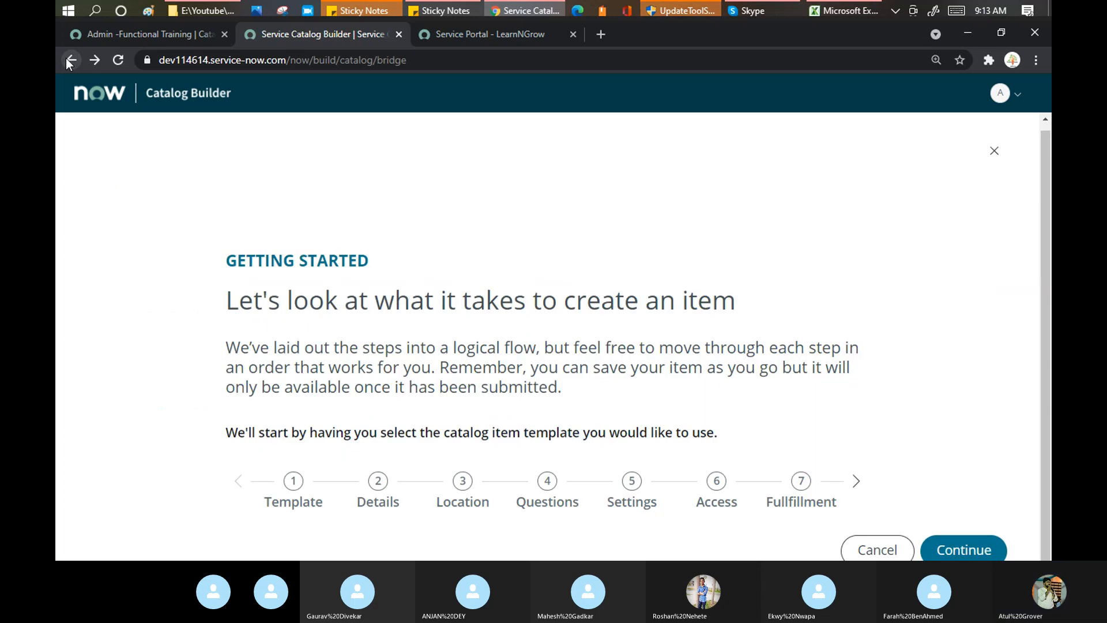
click(68, 60)
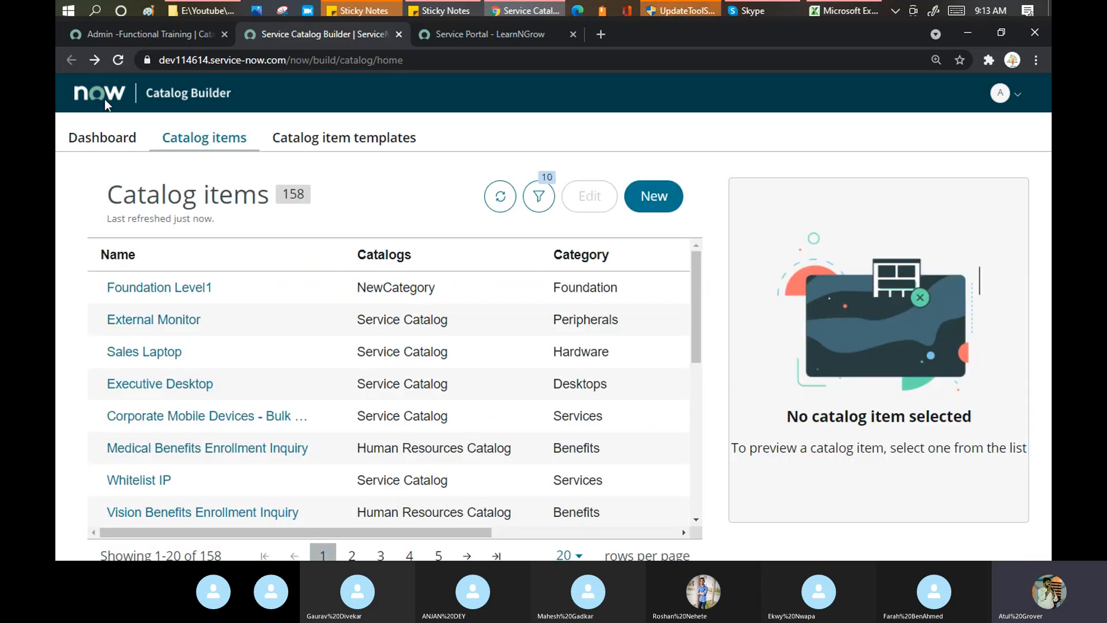
Create a new catalog item template with the Standard item type from the templates list.
click(341, 139)
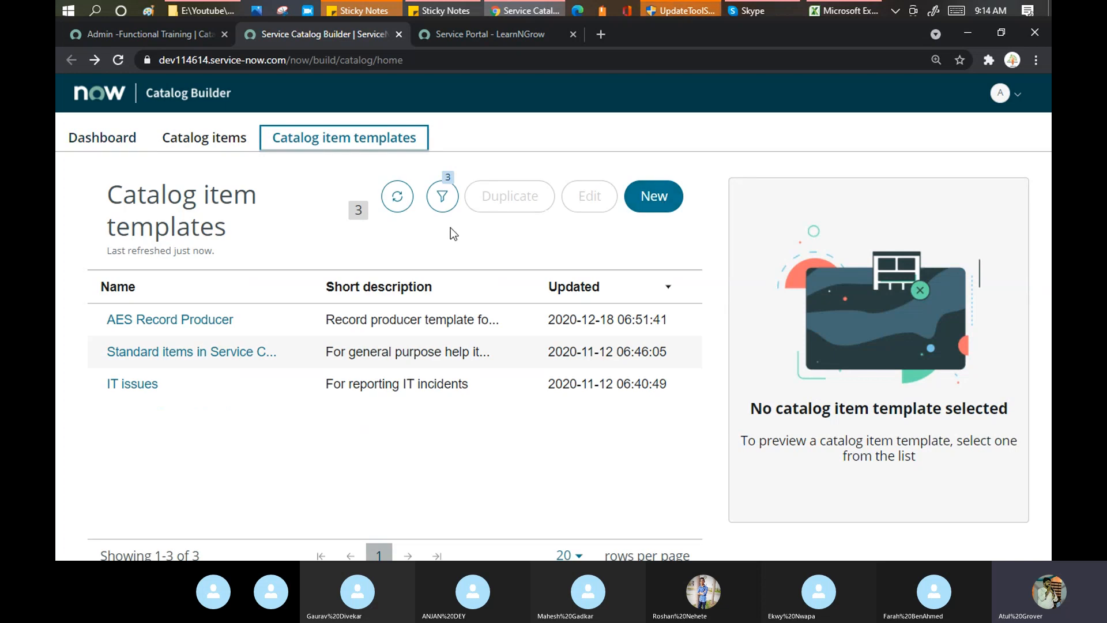
click(659, 197)
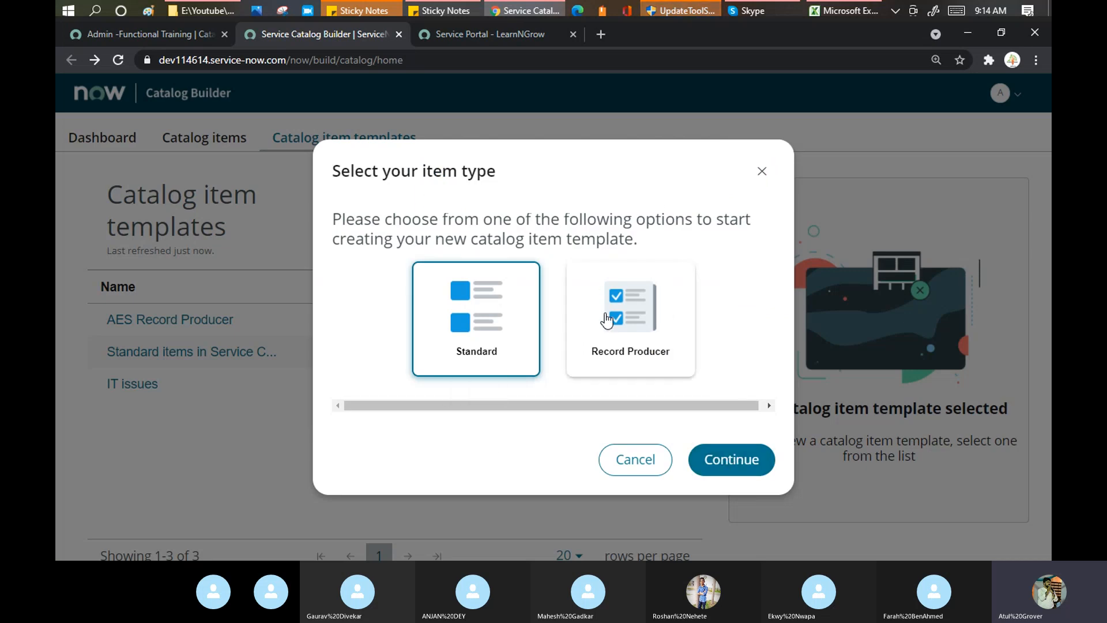
click(719, 456)
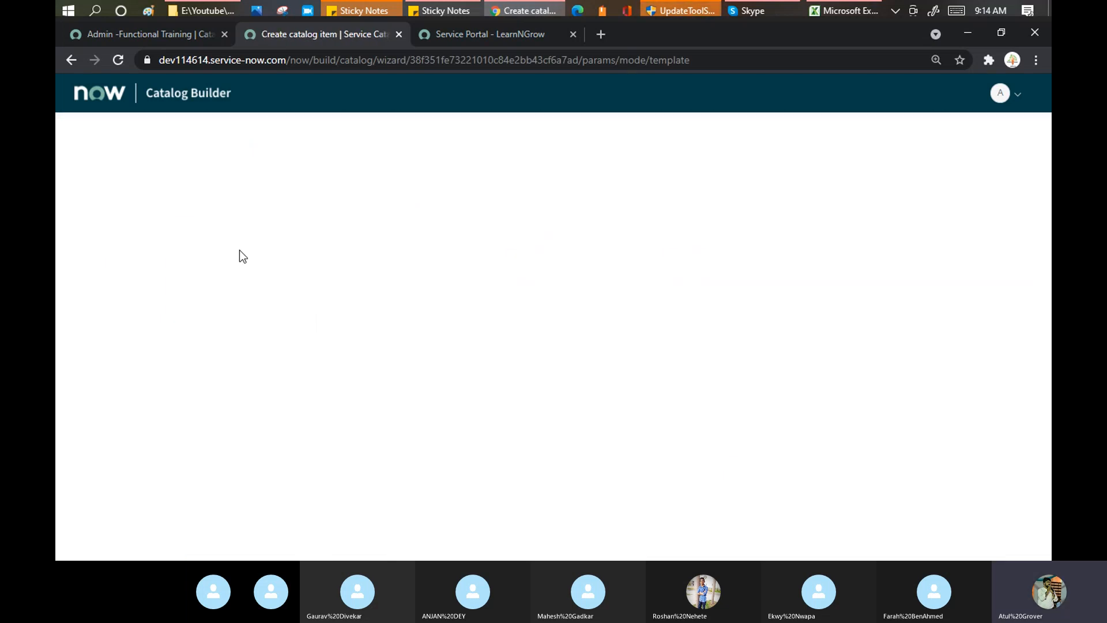
Name the template 'New Item Template', reuse it as the short description, and save.
click(296, 352)
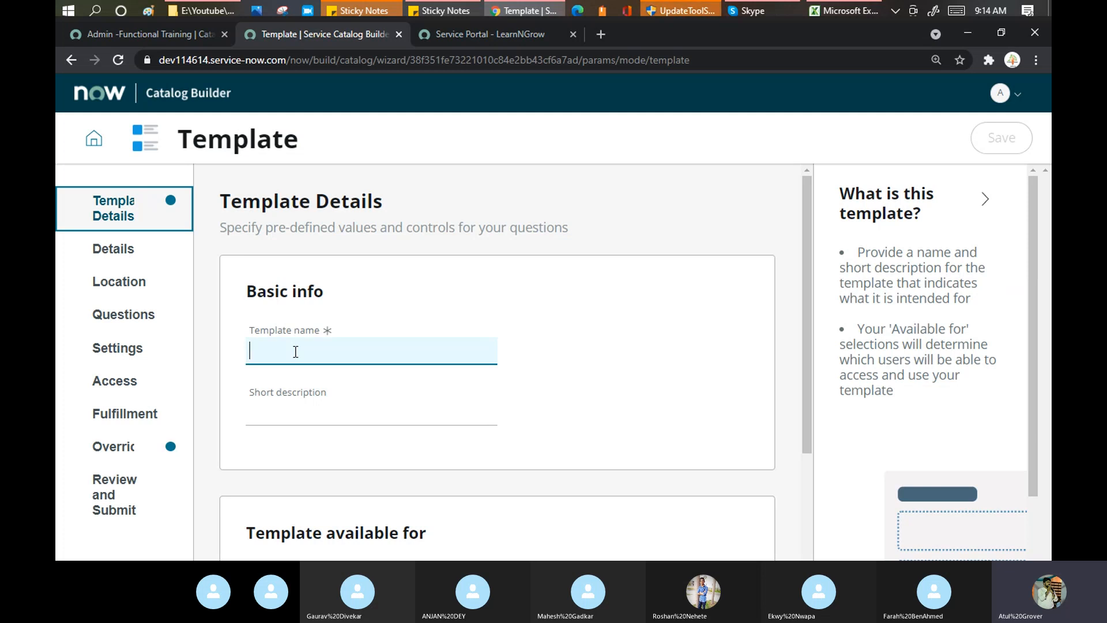
text(New Item Template)
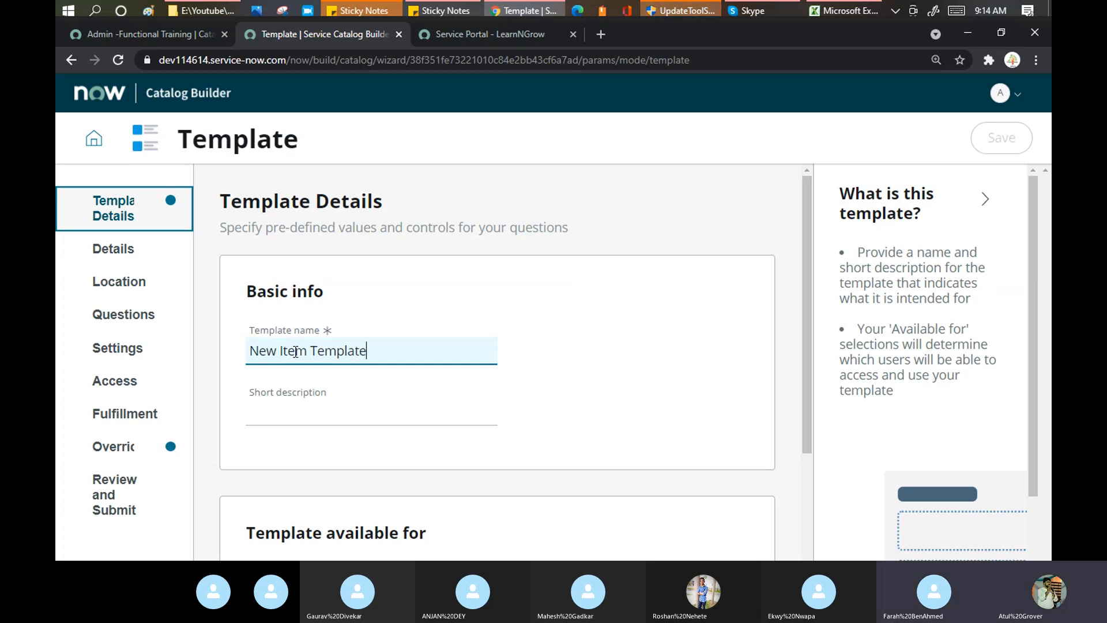
key(ctrl+a)
key(ctrl+c)
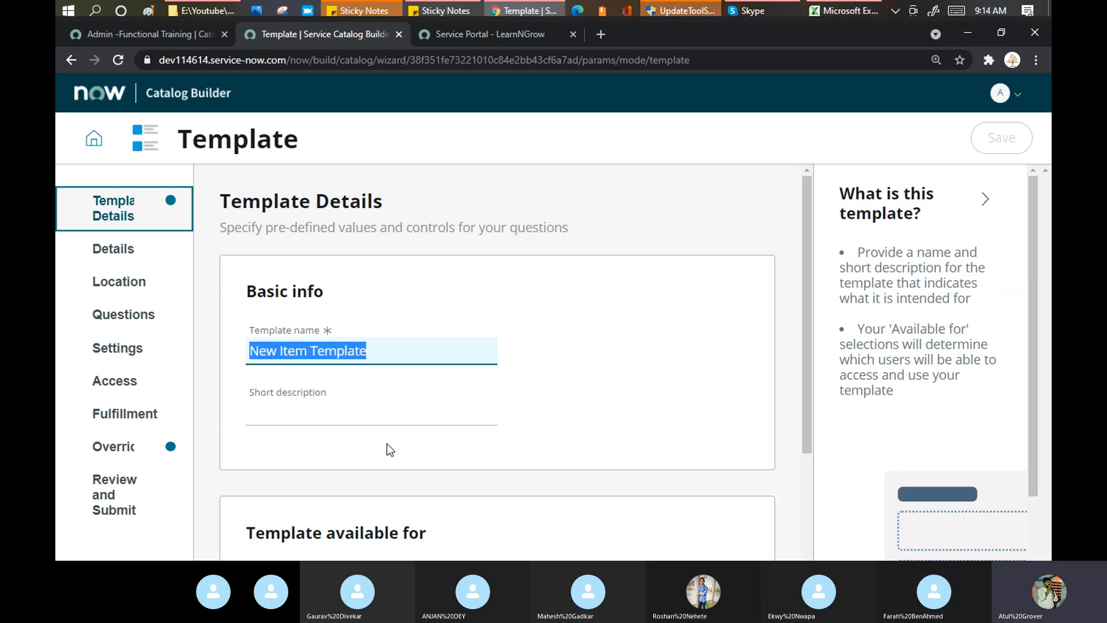
click(369, 411)
key(ctrl+v)
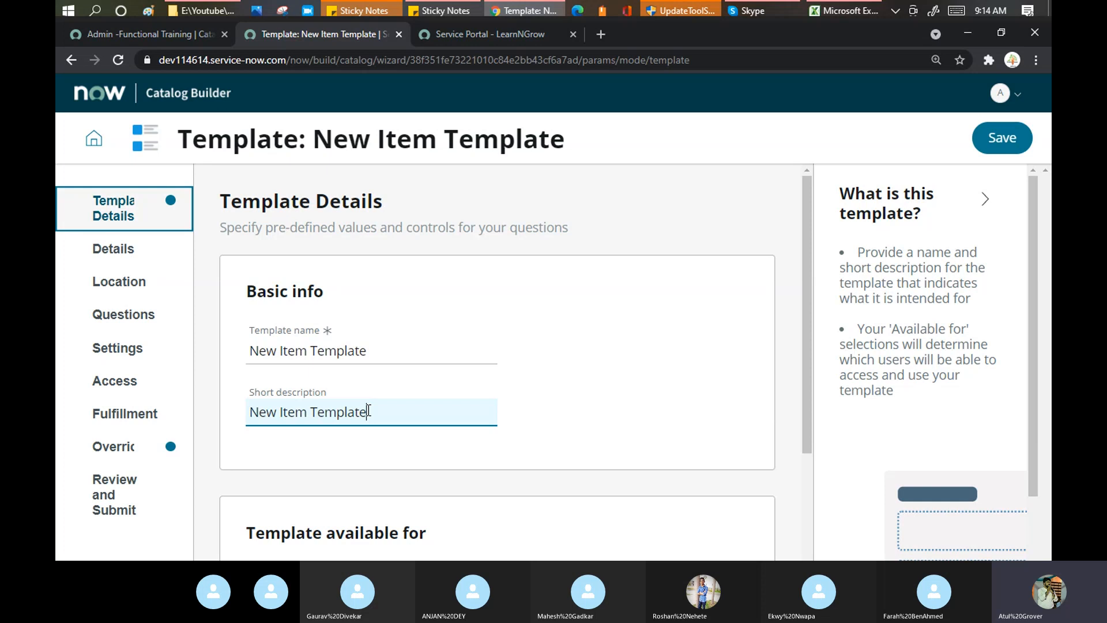
click(1008, 138)
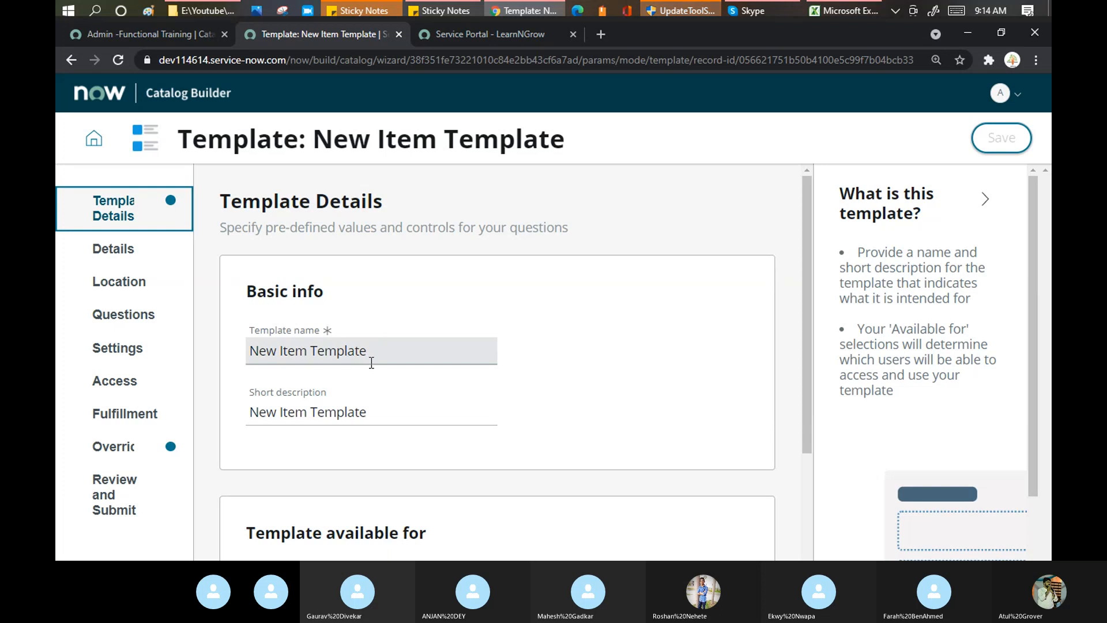
Return to the Catalog Builder home dashboard.
scroll(374, 369, down, 3)
scroll(375, 369, up, 3)
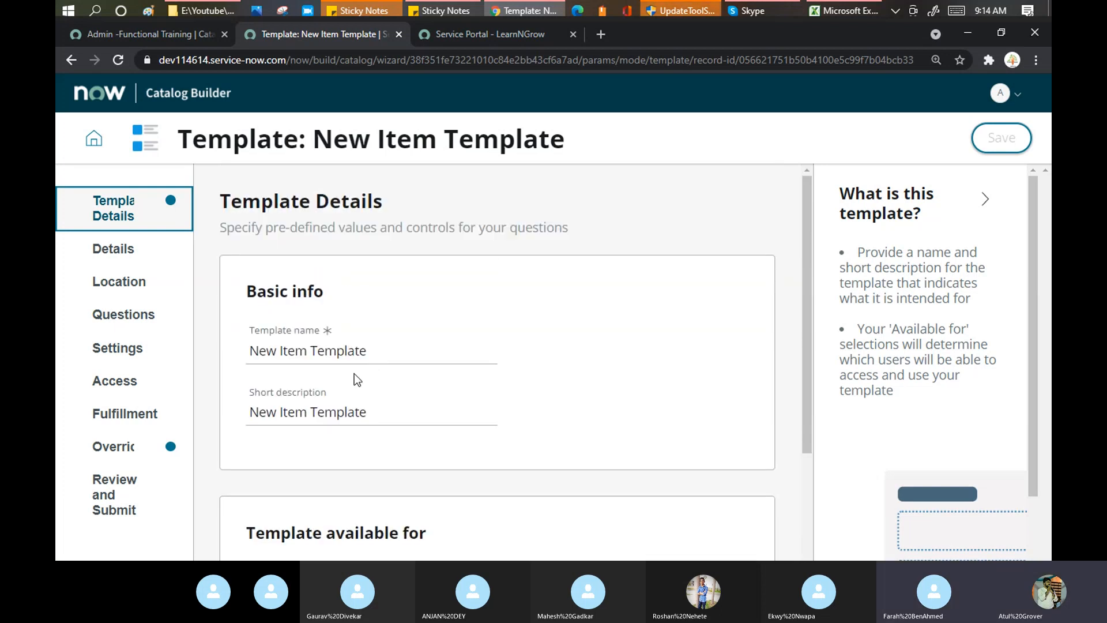
click(95, 144)
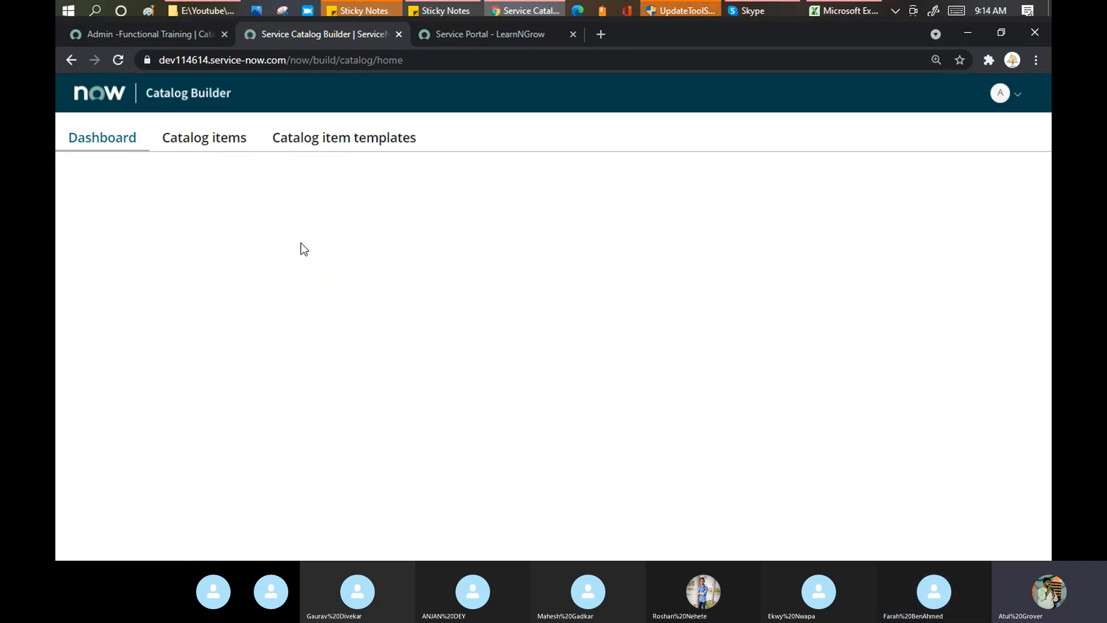
Start a new catalog item based on New Item Template, with page zoom reset to 100%.
click(230, 145)
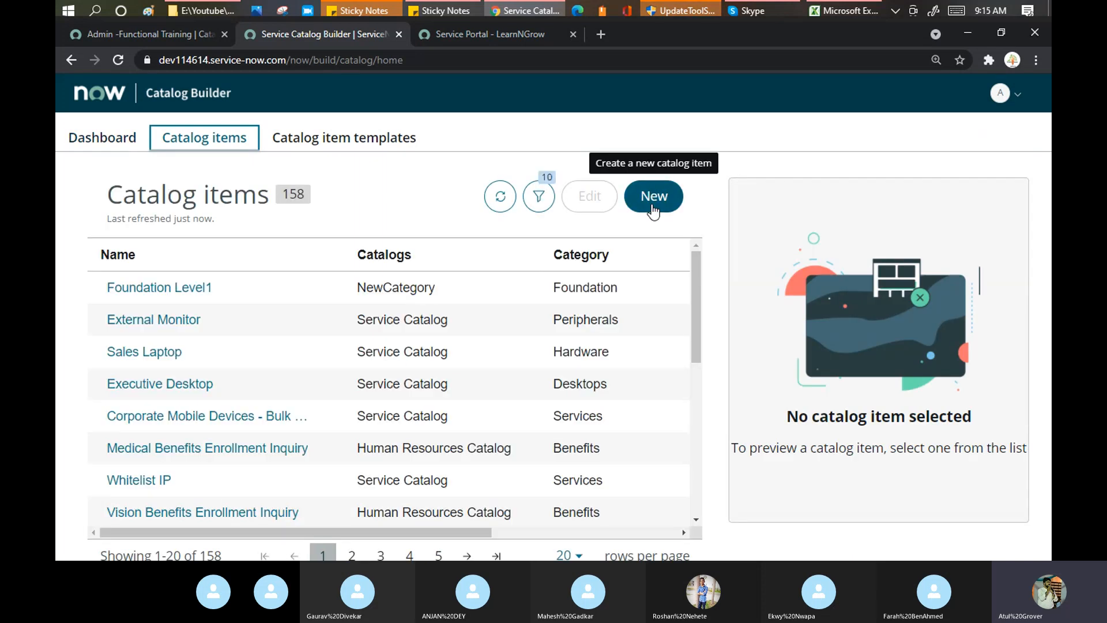
click(653, 209)
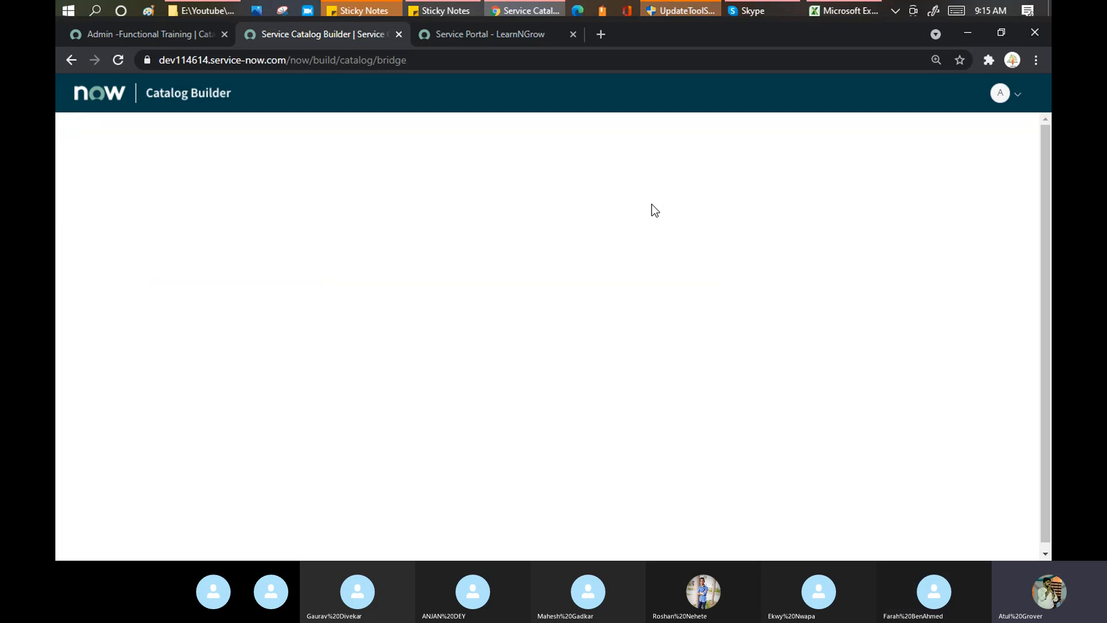
click(971, 556)
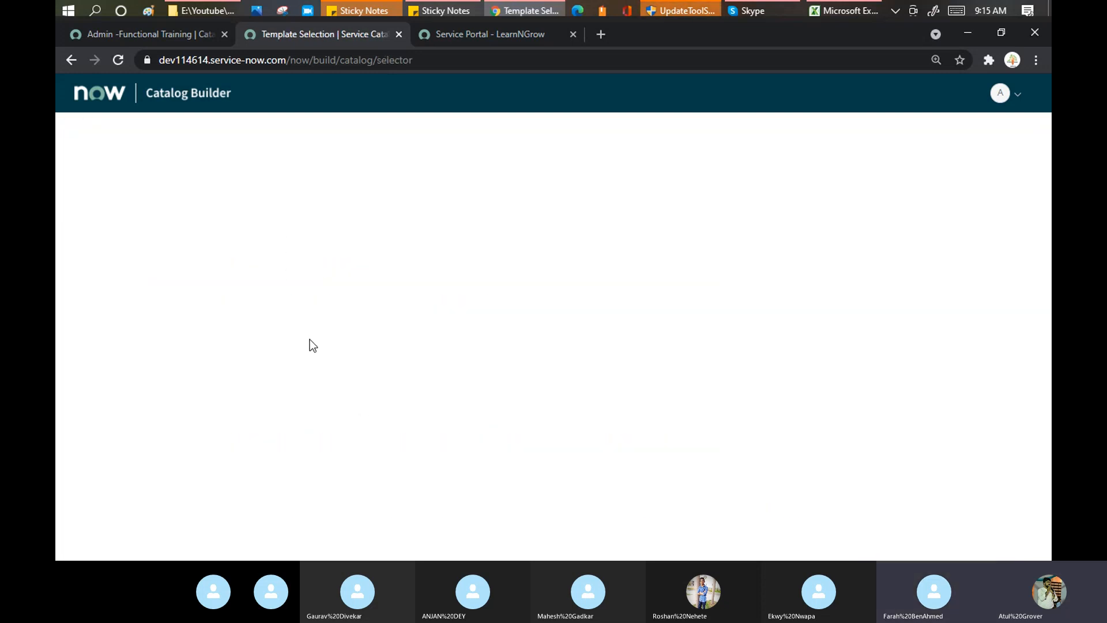
scroll(309, 345, down, 1)
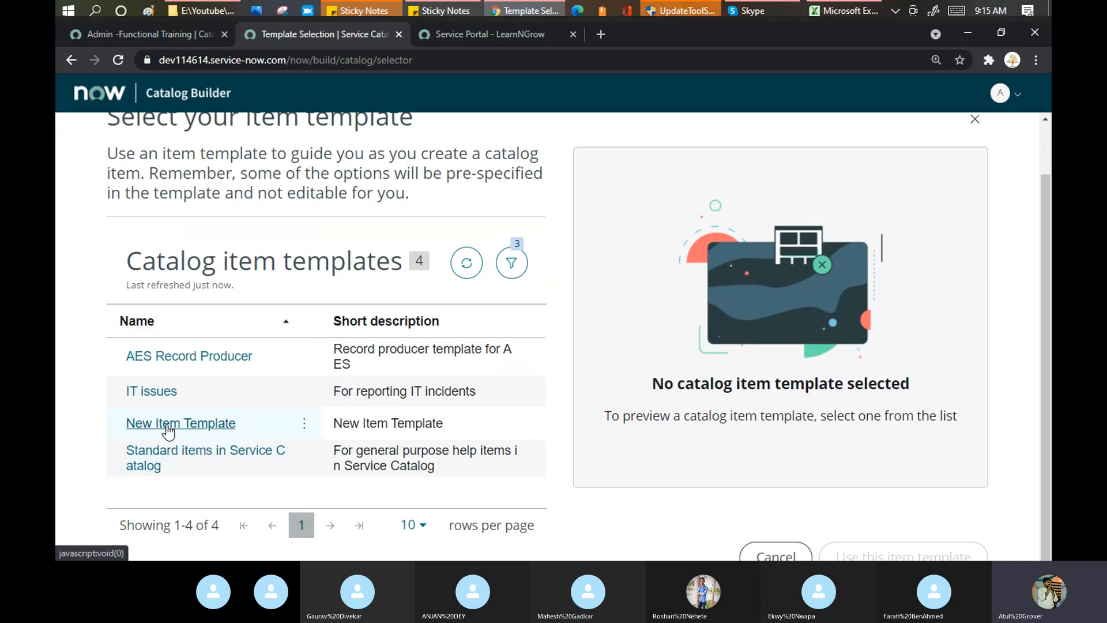
click(167, 428)
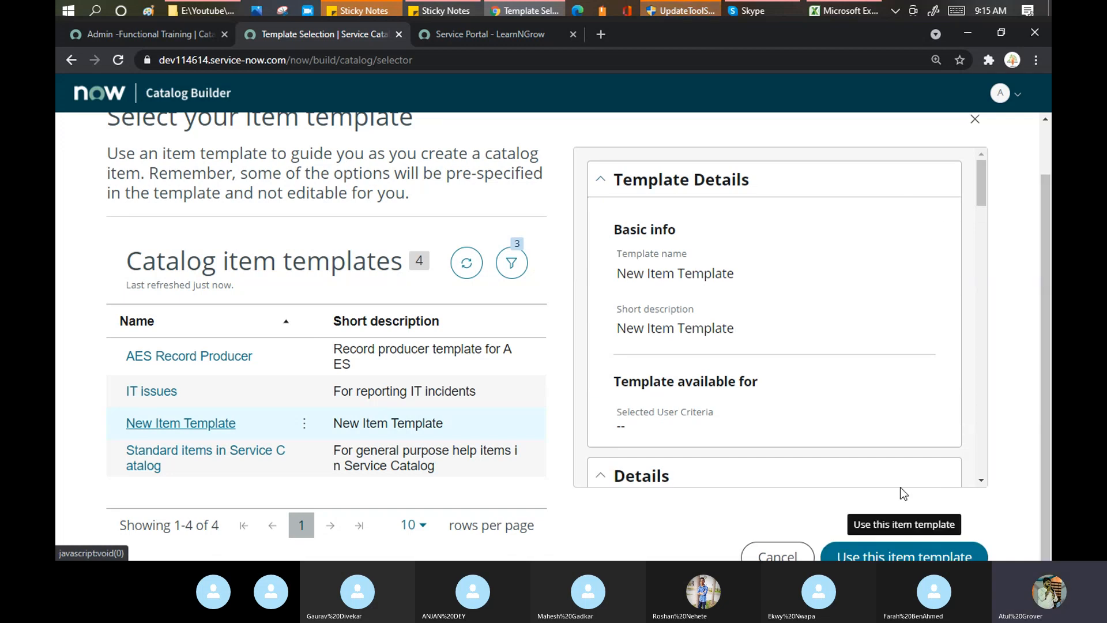
key(ctrl+minus)
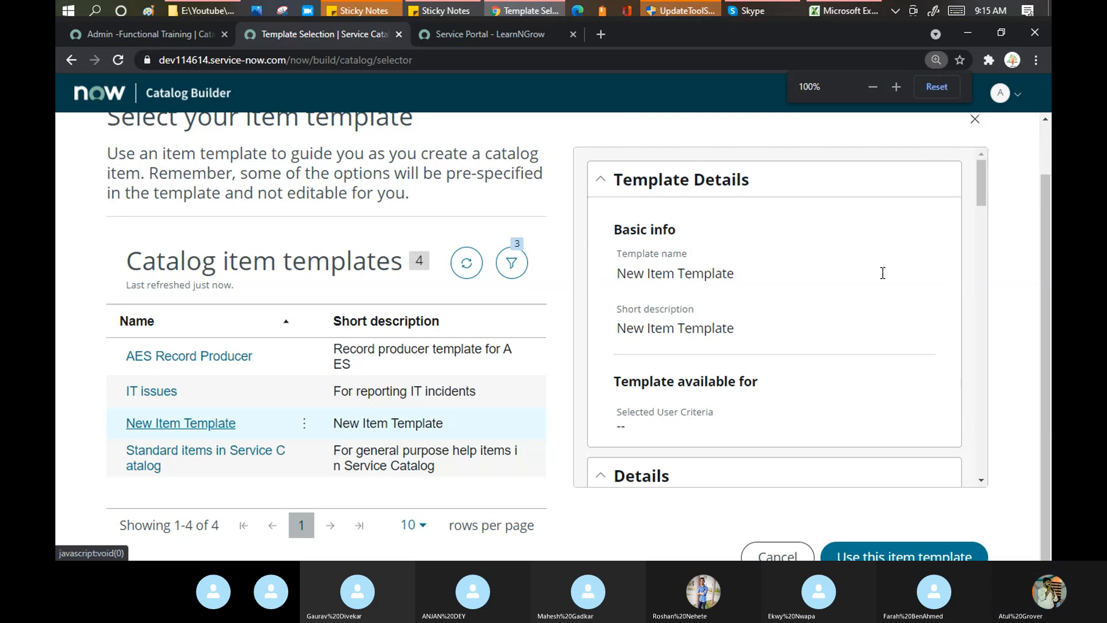
click(934, 557)
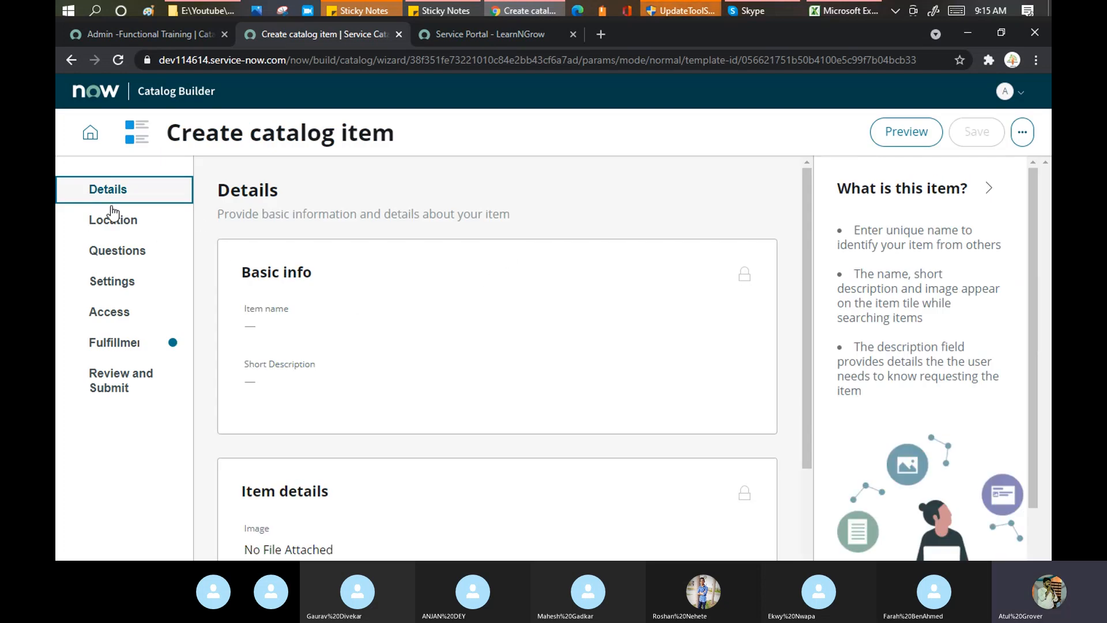
drag(236, 214, 542, 224)
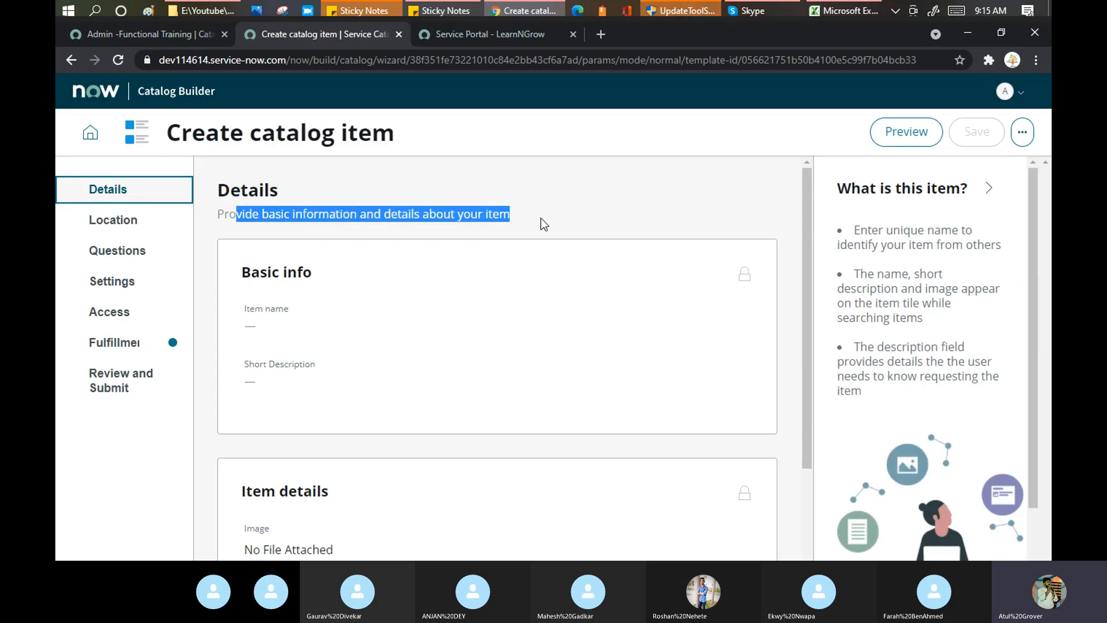
click(289, 312)
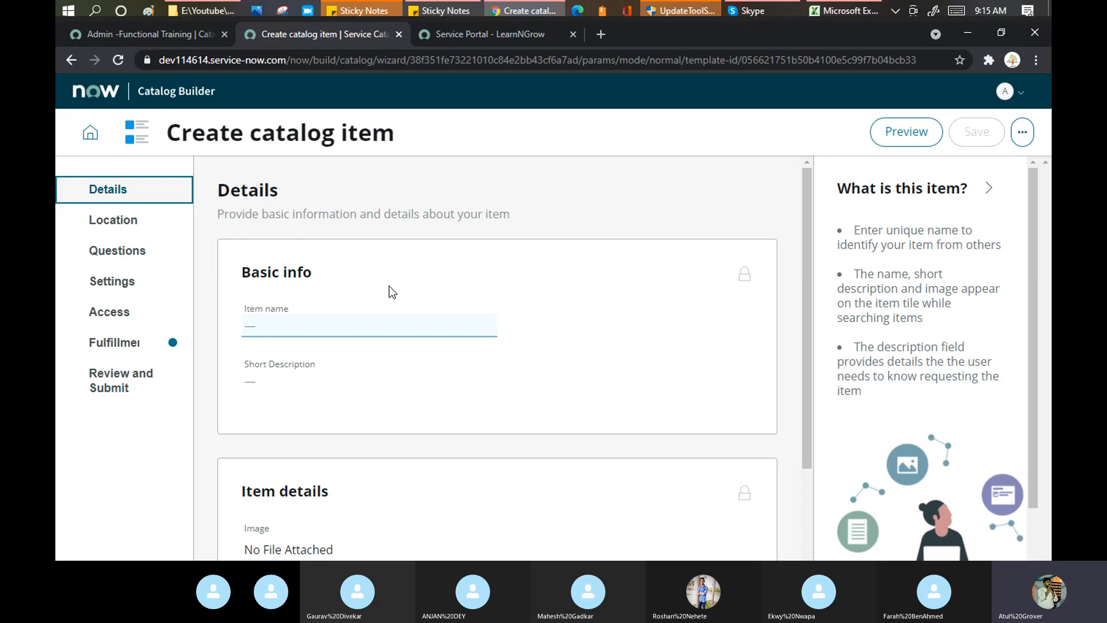
click(268, 384)
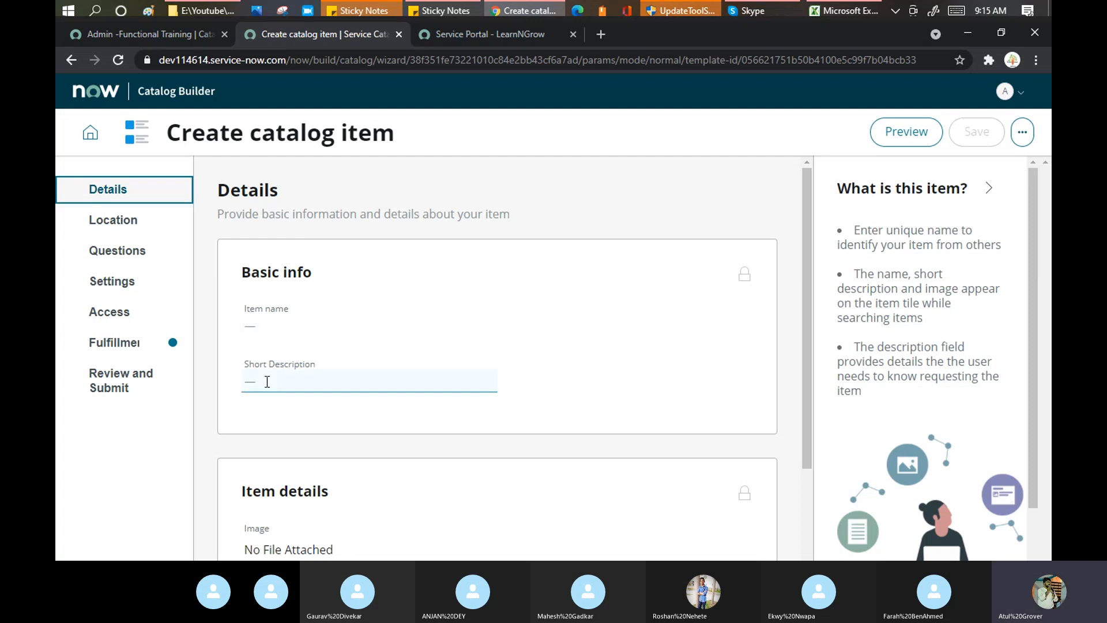
scroll(297, 320, down, 2)
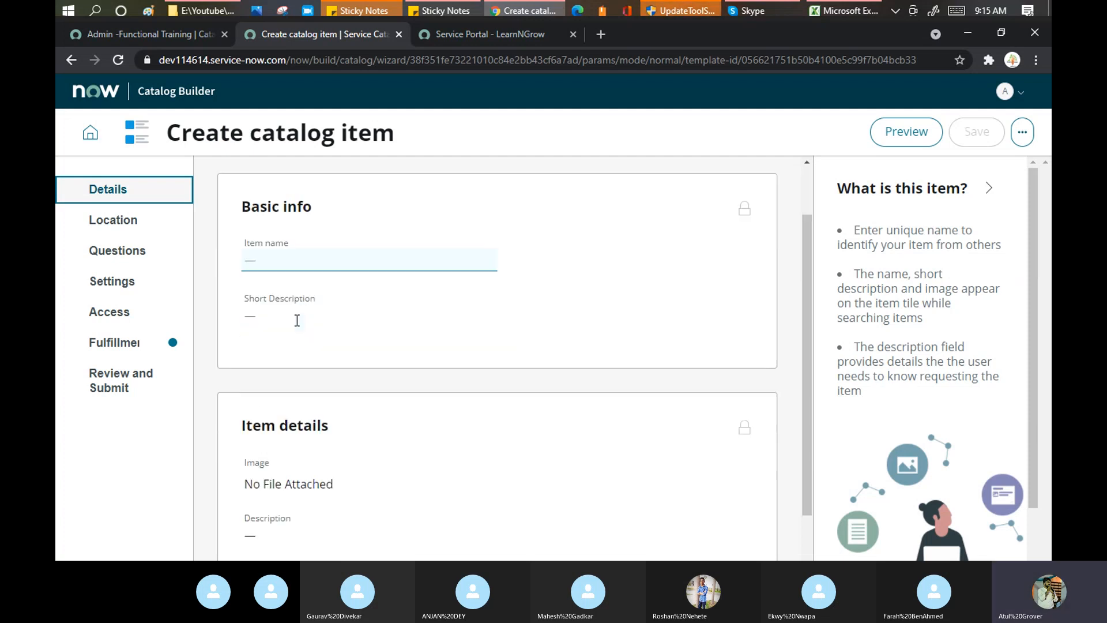
scroll(291, 334, up, 2)
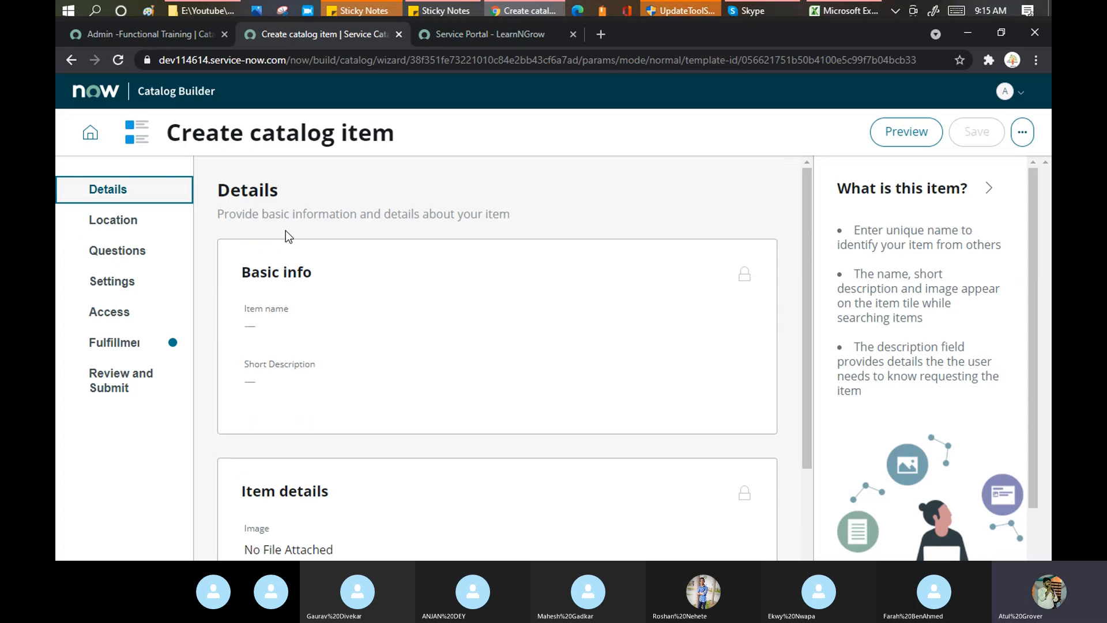
click(275, 330)
click(743, 282)
scroll(384, 259, down, 2)
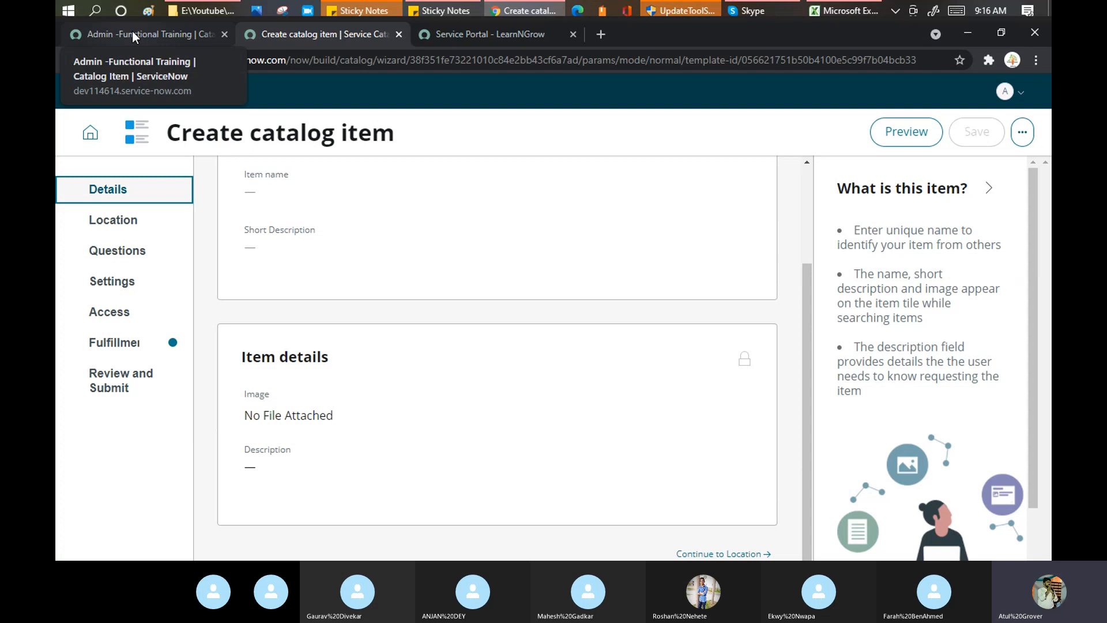
Create and submit a new catalog item named 'Advance Training' from the Maintain Items list.
click(133, 31)
click(148, 135)
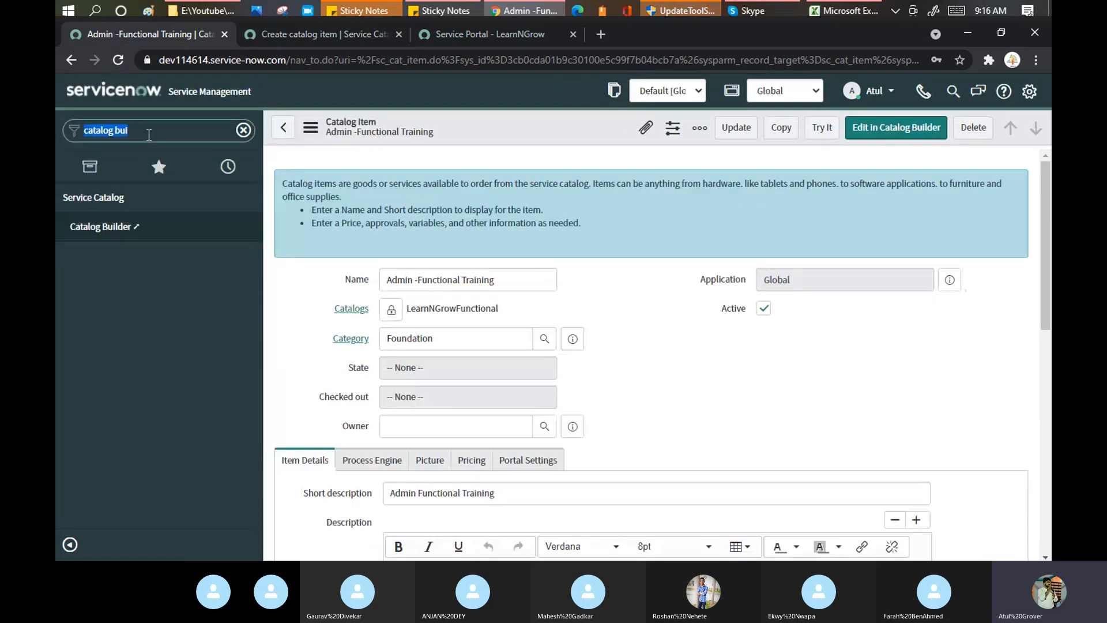
text(maintain it)
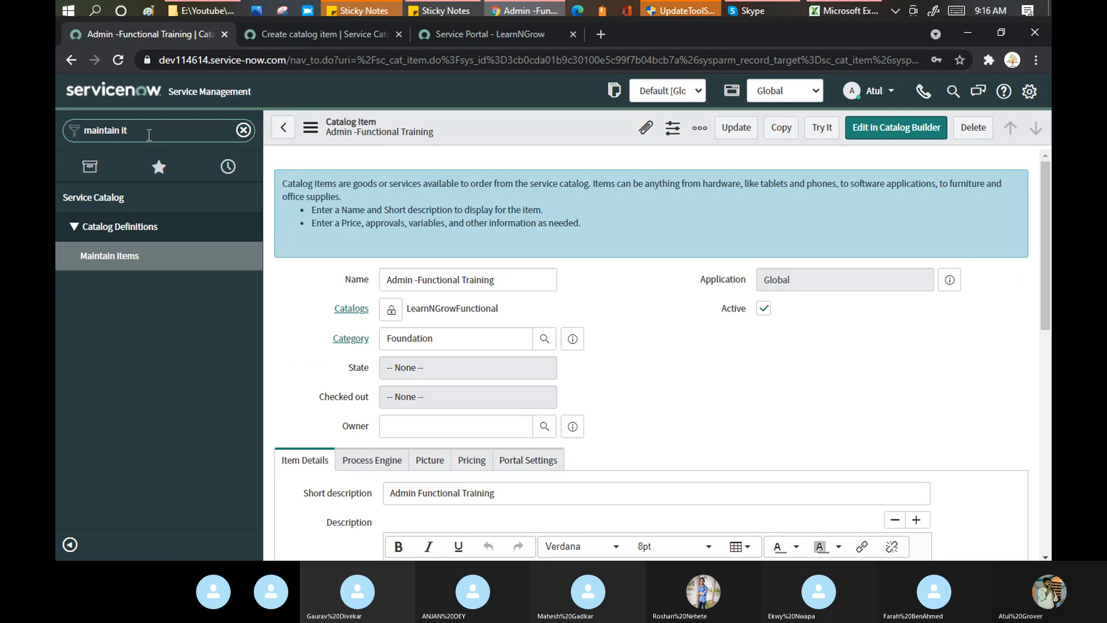
click(111, 261)
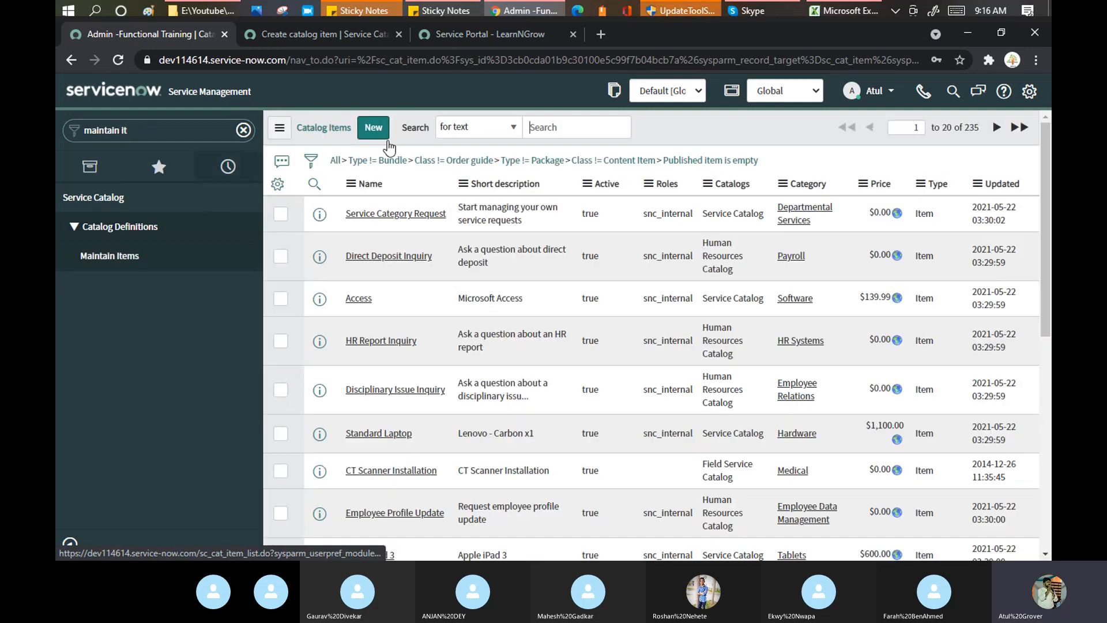
click(375, 130)
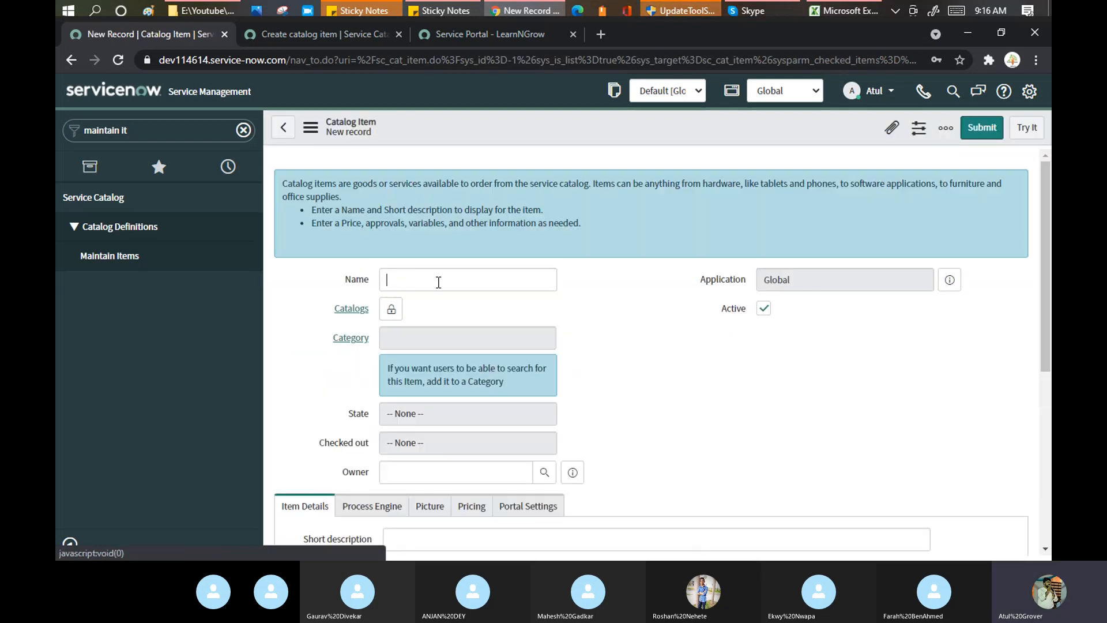
click(439, 282)
text(Advance T)
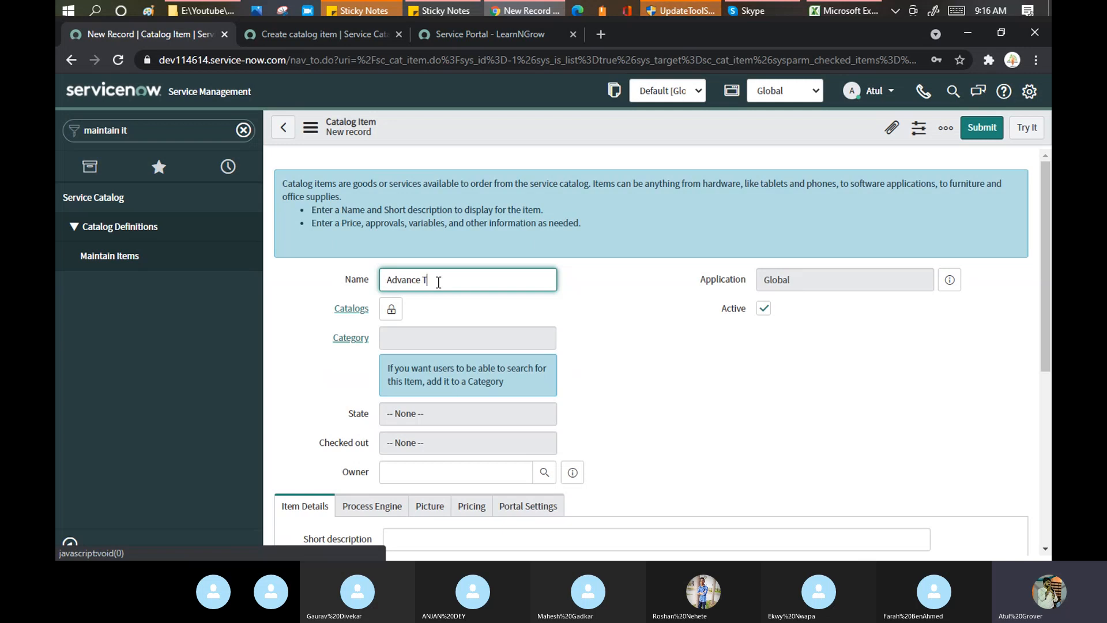
text(raining)
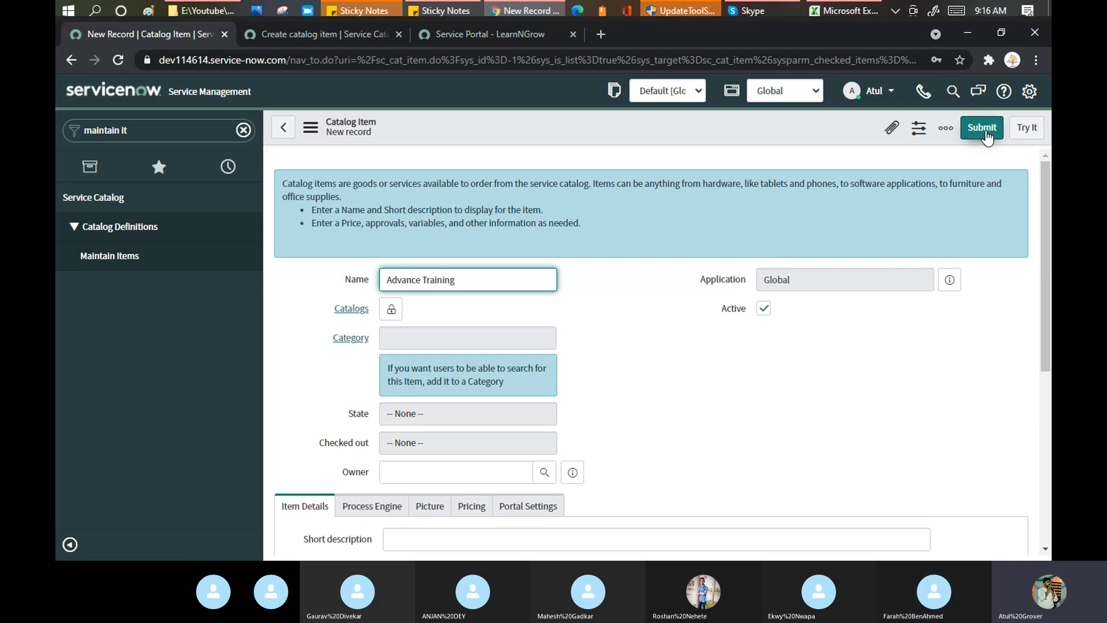
click(983, 130)
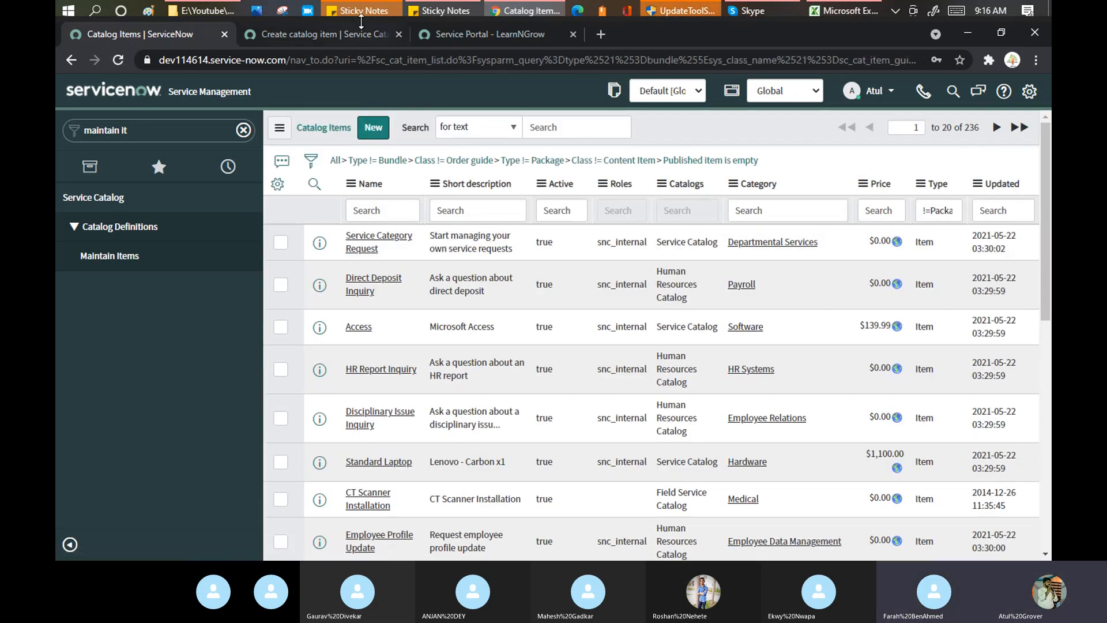
Return to the Catalog Builder dashboard and preview Advance Training from the Catalog items list.
click(325, 36)
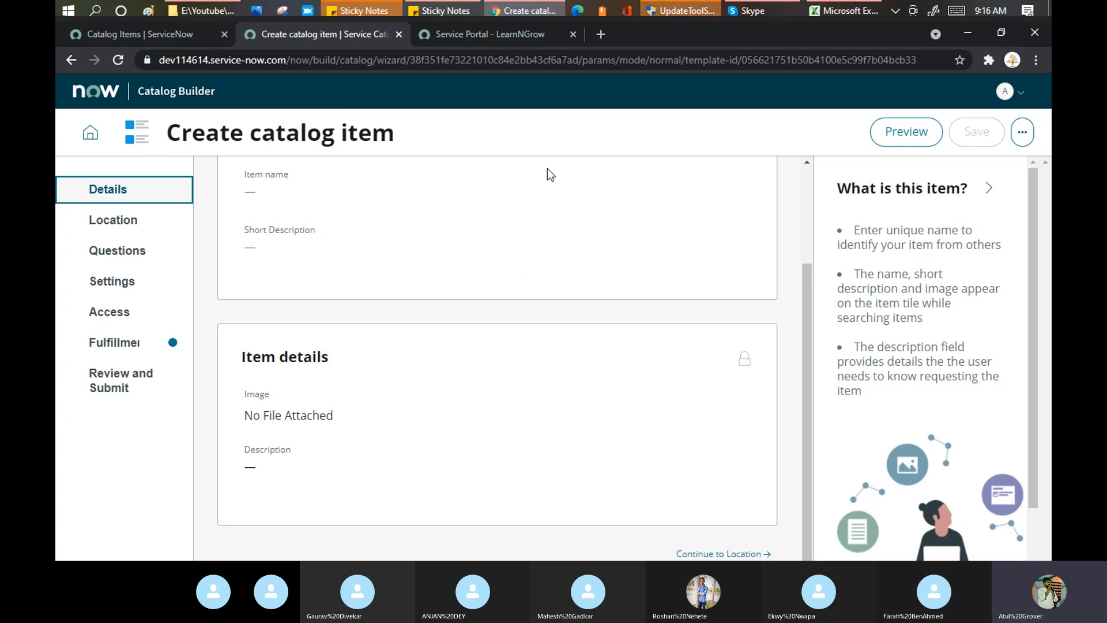
click(91, 136)
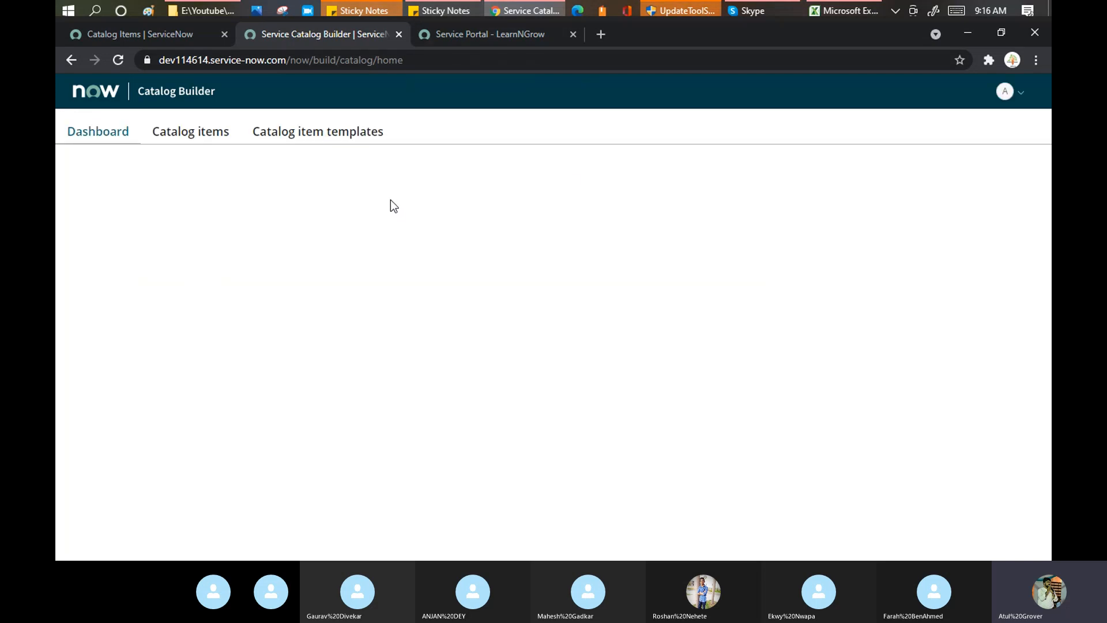
click(192, 137)
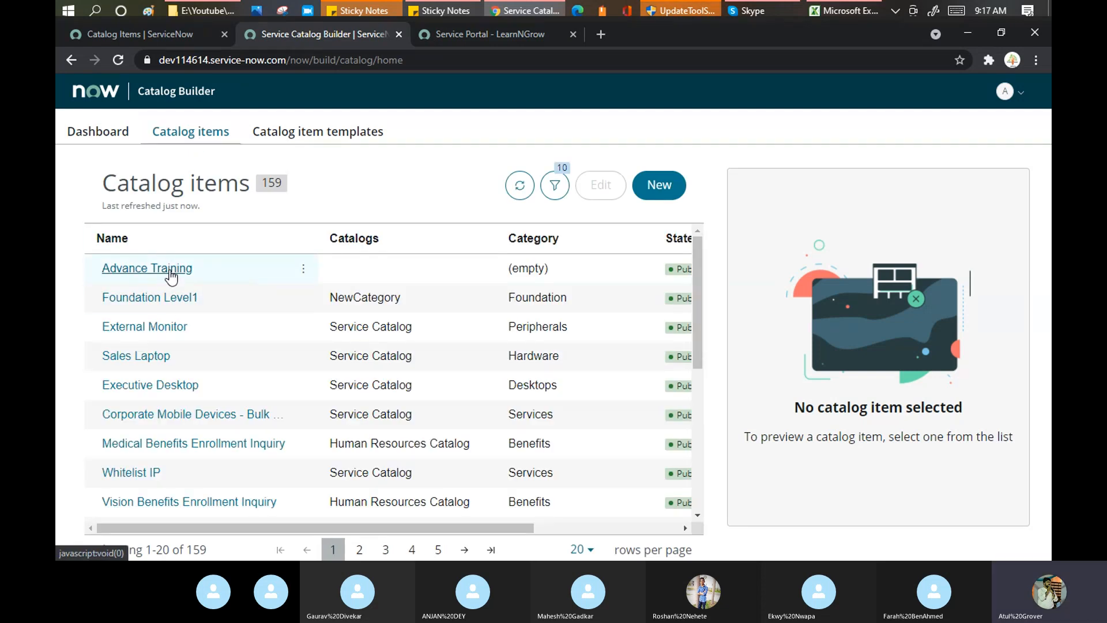
click(170, 272)
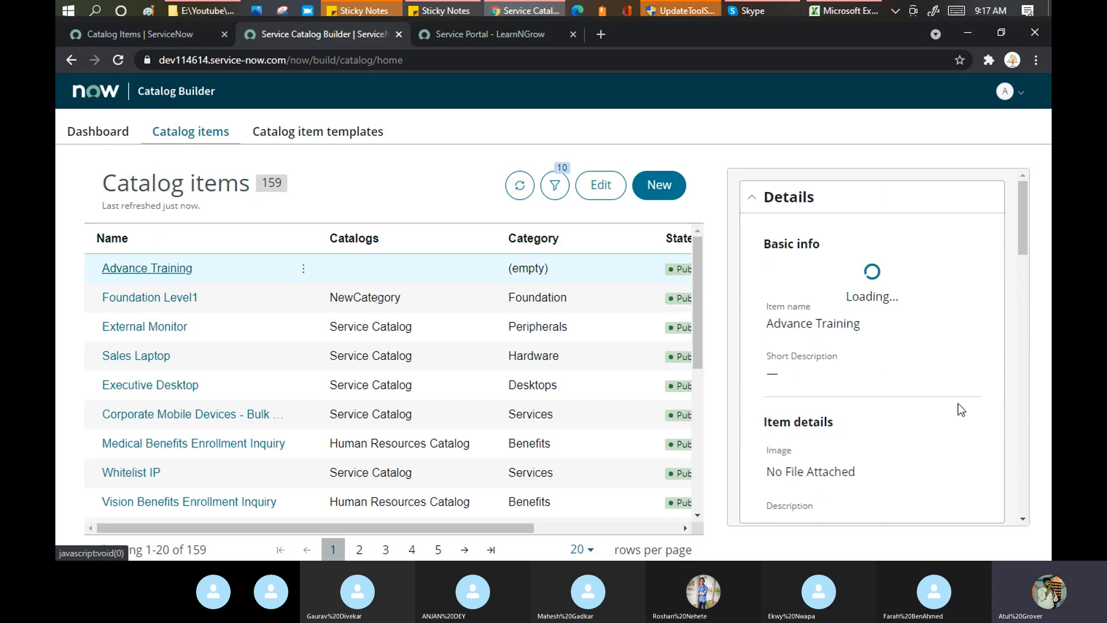
scroll(959, 408, down, 10)
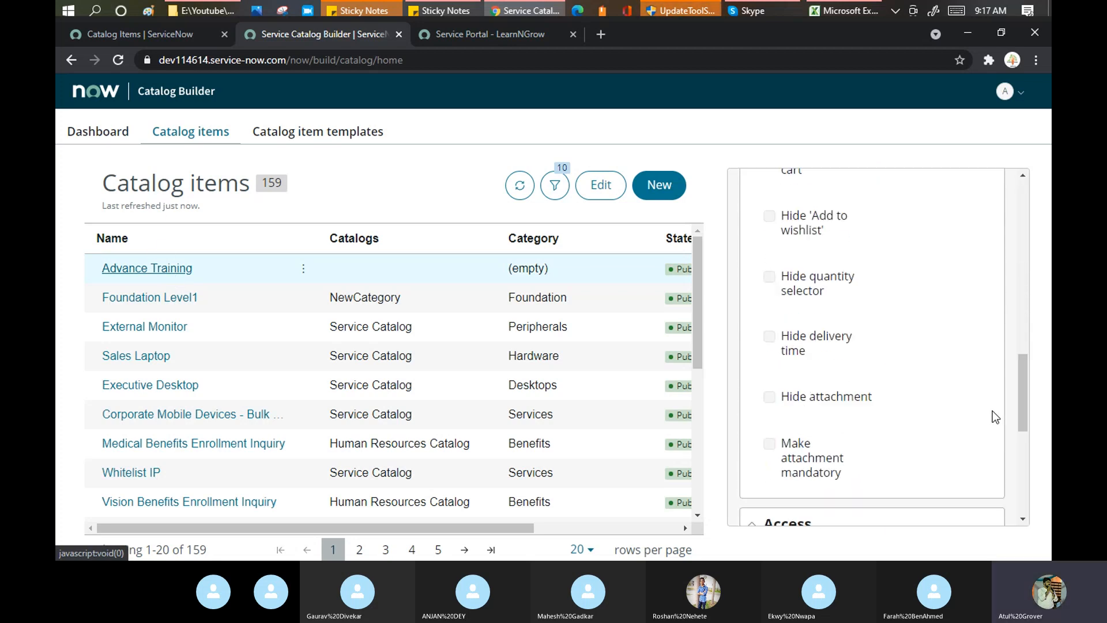
scroll(992, 411, down, 5)
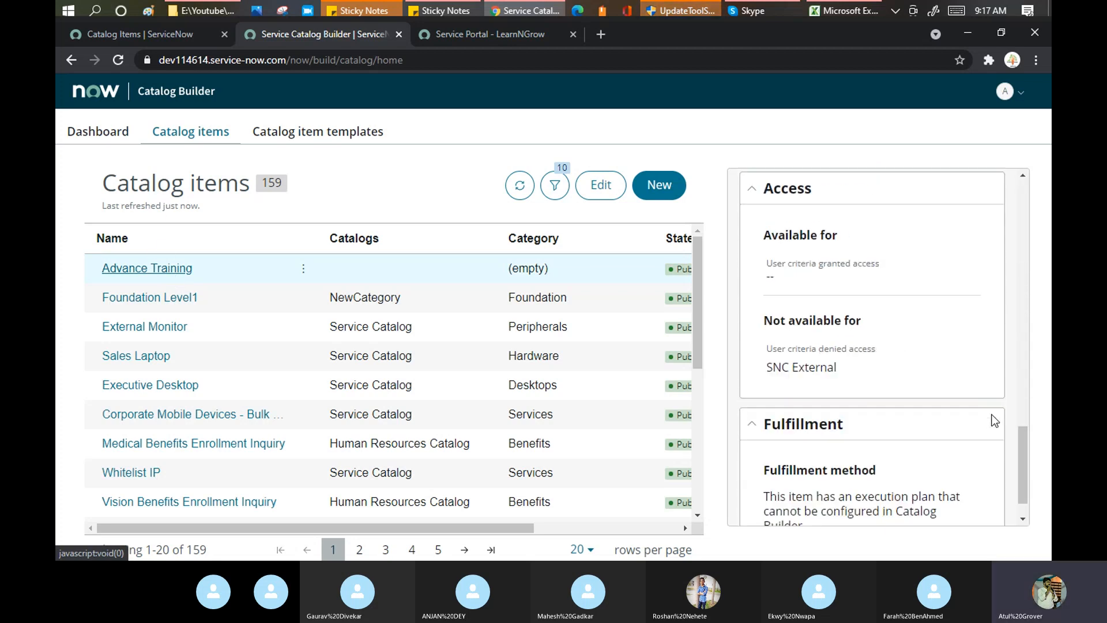
Edit Advance Training so its short description reads 'New Item Template - Advance Training', hiding the help panel.
click(600, 195)
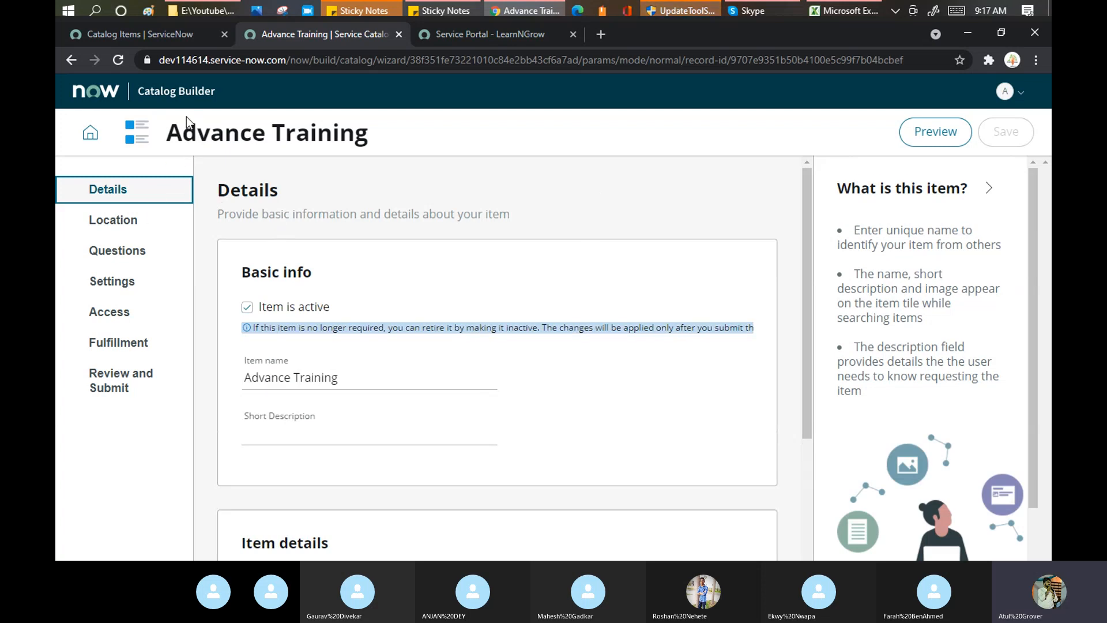
click(363, 379)
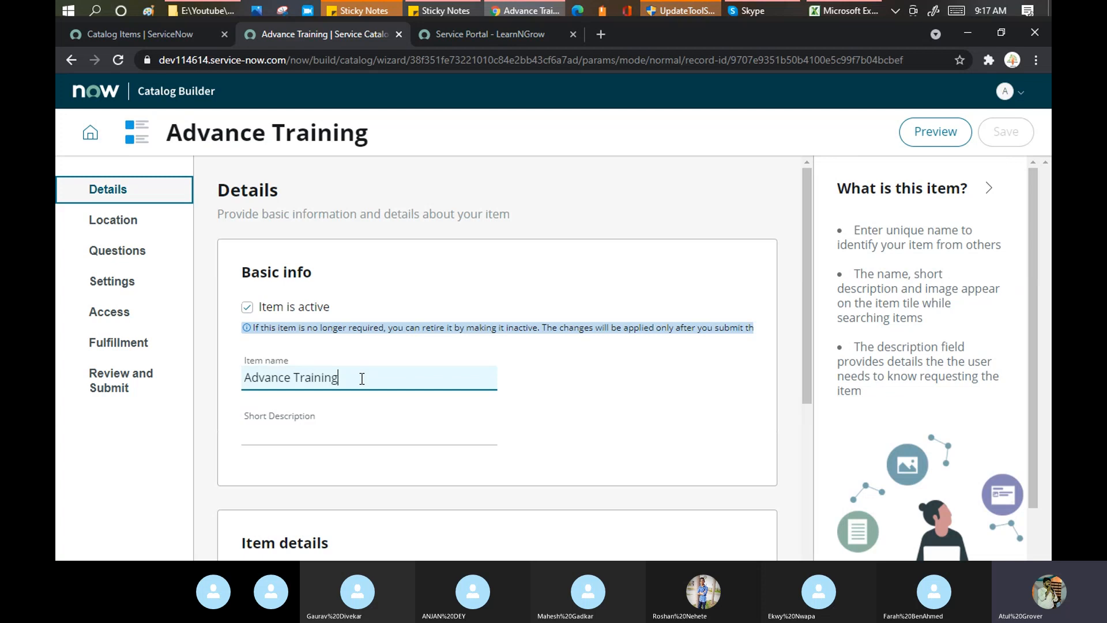
click(331, 435)
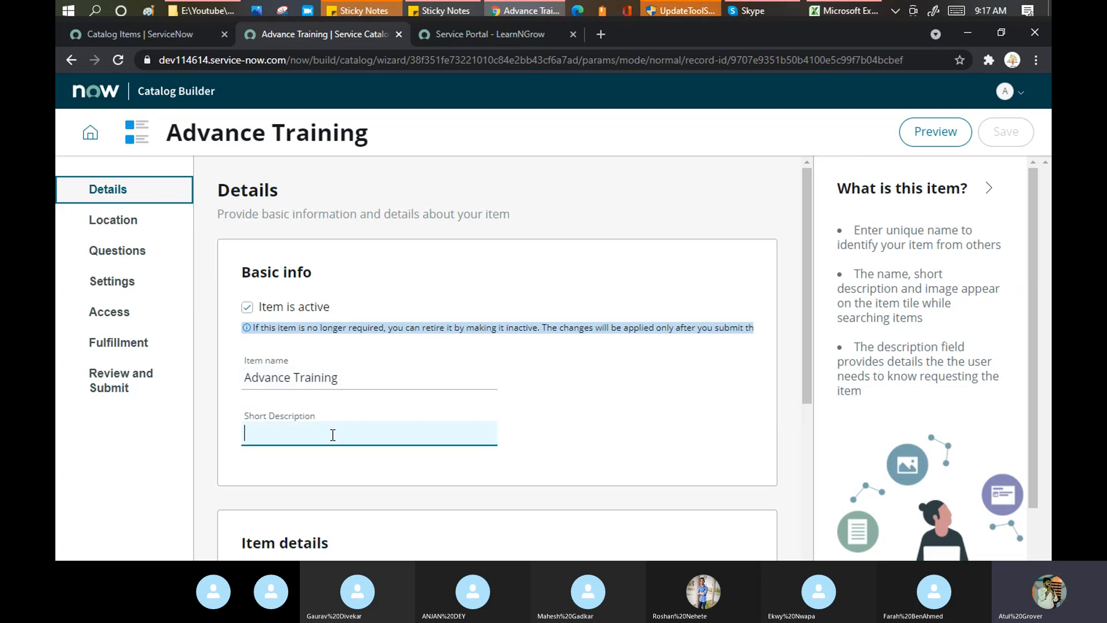
text(A)
text(New Item Template)
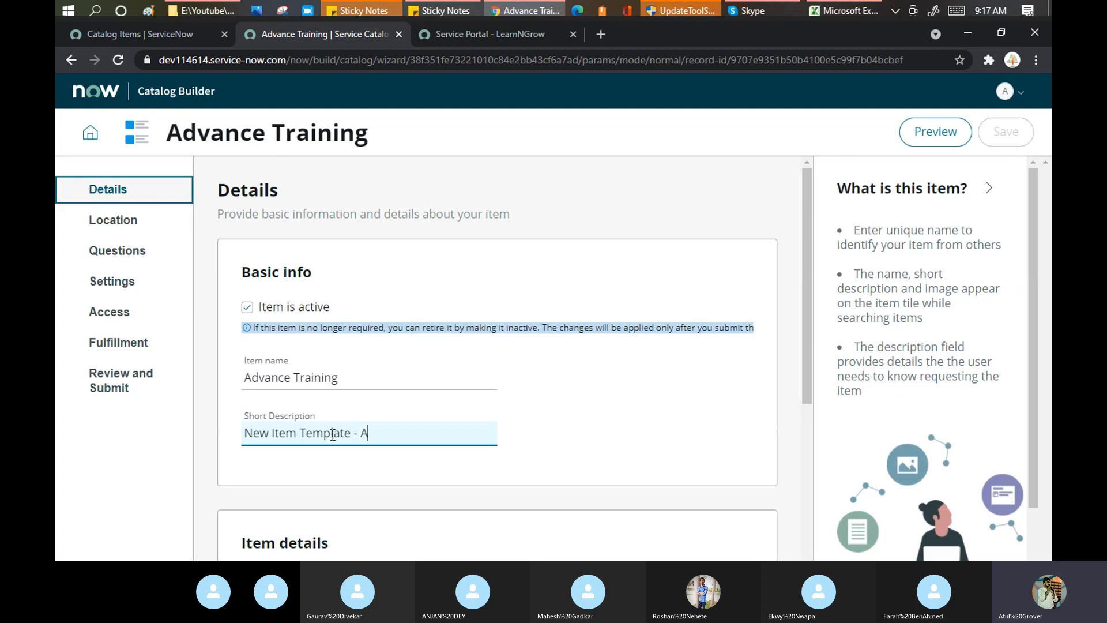
text(- Advance Training)
scroll(502, 300, down, 4)
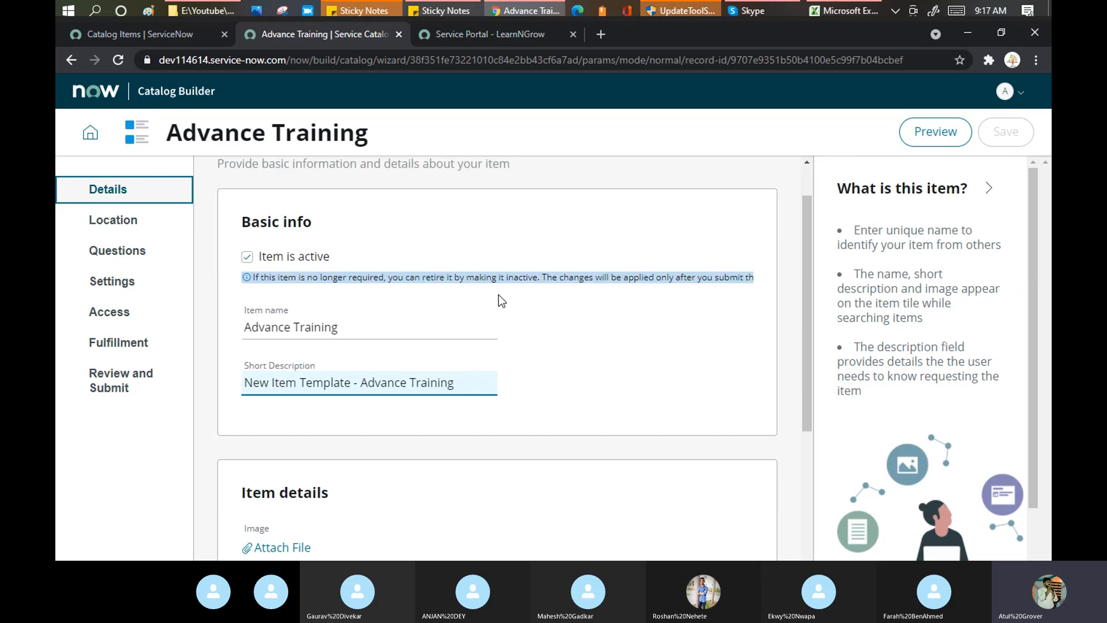
click(990, 191)
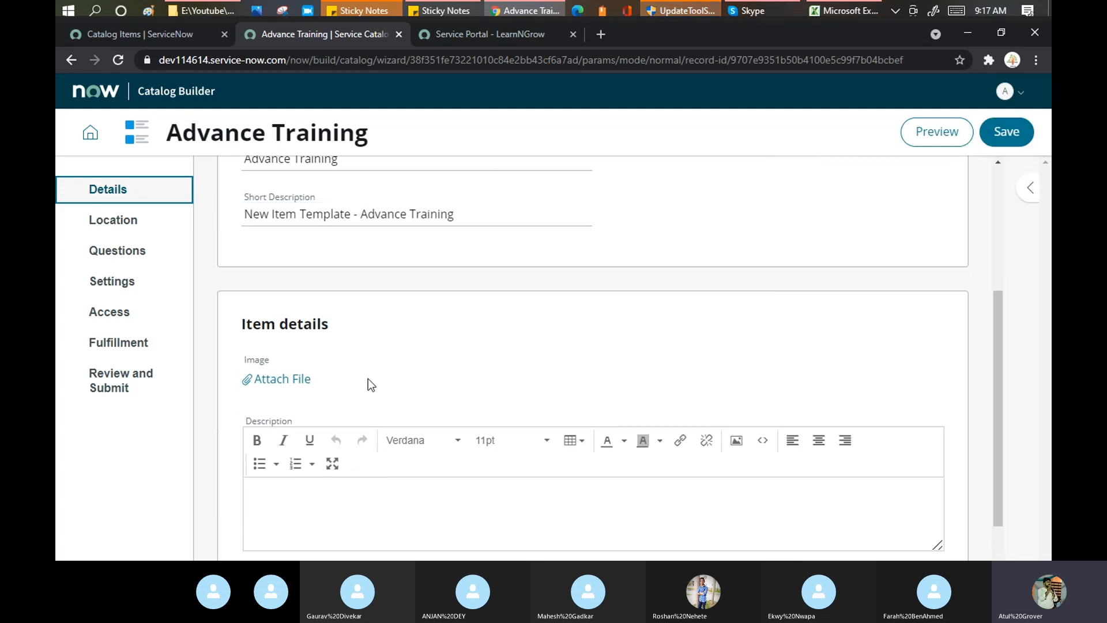
Browse the portal catalog's Foundation category and open the Admin -Functional Training item page.
click(451, 40)
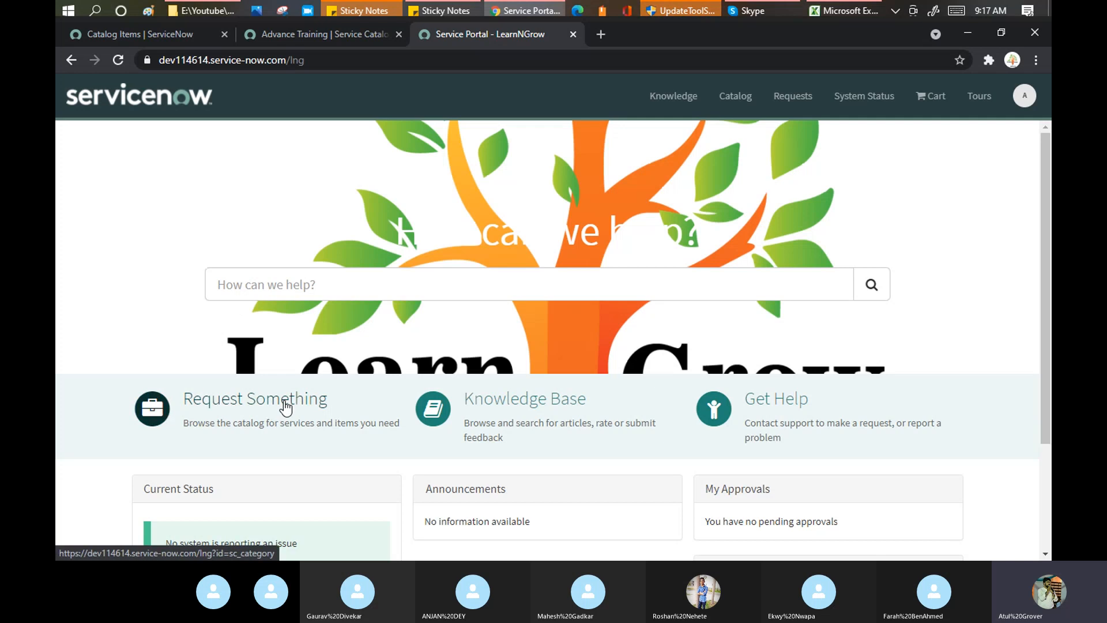
click(284, 405)
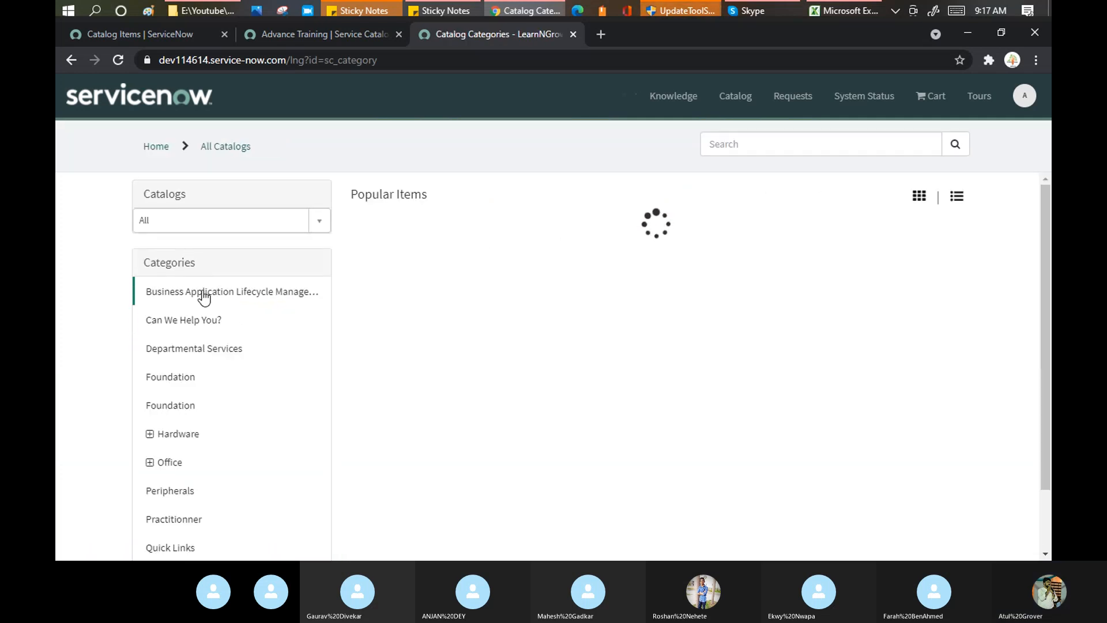
click(170, 377)
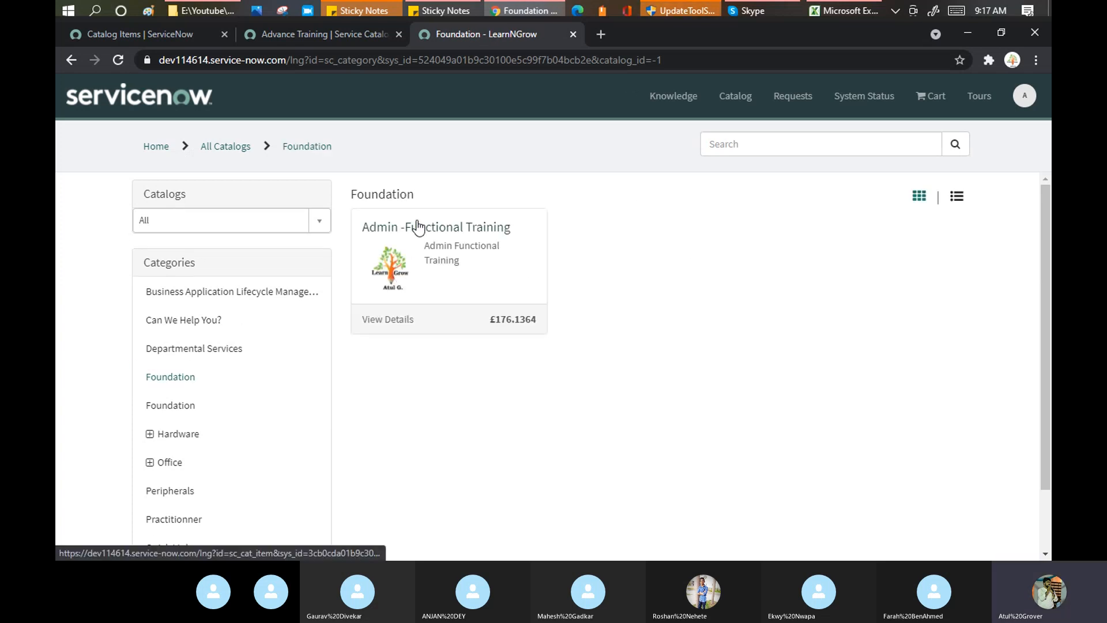
click(417, 222)
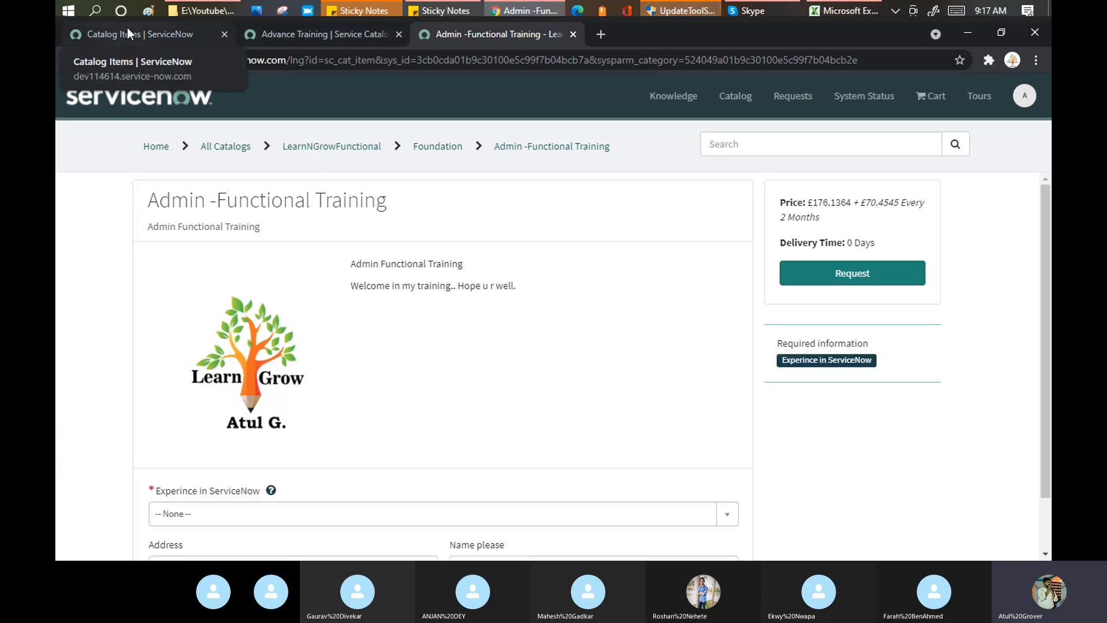
Correct the Advance Training description to 'Hello' and 'Welcome' on two lines, then continue to Location.
click(302, 30)
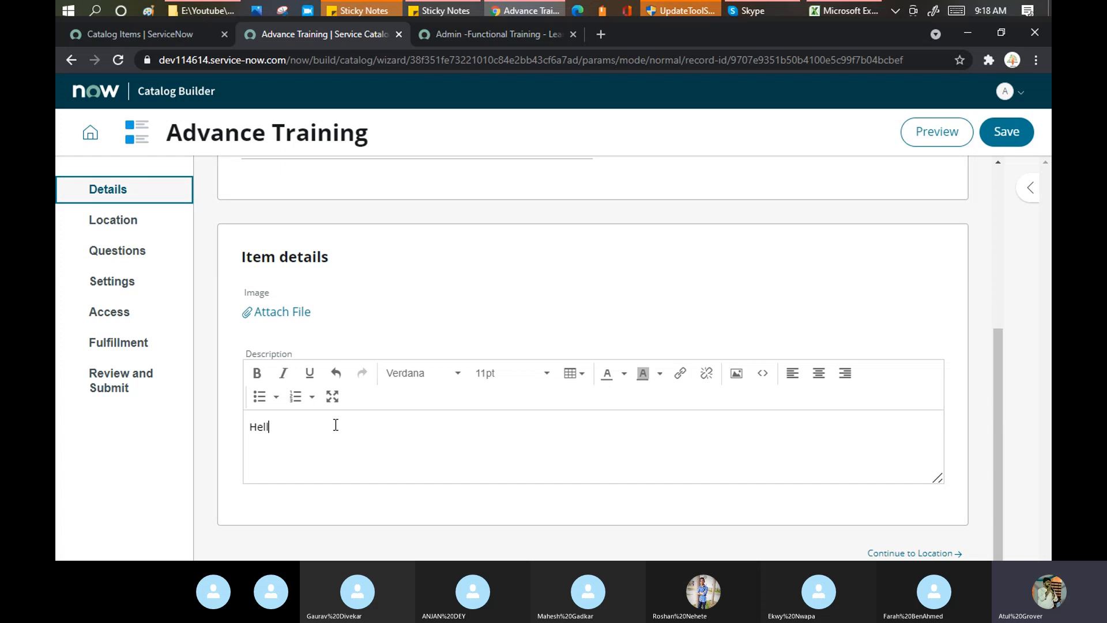
key(BackSpace)
key(BackSpace)
text(o)
key(Return)
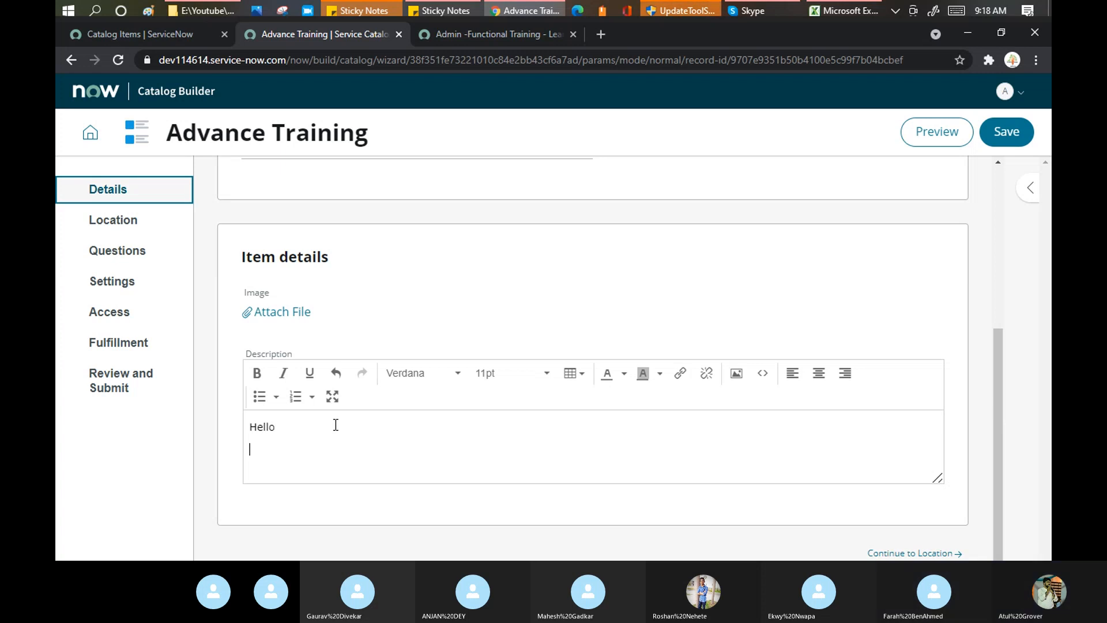
text(Welcome)
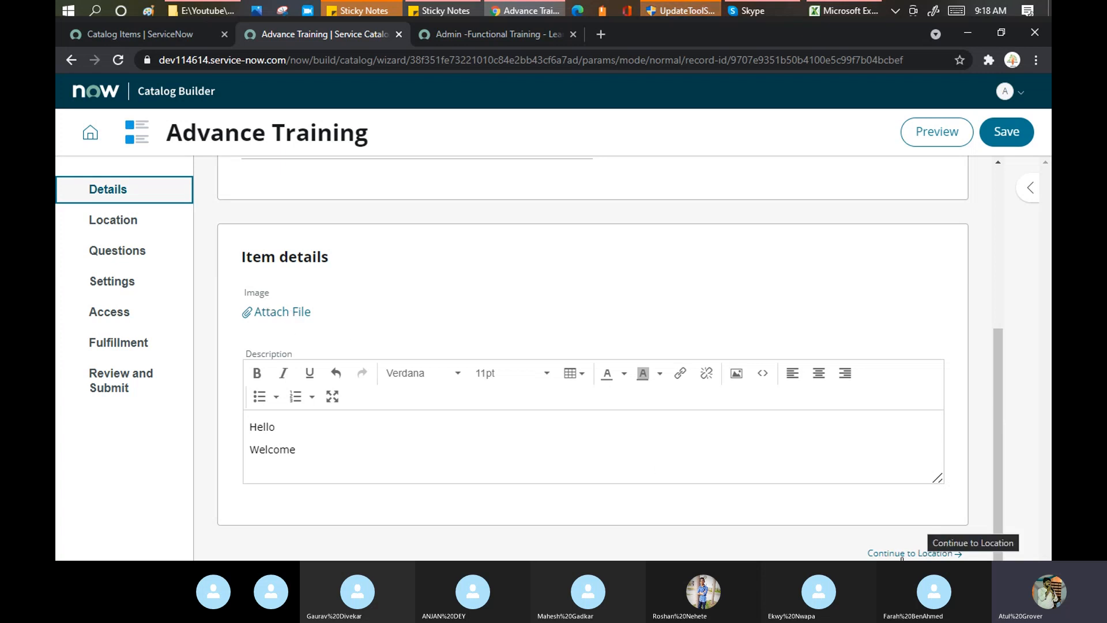
click(925, 554)
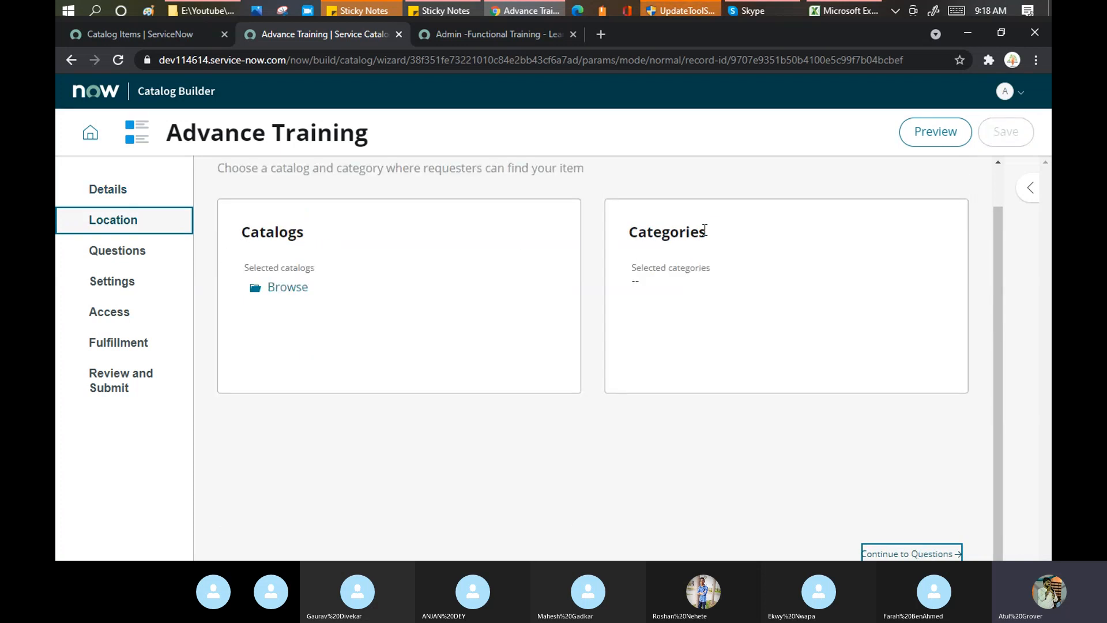
Filter Catalog Items by 'admin', open the Admin -Functional Training record, then return to the builder.
click(140, 35)
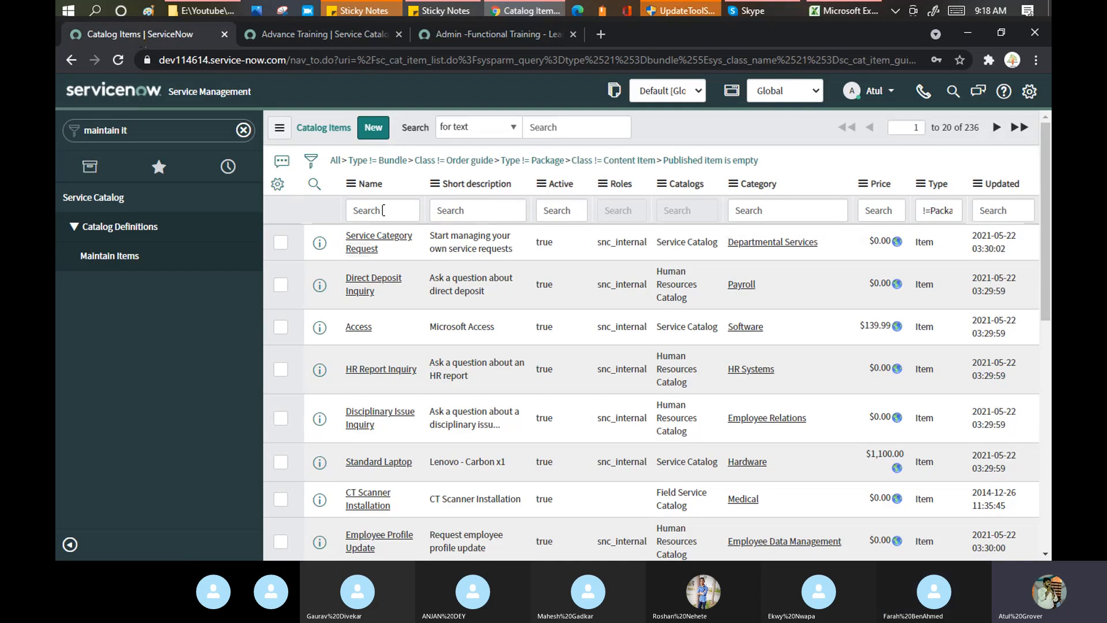
click(383, 210)
text(admin)
key(Return)
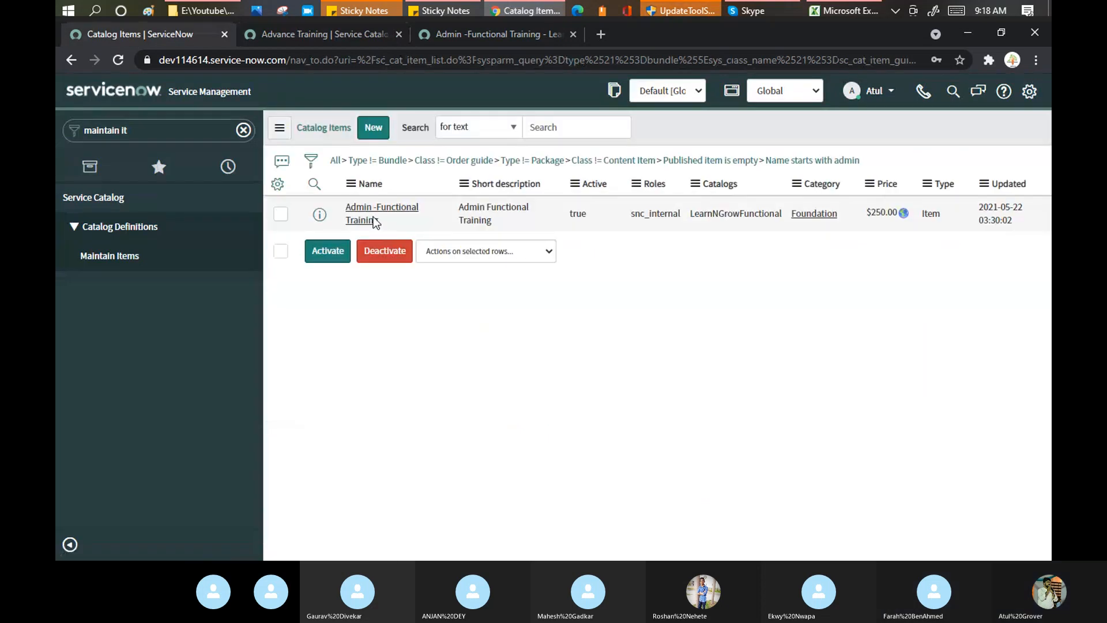
click(359, 253)
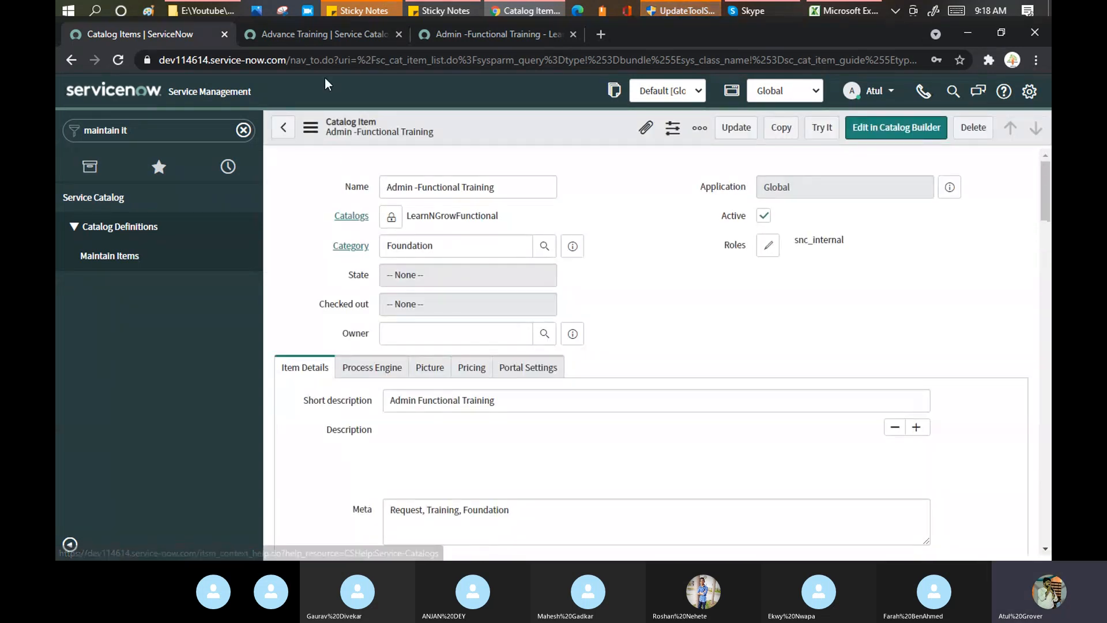
click(323, 38)
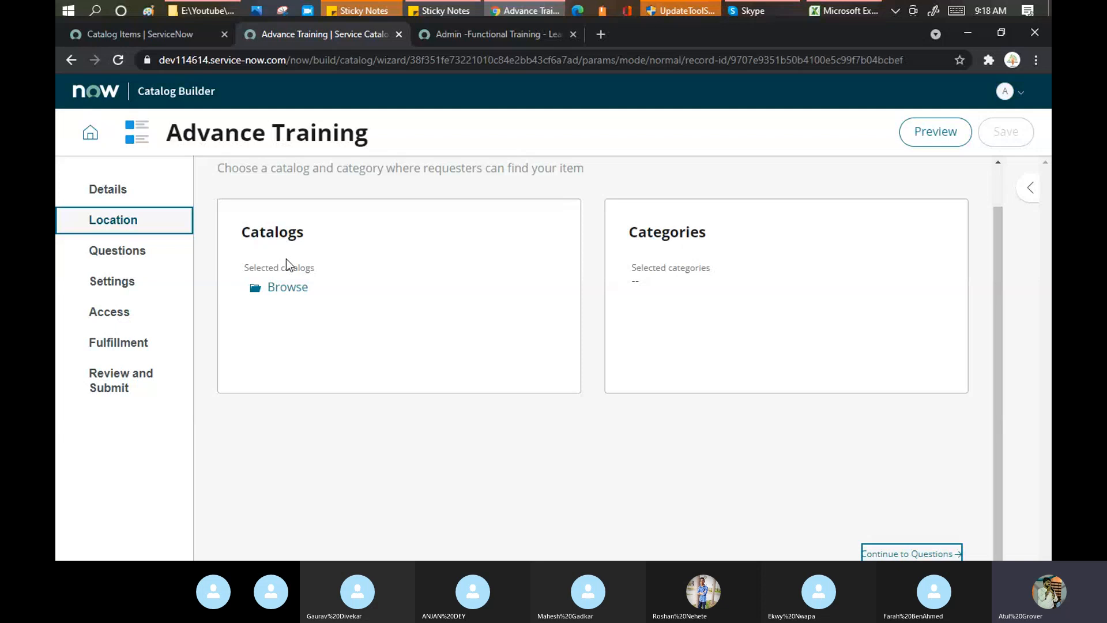
Assign the catalogs LearnNGrowFunctional, Field Service Catalog, Consumer Service and Service Catalog to the item.
click(294, 294)
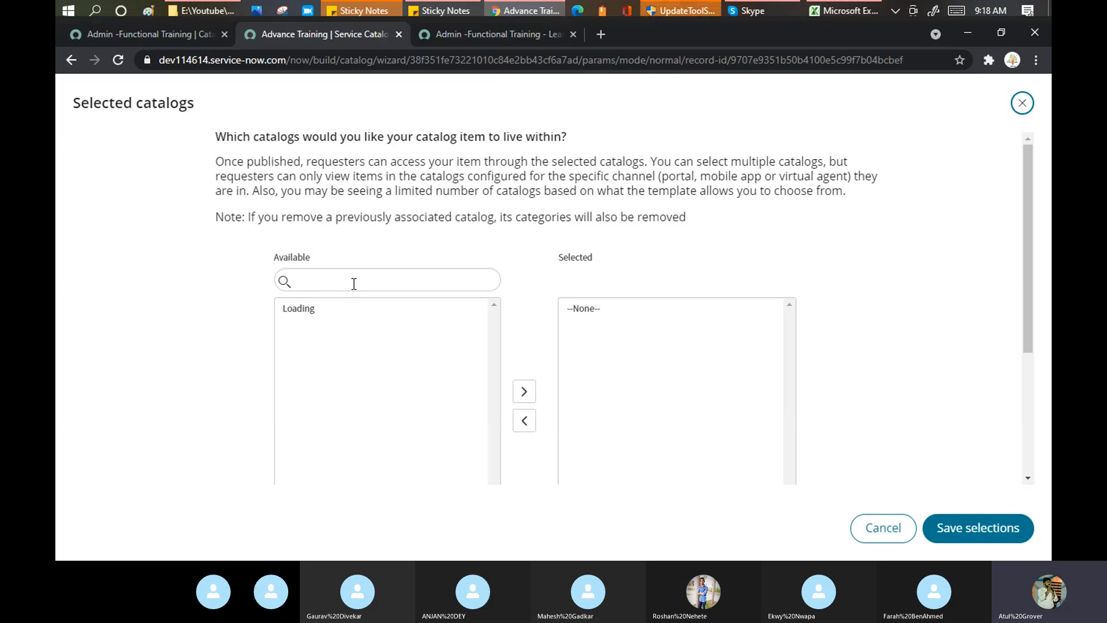
click(354, 283)
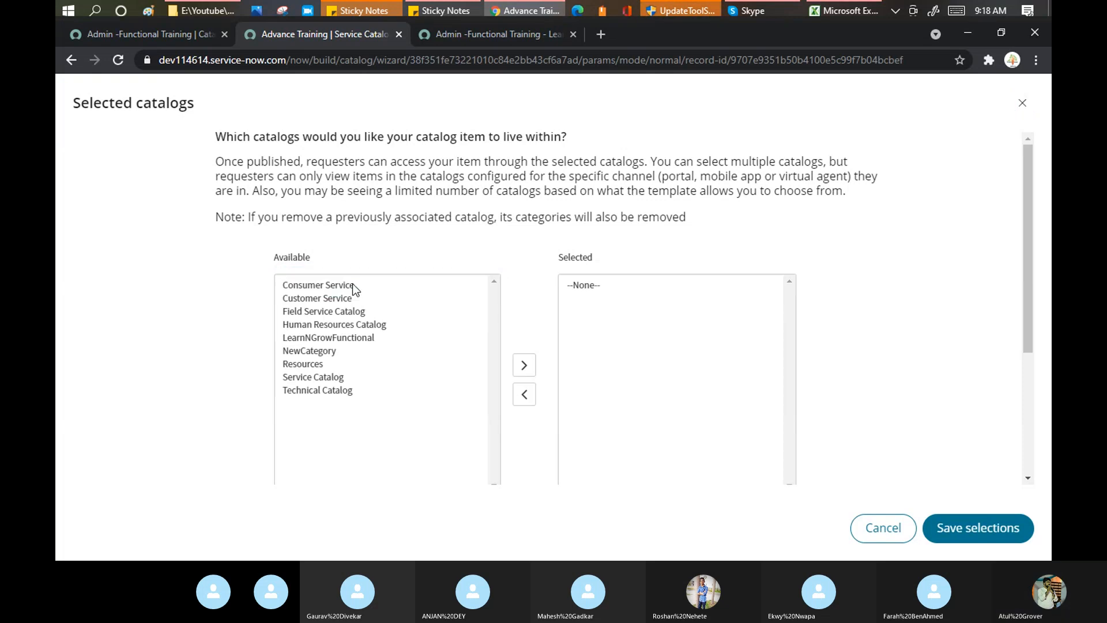
double_click(335, 337)
double_click(332, 306)
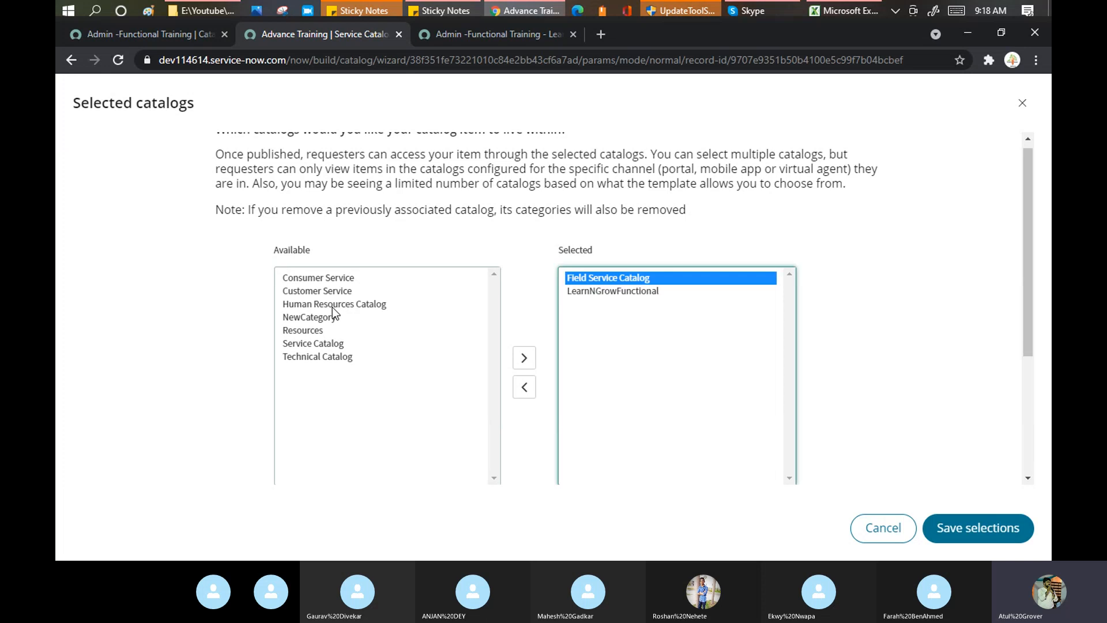
double_click(321, 279)
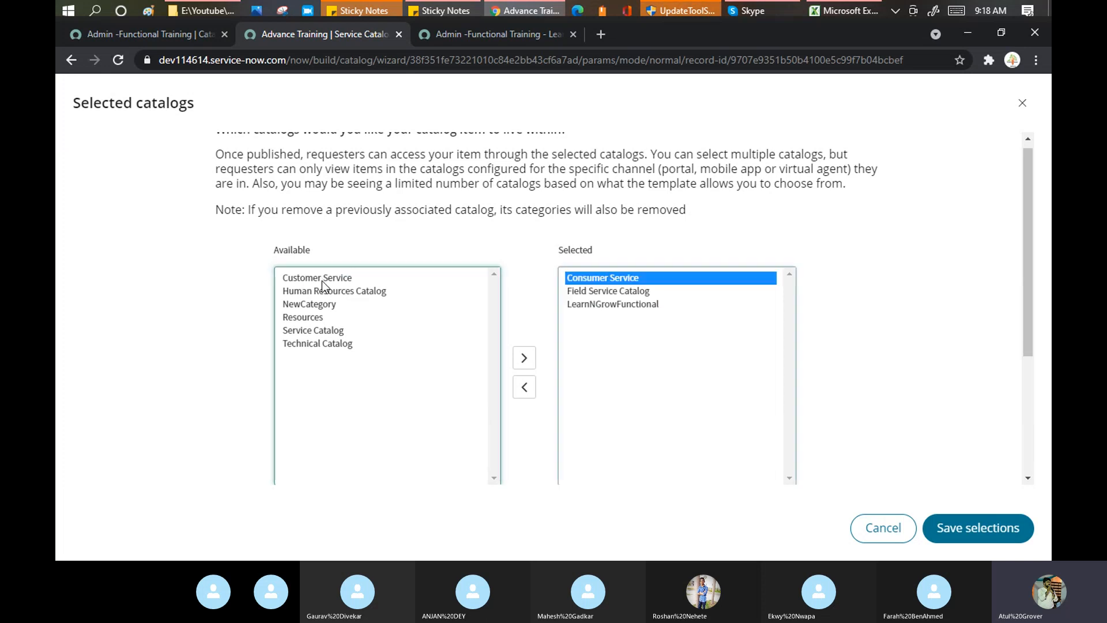
double_click(321, 332)
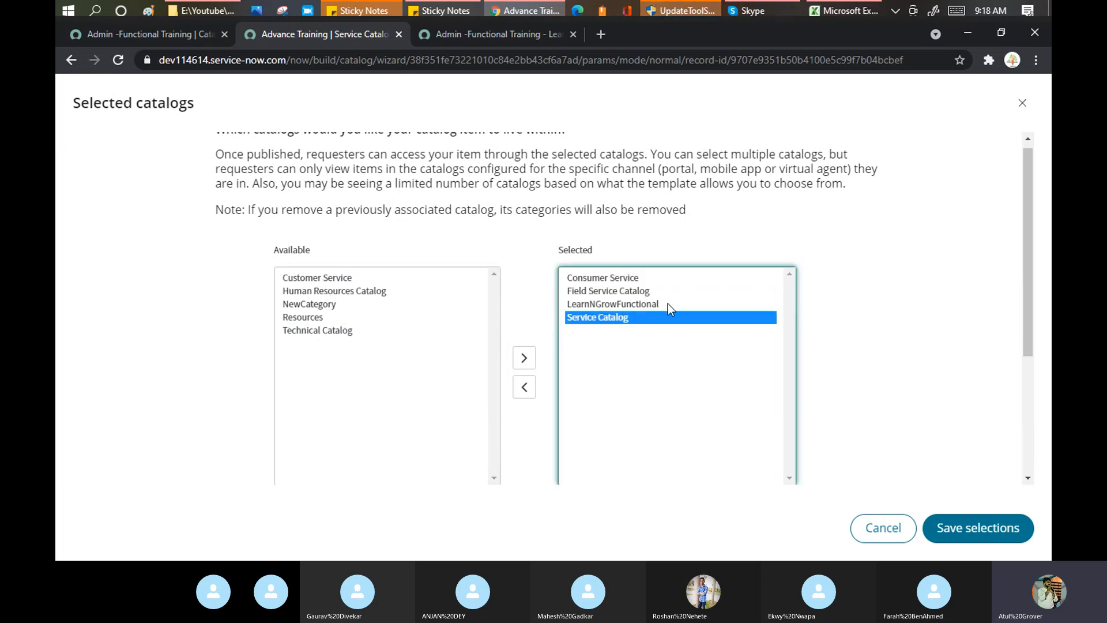
click(999, 533)
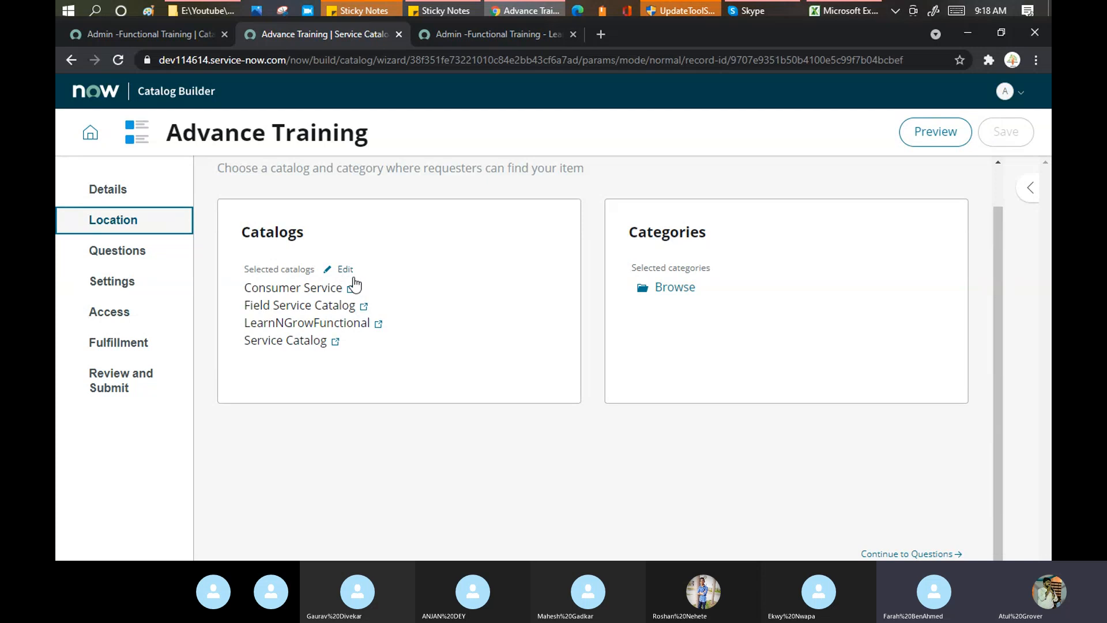
Select Advance as the item's category and save the selection.
click(686, 288)
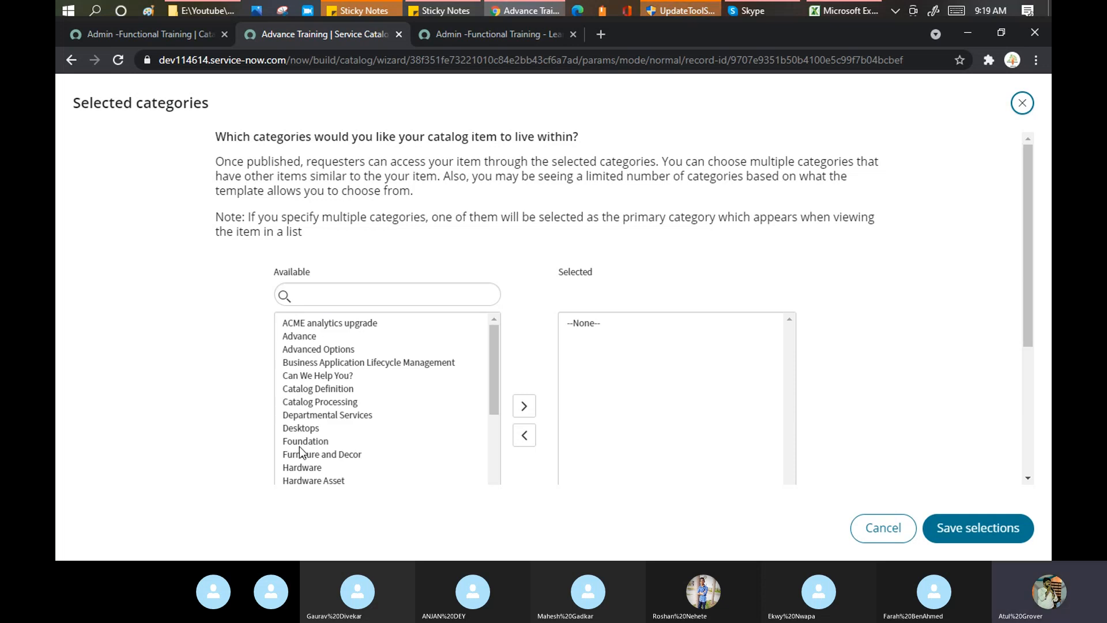
click(295, 339)
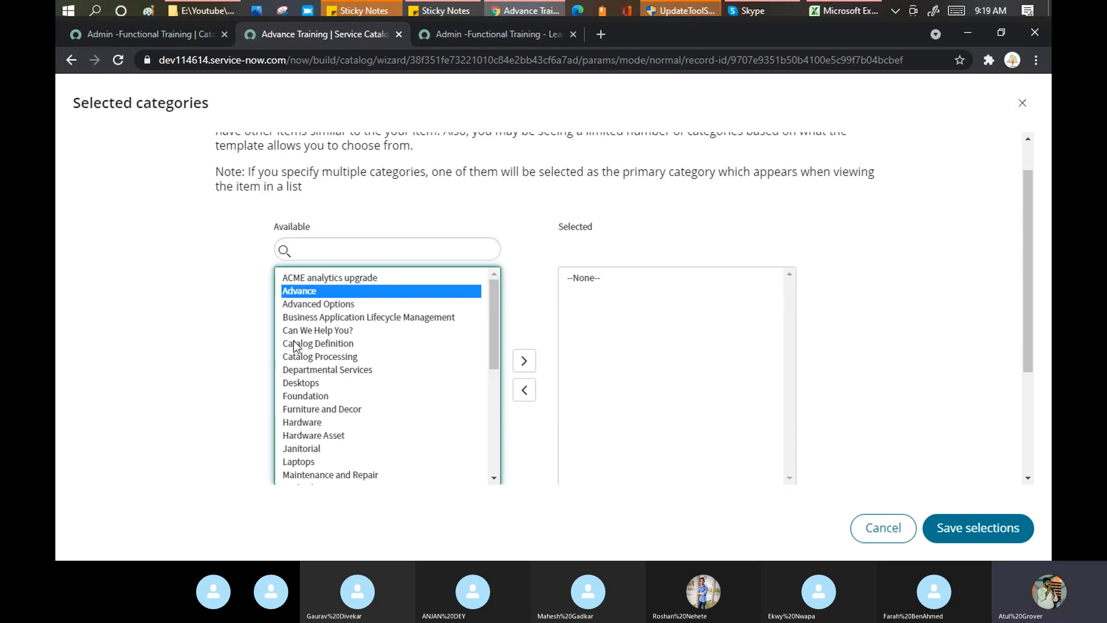
click(524, 362)
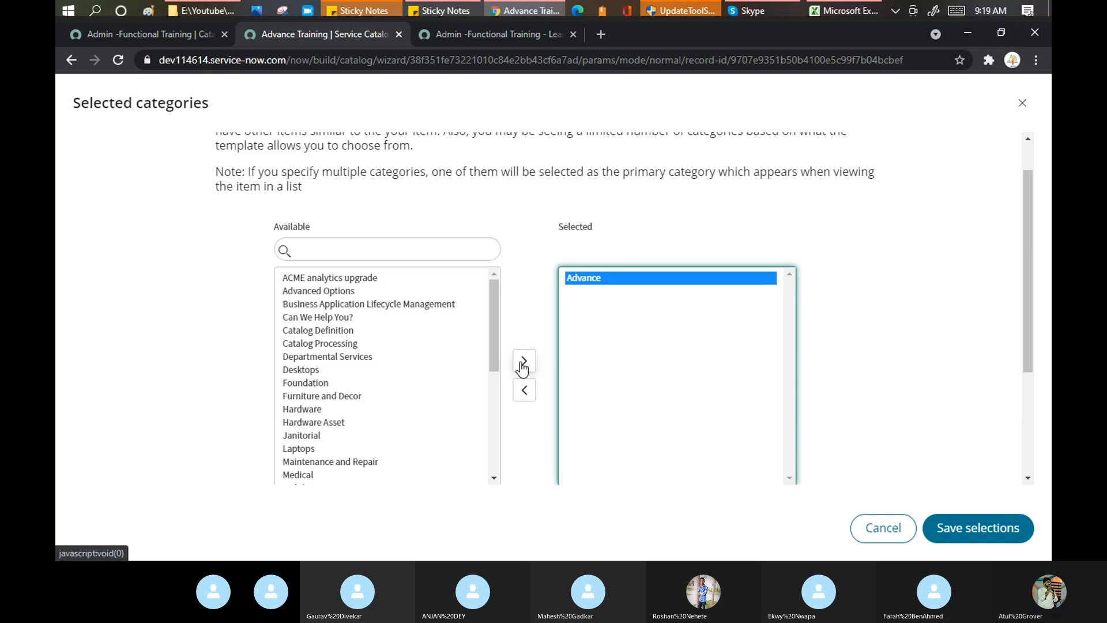
click(1009, 536)
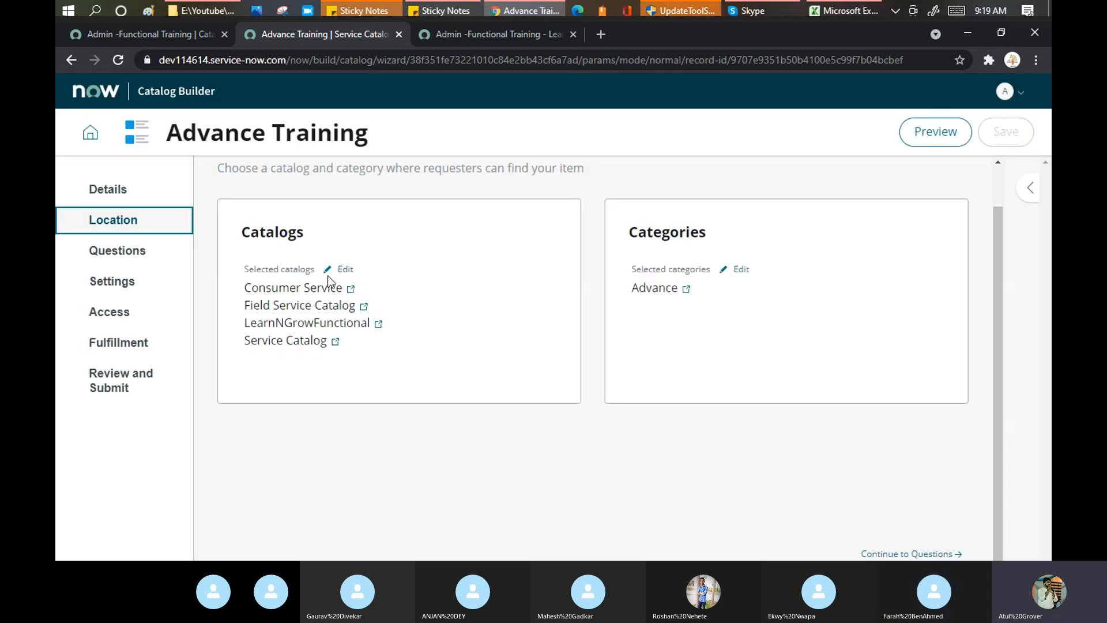
Continue to the Questions step, checking the Admin -Functional Training item's variables for reference.
click(161, 34)
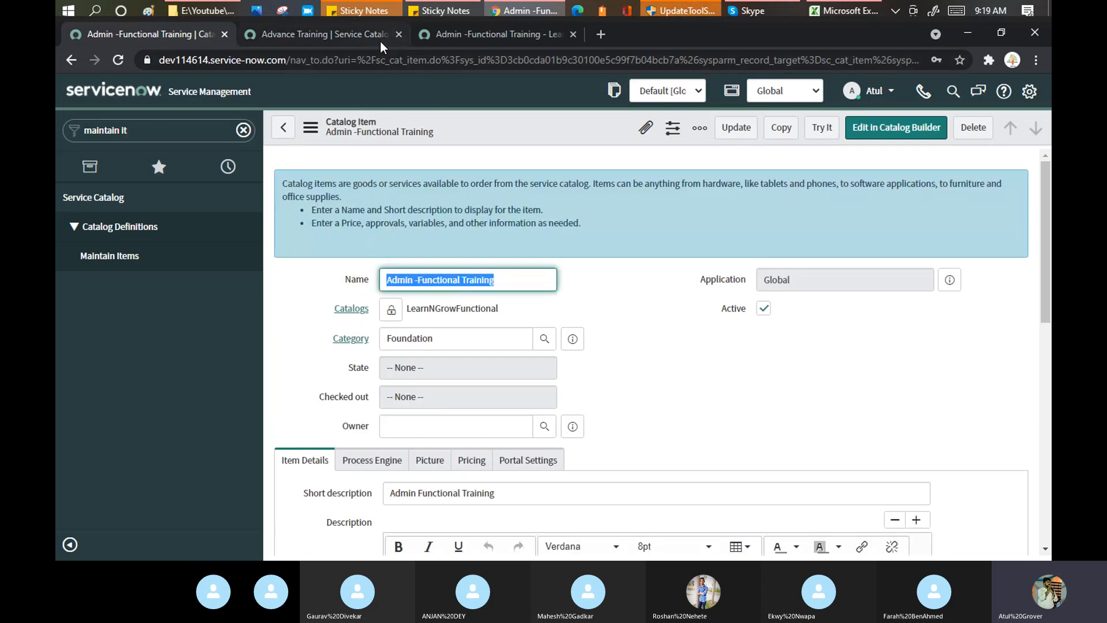
click(338, 35)
click(917, 554)
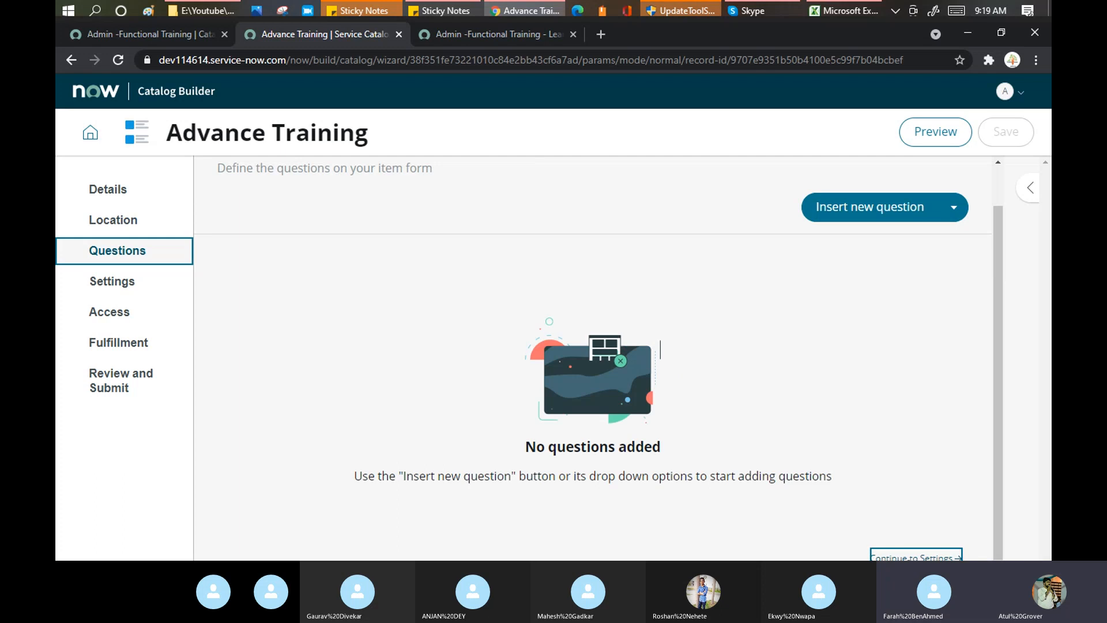
click(162, 32)
scroll(439, 450, down, 10)
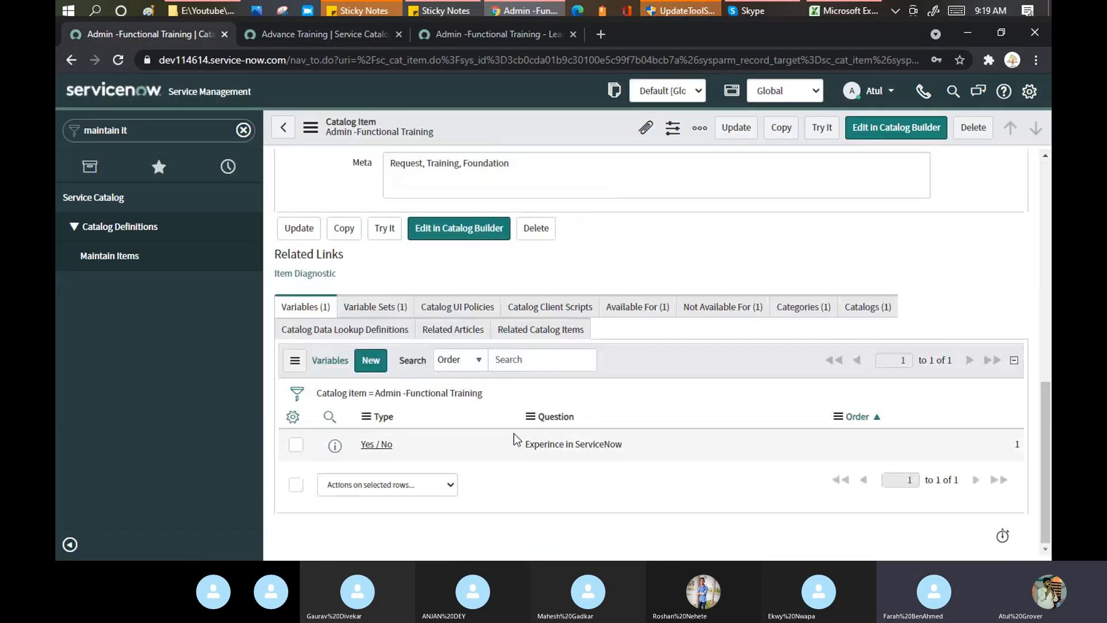
click(342, 43)
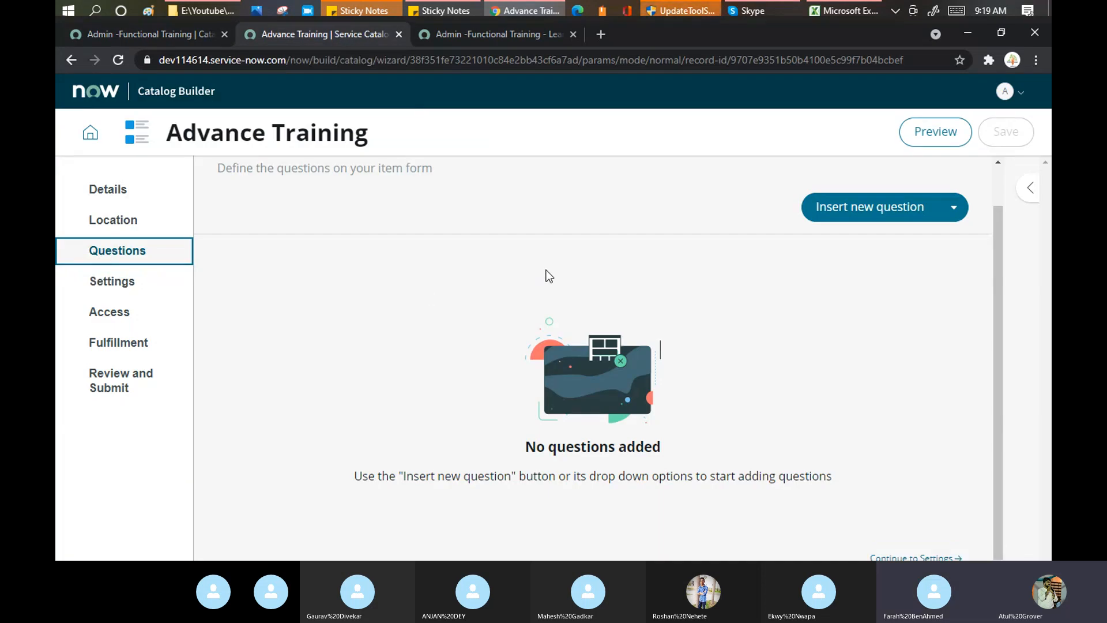
scroll(576, 306, down, 1)
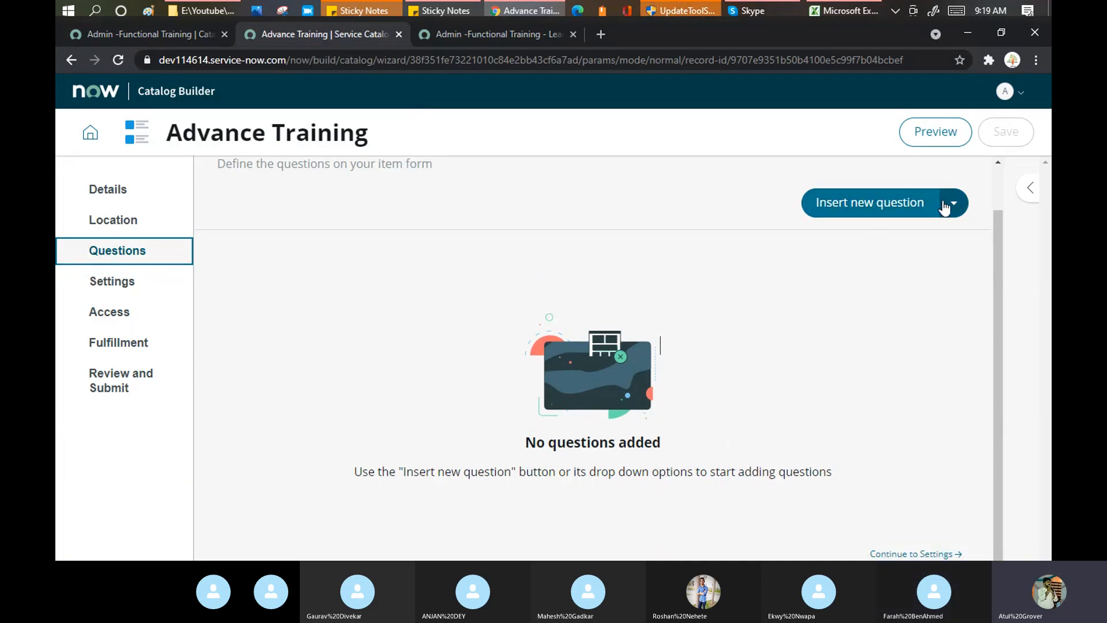
Insert a two-column container titled 'Personal Info'.
click(954, 203)
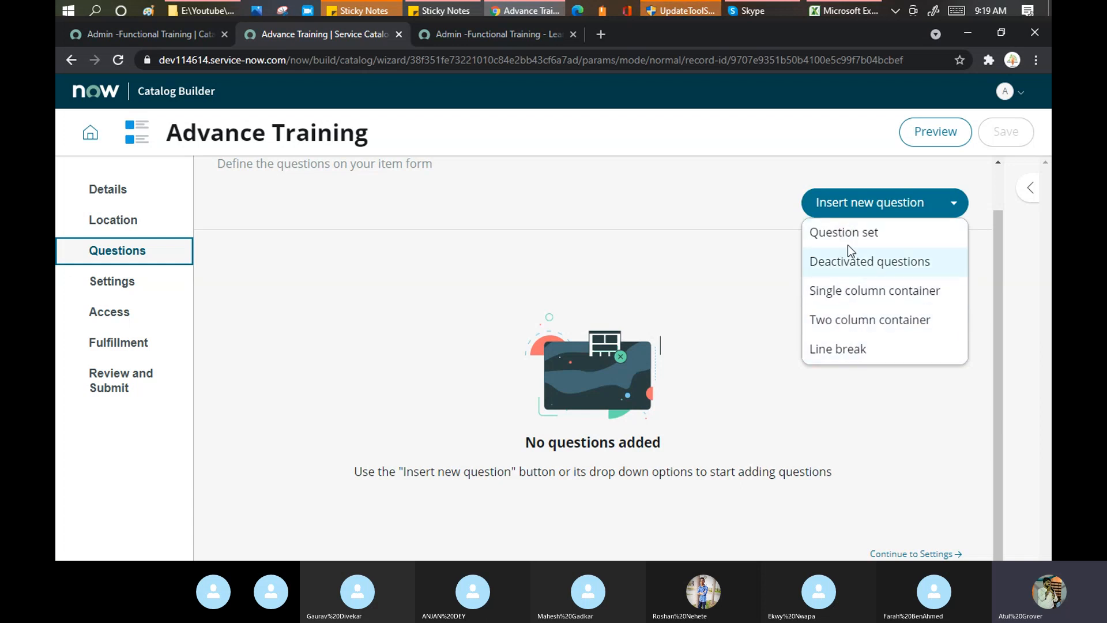
click(853, 320)
click(463, 305)
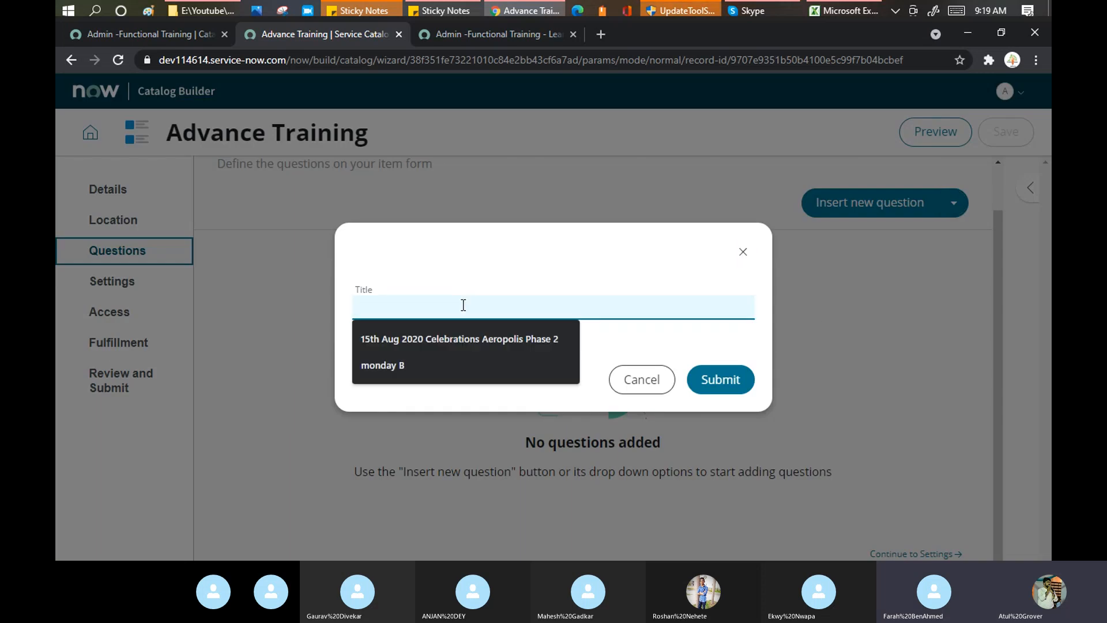
text(Personal)
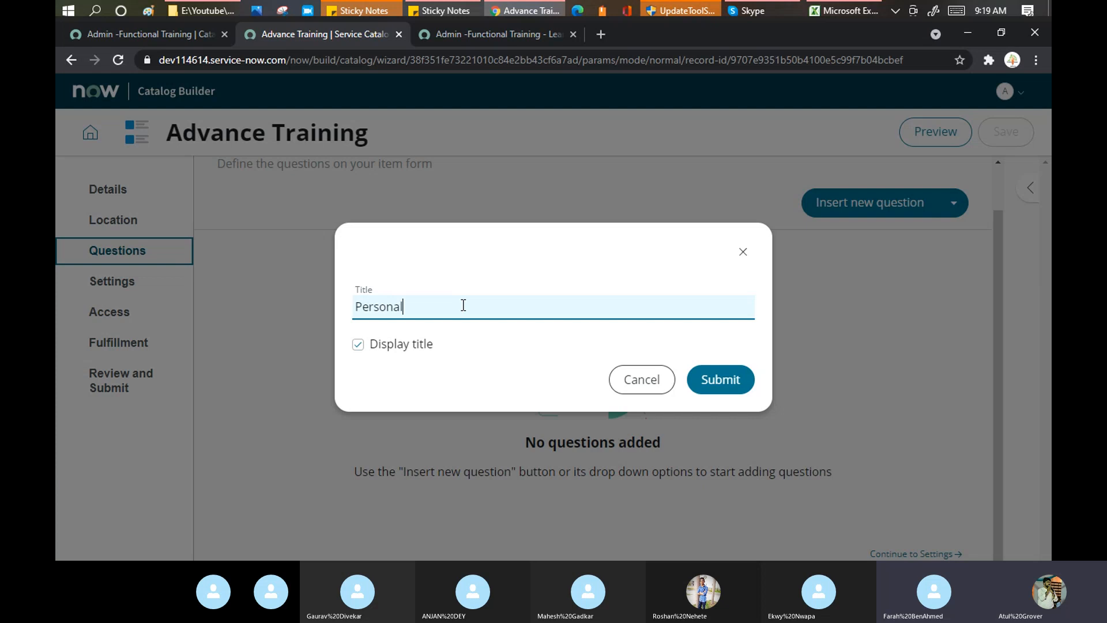
text( Info)
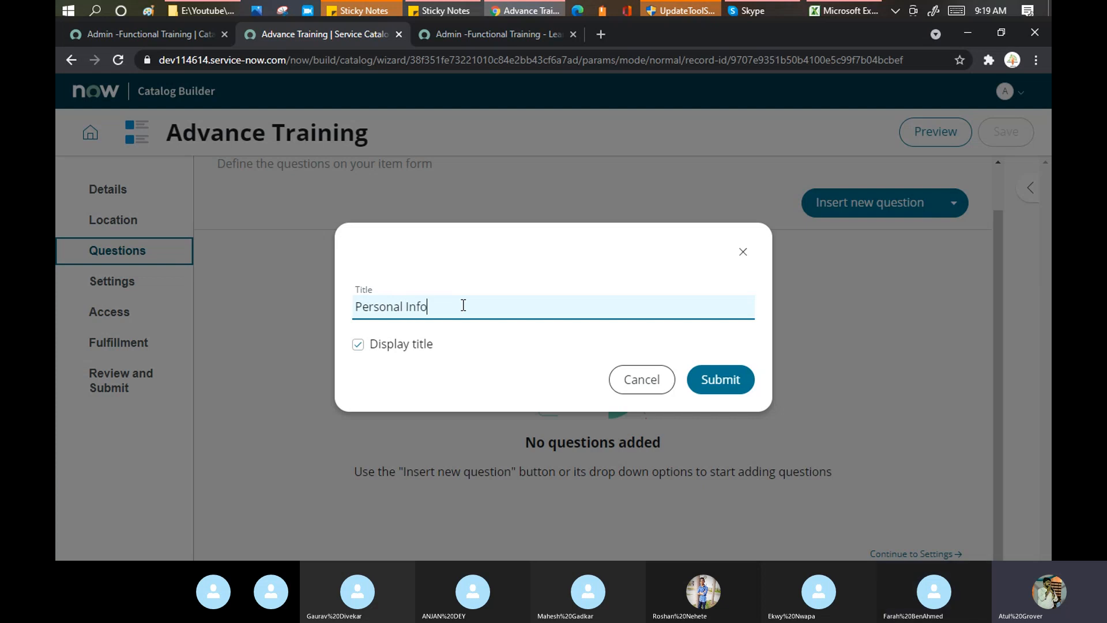
click(715, 386)
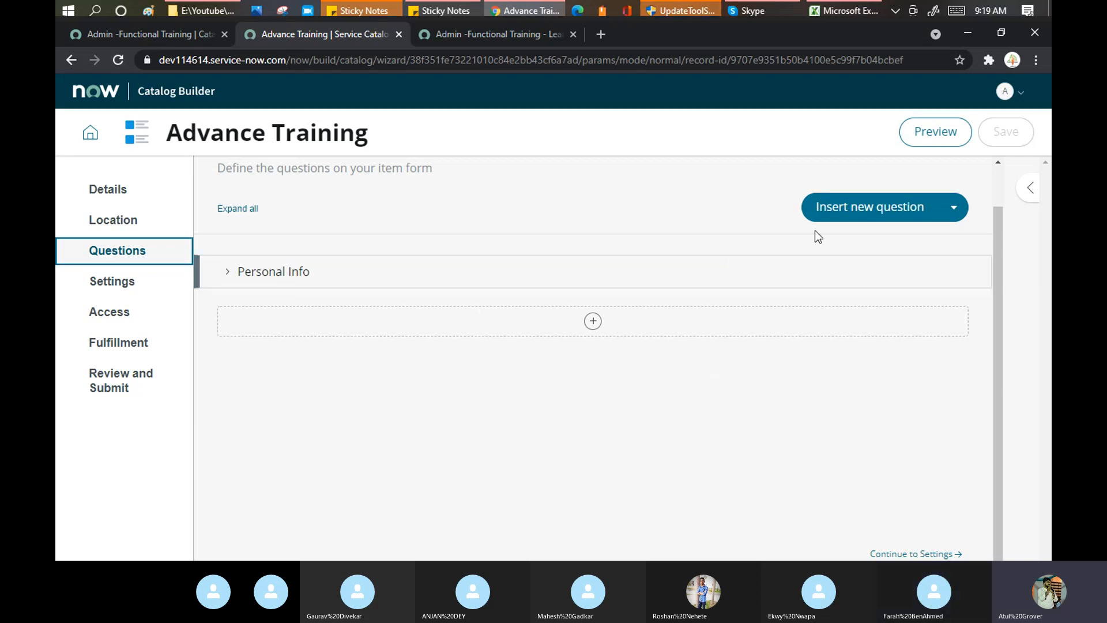
Start a new question with type Text and subtype Single-line.
click(843, 211)
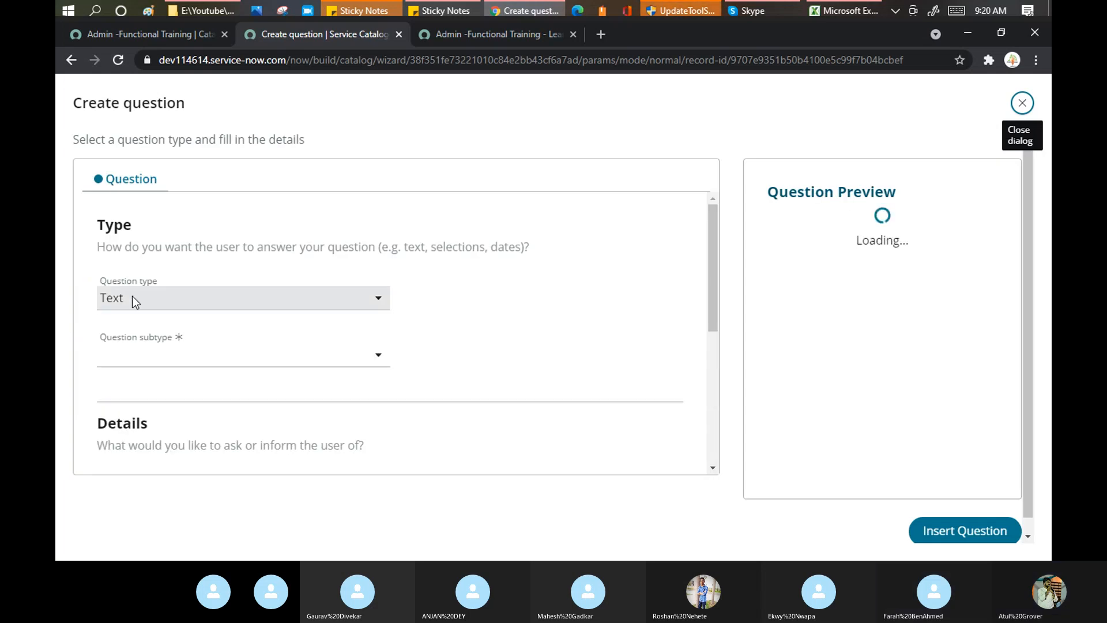
click(135, 28)
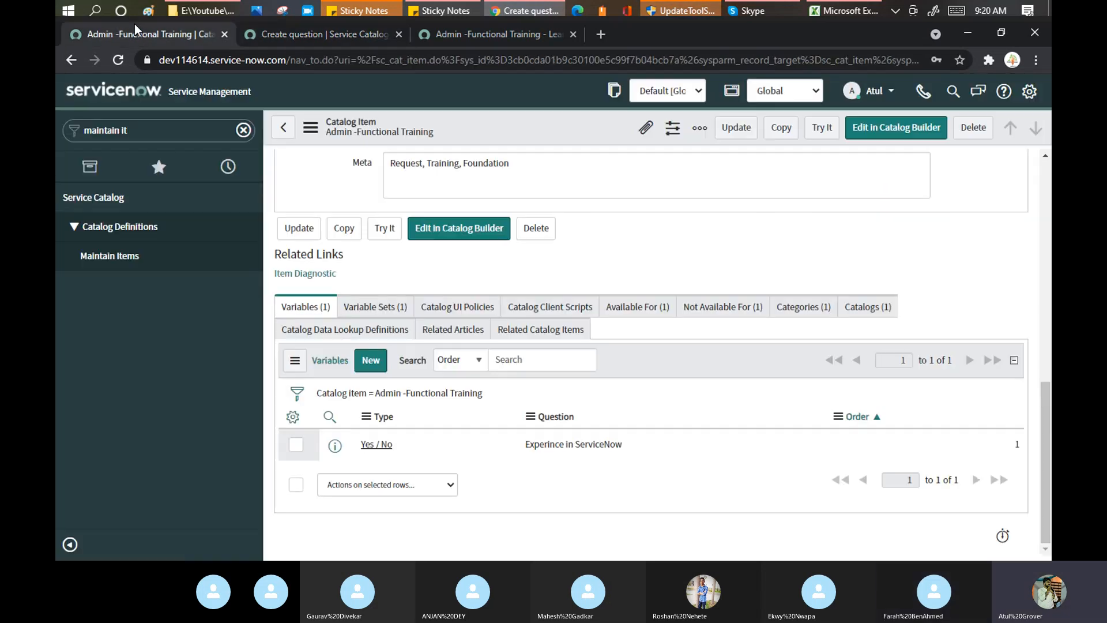
click(303, 30)
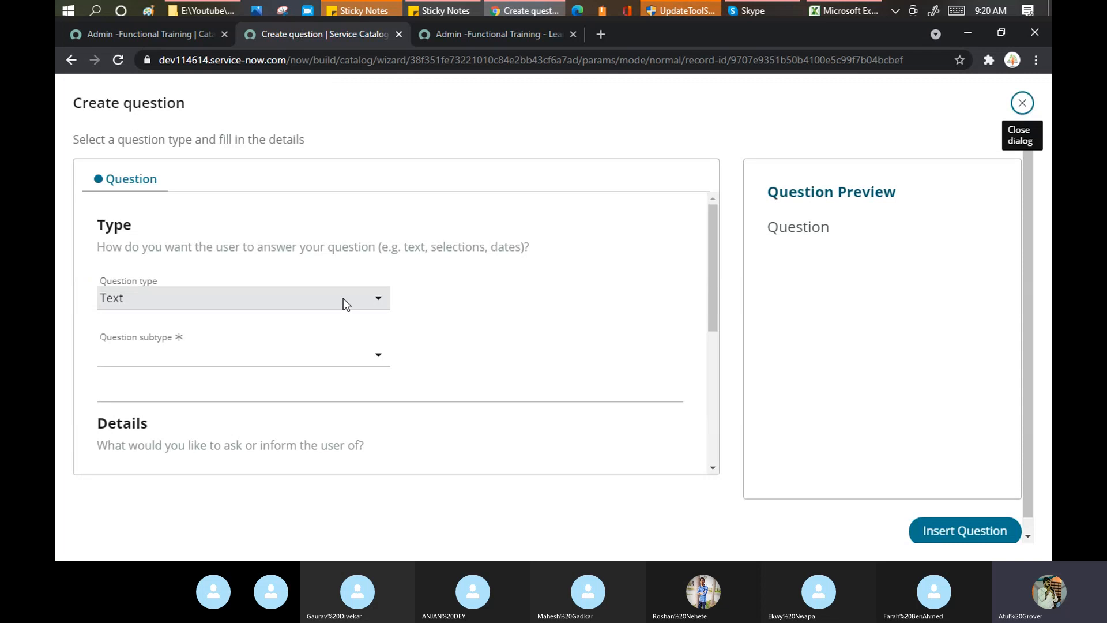
click(376, 301)
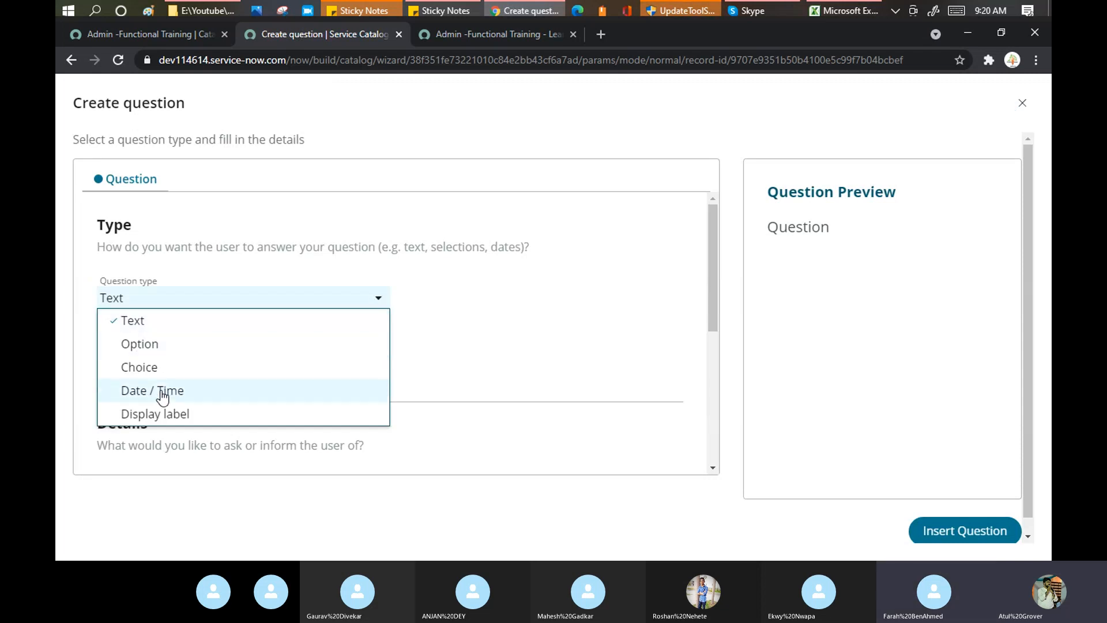
click(131, 320)
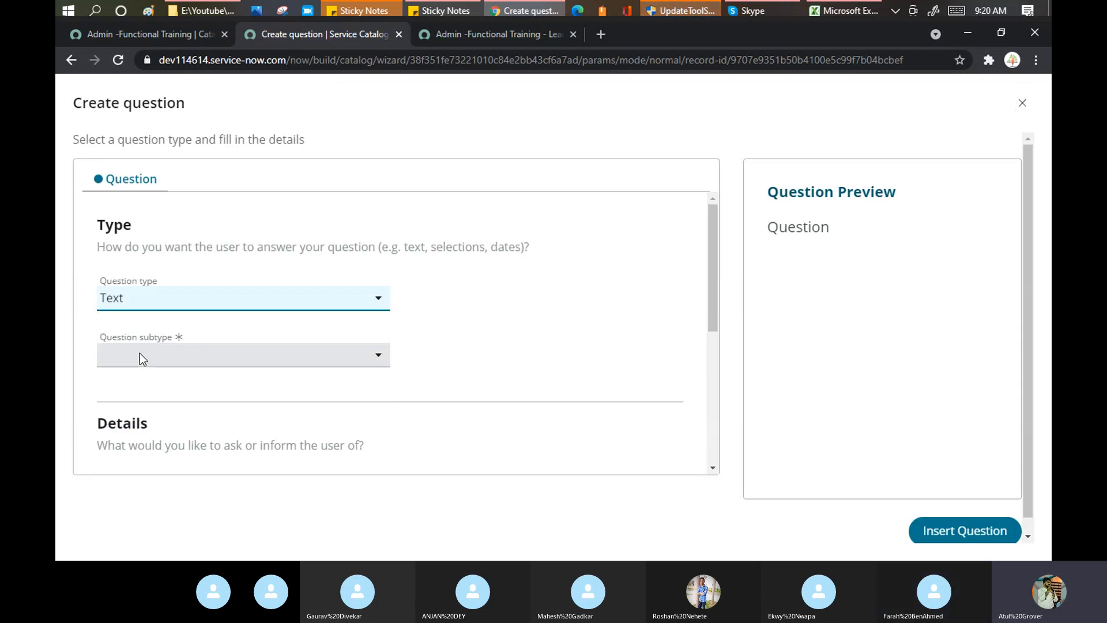
click(140, 353)
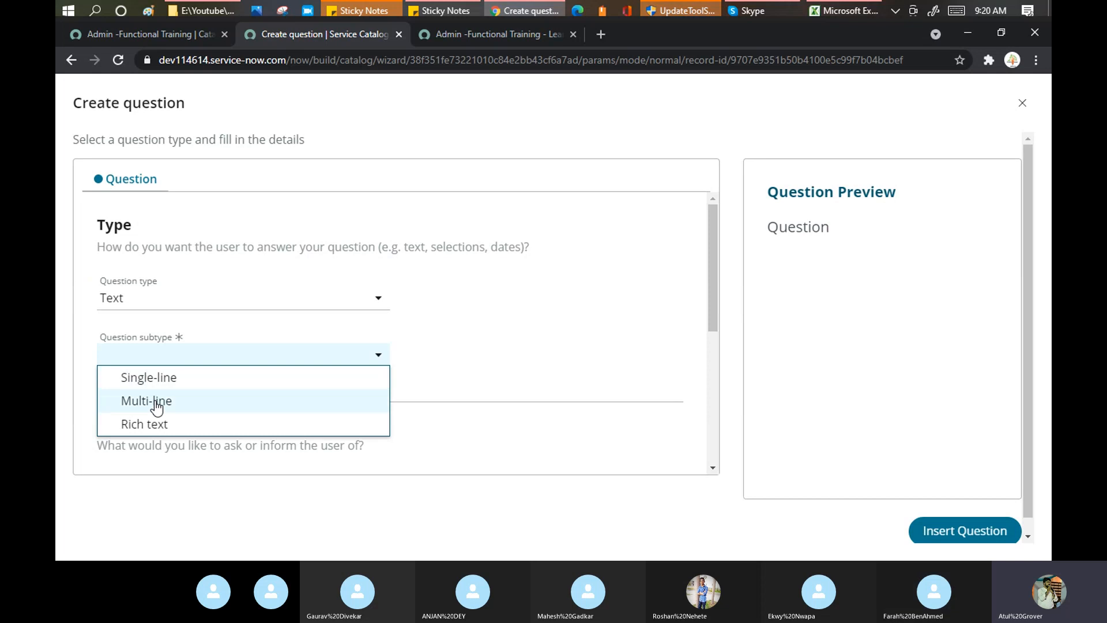
click(145, 378)
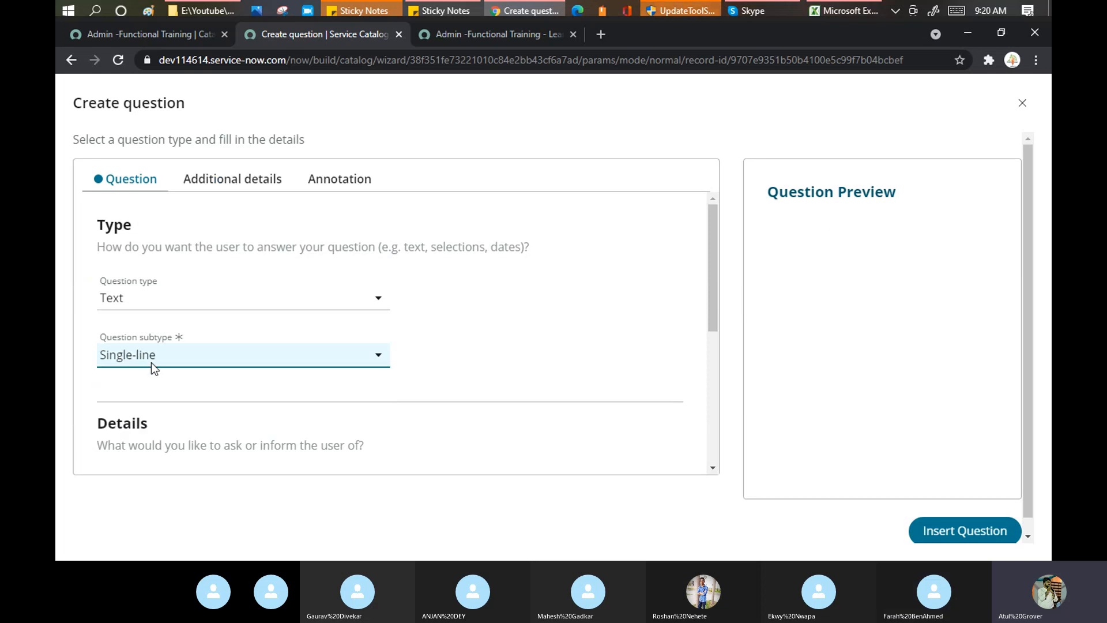
click(151, 362)
click(153, 383)
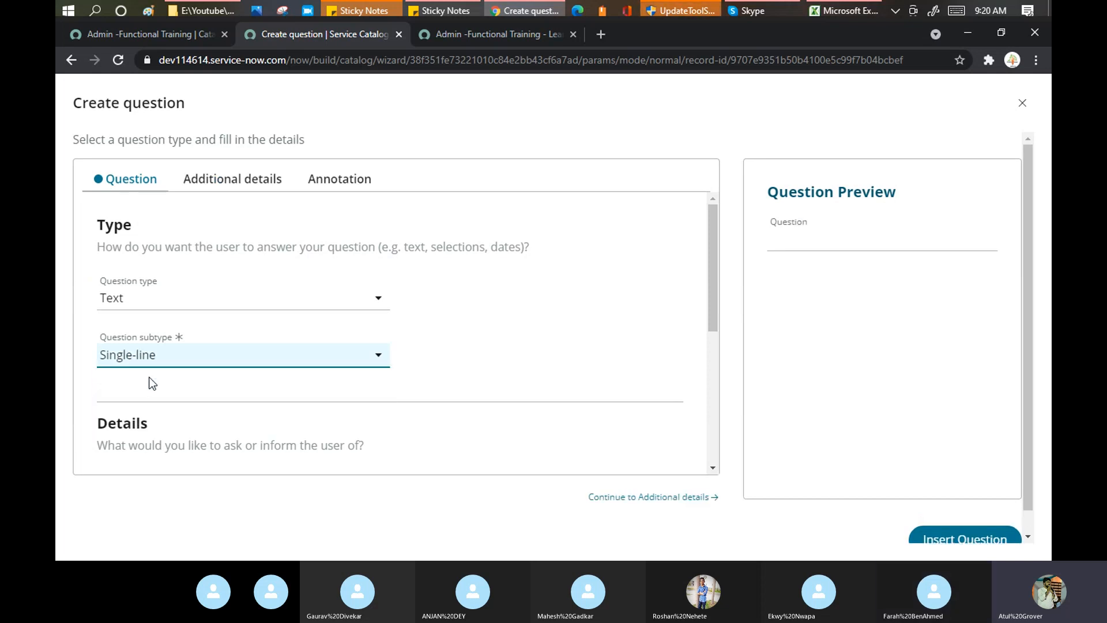
Set the question's text validation to Email and its instructions label to 'Thanks'.
click(231, 182)
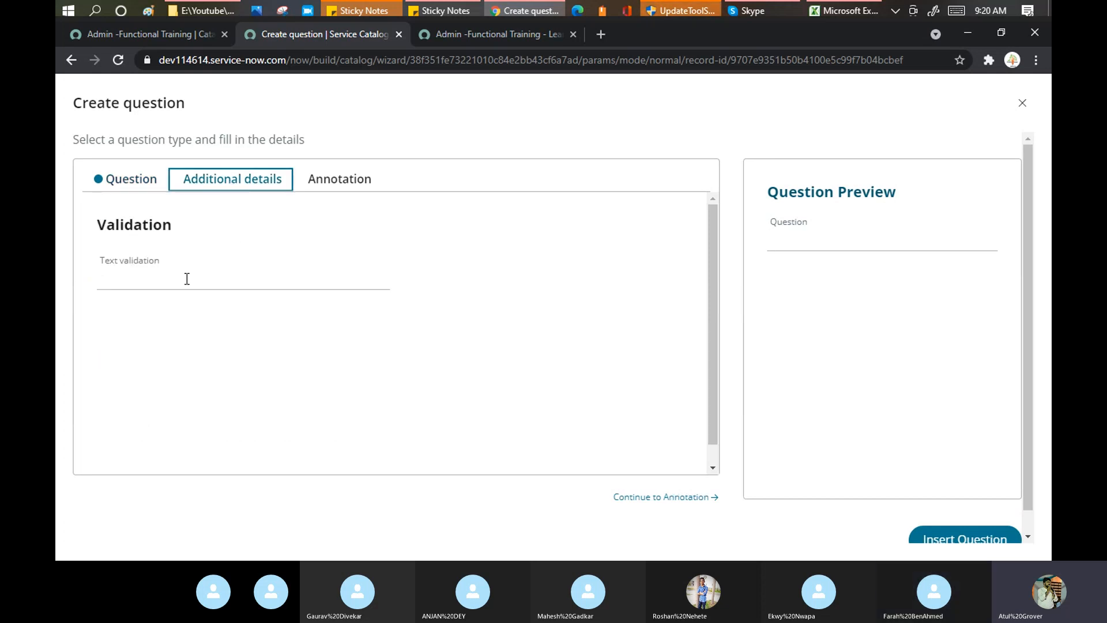
click(170, 280)
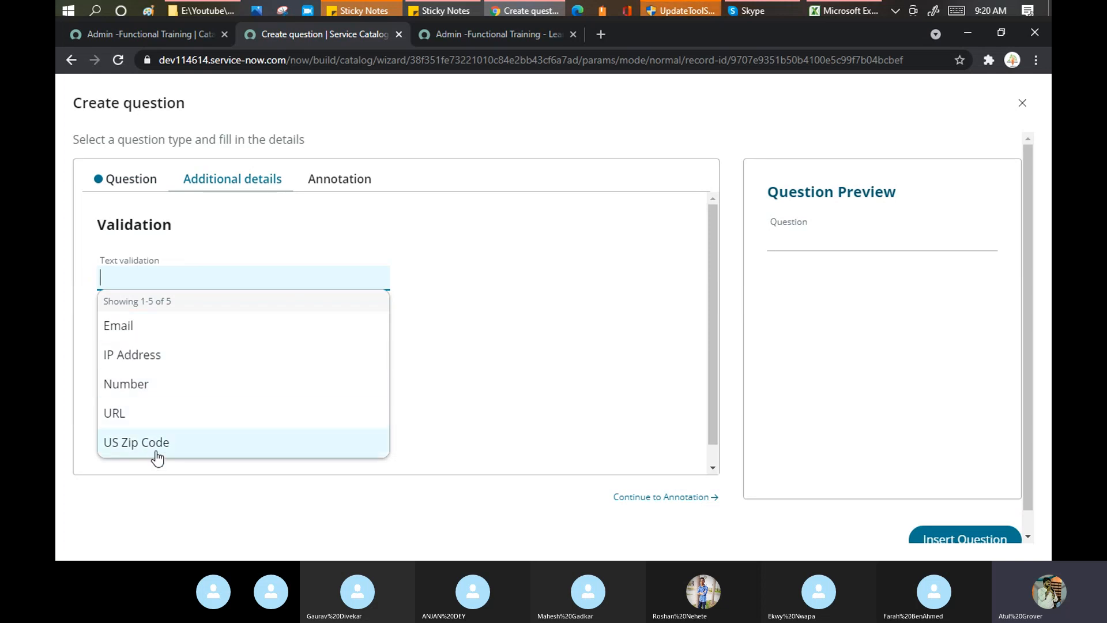
click(118, 332)
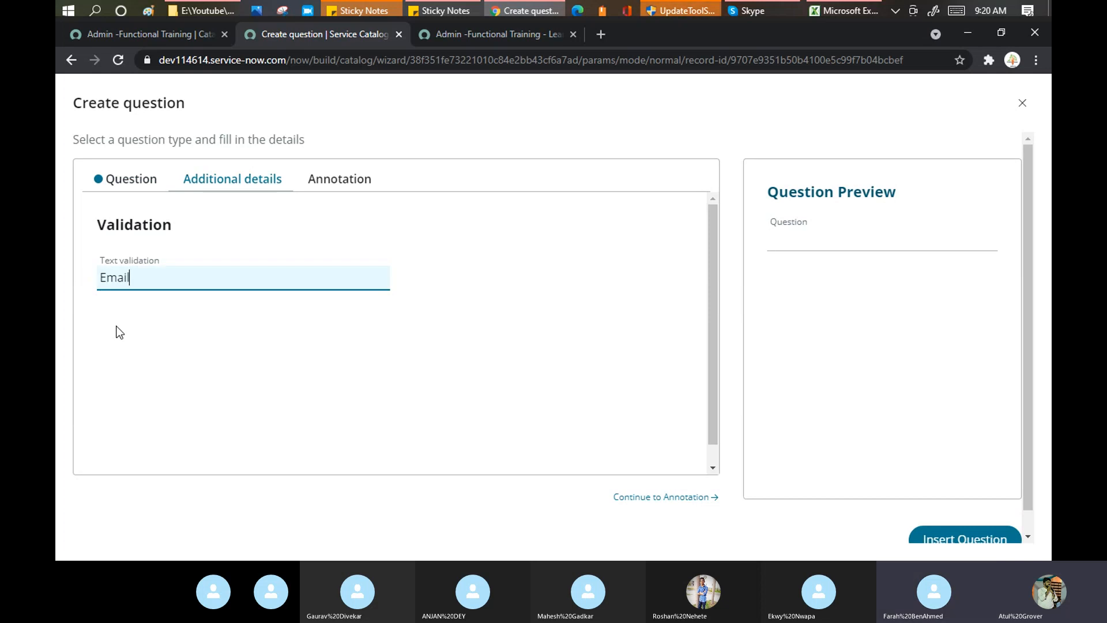
click(349, 189)
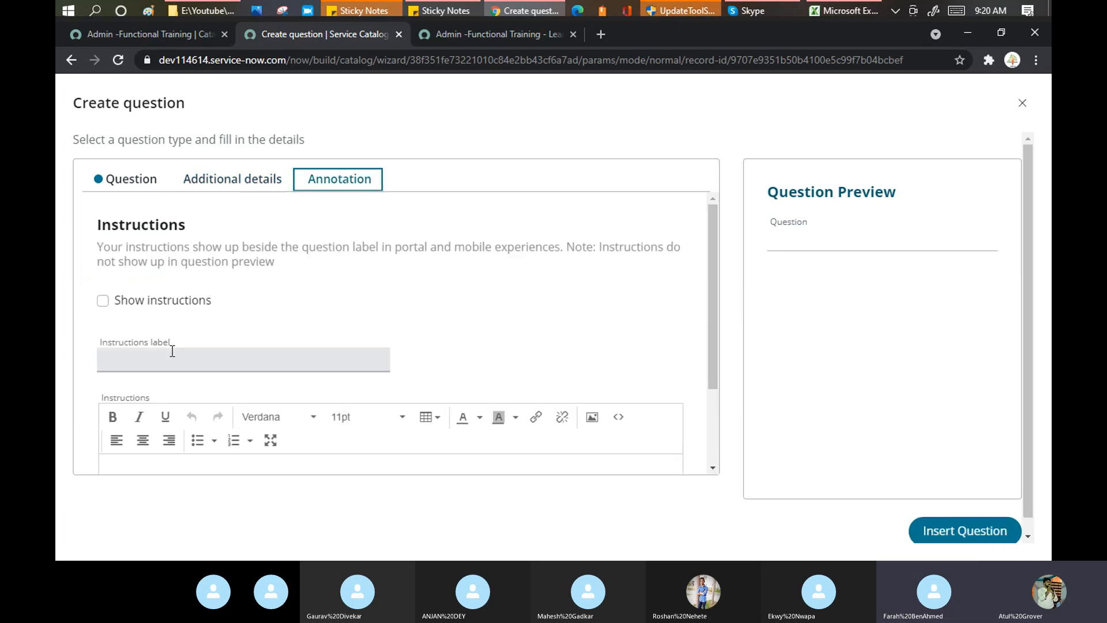
click(158, 361)
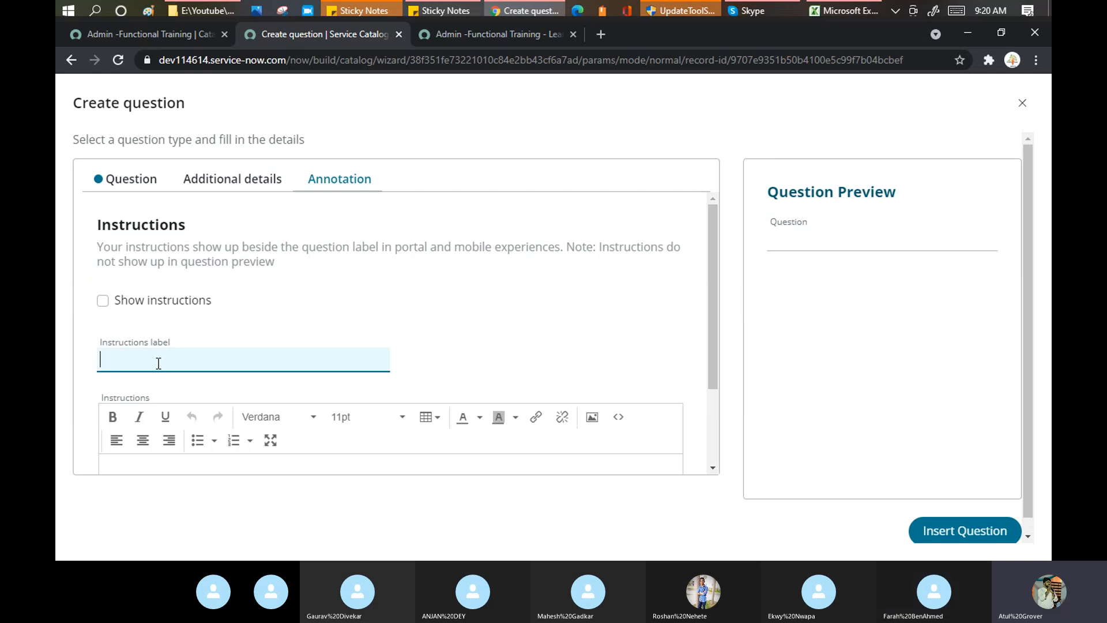
text(Thanks)
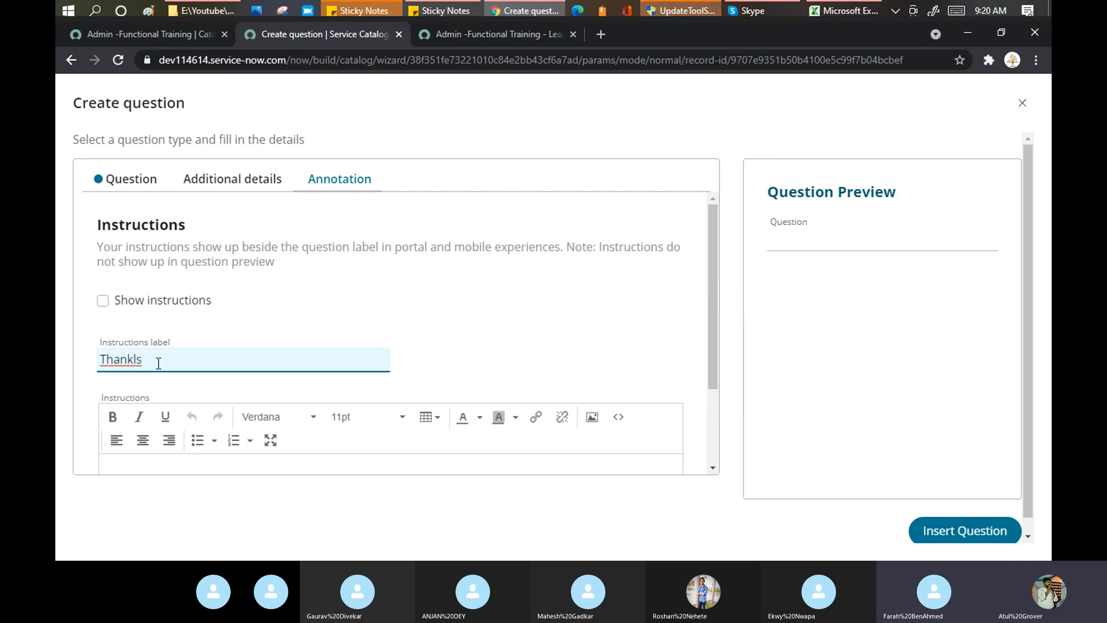
key(BackSpace)
text(s)
click(102, 305)
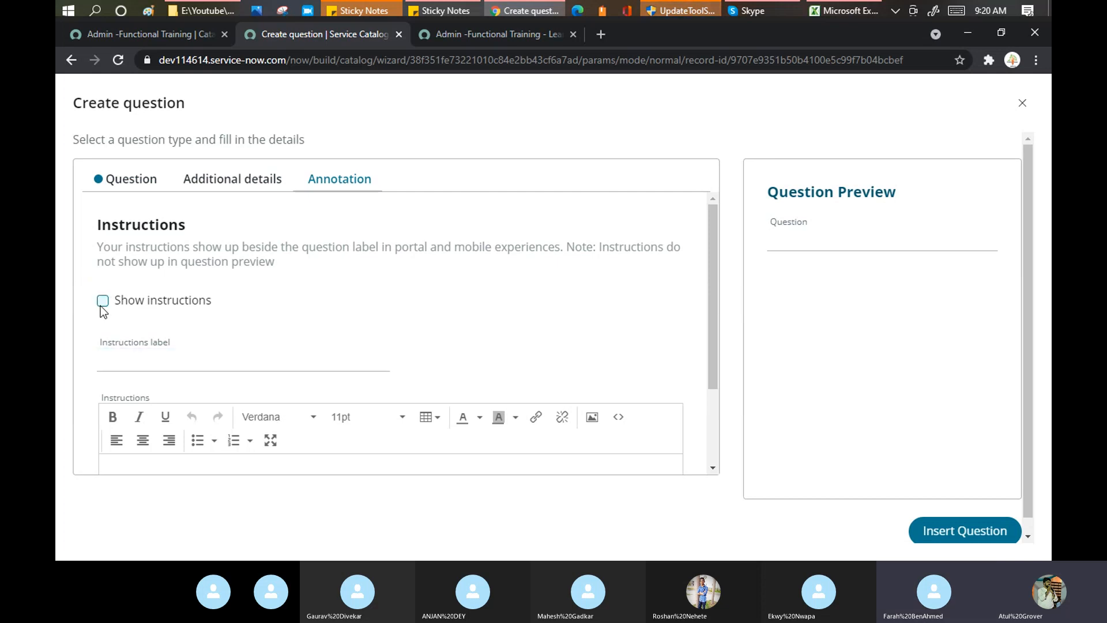
Enter placeholder instructions text 'sd' and 'asfasdf' on separate lines.
click(498, 36)
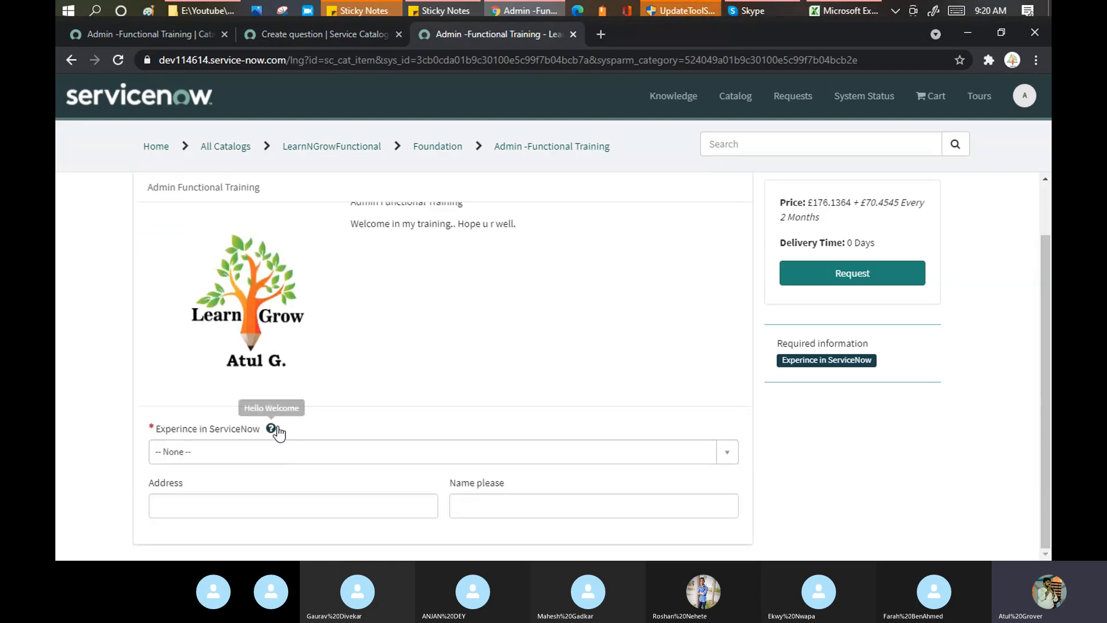
click(275, 34)
scroll(286, 327, down, 4)
click(209, 372)
text(sd)
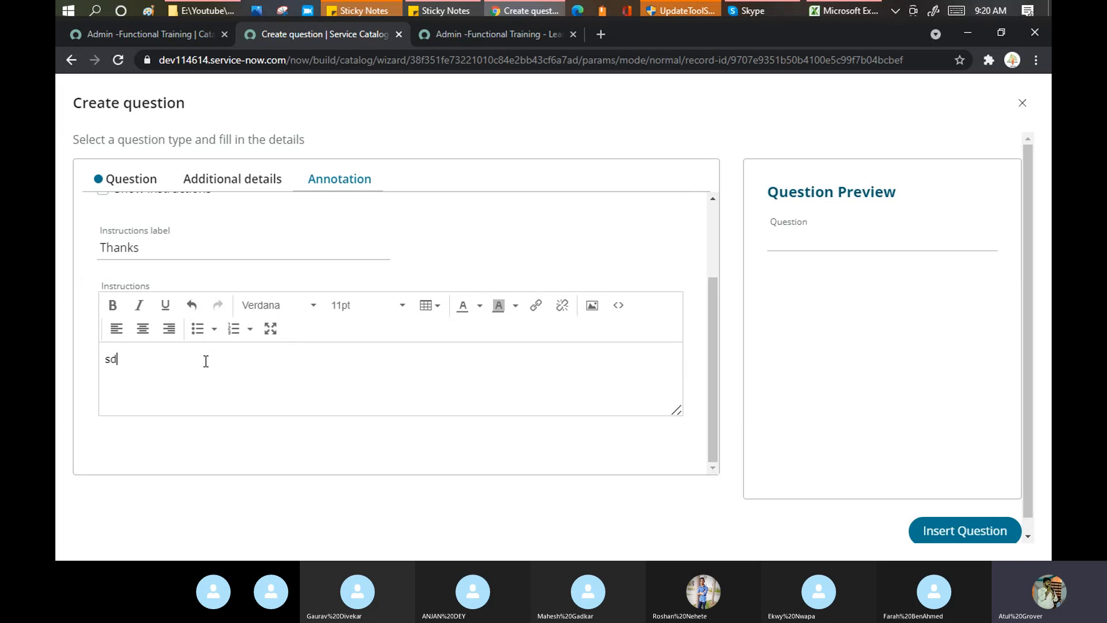
key(Return)
text(asf)
key(Return)
text(asdf)
key(Return)
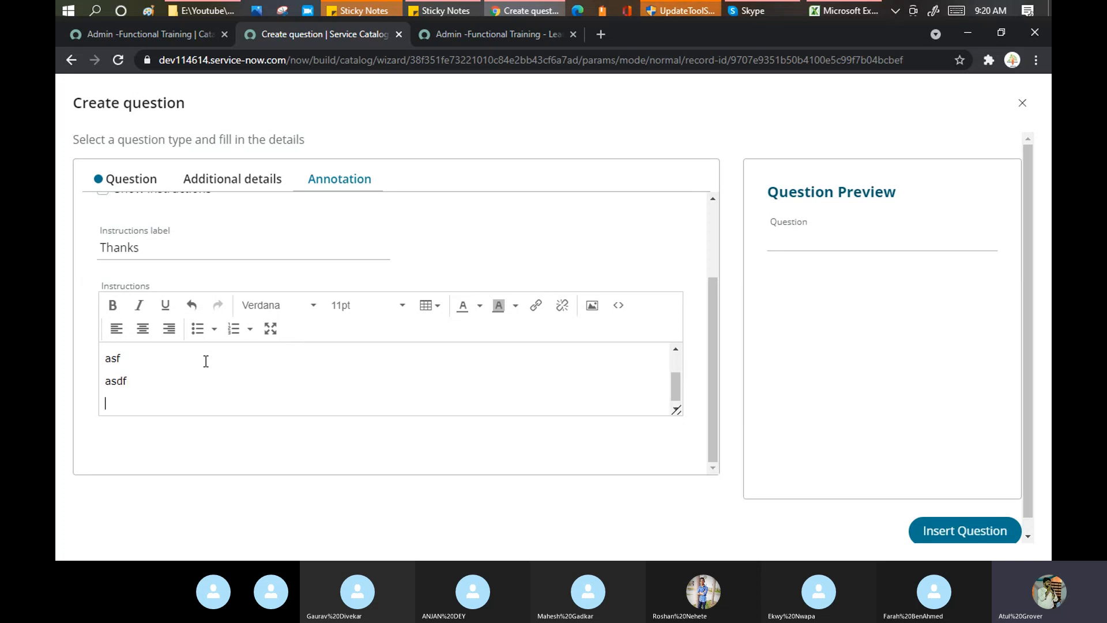
click(155, 184)
scroll(314, 293, down, 5)
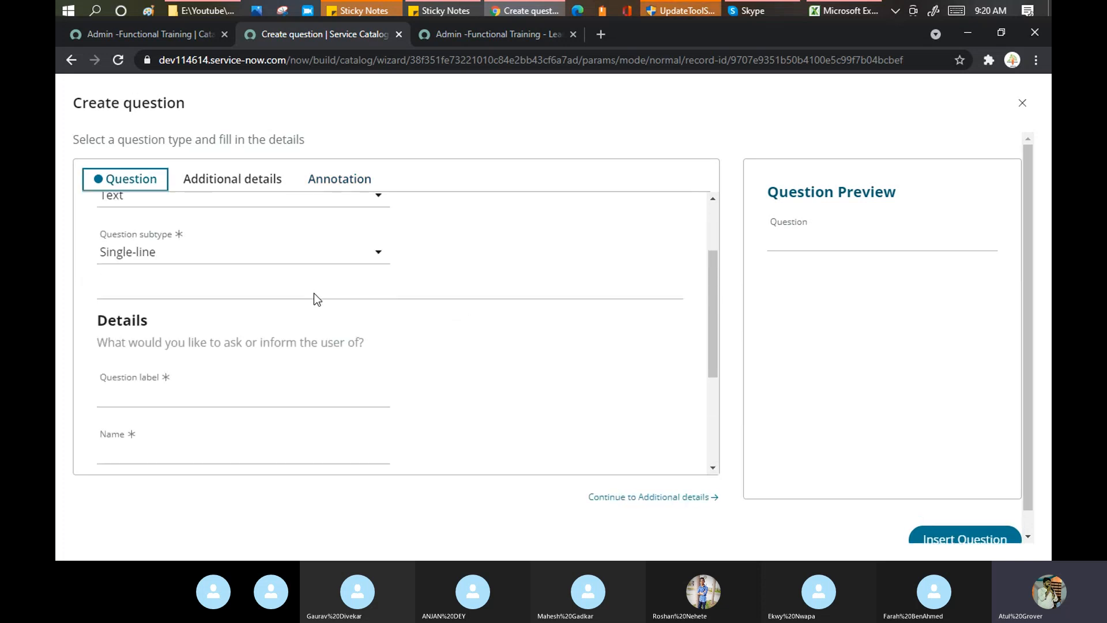
scroll(206, 283, up, 2)
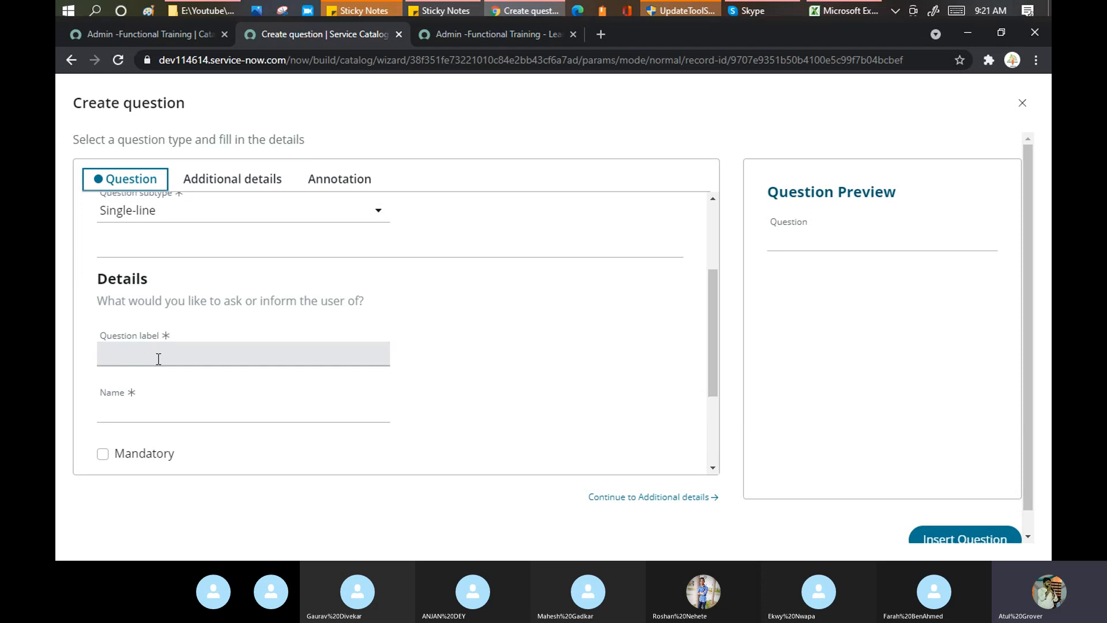
Label the question 'What is ur email id', name it 'emai', and make it mandatory.
click(129, 359)
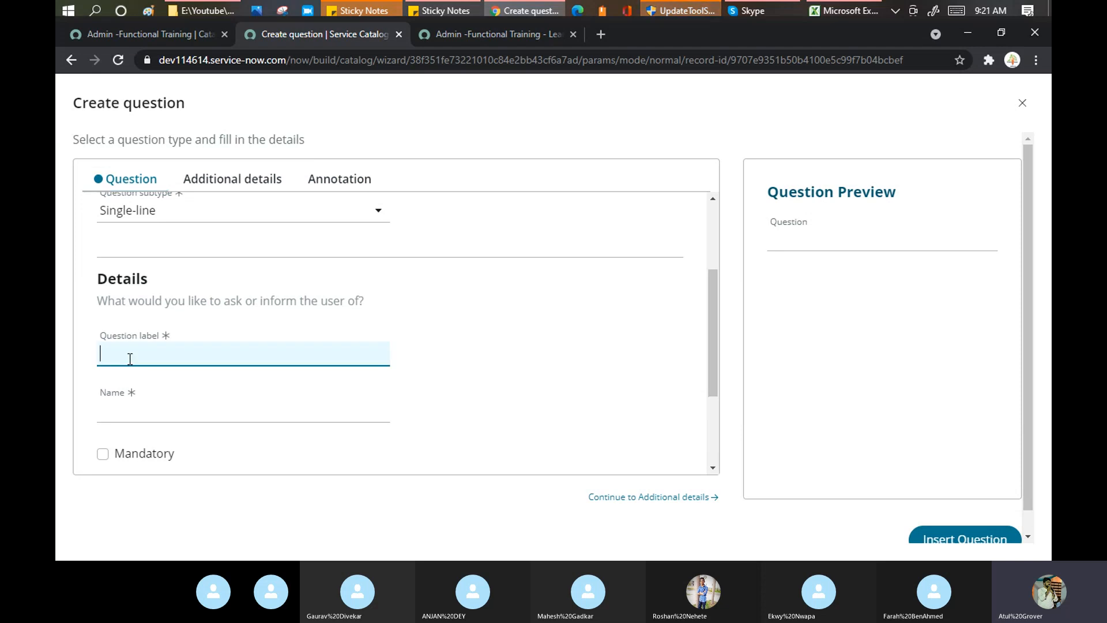
text(What is )
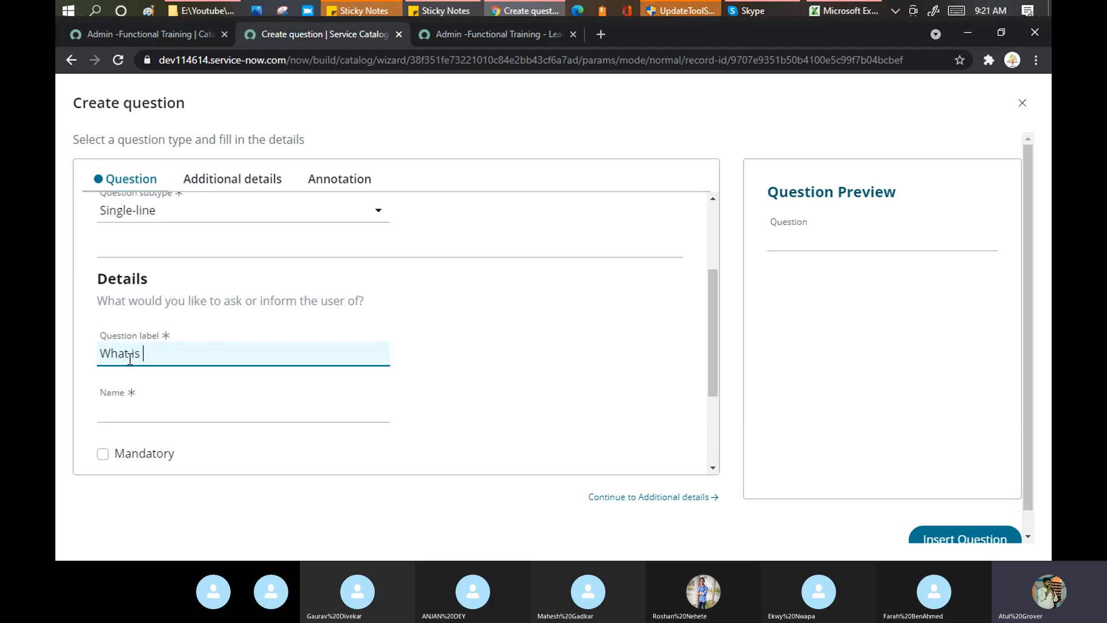
text(ur email id)
click(148, 414)
text(emai)
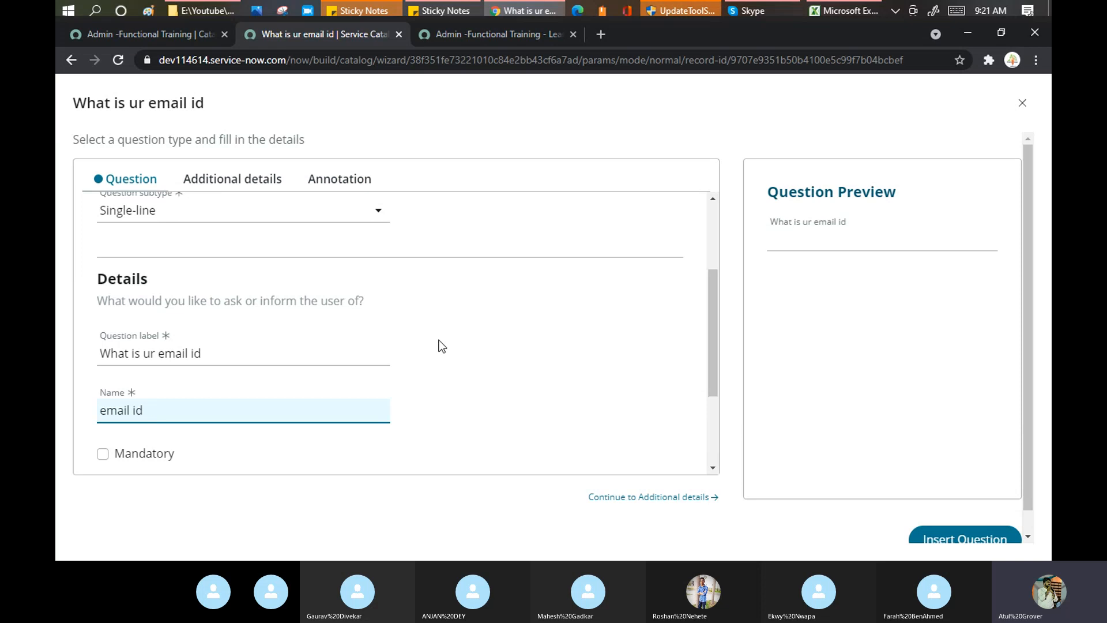
scroll(442, 346, down, 3)
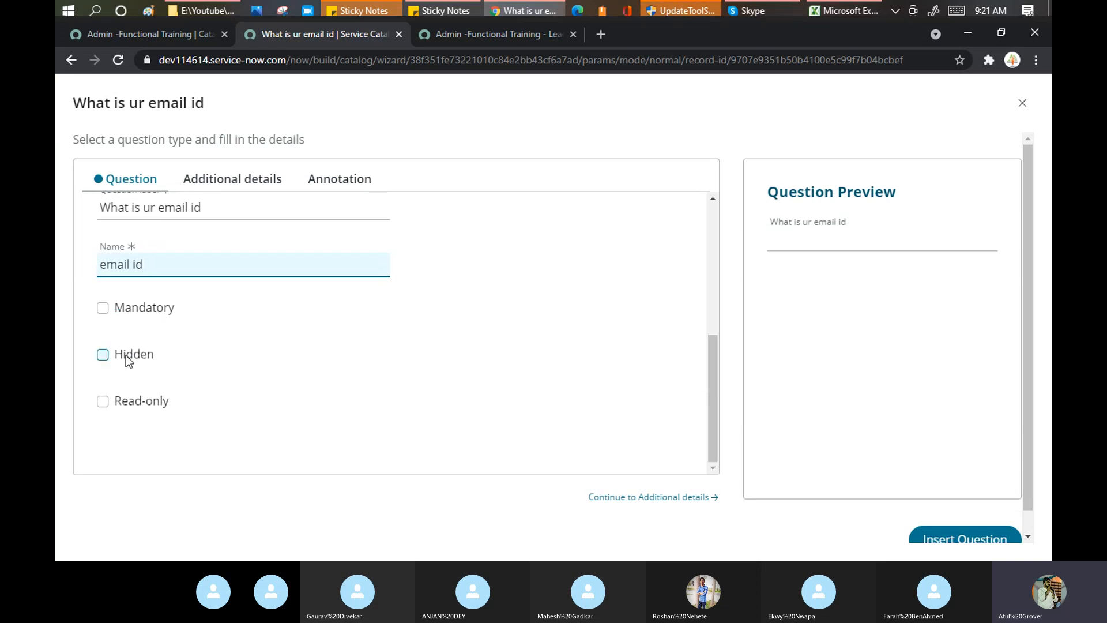
click(106, 307)
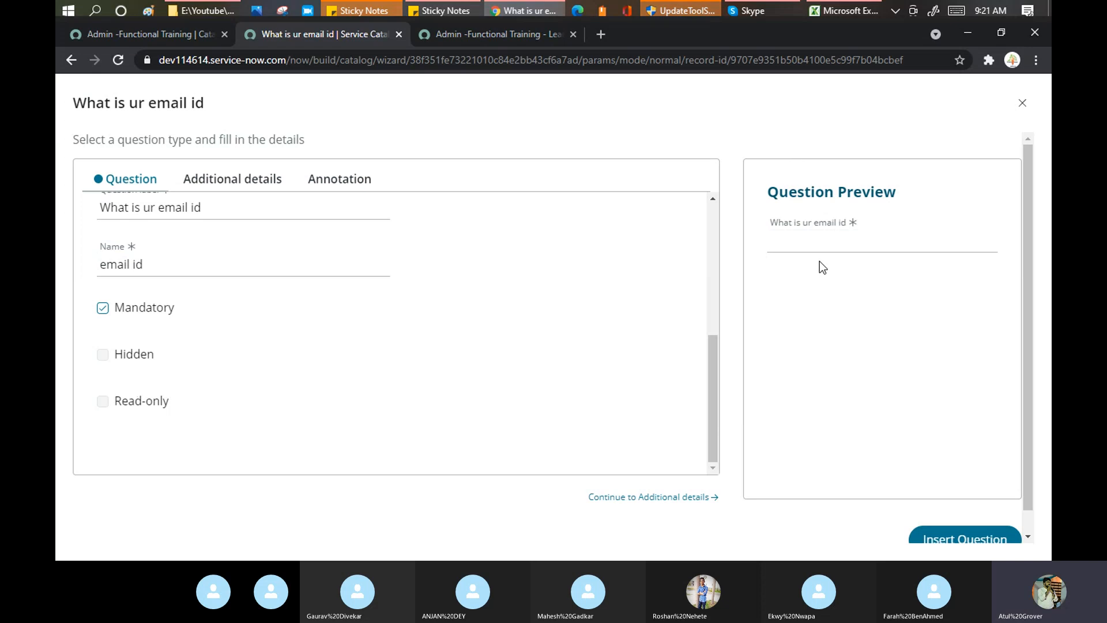
Test the Email validation by entering 'xcv' in the preview, then review the validation setting.
click(819, 246)
text(xcv)
click(814, 298)
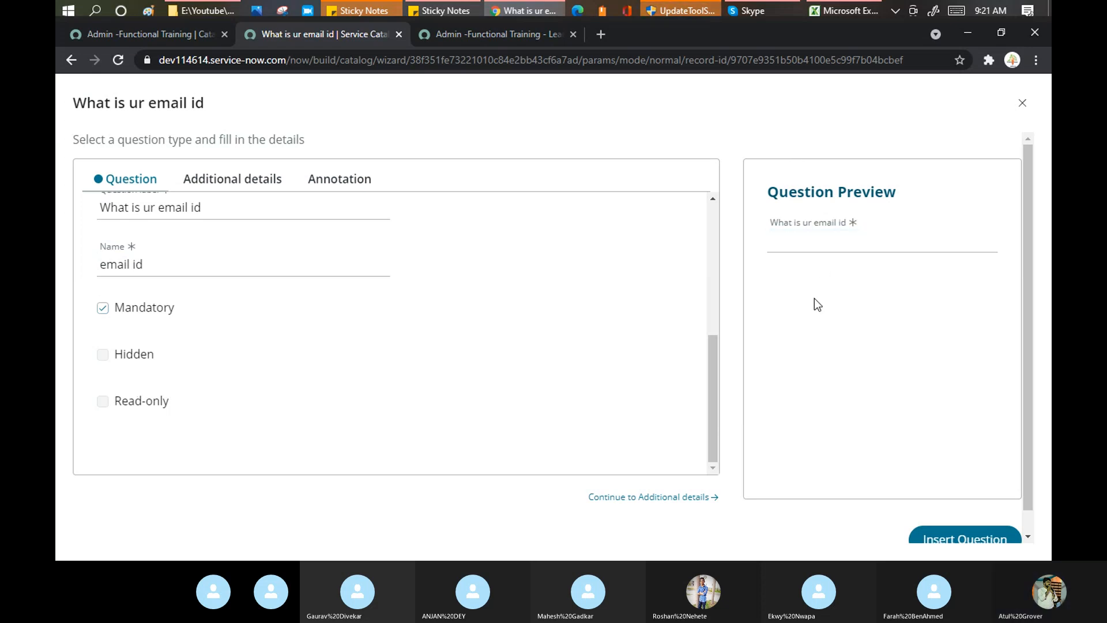
click(815, 248)
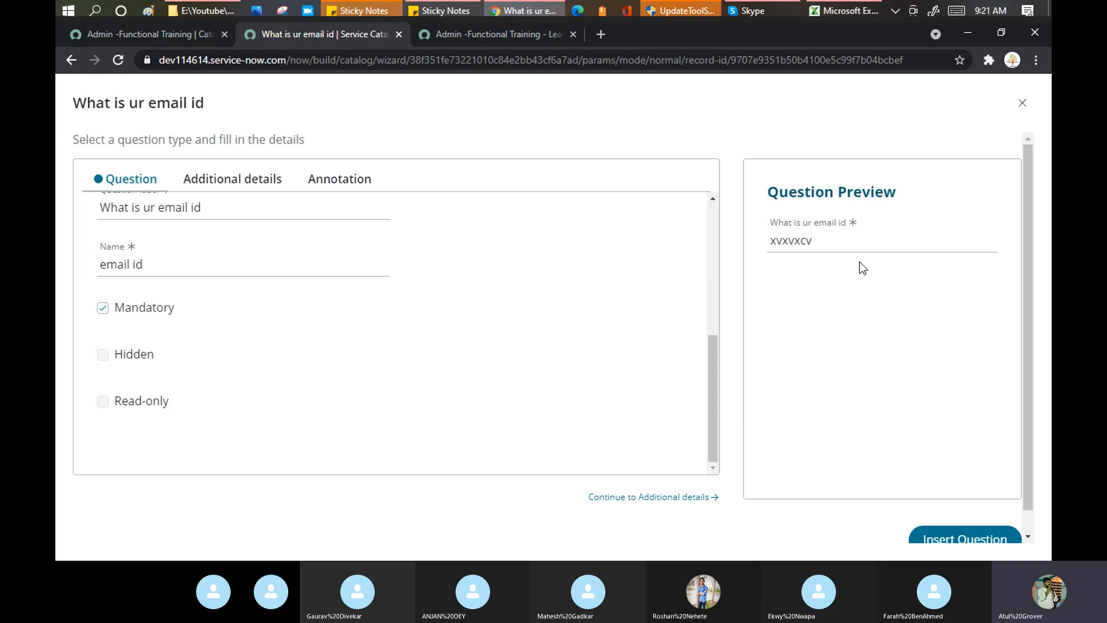
click(848, 242)
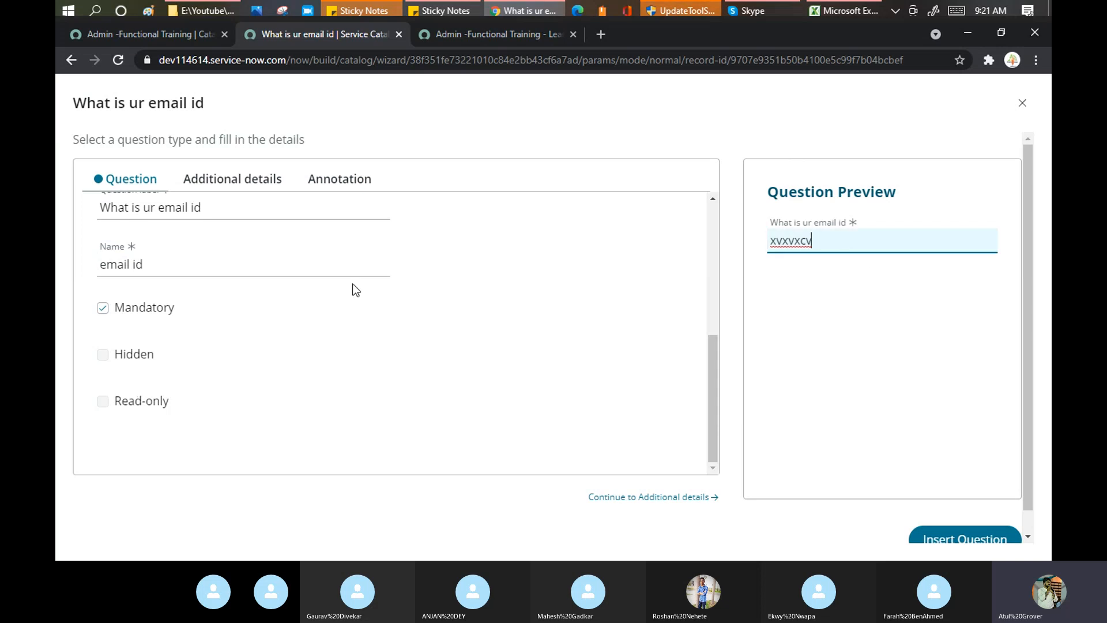
scroll(334, 279, up, 3)
click(252, 184)
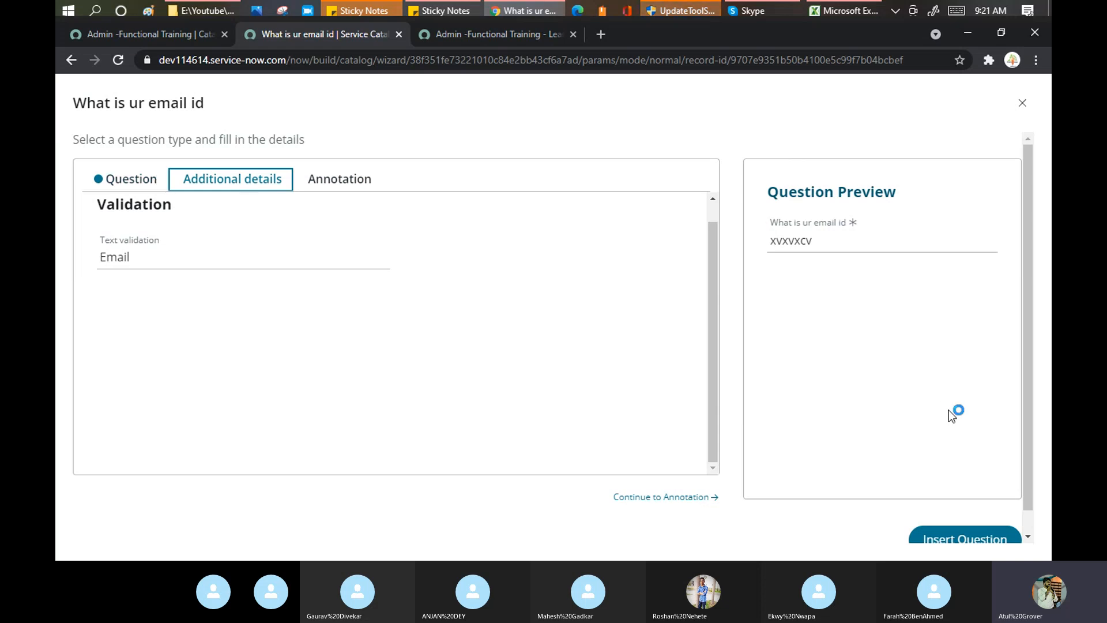
scroll(955, 418, down, 1)
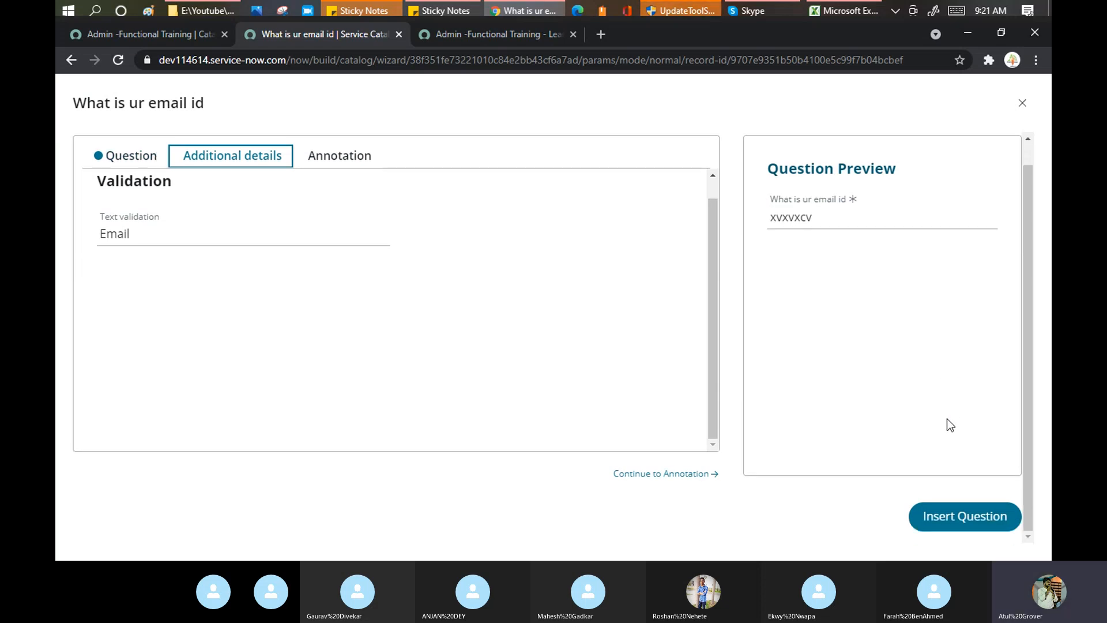
click(670, 478)
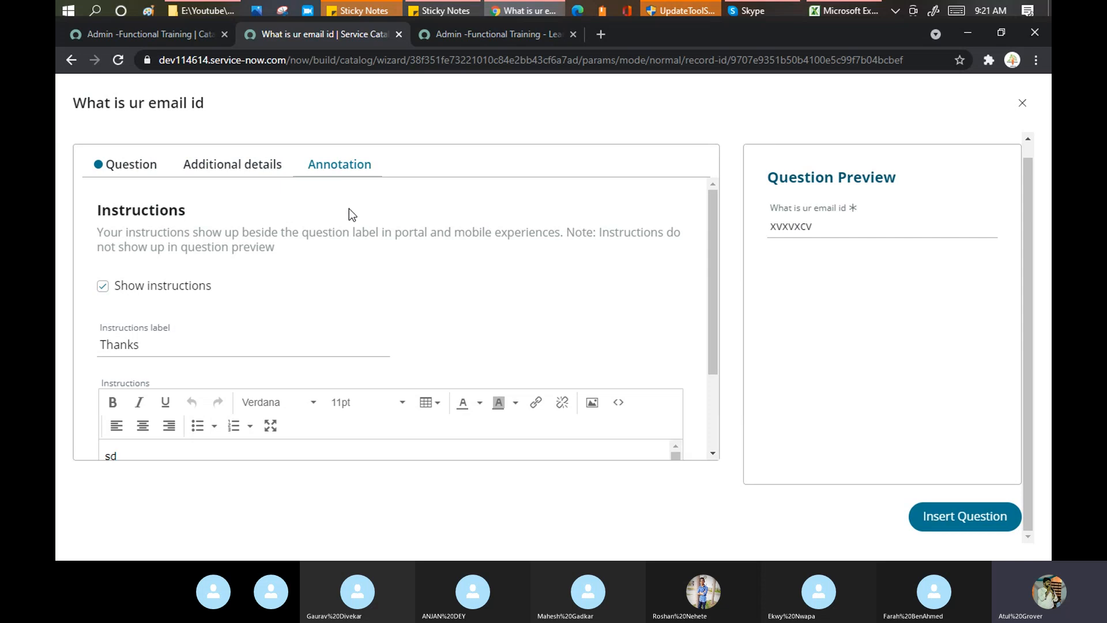
scroll(595, 404, down, 2)
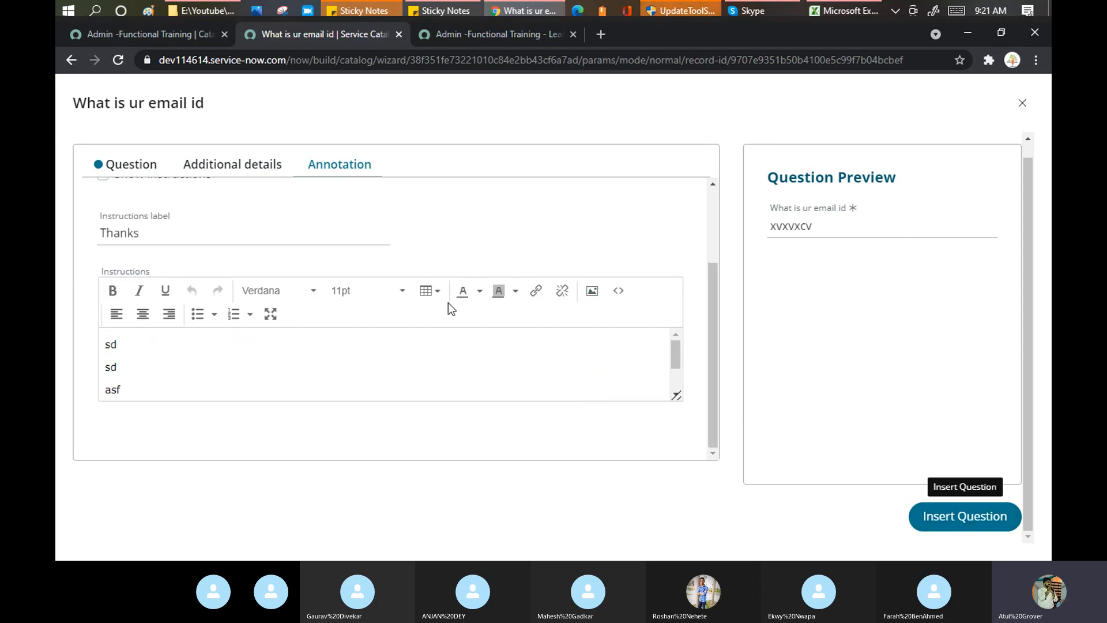
Change the email question's variable Name to email_id and insert the question into Advance Training.
click(973, 526)
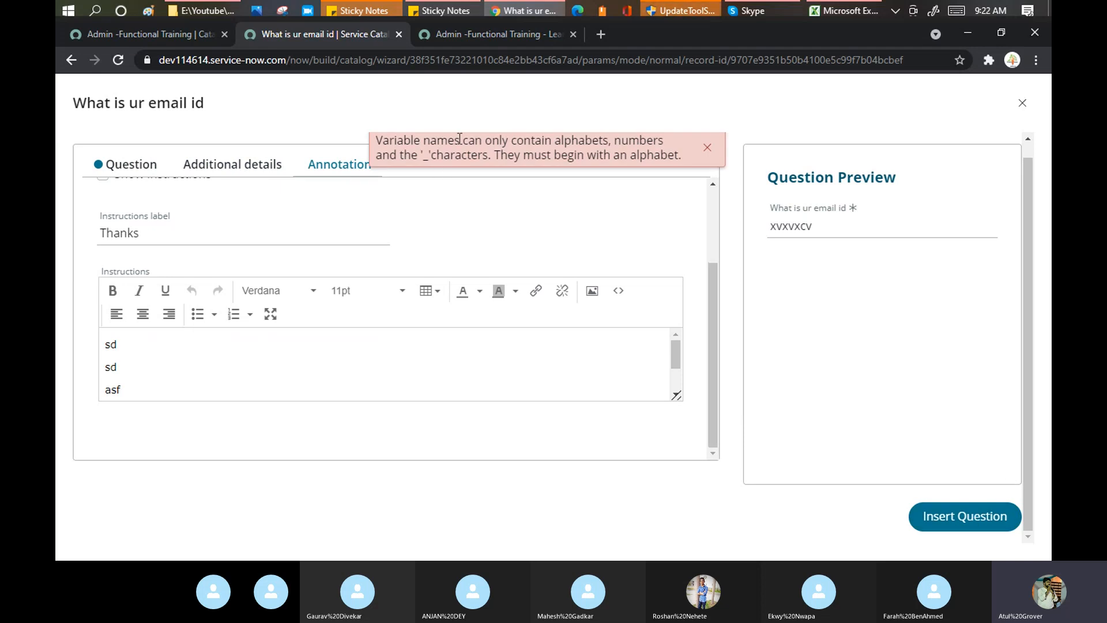
click(124, 164)
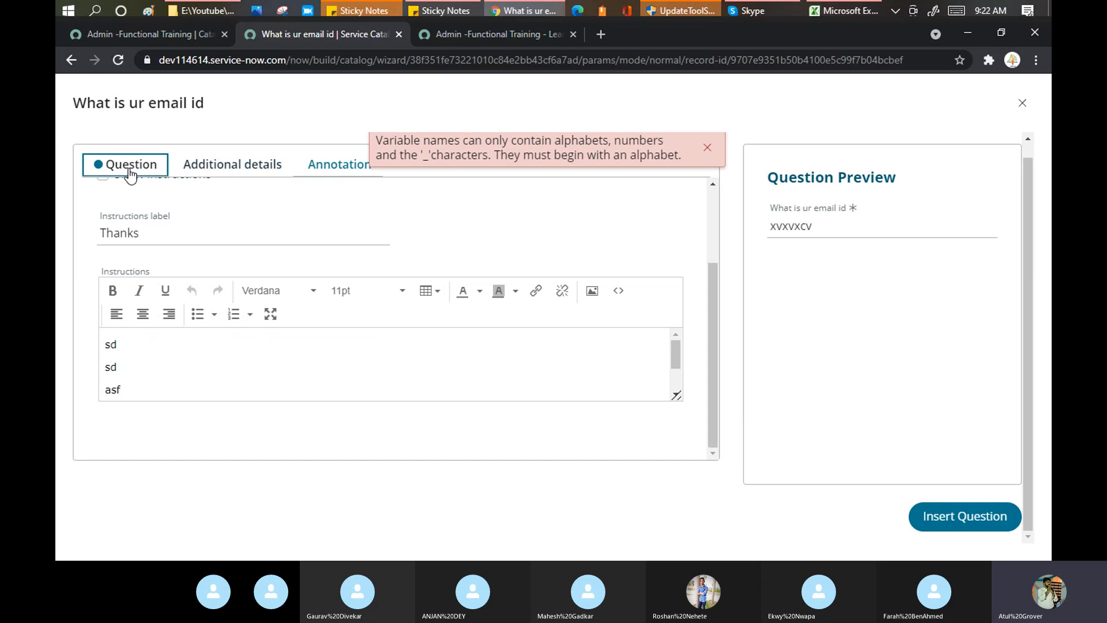
scroll(291, 457, down, 1)
click(134, 437)
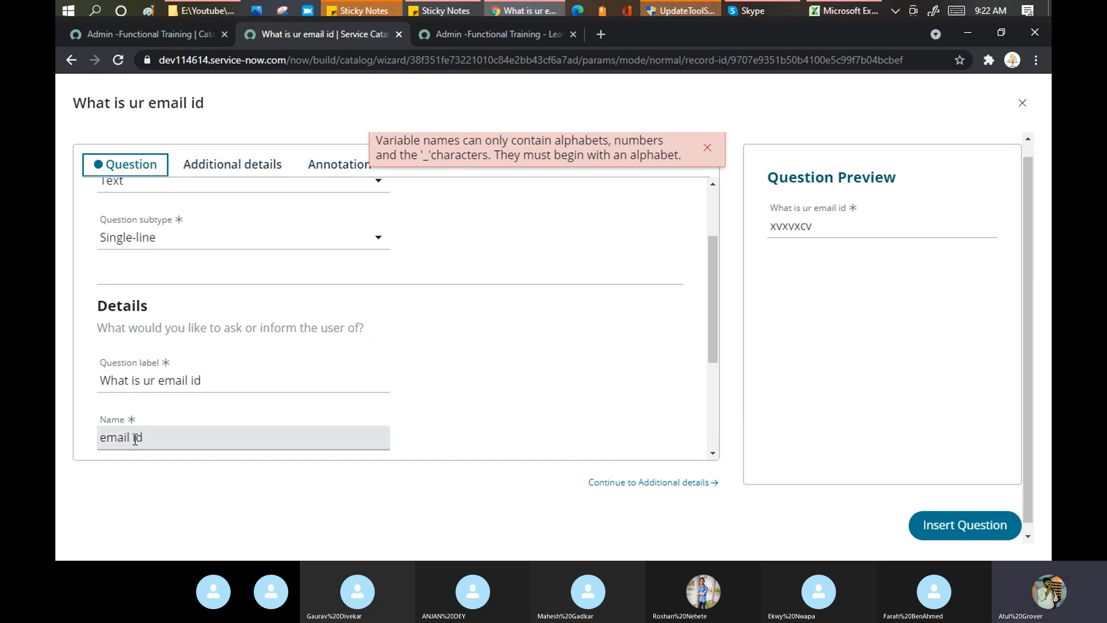
key(BackSpace)
text(_)
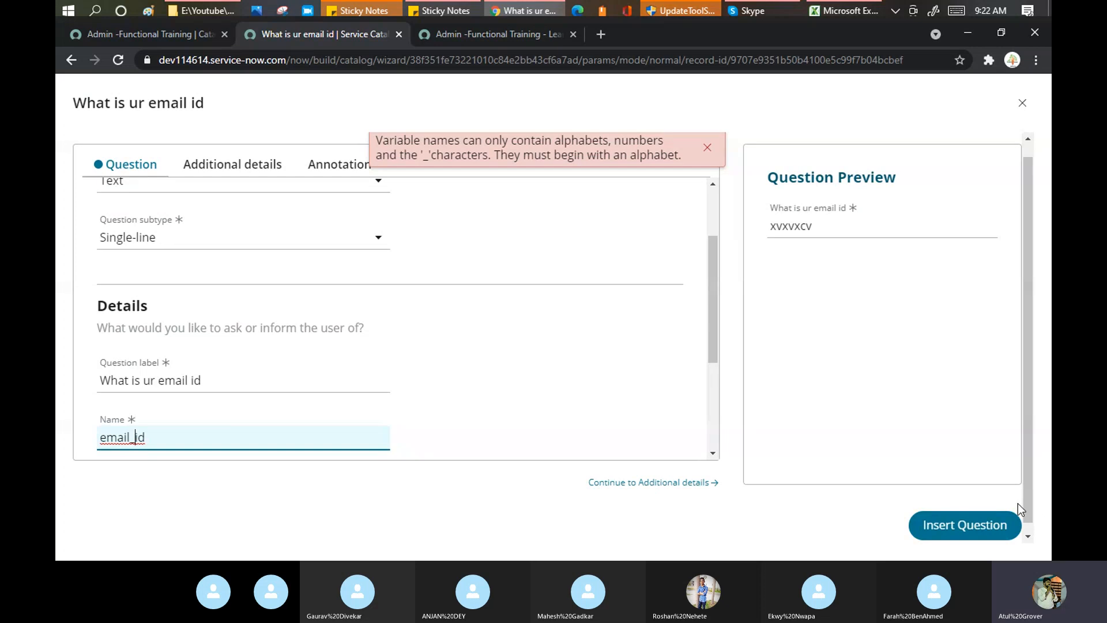
click(973, 531)
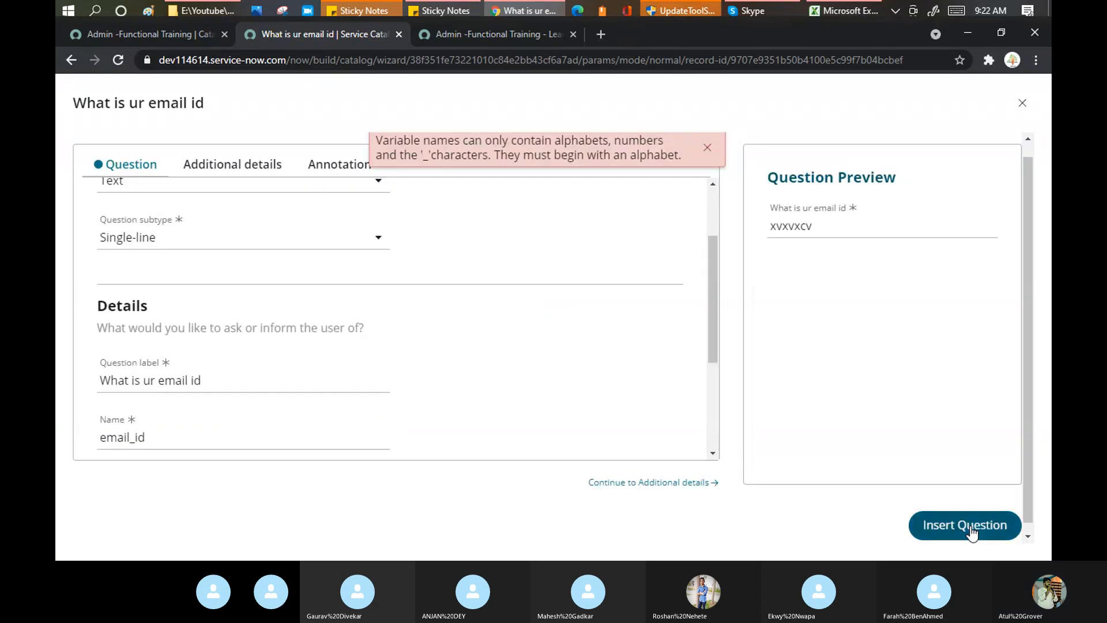
click(973, 531)
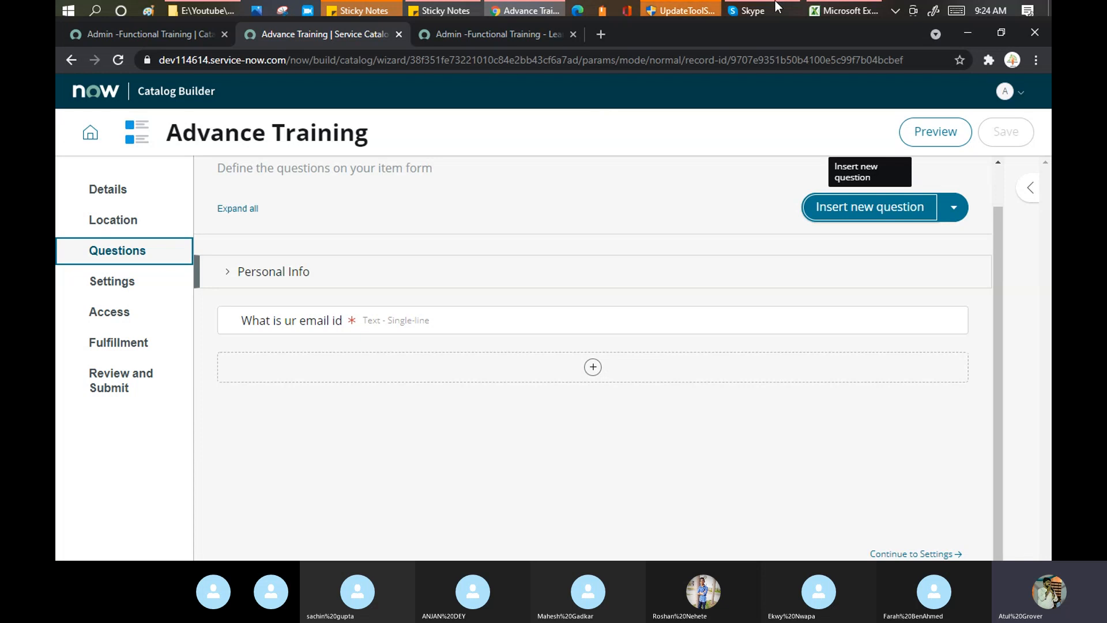
Compare with the original item's Portal Settings and set Advance Training's submit button label to Request.
click(104, 290)
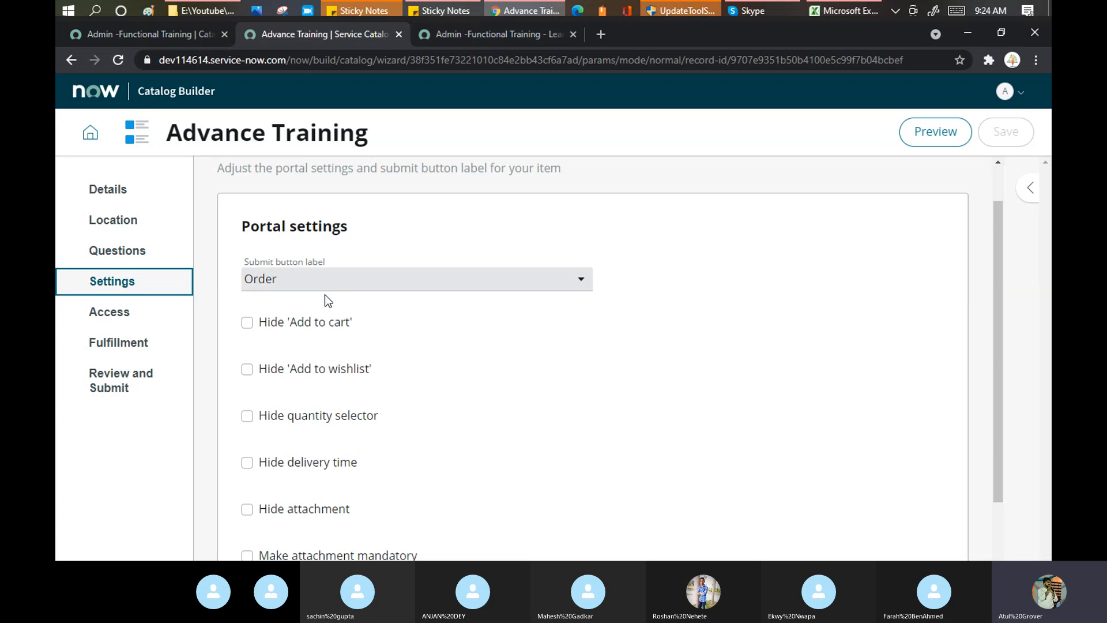
click(581, 279)
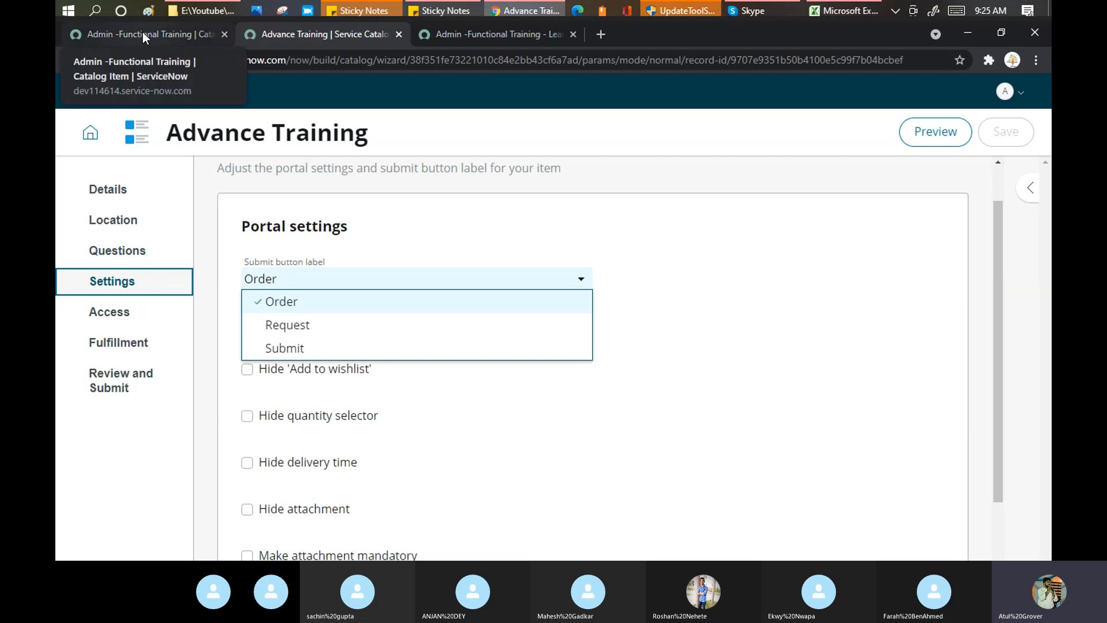
click(143, 32)
scroll(404, 311, up, 3)
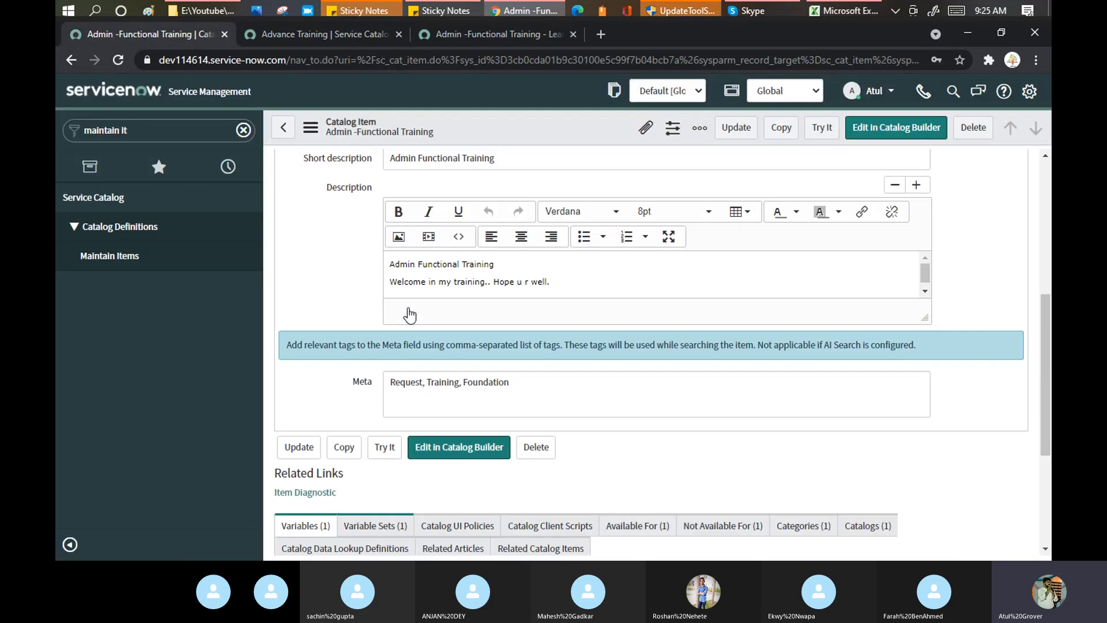
scroll(439, 213, up, 1)
scroll(438, 213, up, 2)
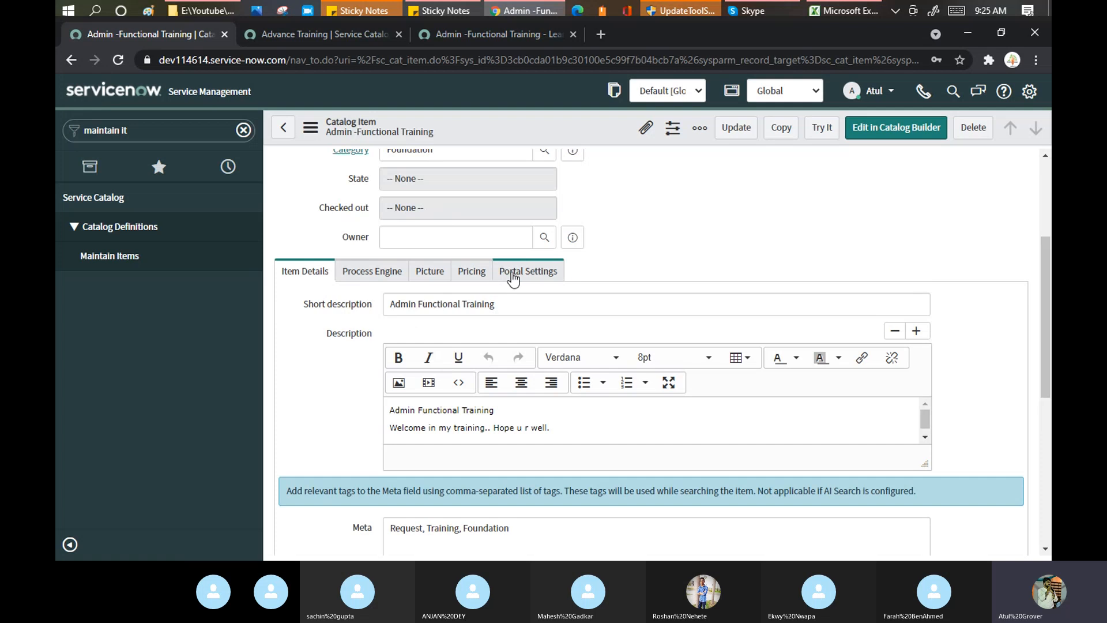
click(516, 272)
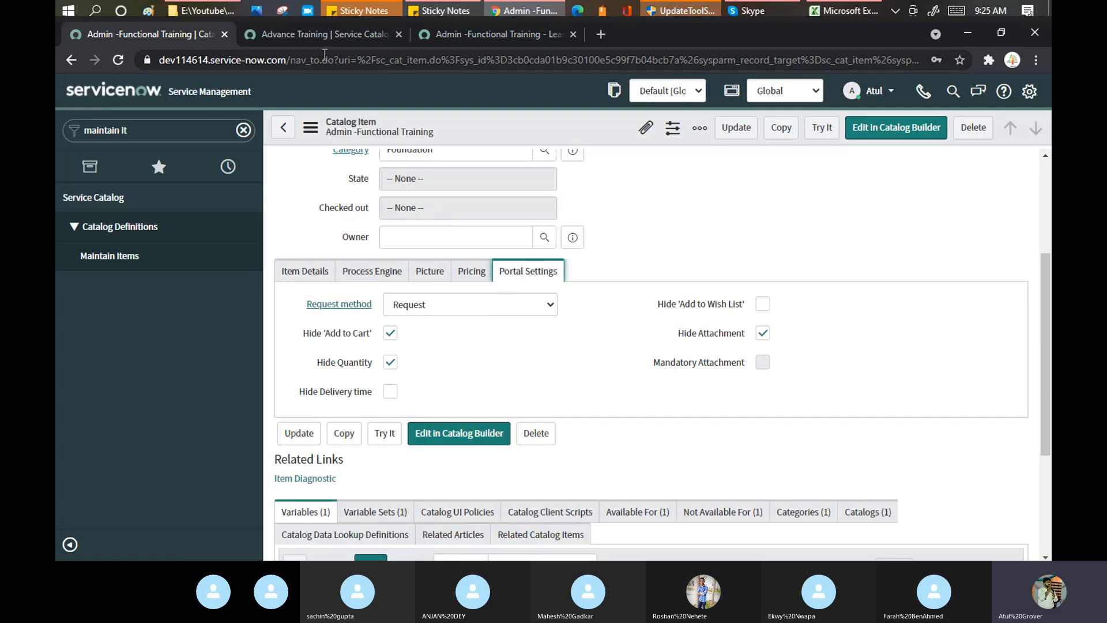
click(323, 34)
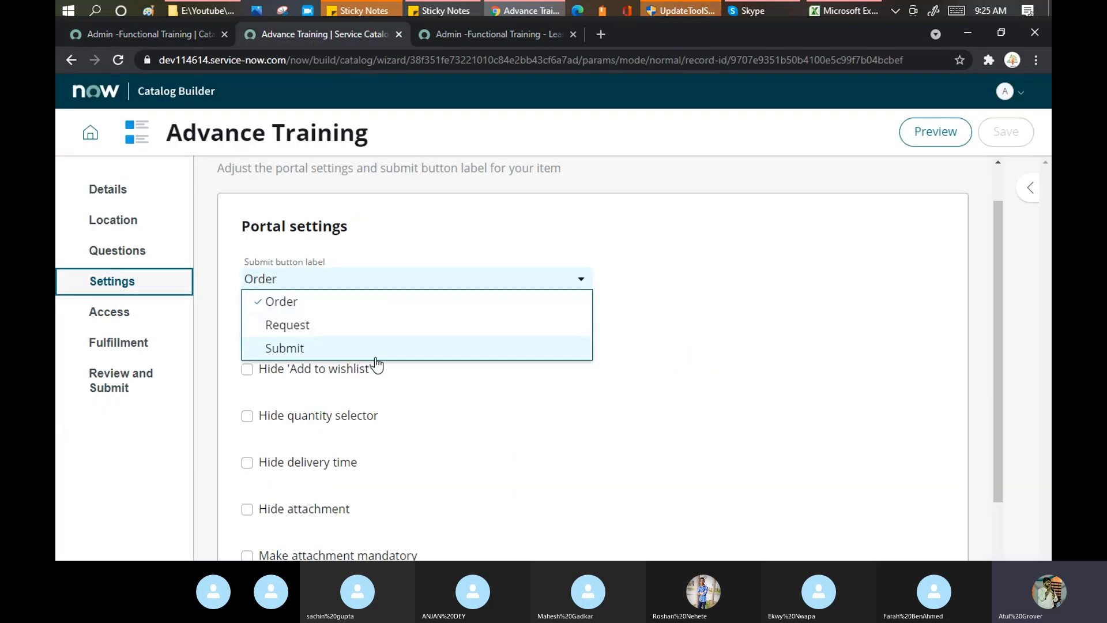
click(312, 326)
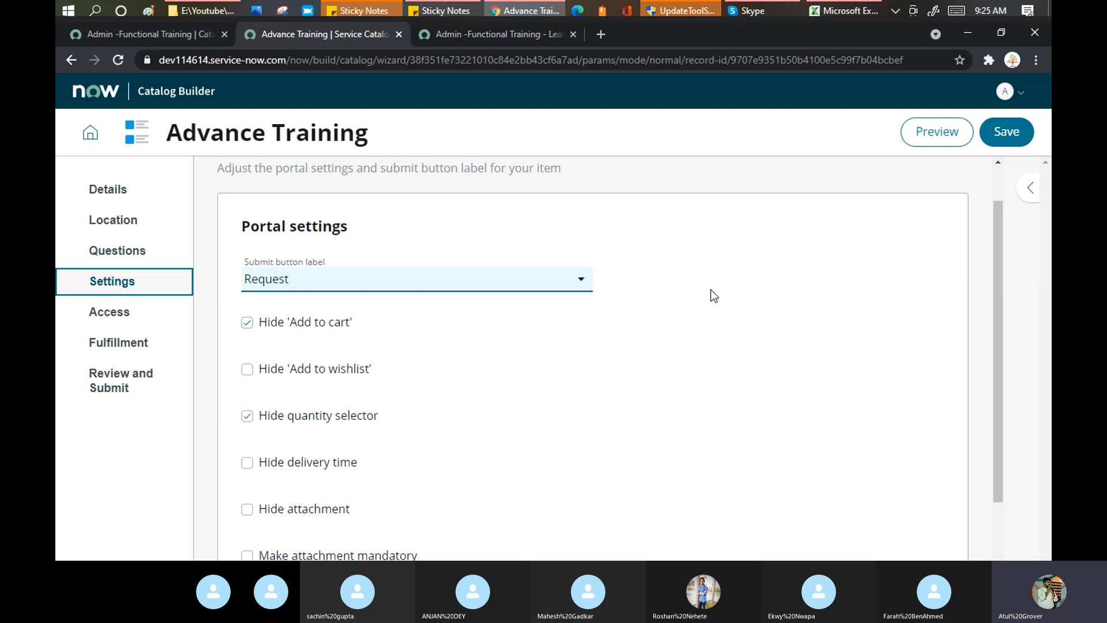
scroll(713, 298, down, 2)
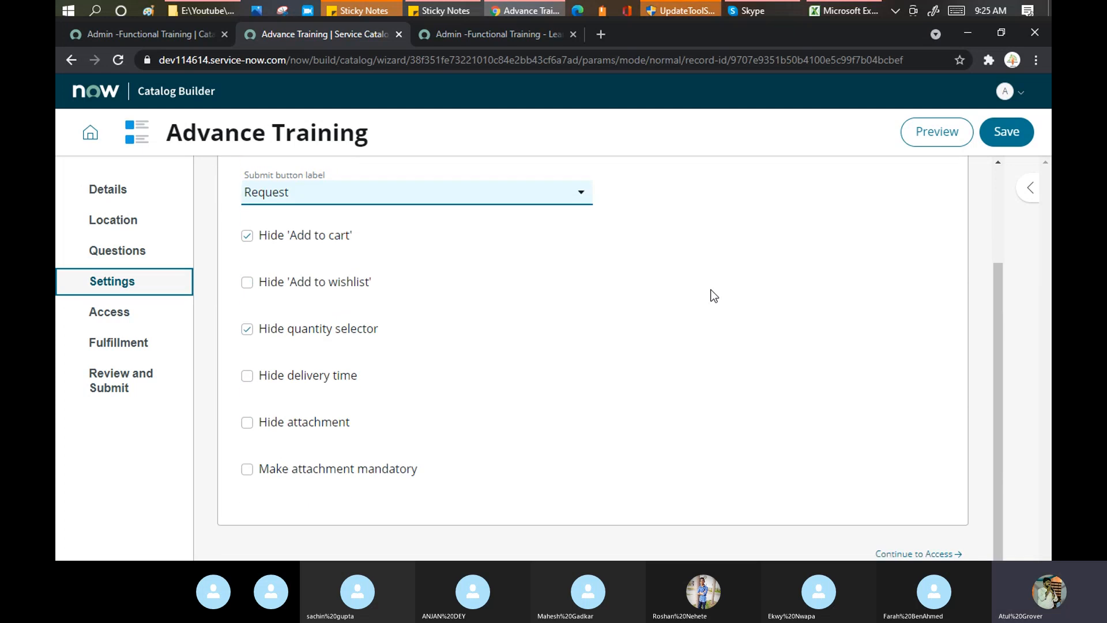
Check Advance Training's access settings against the original item, then go to its Fulfillment page.
click(107, 316)
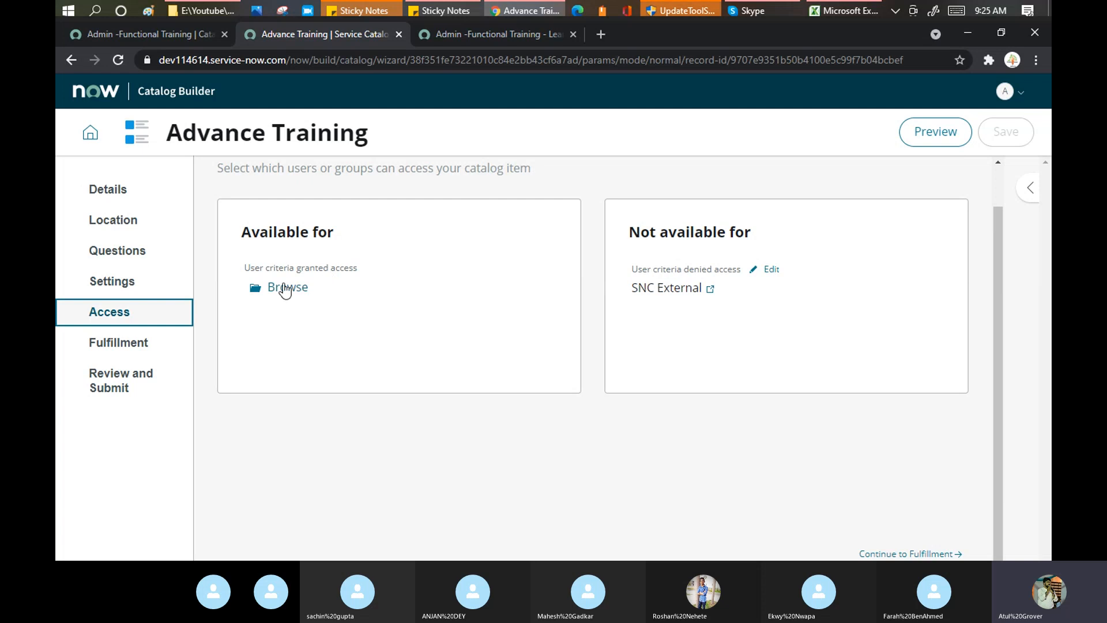
click(174, 37)
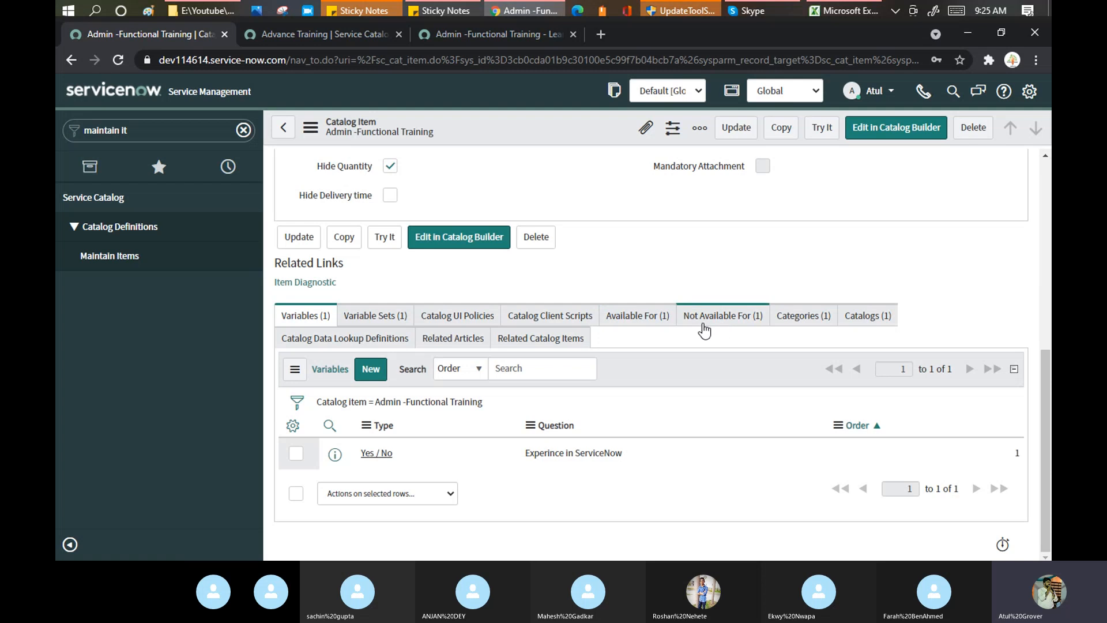
click(327, 33)
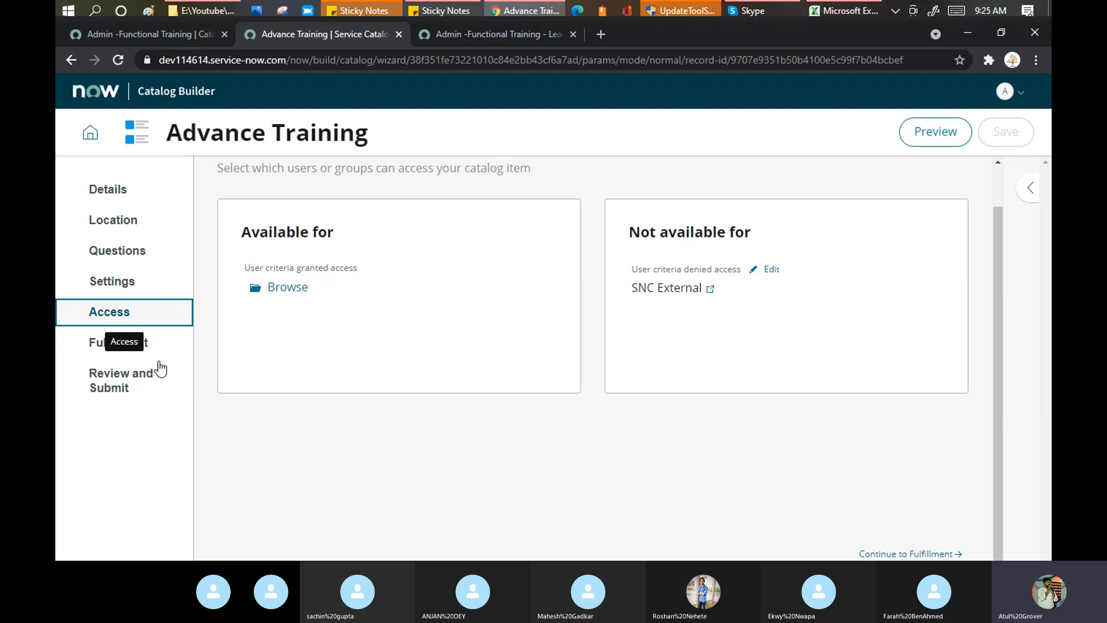
click(146, 348)
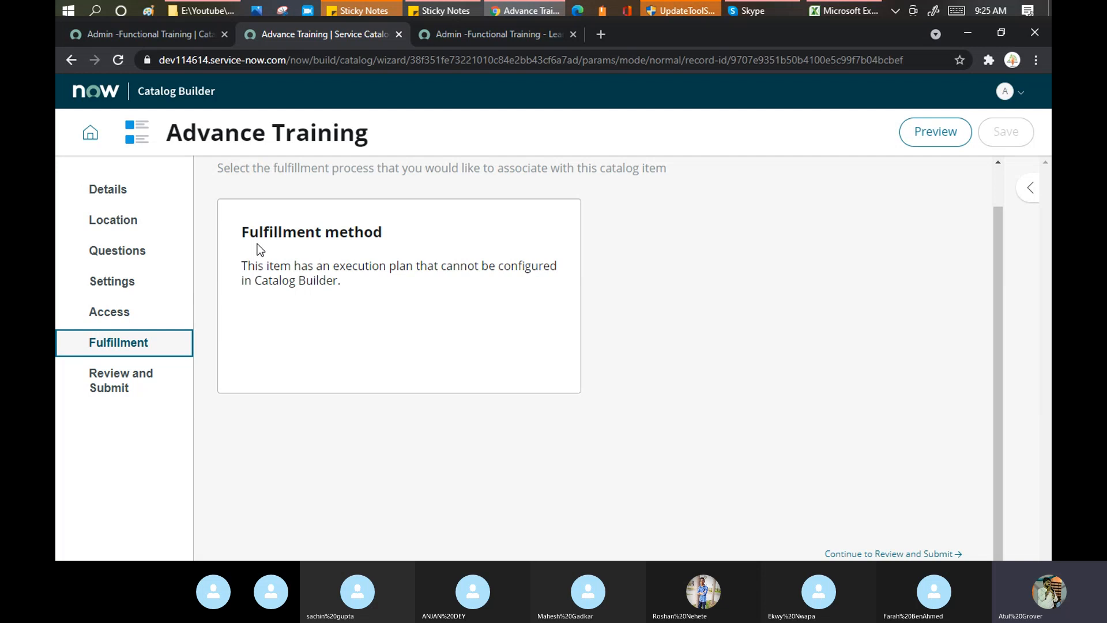
click(115, 30)
scroll(396, 245, up, 1)
scroll(396, 245, up, 3)
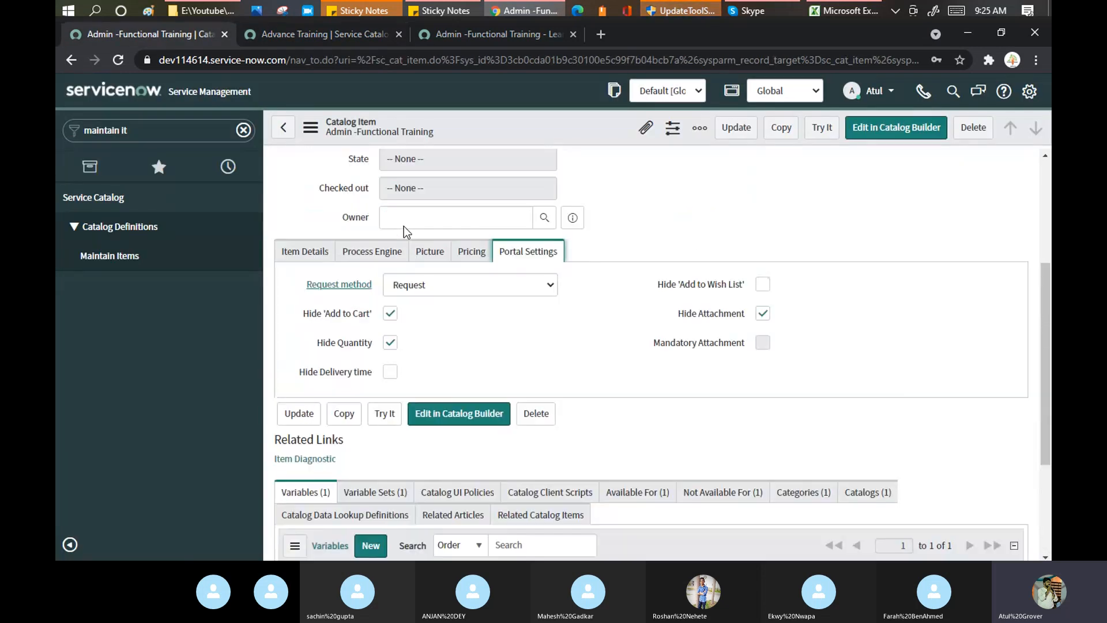
click(365, 368)
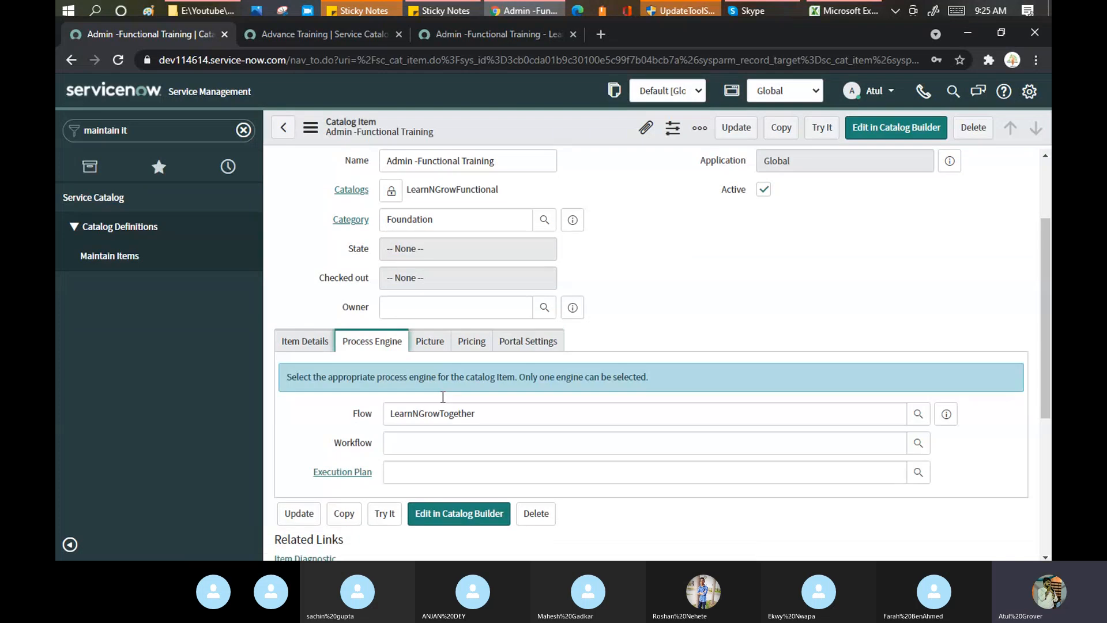
scroll(444, 400, down, 2)
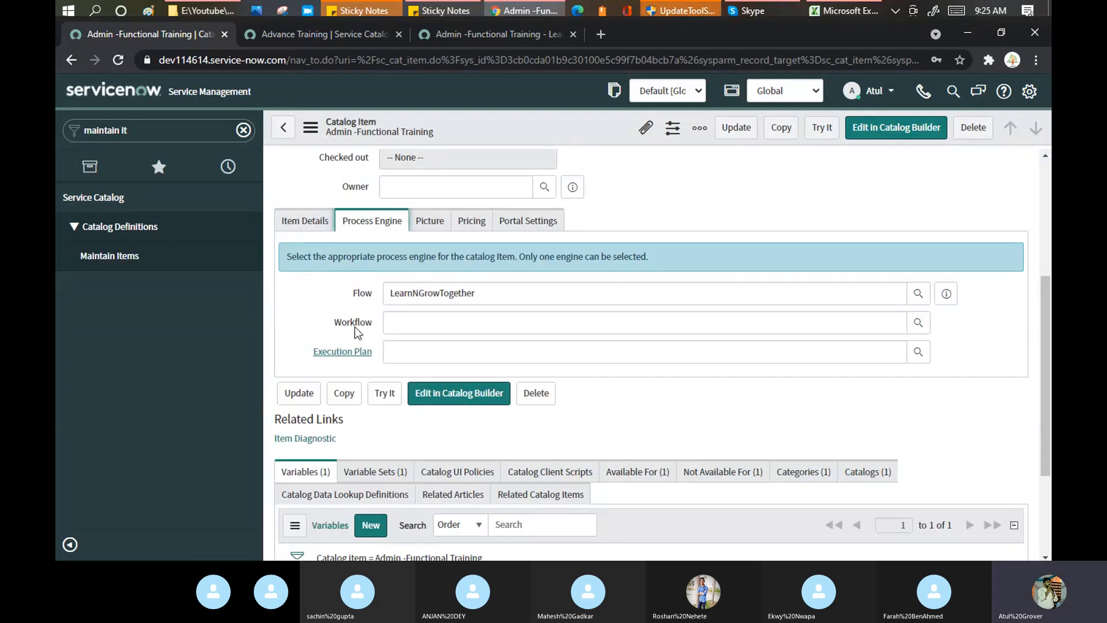
click(304, 36)
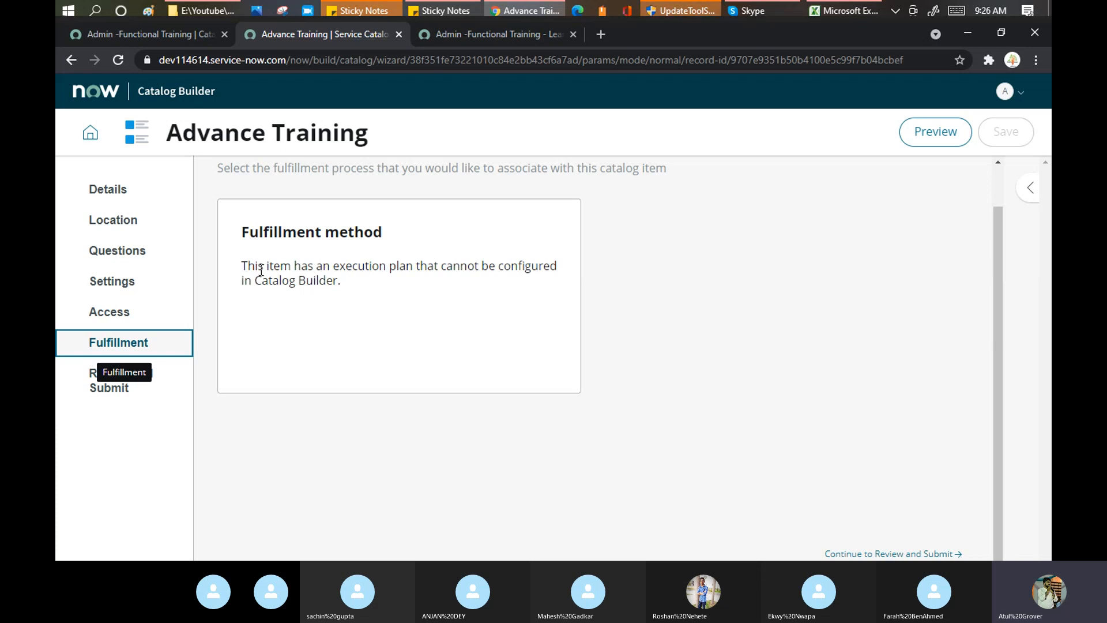
drag(255, 265, 540, 266)
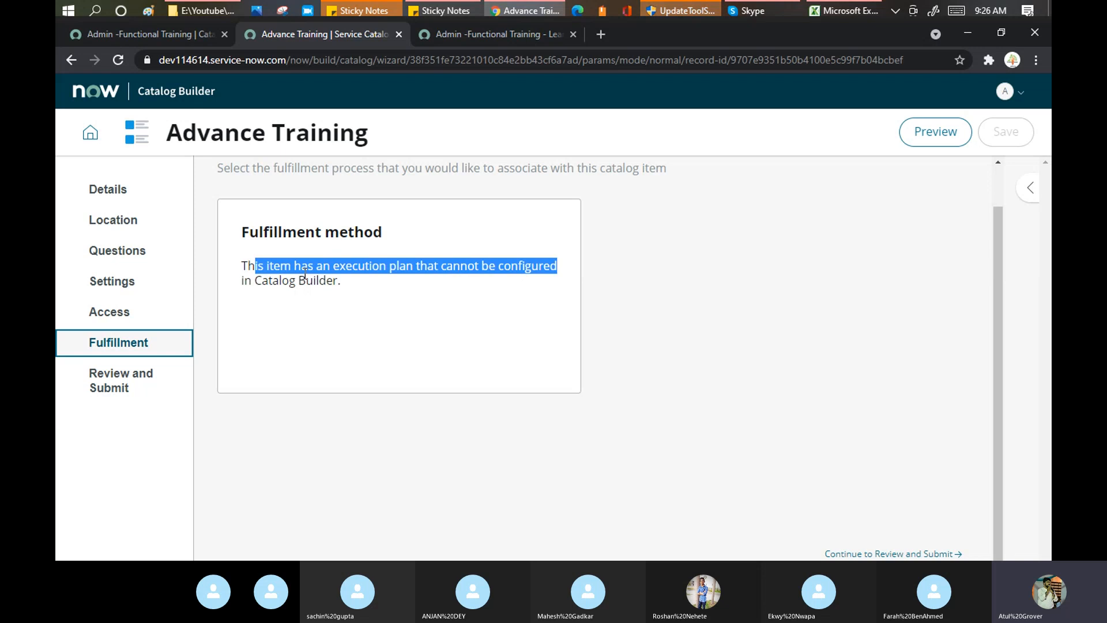
drag(354, 286, 245, 268)
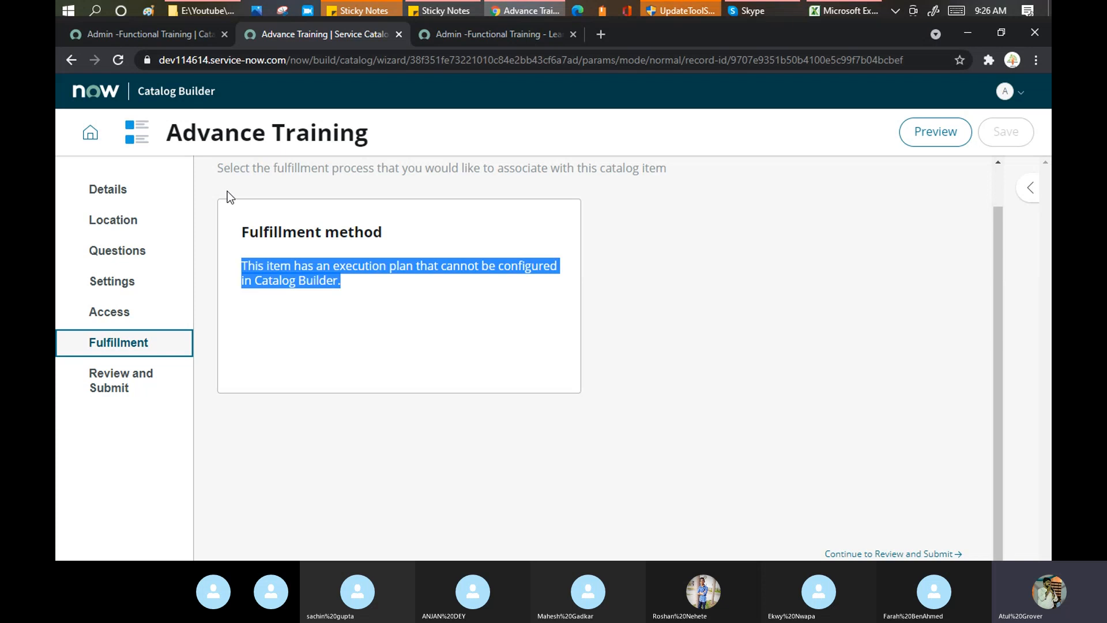
drag(175, 131, 379, 124)
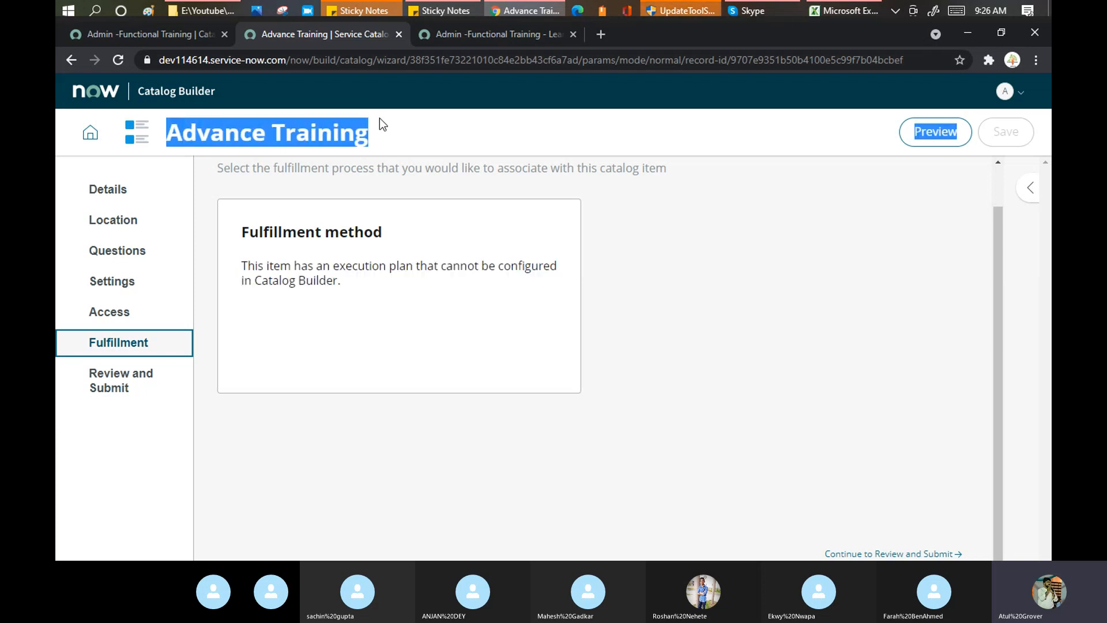
click(178, 41)
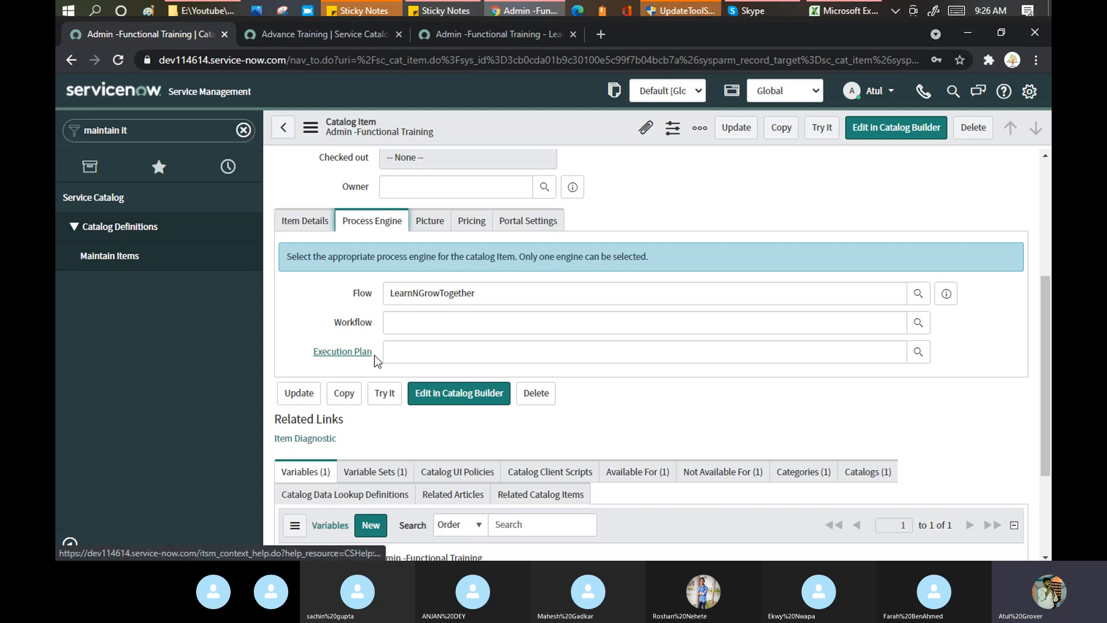
drag(370, 351, 306, 353)
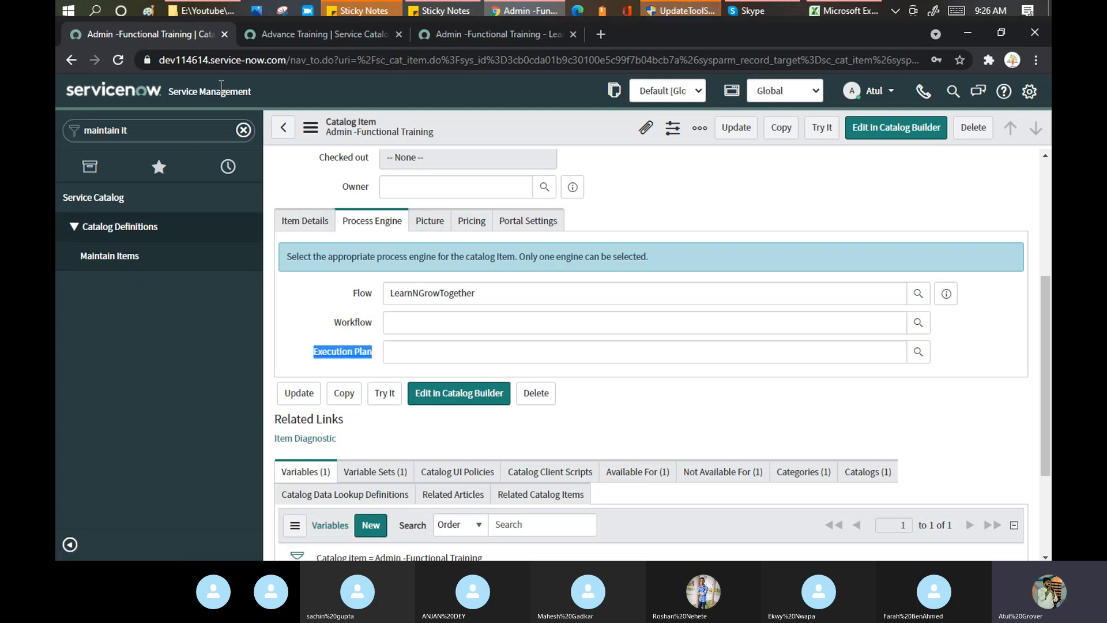
click(309, 36)
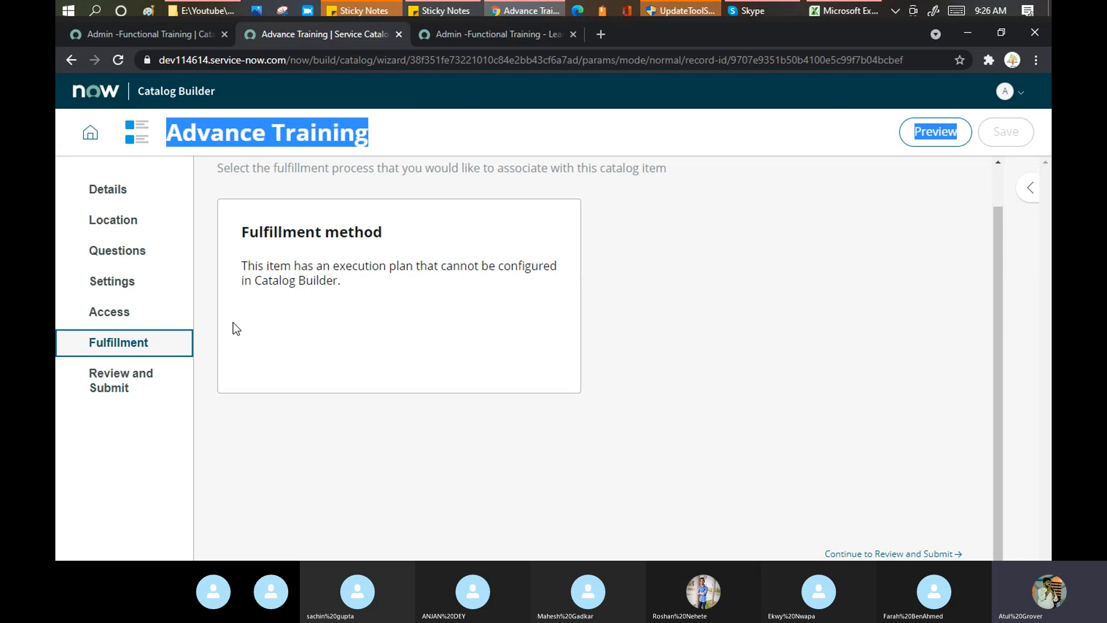
Submit the Advance Training item from the Review and Submit step.
click(128, 383)
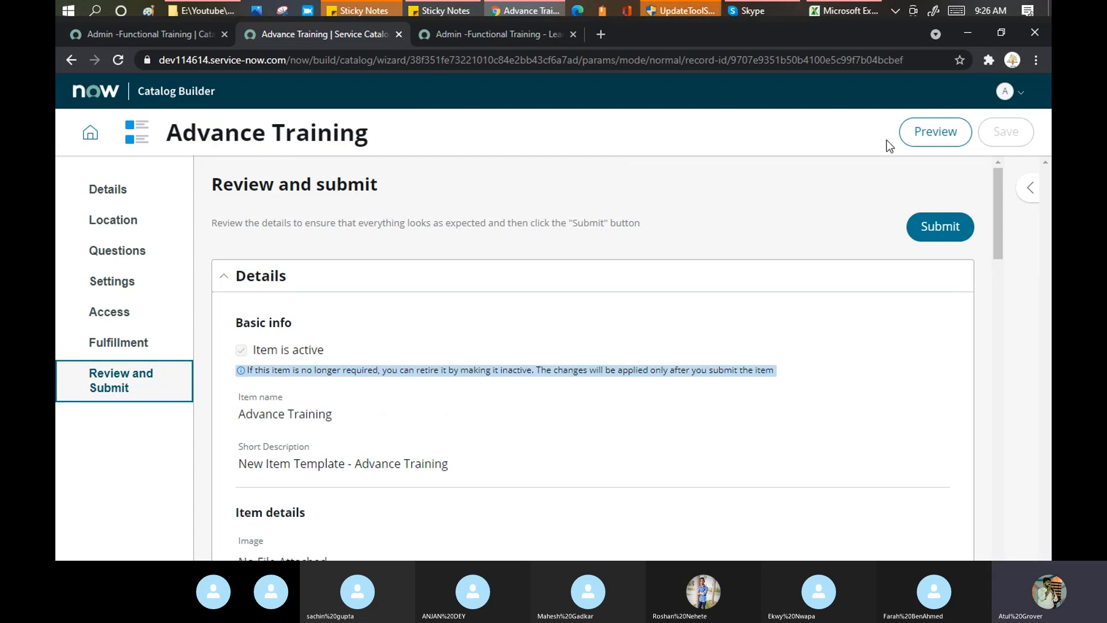
click(936, 233)
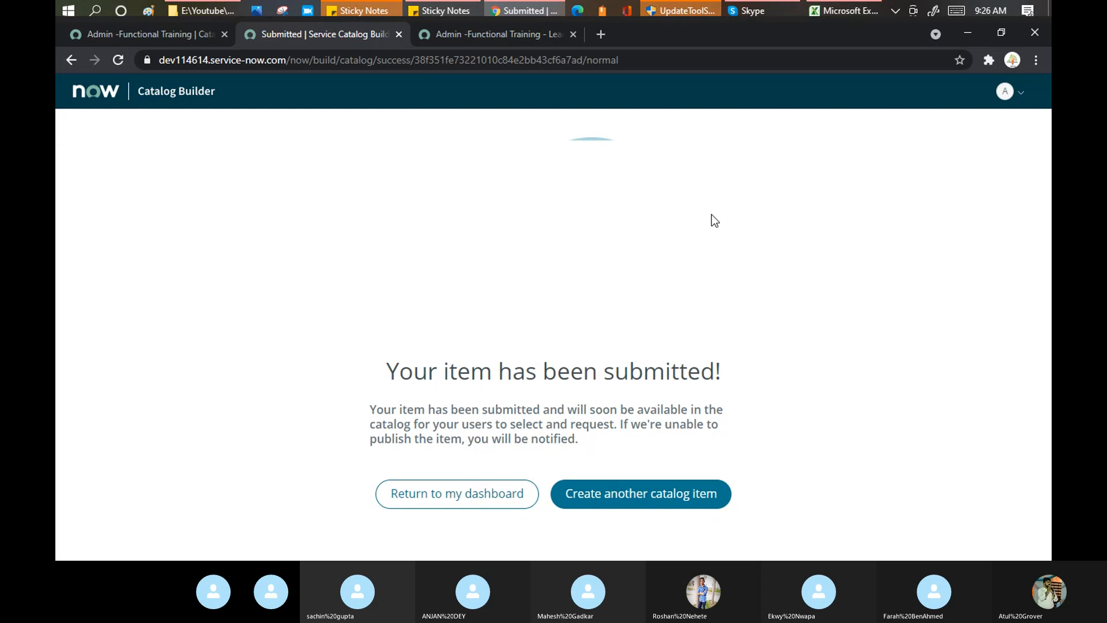
Open the Advance Training record from Maintain Items, filtering Name by '*adnvance'.
click(146, 36)
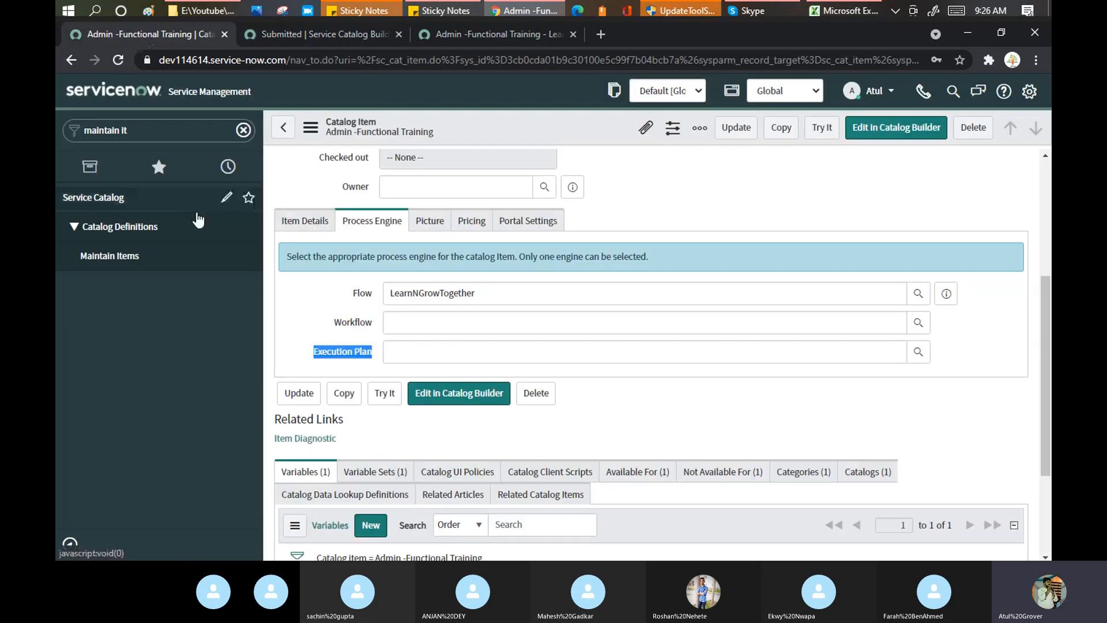
scroll(508, 231, up, 4)
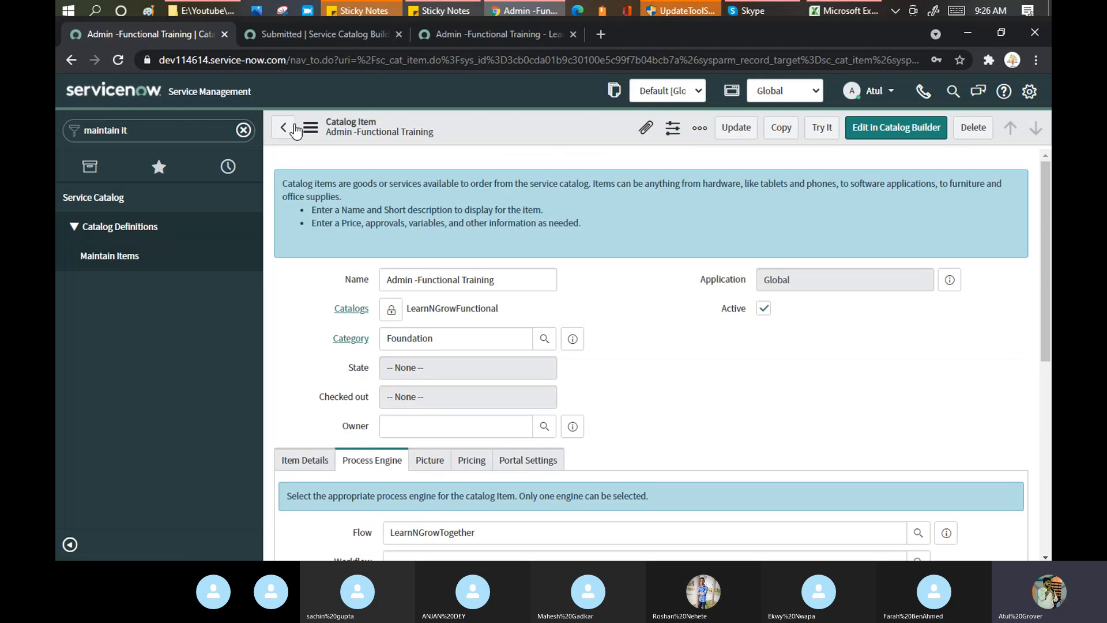
click(279, 129)
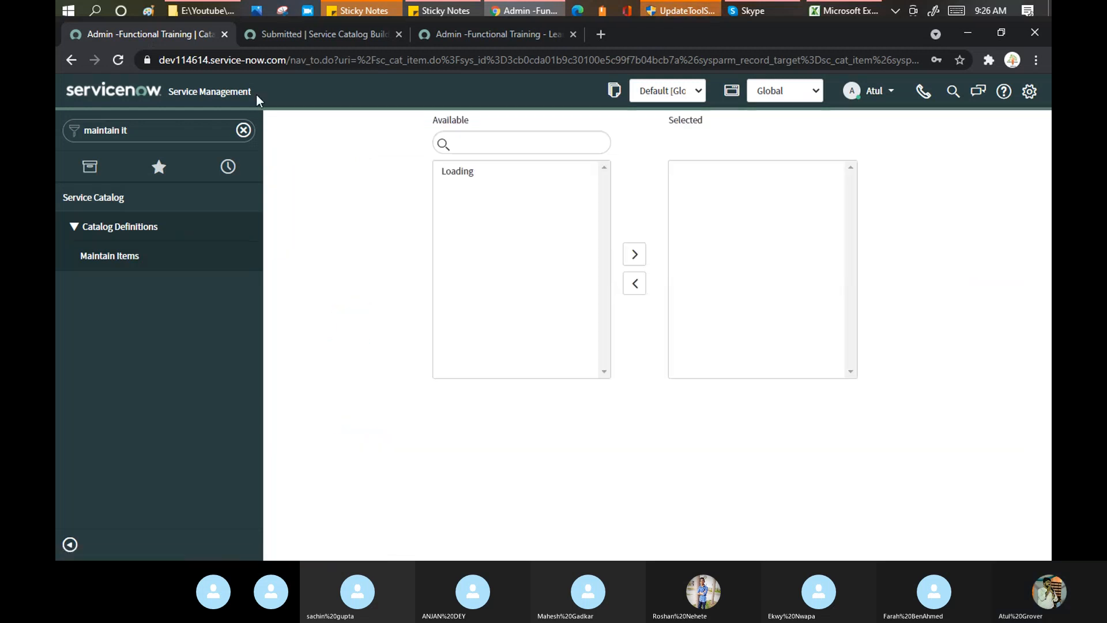
click(127, 263)
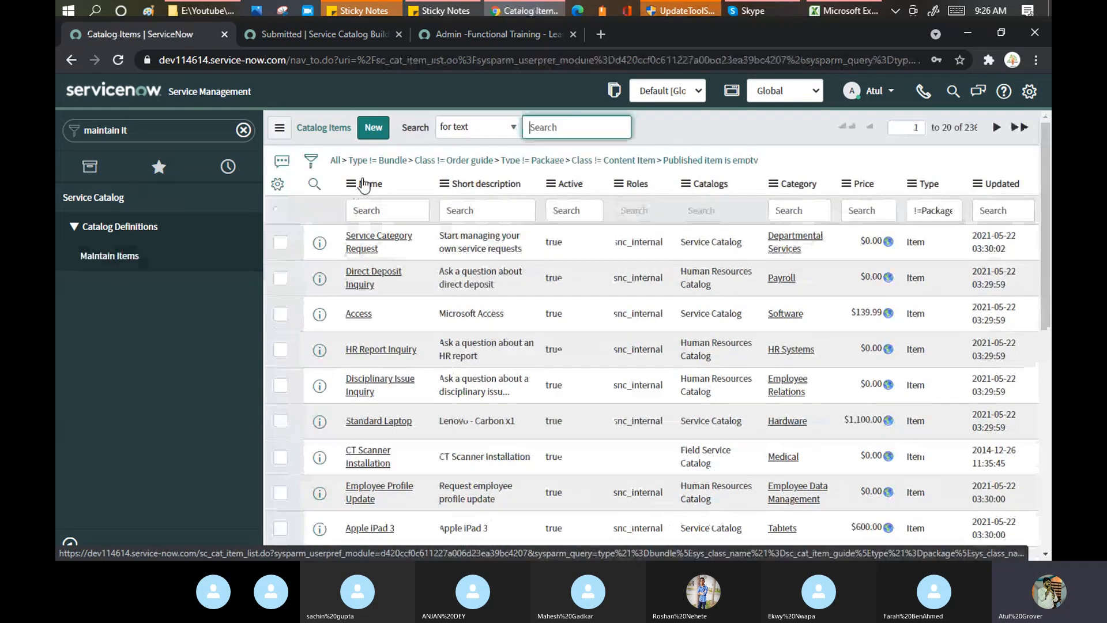
click(387, 211)
text(*adn)
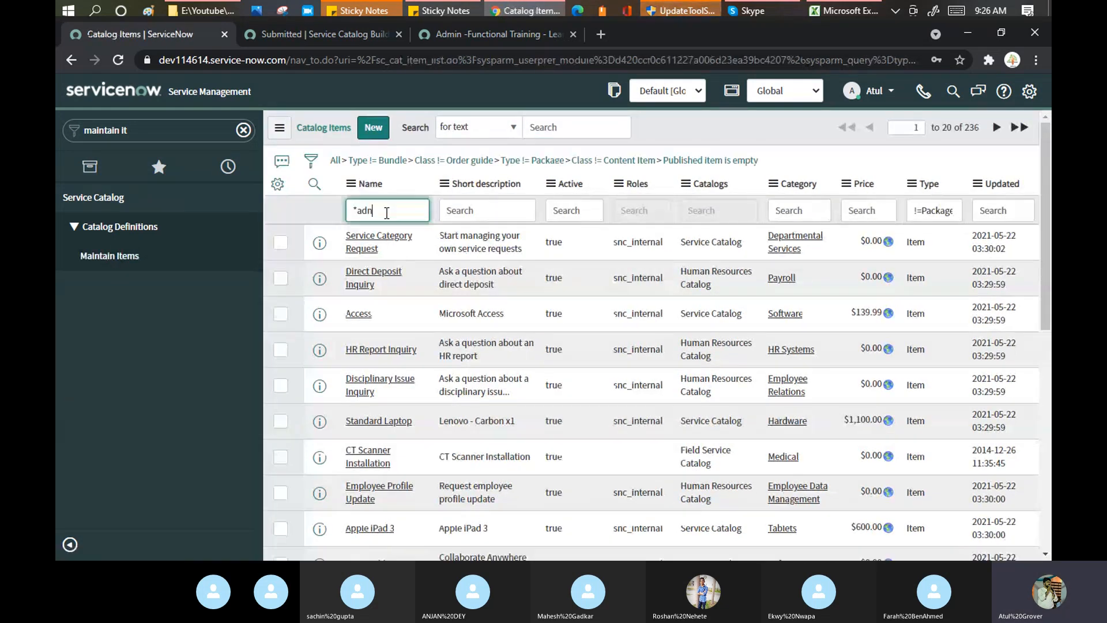
key(BackSpace)
text(vance)
key(Return)
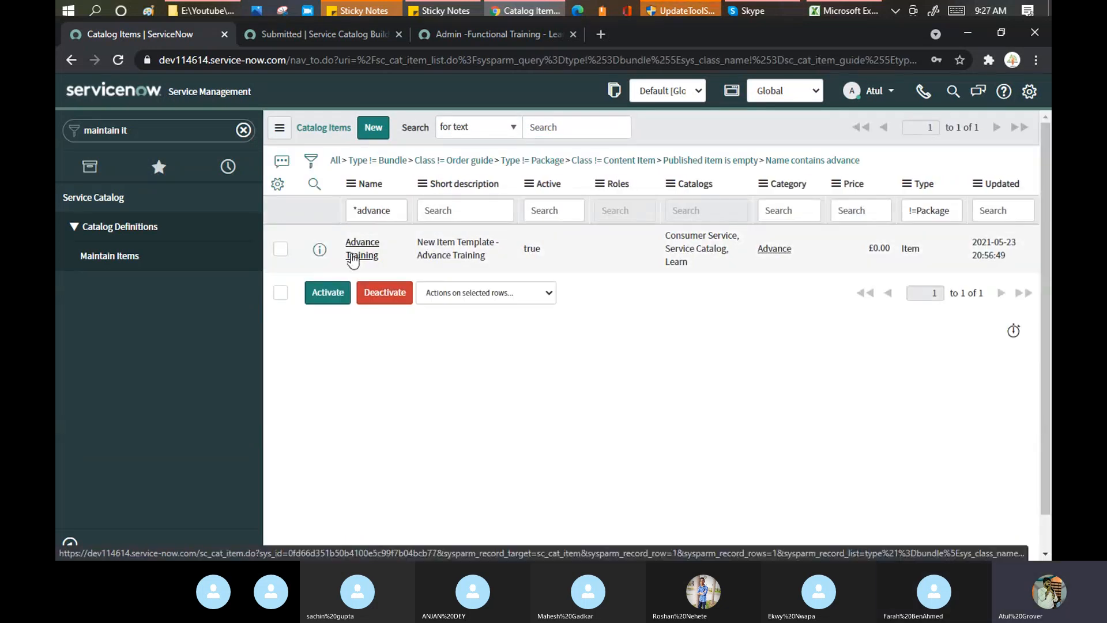
click(353, 257)
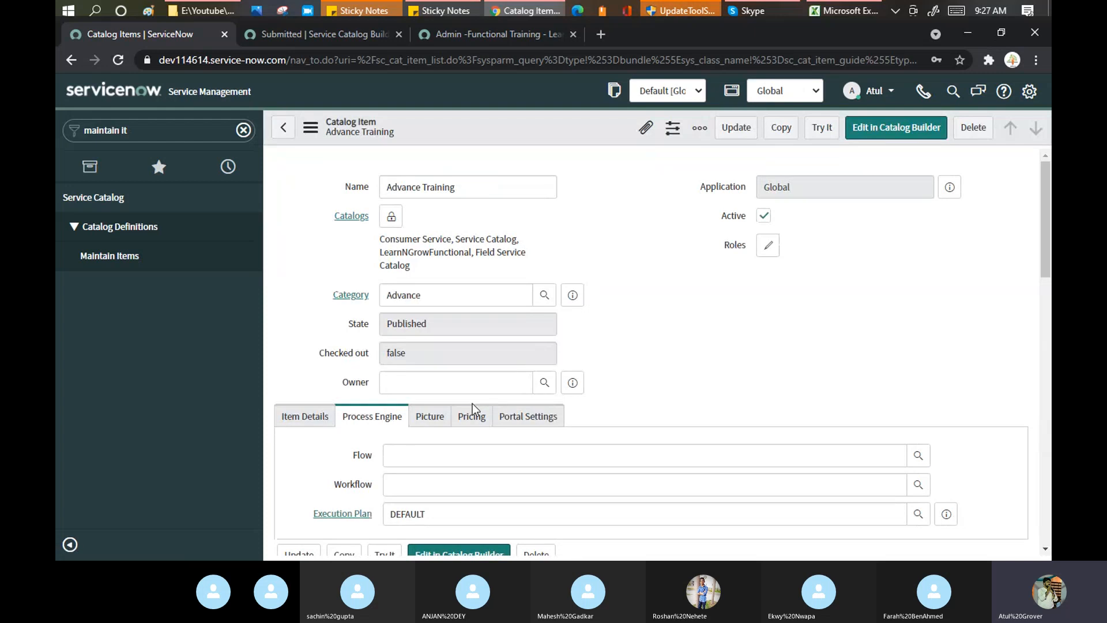
Replace the DEFAULT execution plan with the LearnNGrowTogether flow and save the record.
scroll(472, 410, down, 4)
click(321, 303)
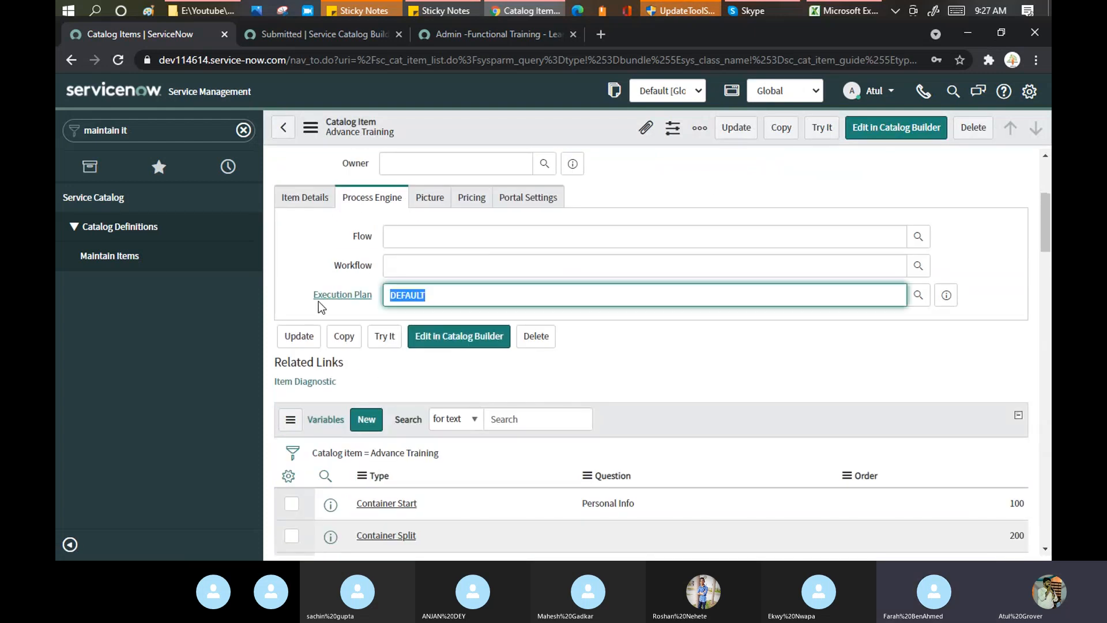
key(BackSpace)
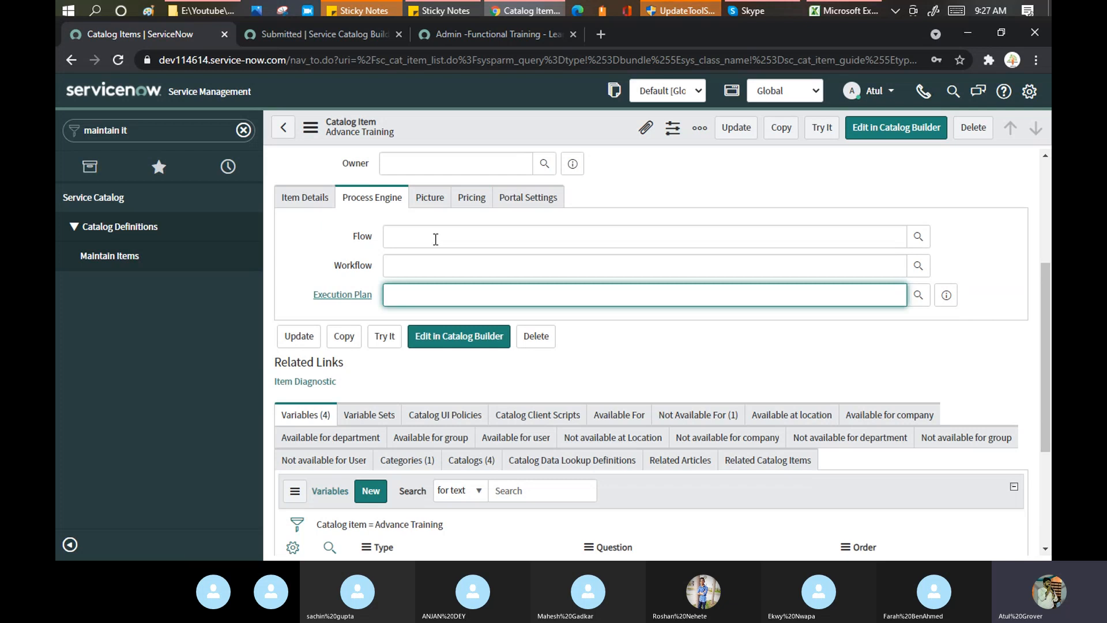
click(435, 239)
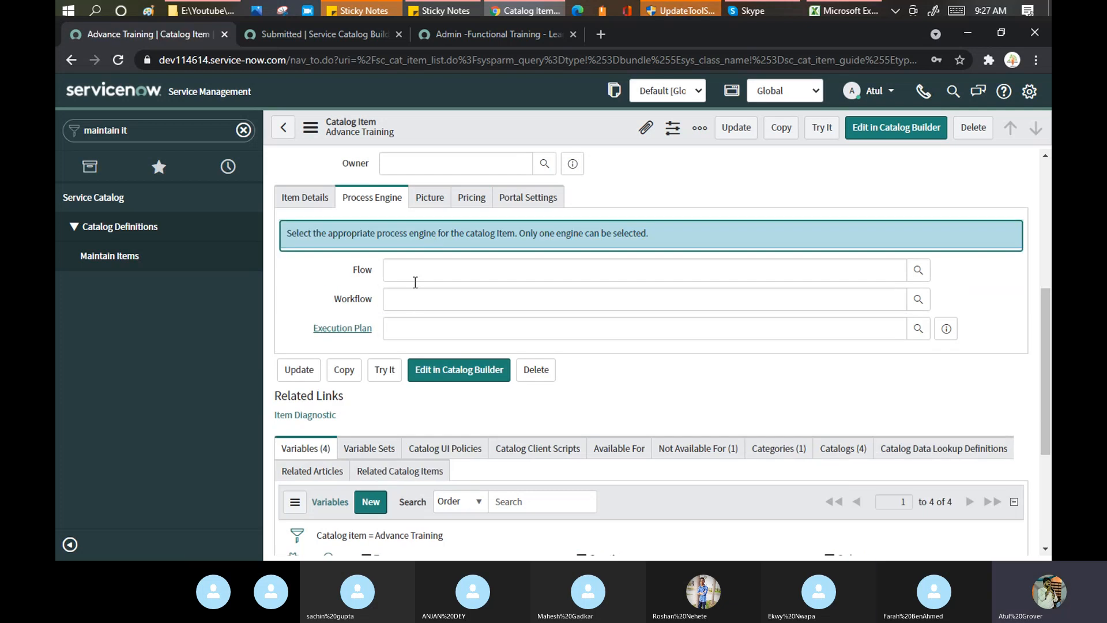
click(415, 274)
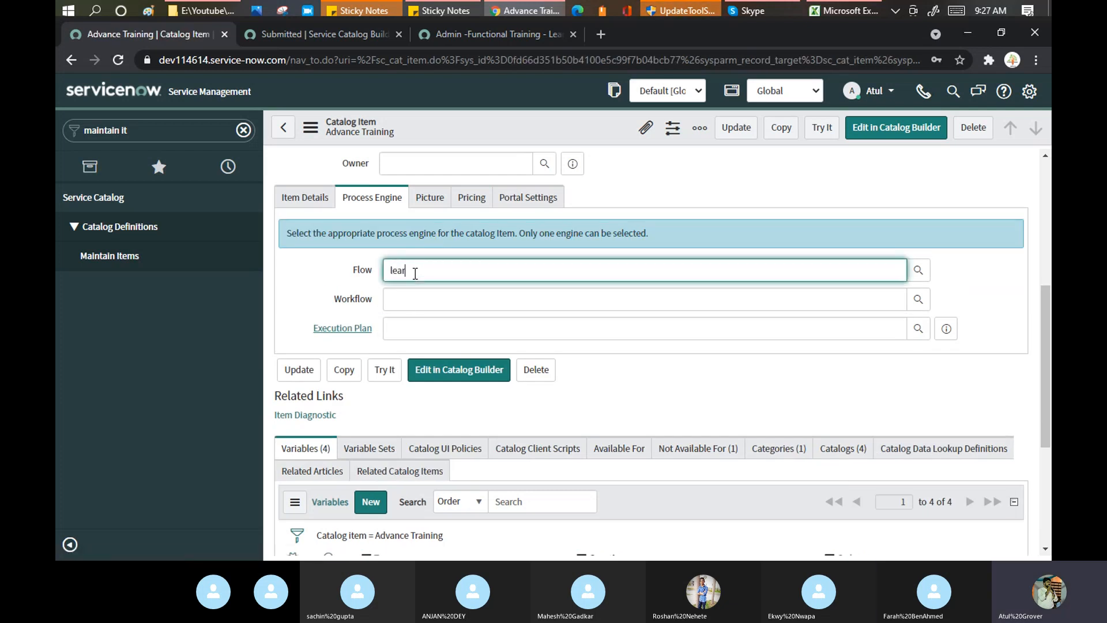
click(433, 288)
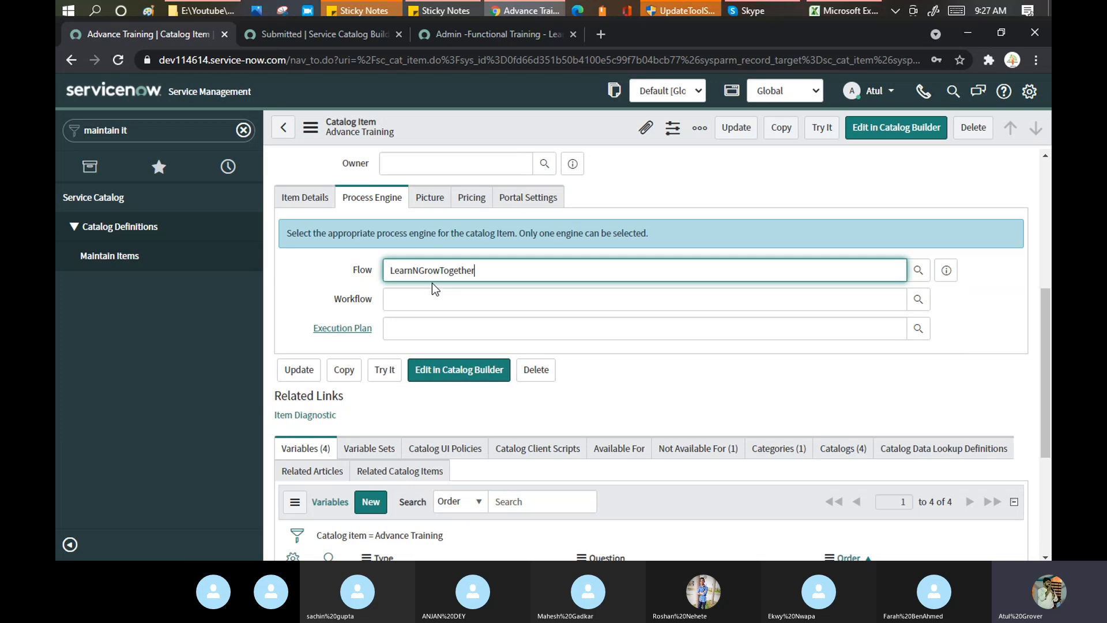
right_click(515, 134)
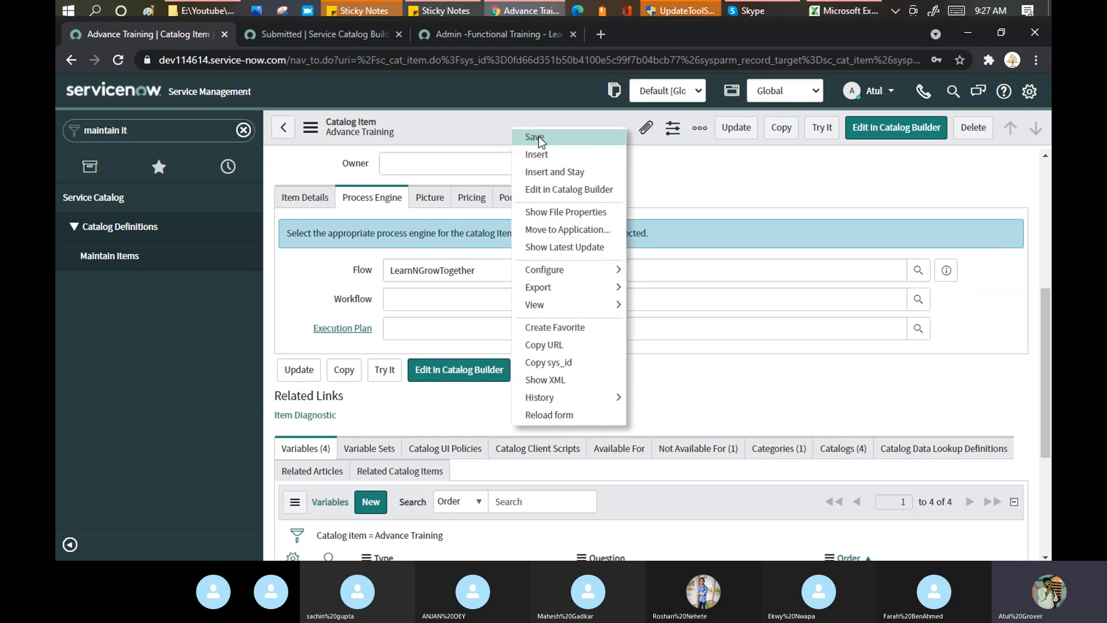
click(536, 138)
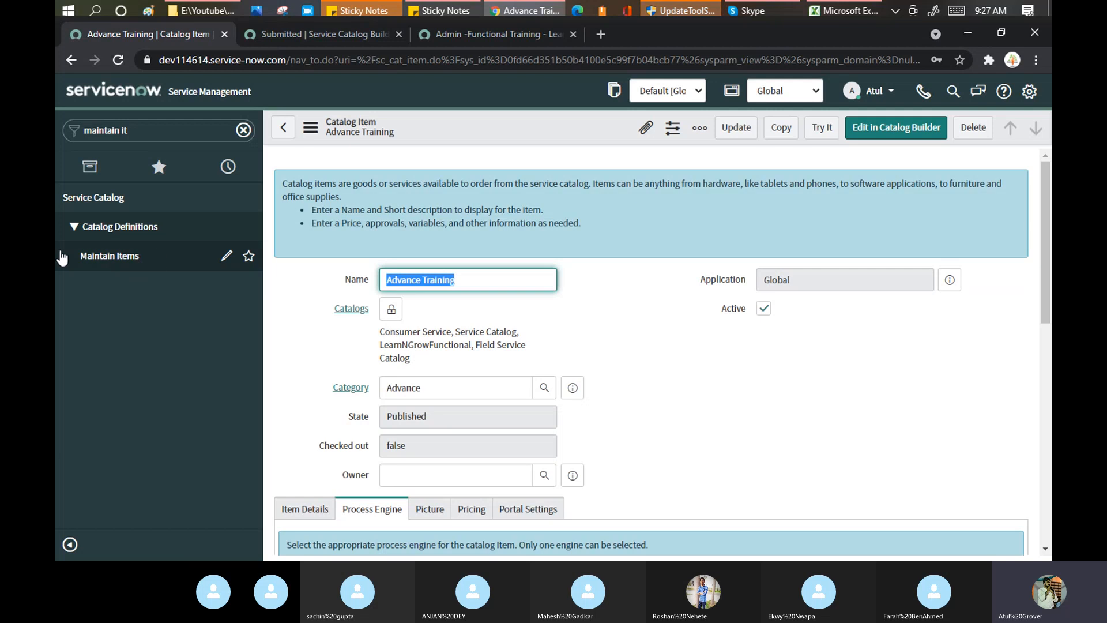
Return to the Catalog Builder dashboard and open Advance Training from Catalog items for editing.
click(301, 33)
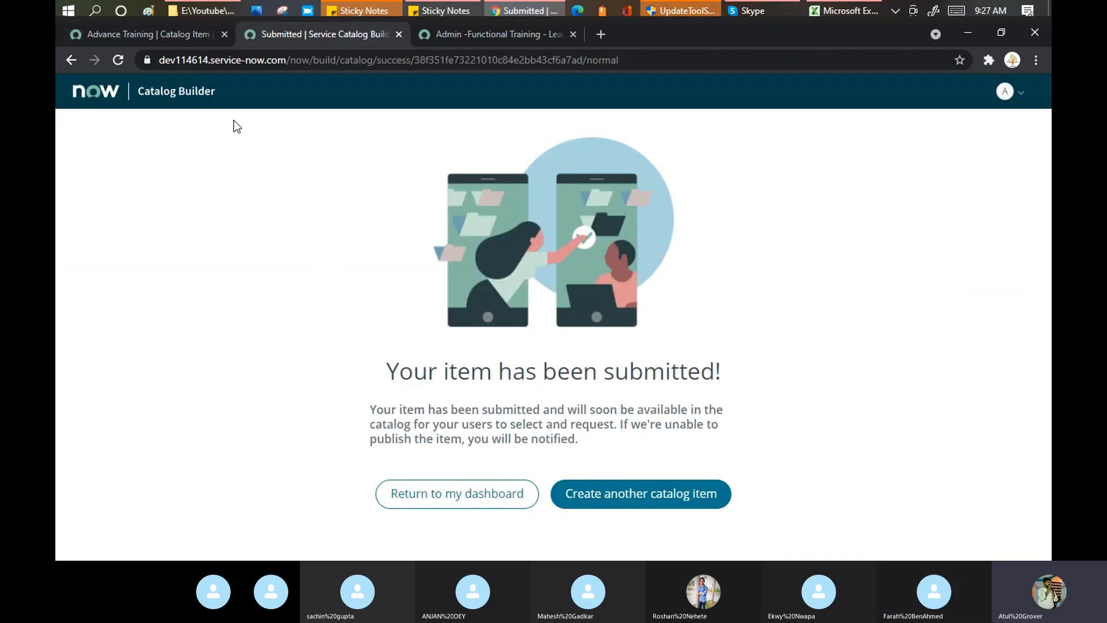
click(494, 491)
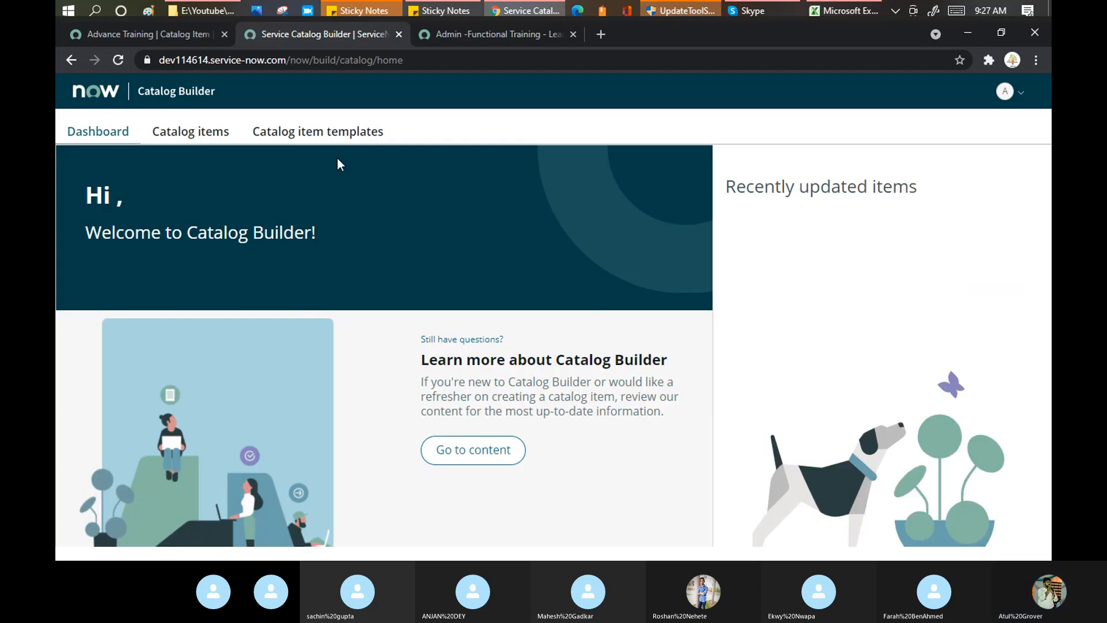
click(195, 138)
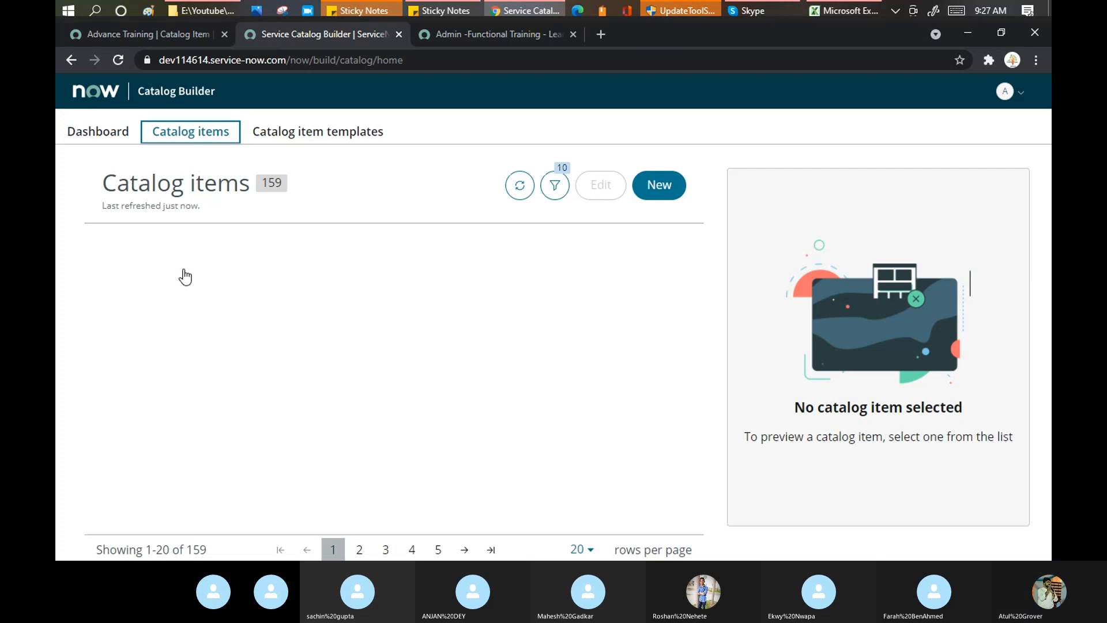
click(601, 186)
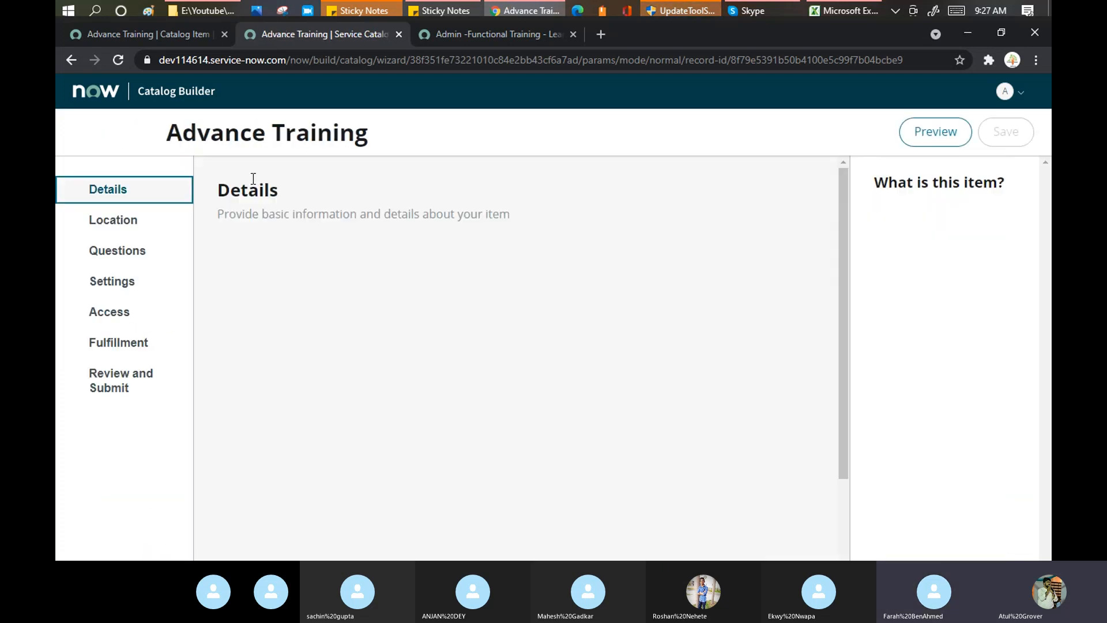
Confirm the Fulfillment process engine is Flow Designer flow, then open the Review and Submit summary.
click(120, 346)
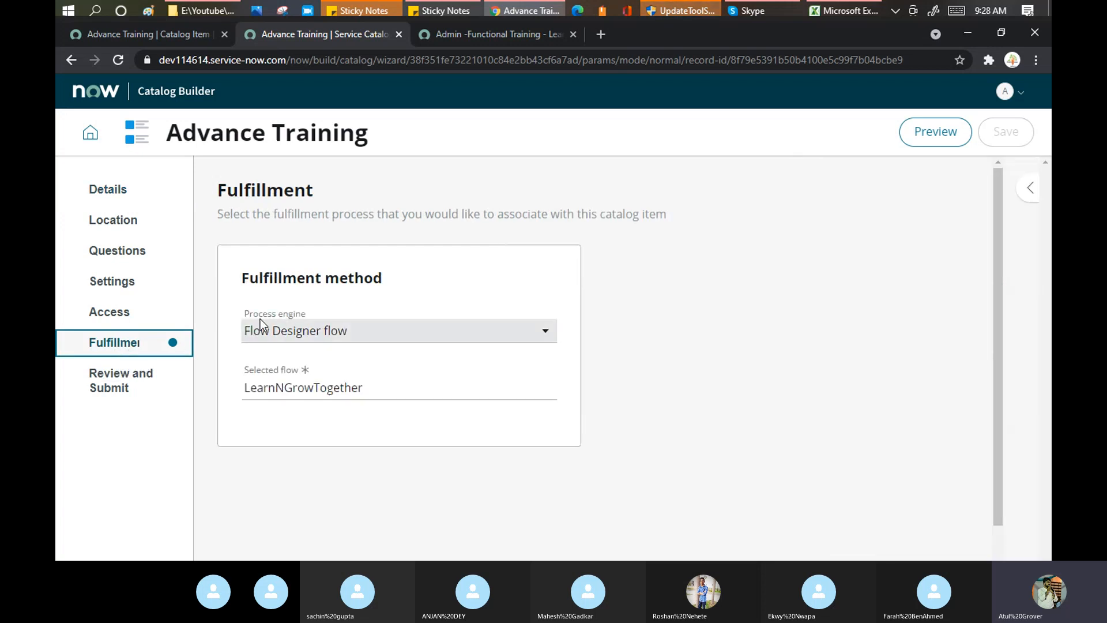
click(545, 331)
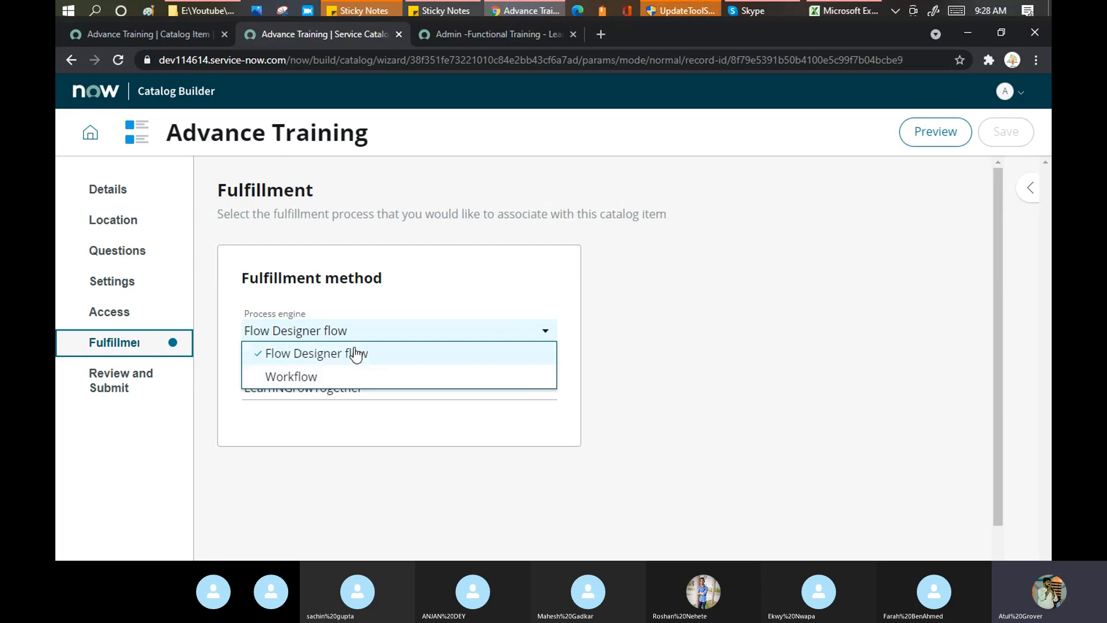
click(111, 382)
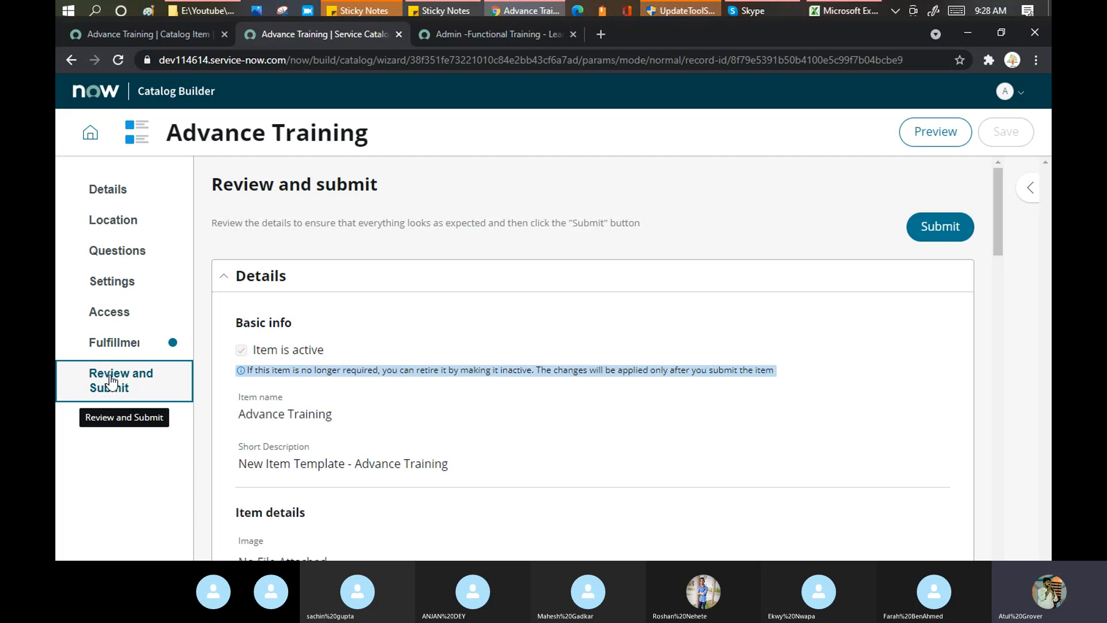
click(775, 13)
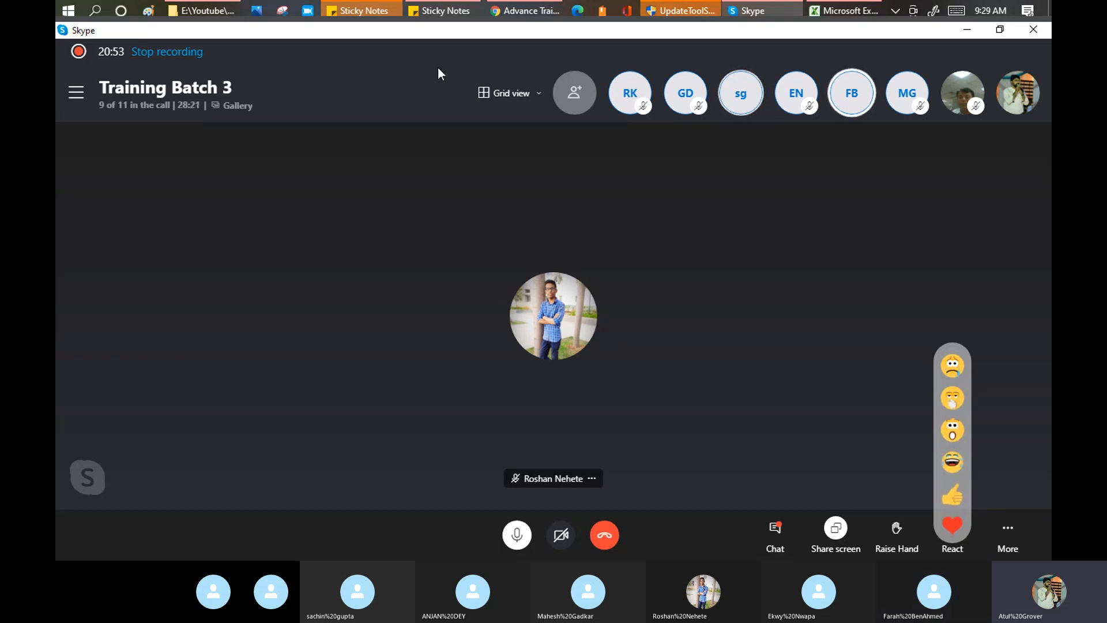
click(513, 9)
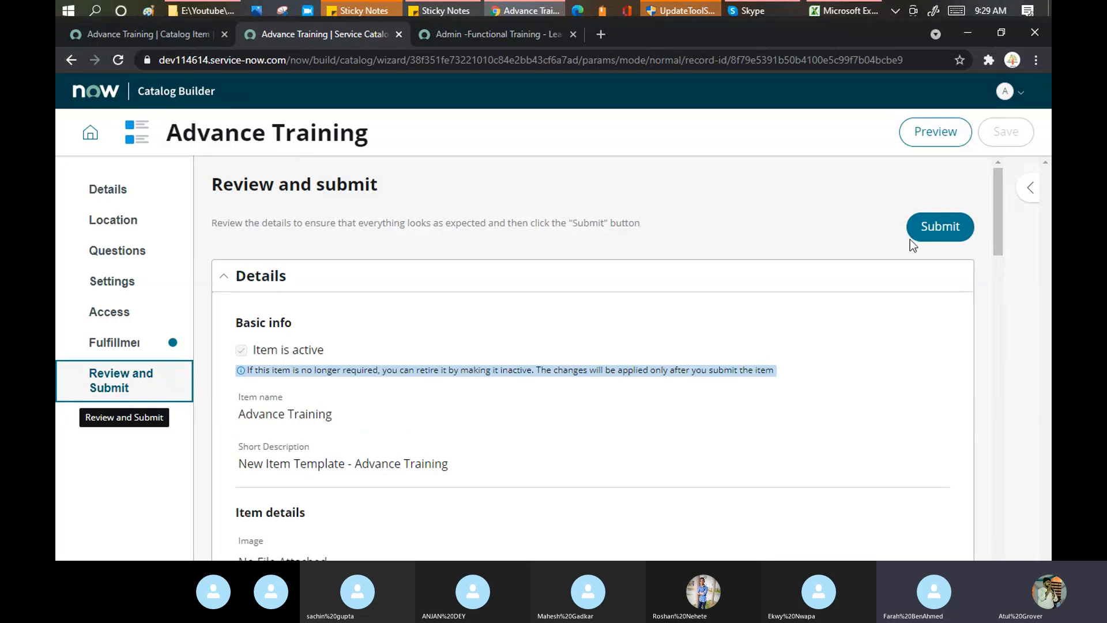
Resubmit the updated Advance Training item and go back to the Catalog Builder home dashboard.
click(925, 243)
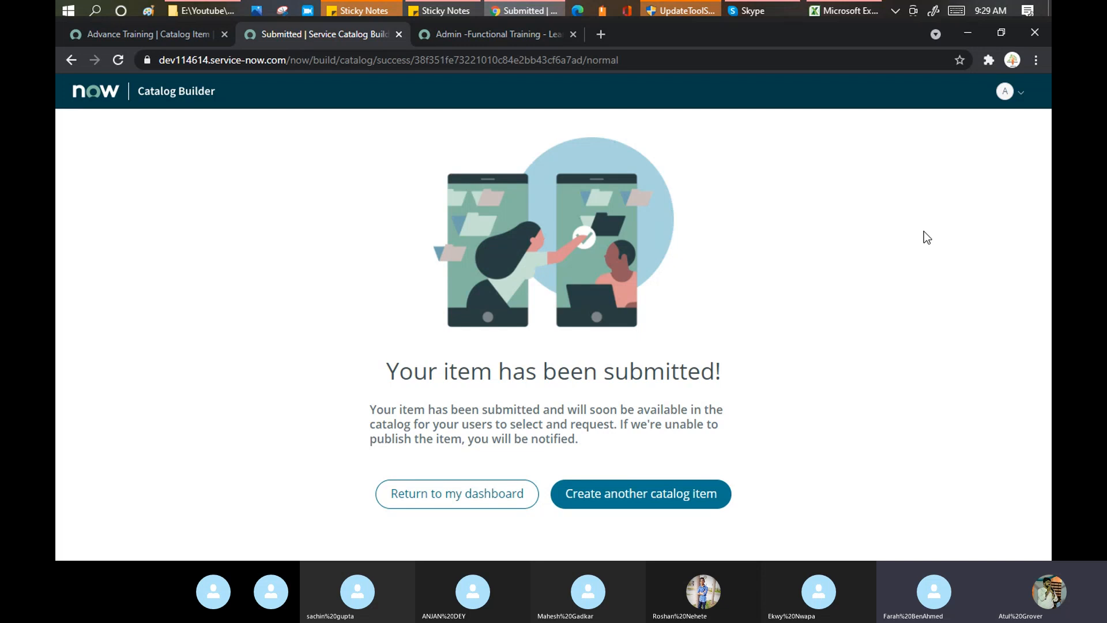
click(473, 490)
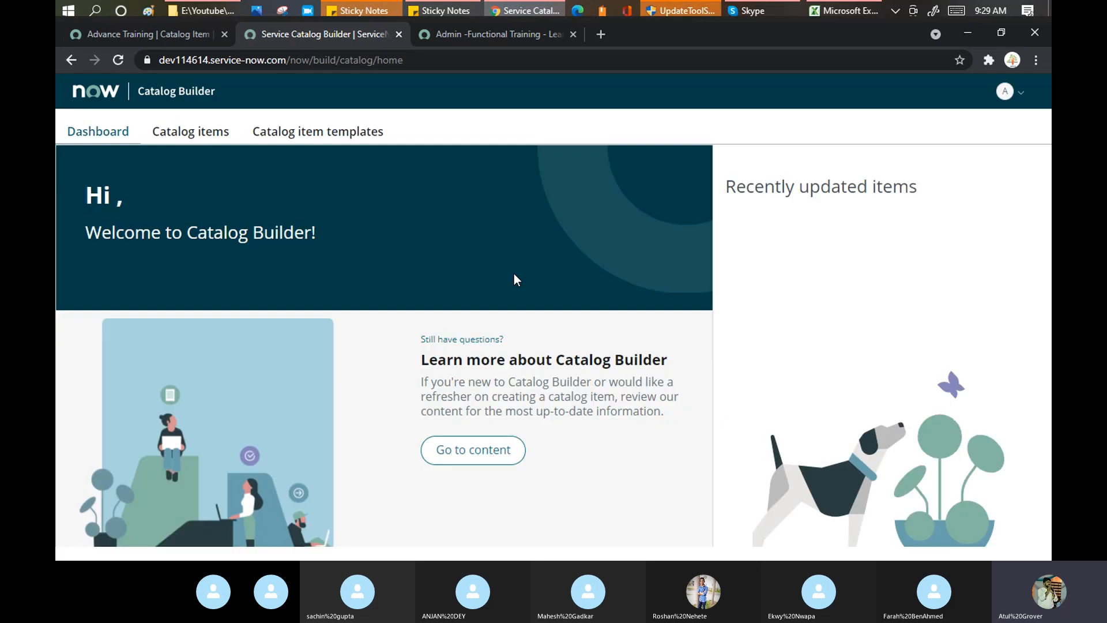
Review the catalog item templates and Advance Training record, then switch to the Admin -Functional Training portal page.
click(207, 131)
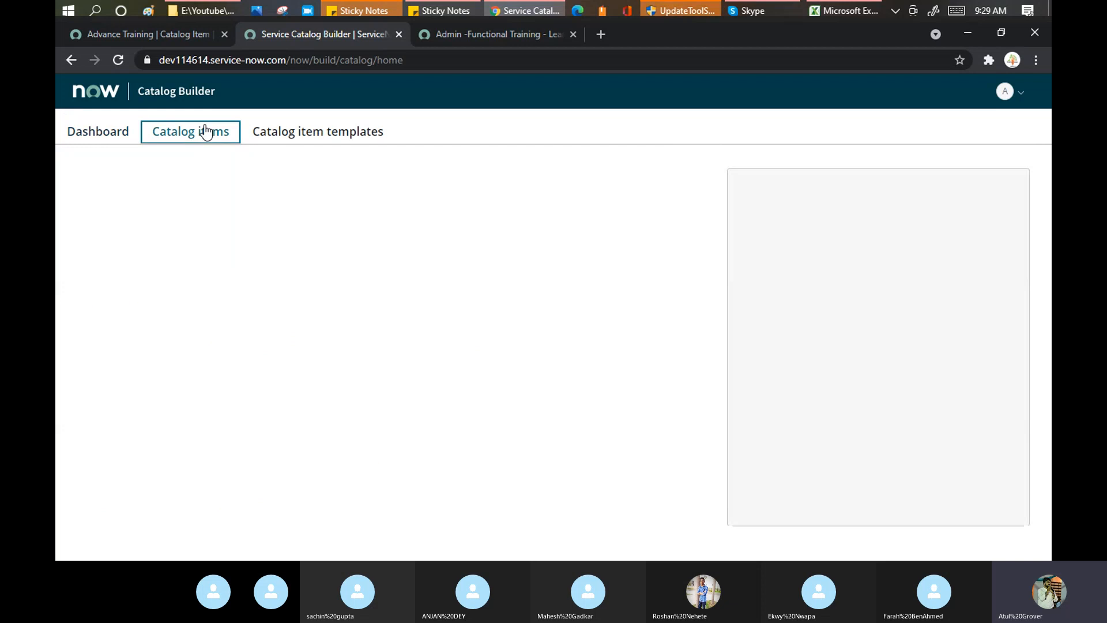
click(300, 135)
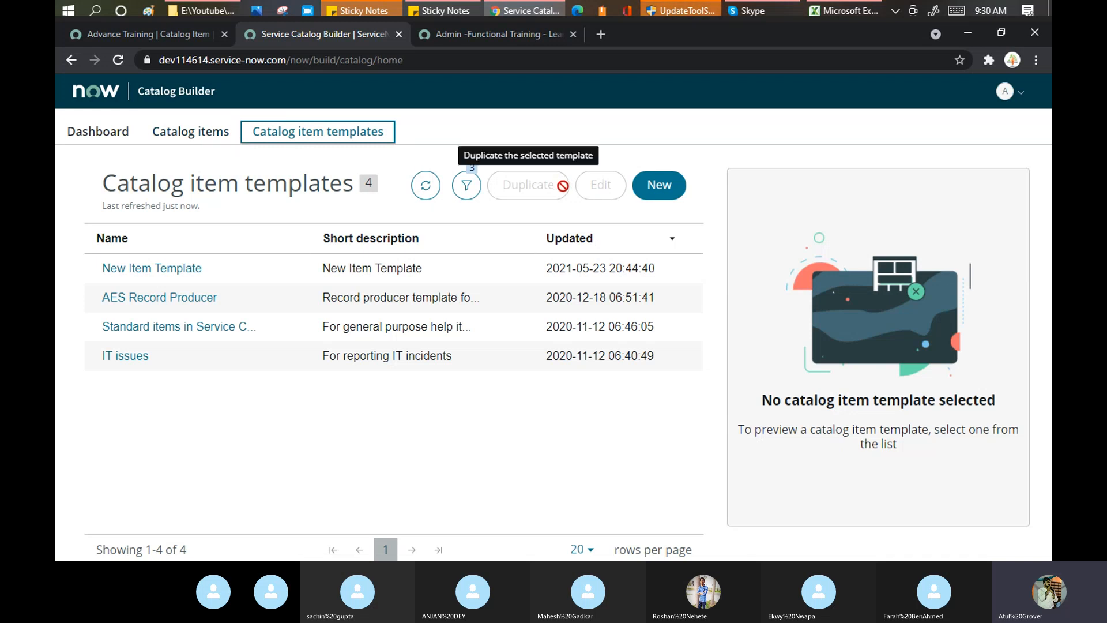
click(471, 193)
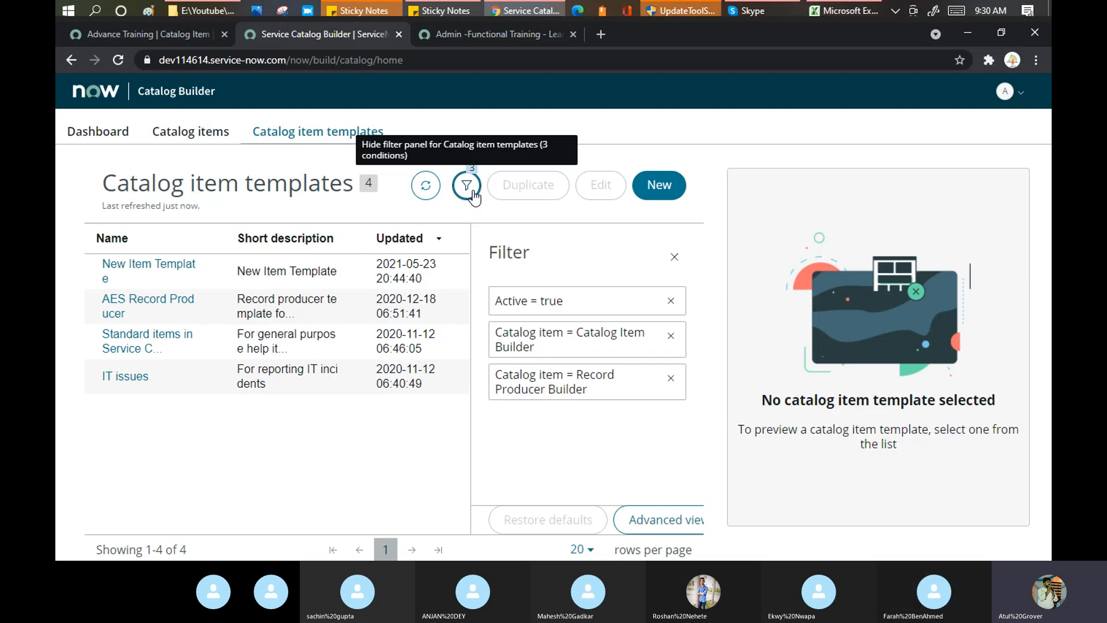
click(672, 259)
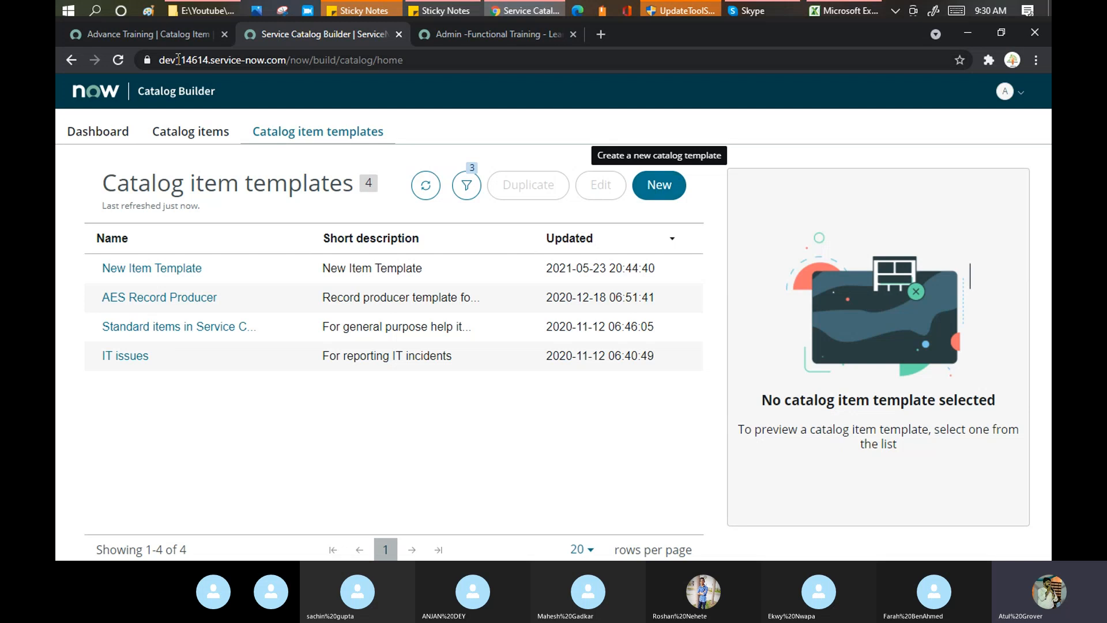
click(151, 36)
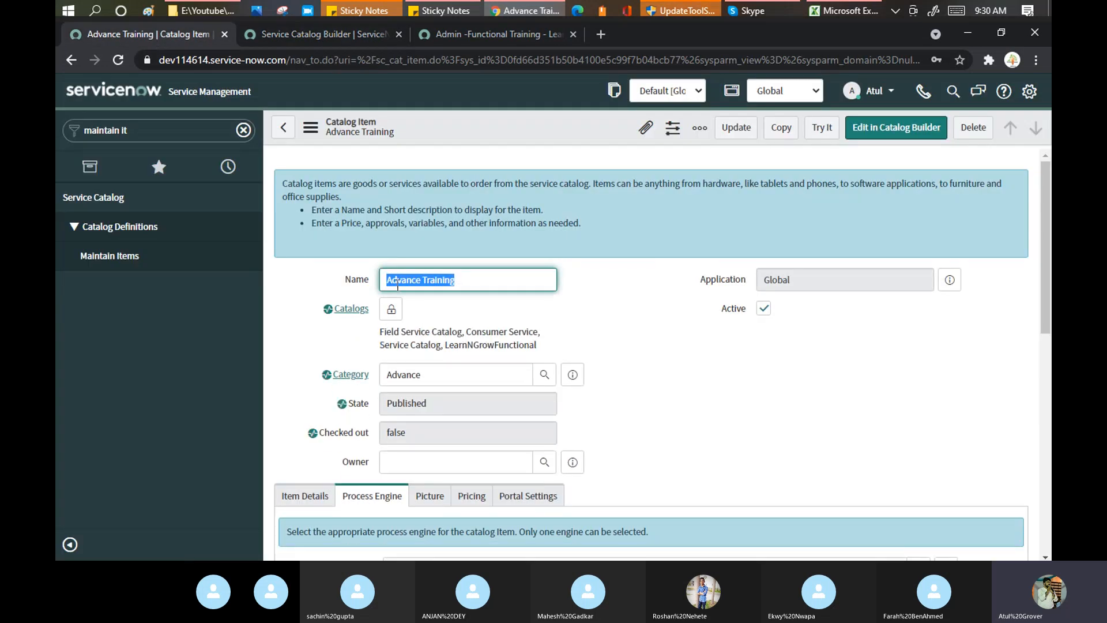
click(304, 29)
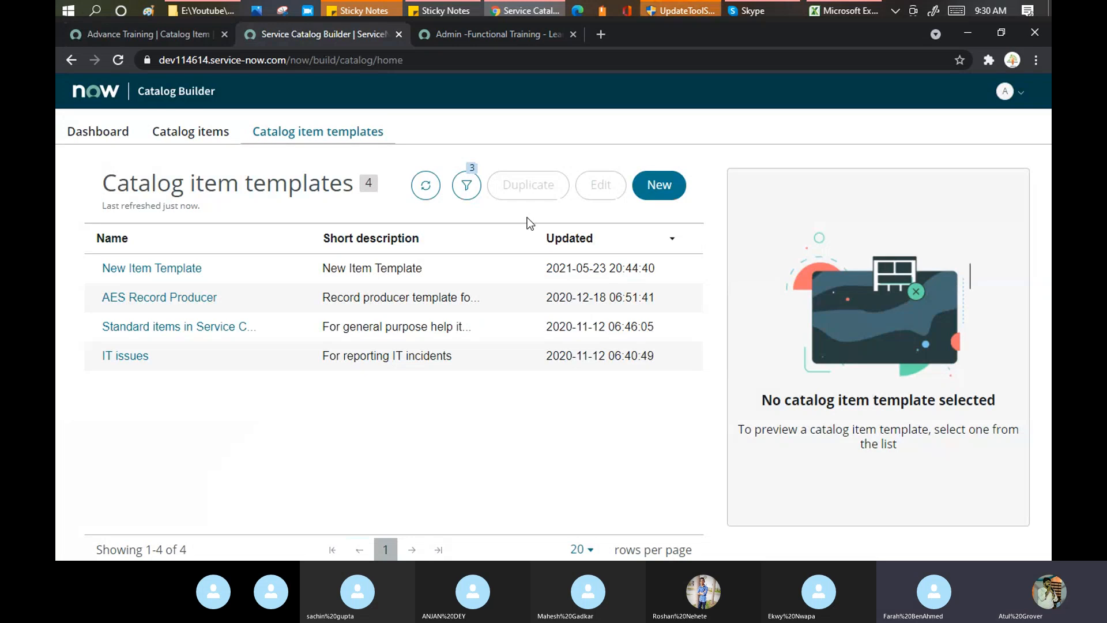
click(475, 34)
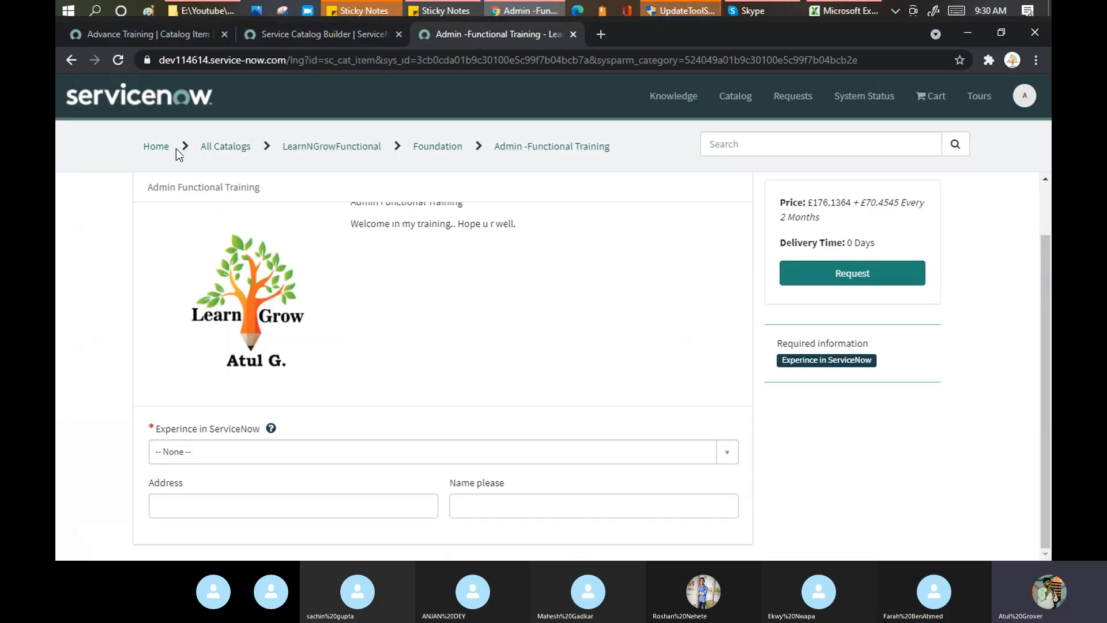
From All Catalogs, choose the Advance category and open the Advance Training item tile.
click(232, 152)
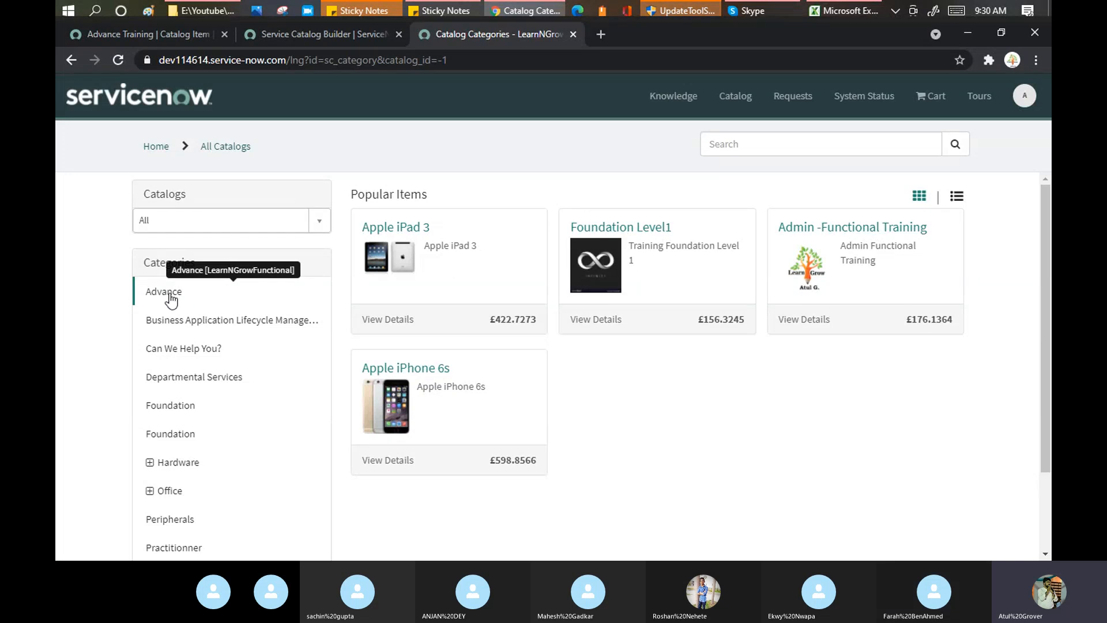
click(170, 297)
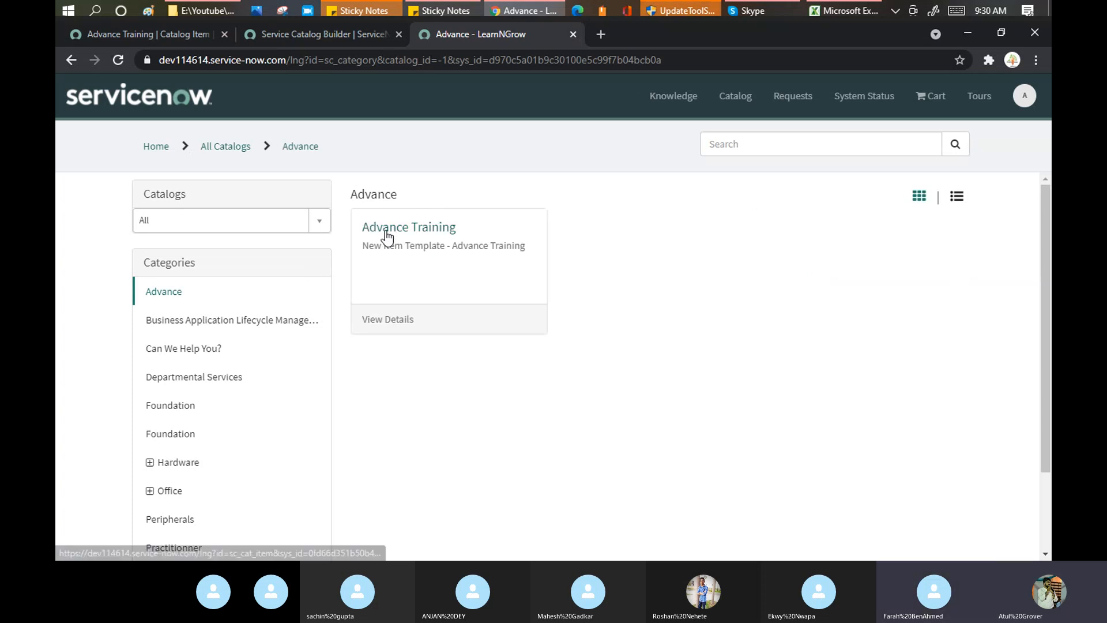
click(423, 234)
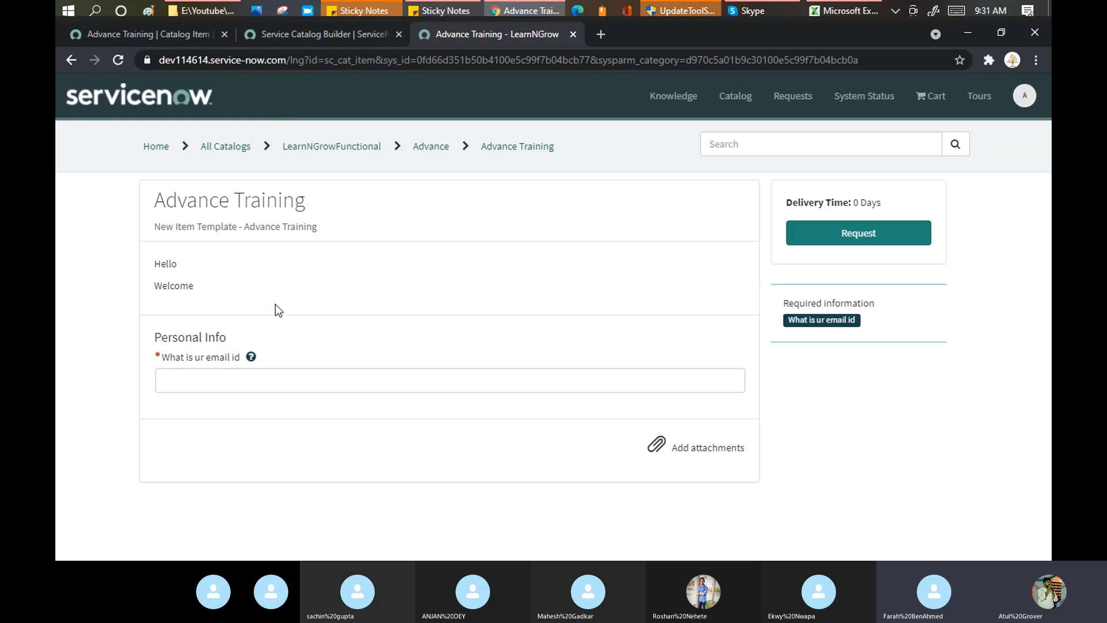
Enter an invalid email and try submitting, which triggers the 'Not a valid Email' error.
click(252, 374)
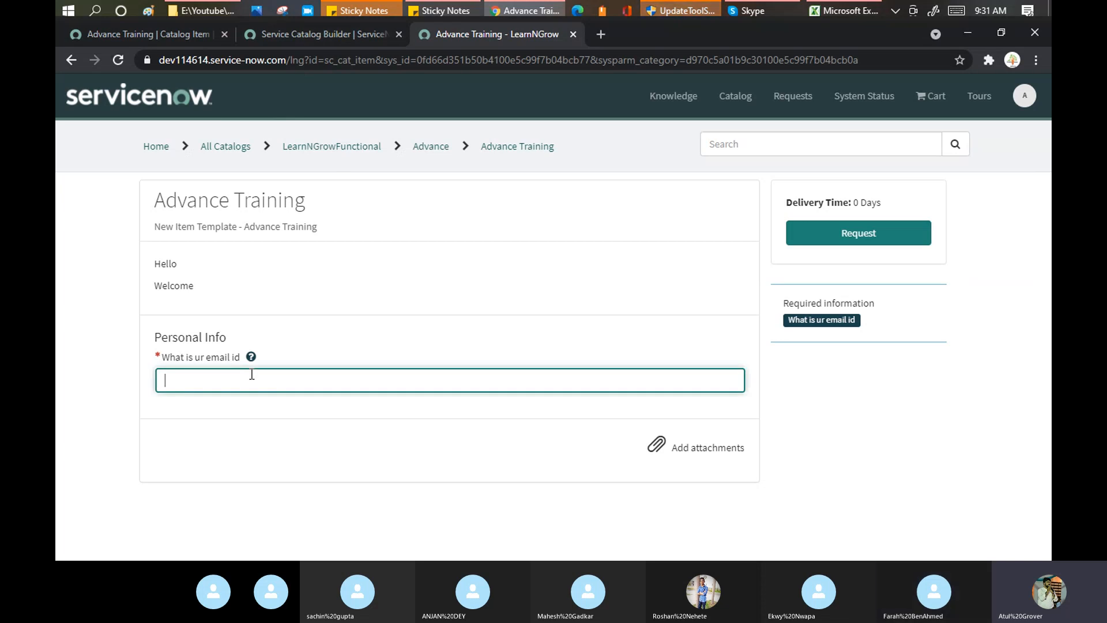
text(tyeyturtuqw)
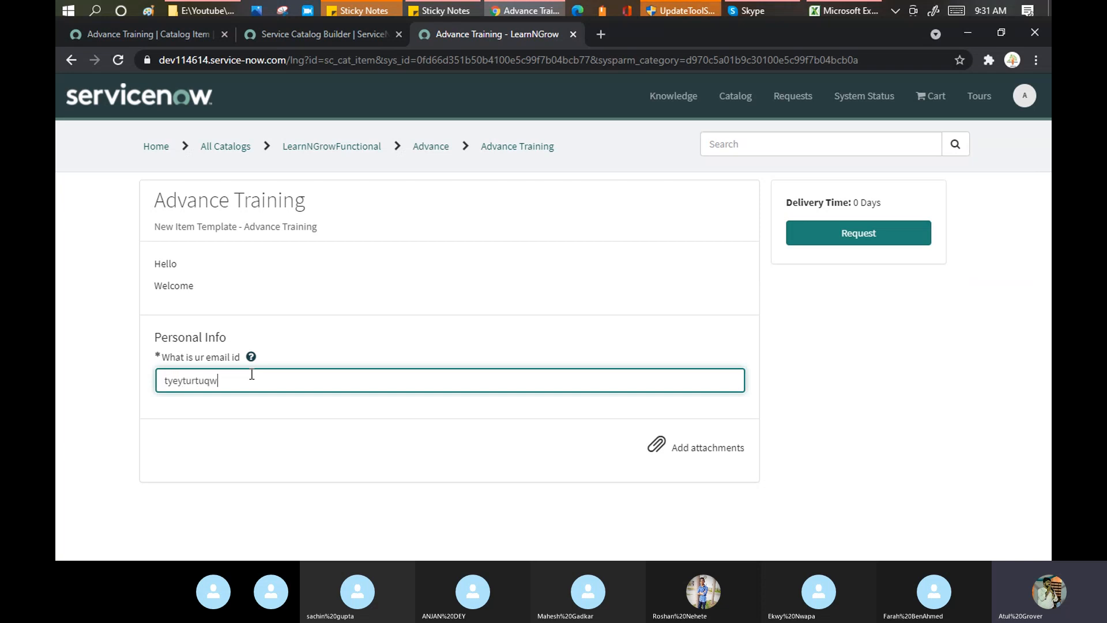
click(946, 326)
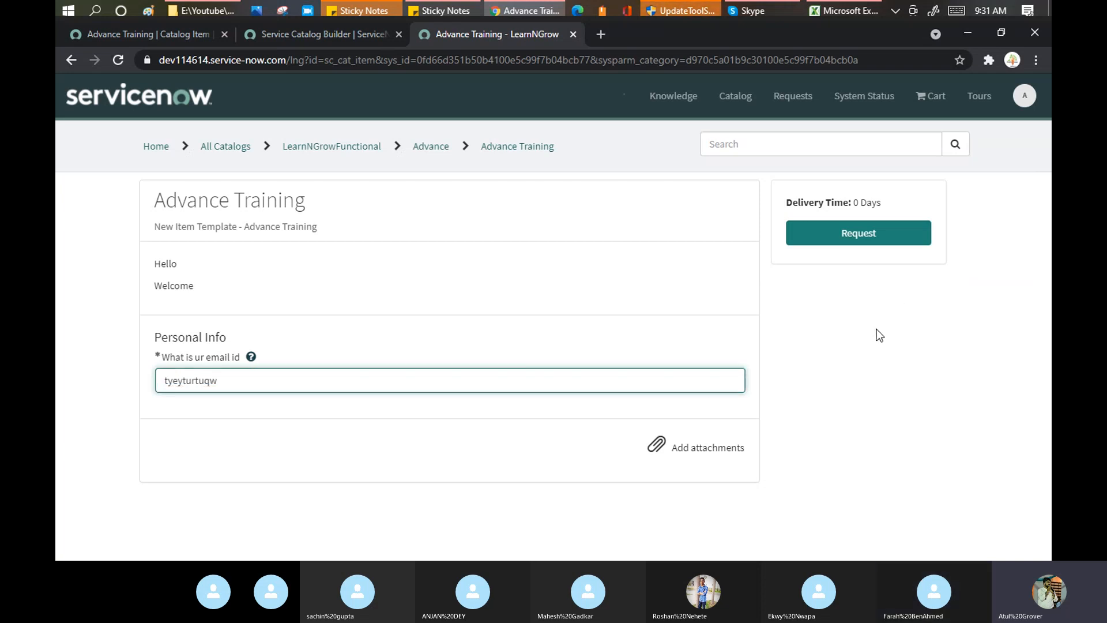
click(867, 247)
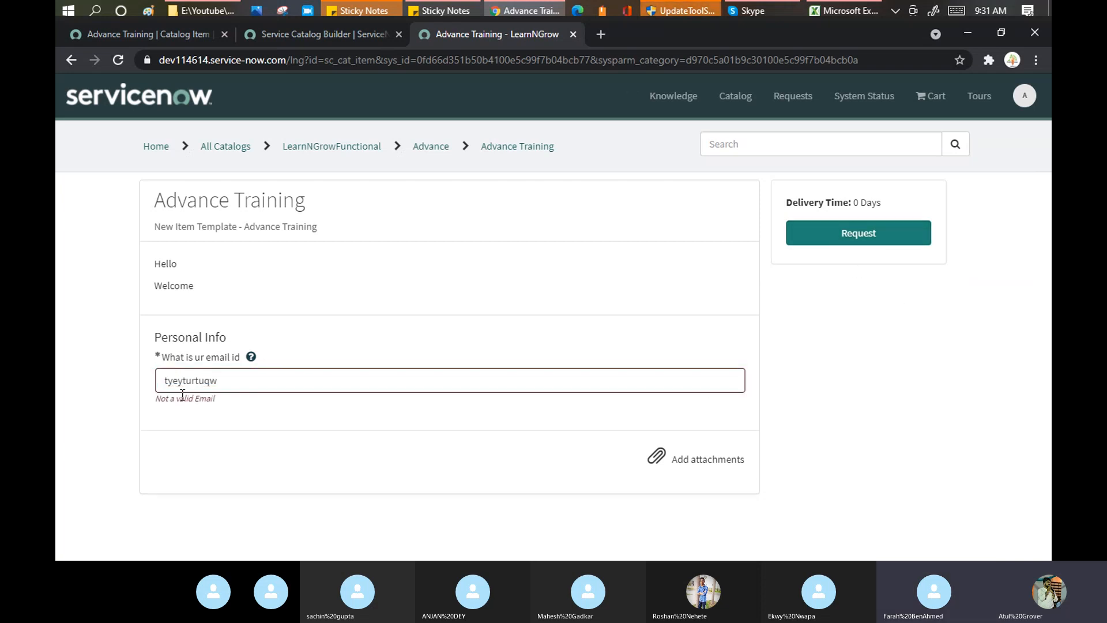
drag(216, 399, 155, 399)
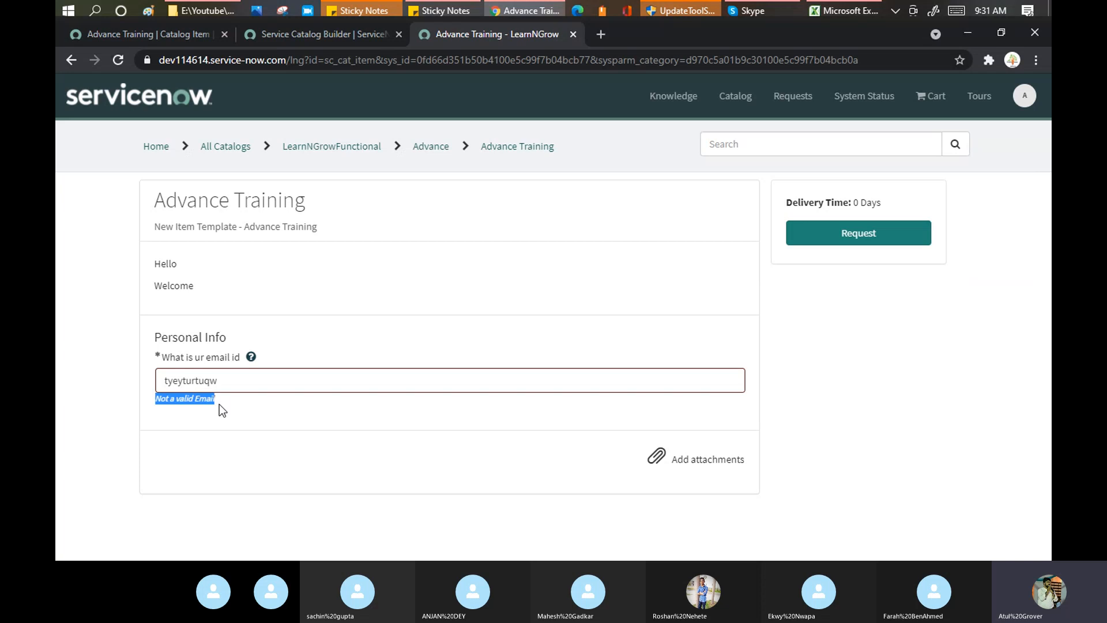
Replace it with a valid-format email address and submit the Advance Training request.
drag(225, 384, 147, 378)
text(a)
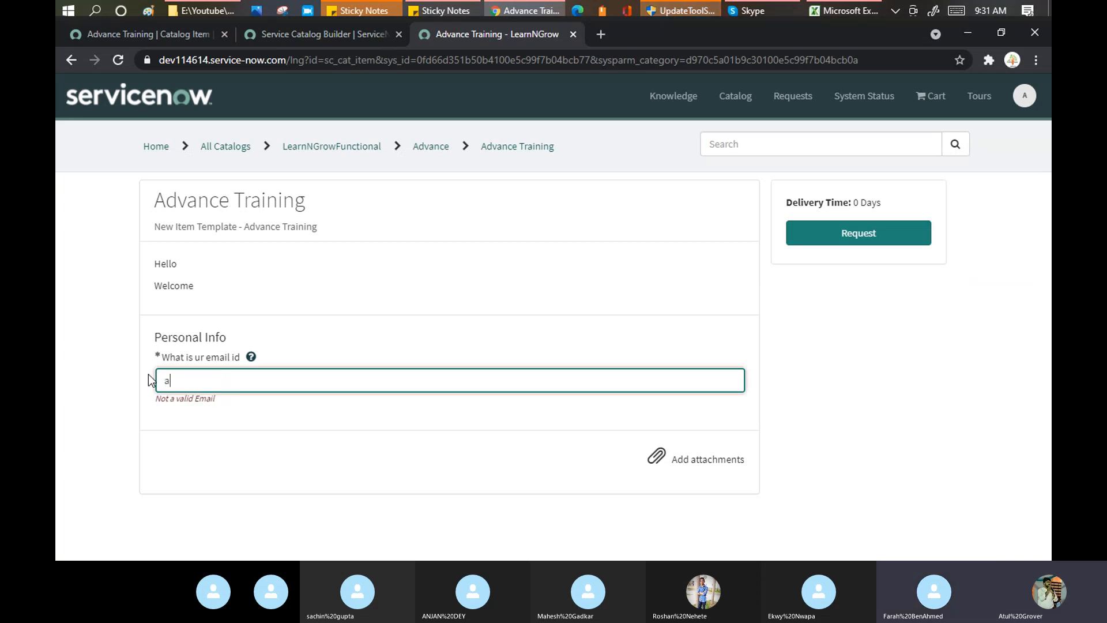
text(.b@c.com)
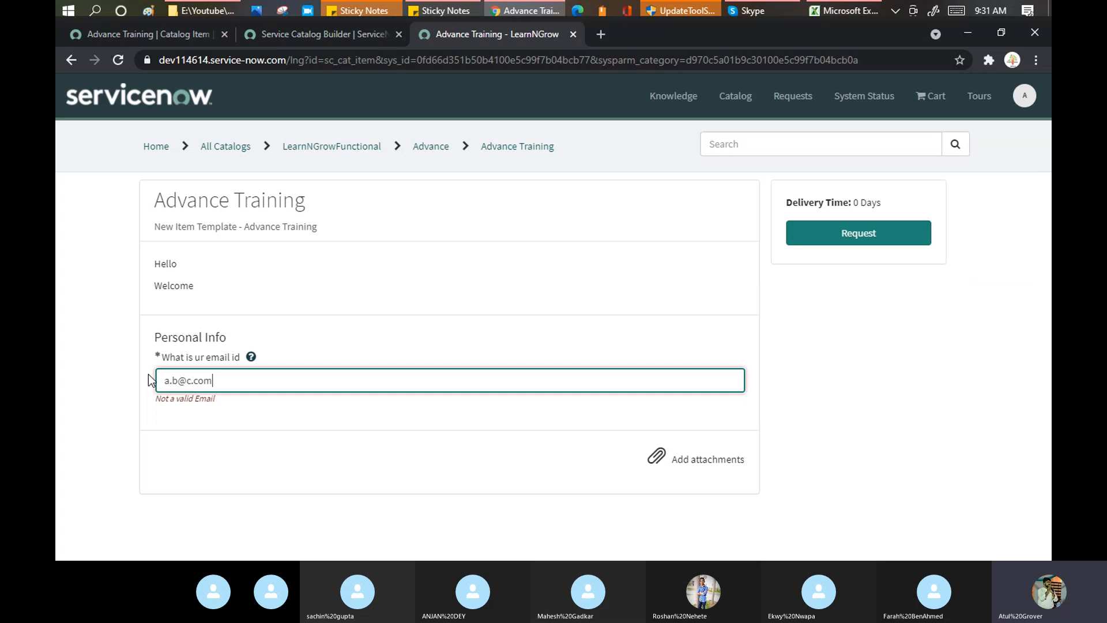
key(Tab)
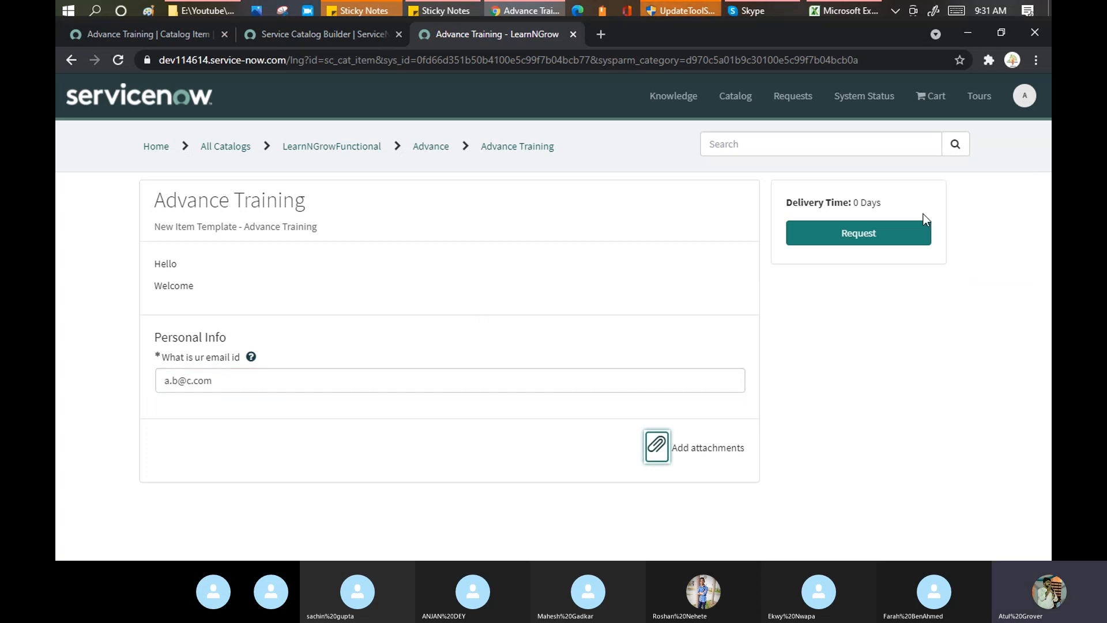
click(838, 247)
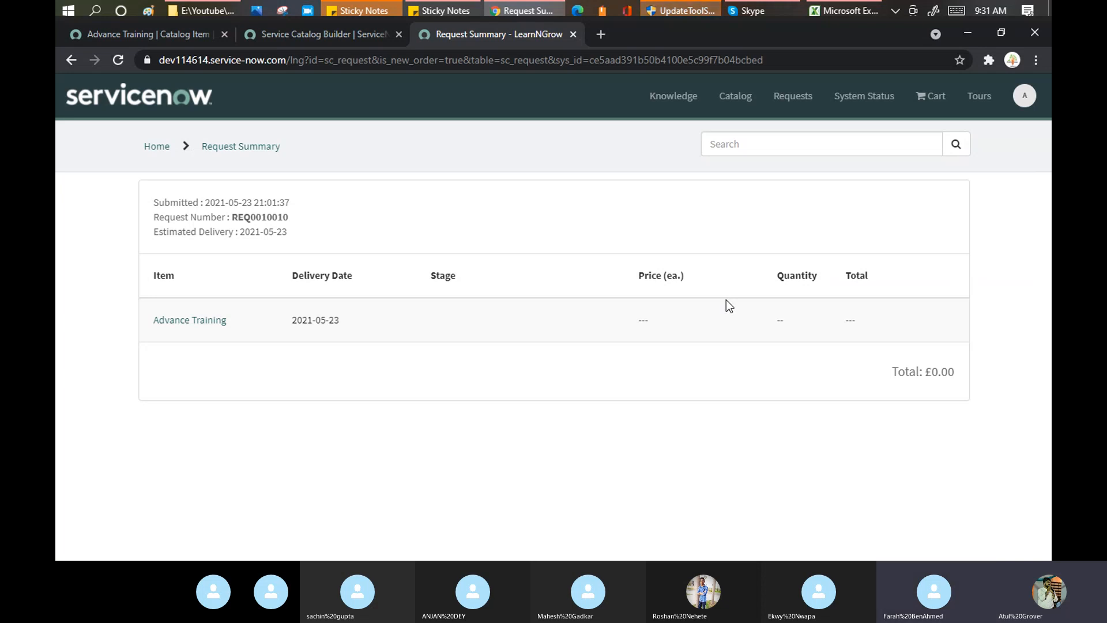
Flip between the catalog item templates list and the Advance Training record, then return to the Training Batch 3 Skype call.
click(308, 29)
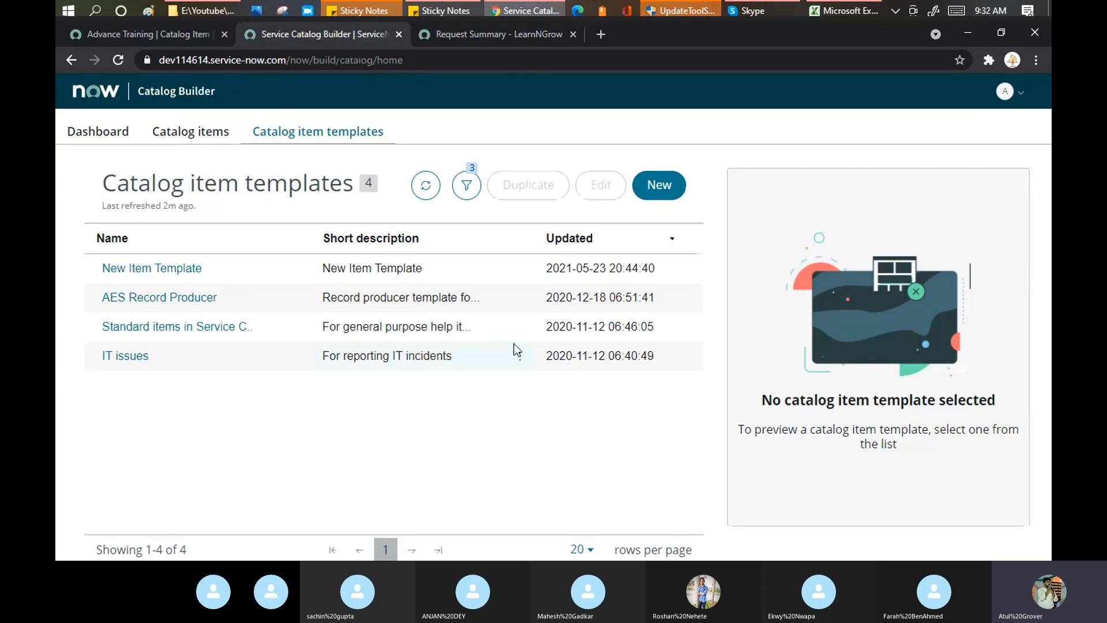
click(160, 36)
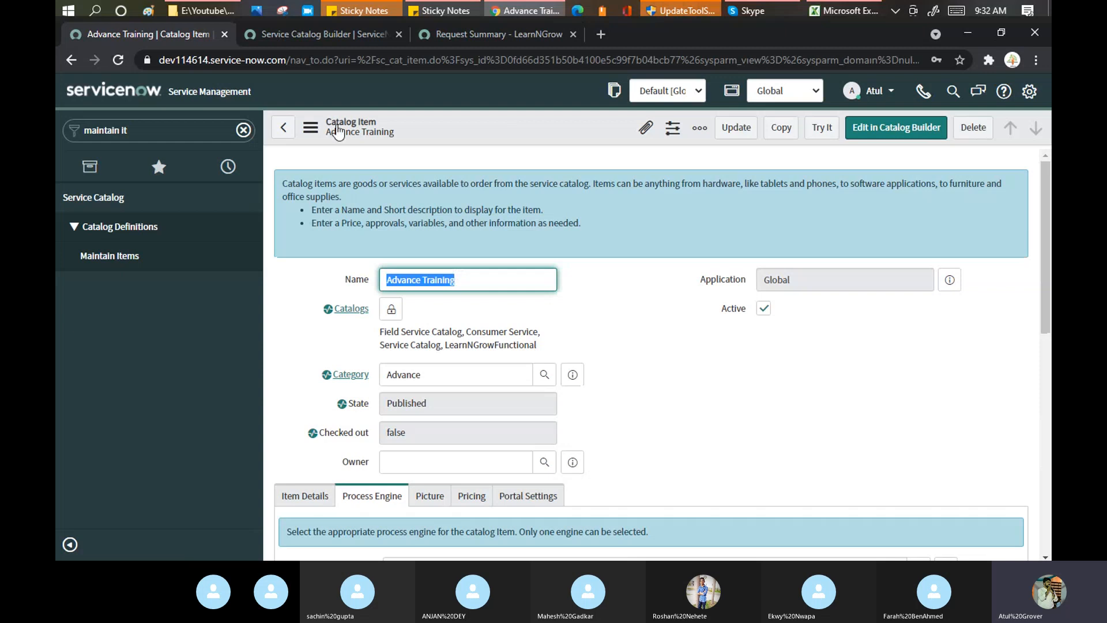
click(296, 33)
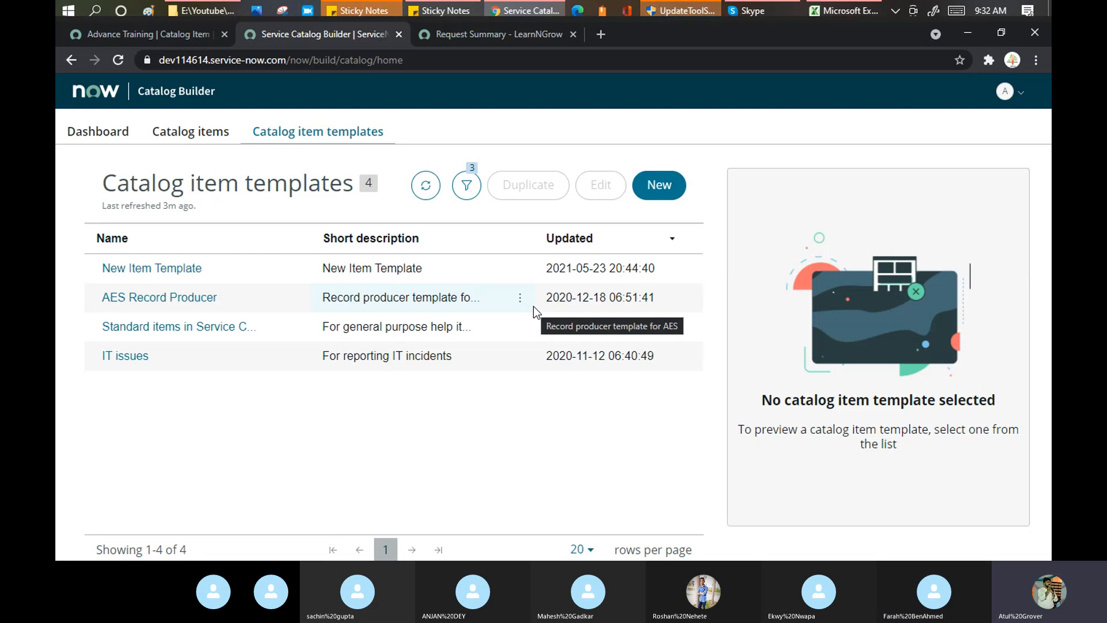
click(767, 7)
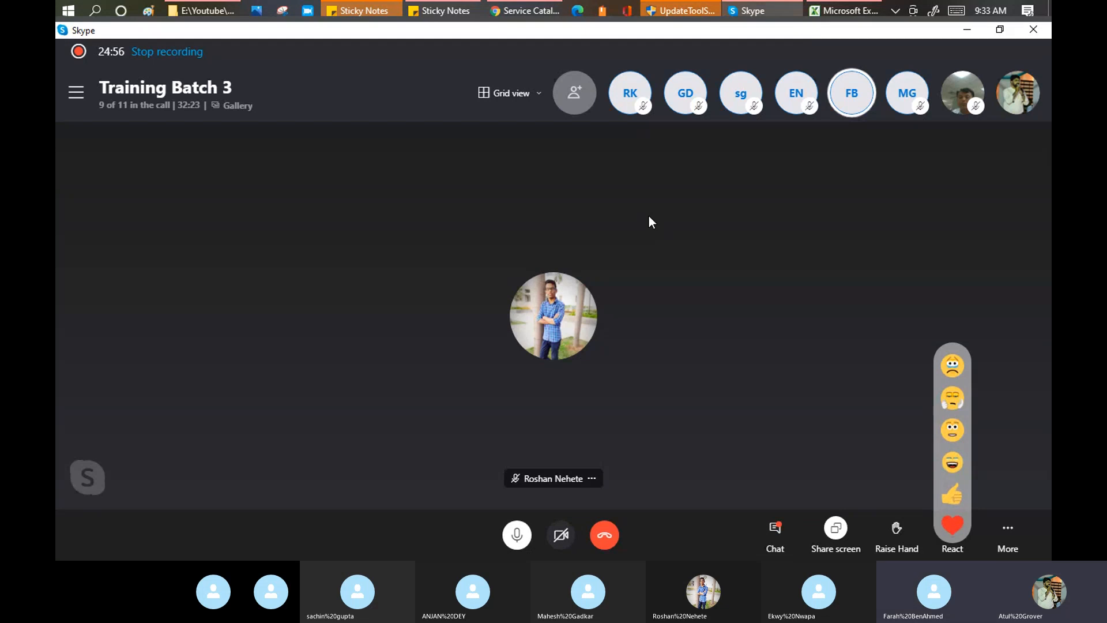
Bring the training agenda spreadsheet forward and review the A18 and A19 topics.
mouse_move(830, 12)
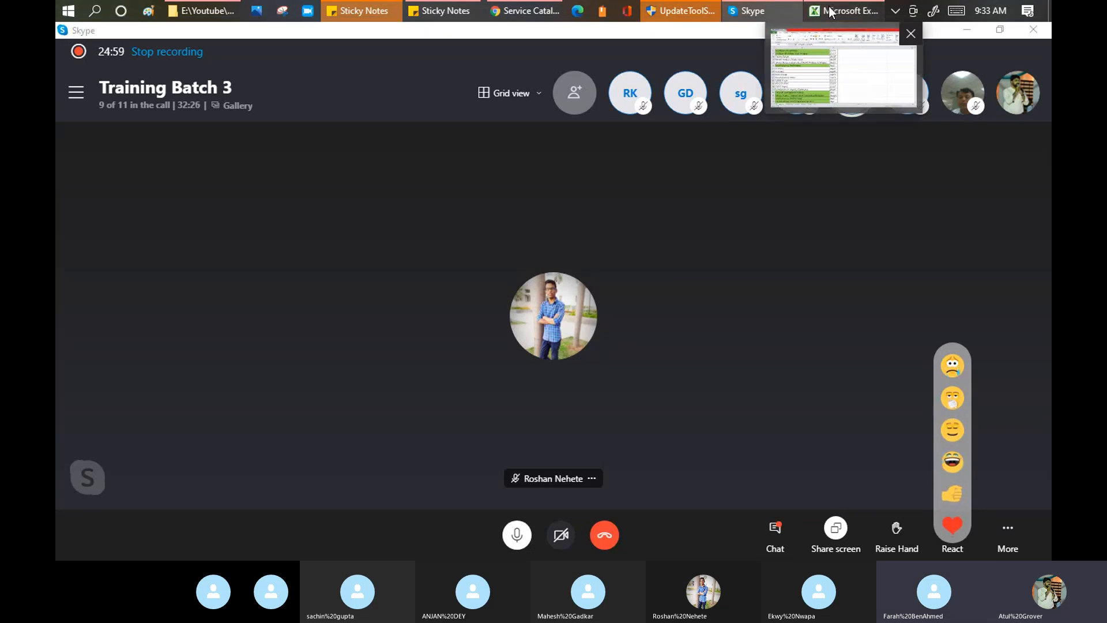
click(831, 12)
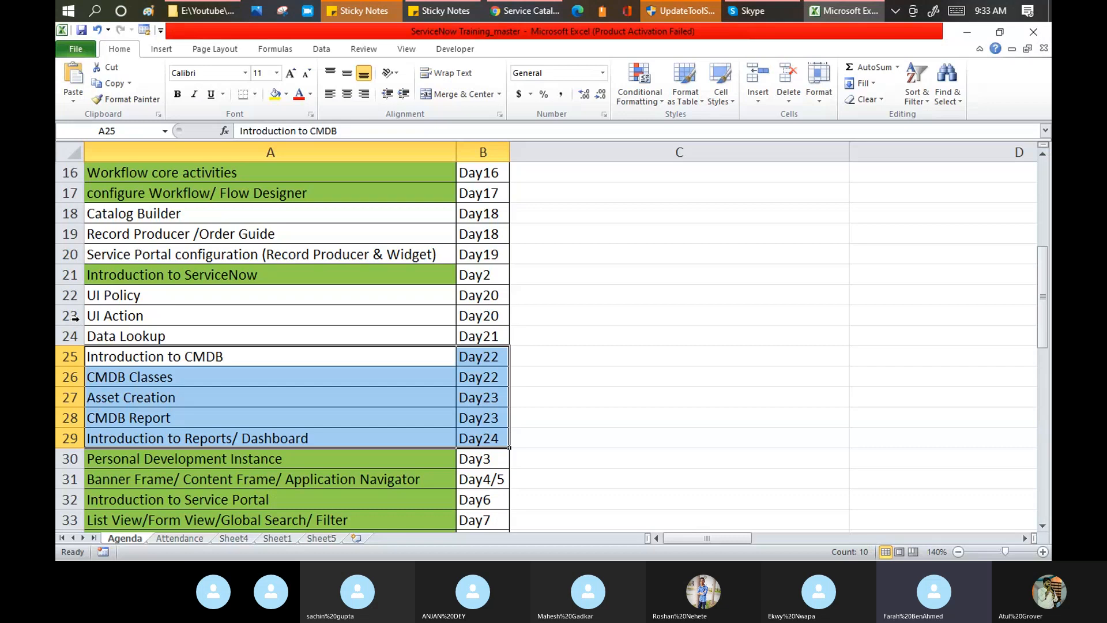
click(199, 215)
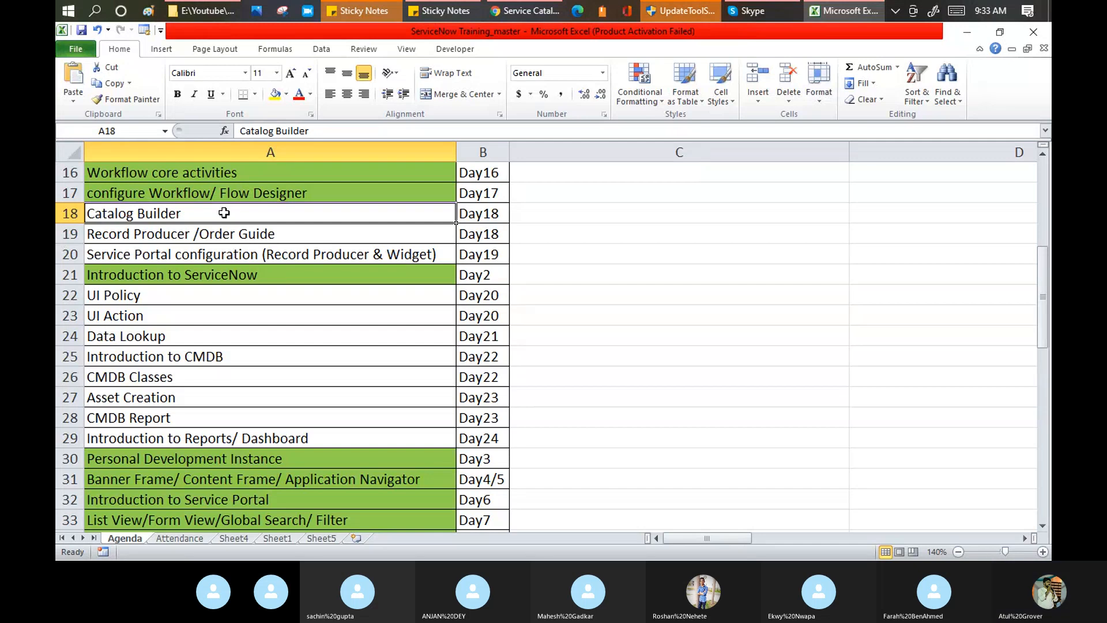
click(226, 234)
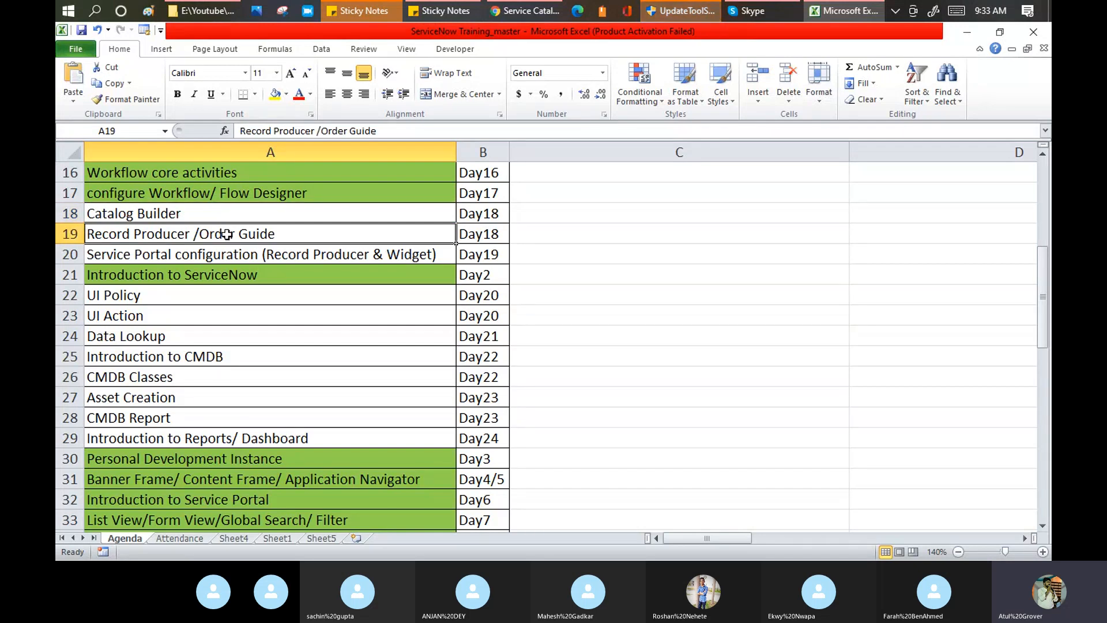
key(ctrl+Home)
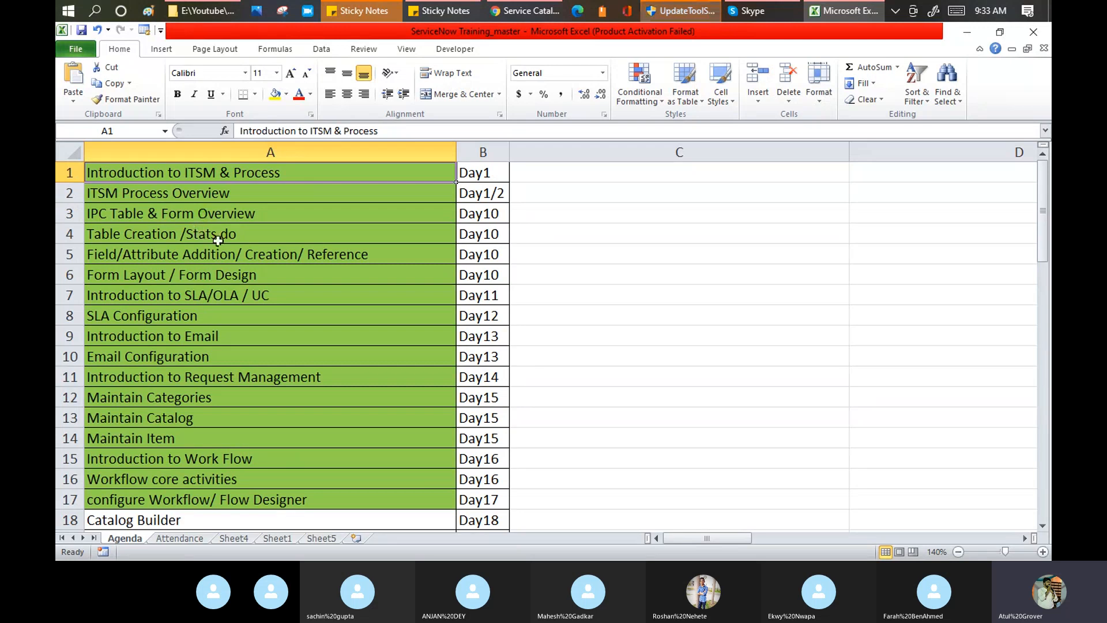
scroll(218, 240, down, 4)
Change A19 to 'Record Producer & Order Guide' and return to the Catalog Builder page.
double_click(199, 294)
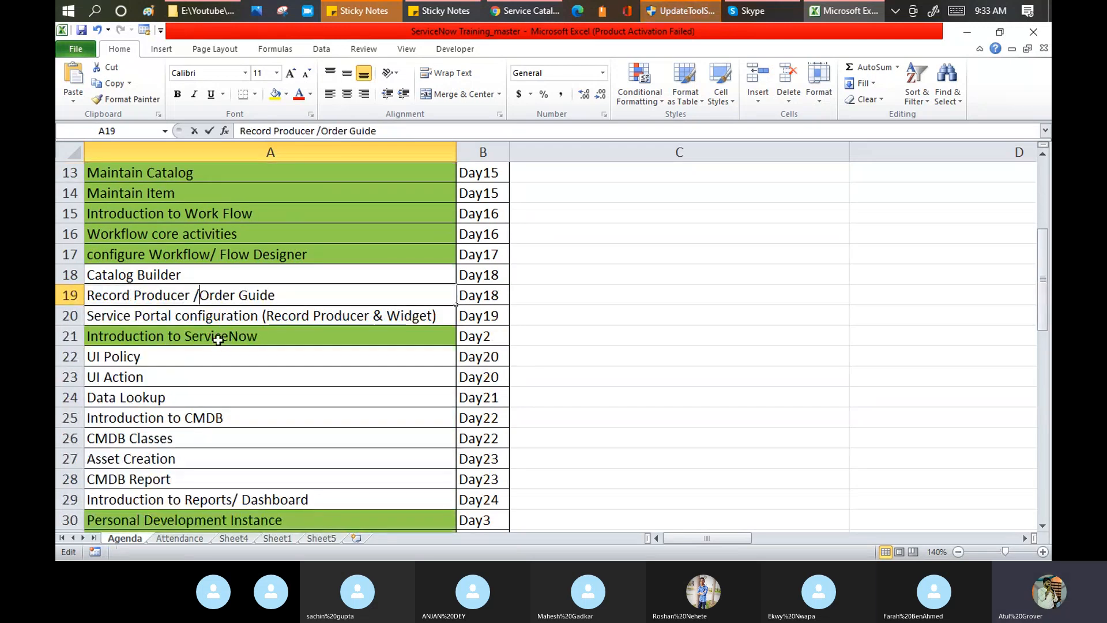
key(BackSpace)
text(&)
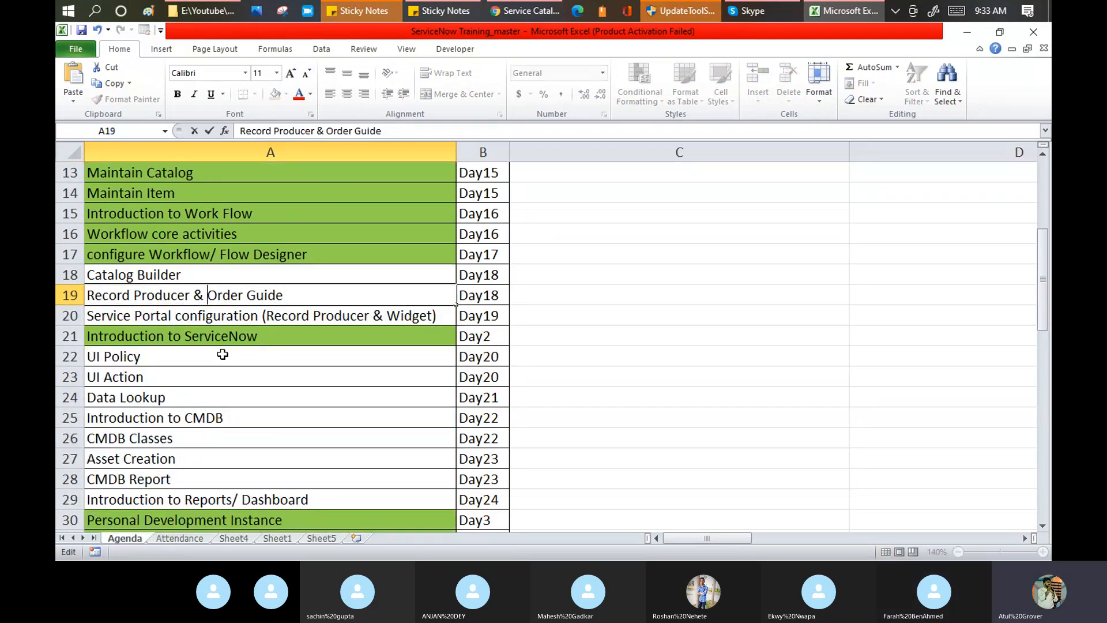
click(628, 270)
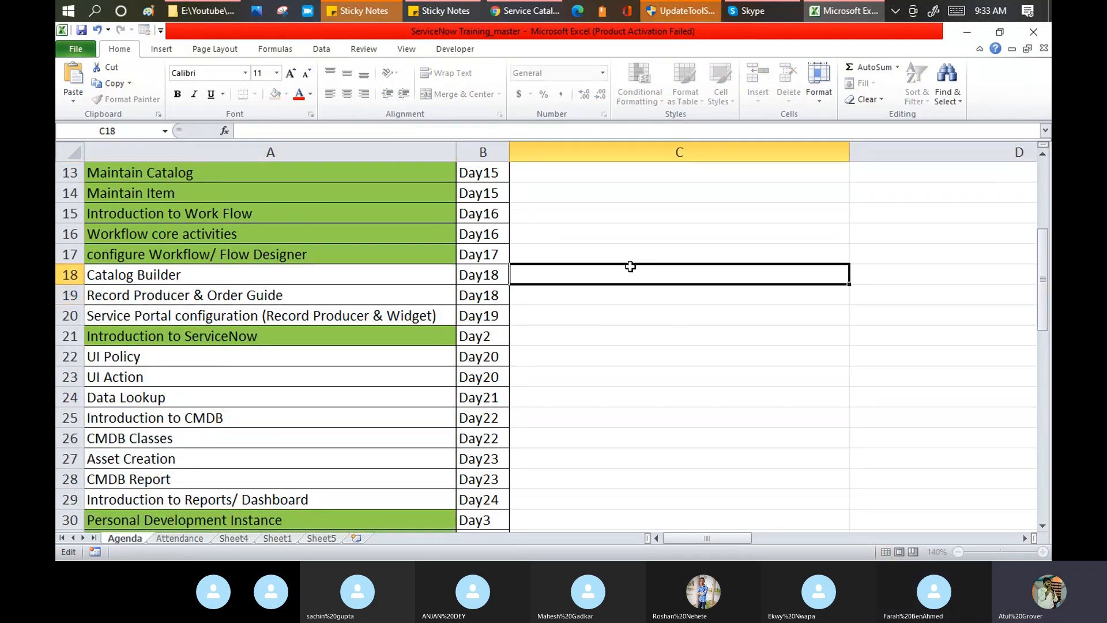
click(531, 13)
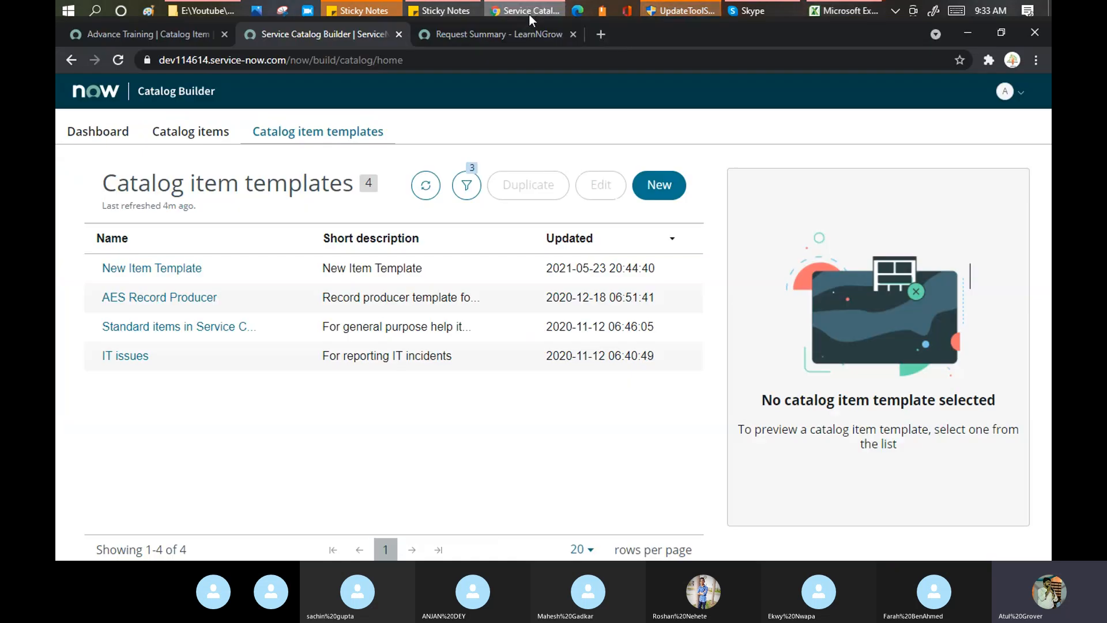
Search Google for 'order guide servicenow' and highlight the top result's order guide definition.
click(606, 34)
text(order gy)
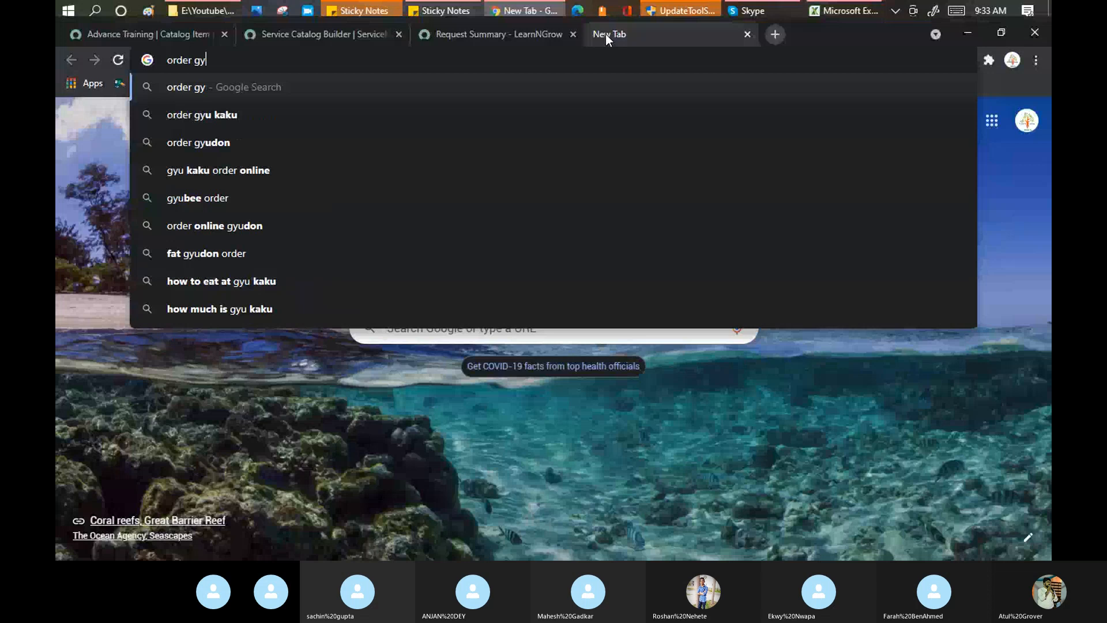
key(BackSpace)
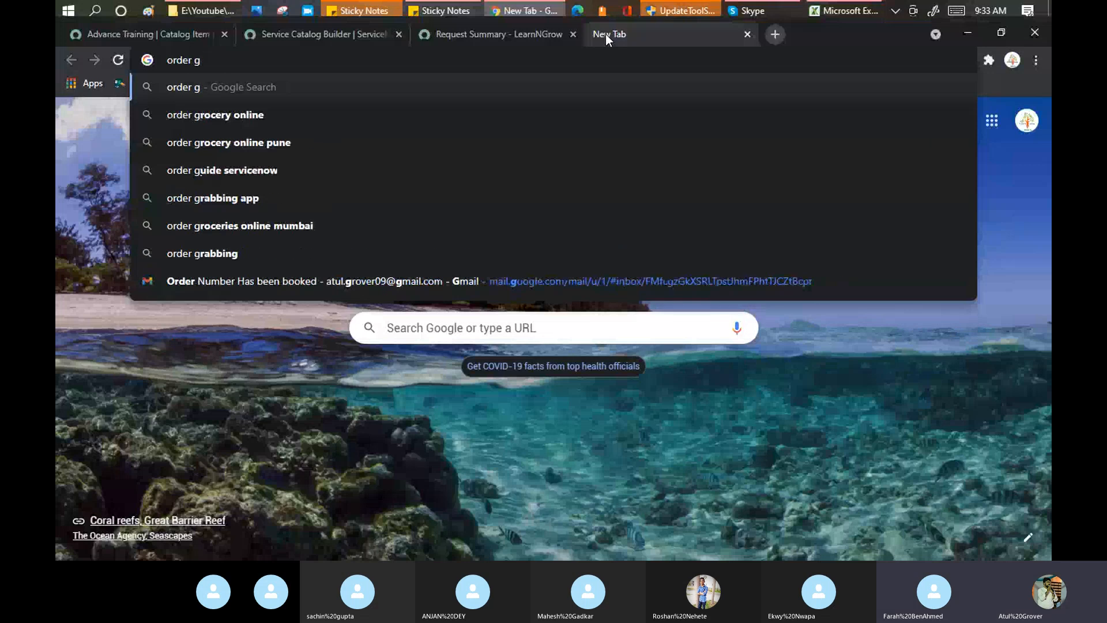
text(uide)
key(Return)
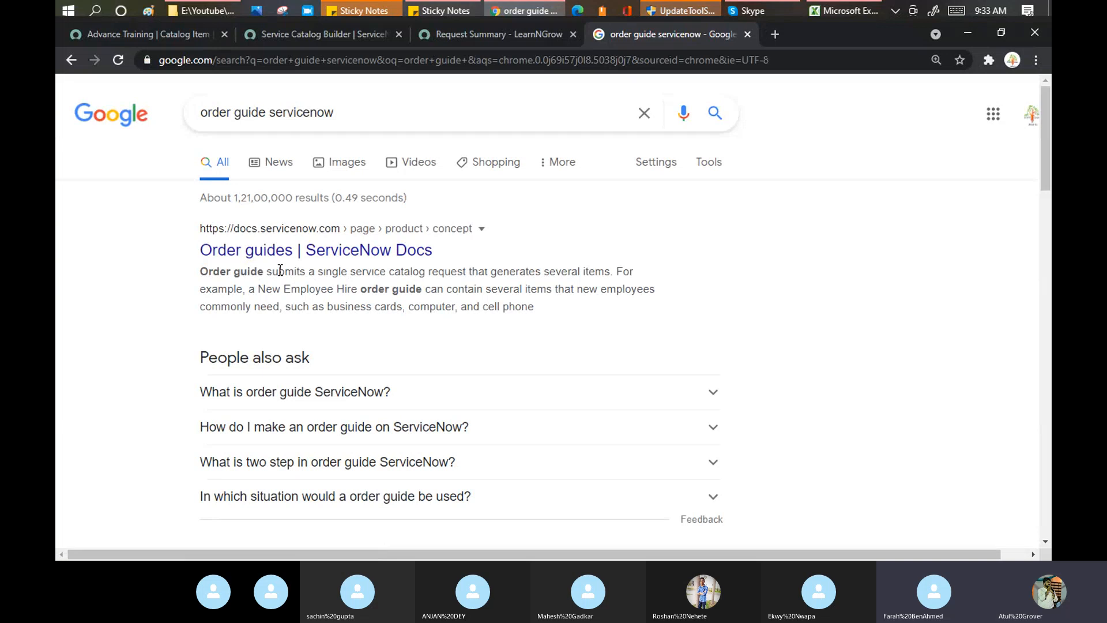
drag(279, 272, 615, 273)
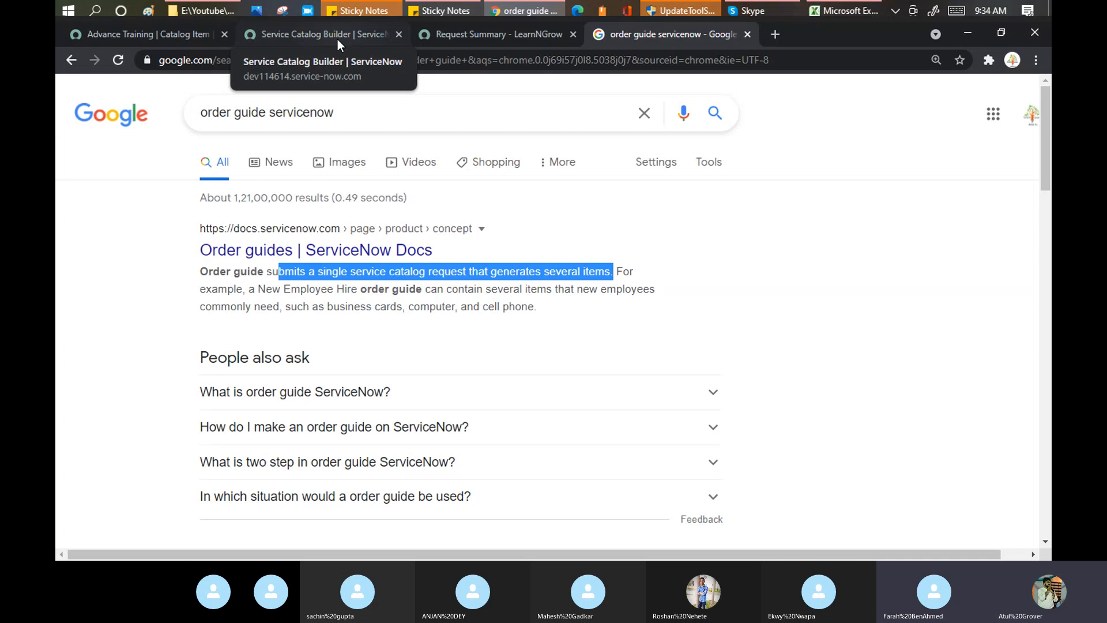
From the request summary, browse the portal catalog, add an Apple iPad 3, and go back to Hardware.
click(482, 33)
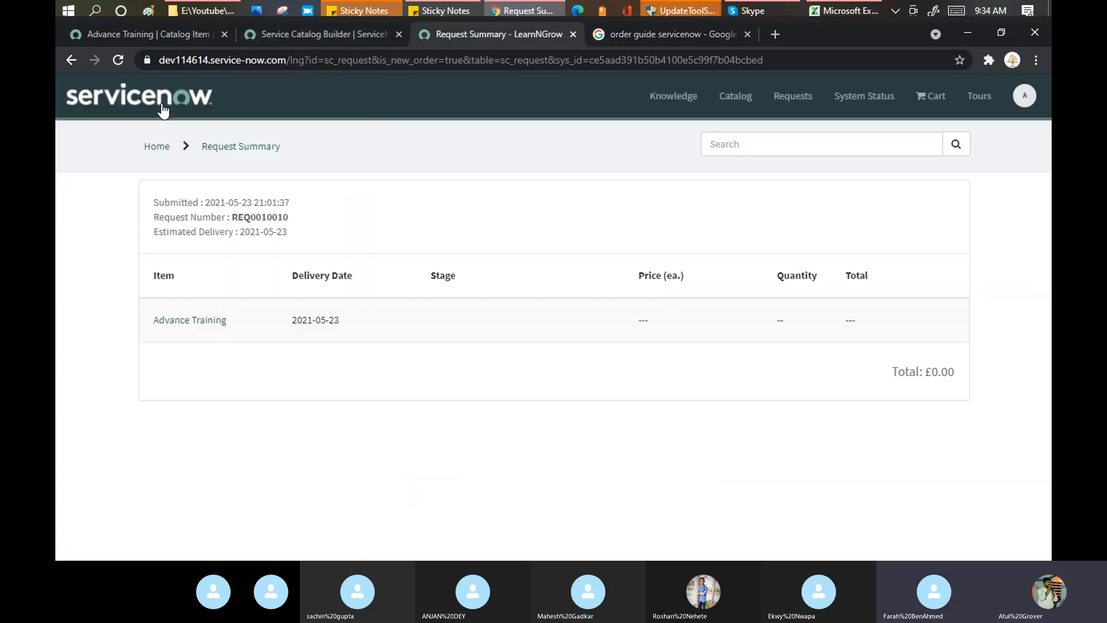
click(155, 149)
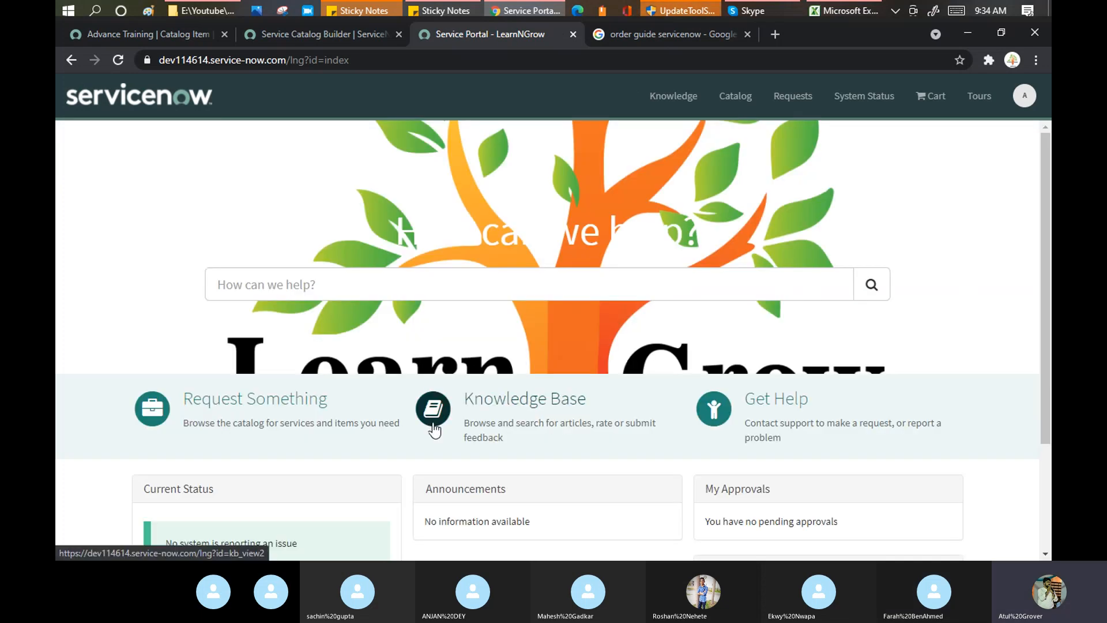
click(248, 410)
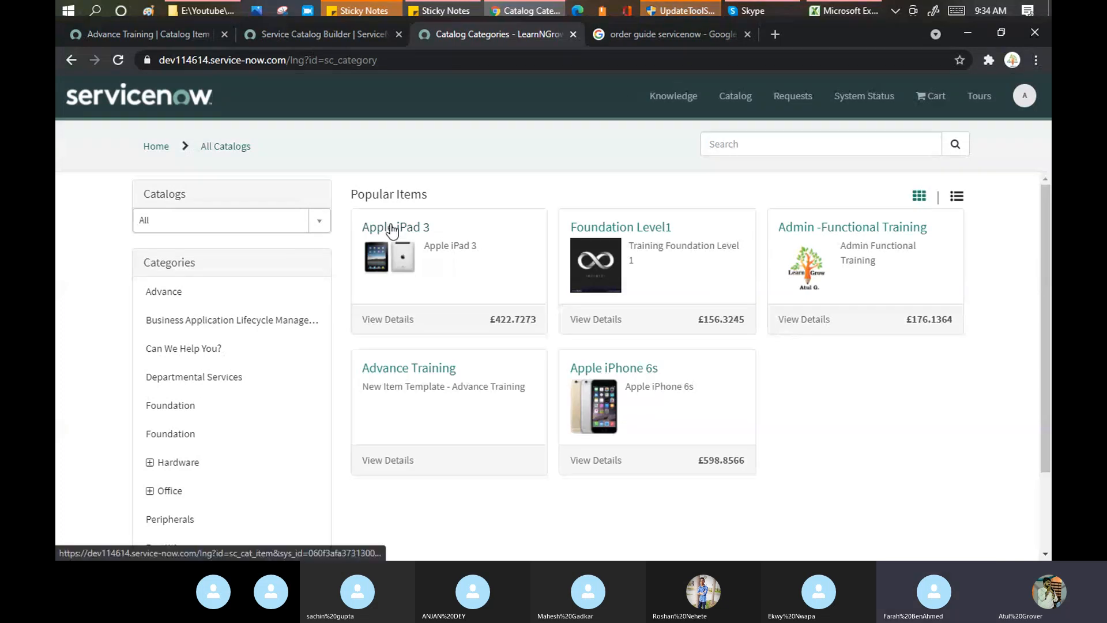
click(398, 243)
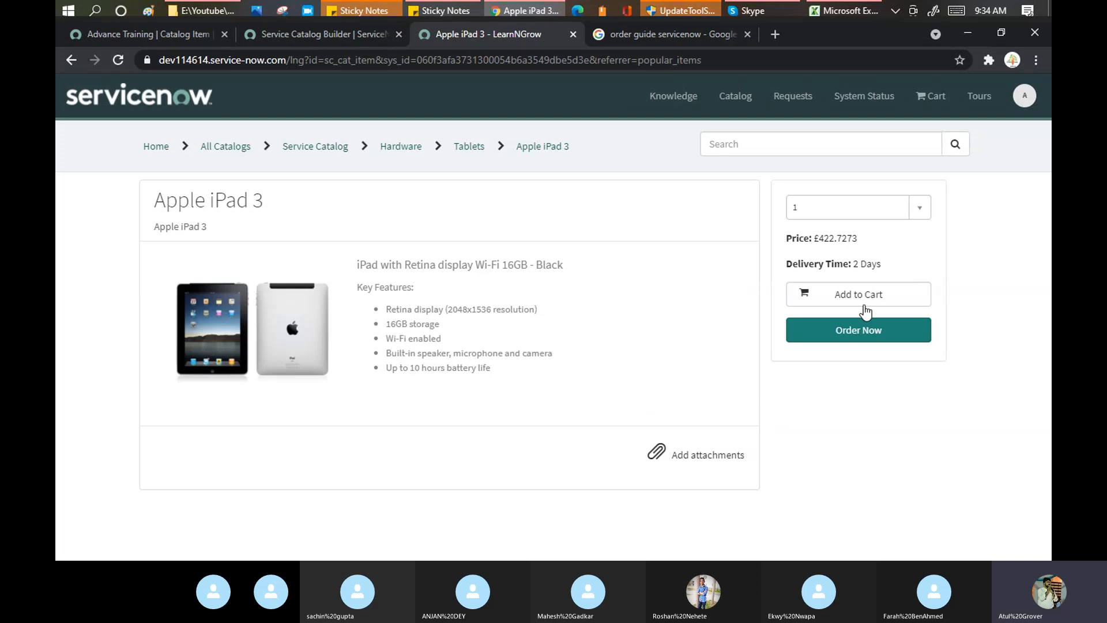
click(865, 292)
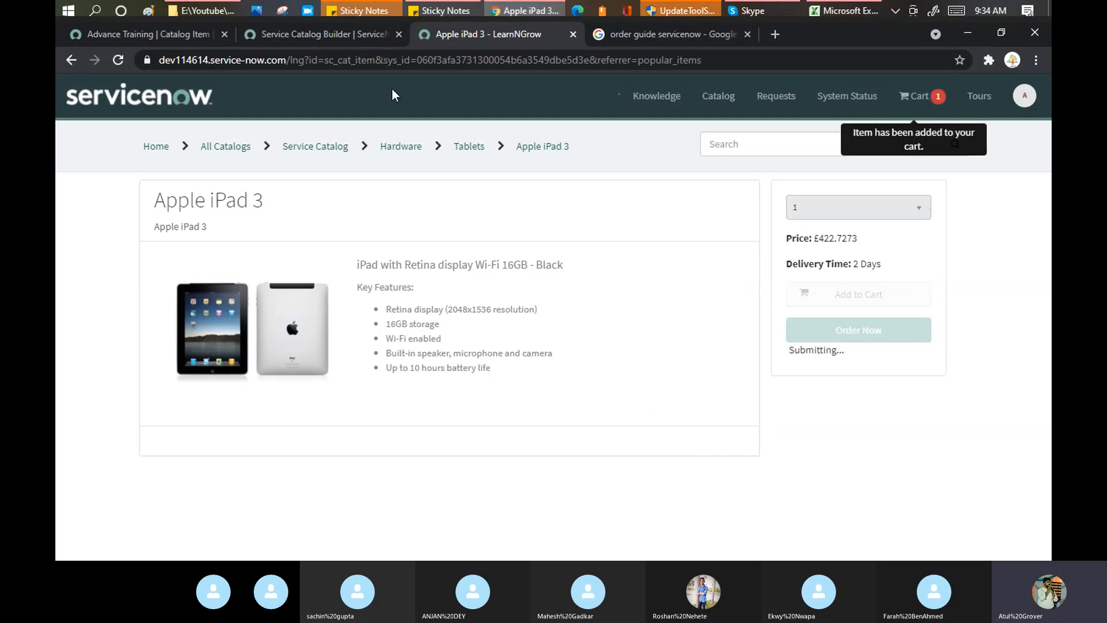
click(420, 154)
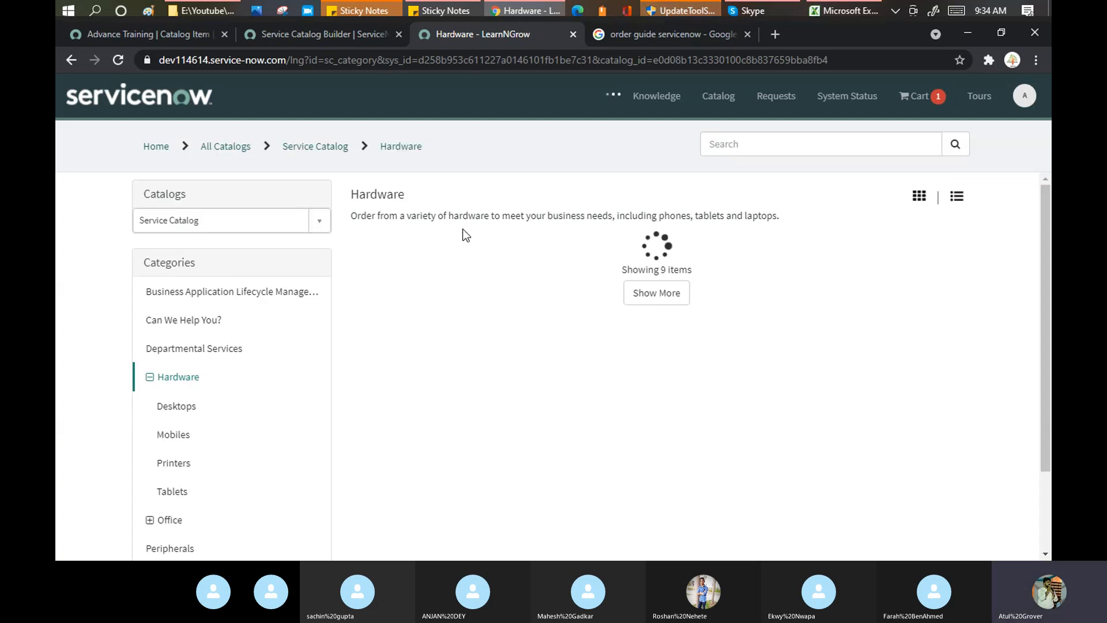
Add two Brother Network-Ready Color Laser Printers to the cart.
click(668, 250)
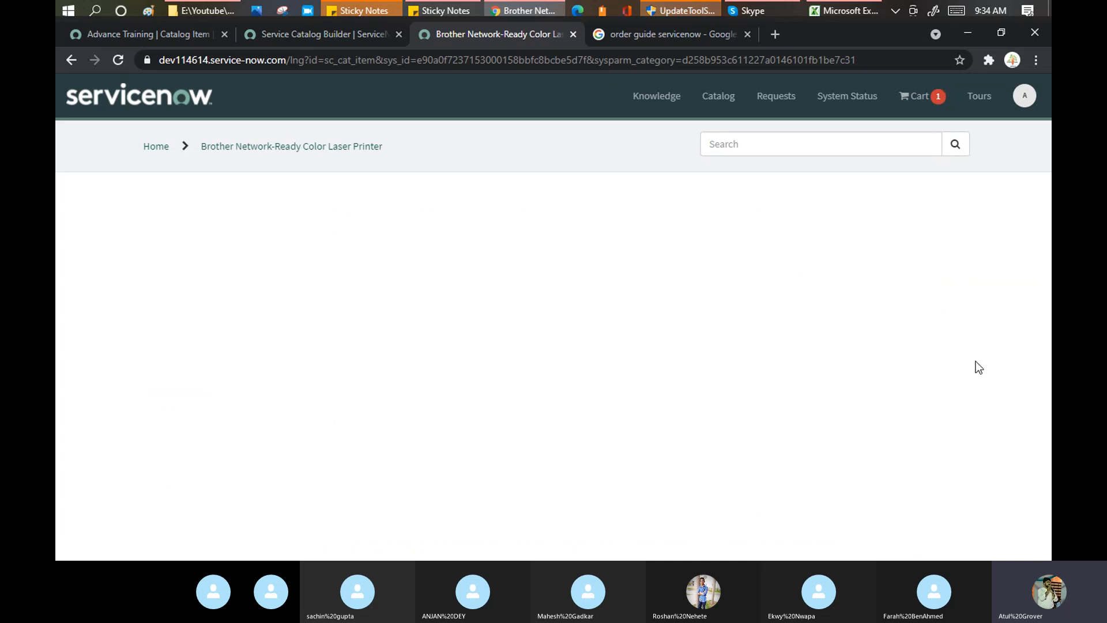
click(860, 302)
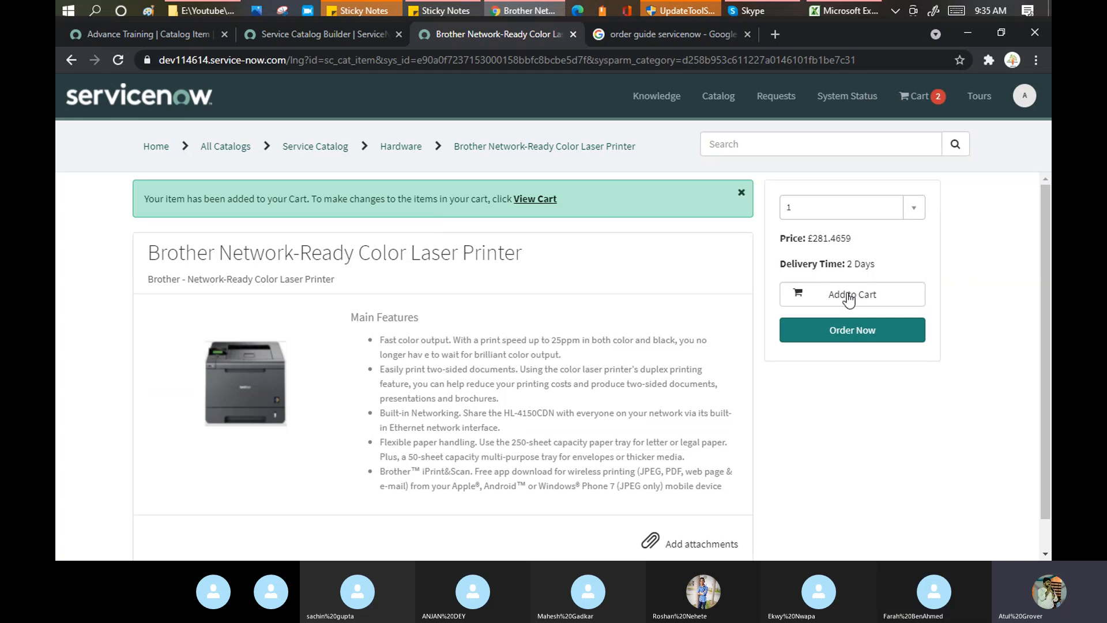
click(874, 294)
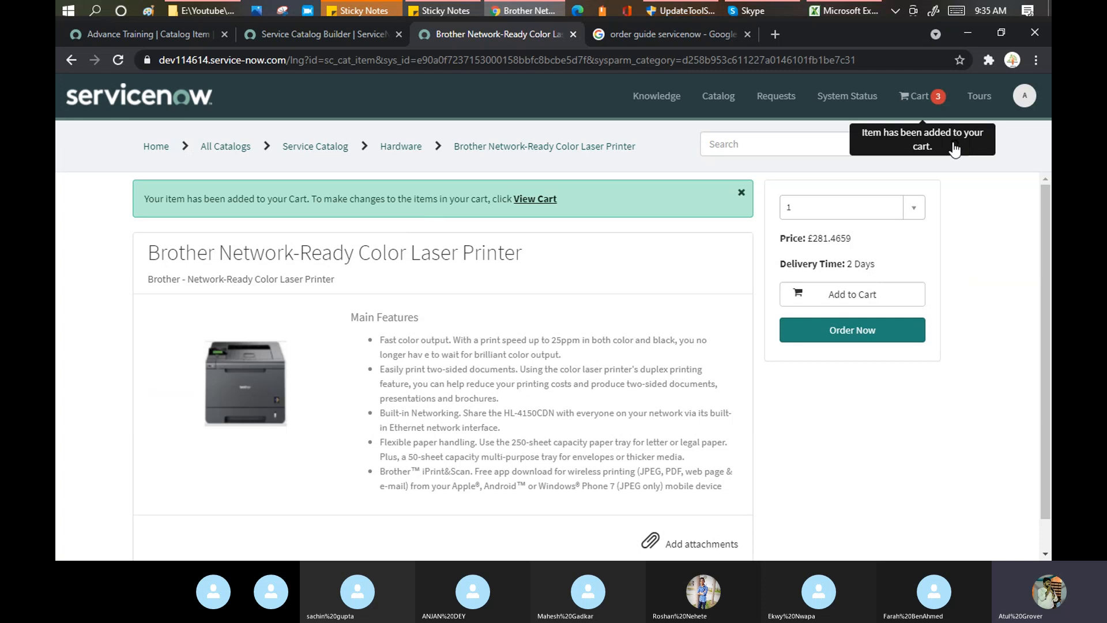
Check out the cart, submitting the printers and iPad as request REQ0010011.
click(920, 101)
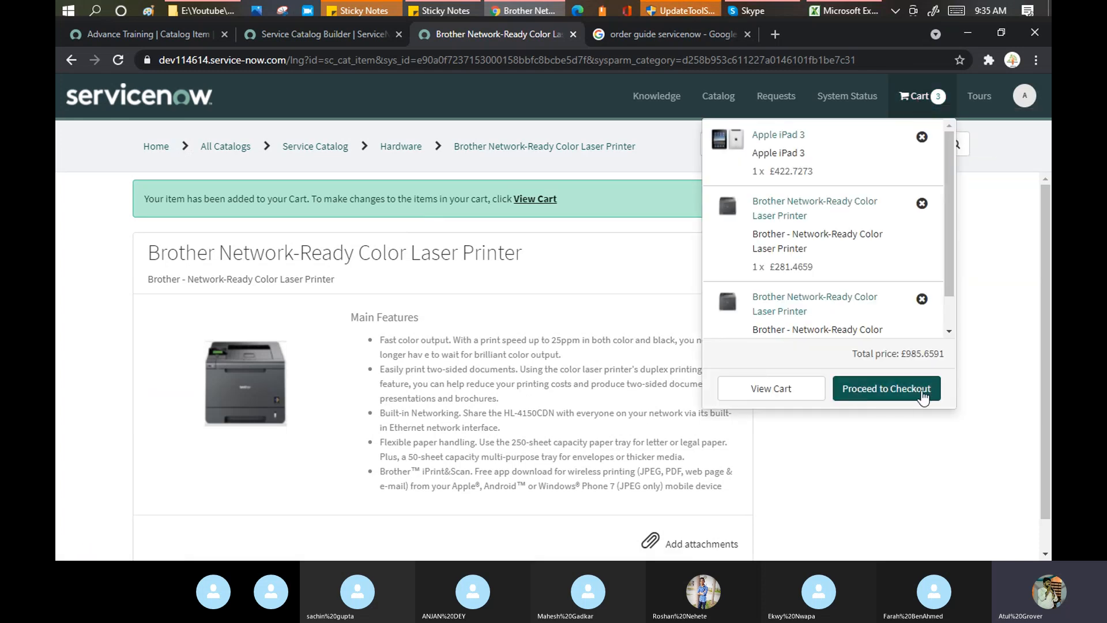
click(904, 397)
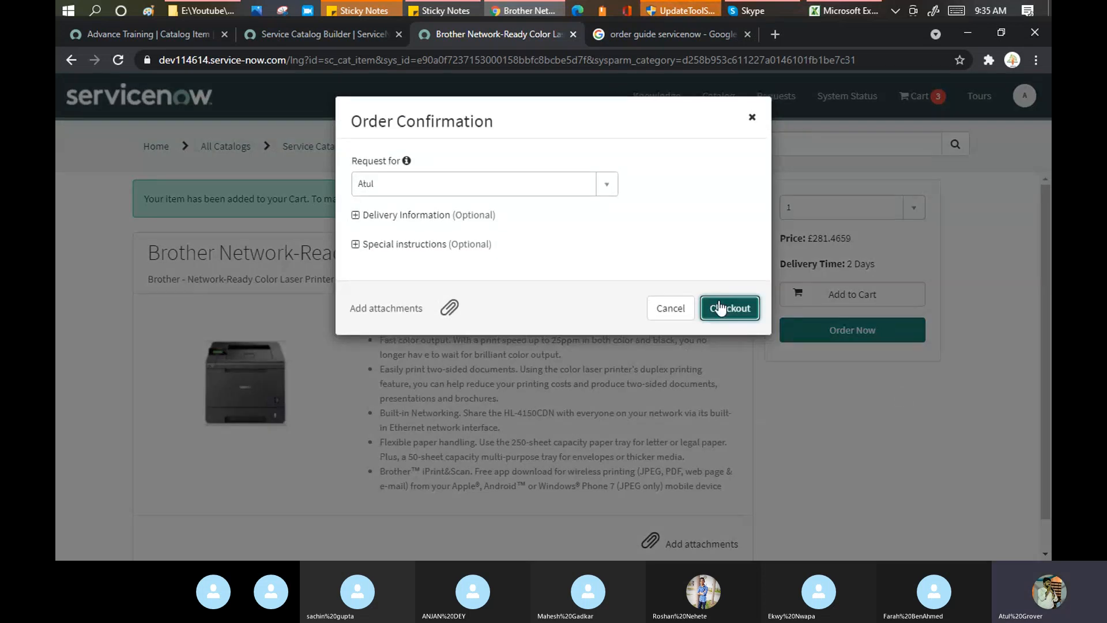
click(720, 306)
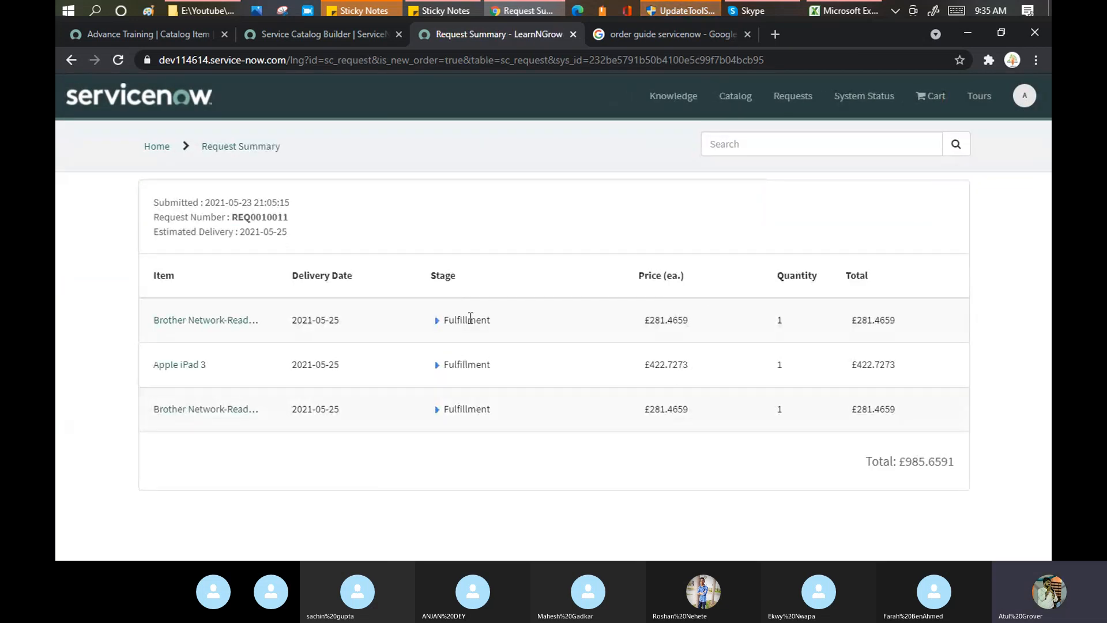
Copy REQ0010011, find it through the back-end Global Search, and scroll to its requested items.
drag(256, 218, 253, 218)
double_click(256, 218)
key(ctrl+c)
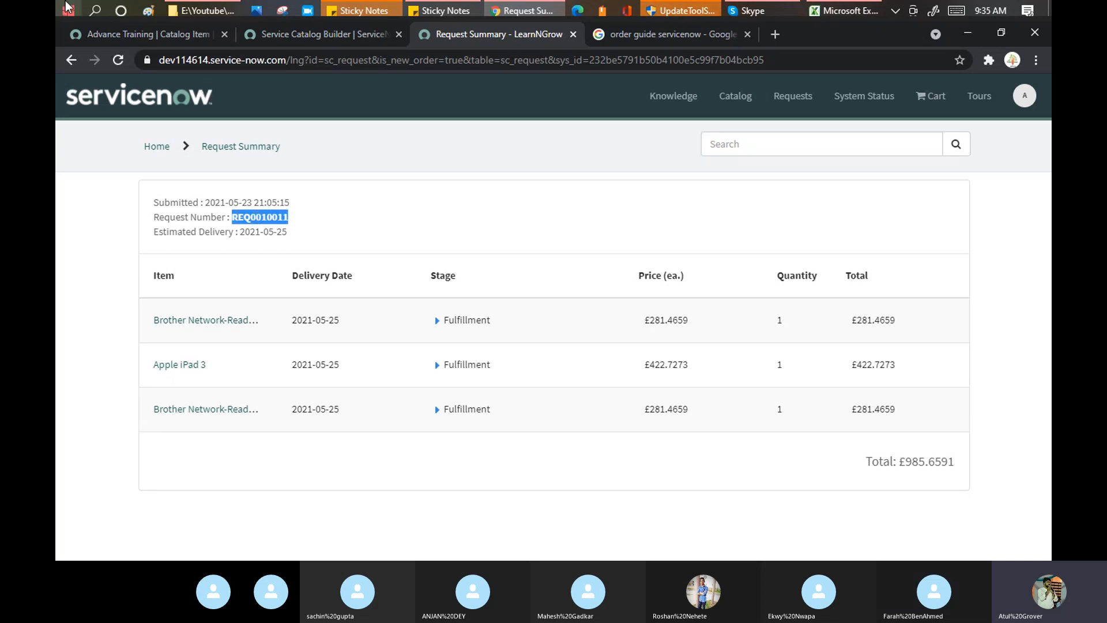
click(116, 34)
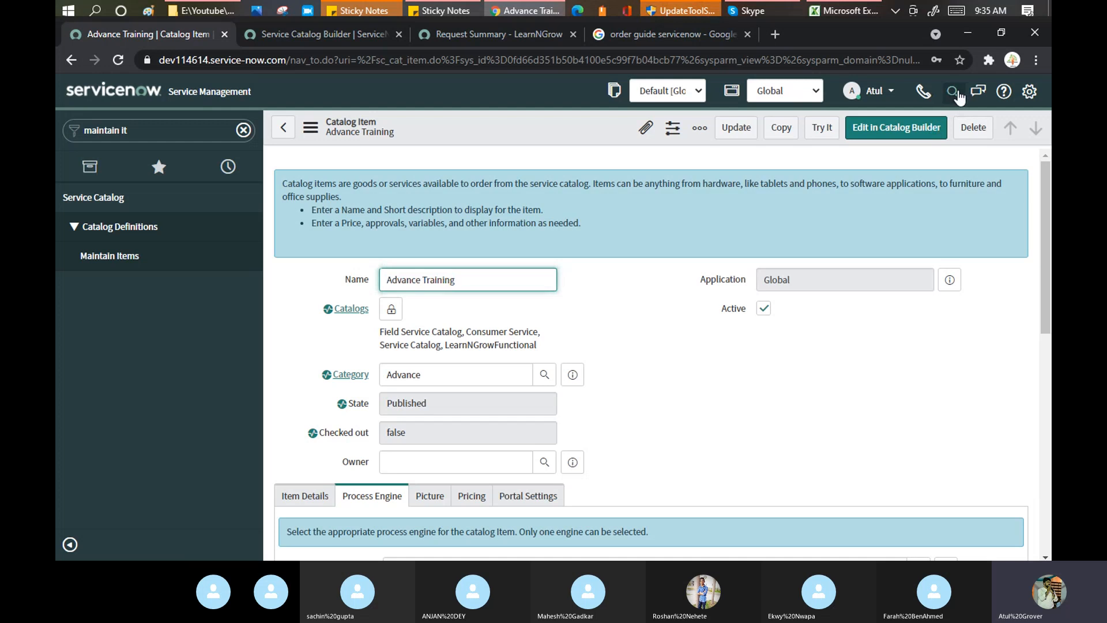
click(957, 94)
key(ctrl+v)
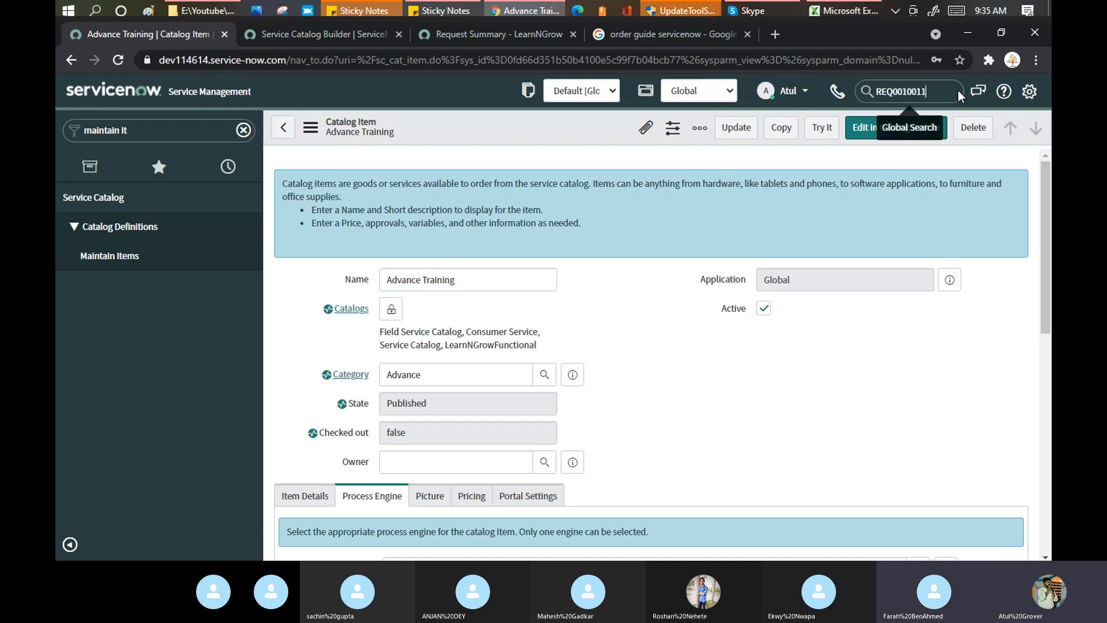
key(Return)
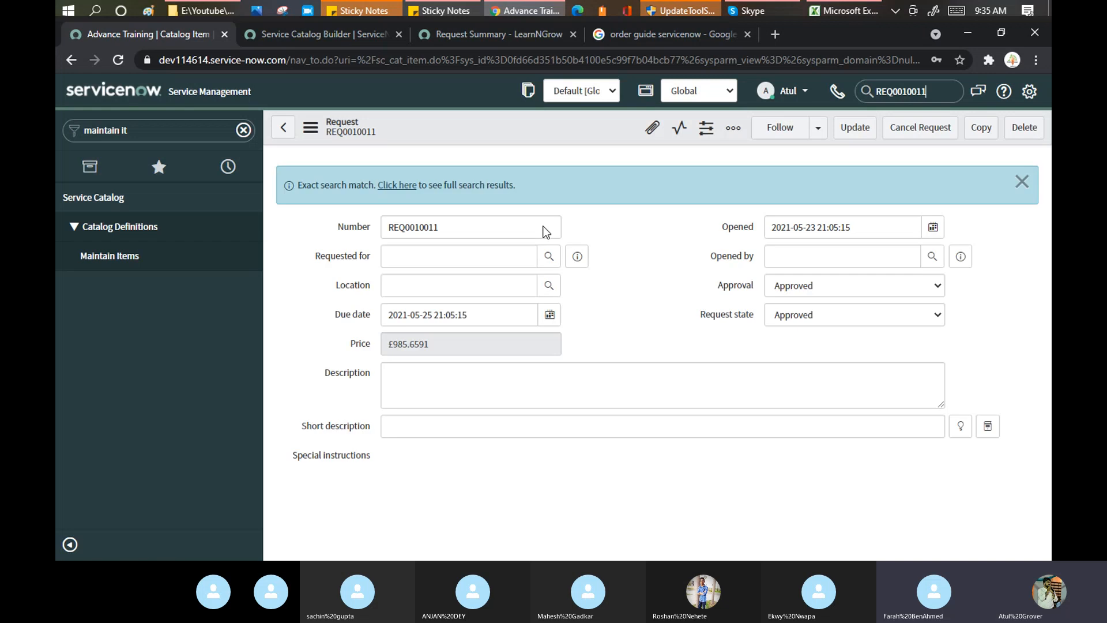
scroll(641, 268, down, 5)
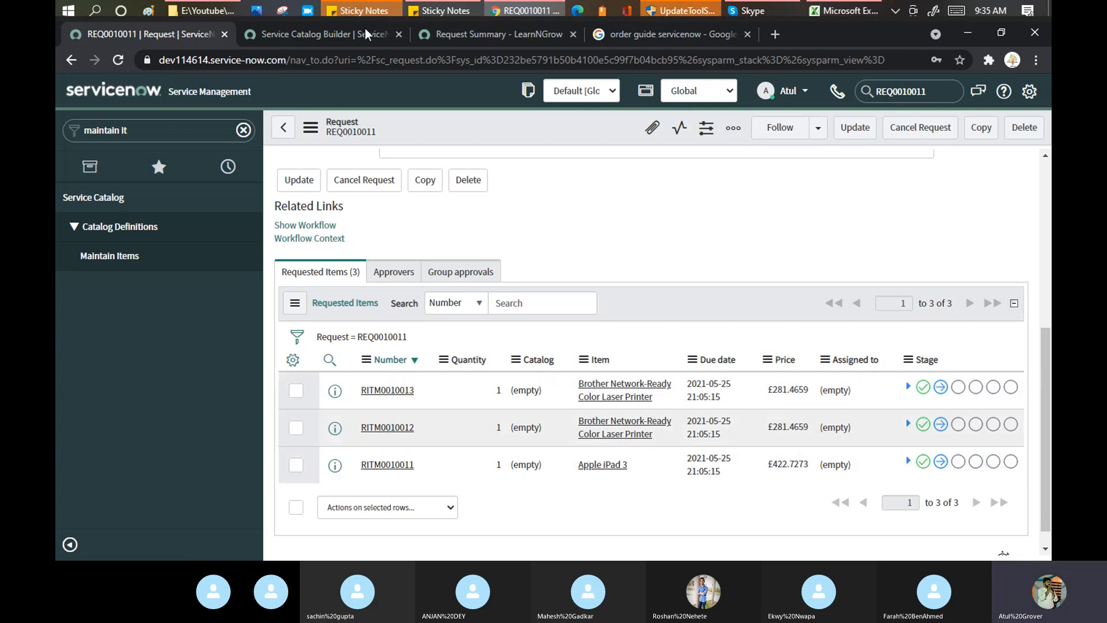
In the search results, highlight the navigation path to Order Guides under 'Create an order guide'.
click(631, 36)
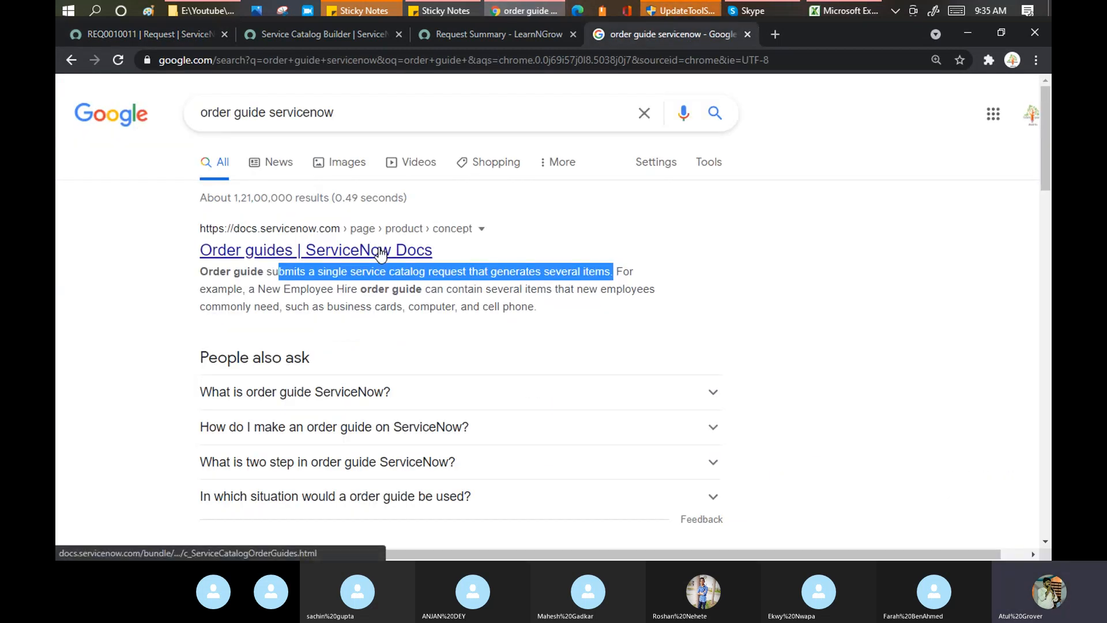
scroll(381, 254, down, 5)
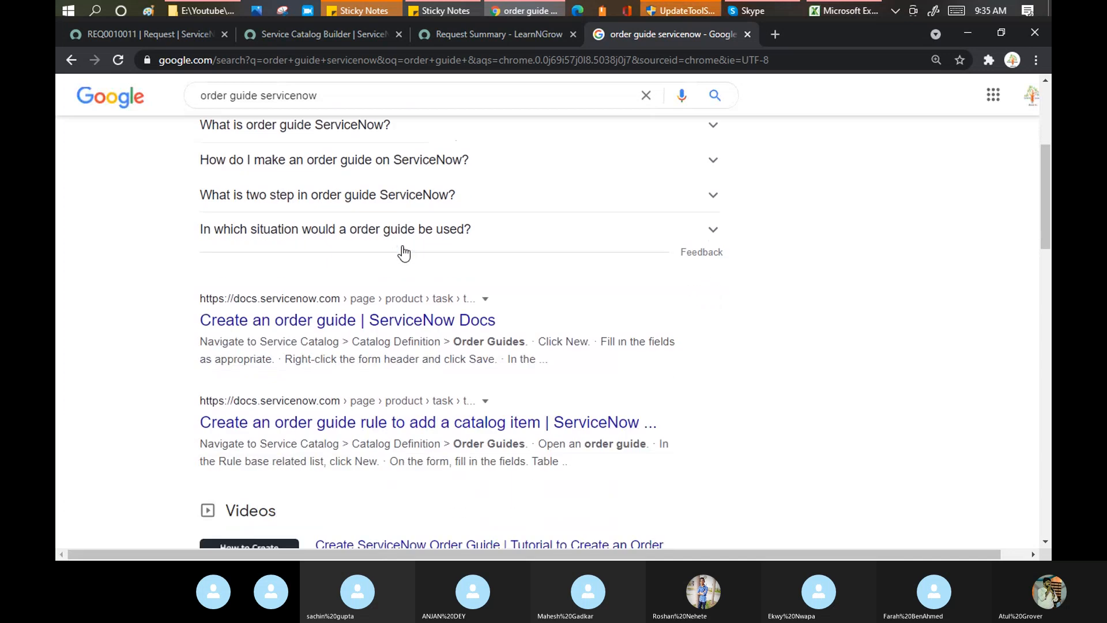
scroll(404, 253, down, 2)
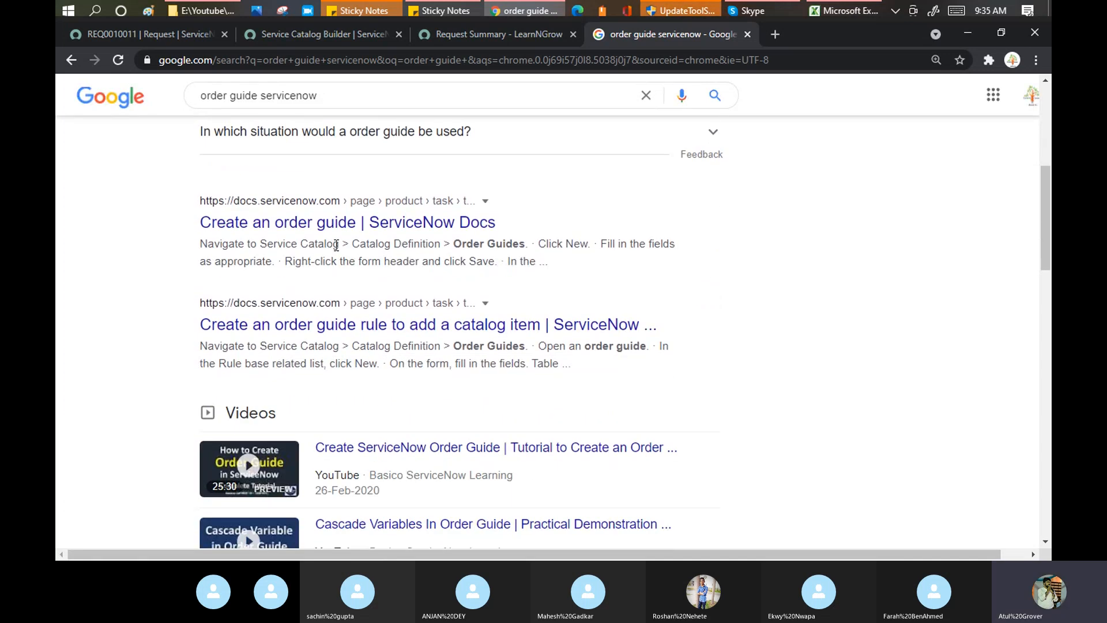
drag(338, 244, 527, 243)
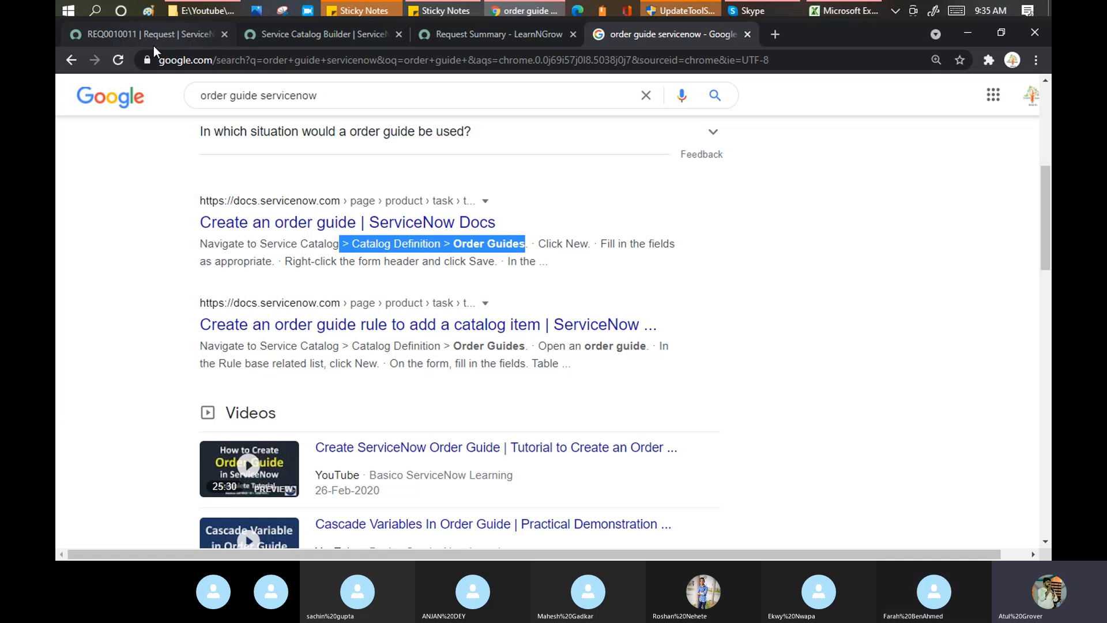
Filter ServiceNow's application navigator by 'order'.
click(144, 31)
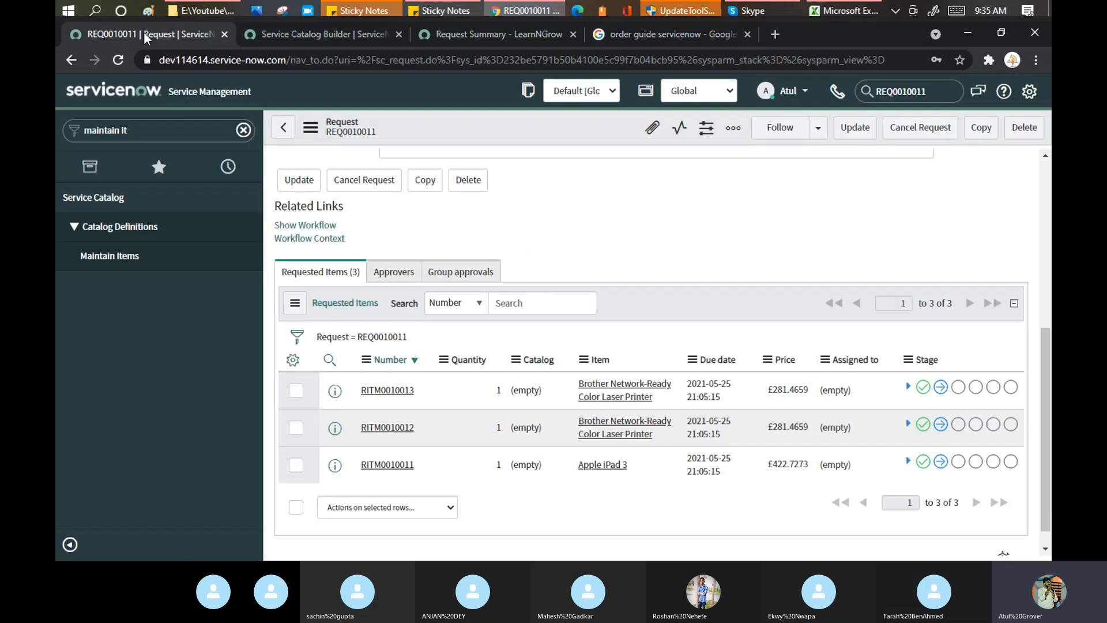
click(155, 134)
text(order)
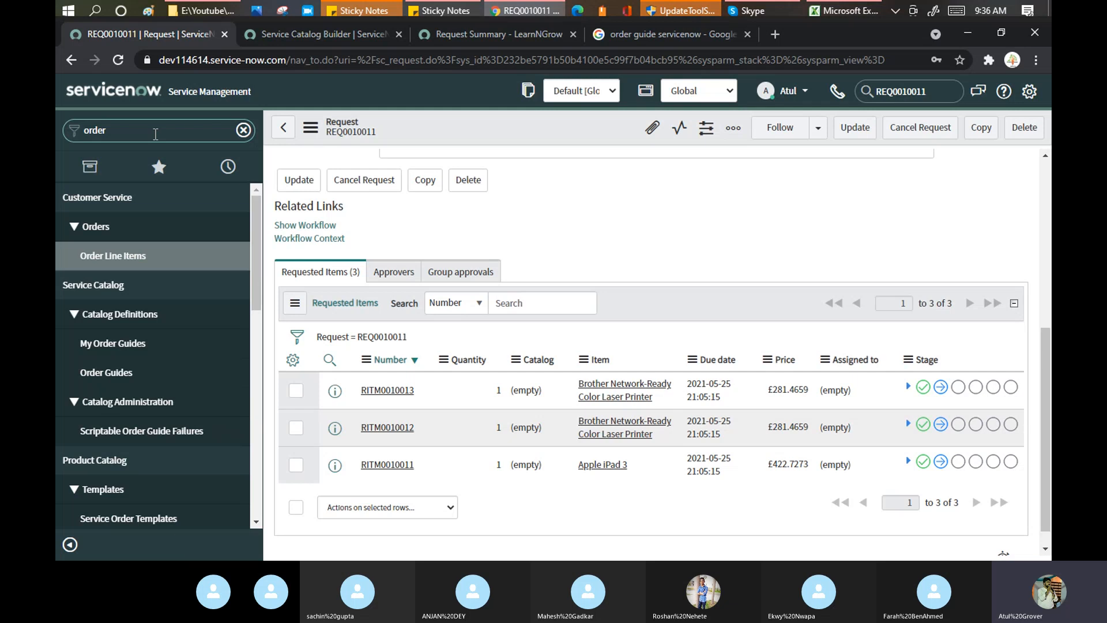
Open Catalog Definitions > Order Guides, start a new record, and place the cursor in Name.
click(106, 376)
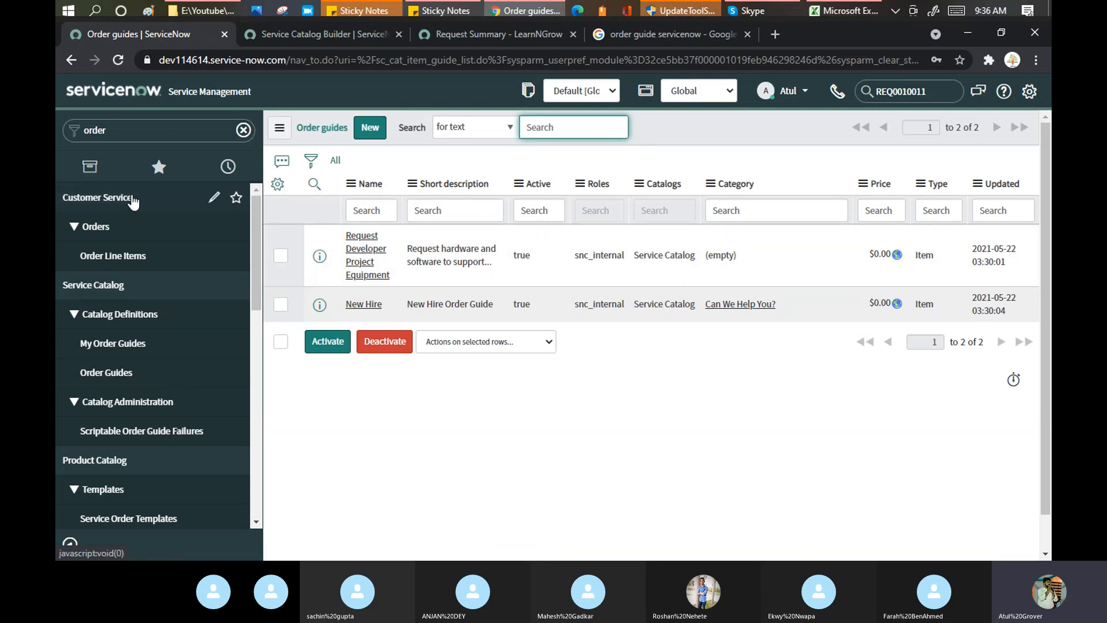
click(368, 132)
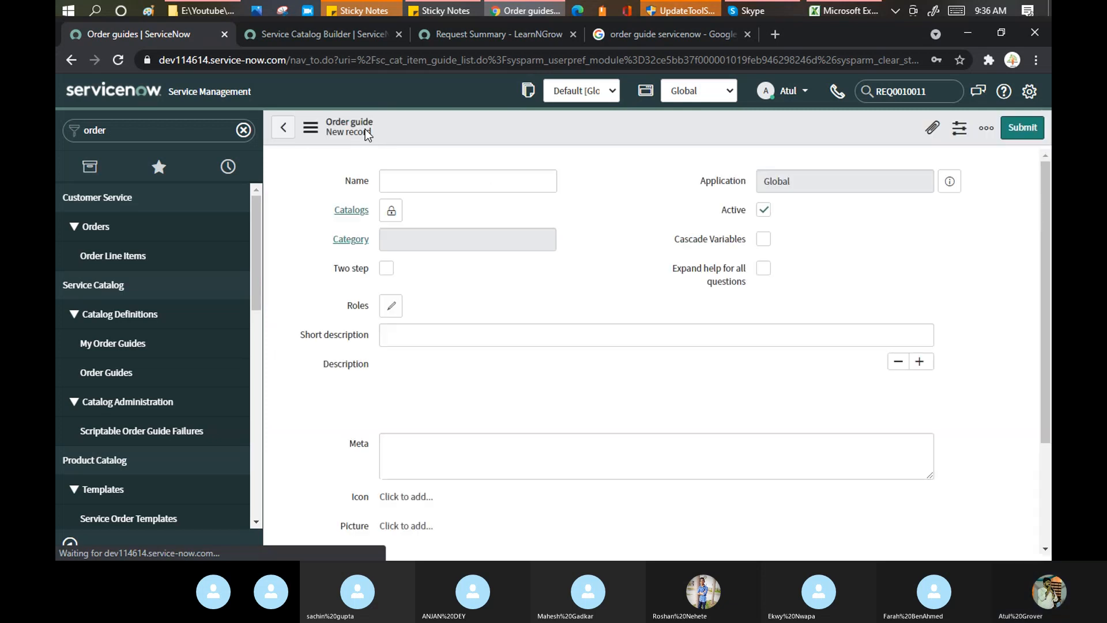
click(497, 181)
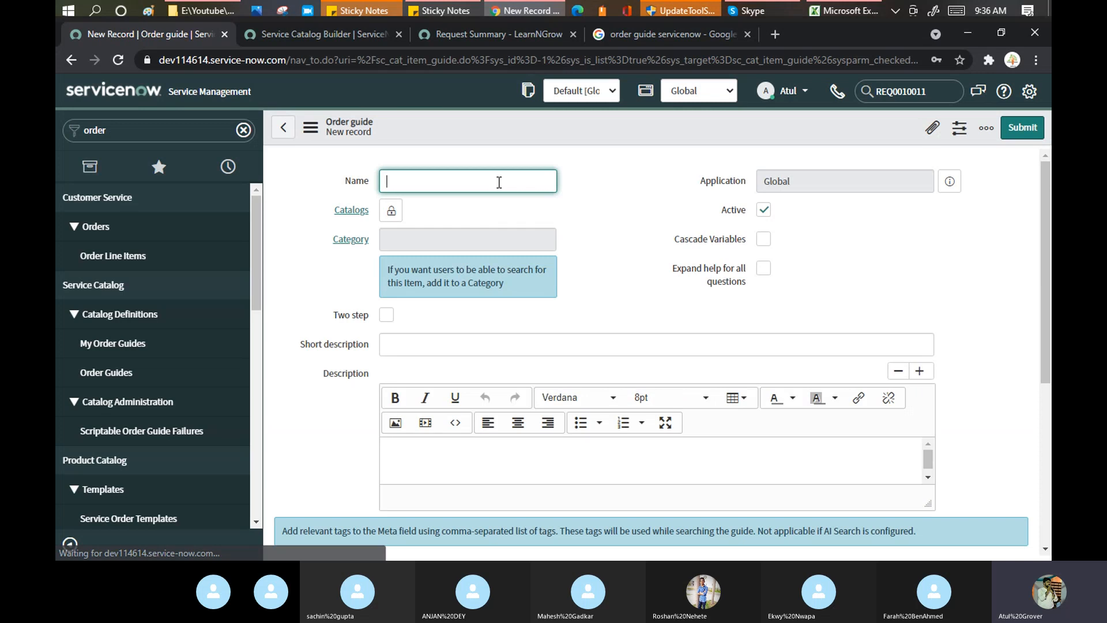
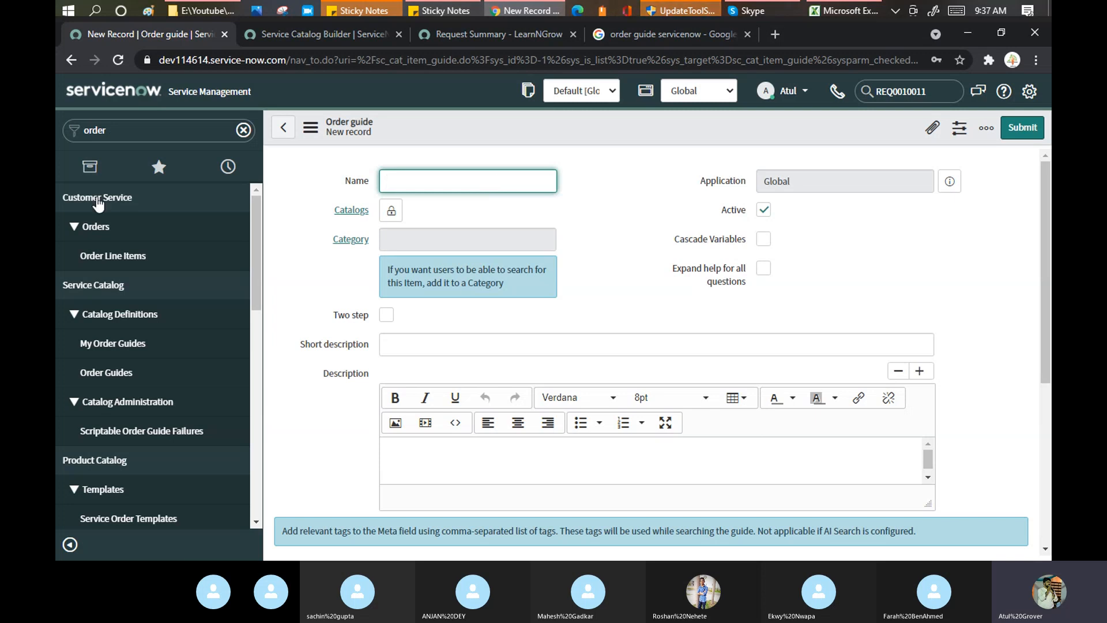
Go back to the Order guides list, which shows Request Developer Project Equipment and New Hire.
click(283, 131)
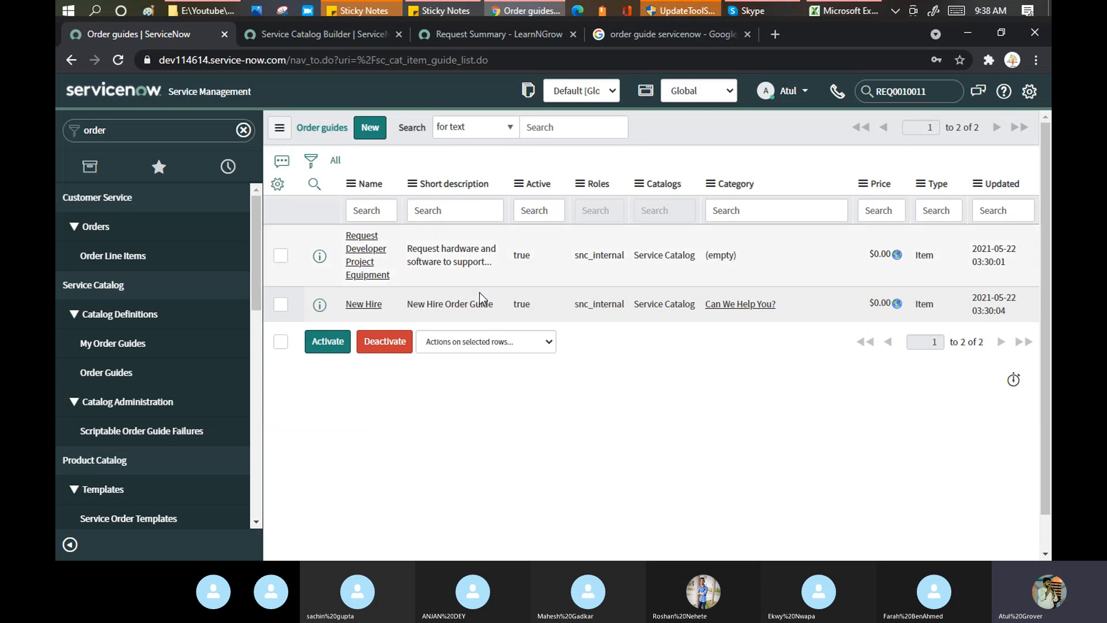
Open the New Hire order guide record and select its name, comparing with the portal home page.
click(361, 311)
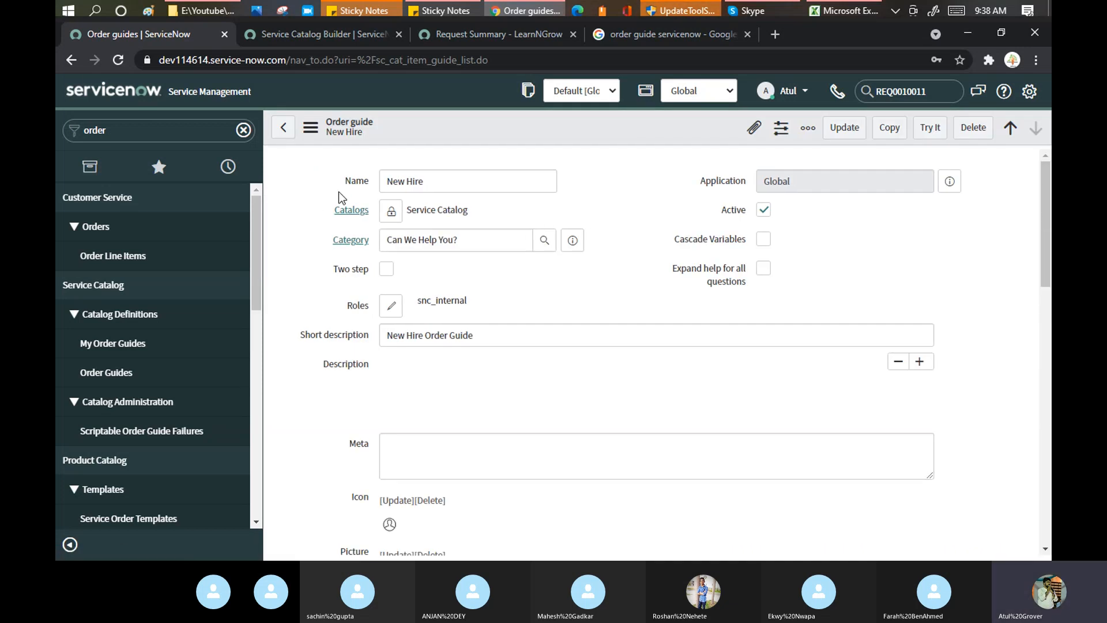
triple_click(390, 185)
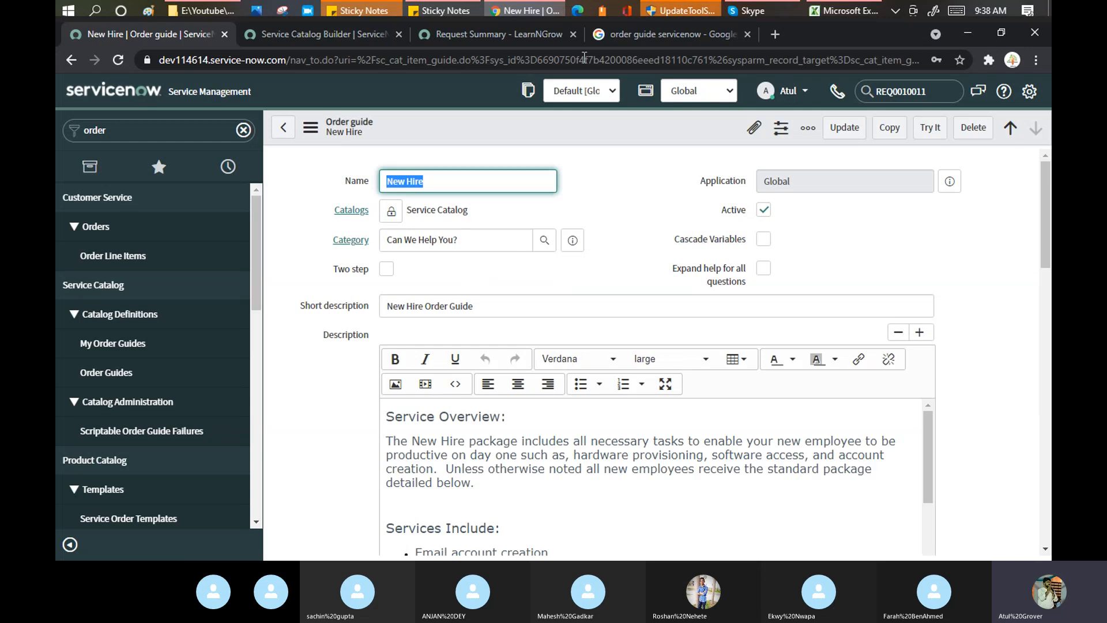
click(493, 35)
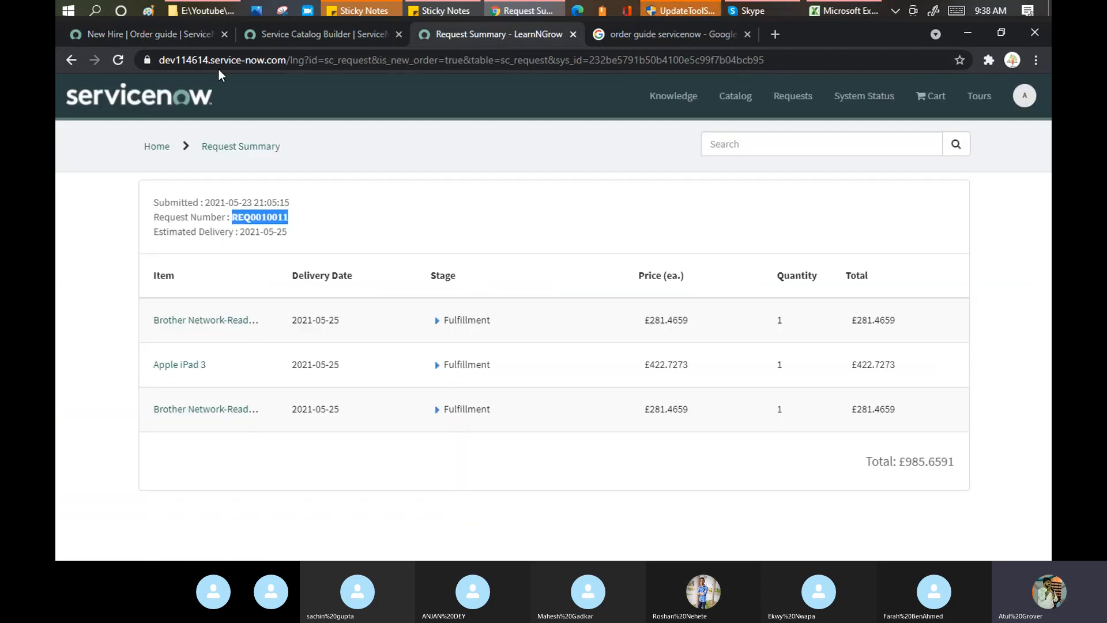
click(157, 146)
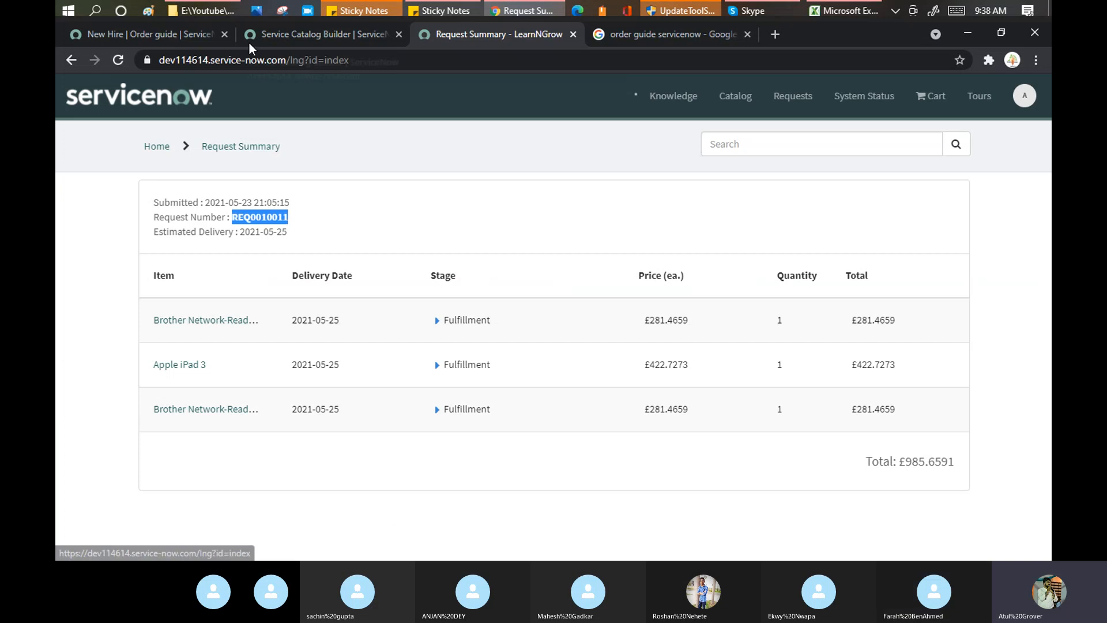
click(139, 34)
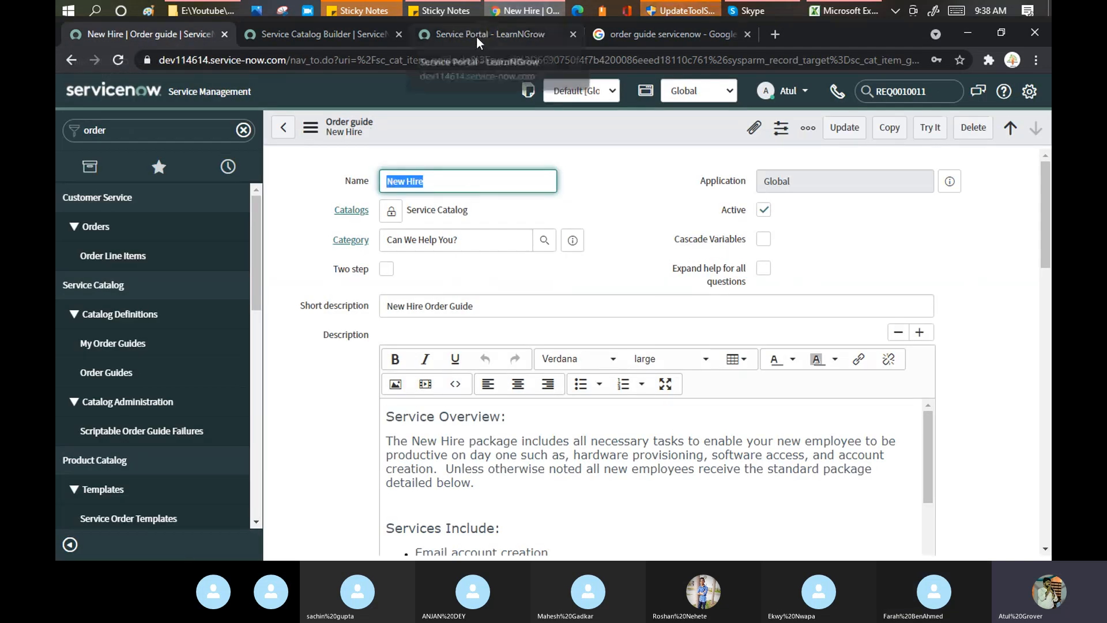
click(493, 34)
On the portal's catalog categories page, filter to the Service Catalog catalog.
click(257, 406)
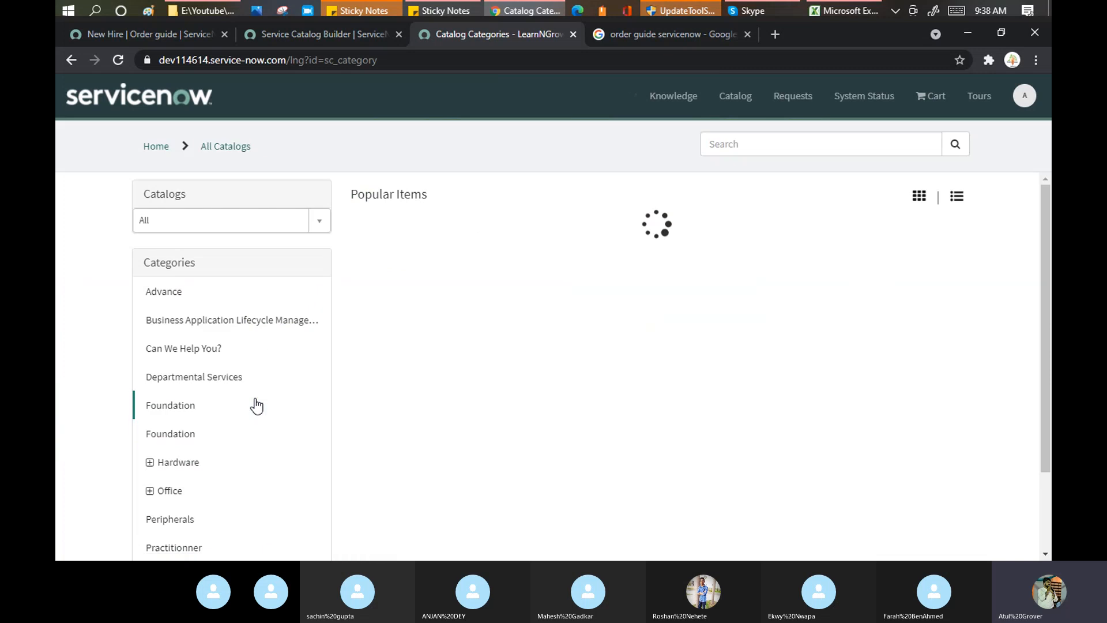
click(321, 225)
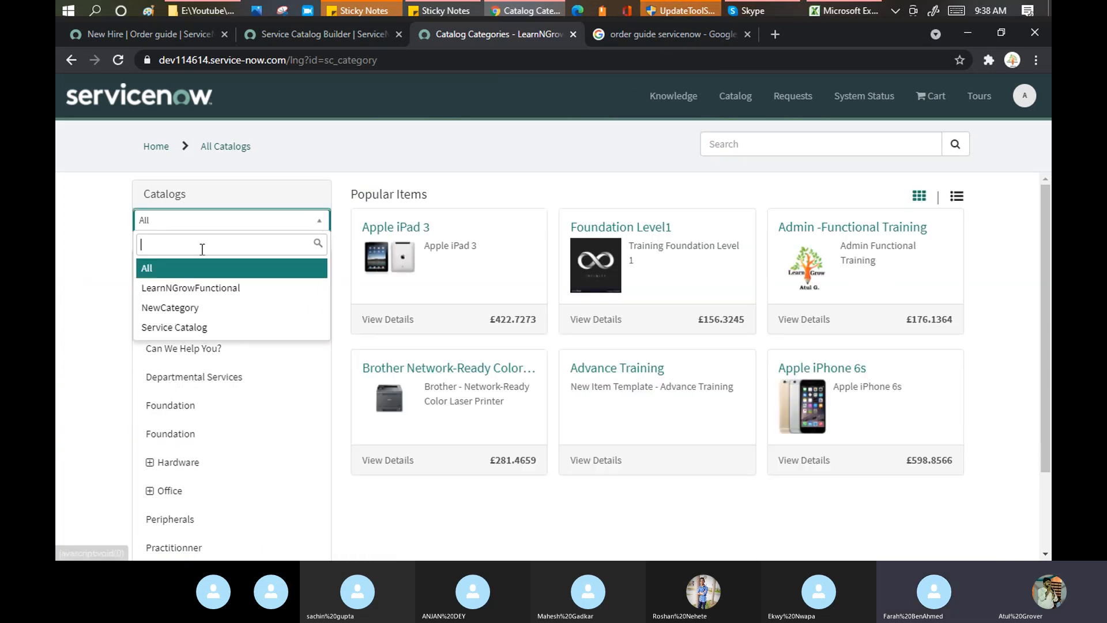
click(173, 324)
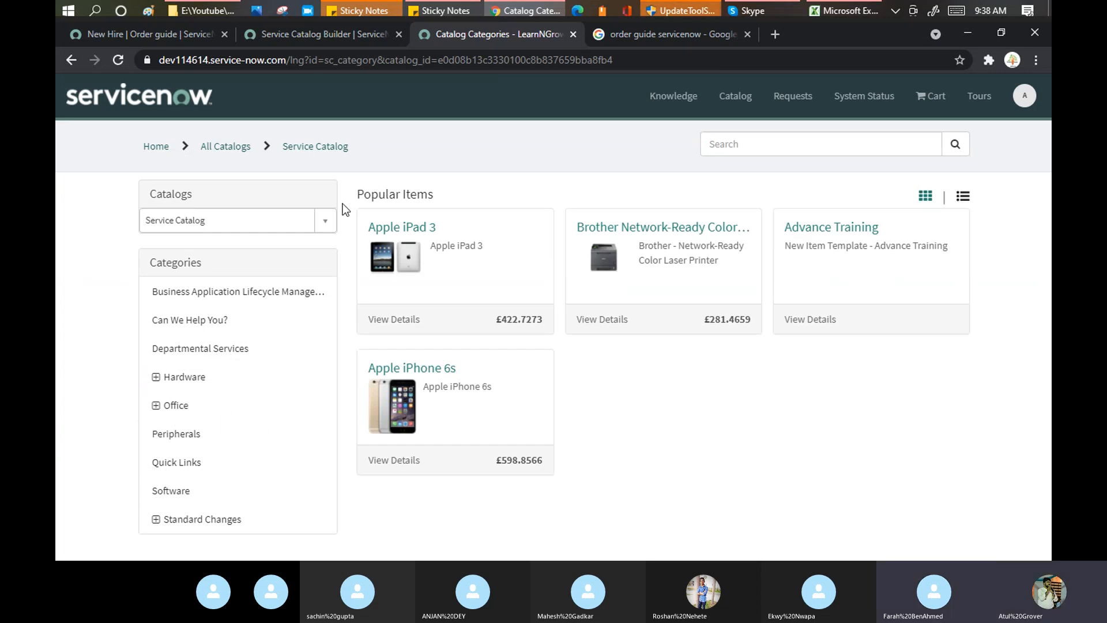
View New Hire's Categories related list to confirm it is in Can We Help You?
click(162, 33)
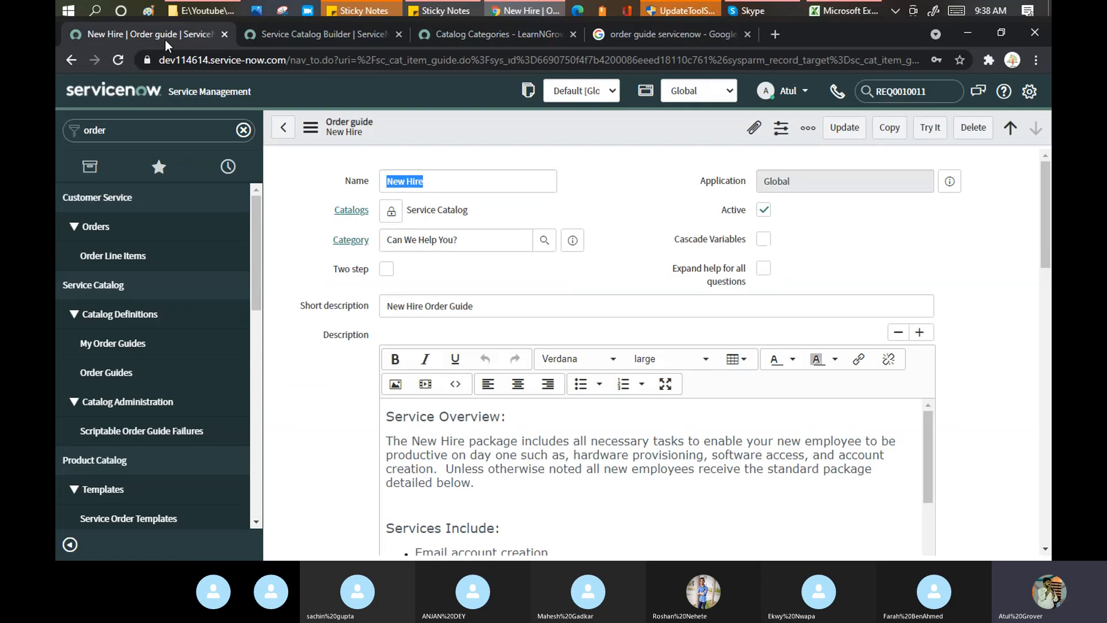
scroll(577, 217, down, 15)
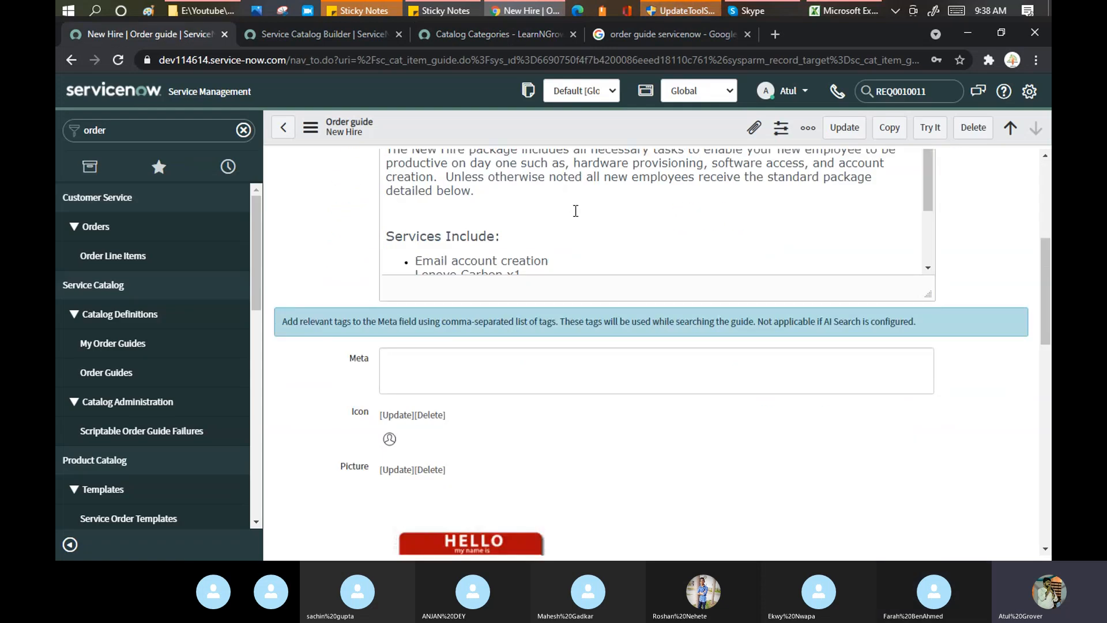
scroll(581, 382, down, 4)
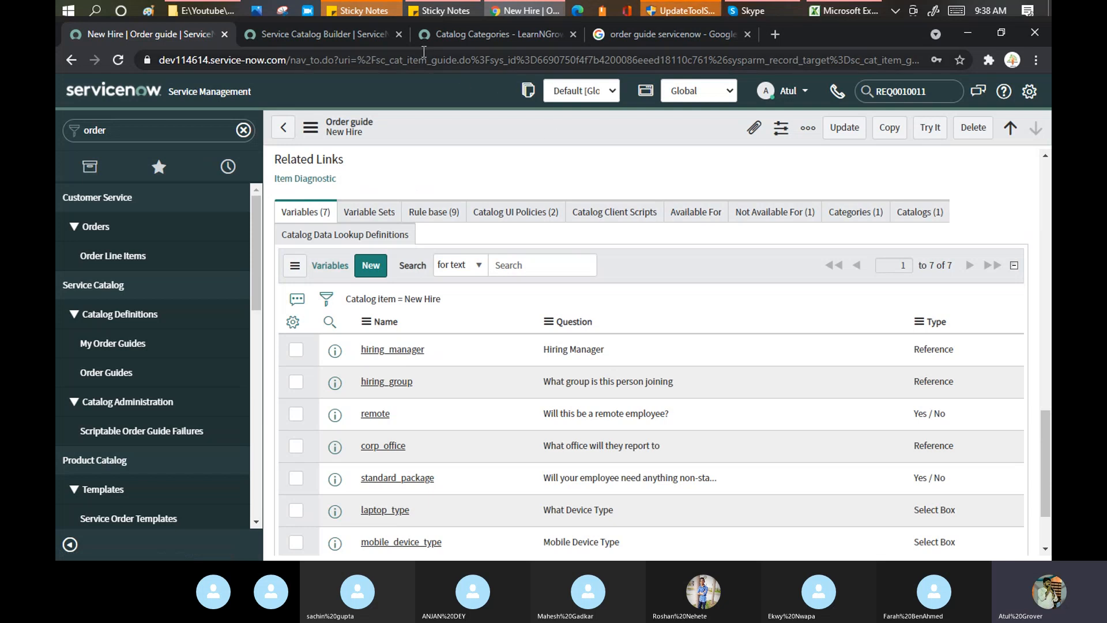
click(859, 218)
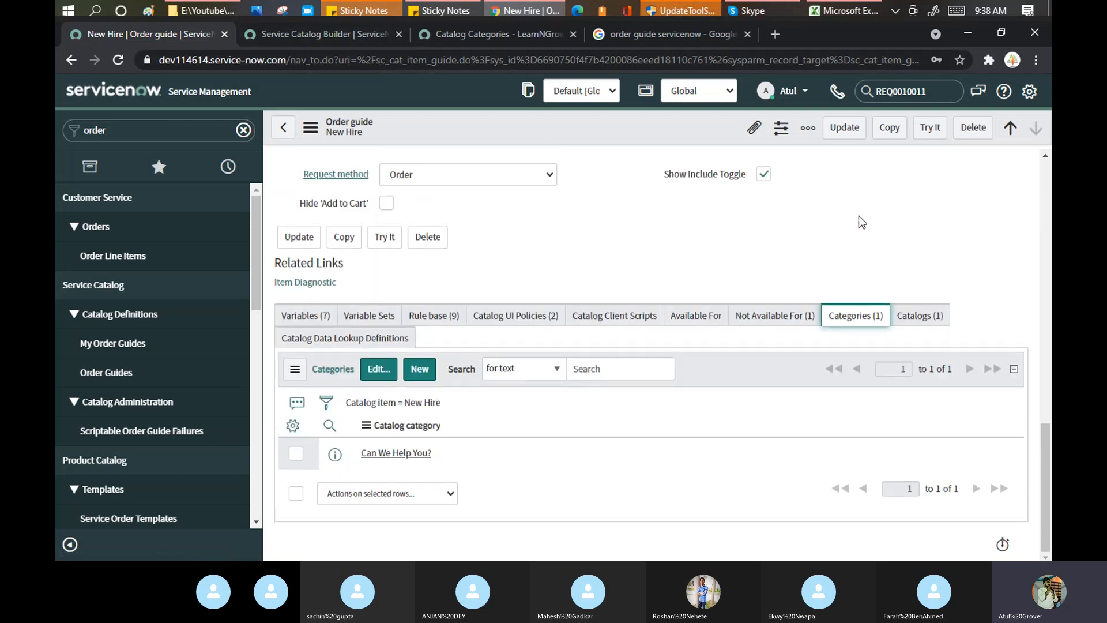
click(509, 41)
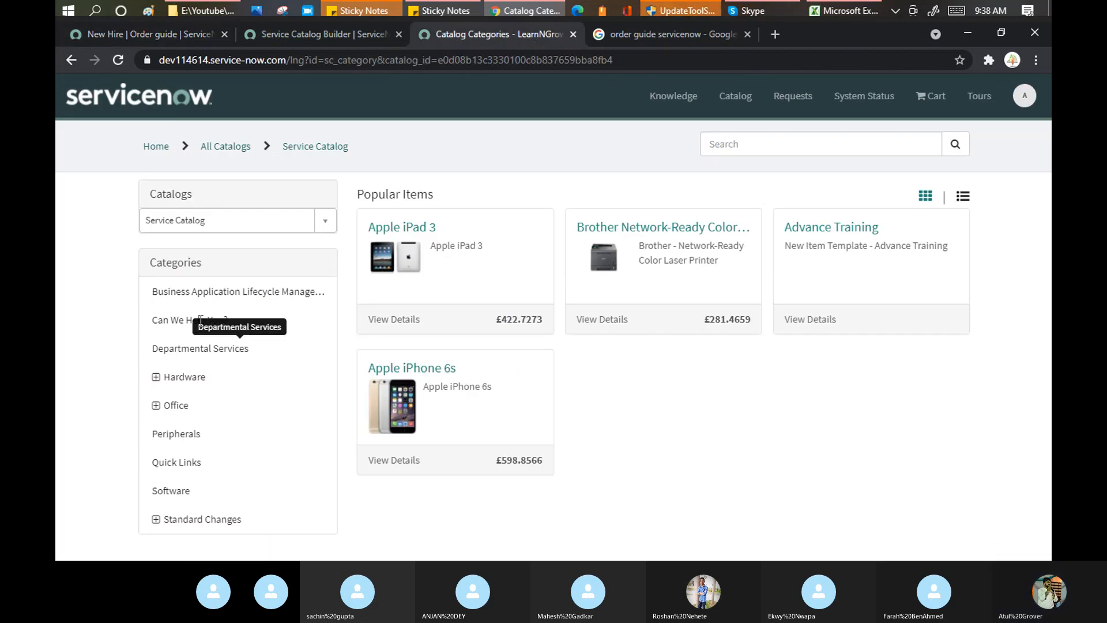
Open New Hire via Can We Help You? and highlight its email, Lenovo Carbon x1, monitor and MS Office services.
click(169, 322)
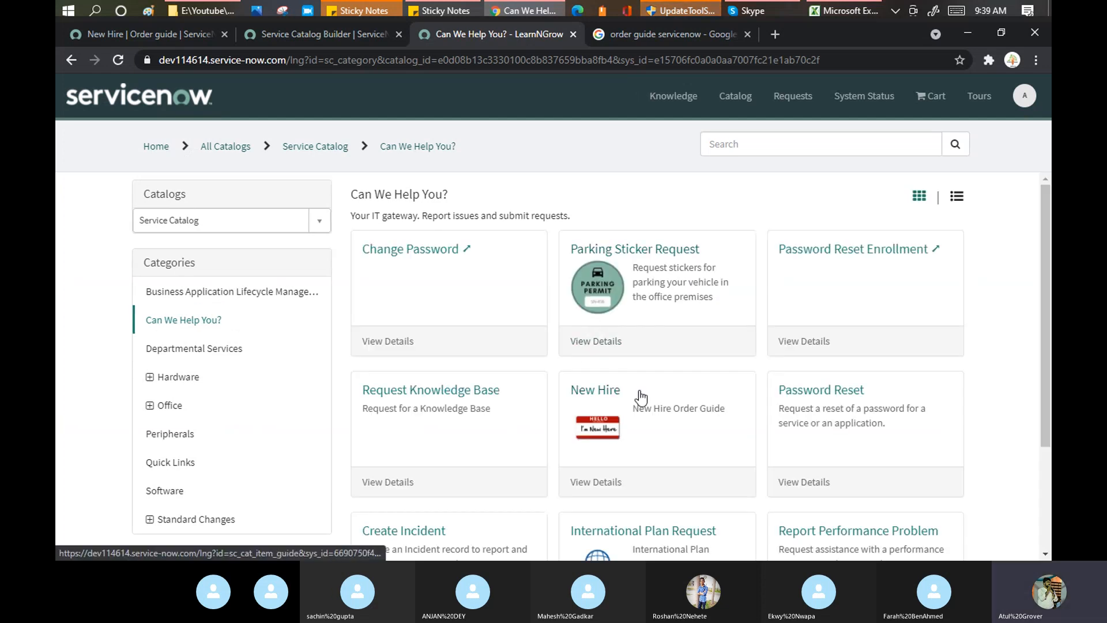
click(607, 397)
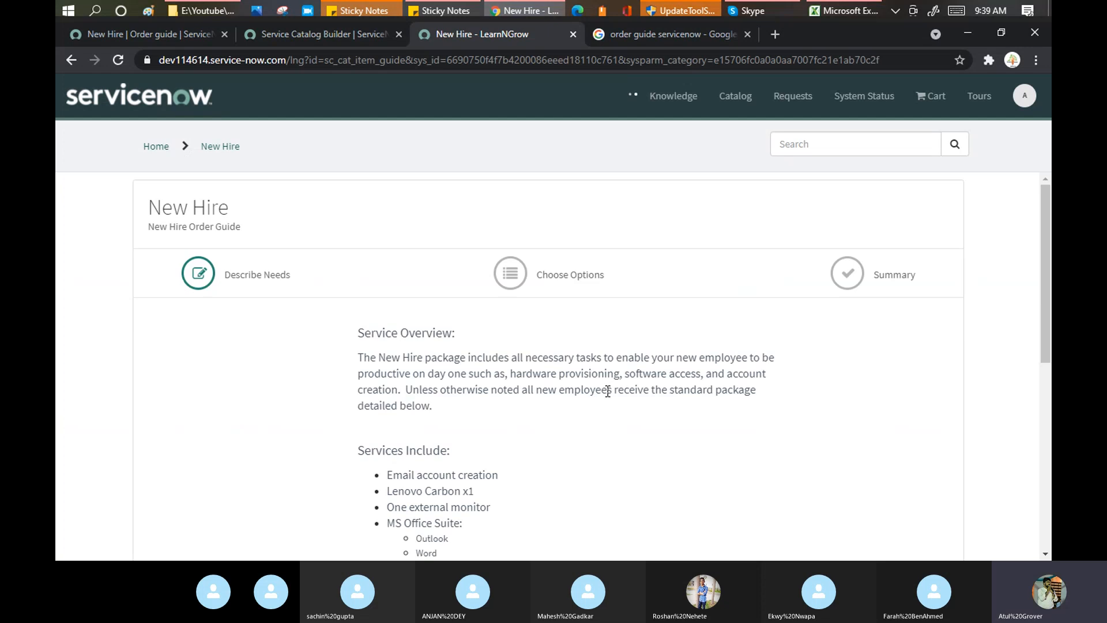
scroll(551, 349, down, 3)
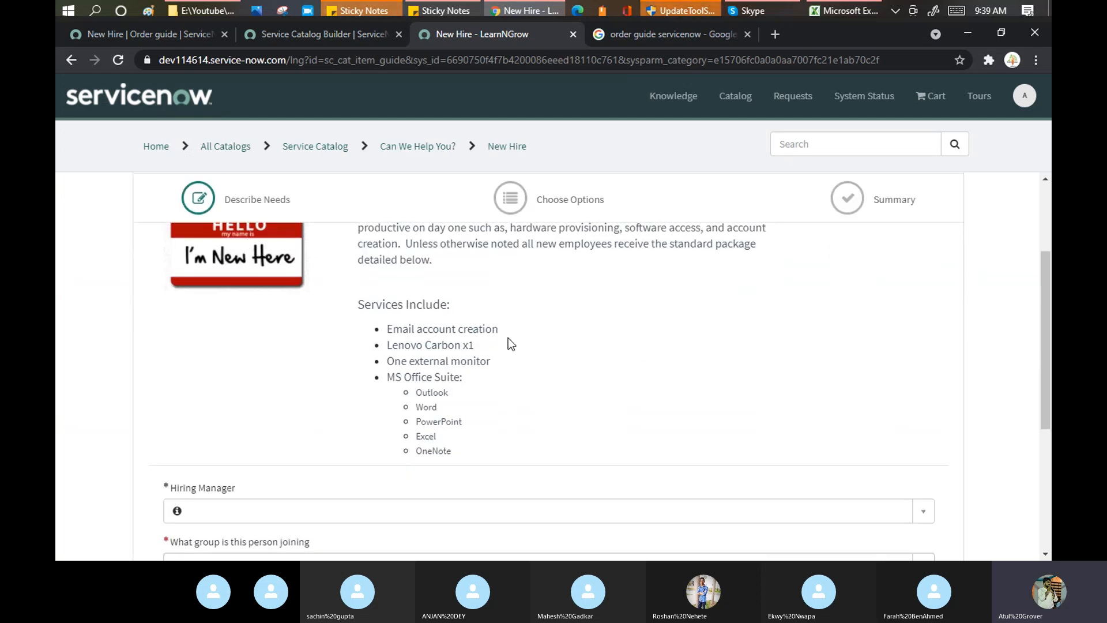
drag(386, 330, 504, 335)
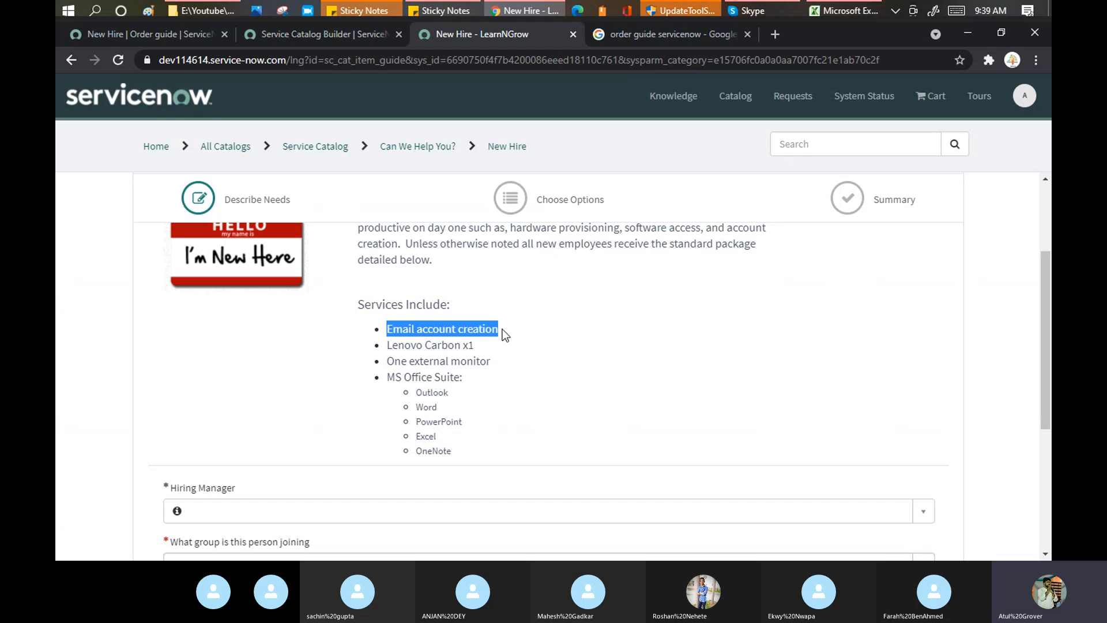
drag(407, 344, 492, 366)
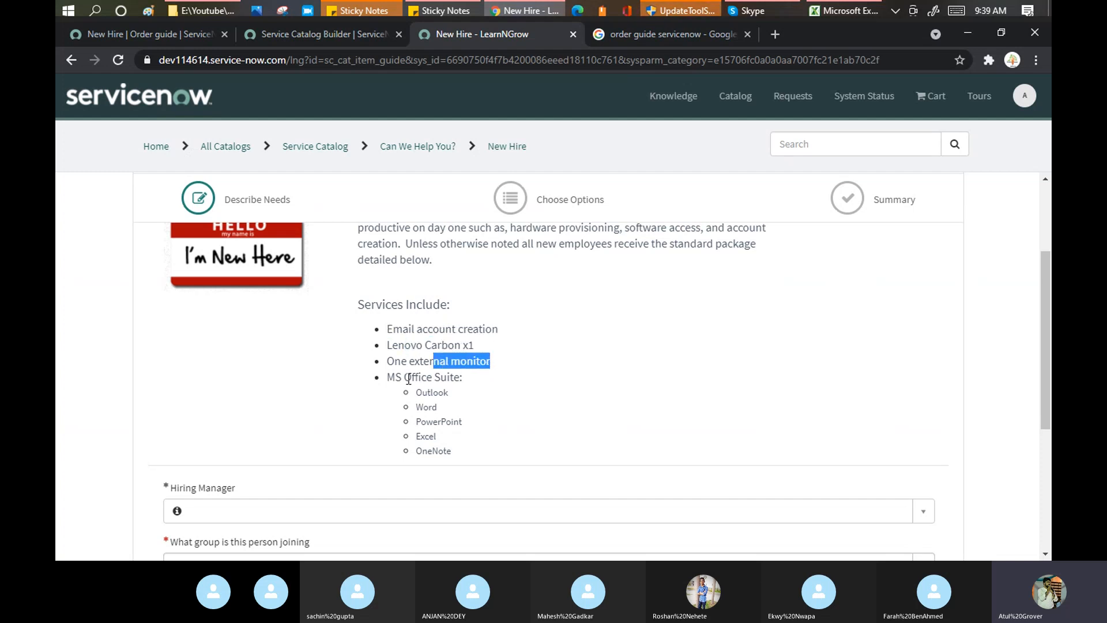
drag(405, 378, 470, 449)
scroll(600, 370, down, 4)
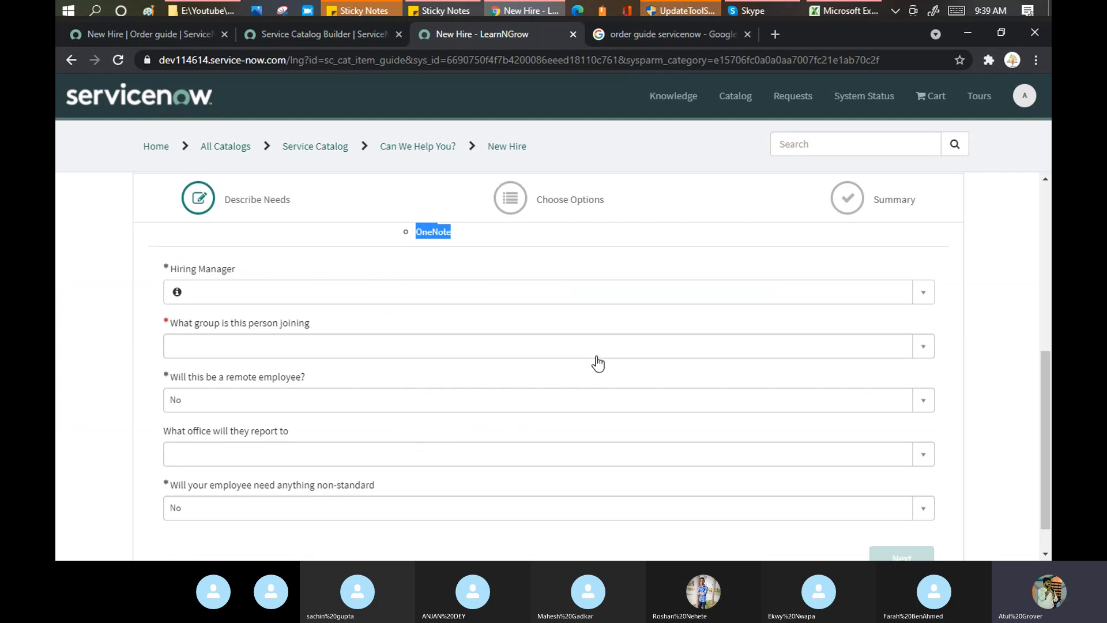
Choose a hiring manager and set the joining group to HR.
click(376, 294)
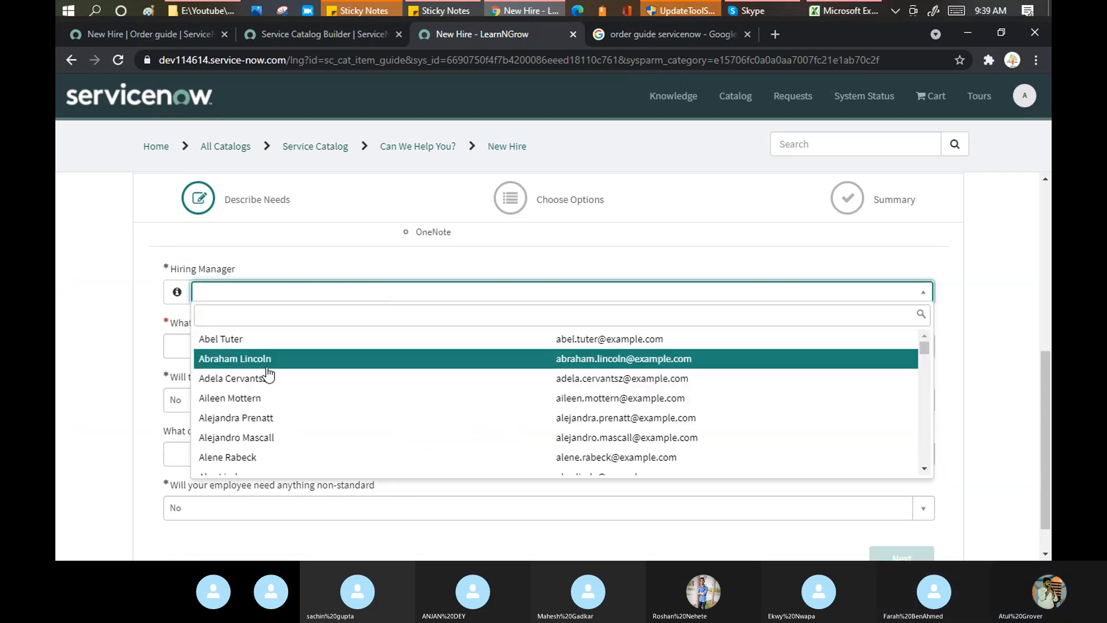
click(263, 345)
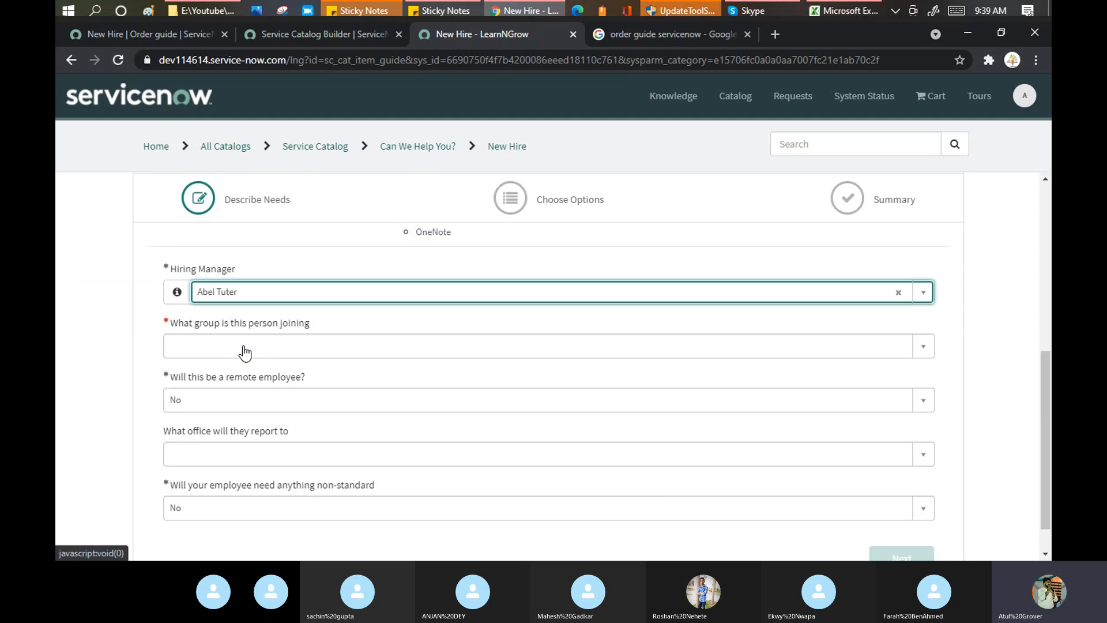
click(246, 351)
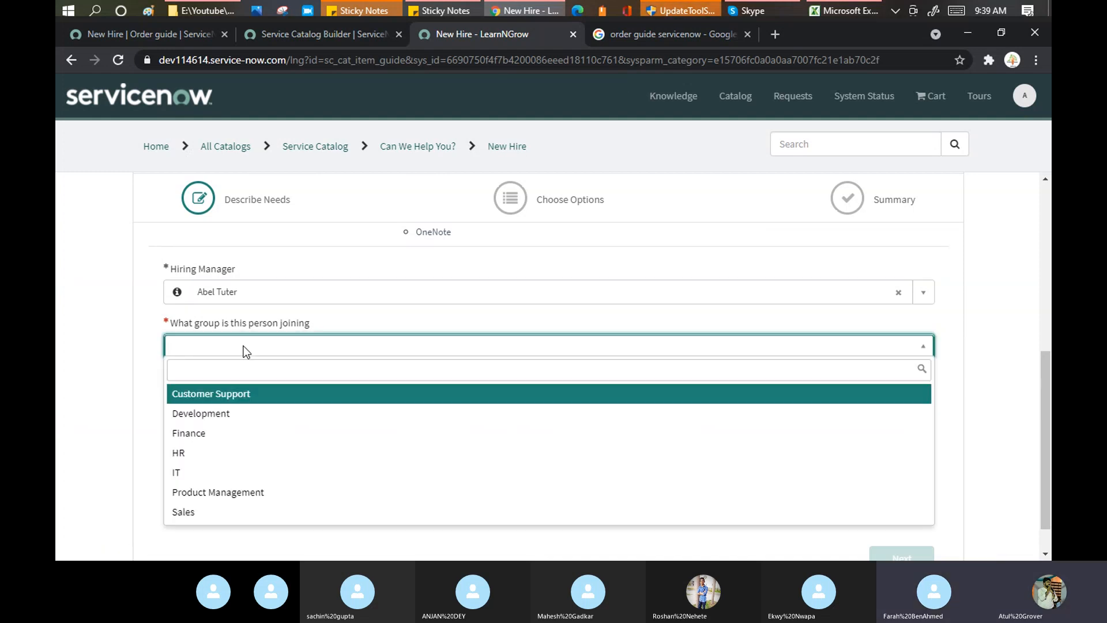
click(205, 454)
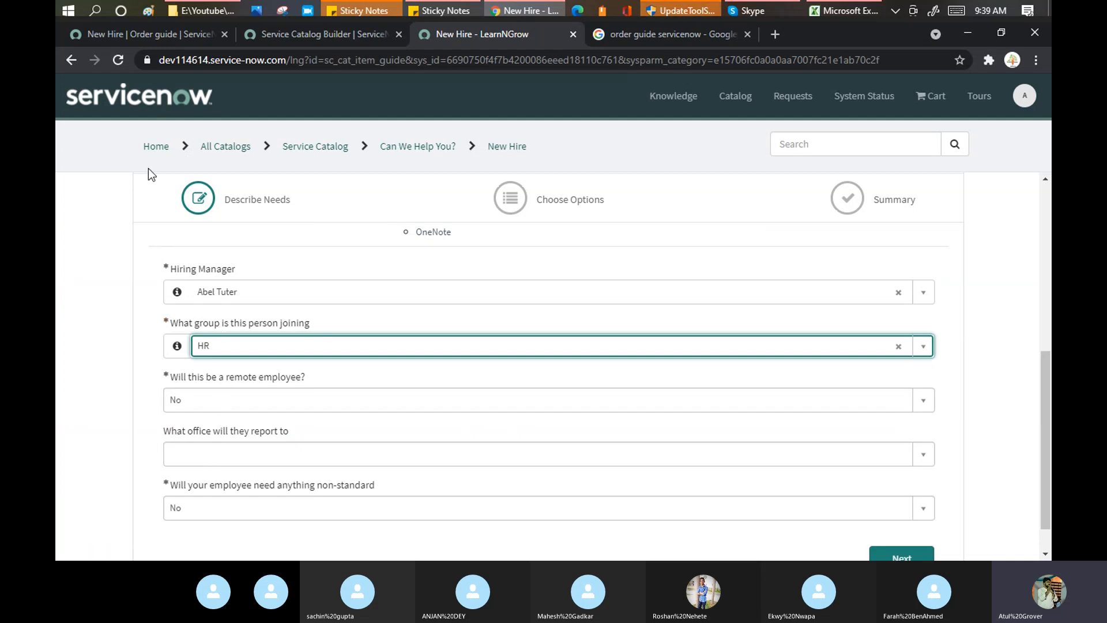
scroll(305, 271, up, 4)
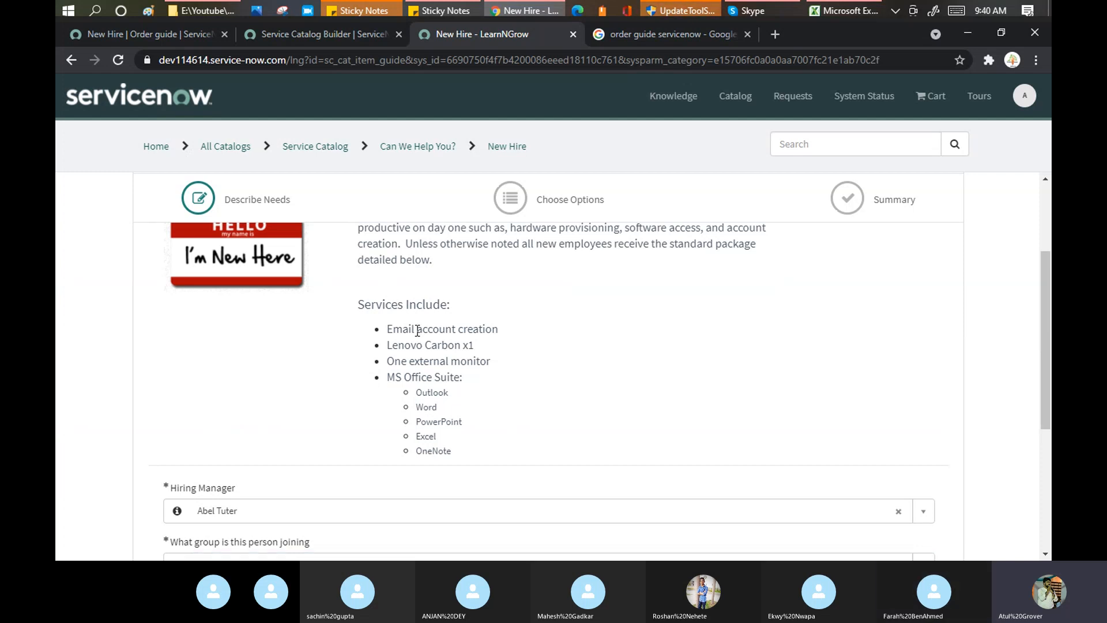
Highlight the account creation and Lenovo Carbon x1 services again.
drag(415, 329, 507, 332)
drag(410, 346, 510, 370)
scroll(461, 442, down, 3)
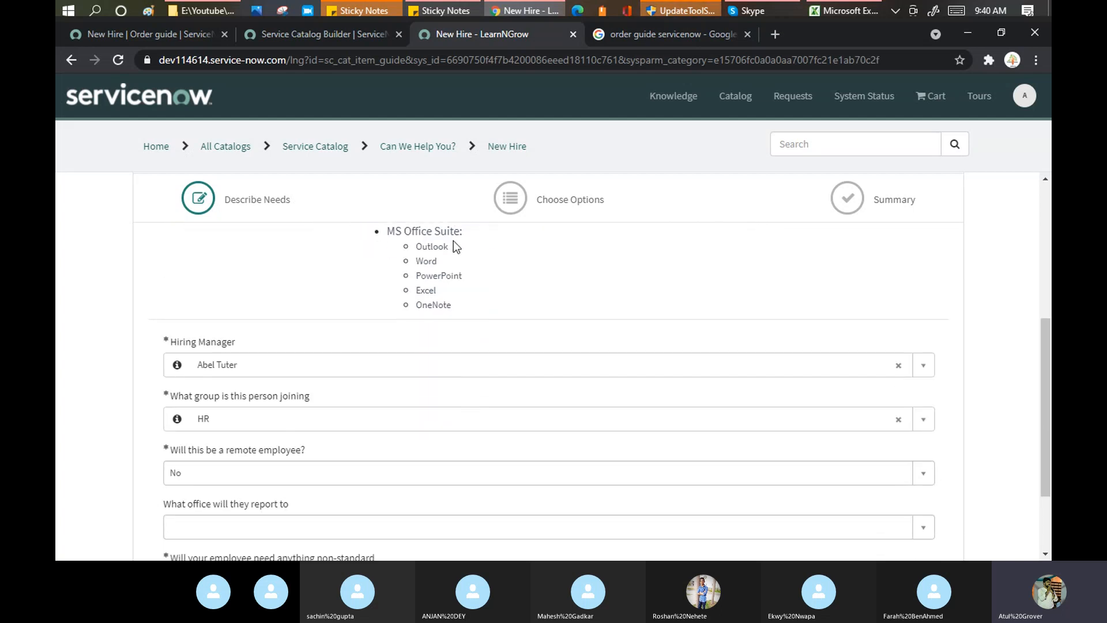
scroll(462, 294, down, 3)
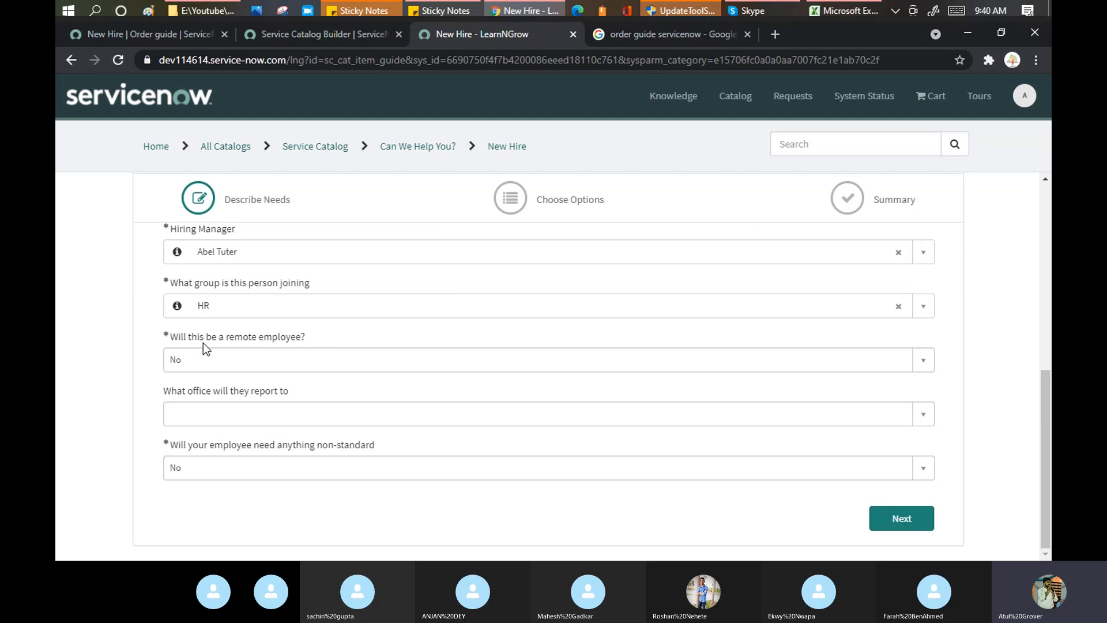
click(264, 364)
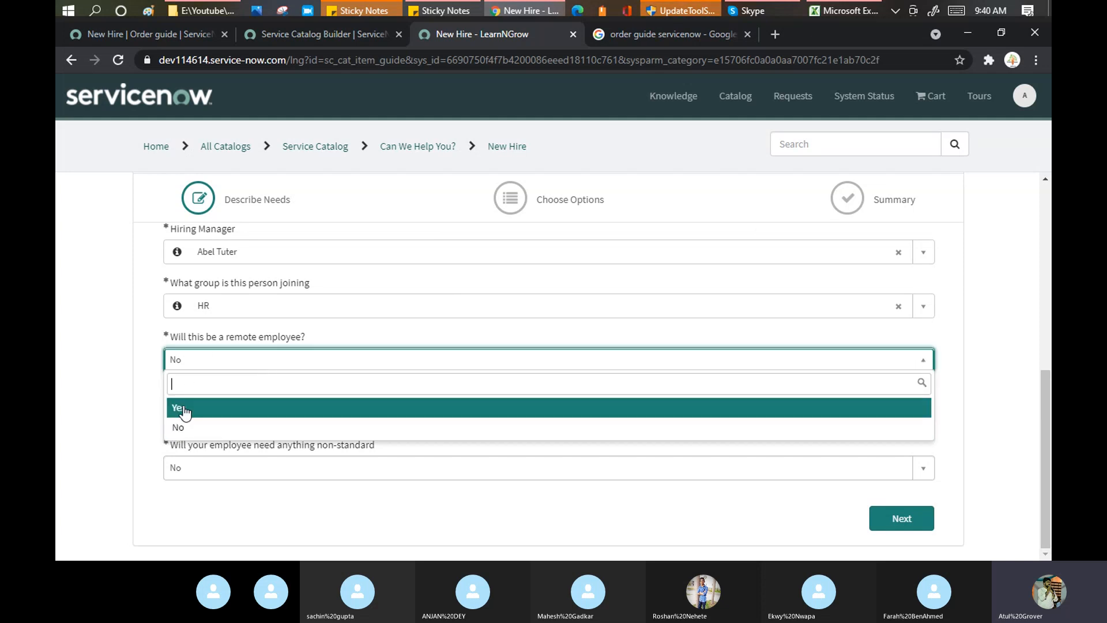
click(184, 412)
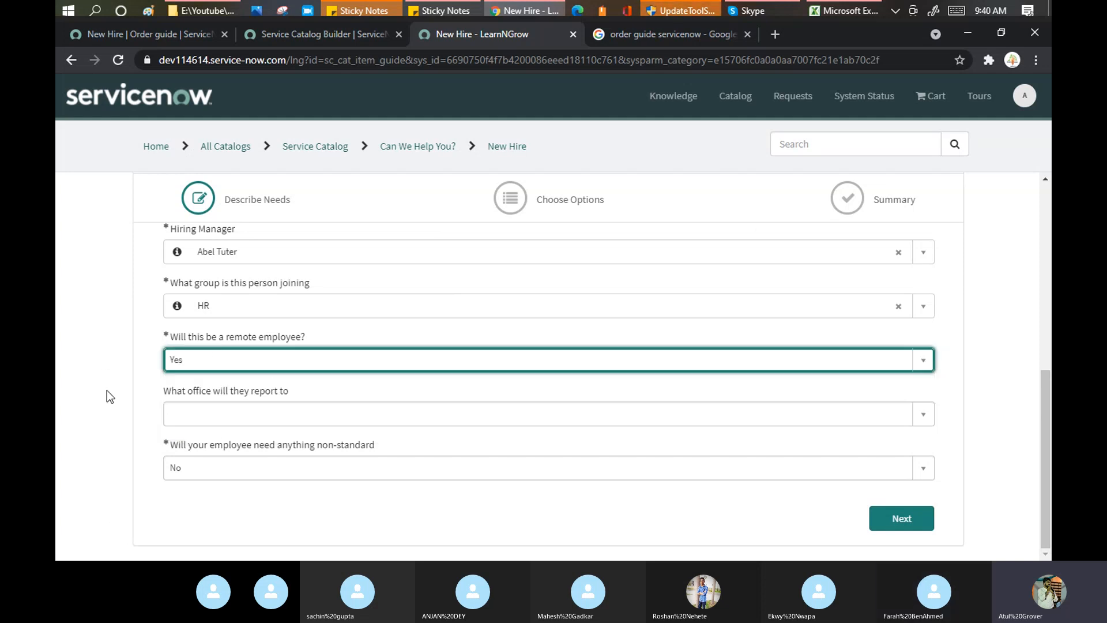
click(225, 416)
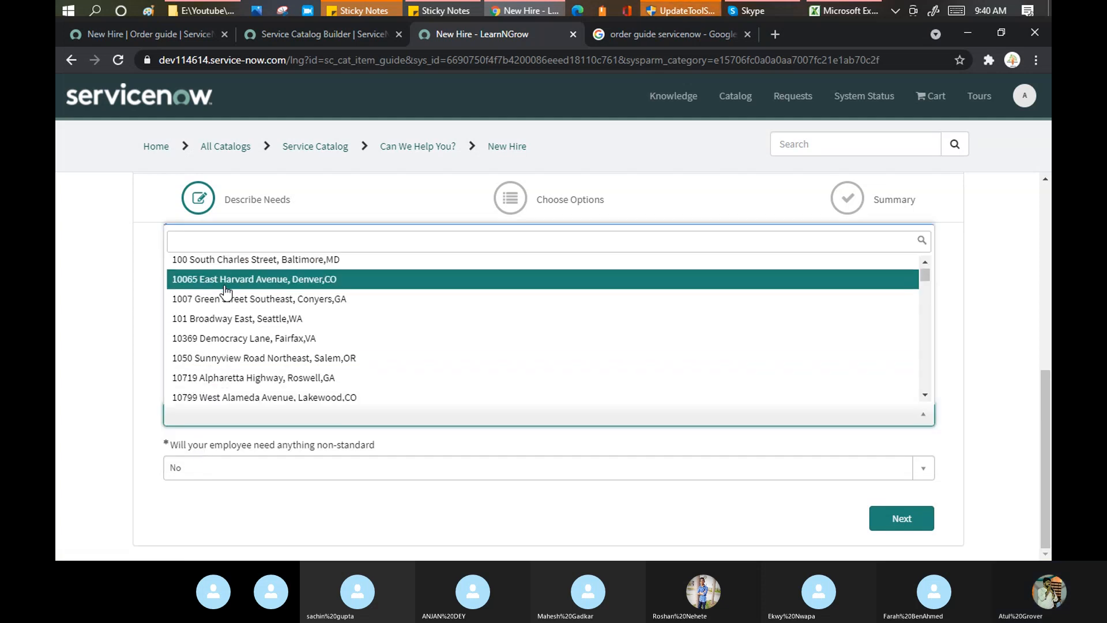
click(228, 280)
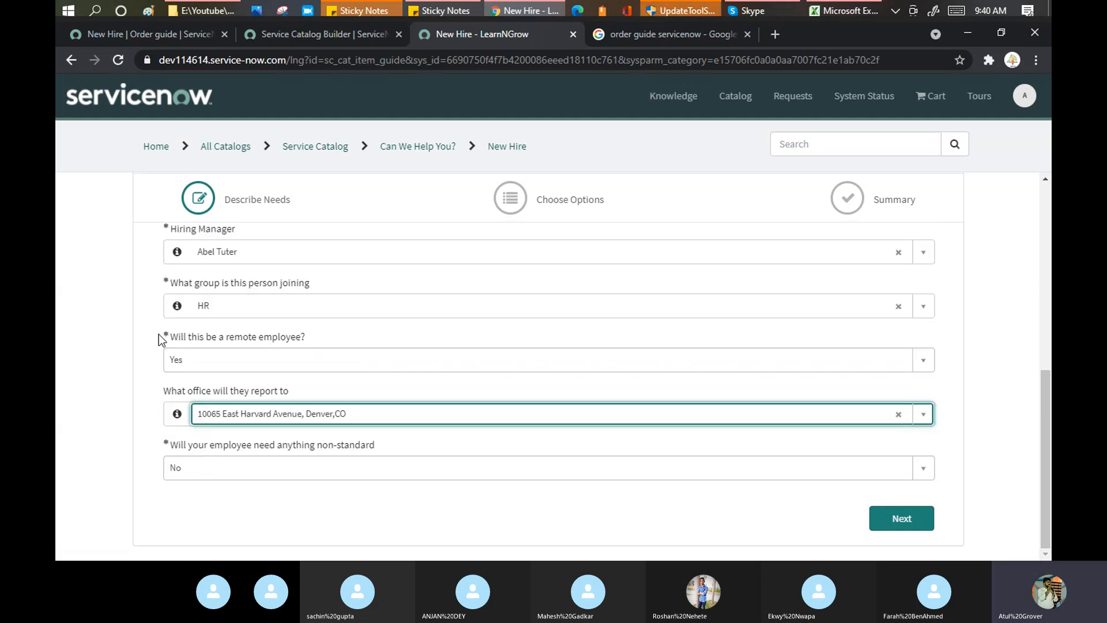
click(322, 473)
click(179, 515)
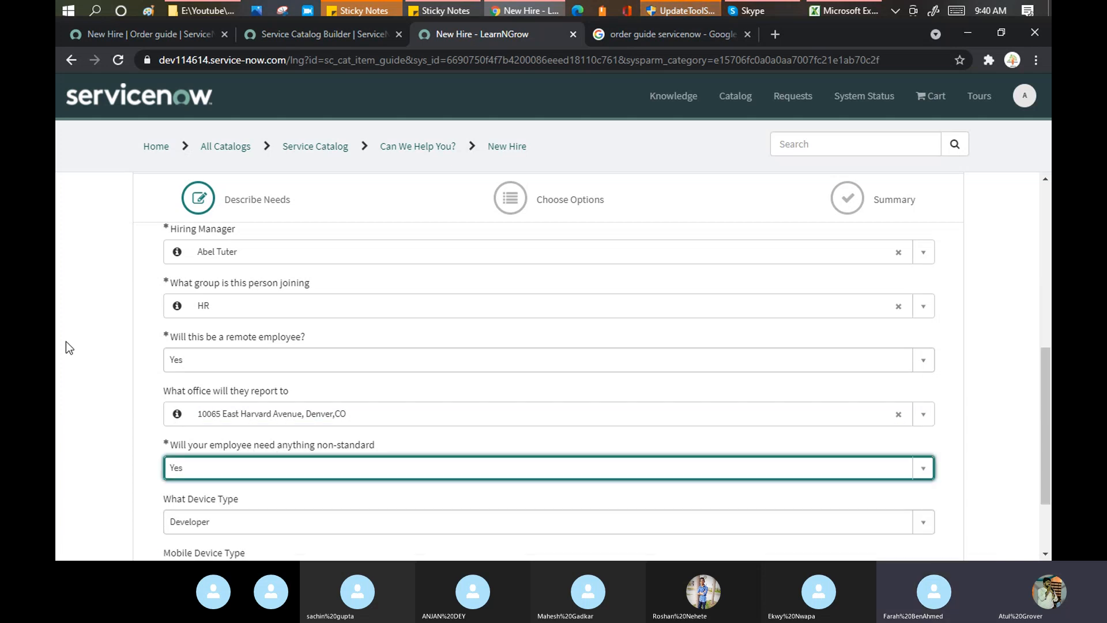
Set Device Type to Sales and Mobile Device Type to iPhone, then advance to Choose Options.
scroll(89, 316, down, 1)
scroll(88, 316, down, 1)
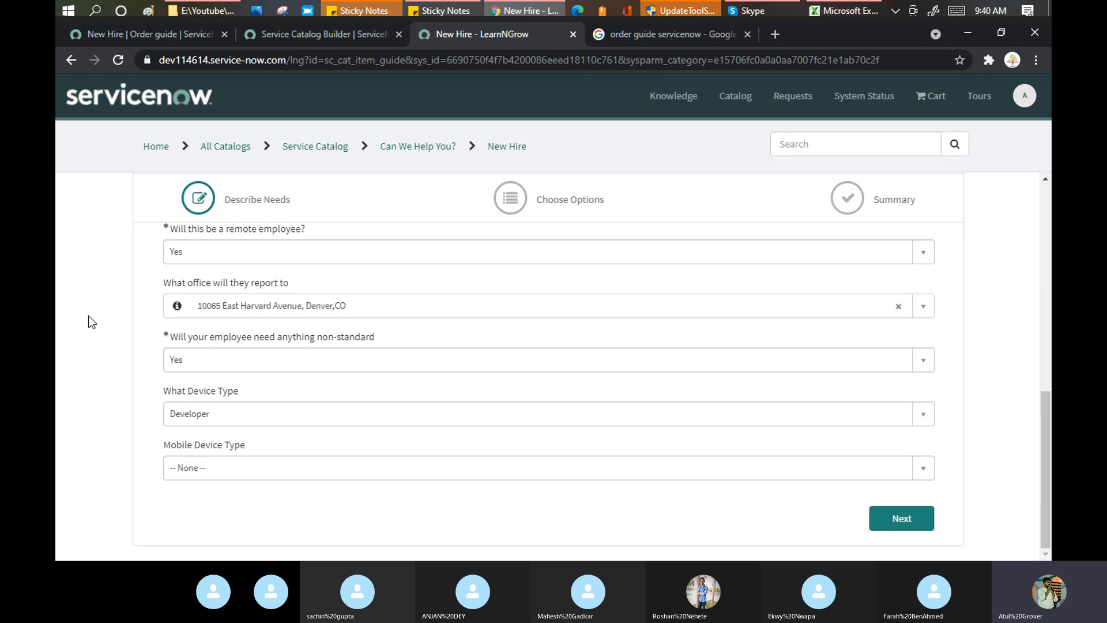
click(258, 409)
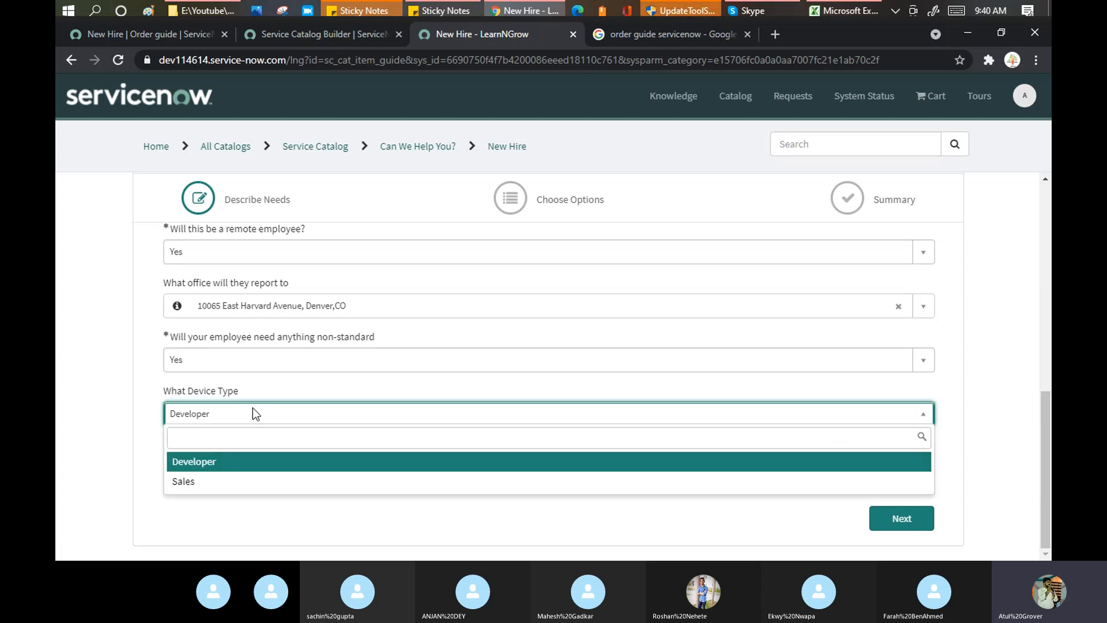
click(206, 483)
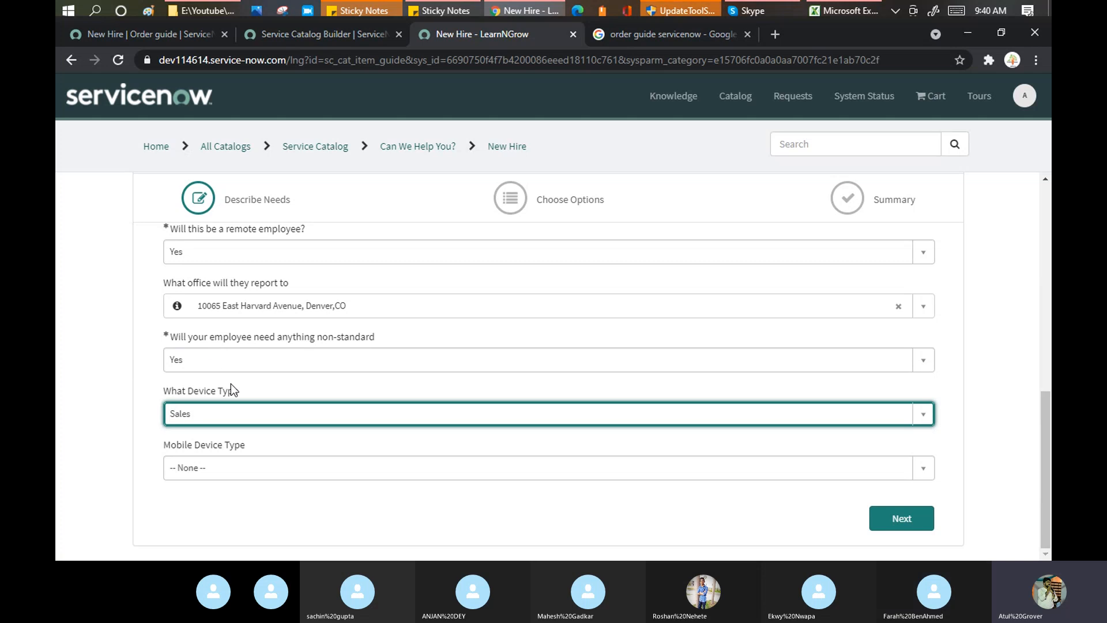
click(264, 467)
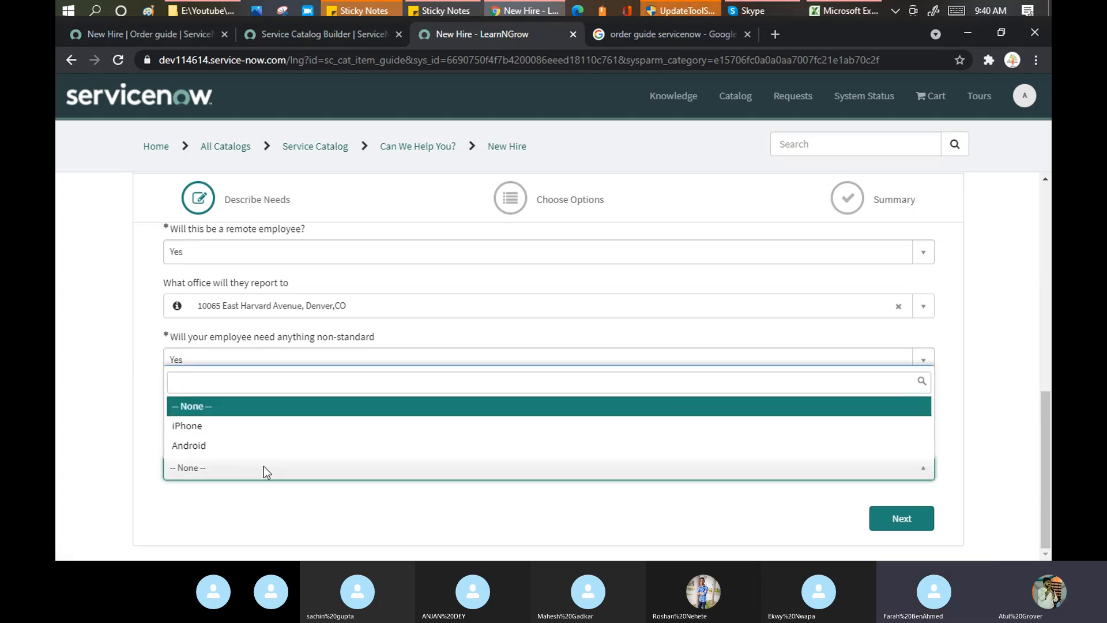
click(218, 427)
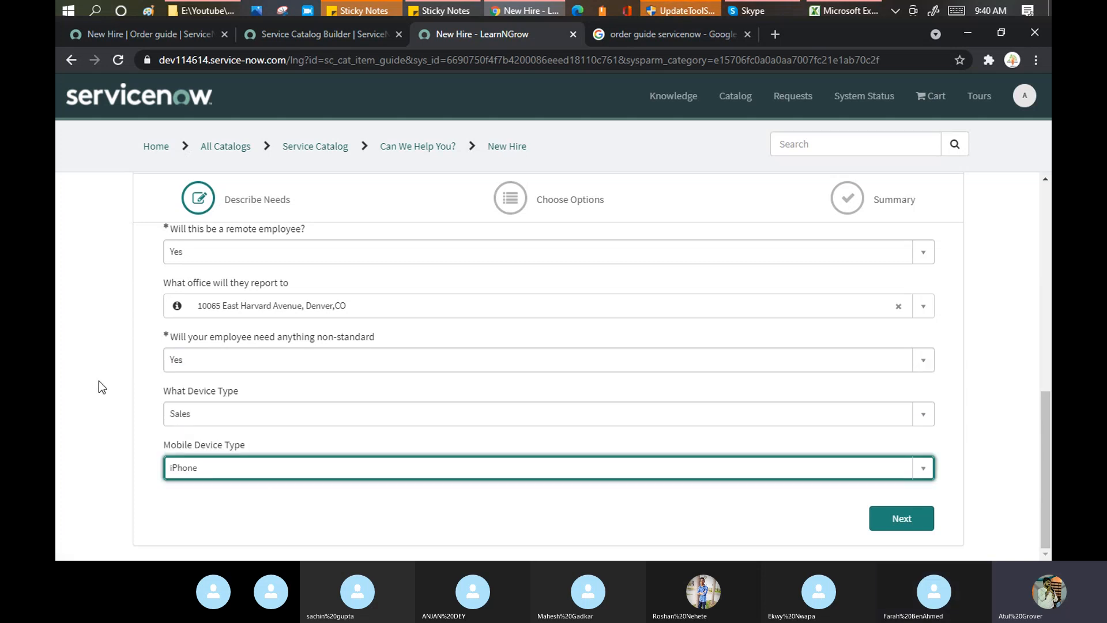
click(913, 518)
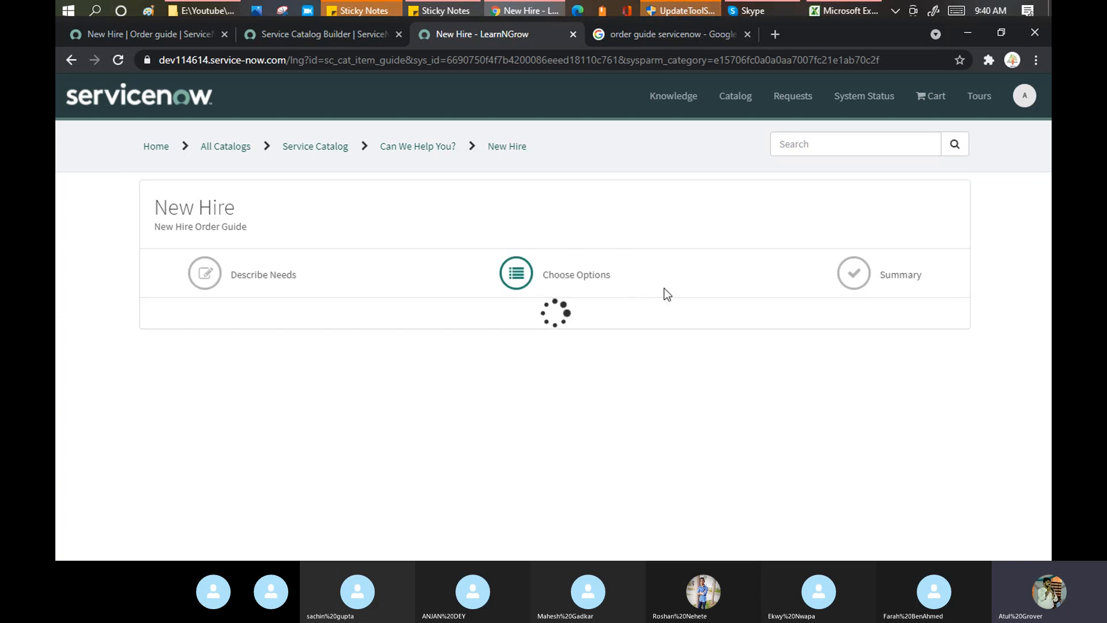
Add Adobe Acrobat and Photoshop to the Standard Laptop and enter Visio as additional software.
scroll(635, 267, down, 1)
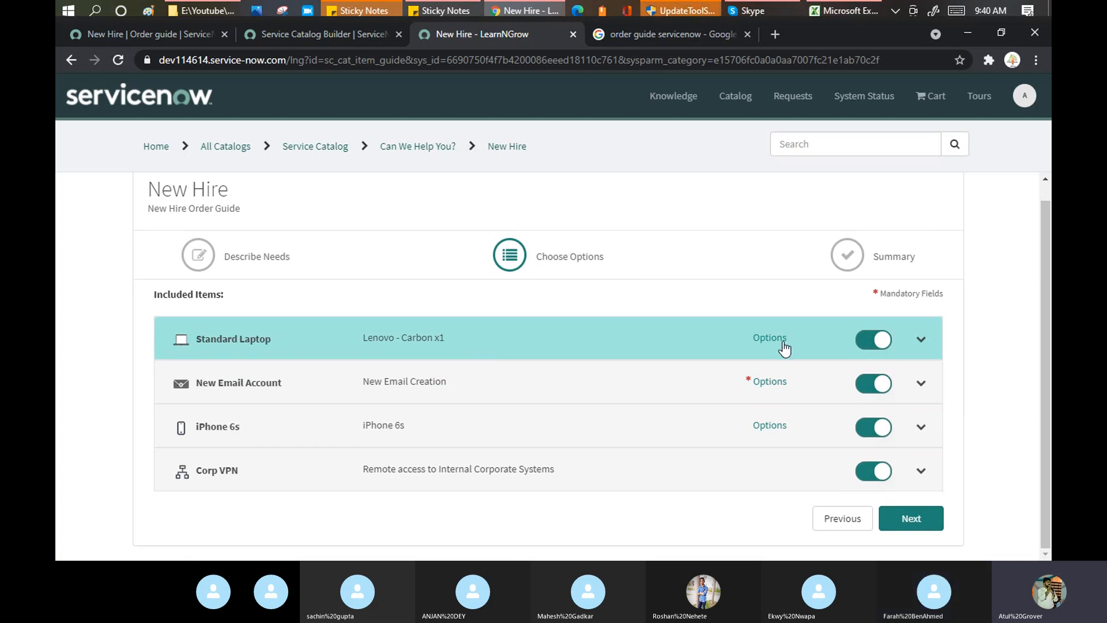
click(919, 342)
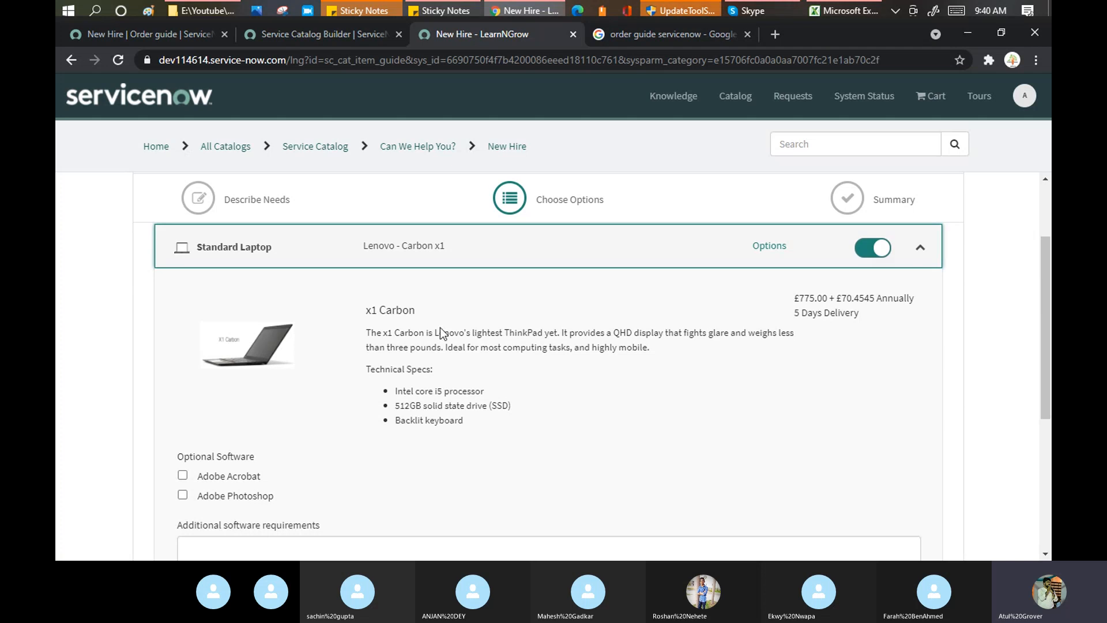
click(182, 475)
click(183, 494)
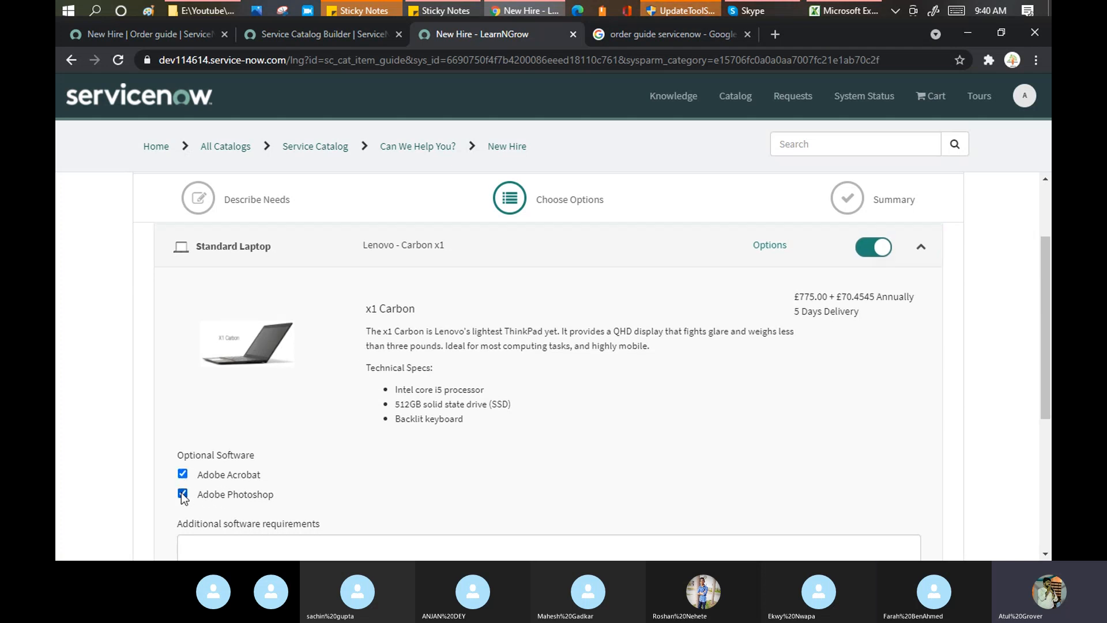
scroll(64, 344, down, 4)
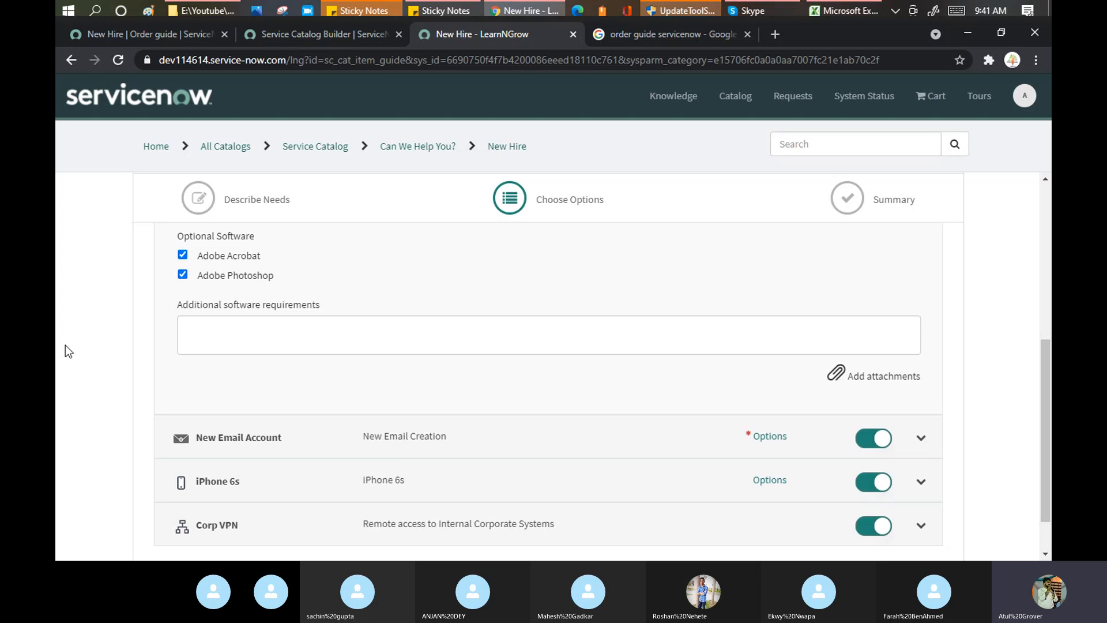
click(284, 327)
text(Visio)
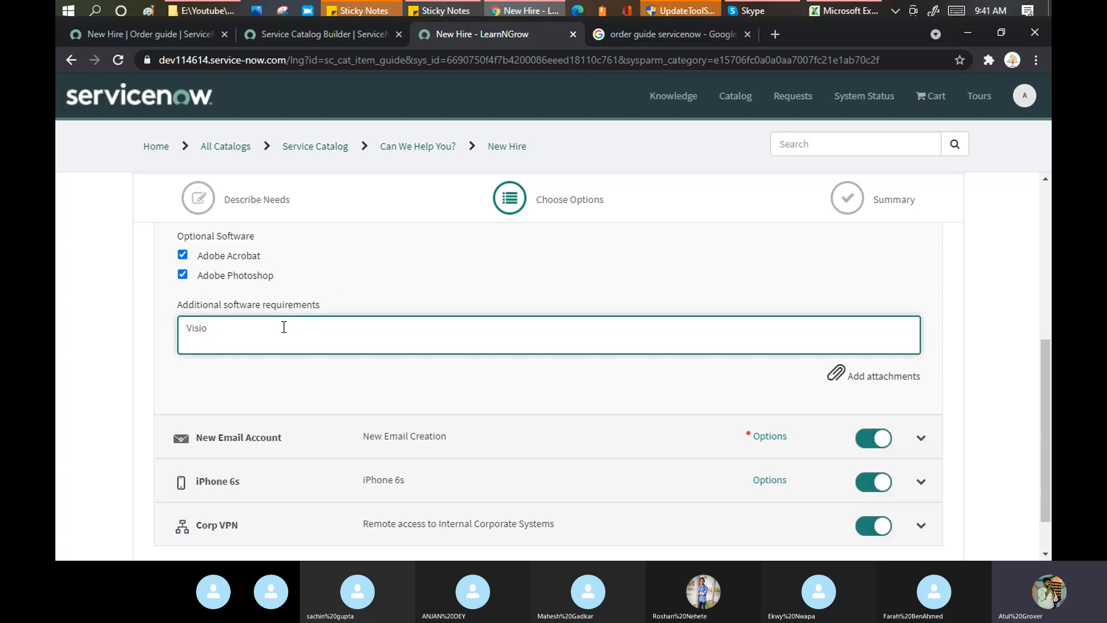
scroll(284, 327, down, 1)
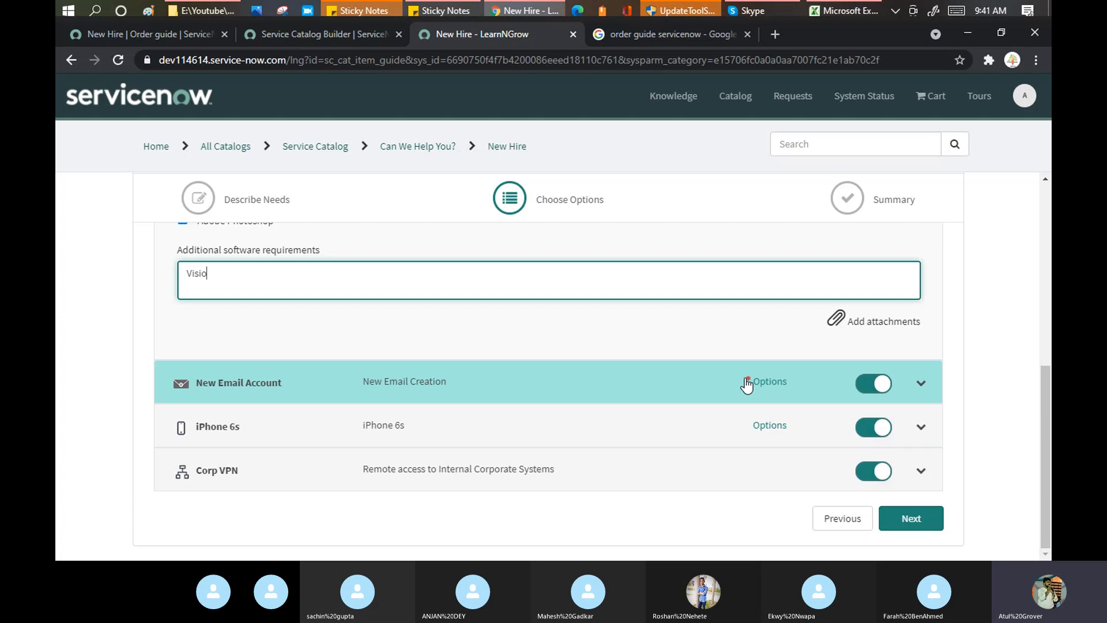
Enter the preferred email address for the New Email Account item.
click(923, 383)
click(319, 448)
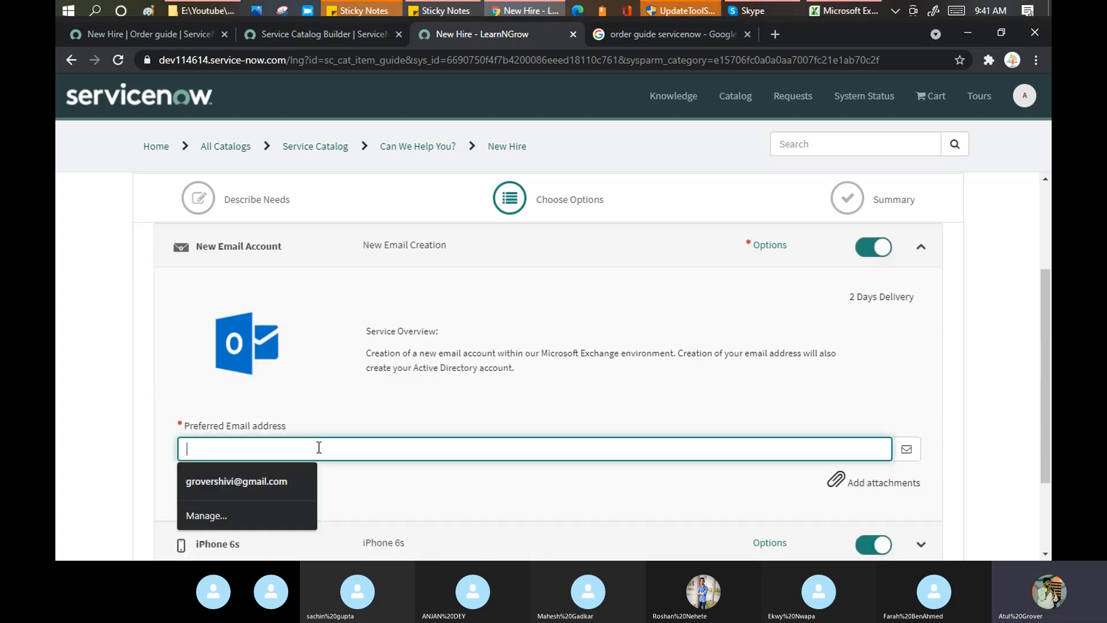
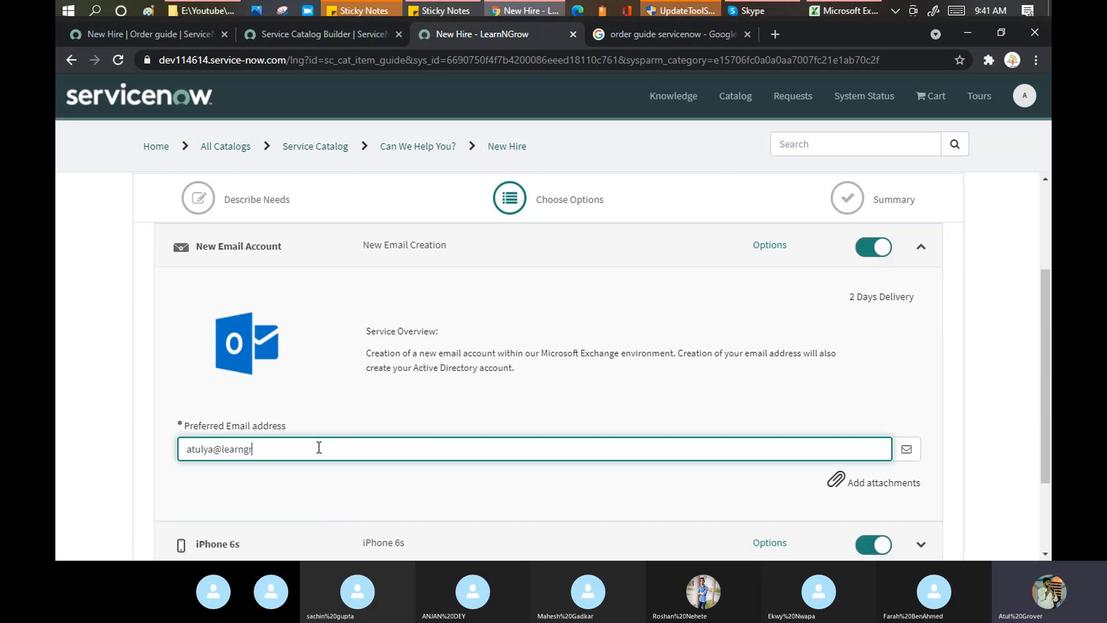
scroll(131, 293, down, 3)
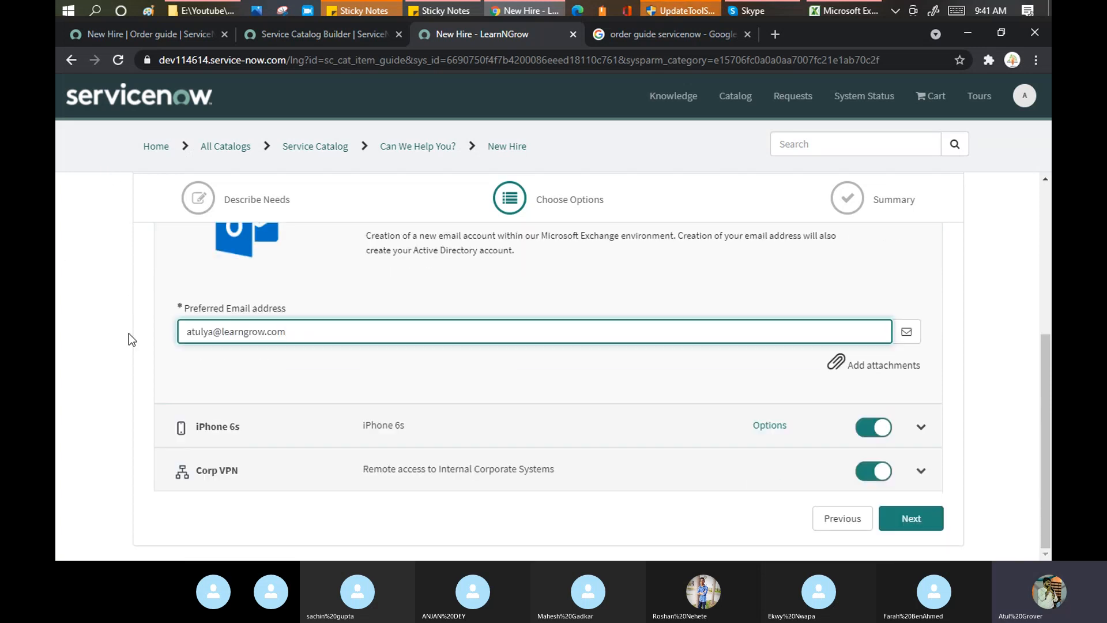
Set the iPhone 6s to Silver with 128 GB storage.
click(923, 429)
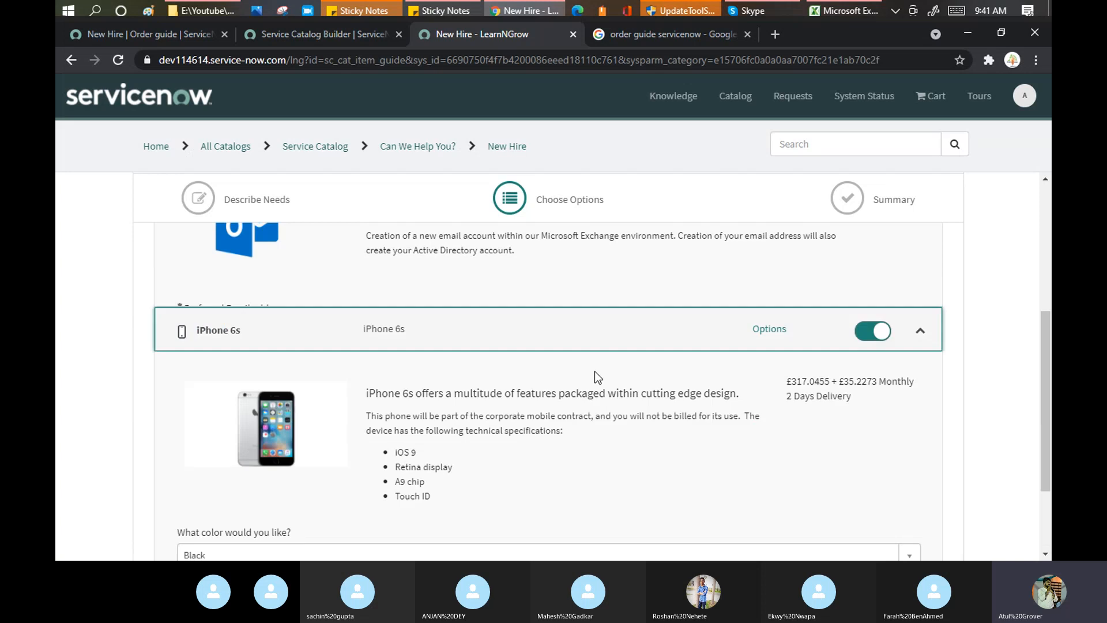
scroll(404, 417, down, 4)
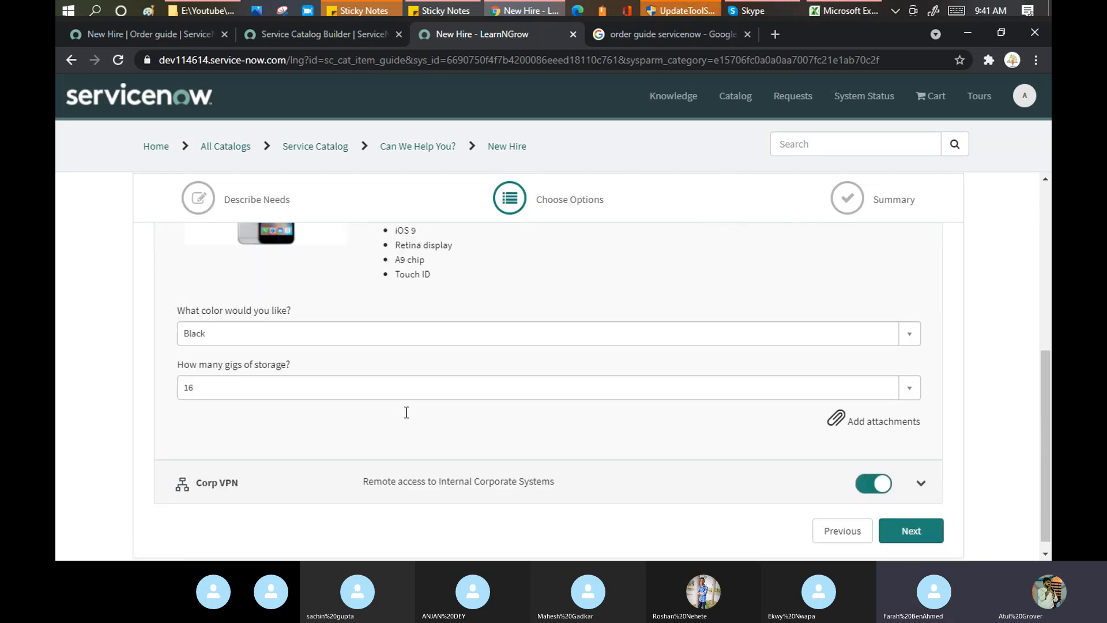
click(300, 318)
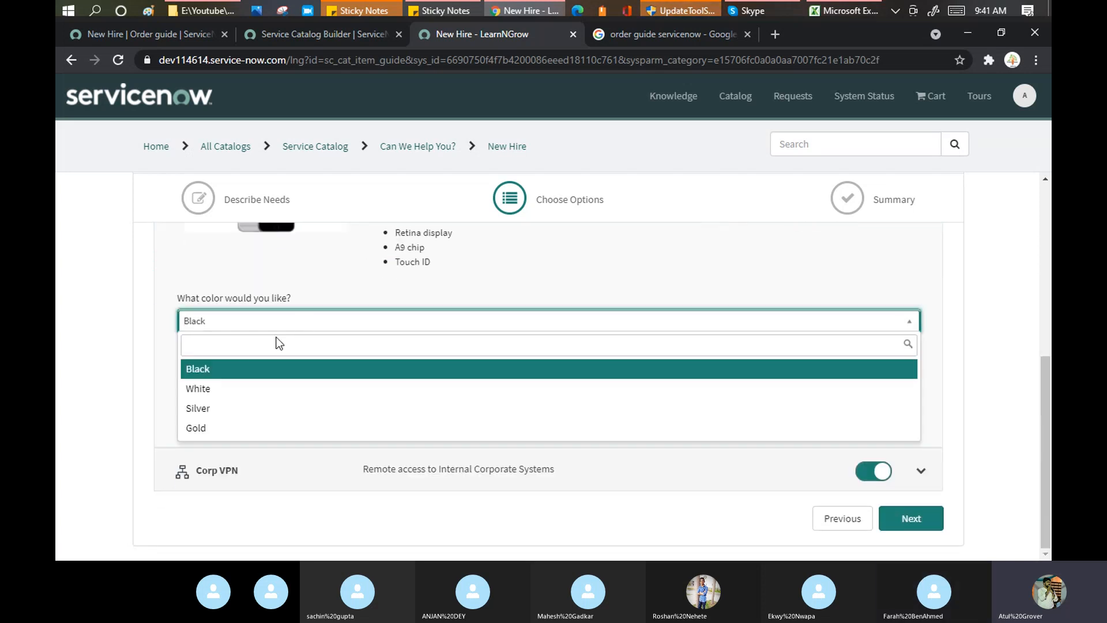
click(205, 408)
click(266, 376)
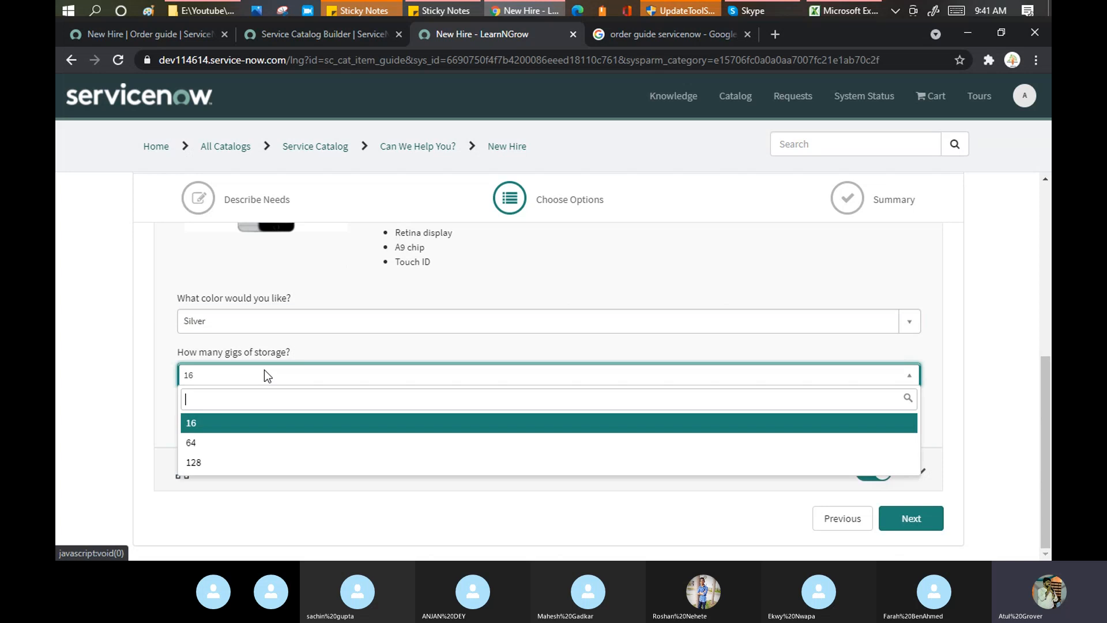
click(224, 467)
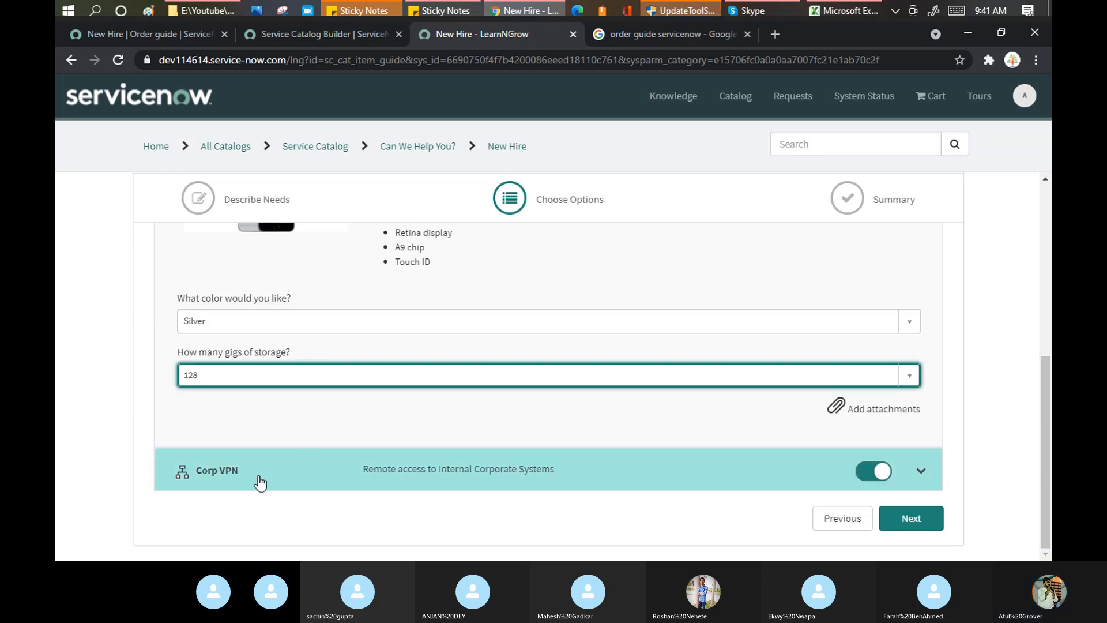
Place the New Hire order, expand delivery information and special instructions, and check out.
click(916, 519)
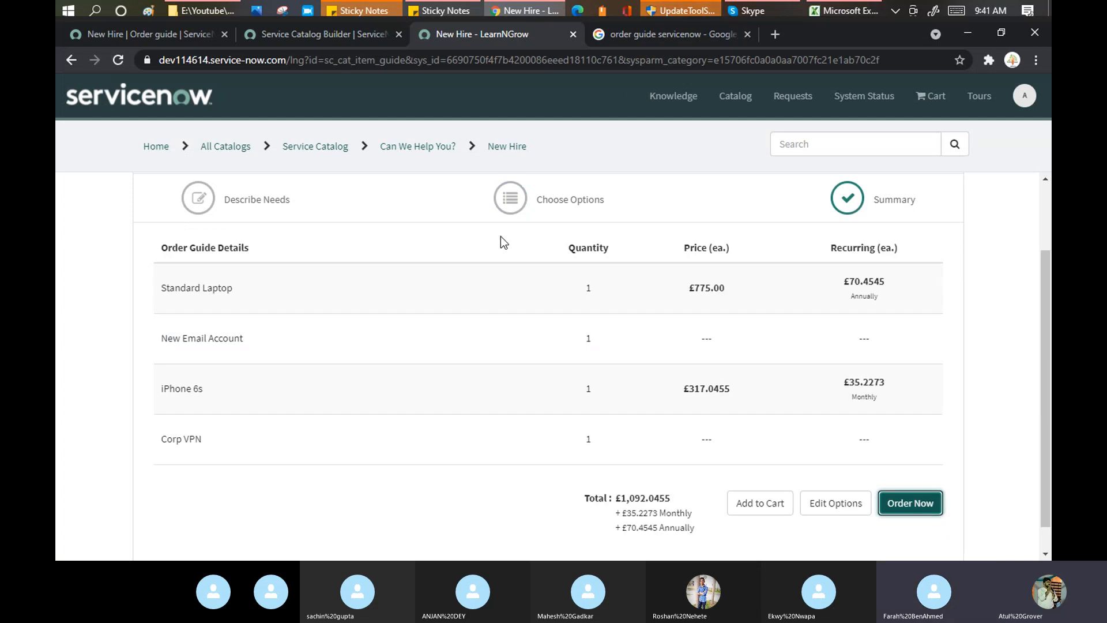
scroll(761, 297, down, 1)
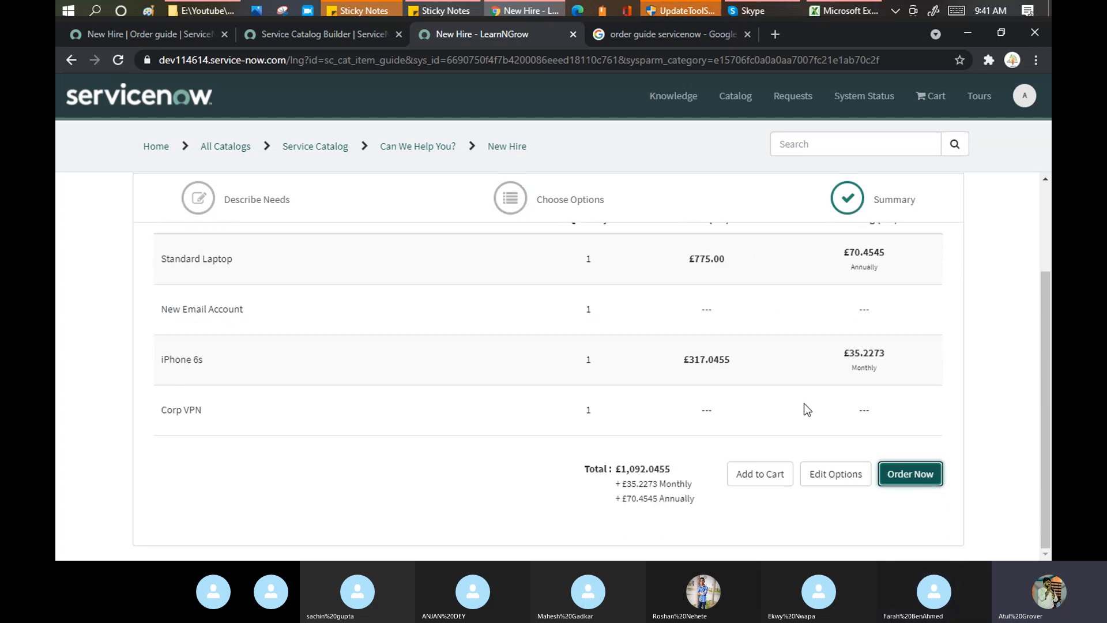
click(909, 475)
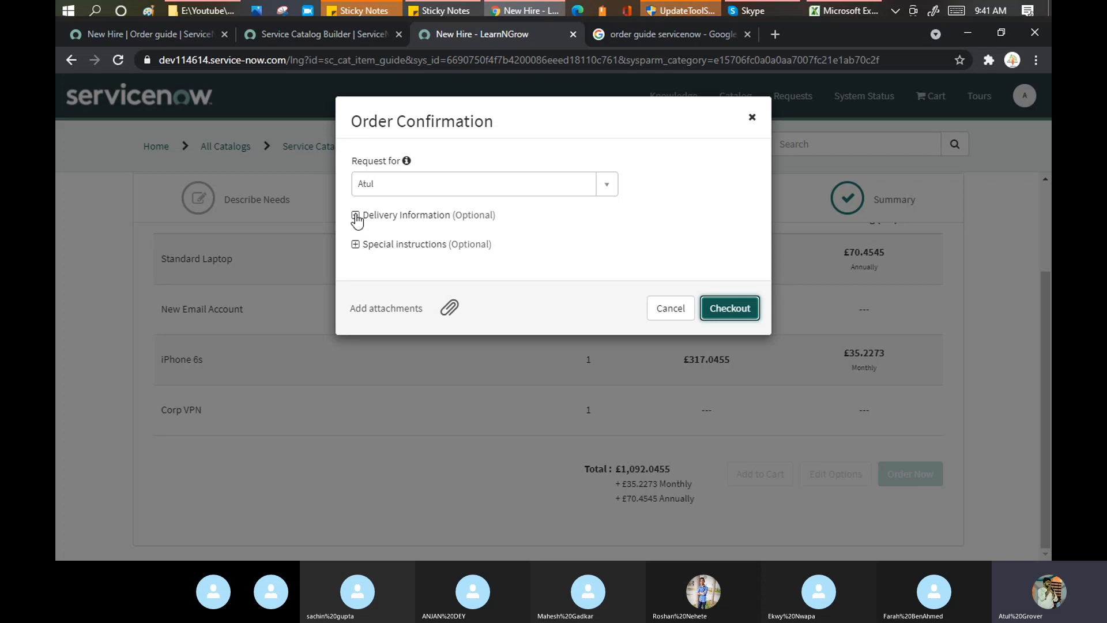
click(356, 216)
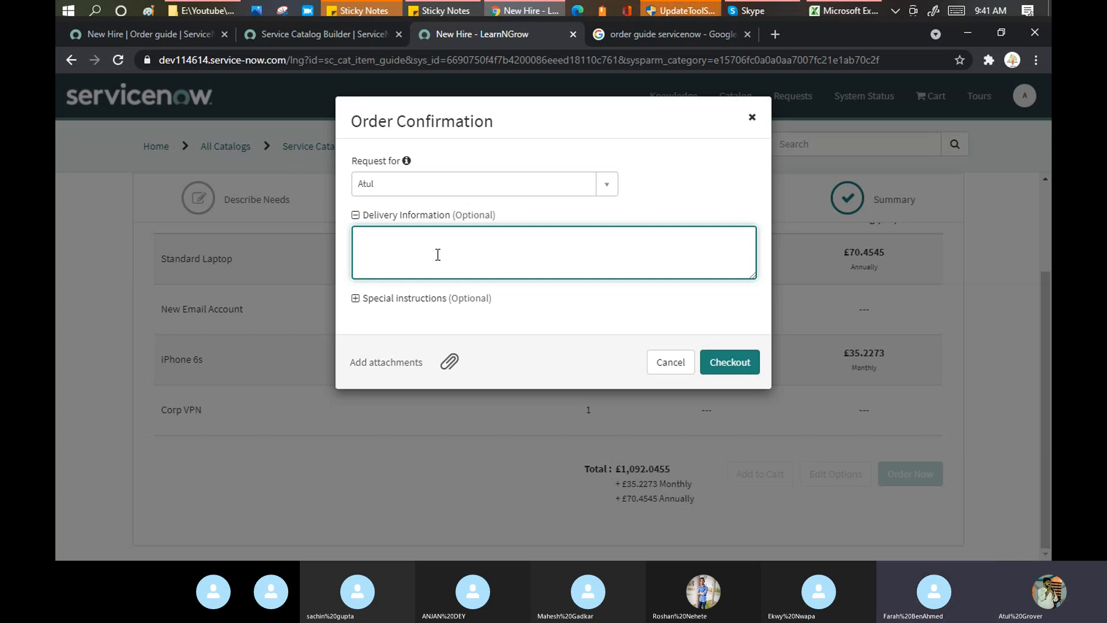
click(355, 299)
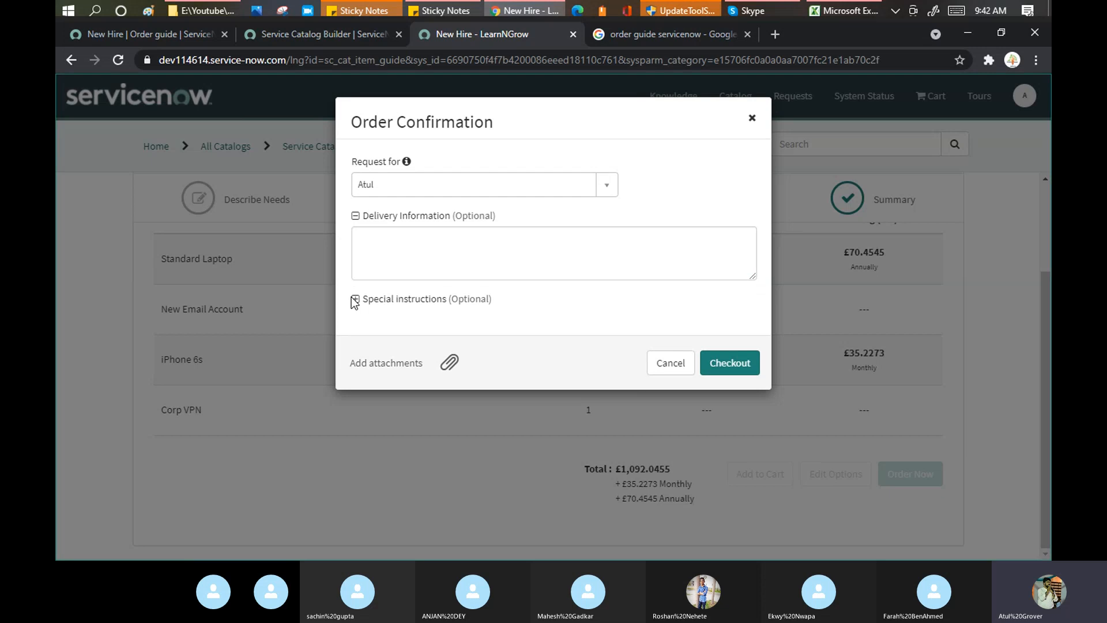
click(741, 369)
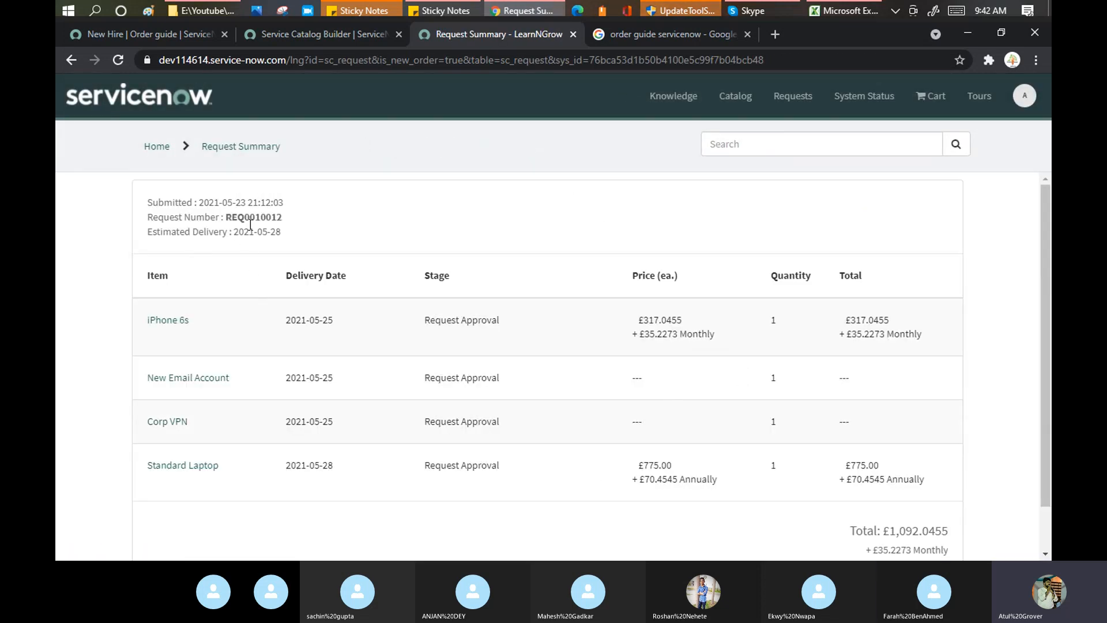
Global Search request REQ0010012 to review its four items, then open Order Guides.
double_click(250, 214)
key(ctrl+c)
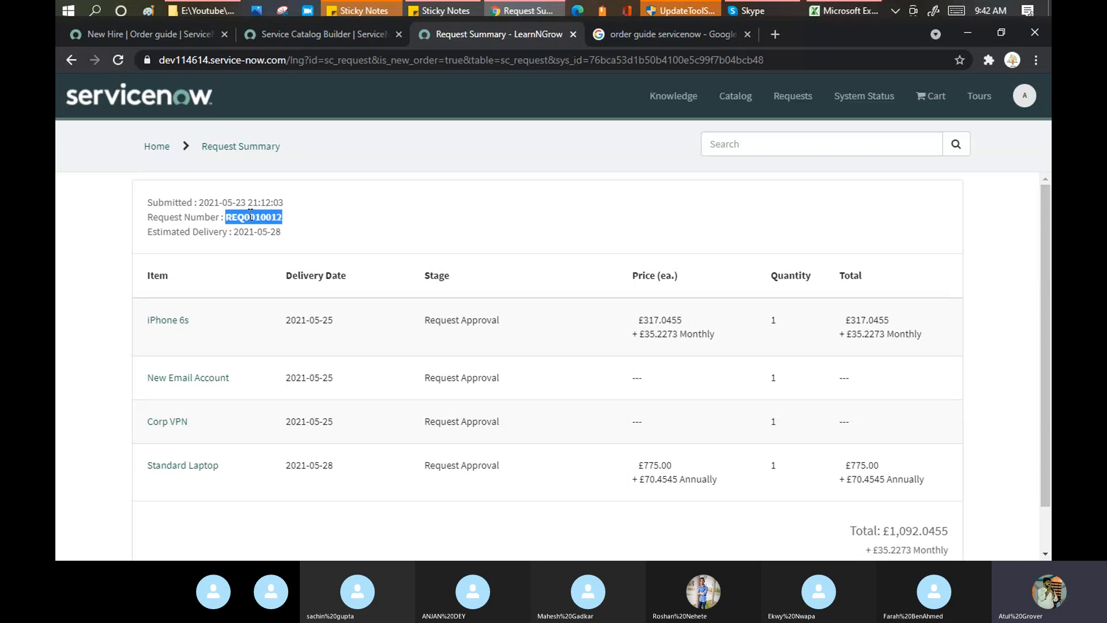
click(144, 34)
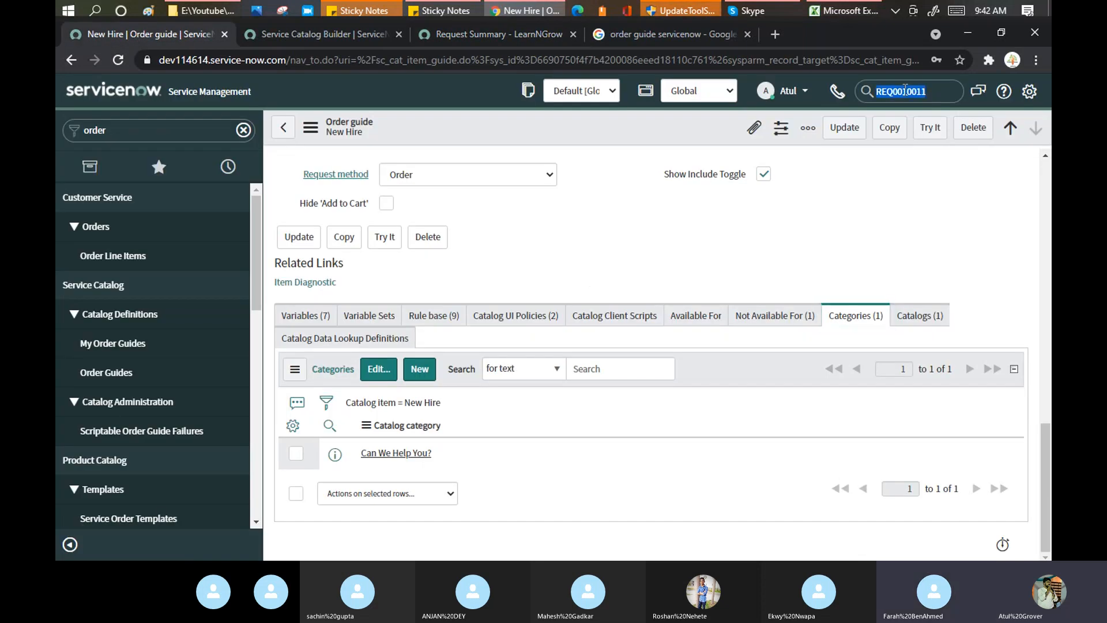
key(ctrl+v)
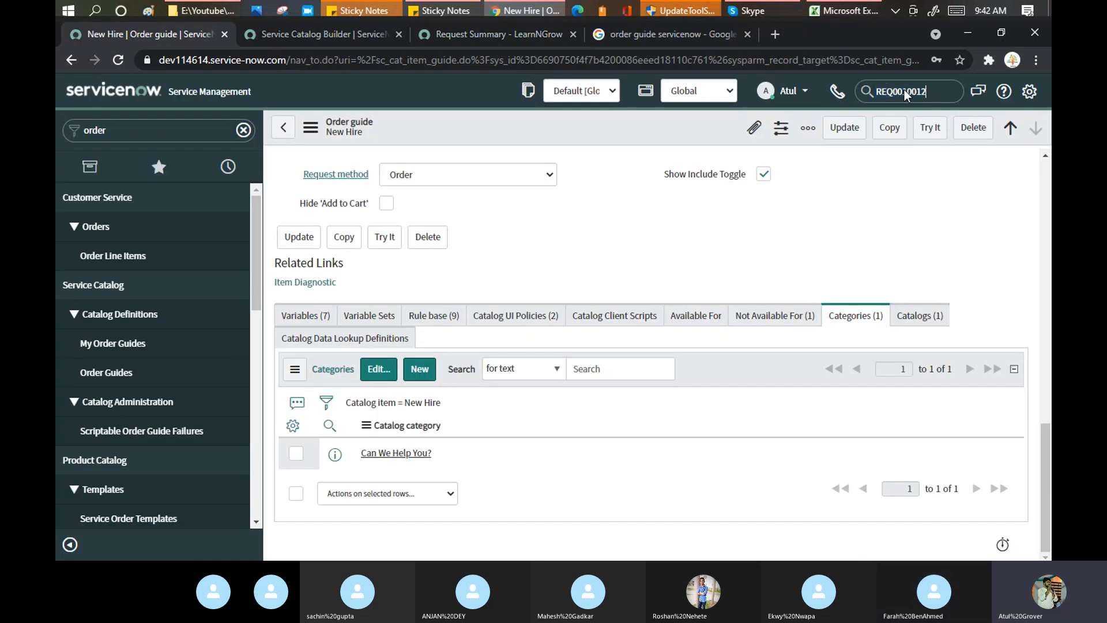
key(Return)
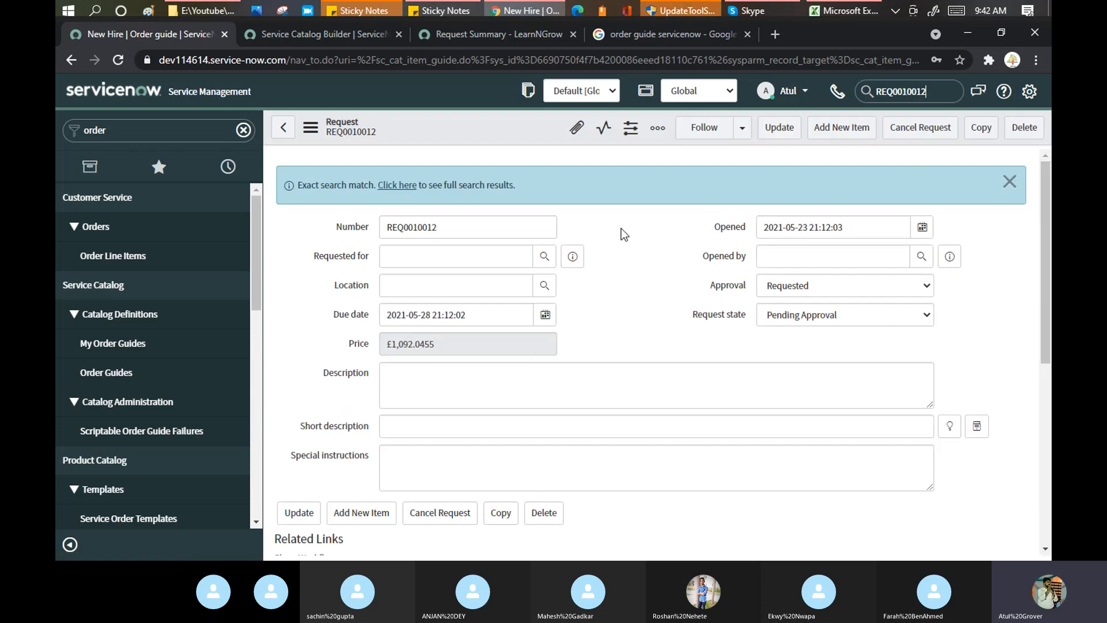
scroll(622, 229, down, 6)
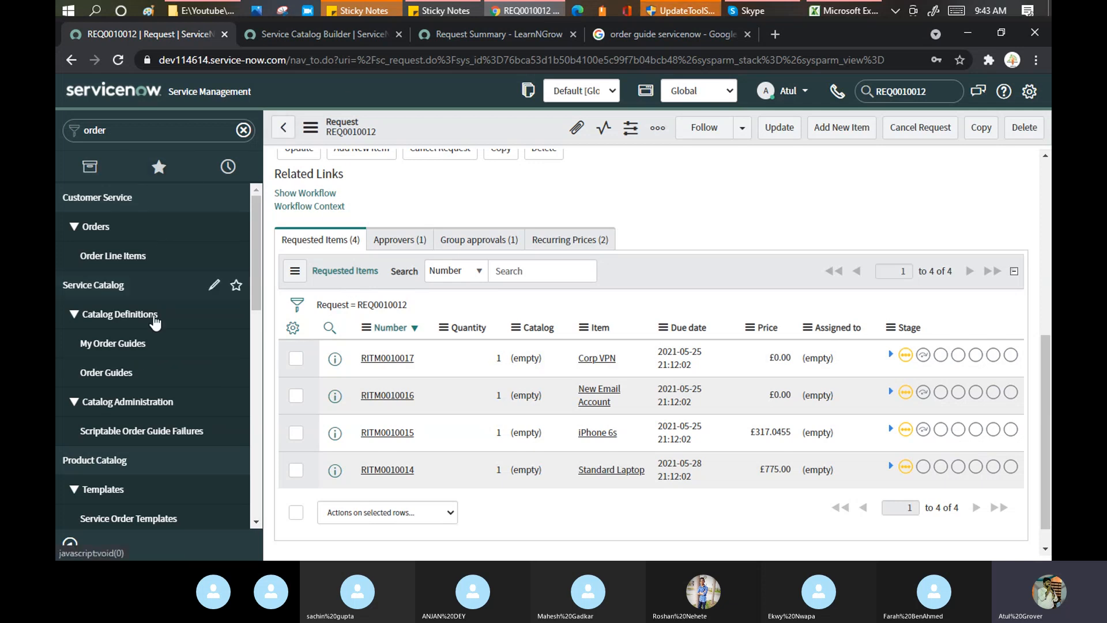
click(124, 370)
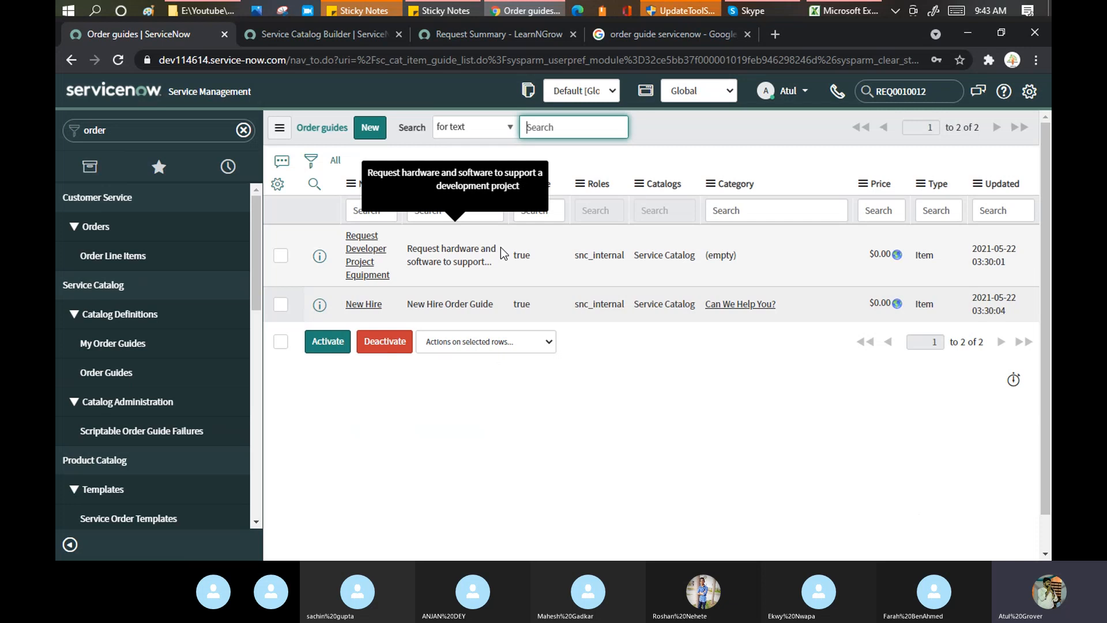
Open the New Hire record and review its Description, Picture and Portal Settings (request method Order).
click(364, 304)
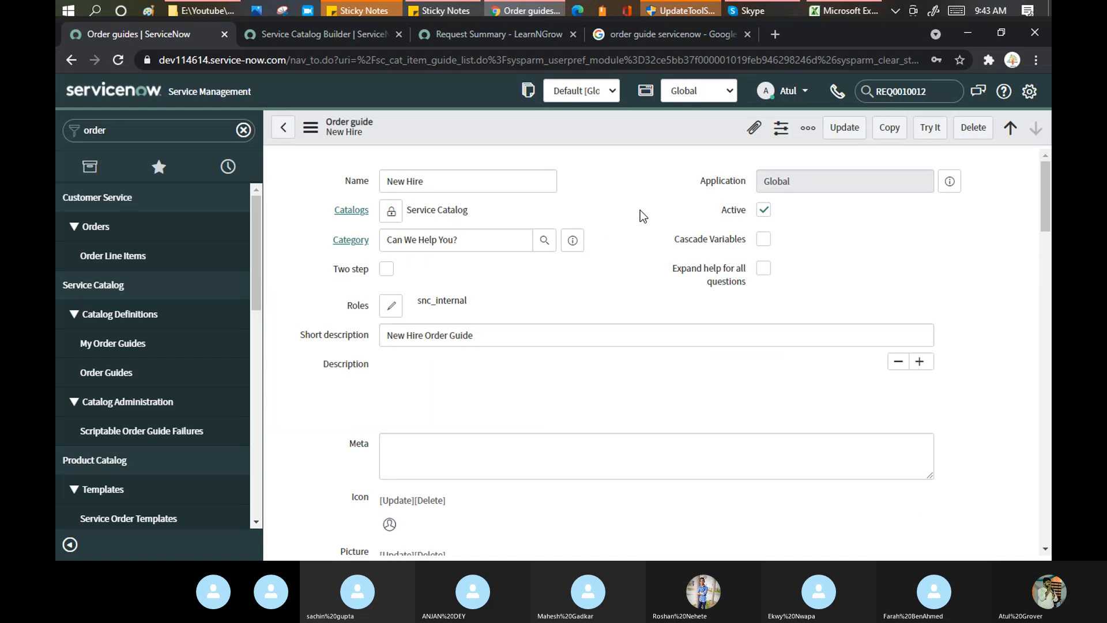
scroll(640, 210, down, 6)
scroll(640, 213, up, 5)
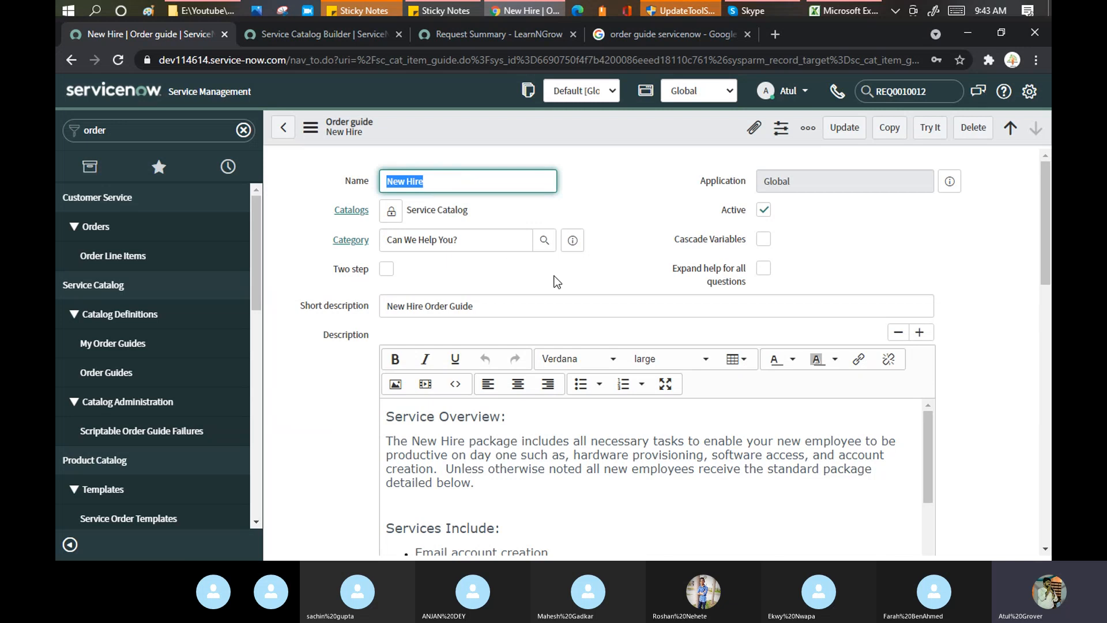
scroll(570, 280, down, 5)
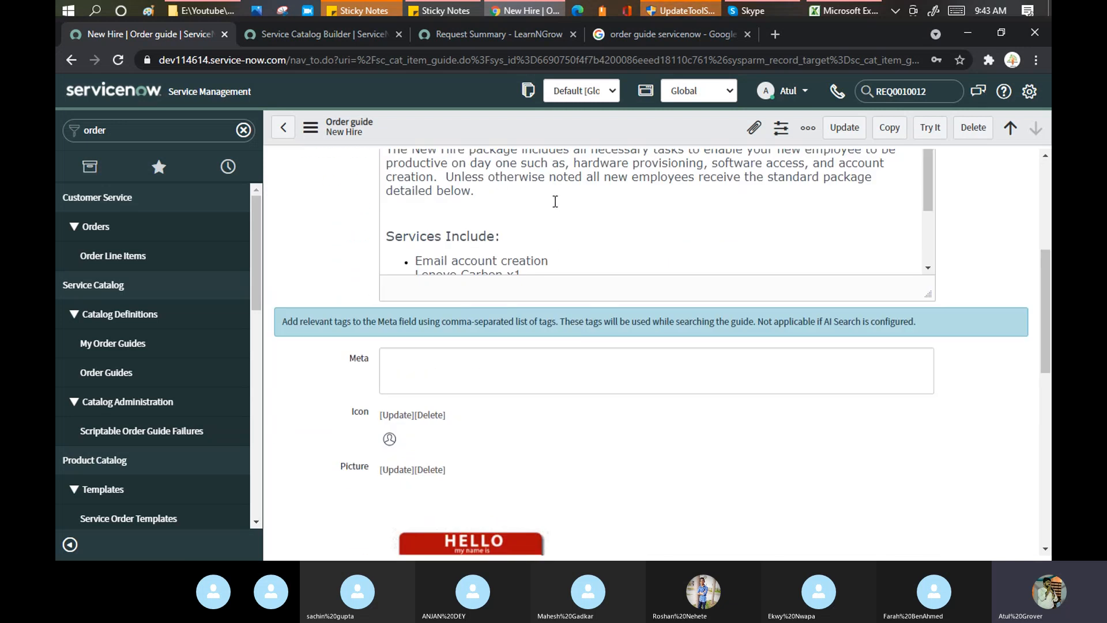
scroll(556, 201, down, 2)
scroll(555, 201, up, 2)
scroll(555, 202, down, 2)
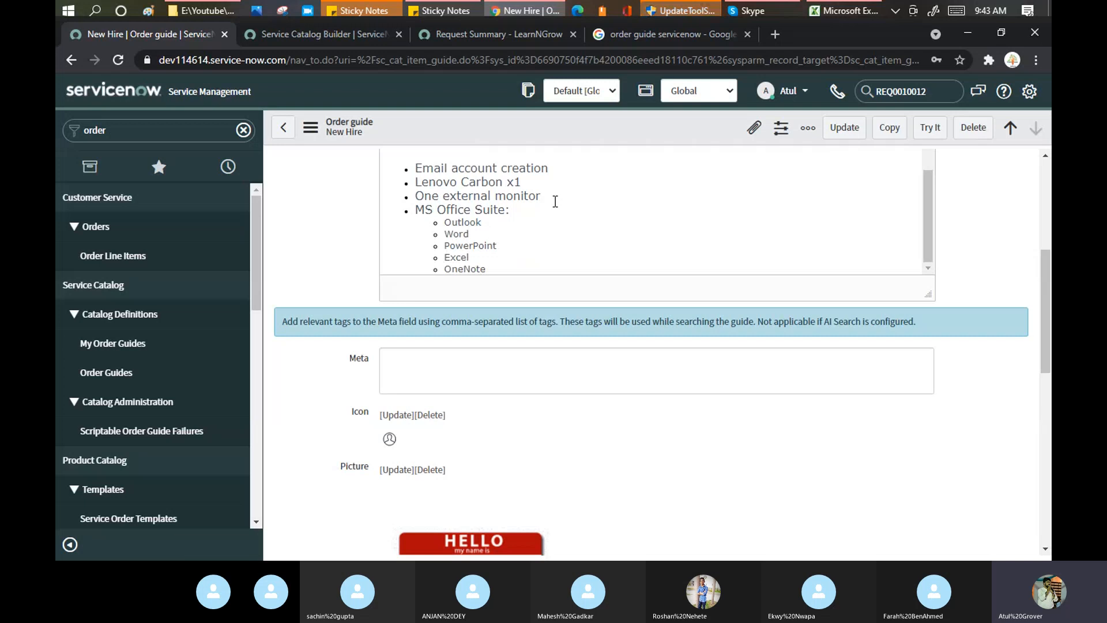
scroll(585, 351, down, 4)
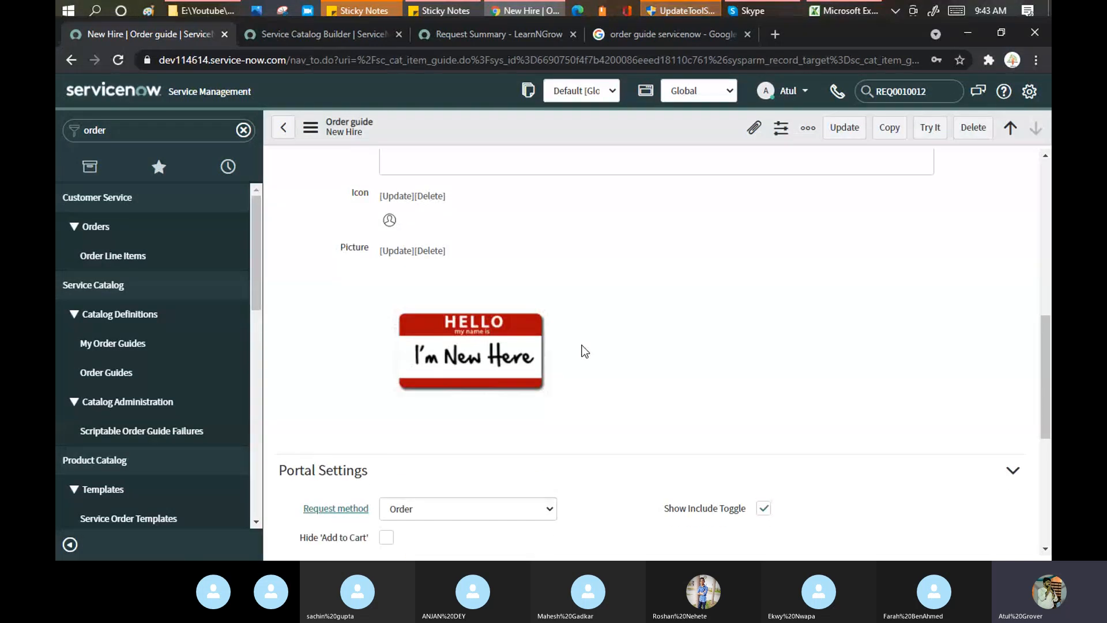
right_click(196, 34)
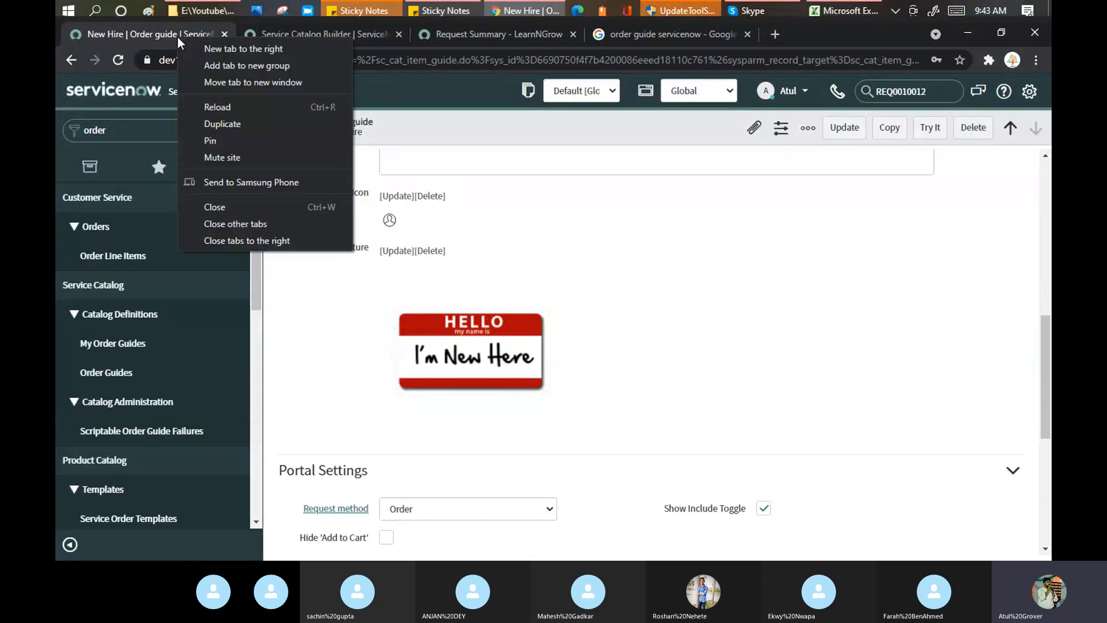
Duplicate the tab and Global Search the new request number.
click(214, 122)
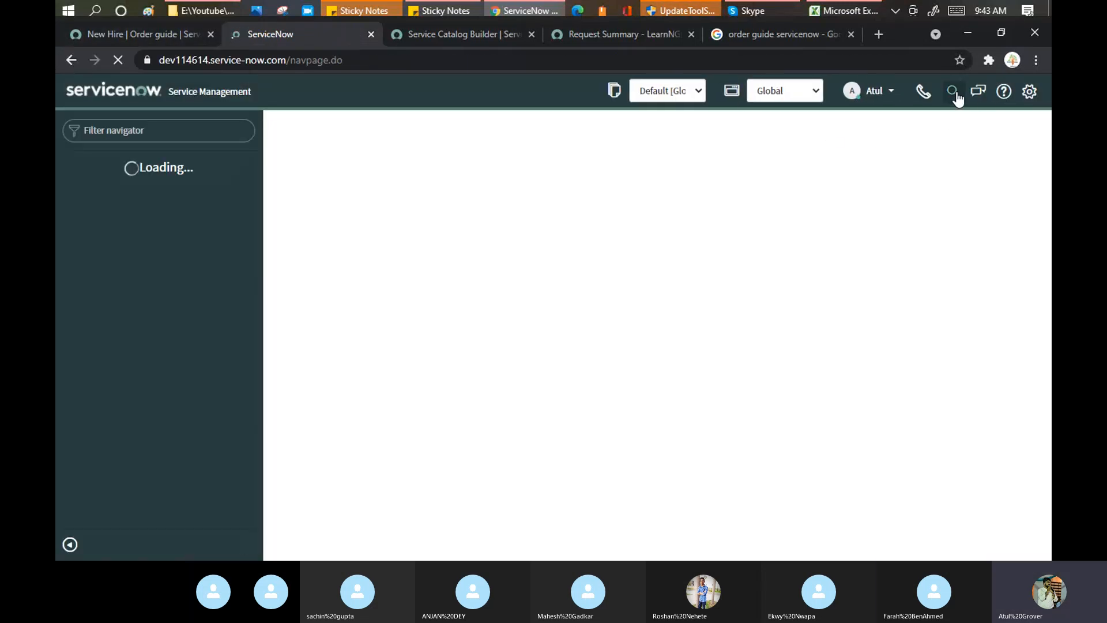
click(957, 94)
text(REQ0010012)
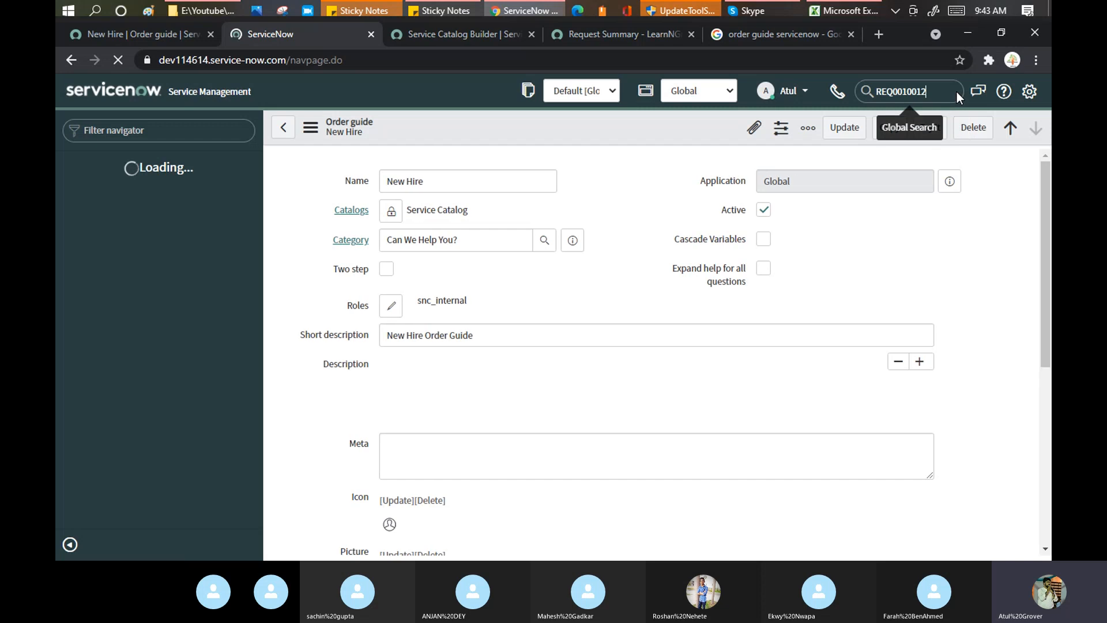
key(Return)
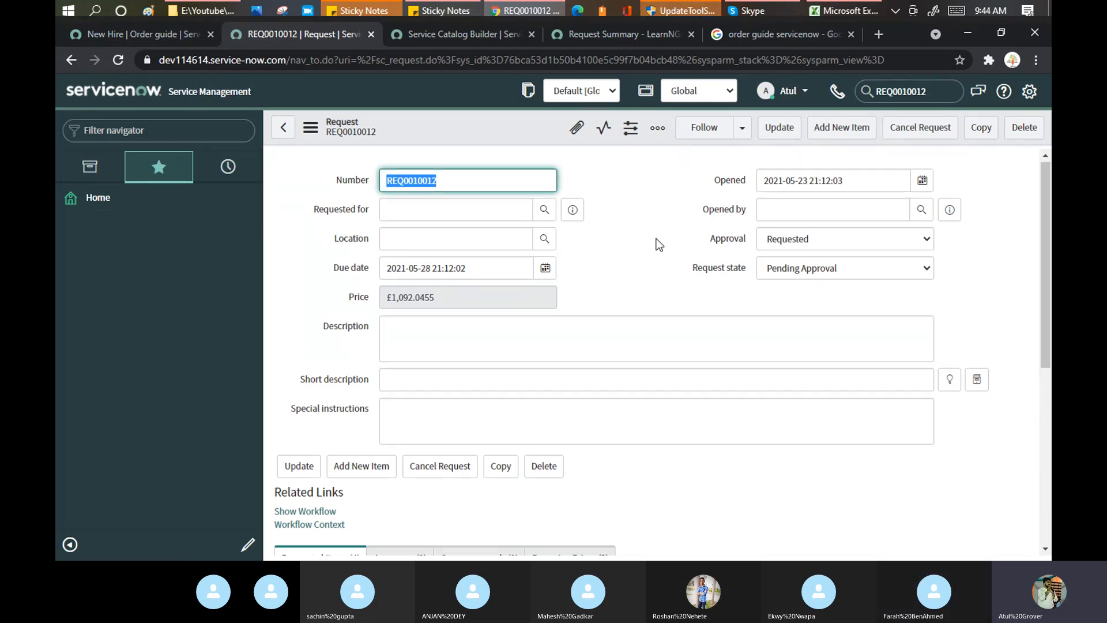
Review the Corp VPN requested item, then the request's Catalog Request Approvers > $1000 group approval.
scroll(658, 245, down, 5)
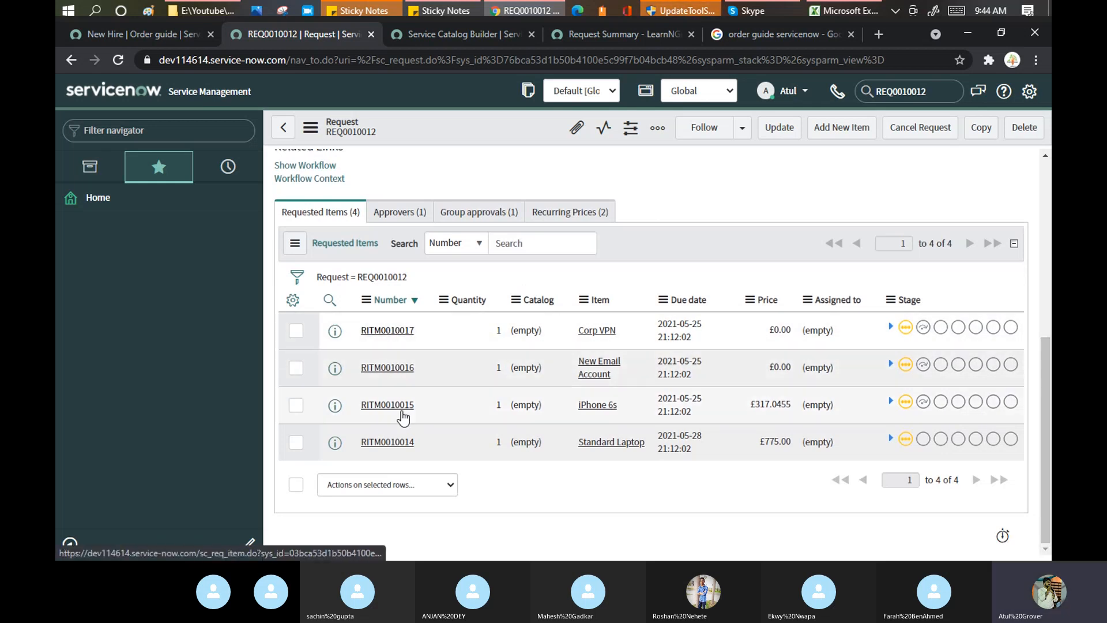
click(404, 338)
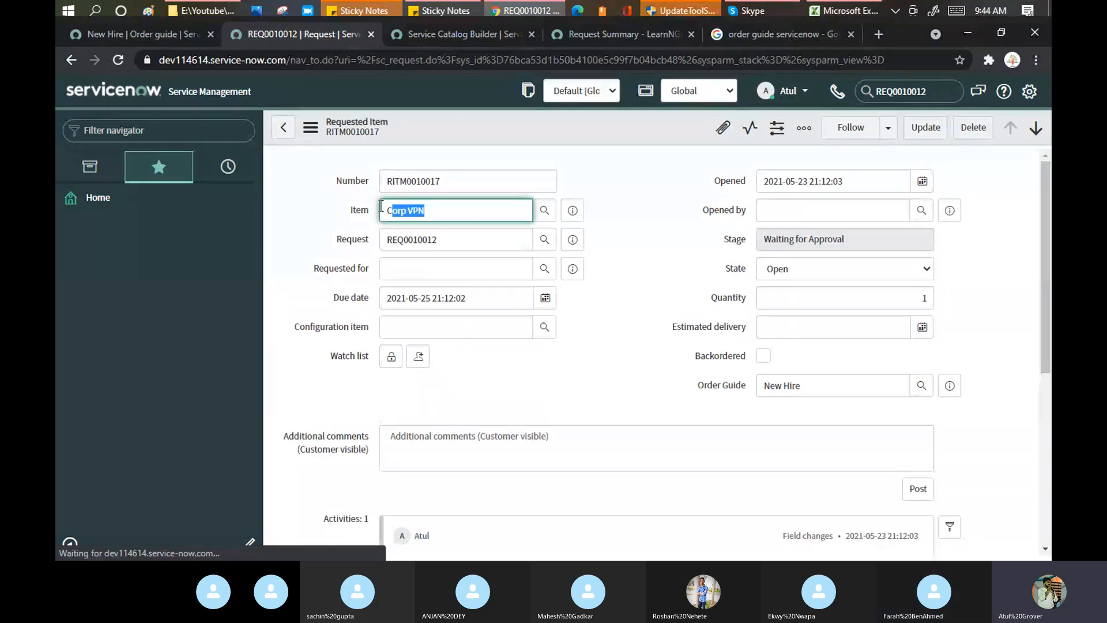
click(282, 137)
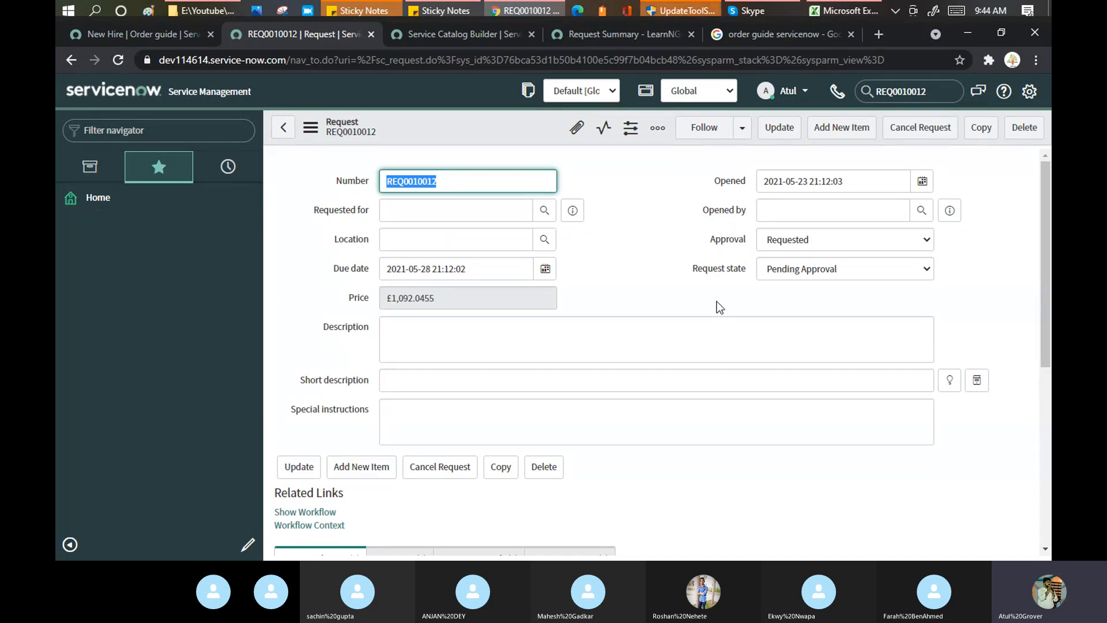
scroll(645, 217, down, 6)
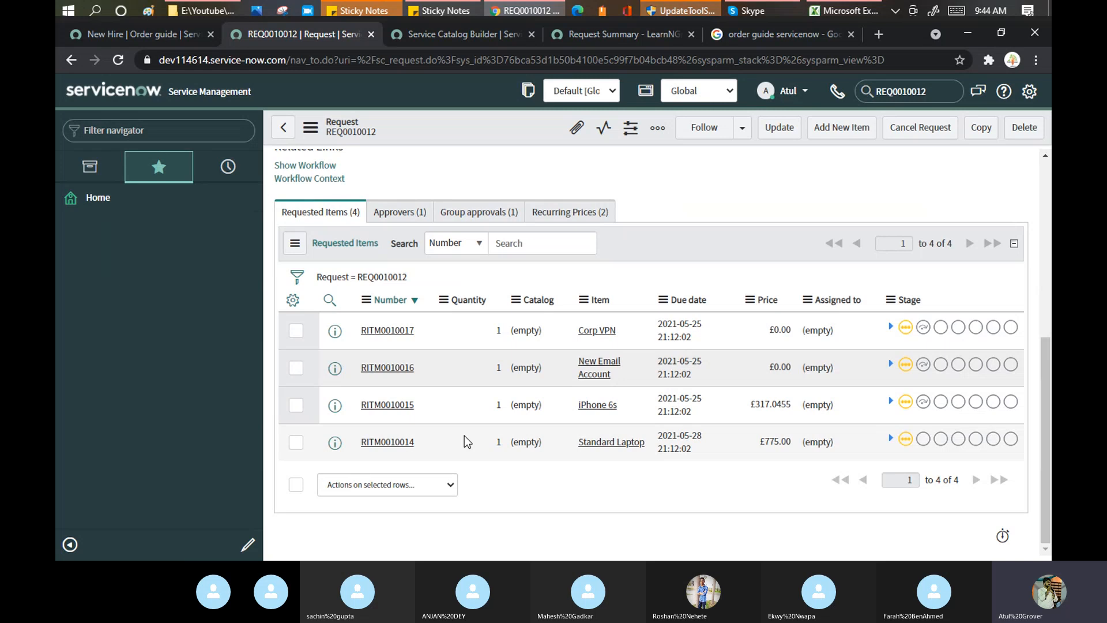
scroll(489, 309, up, 4)
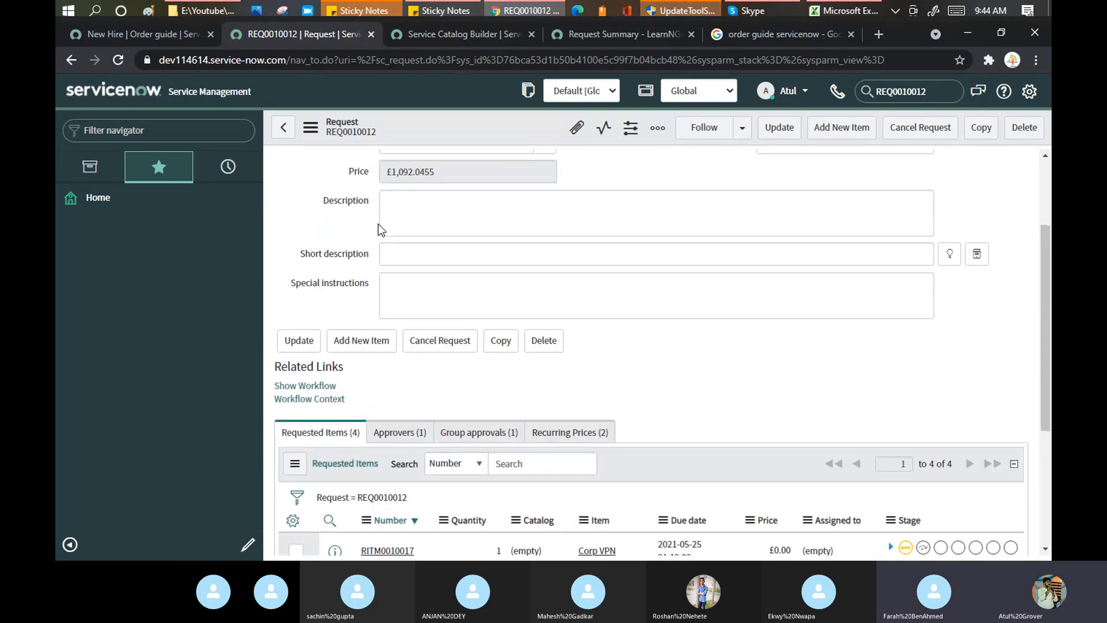
scroll(469, 330, up, 3)
scroll(574, 440, down, 4)
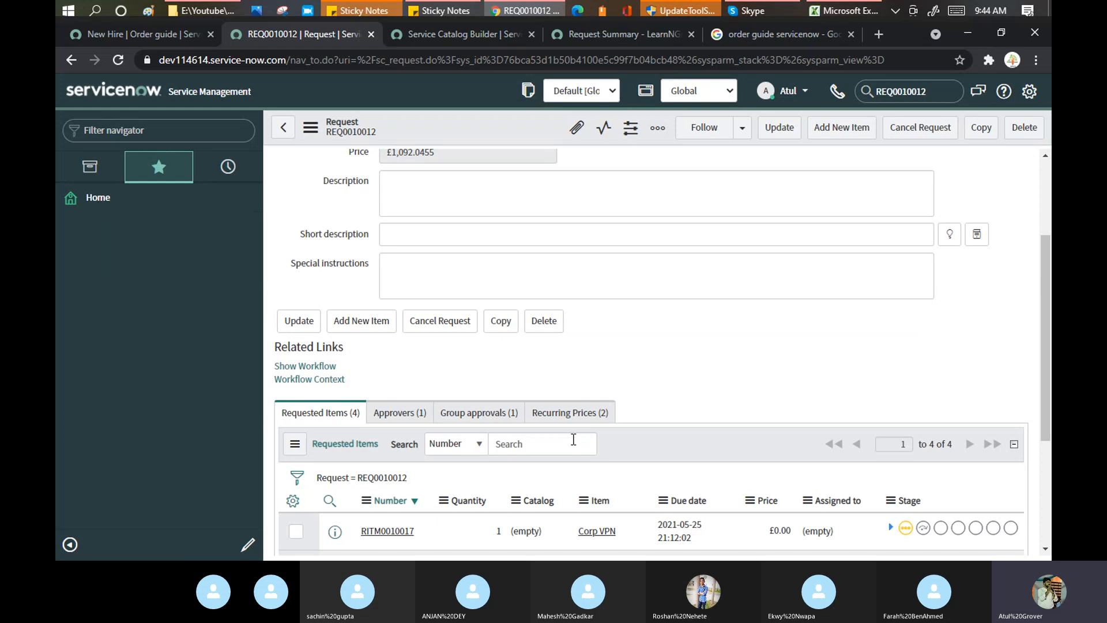
click(477, 417)
scroll(512, 413, down, 2)
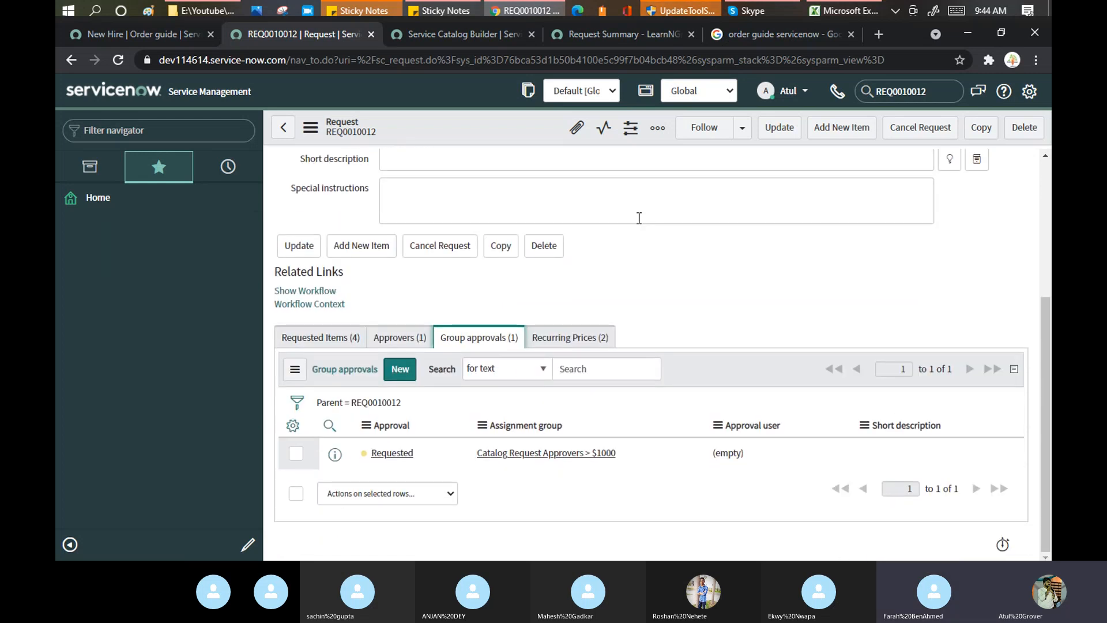
scroll(410, 271, up, 4)
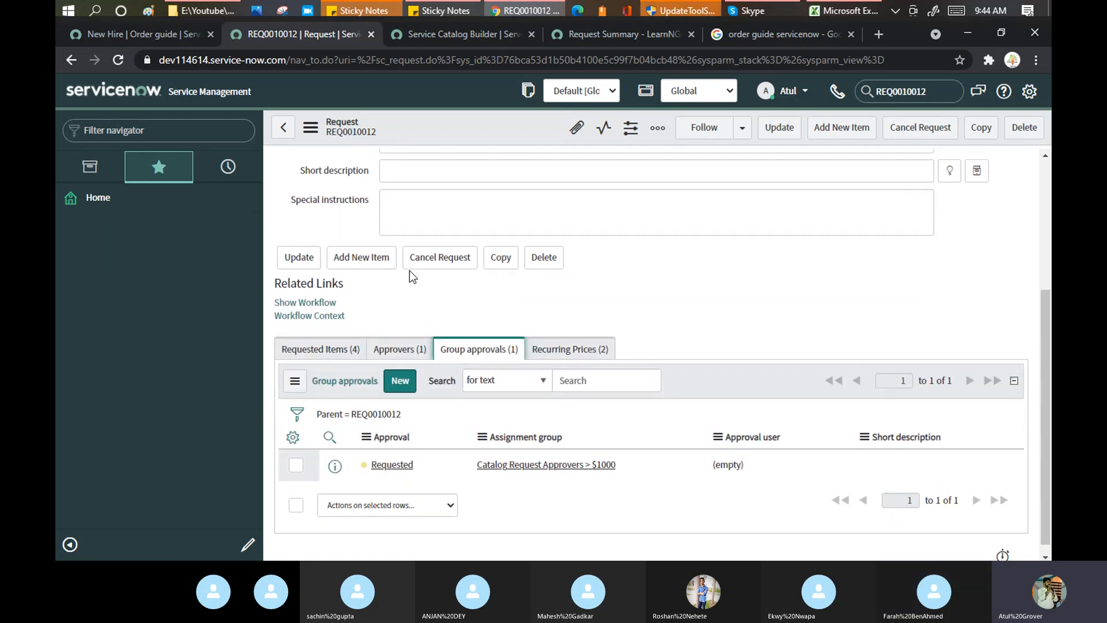
mouse_move(410, 271)
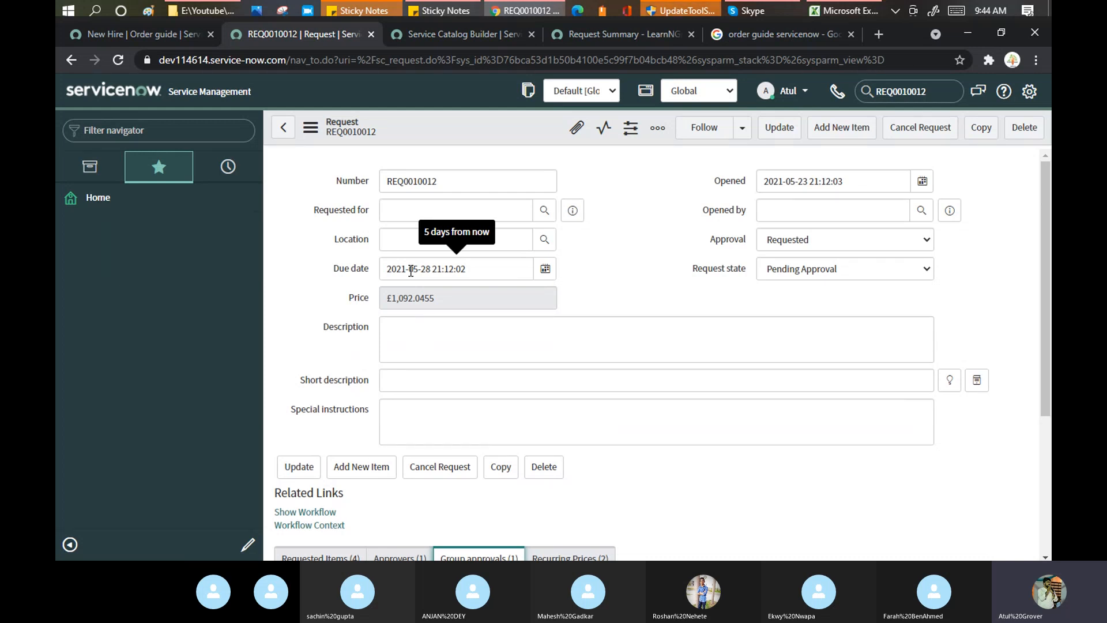
On the New Hire guide, check the request method choices and keep Order.
click(131, 36)
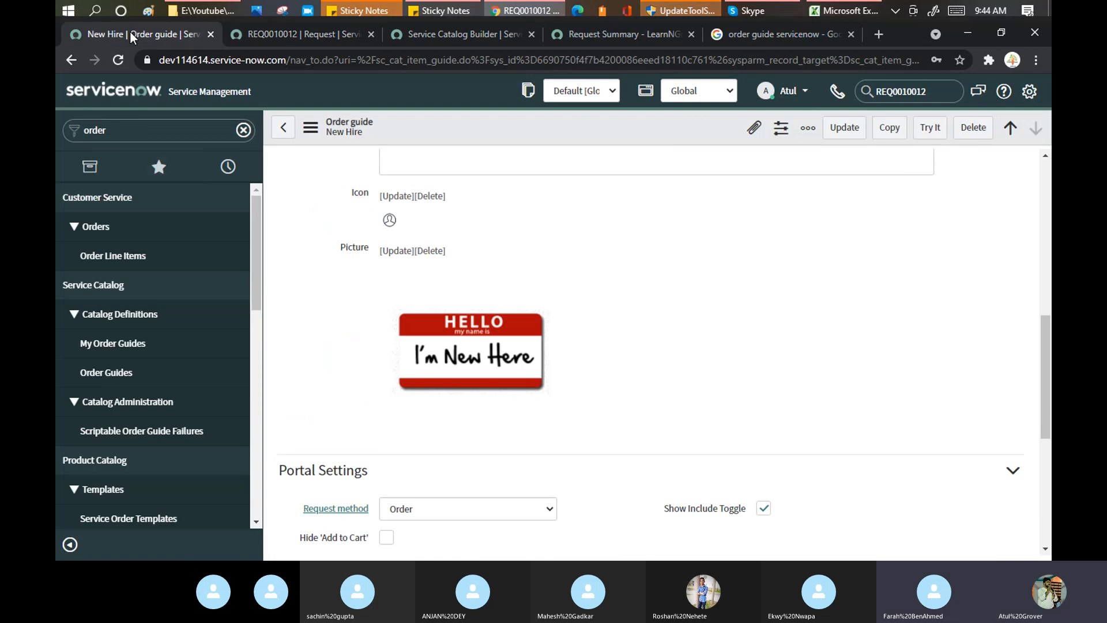
scroll(531, 277, down, 2)
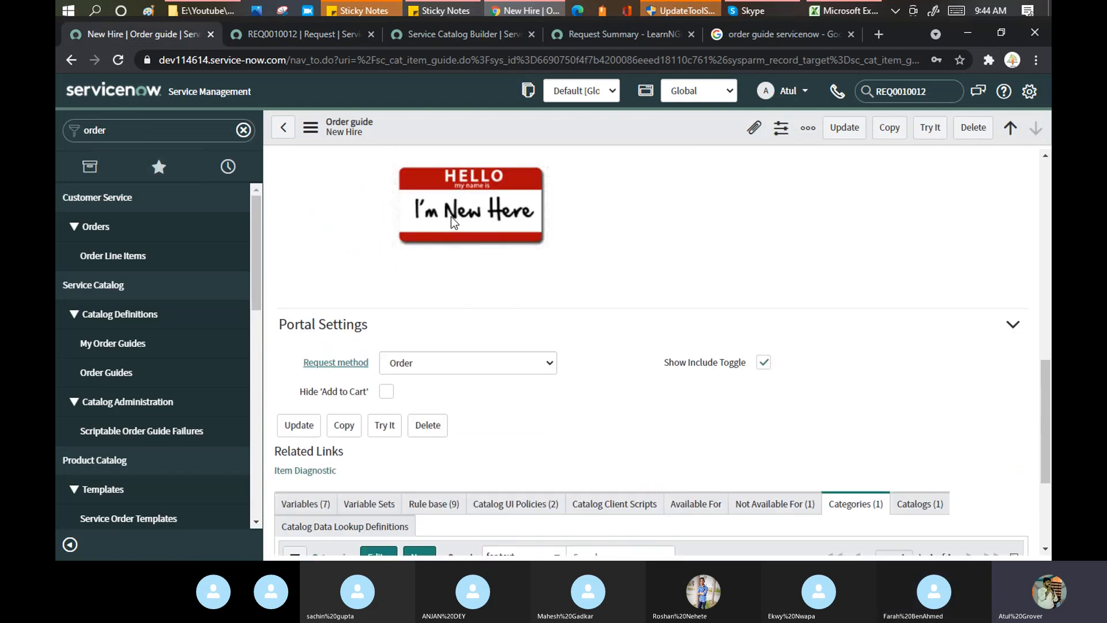
scroll(451, 217, down, 2)
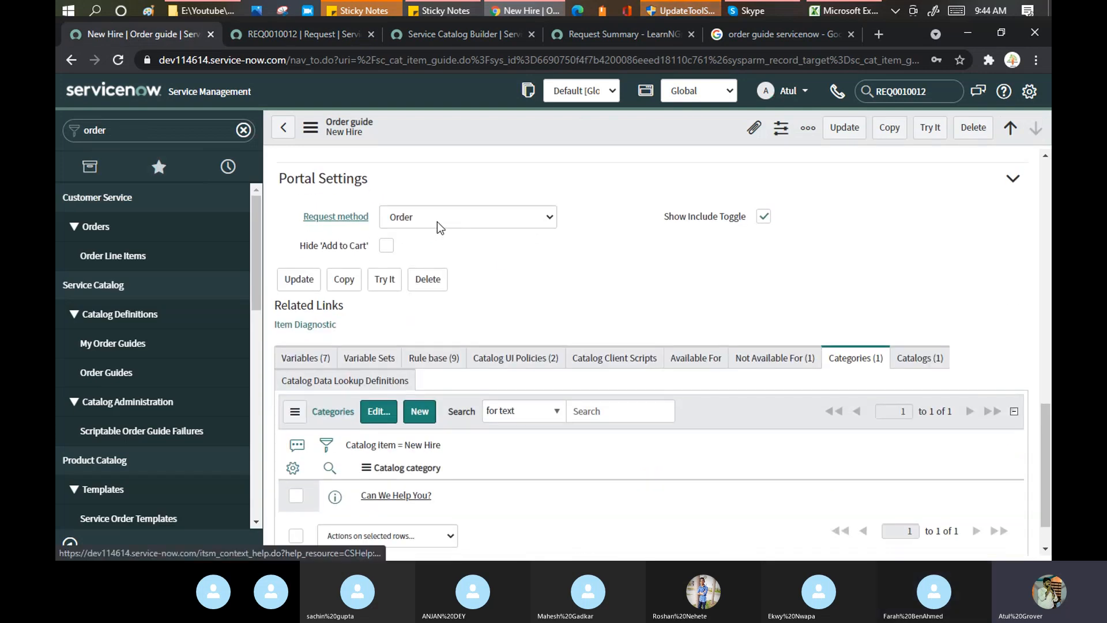
click(471, 217)
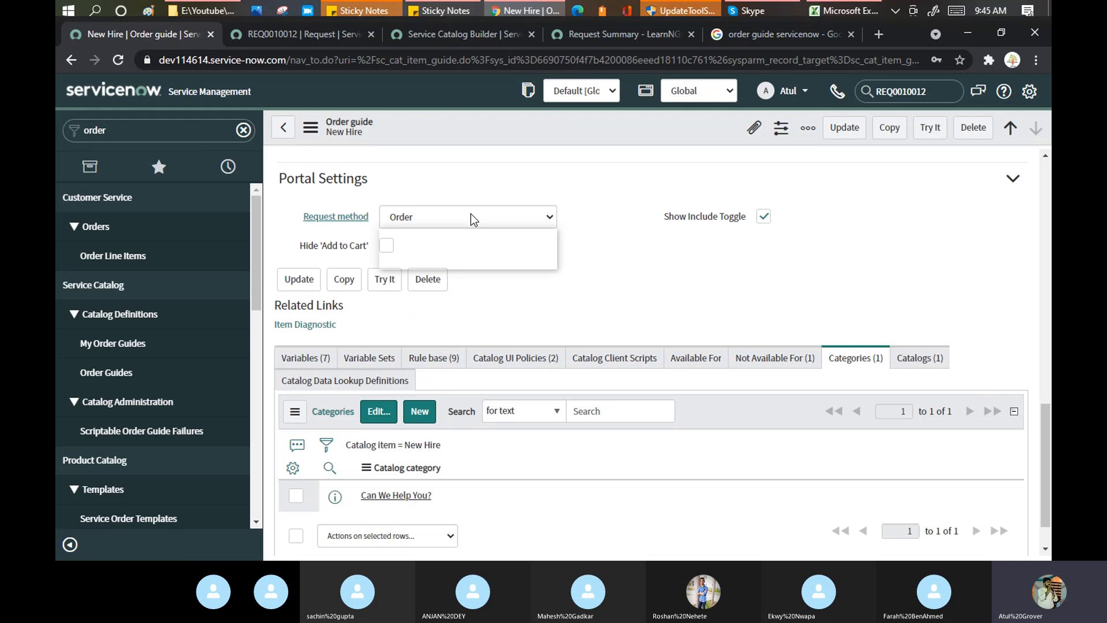
click(470, 217)
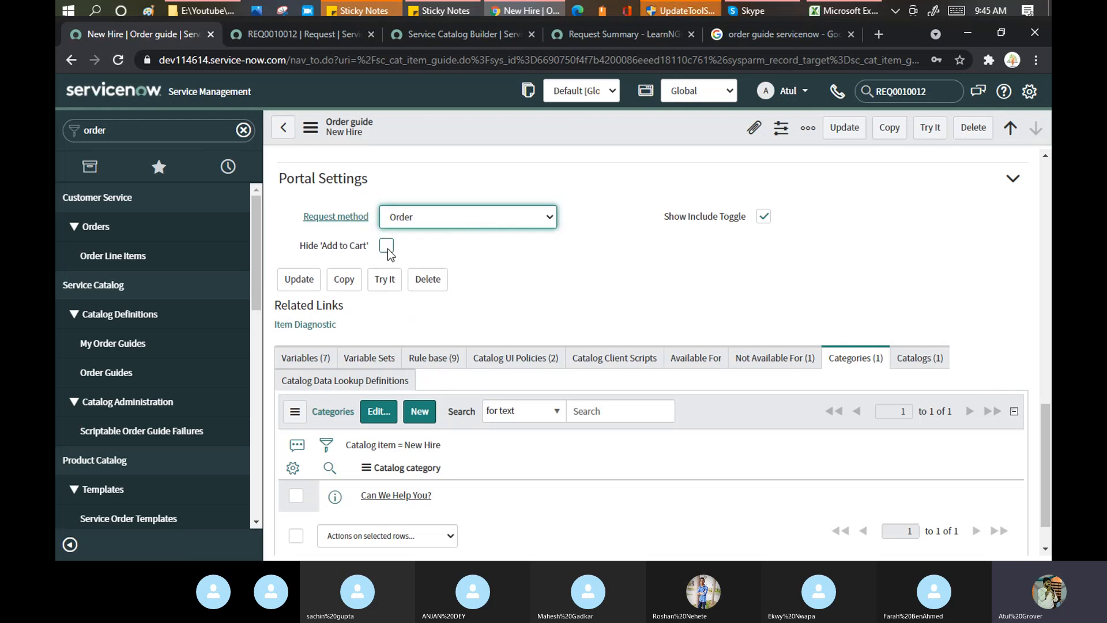
Show the Variables (7) list and highlight hiring_manager through mobile_device_type.
scroll(591, 251, down, 1)
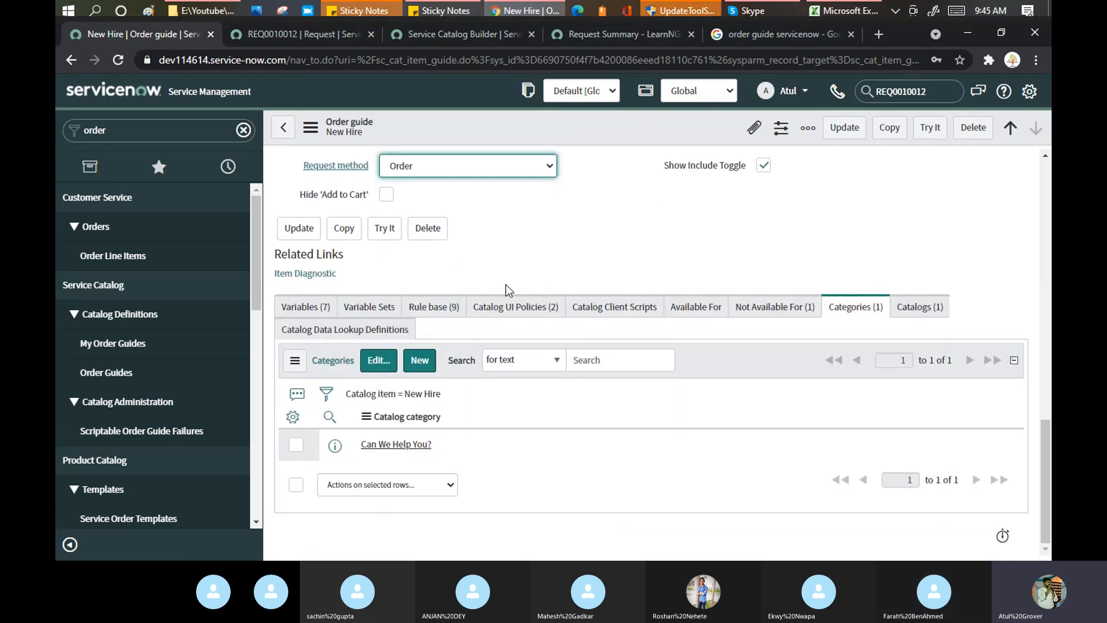
click(300, 312)
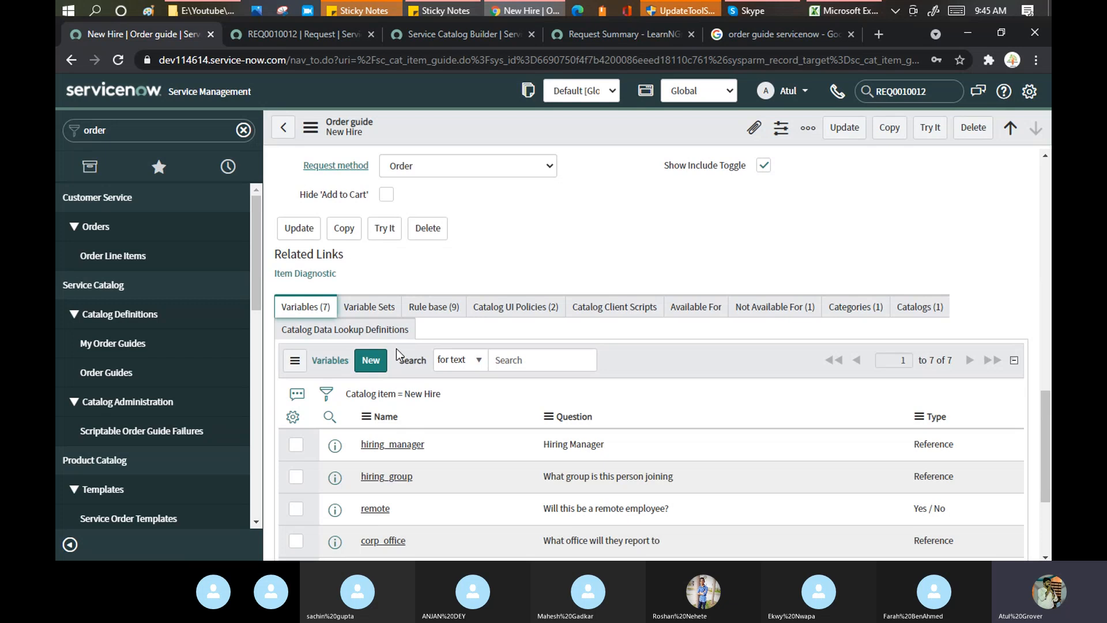
scroll(485, 279, down, 3)
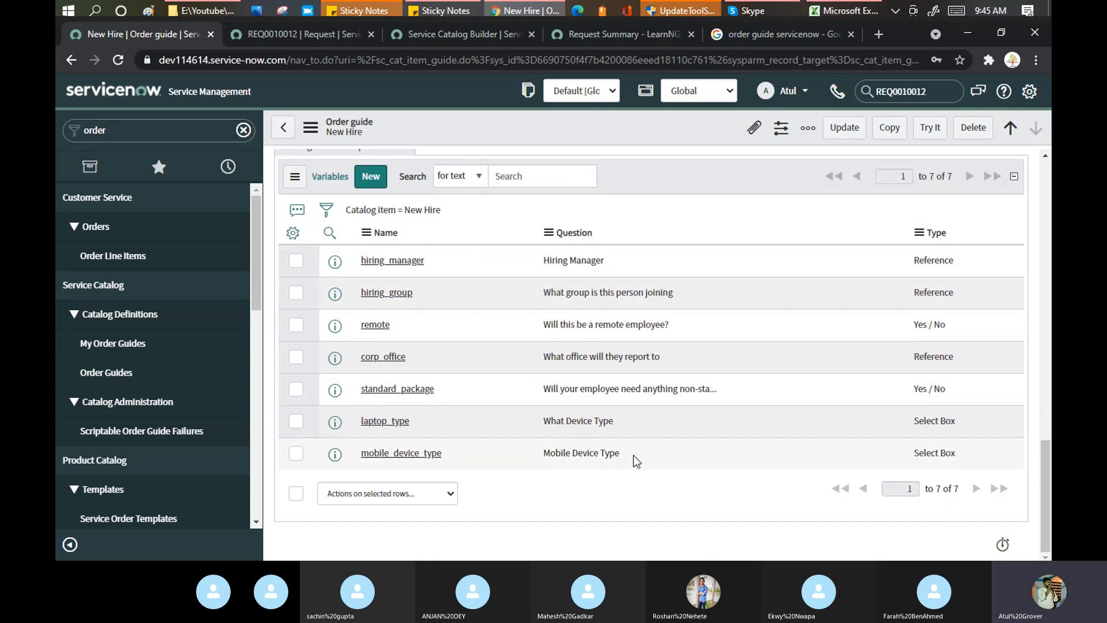
drag(633, 455, 534, 255)
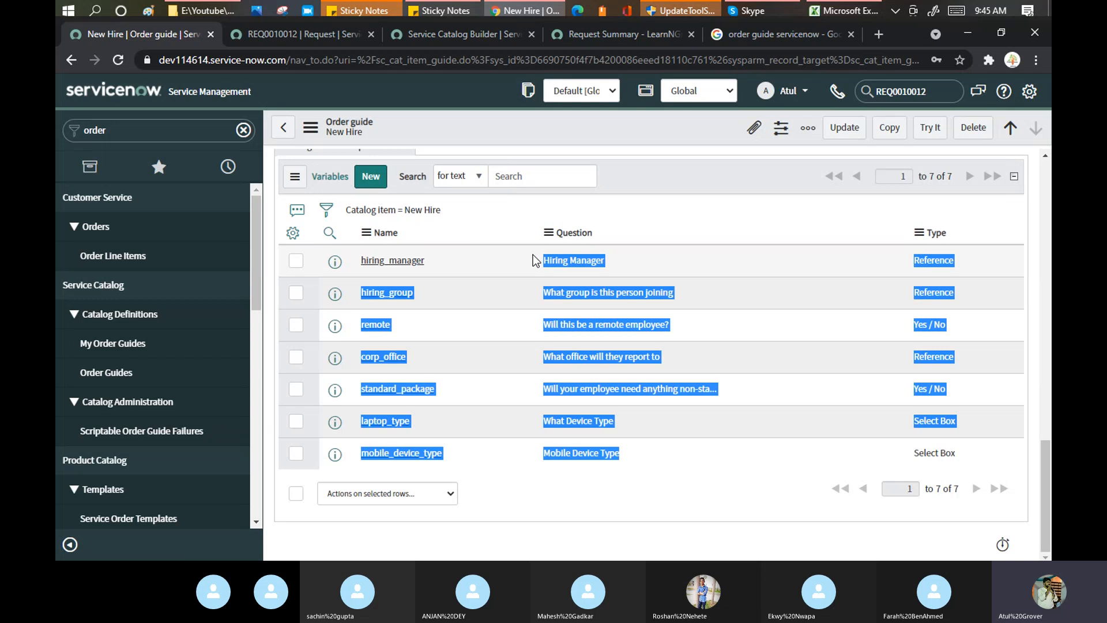
scroll(454, 303, up, 3)
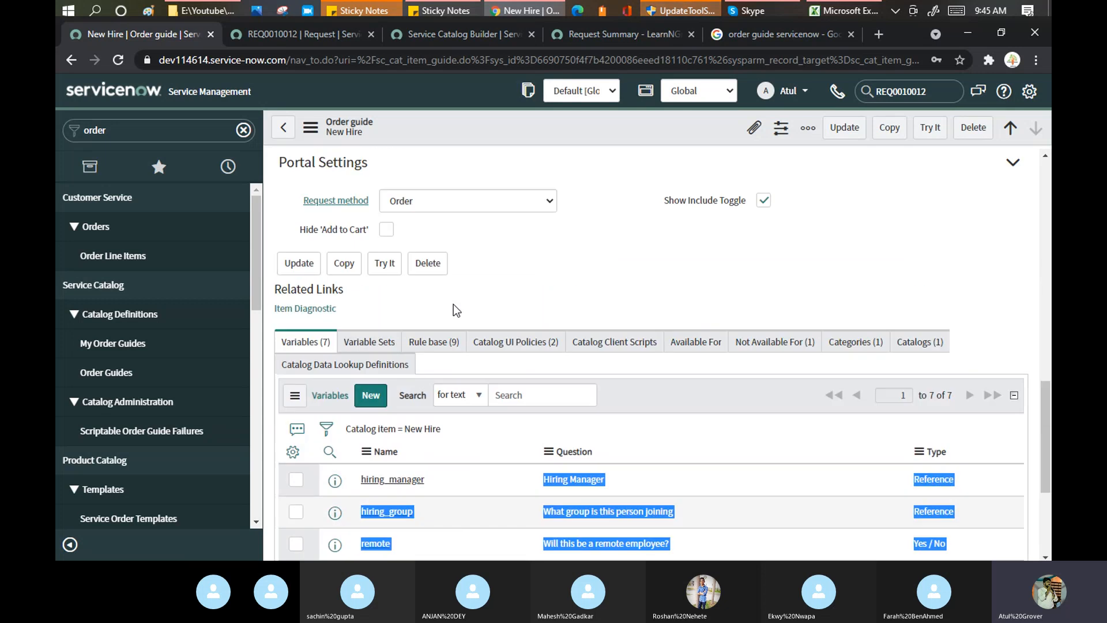
Show the New Hire guide's nine rule-base items.
click(434, 342)
scroll(548, 399, down, 2)
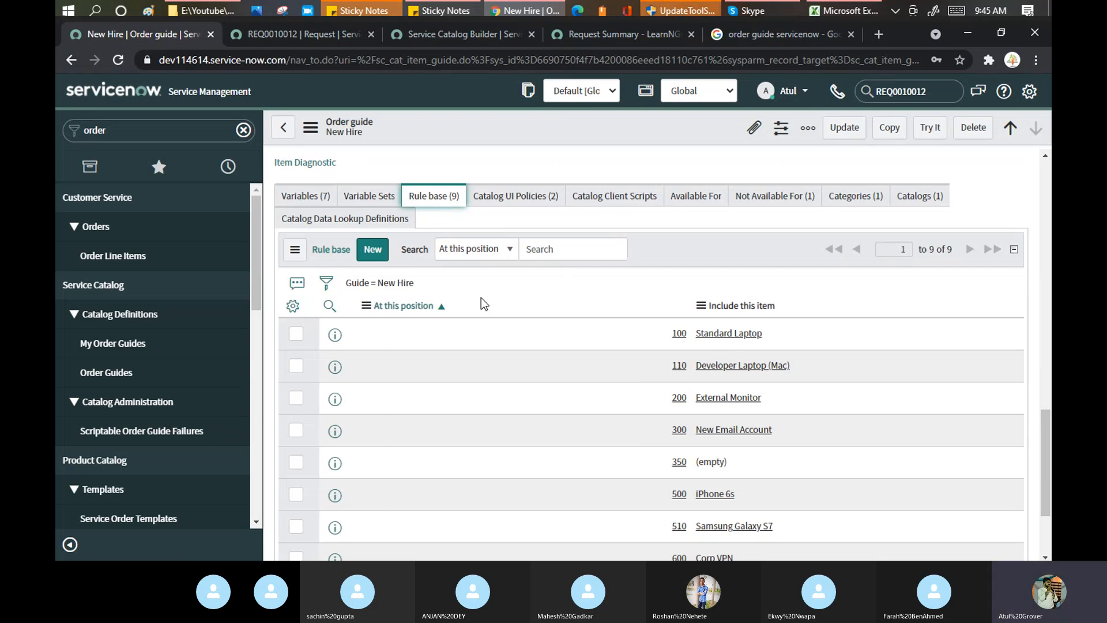
scroll(481, 297, down, 2)
scroll(413, 297, up, 1)
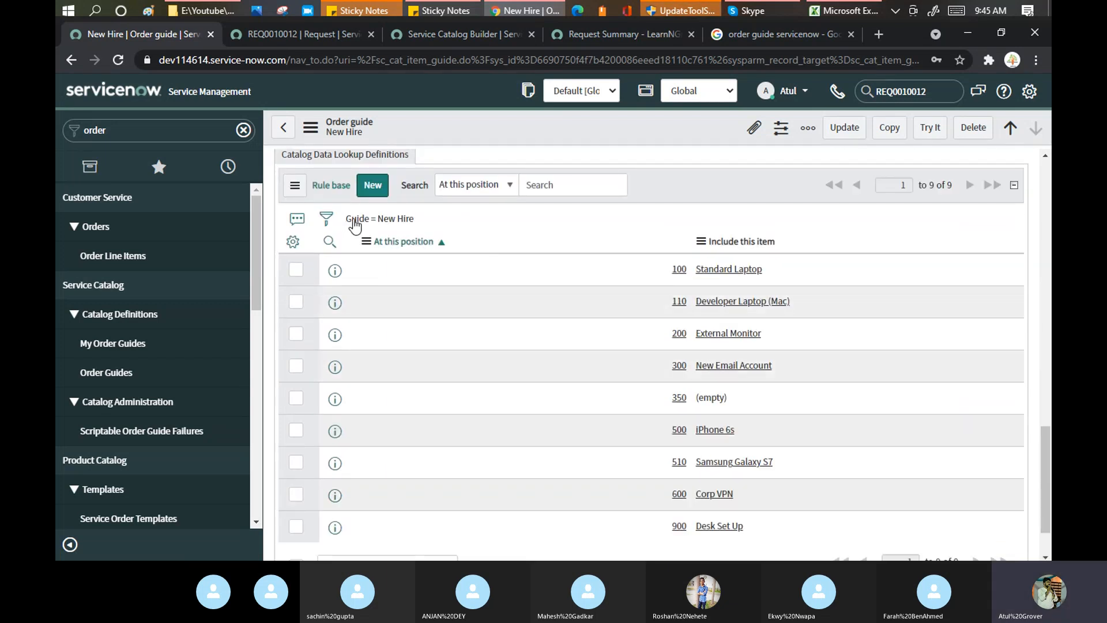
Open Standard Laptop in a new tab and highlight its name and Hardware category.
middle_click(737, 275)
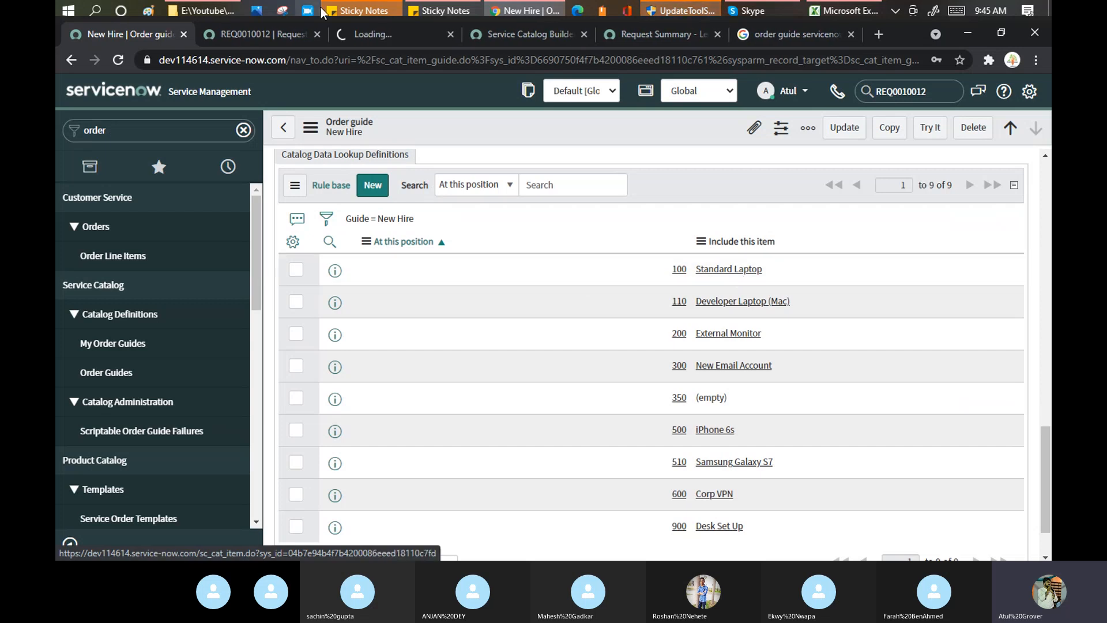
click(375, 34)
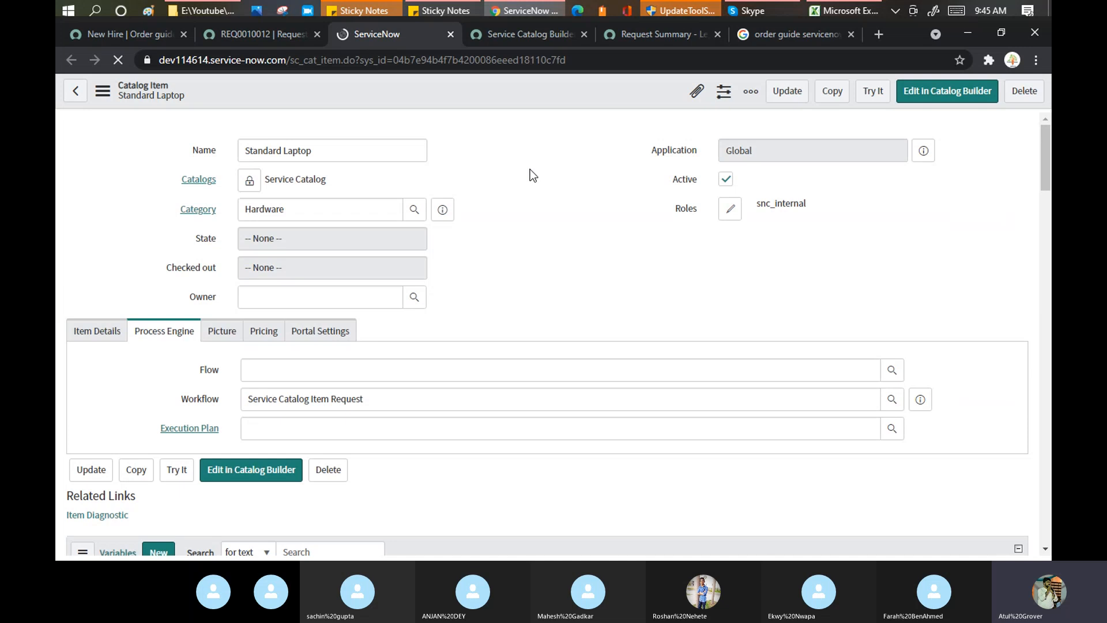
scroll(530, 174, down, 3)
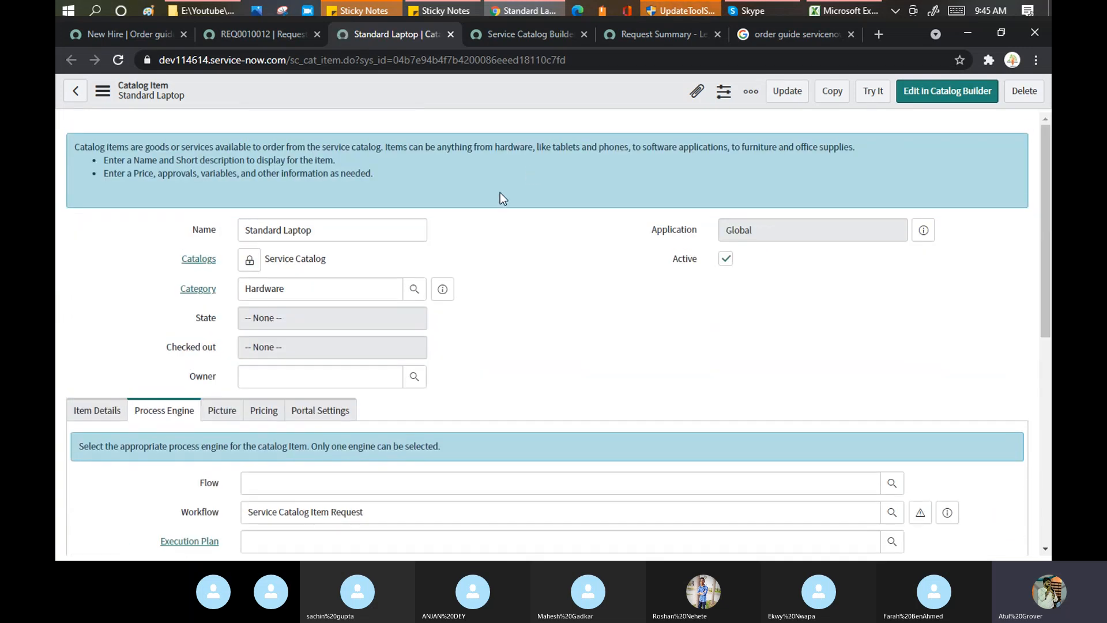
click(146, 33)
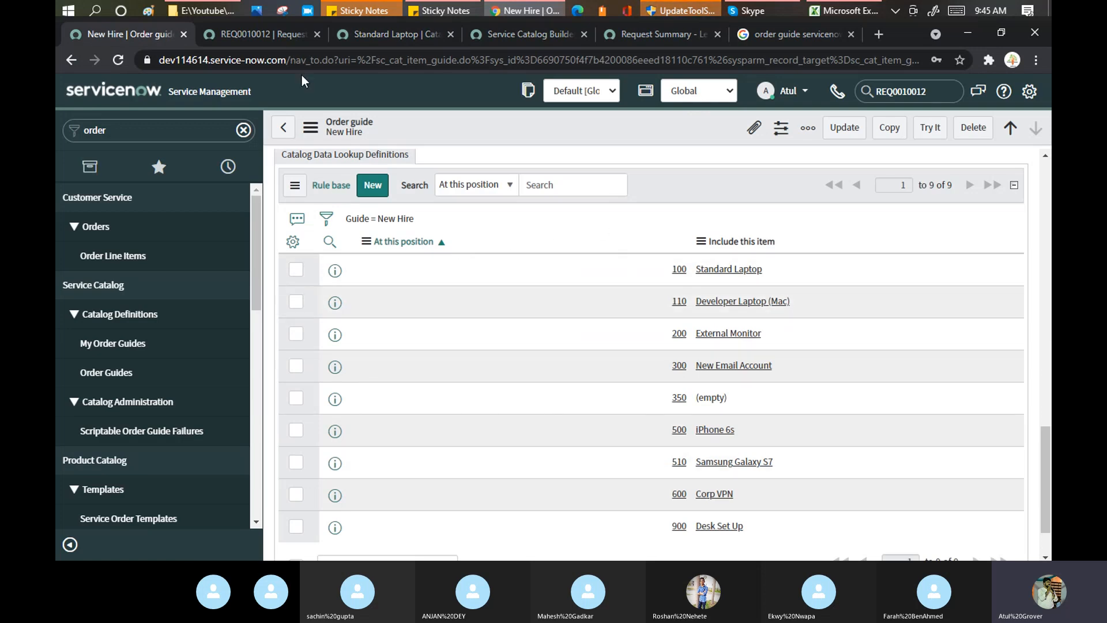
click(274, 34)
click(401, 36)
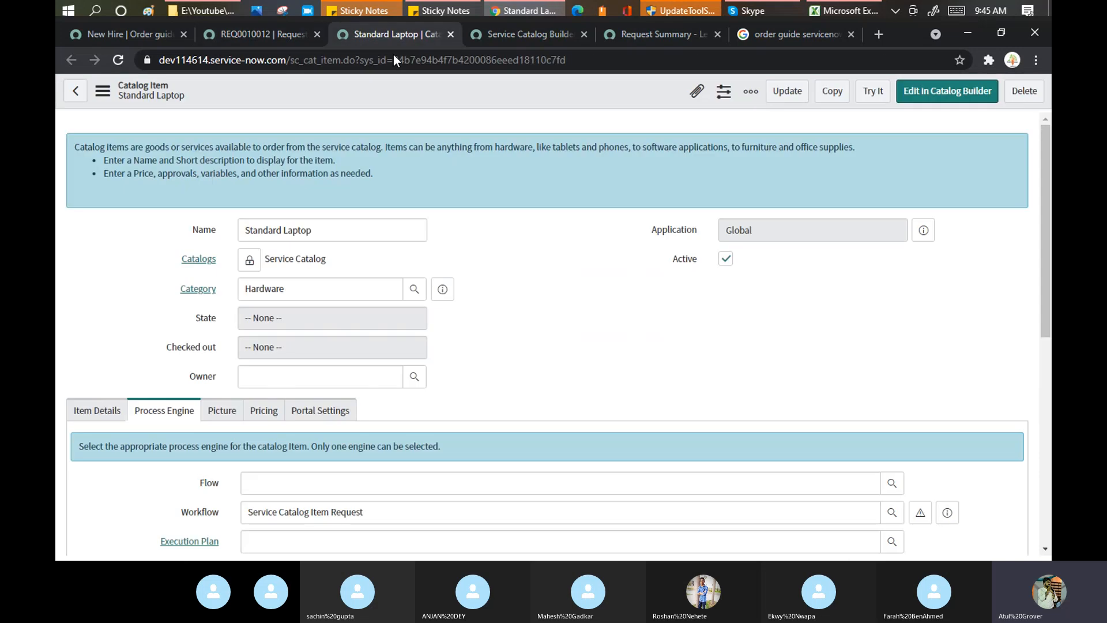
double_click(241, 289)
drag(331, 231, 227, 229)
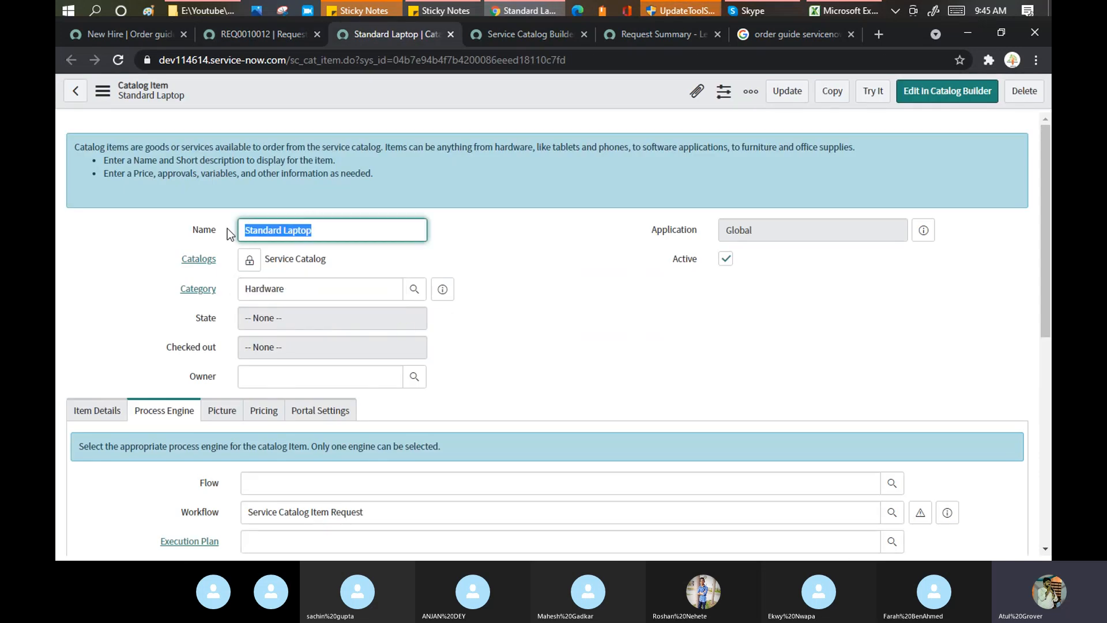
Return to the New Hire guide, then show the Catalog Builder's item templates.
click(134, 33)
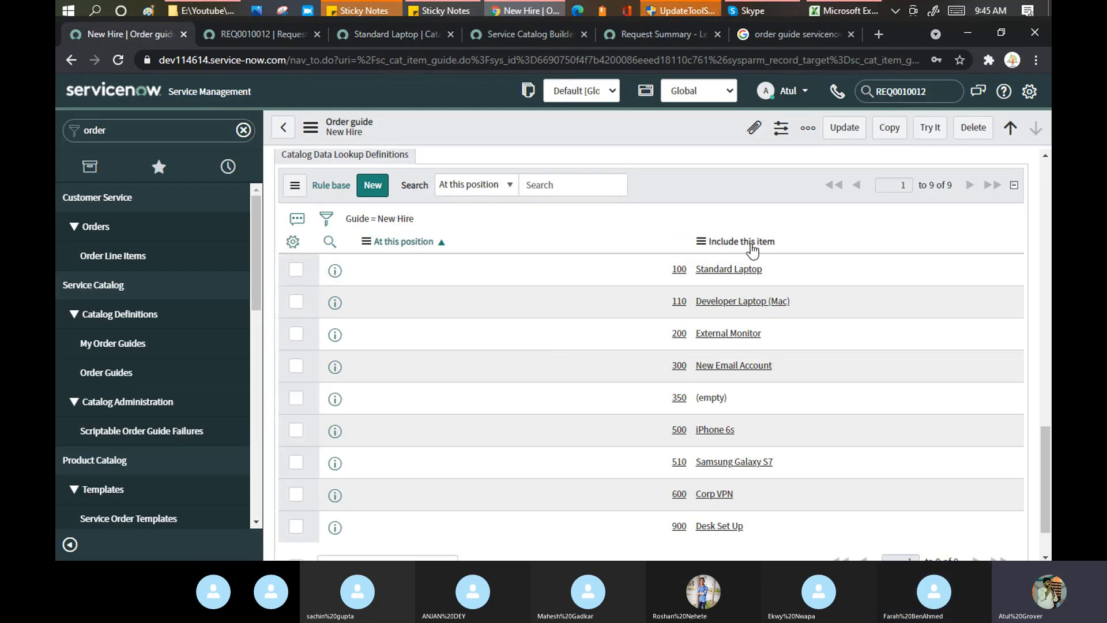
scroll(739, 282, down, 1)
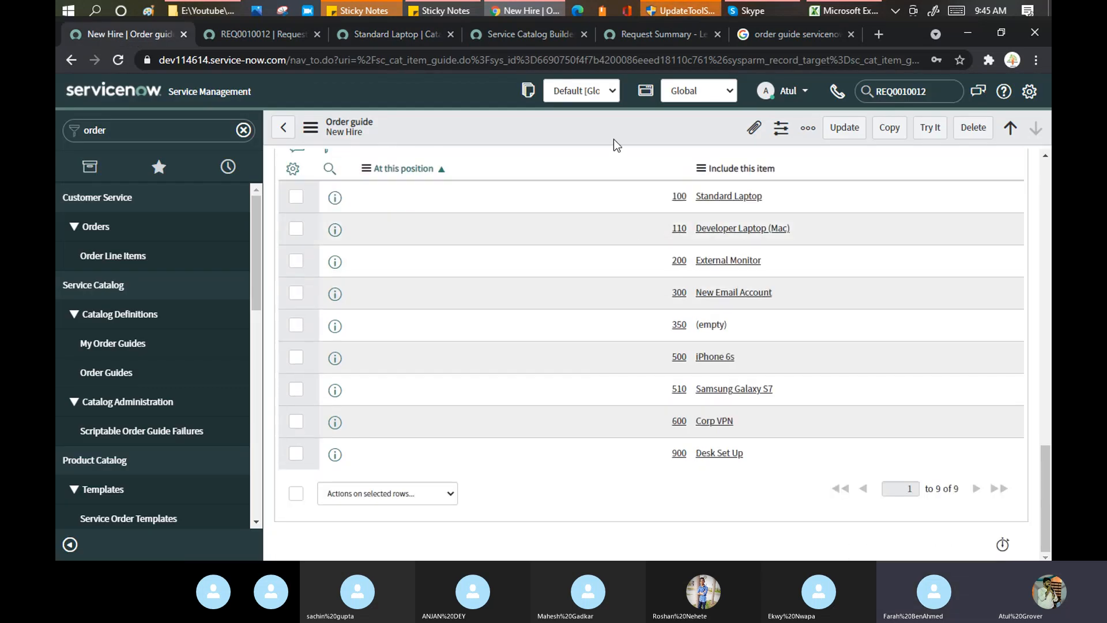
click(556, 34)
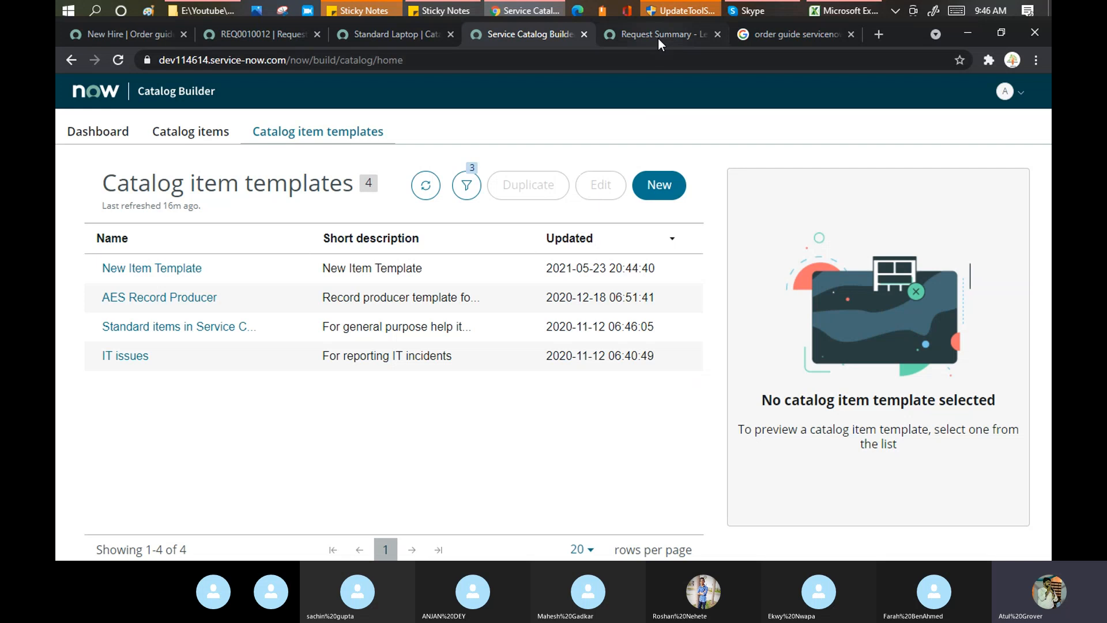
Open the request's Standard Laptop item (Lenovo - Carbon x1) from the Request Summary.
click(657, 35)
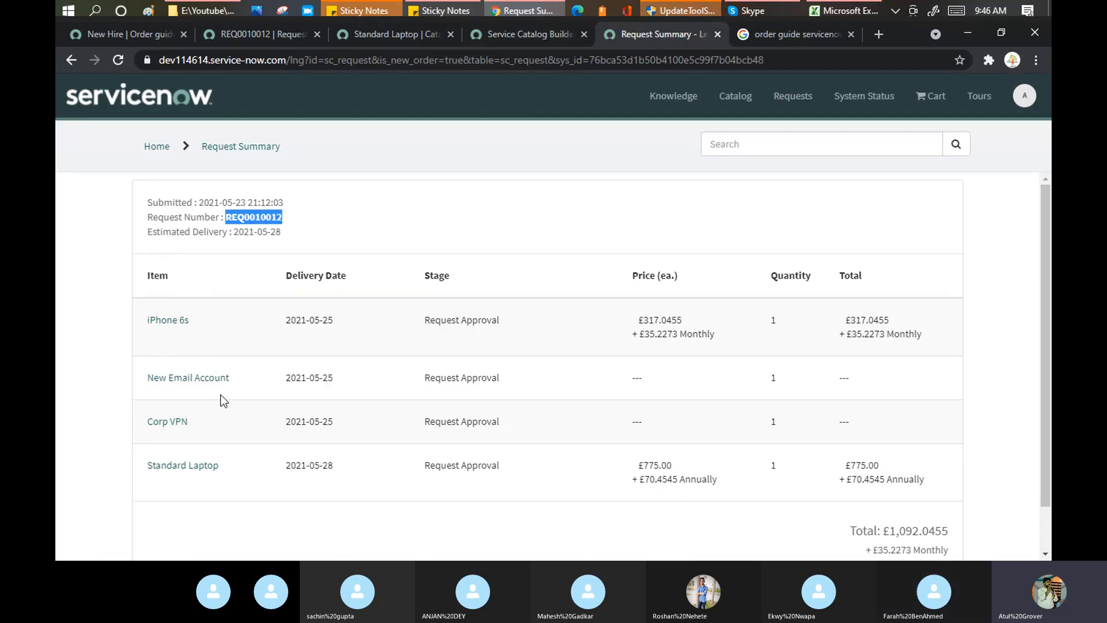
click(190, 469)
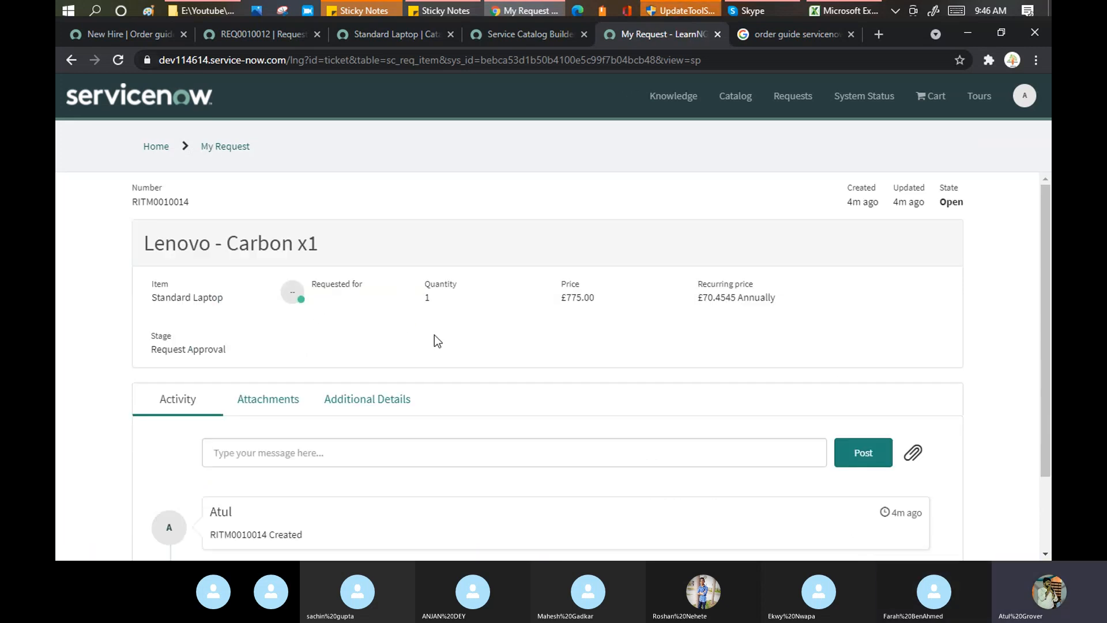
scroll(435, 335, down, 2)
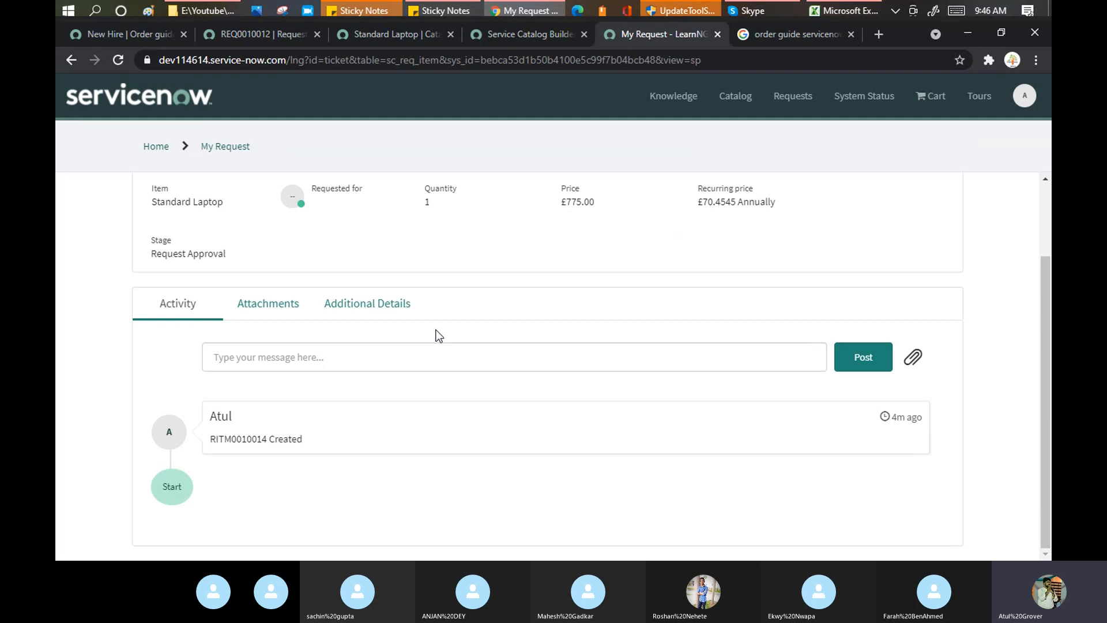
scroll(400, 252, up, 2)
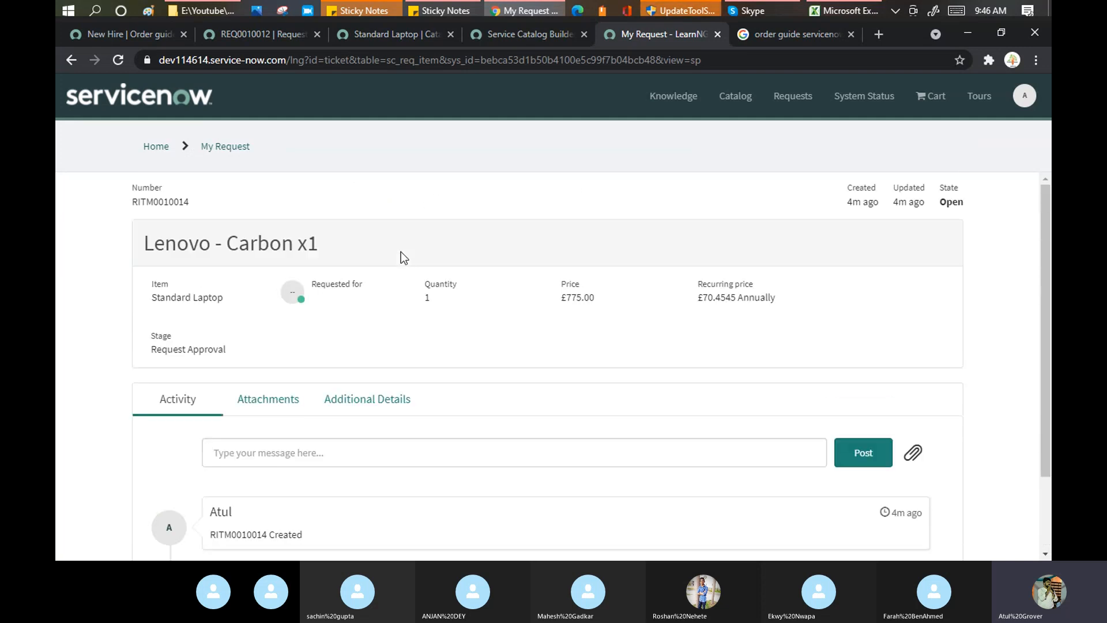
Check the Standard Laptop catalog item again, then return to the New Hire order guide.
click(347, 37)
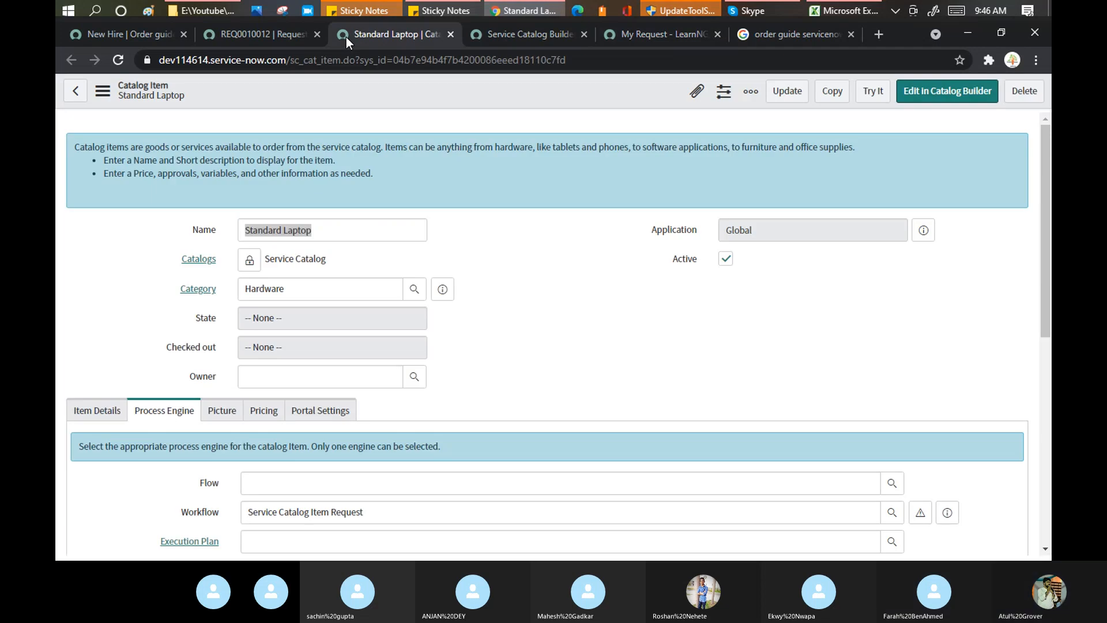
click(349, 234)
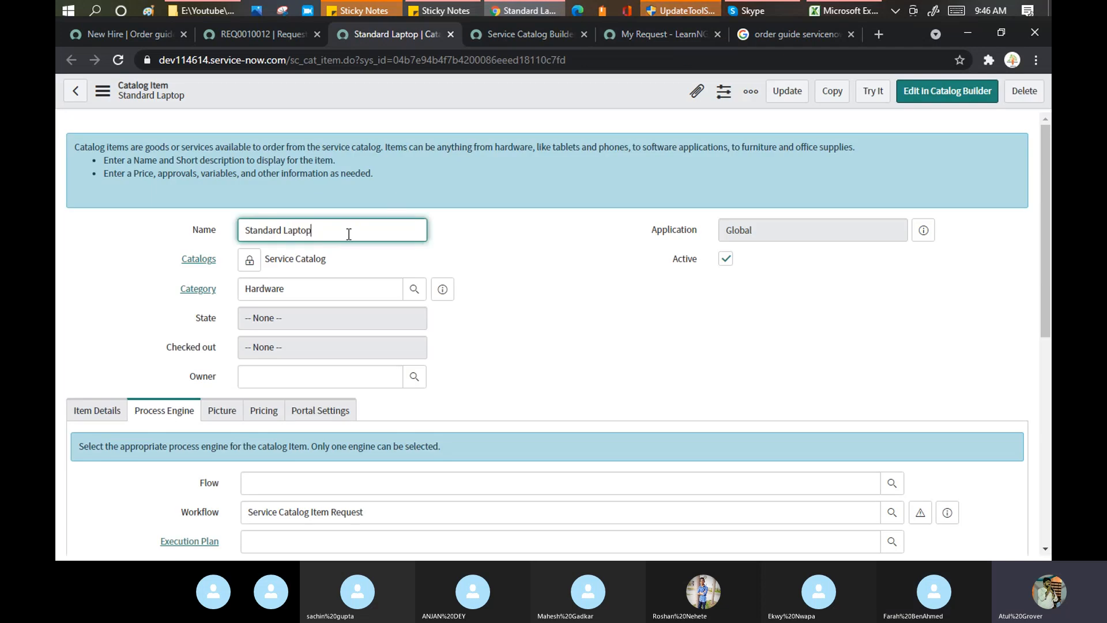
click(143, 33)
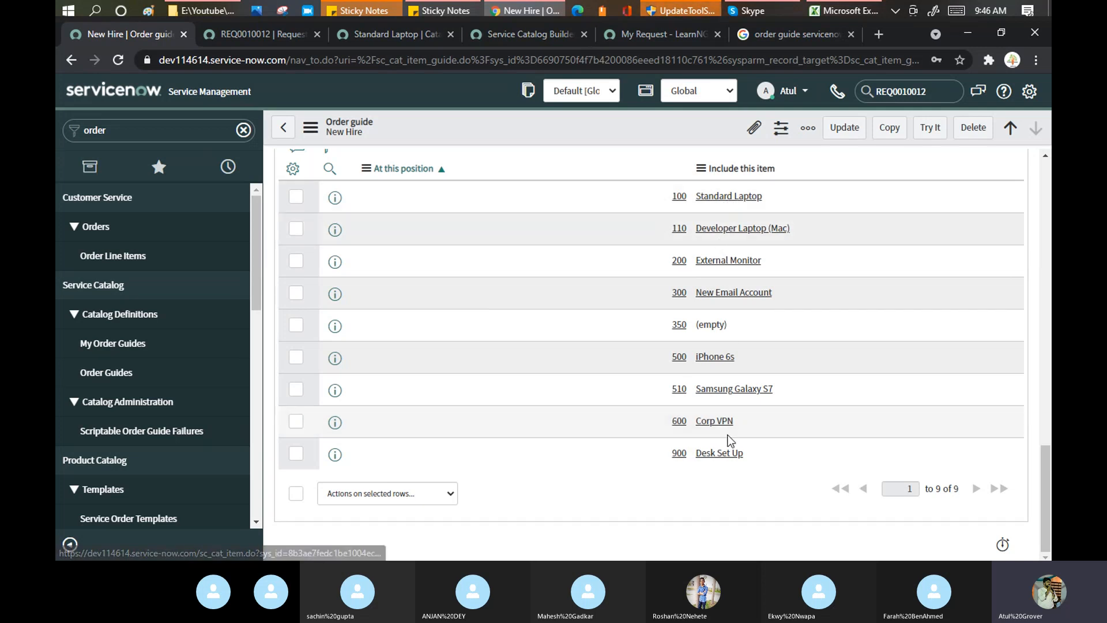
Browse the guide's UI policies, availability, Categories (1) and Catalogs (1): Service Catalog.
scroll(553, 330, up, 3)
click(531, 205)
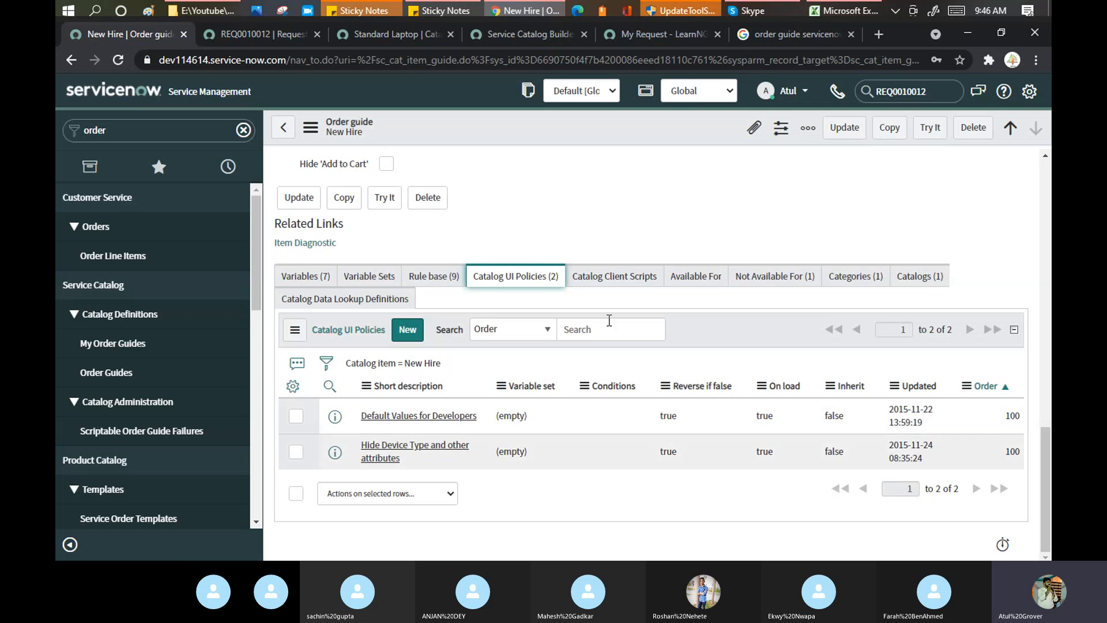
click(691, 281)
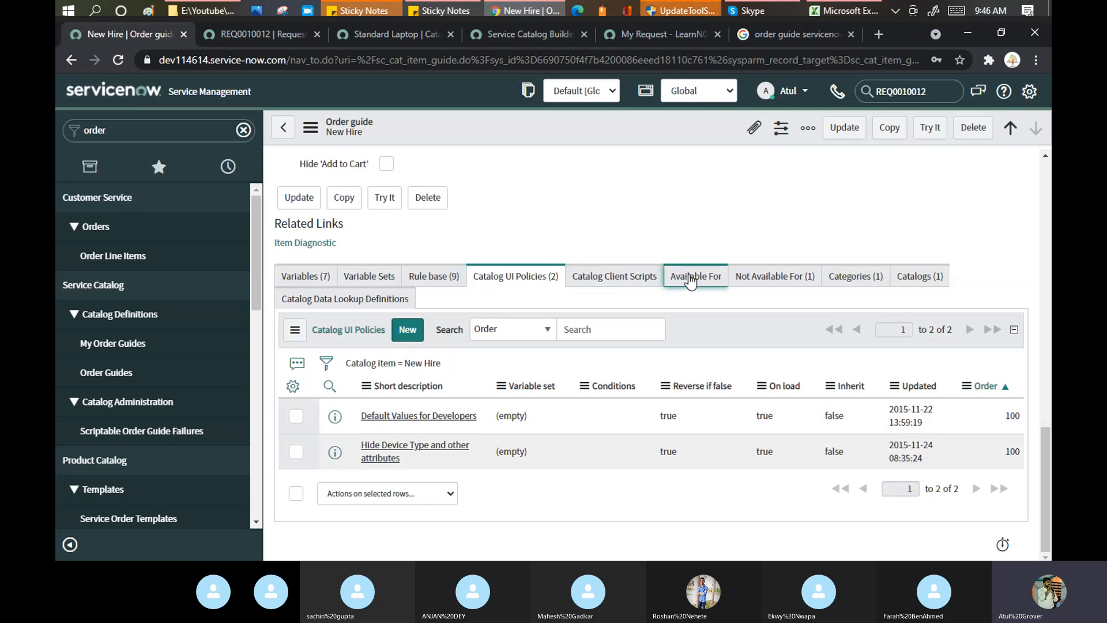
click(758, 334)
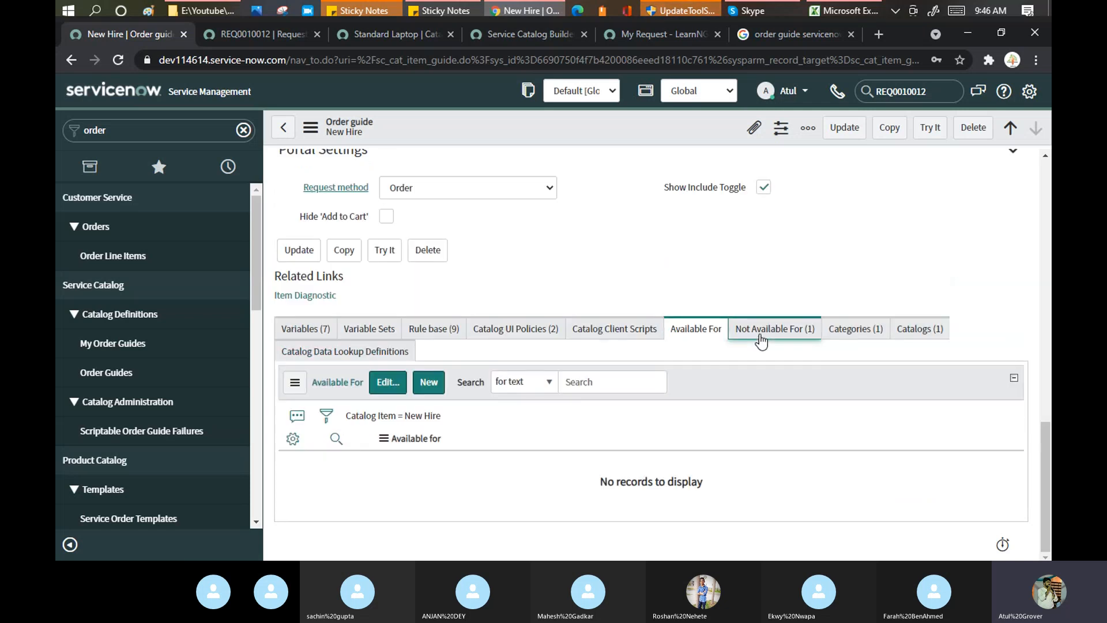
click(847, 335)
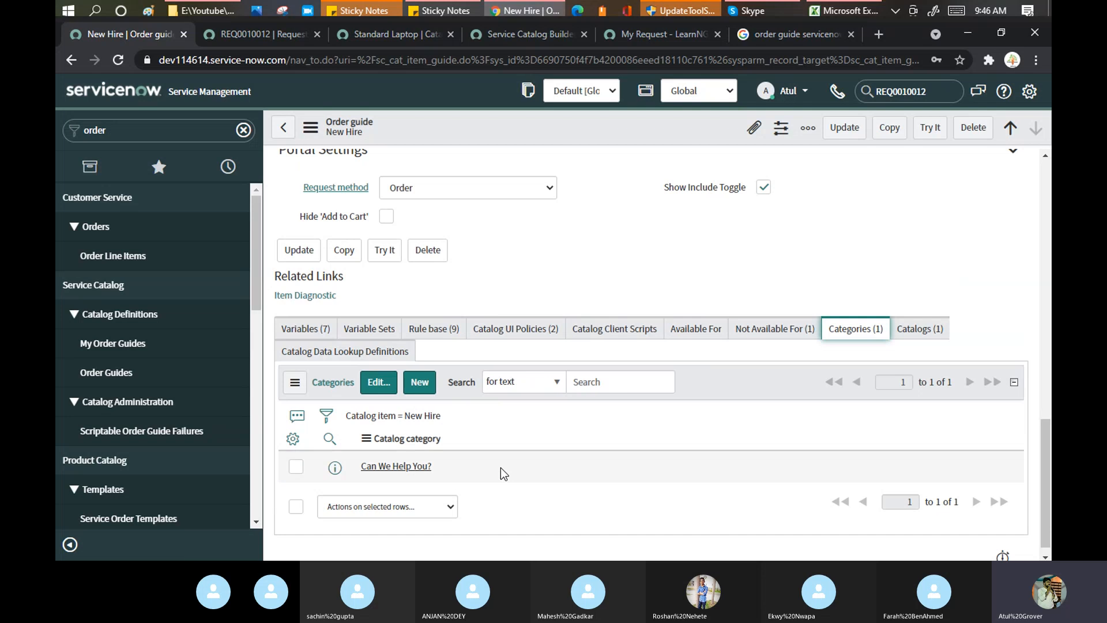
click(916, 333)
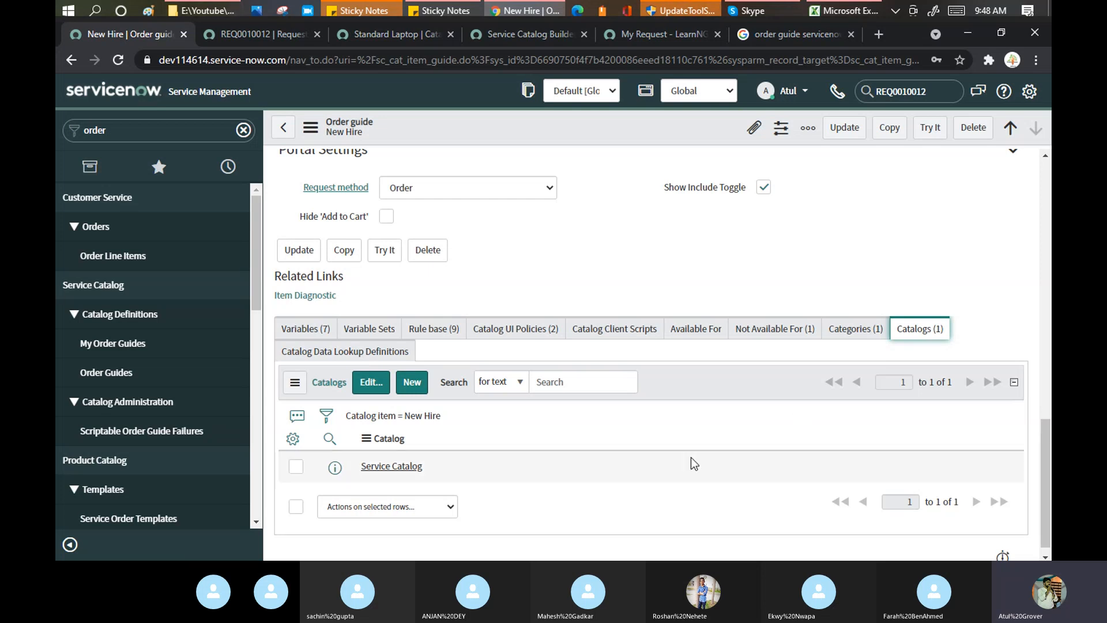
List the Rule base (9) entries and scroll through all nine rows.
scroll(625, 277, down, 2)
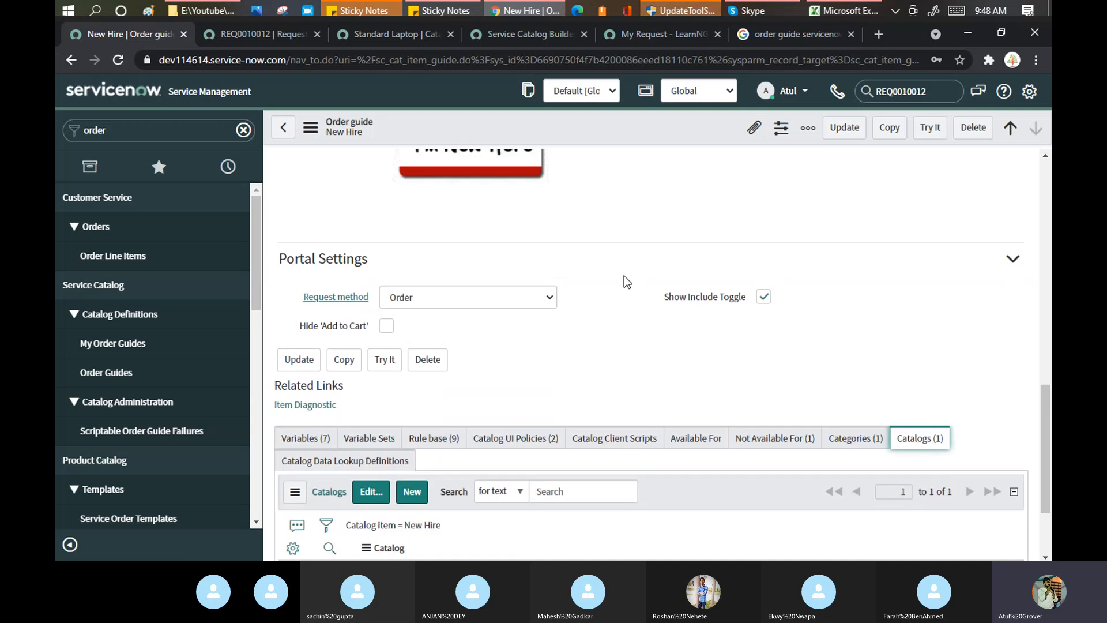
click(434, 316)
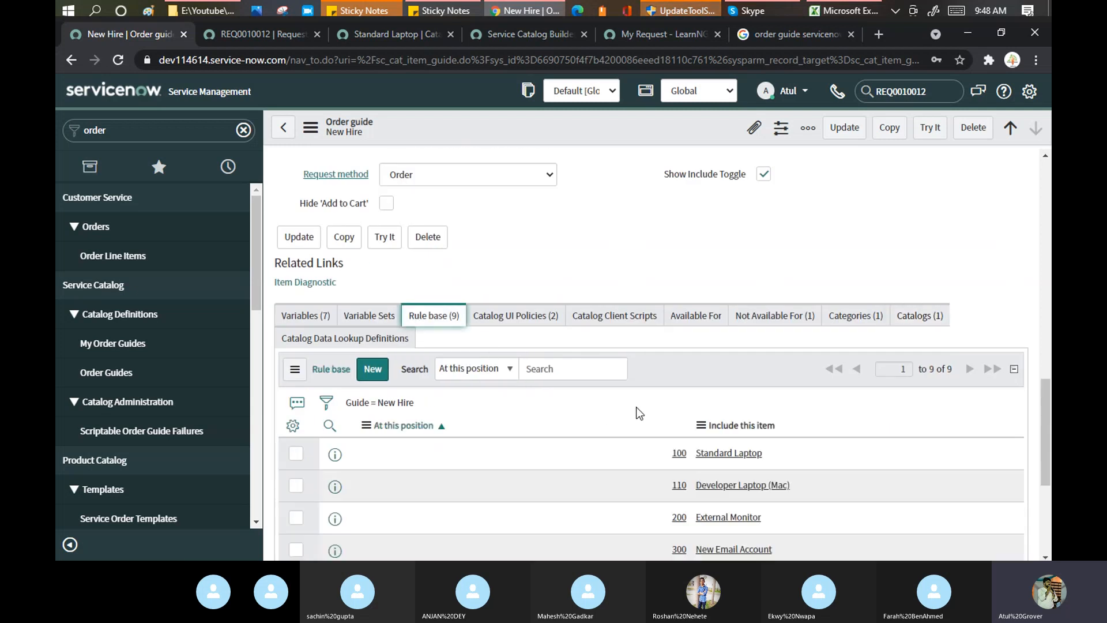
scroll(587, 412, down, 3)
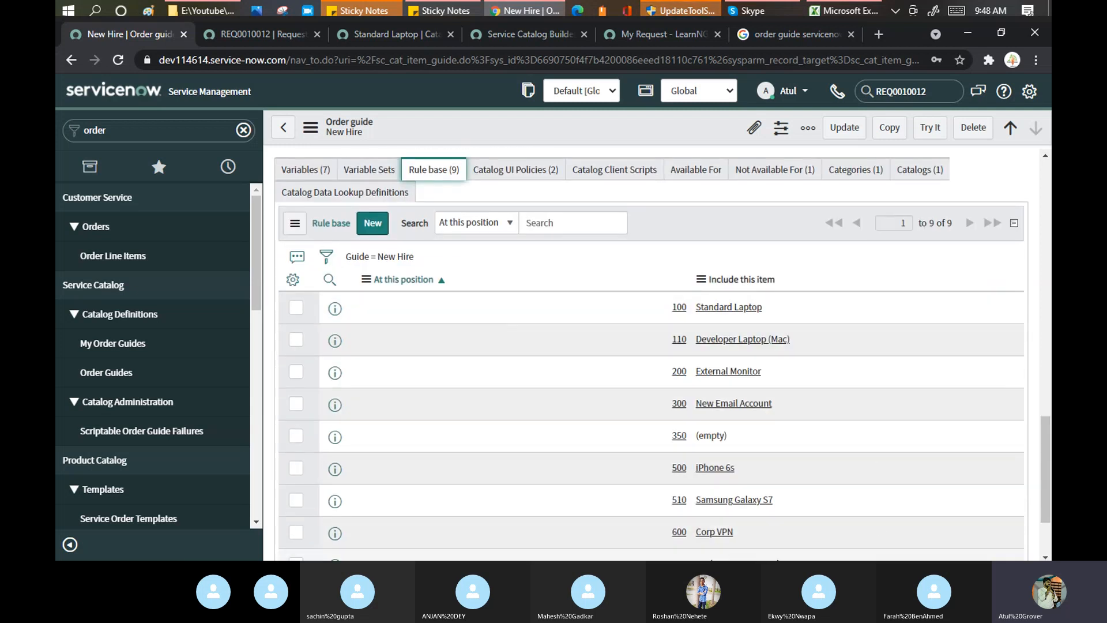
Start a new New Hire rule that includes Advance Training.
click(375, 229)
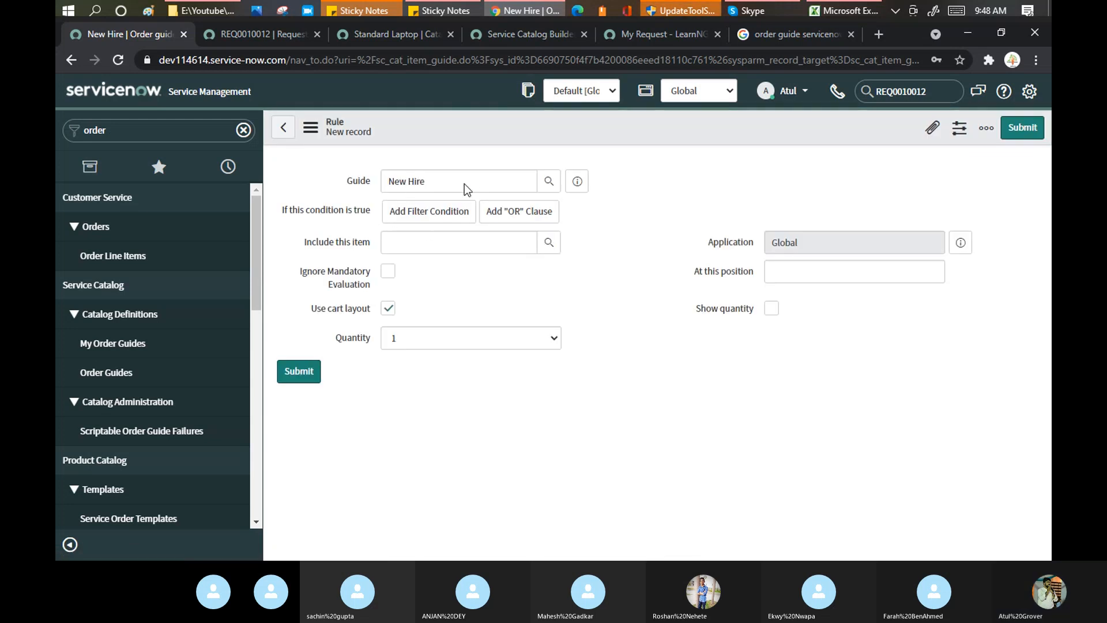
triple_click(438, 184)
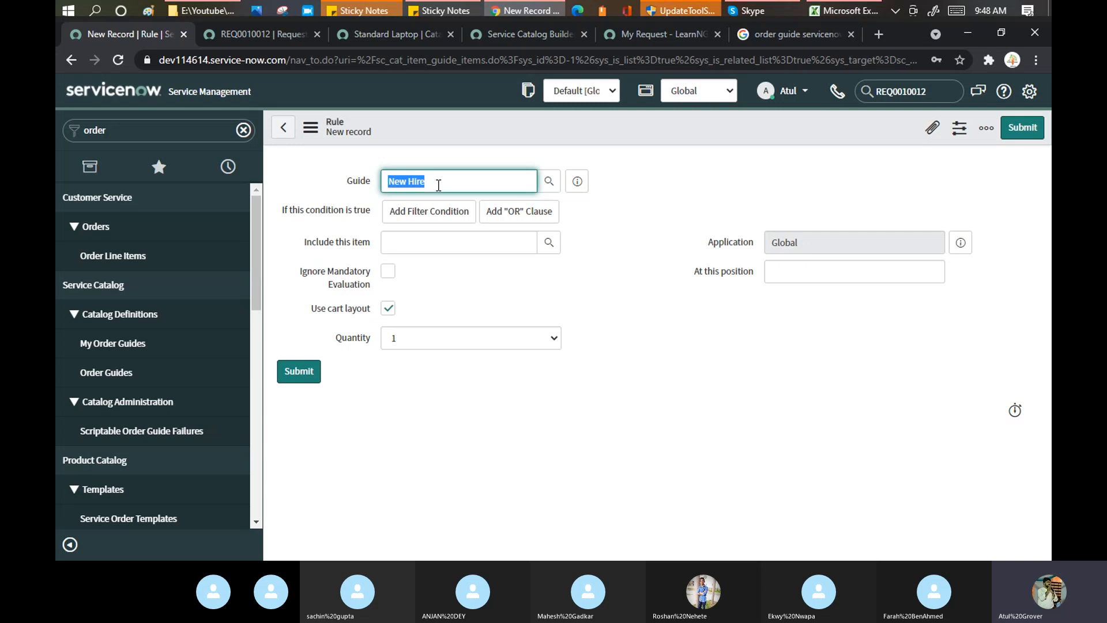
click(449, 287)
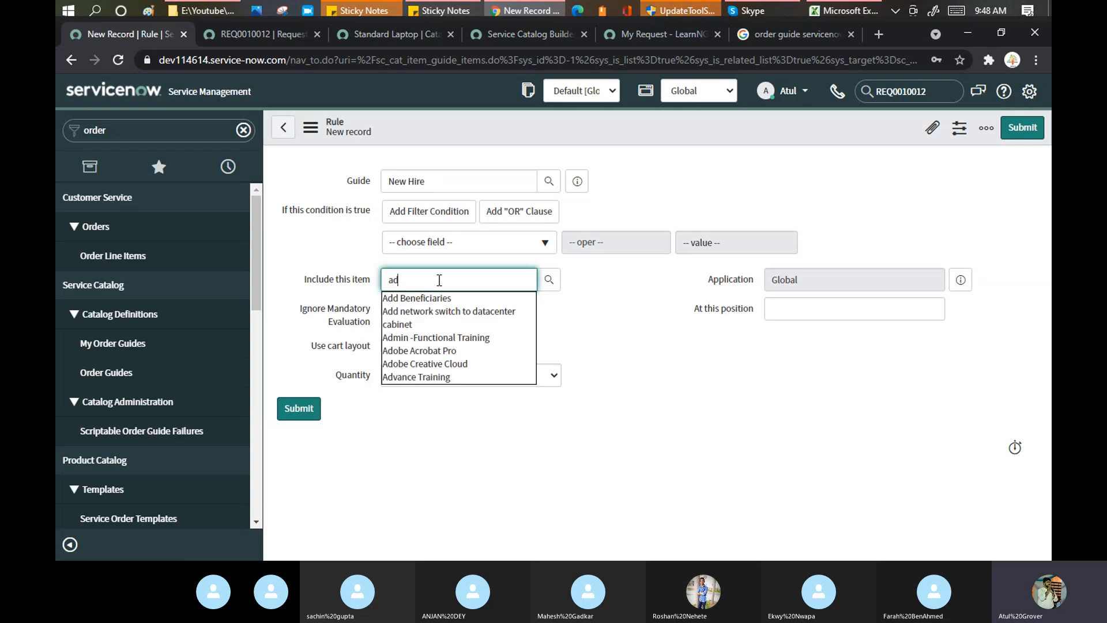
click(421, 377)
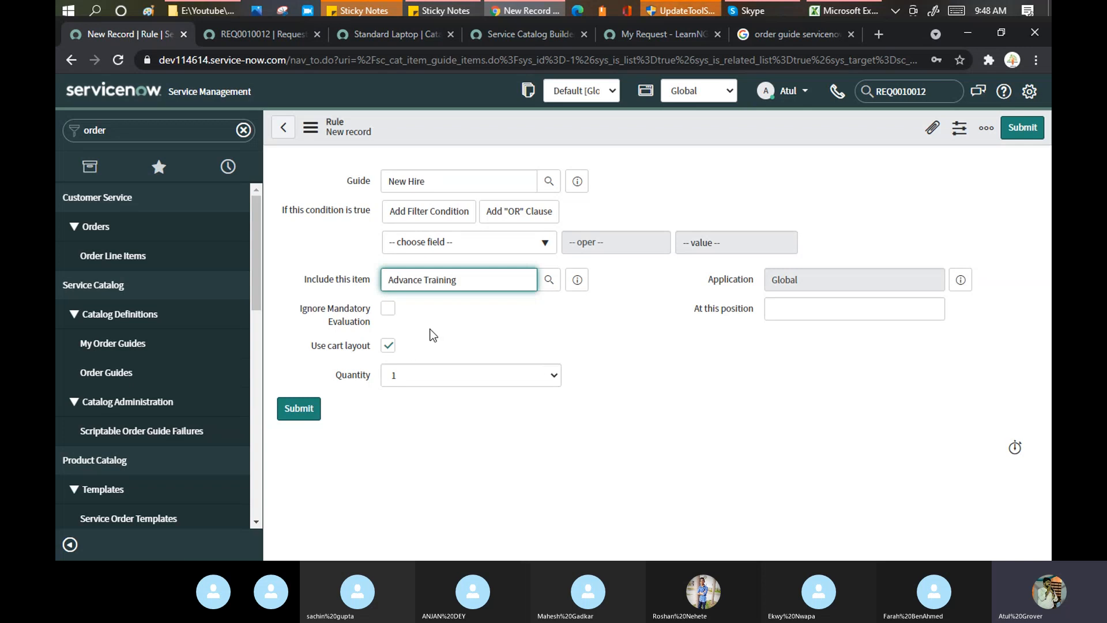
Leave the quantity at 1, then back out and discard the unsaved rule.
click(803, 313)
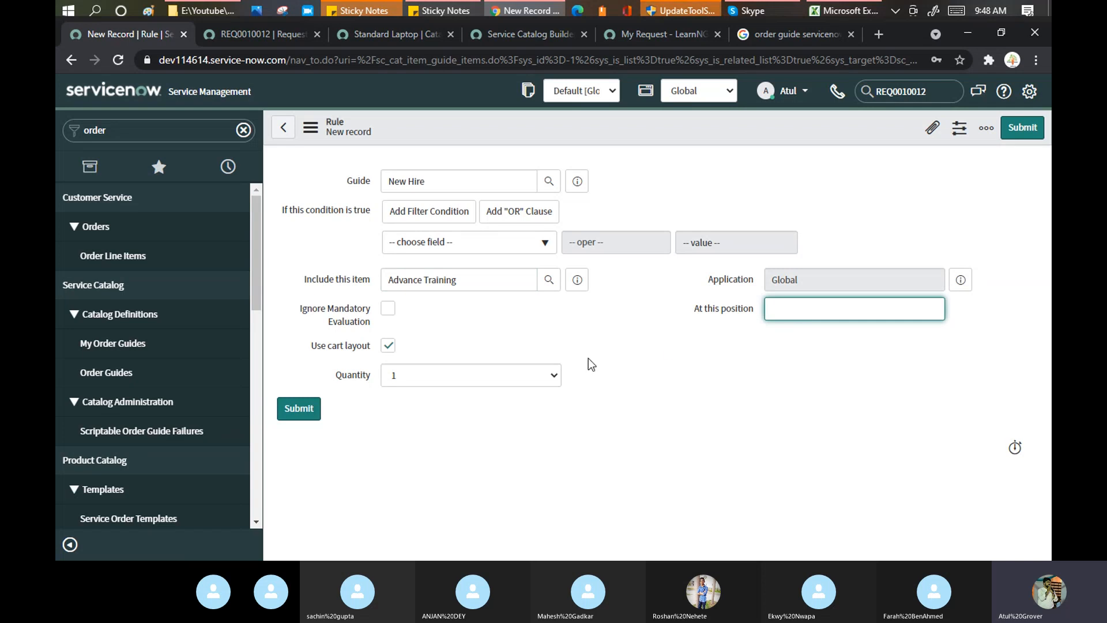
click(553, 380)
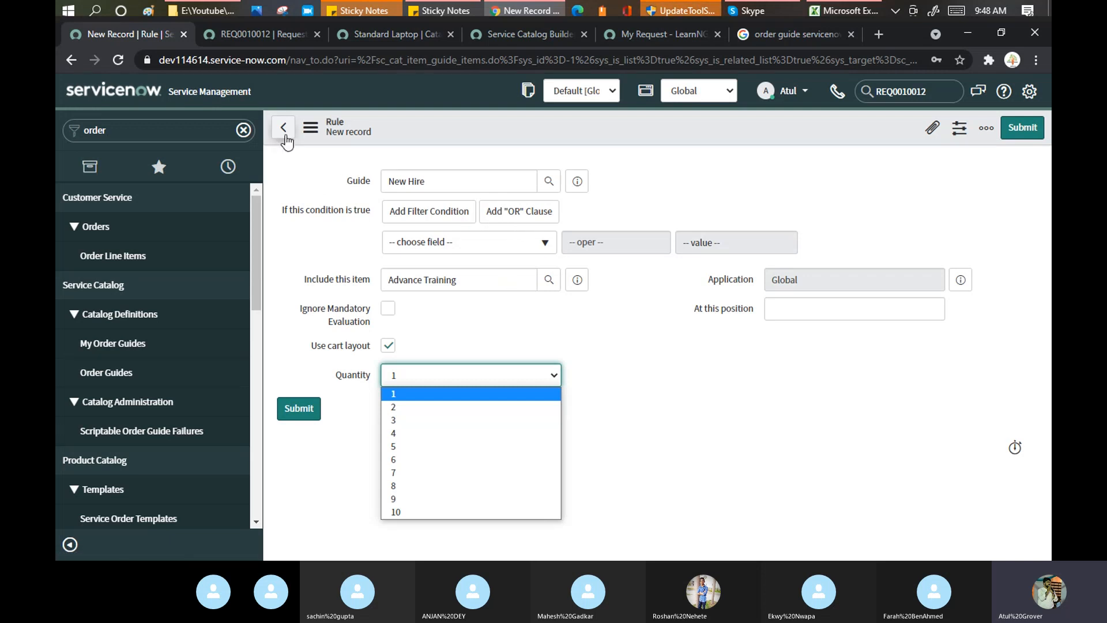
click(285, 138)
click(285, 137)
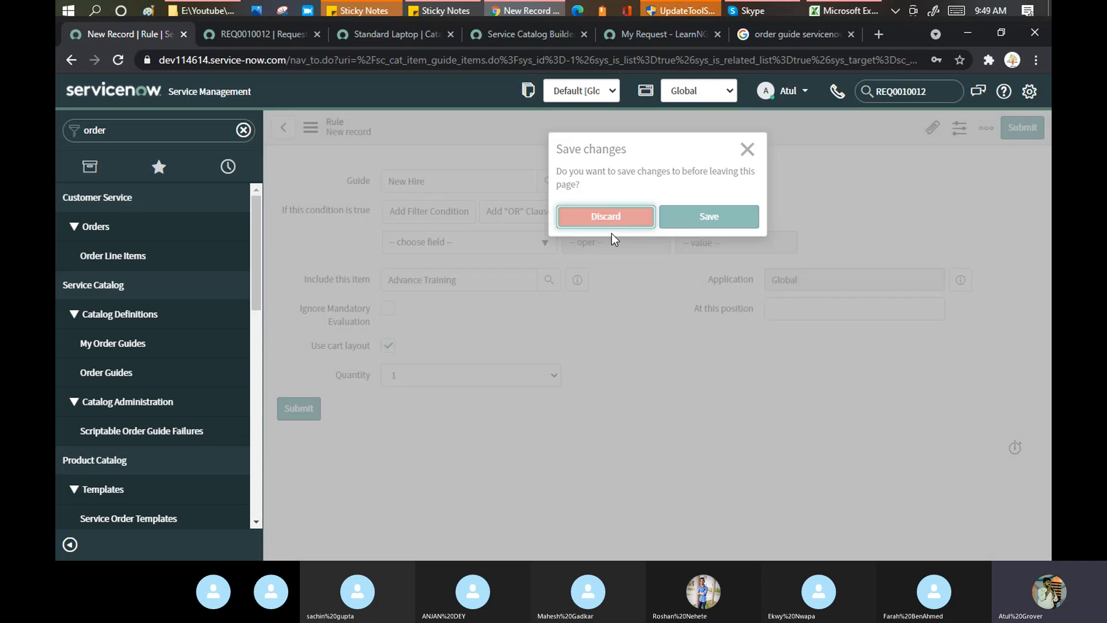
click(611, 225)
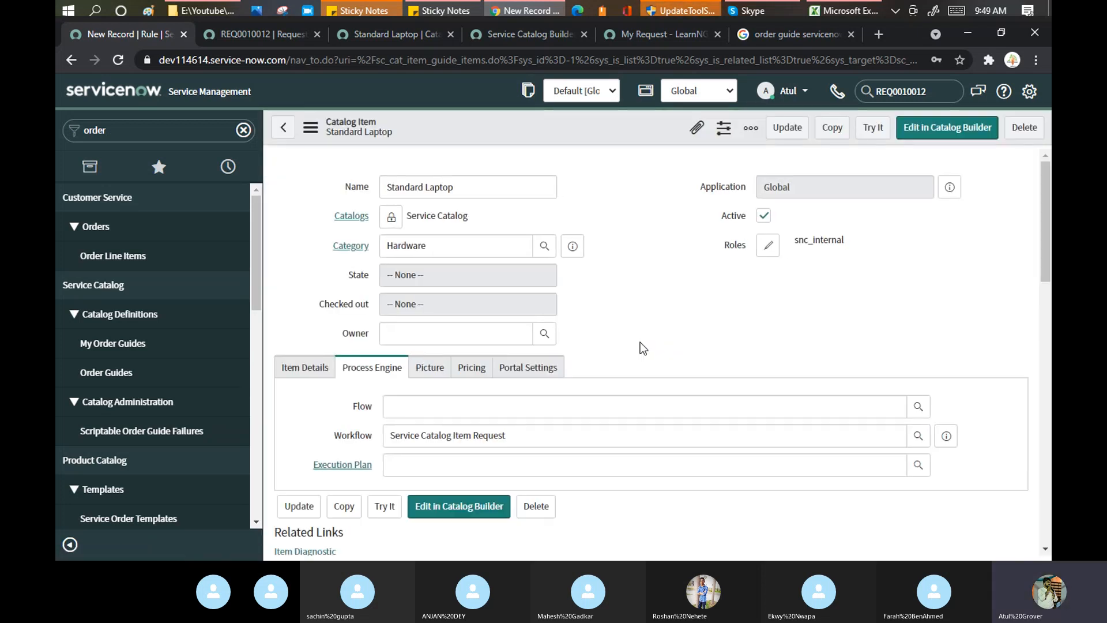
Reopen the New Hire order guide from Order Guides and scroll to its Rule base.
scroll(644, 349, down, 15)
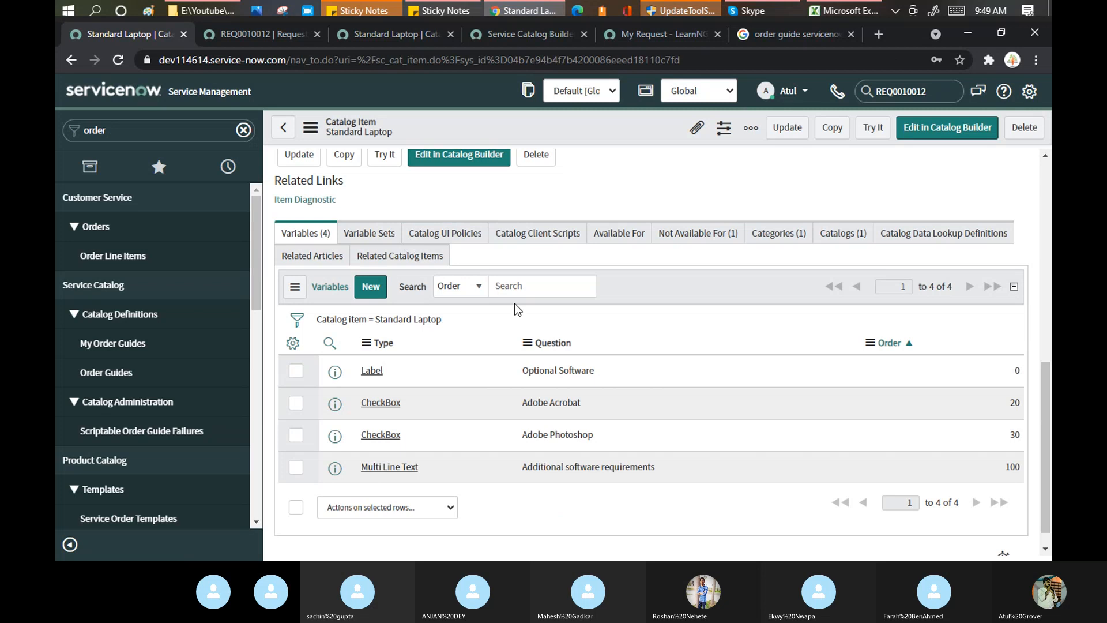
click(123, 374)
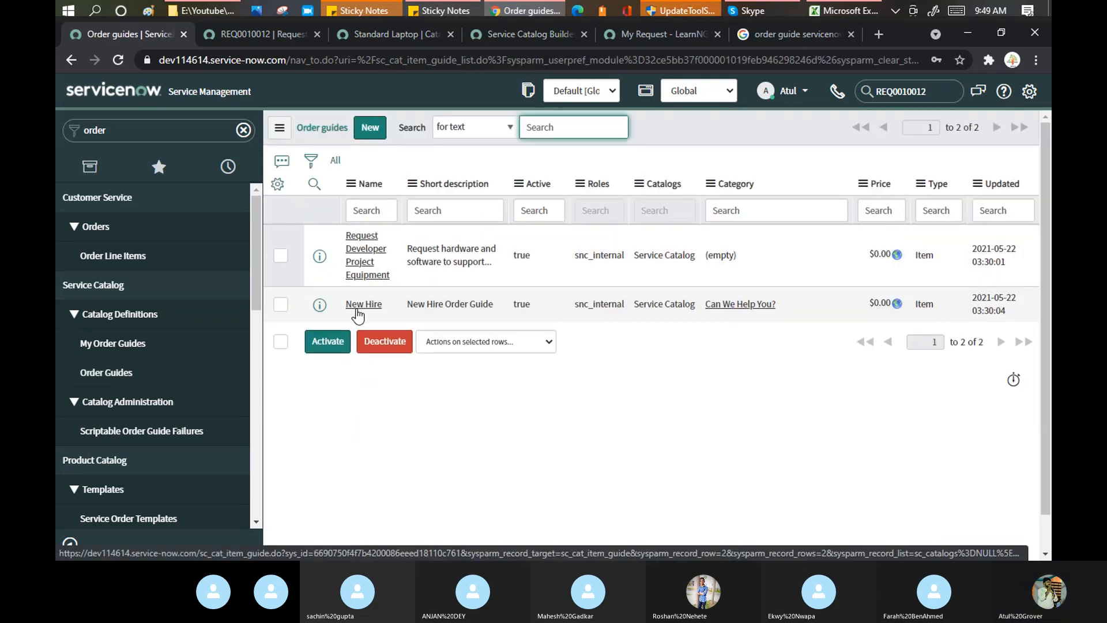
click(361, 305)
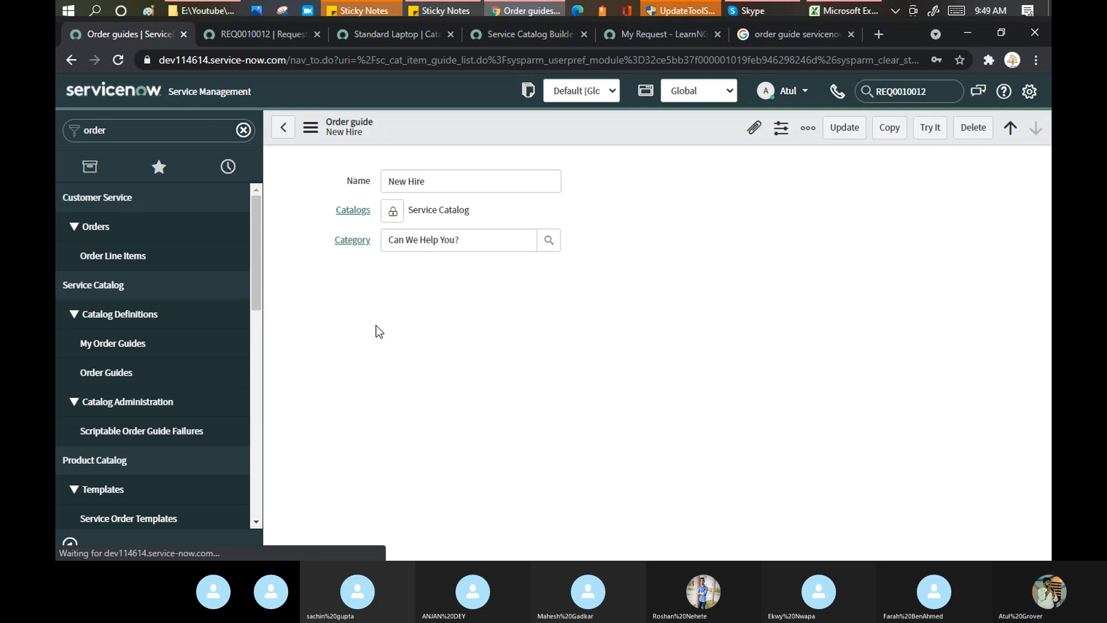
drag(1045, 208, 1045, 333)
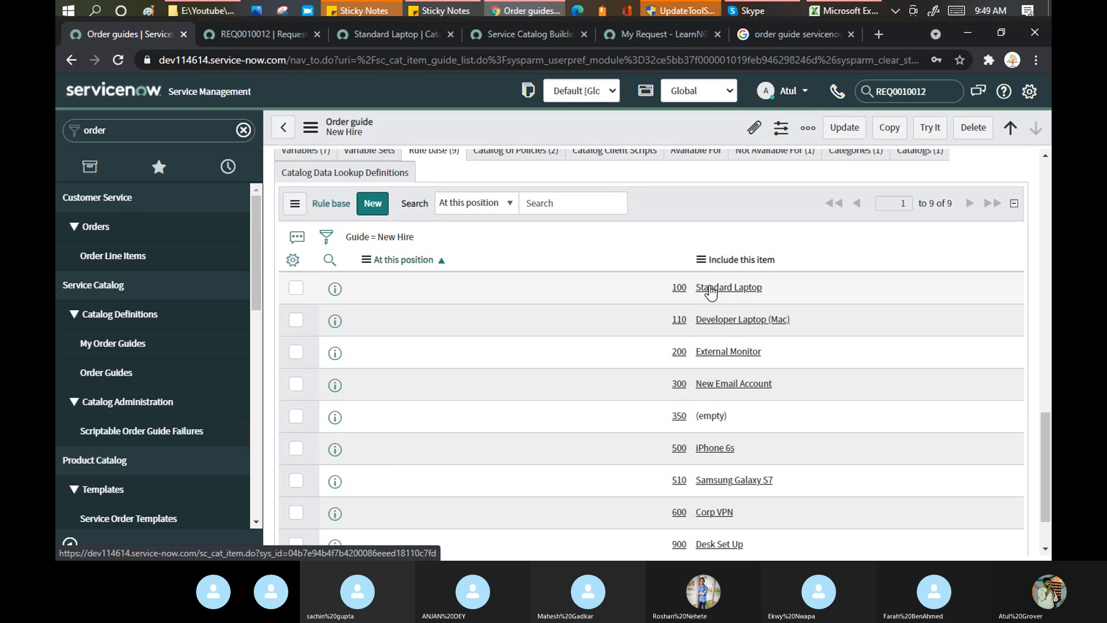
Review the Standard Laptop rule's standard_package/laptop_type Sales conditions, then go back.
click(699, 289)
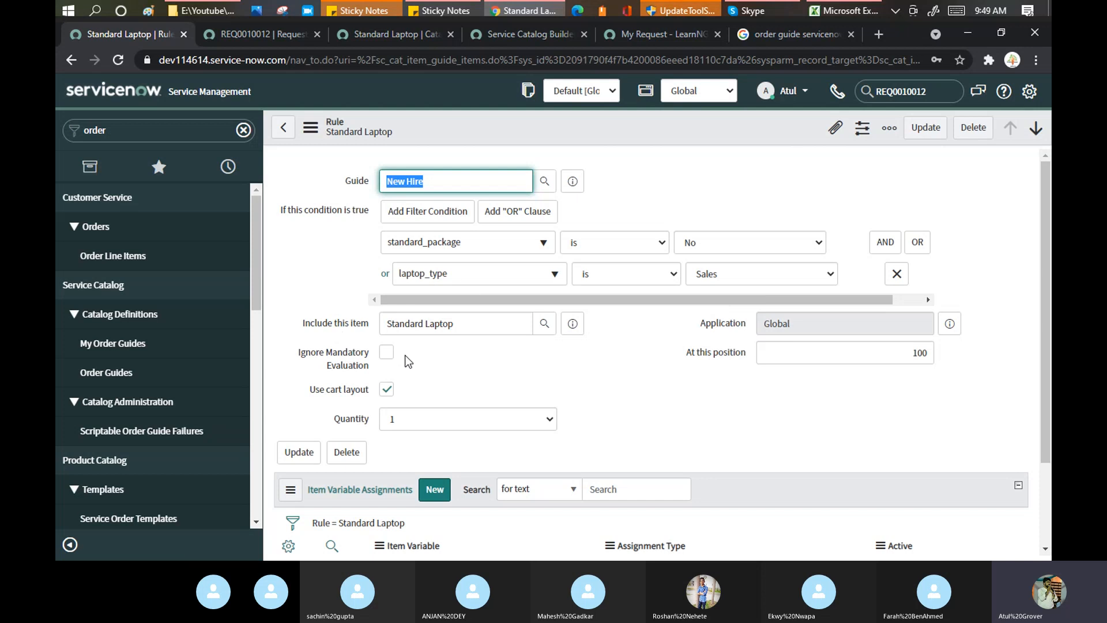
scroll(535, 402, down, 2)
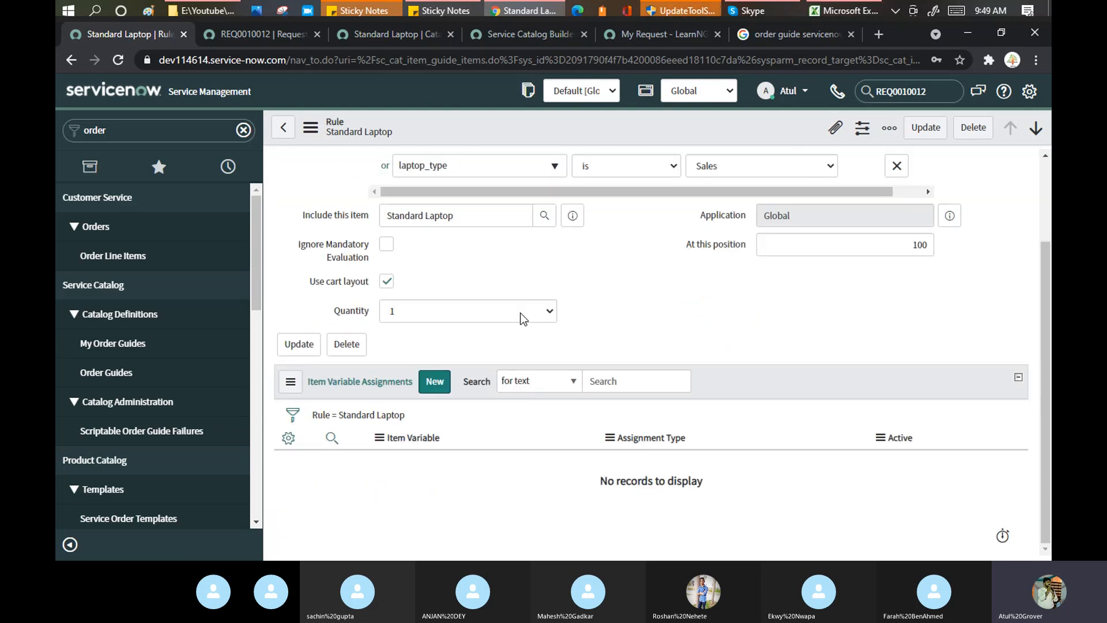
scroll(523, 319, up, 2)
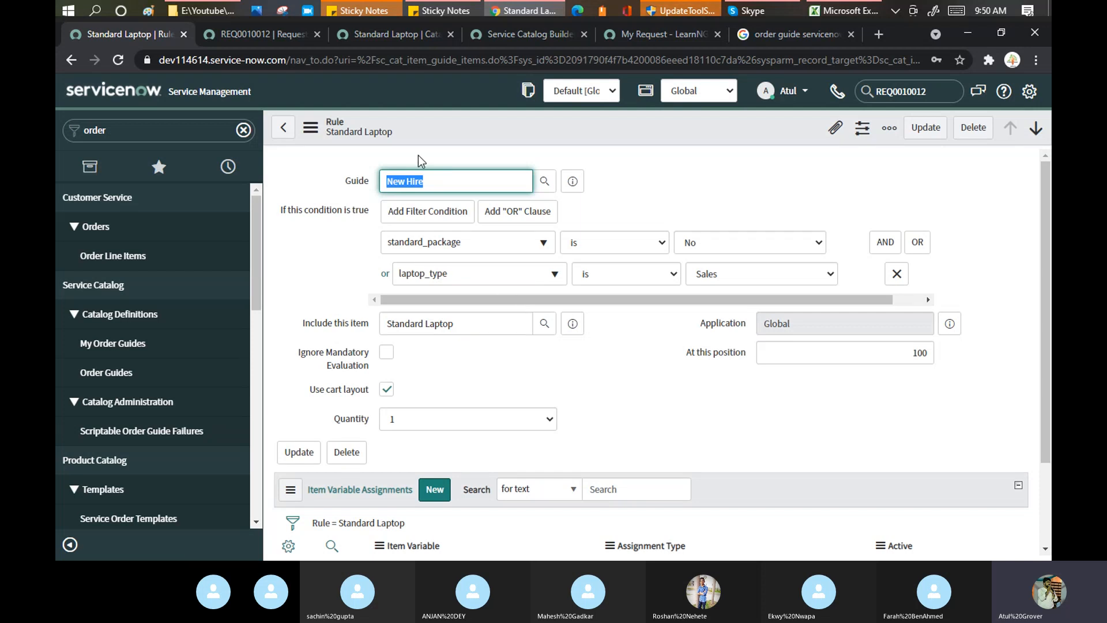
click(282, 127)
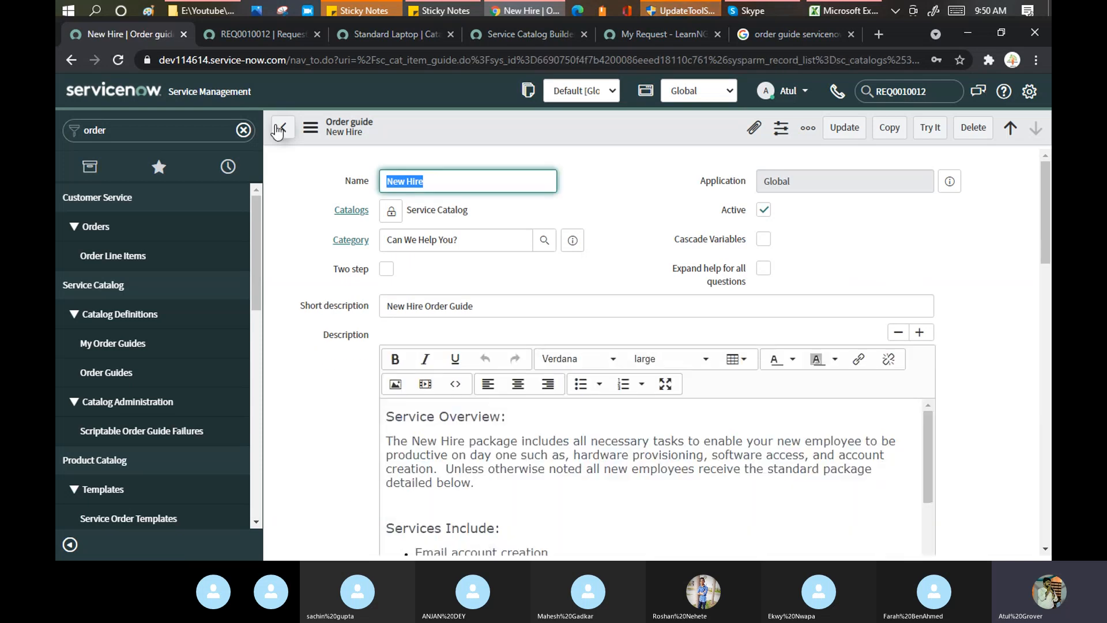
Switch to the Training Batch 3 Skype call.
click(746, 11)
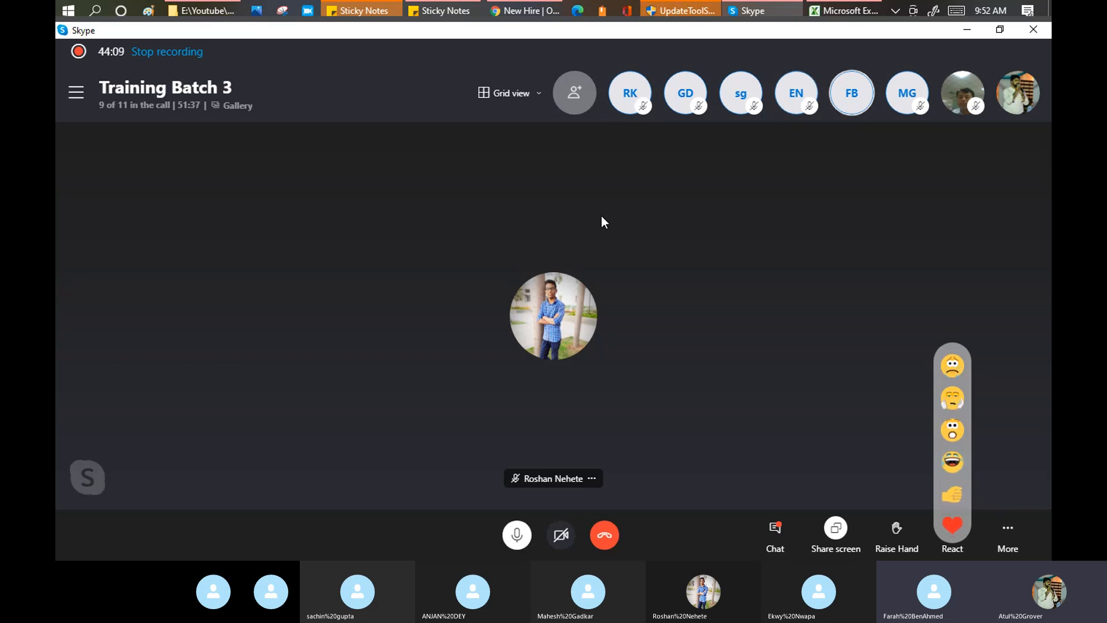
Highlight 'Record Producer' in Excel's Day18 agenda topic, then return to Chrome.
mouse_move(849, 6)
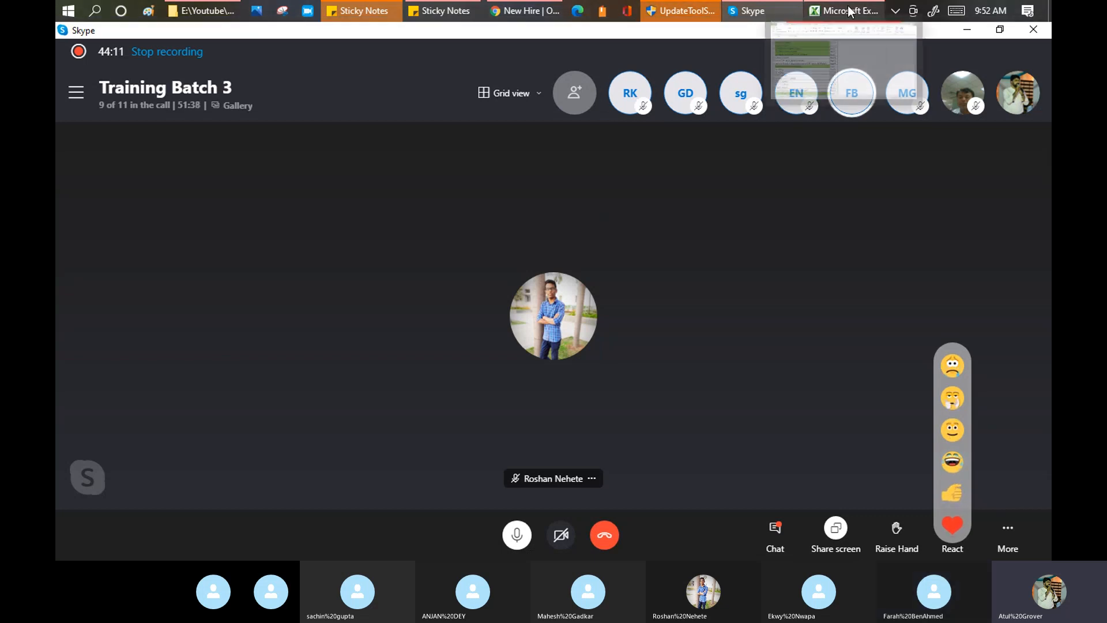
click(849, 8)
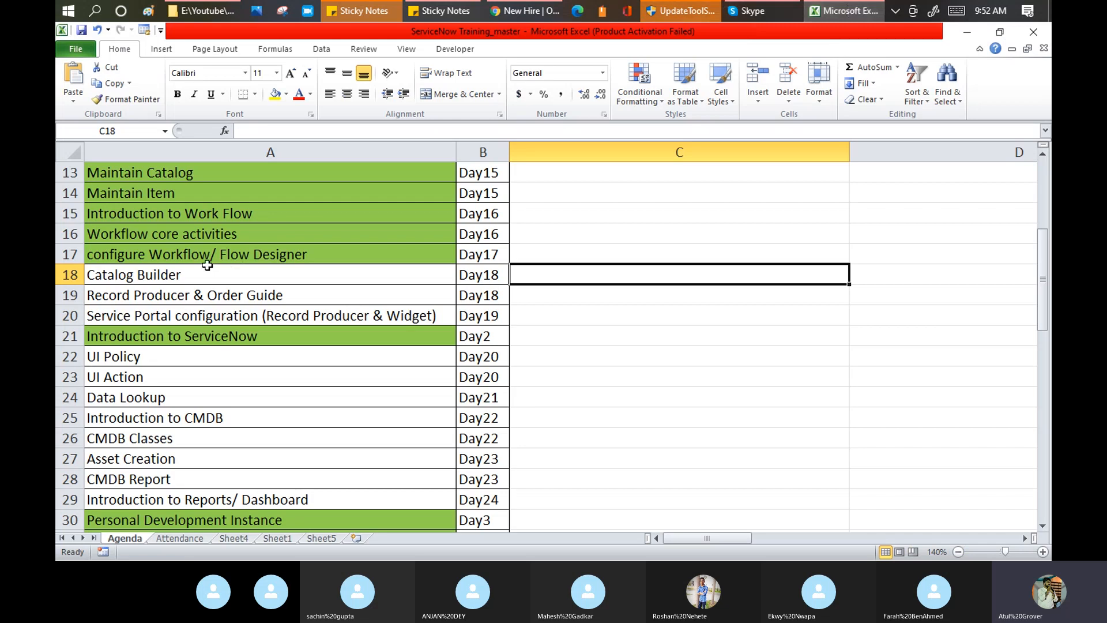
click(208, 269)
click(192, 295)
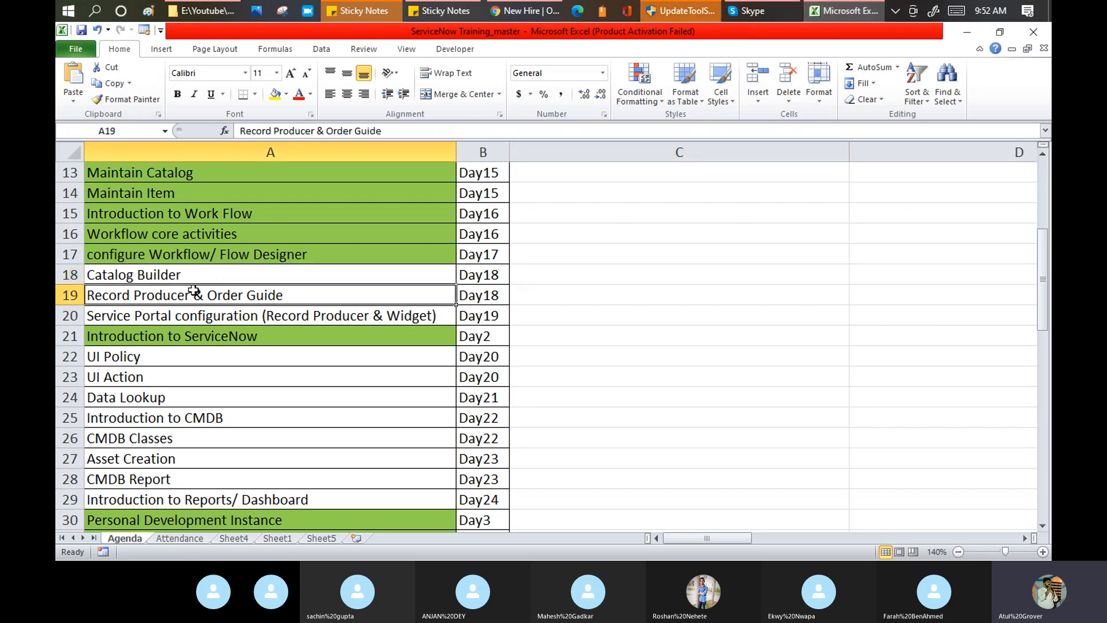
double_click(192, 295)
drag(192, 294, 58, 297)
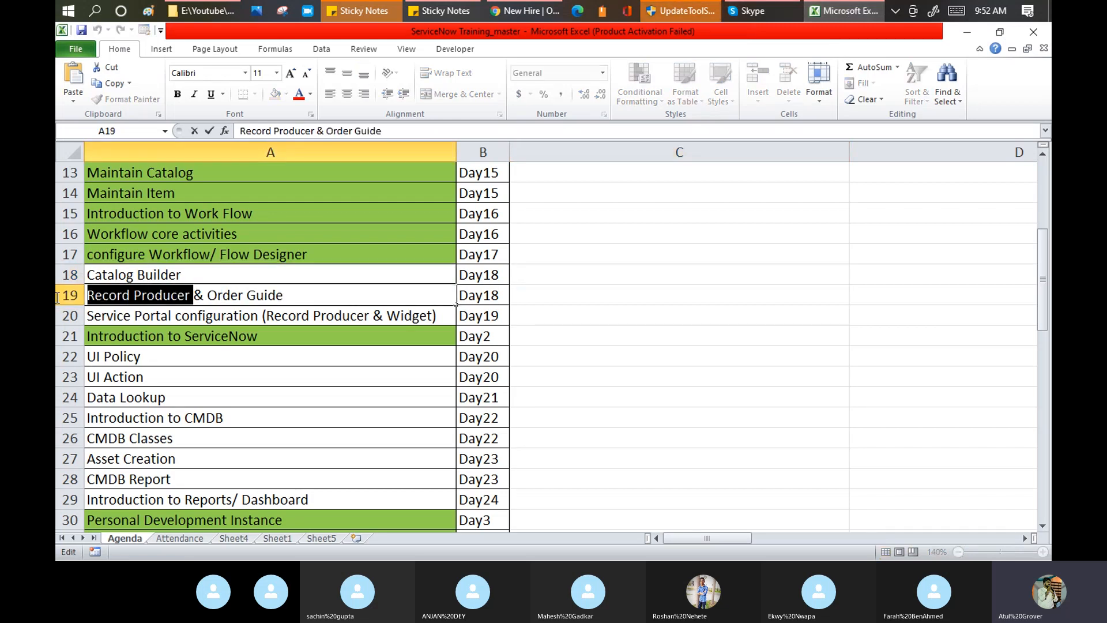
click(527, 10)
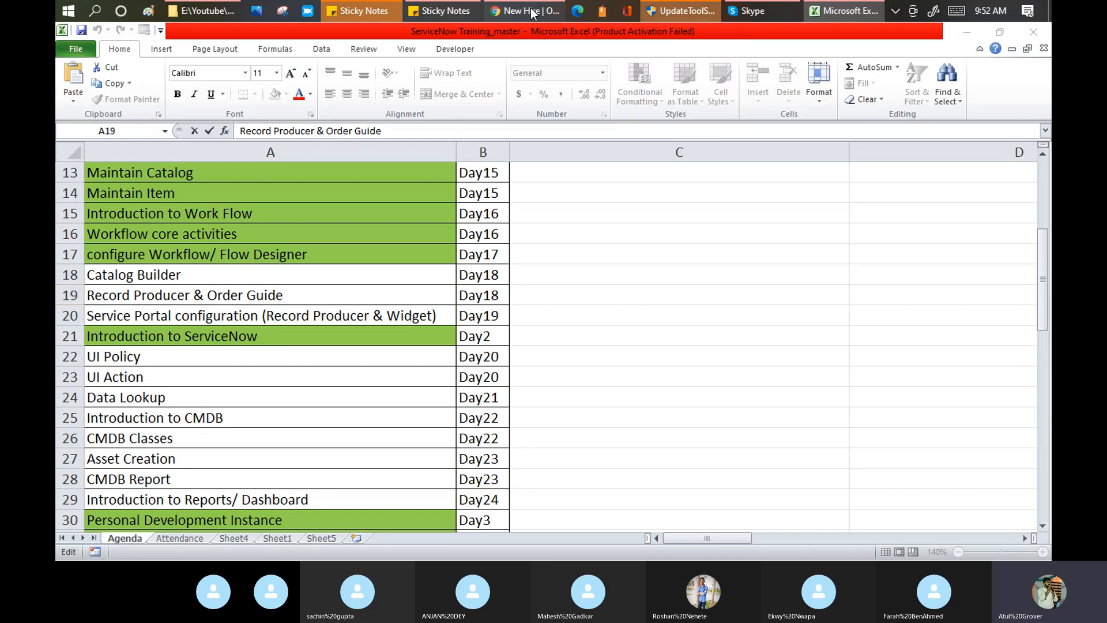
Change the Google query to 'record producer vs order guide vs catalog item'.
click(770, 35)
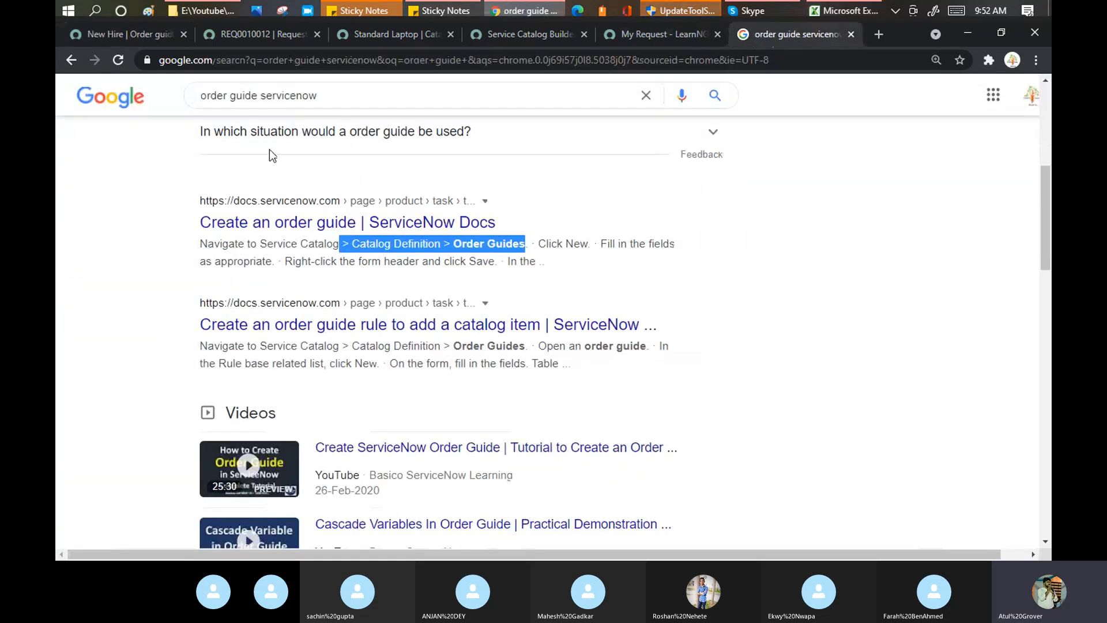
drag(258, 95, 162, 109)
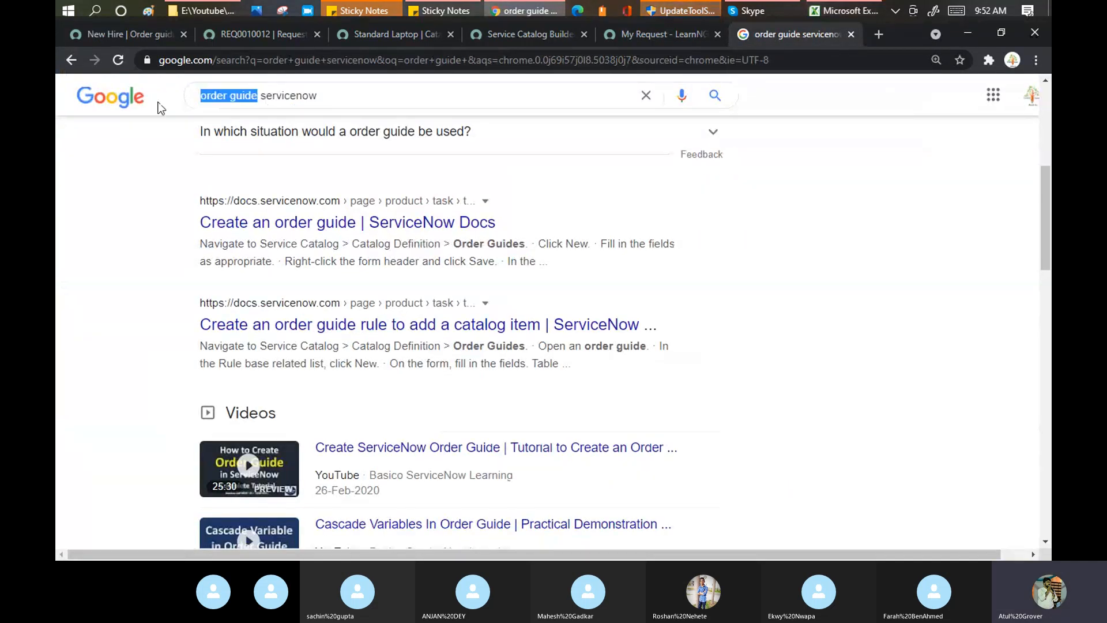
text(recor)
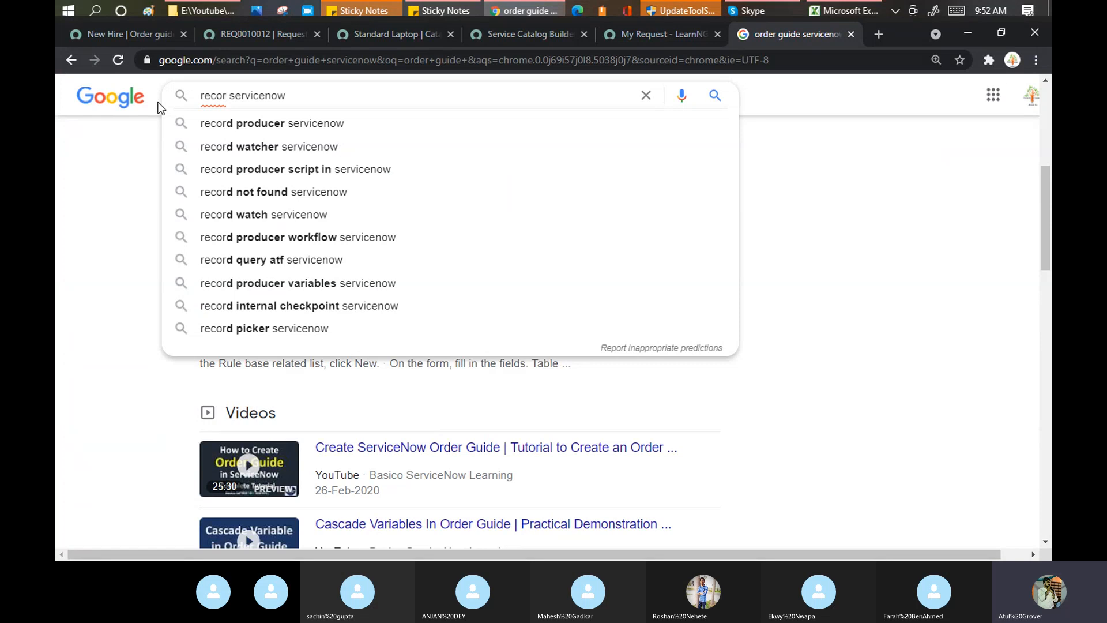
key(Delete)
key(Delete)
key(Delete)
key(Delete)
key(Delete)
key(Delete)
key(Delete)
key(Delete)
key(Delete)
key(Delete)
key(Delete)
text(d p)
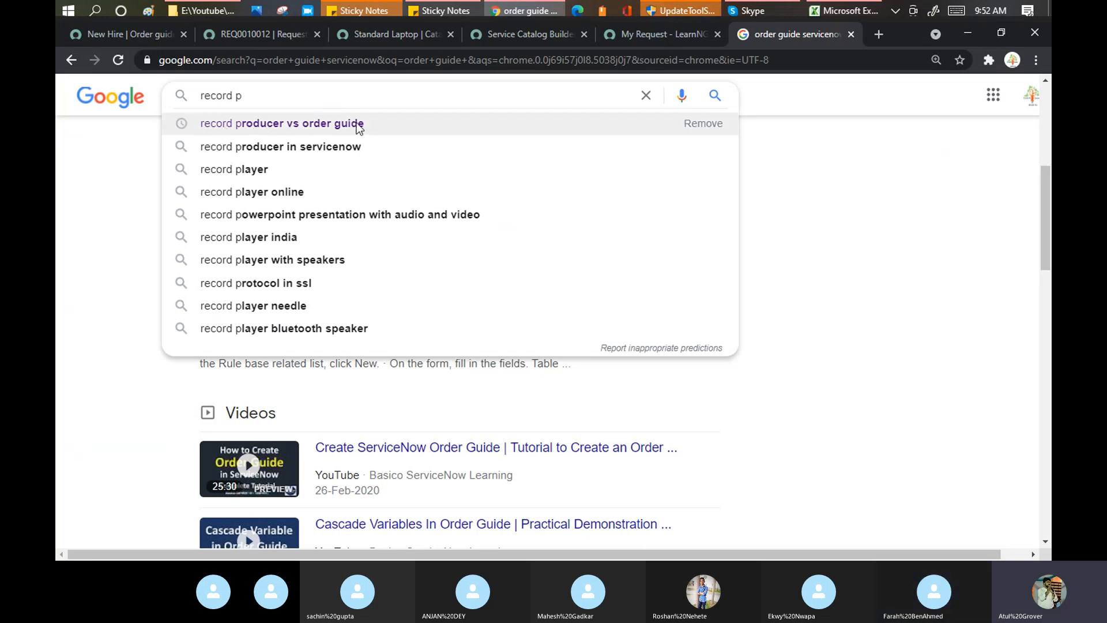
text(roducer)
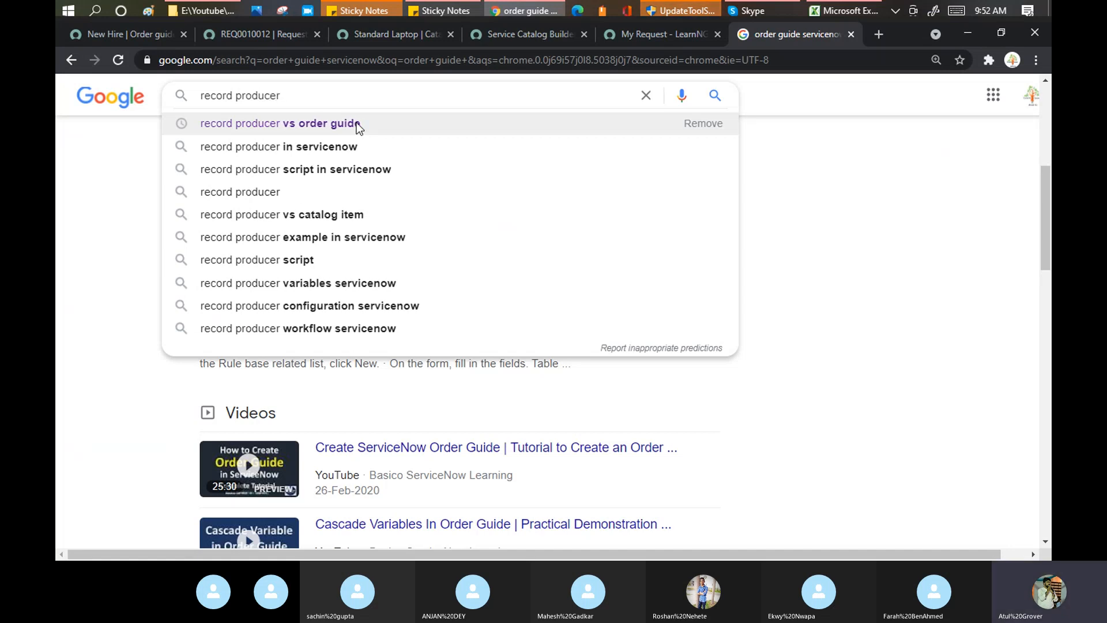
text( vs Ord)
key(BackSpace)
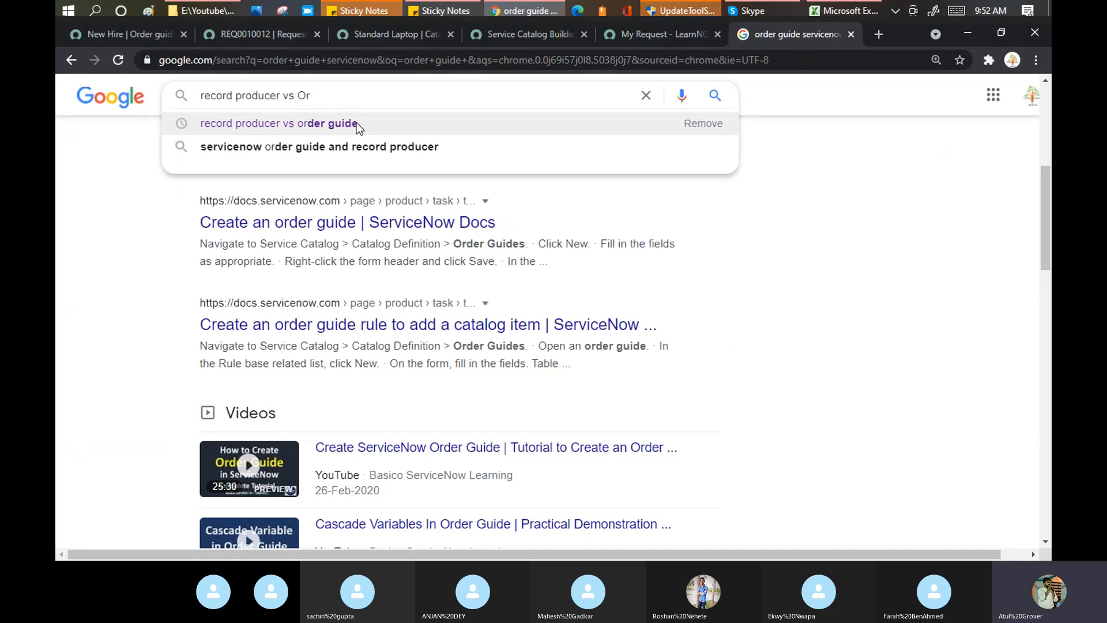
text(der )
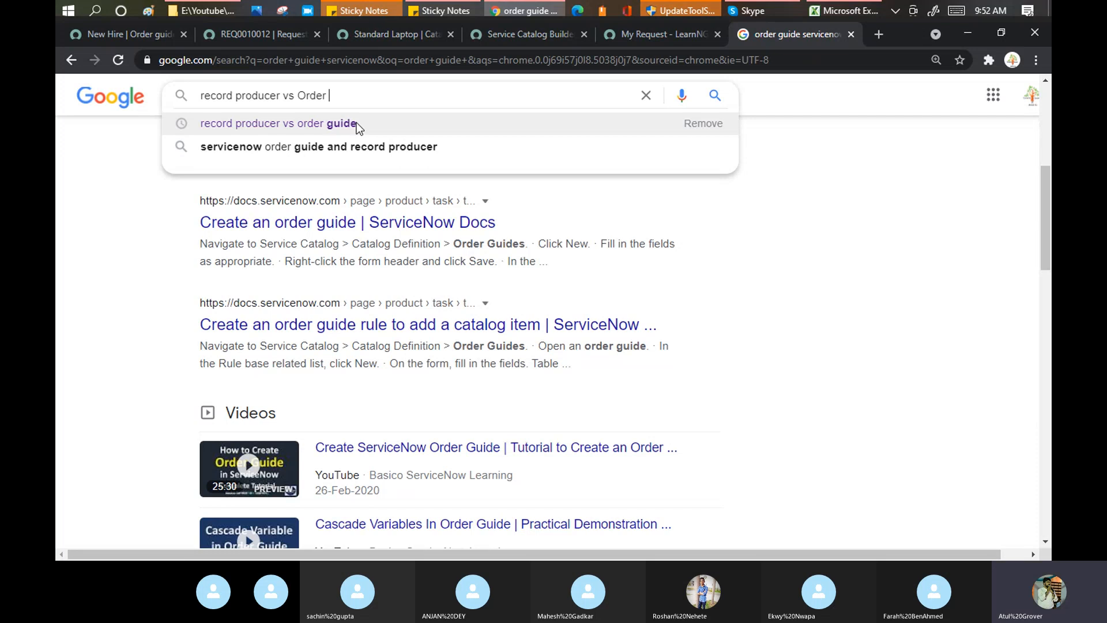
text(giude vs cata)
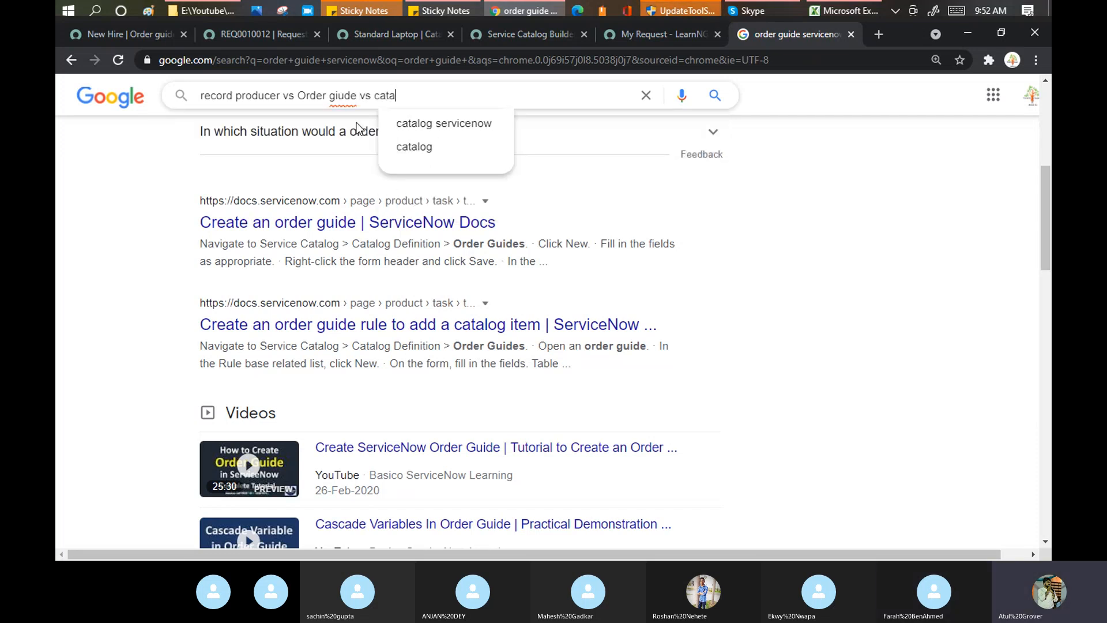
key(Down)
key(Down)
text(i)
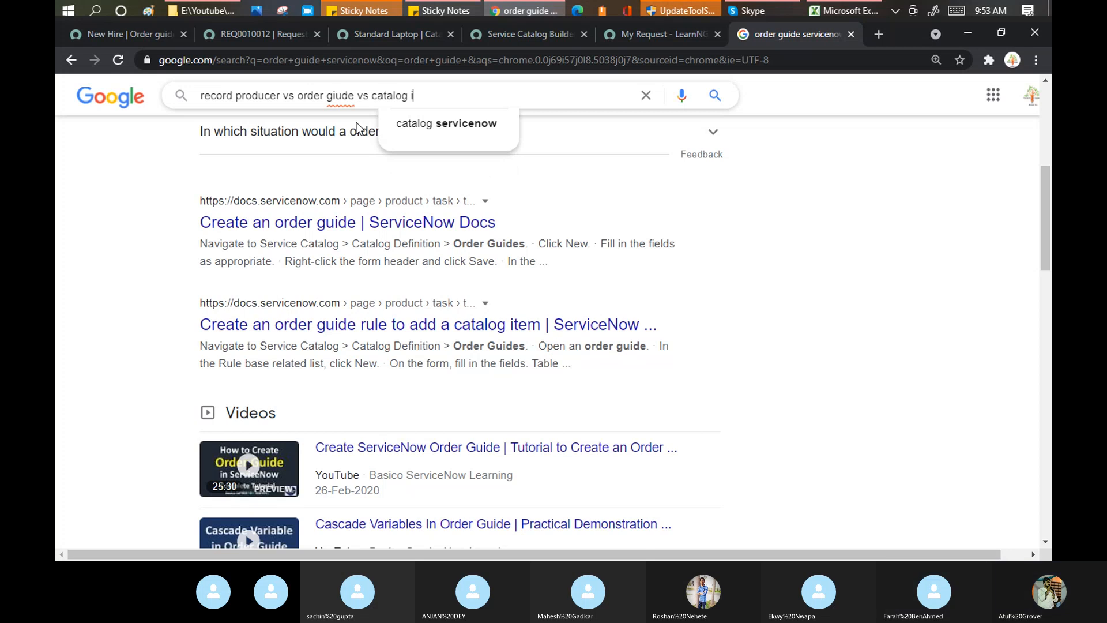
text(tem)
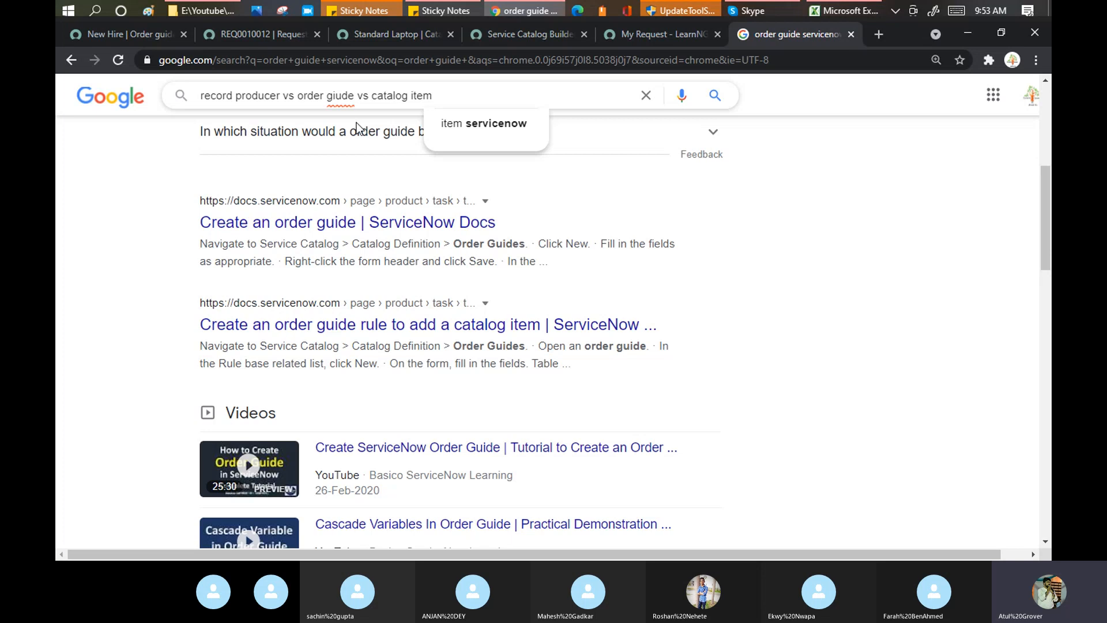
Trim the query and search 'record producer in servicenow' from the suggestions.
drag(434, 96, 505, 118)
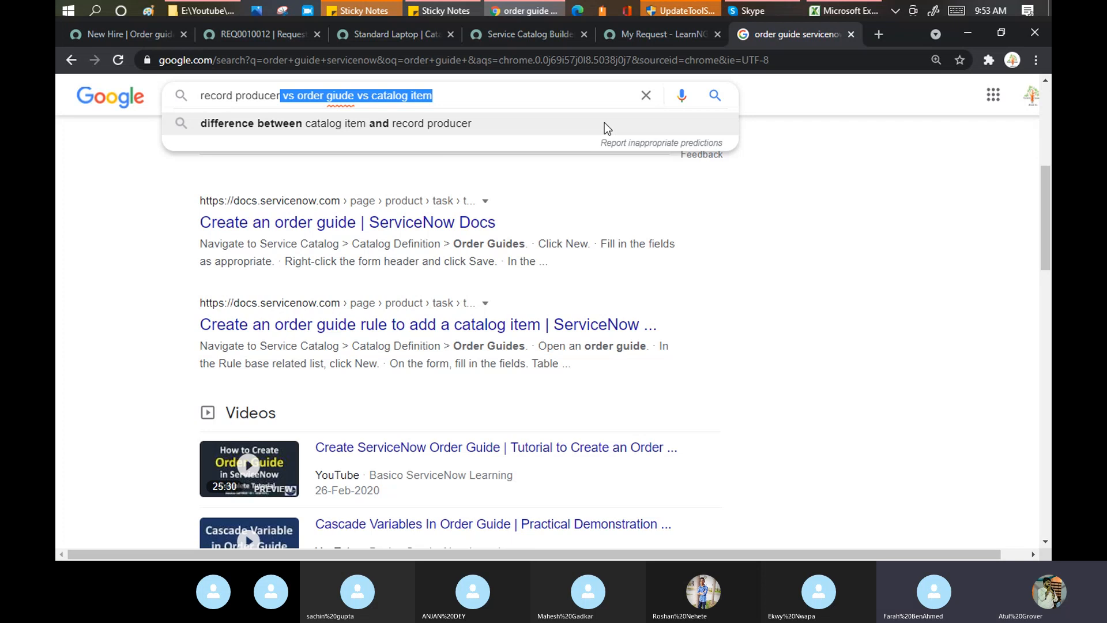
key(BackSpace)
key(Down)
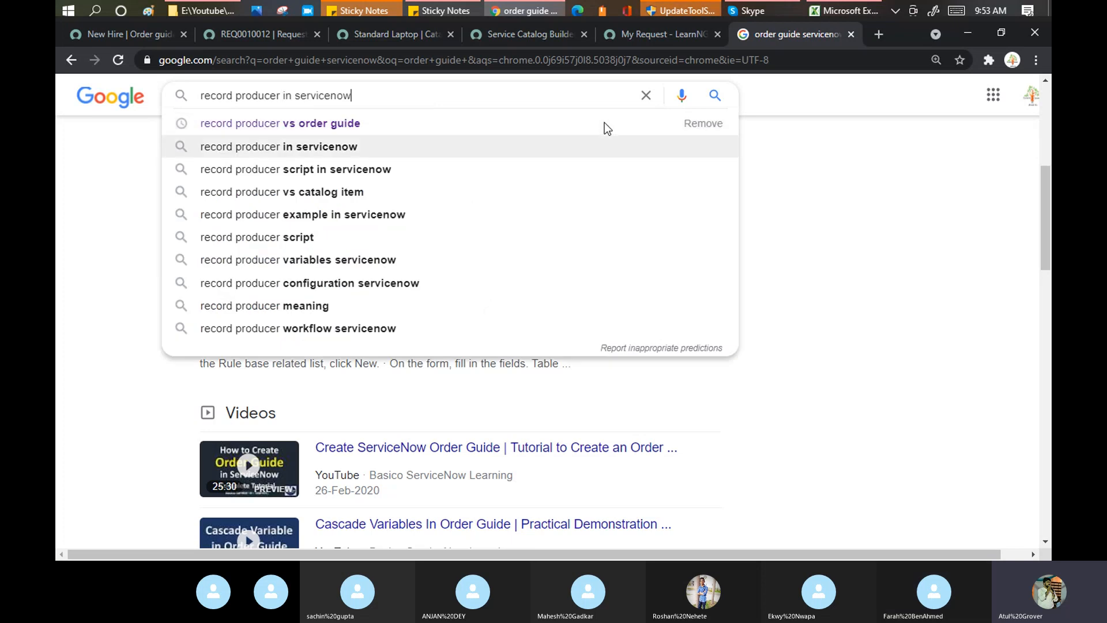
key(Return)
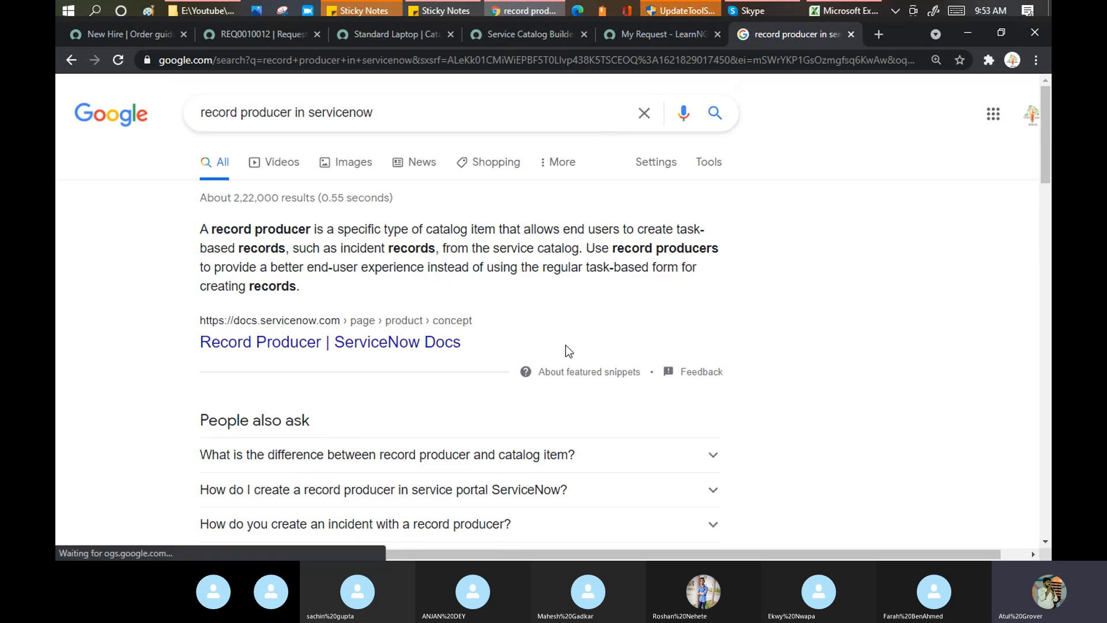
drag(238, 229, 485, 234)
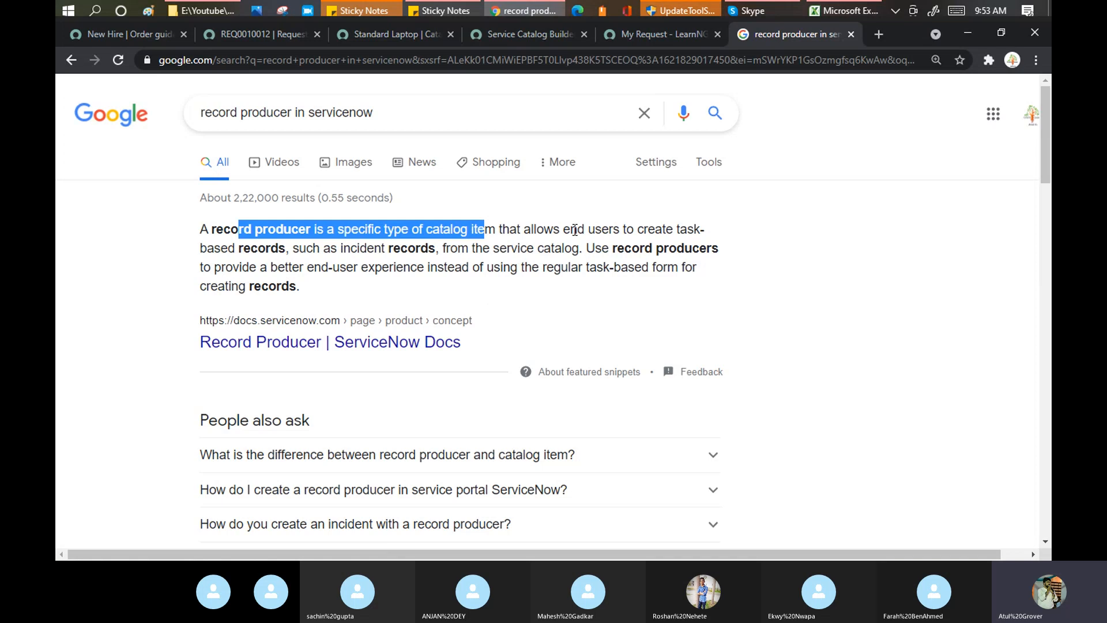
drag(571, 230, 699, 228)
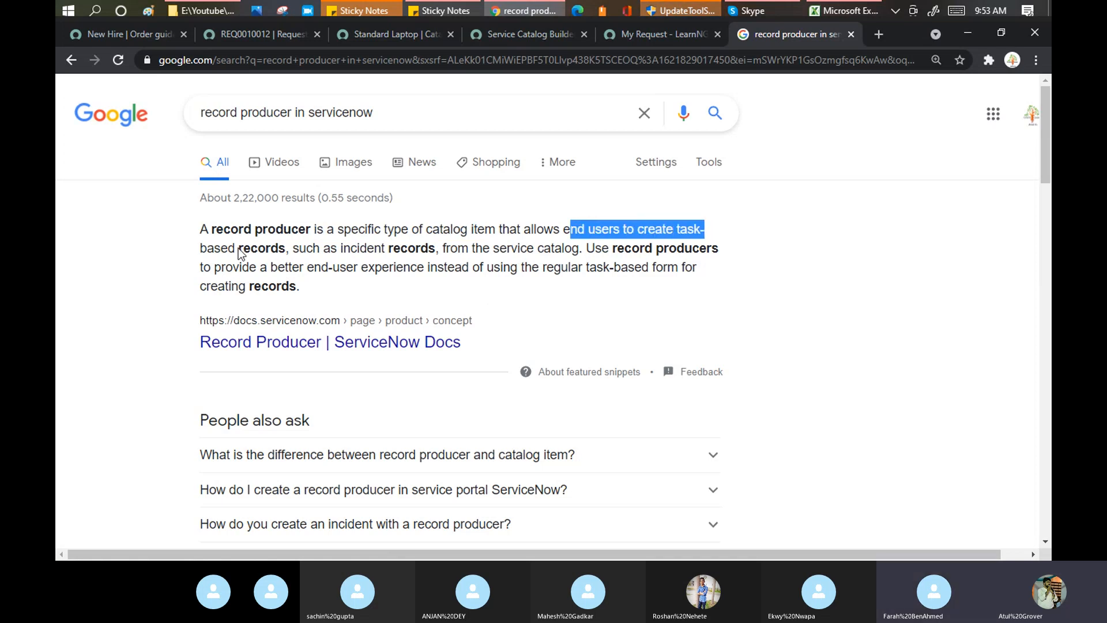
drag(239, 249, 433, 252)
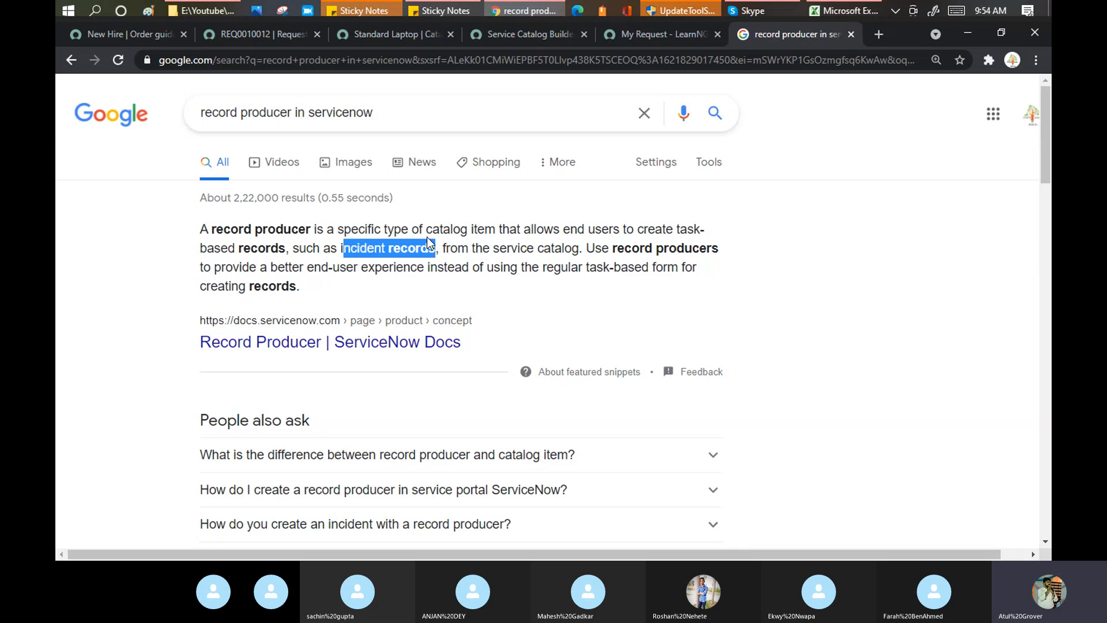
scroll(427, 243, down, 5)
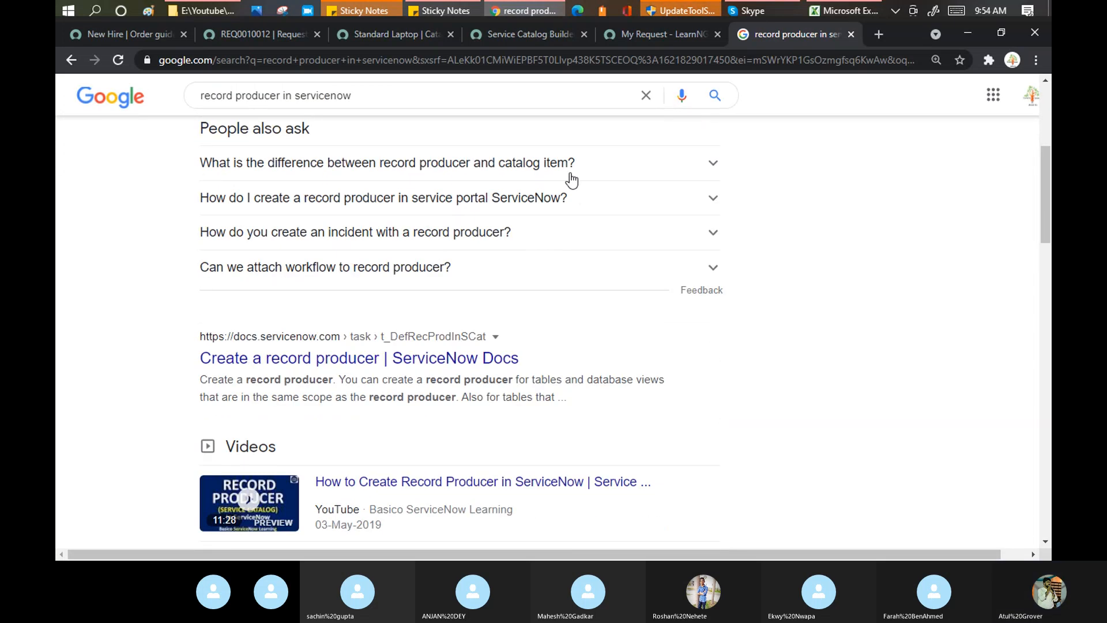
Expand the record producer vs catalog item question and highlight its answer text.
click(714, 170)
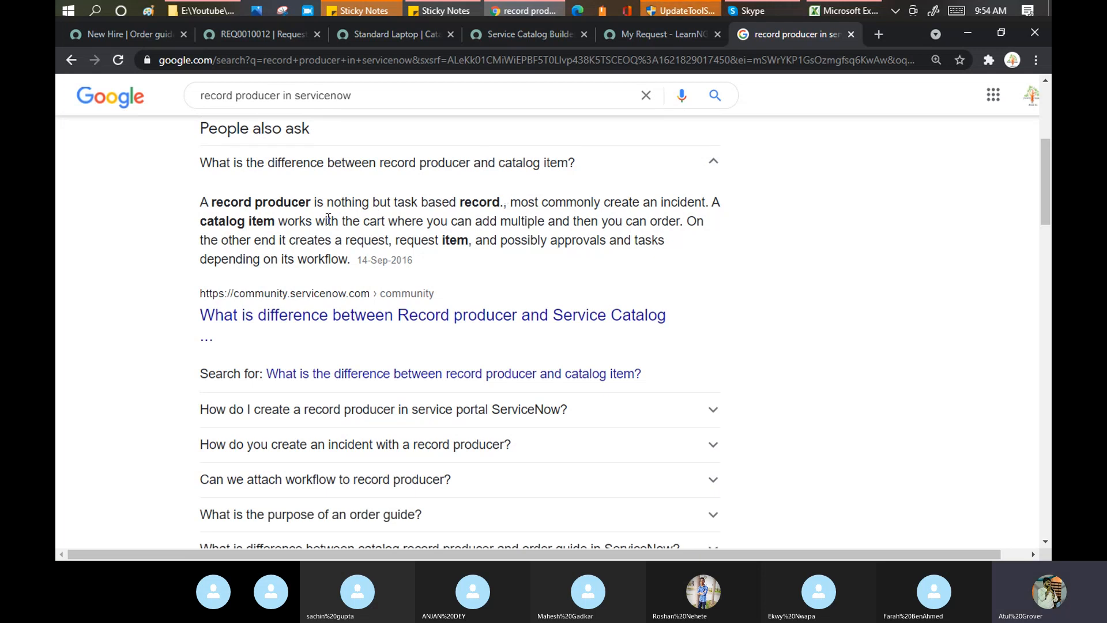
drag(286, 220, 678, 220)
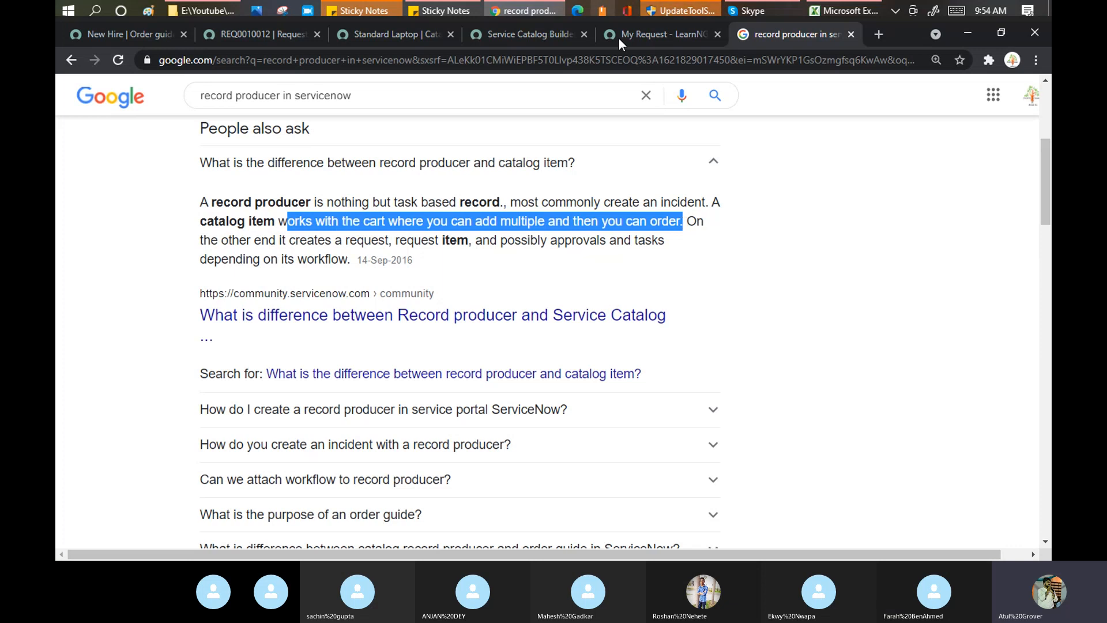
click(660, 36)
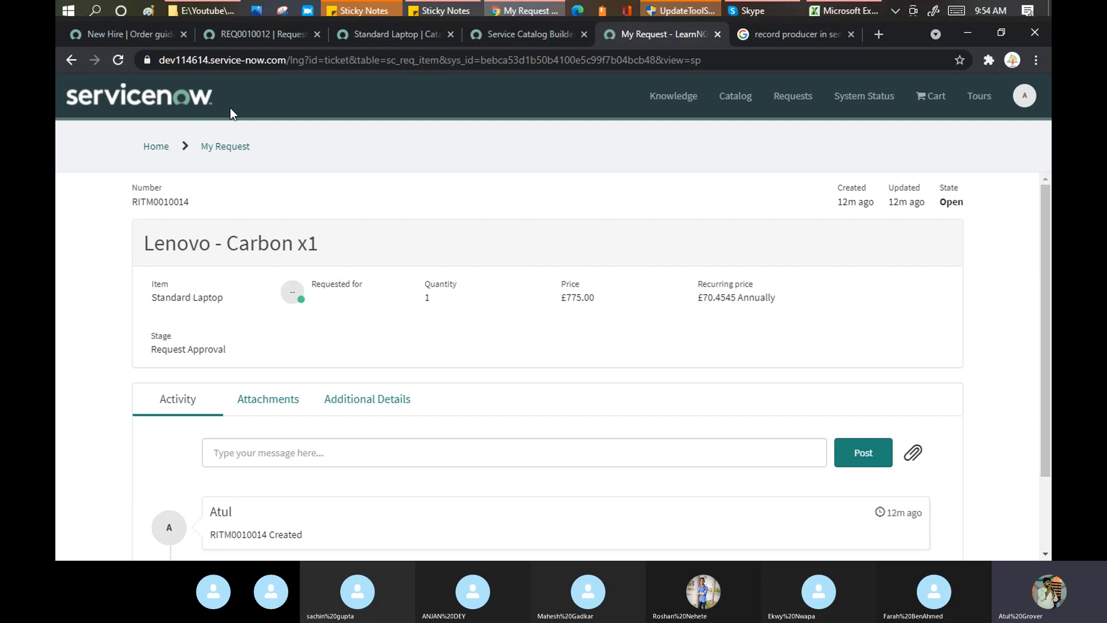
click(776, 36)
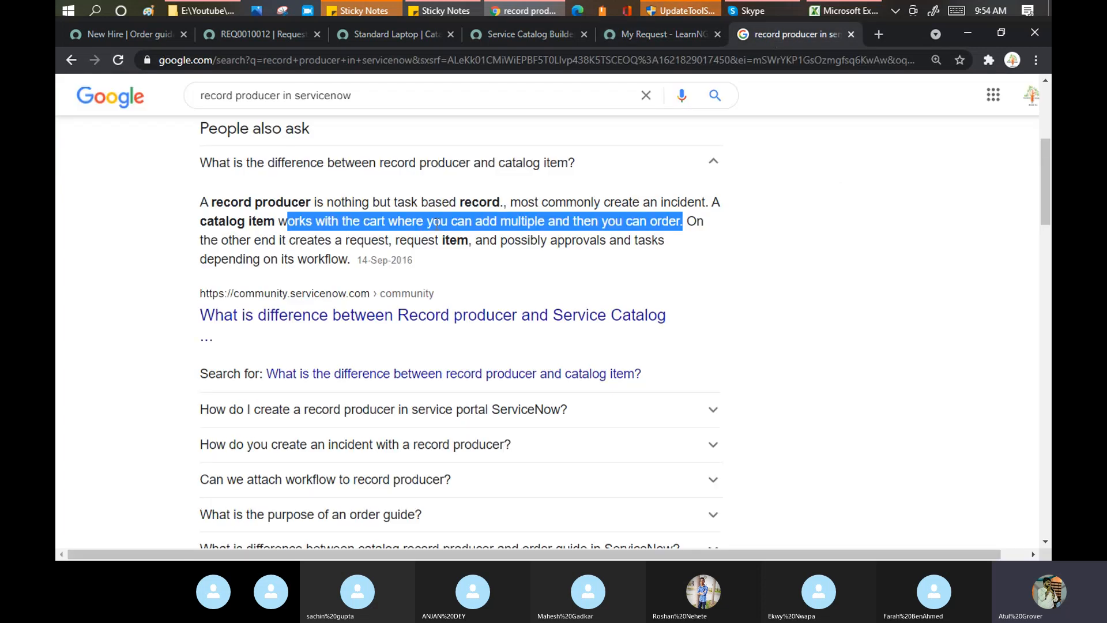
drag(350, 259, 196, 201)
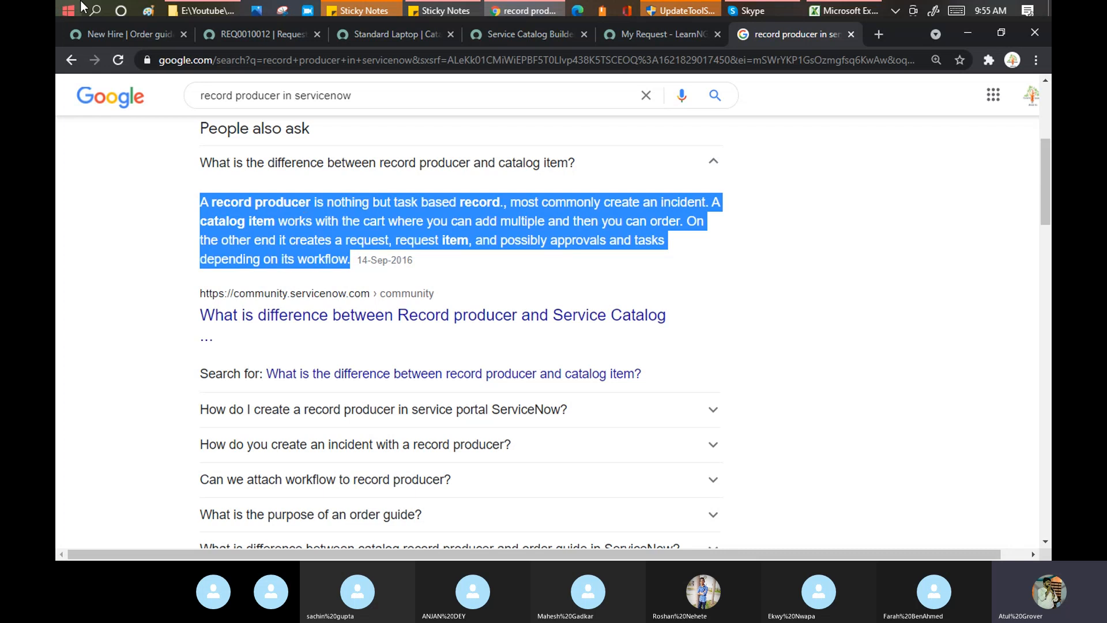
Filter the navigator with 'tables' and open System Definition > Tables in a new tab.
click(120, 32)
click(147, 132)
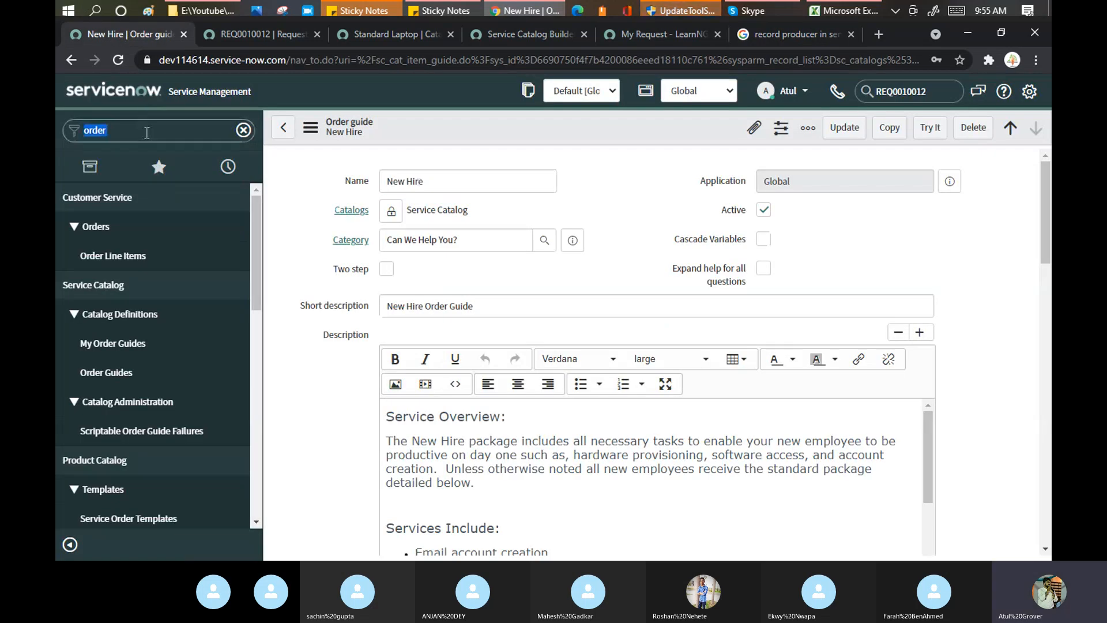
text(tables)
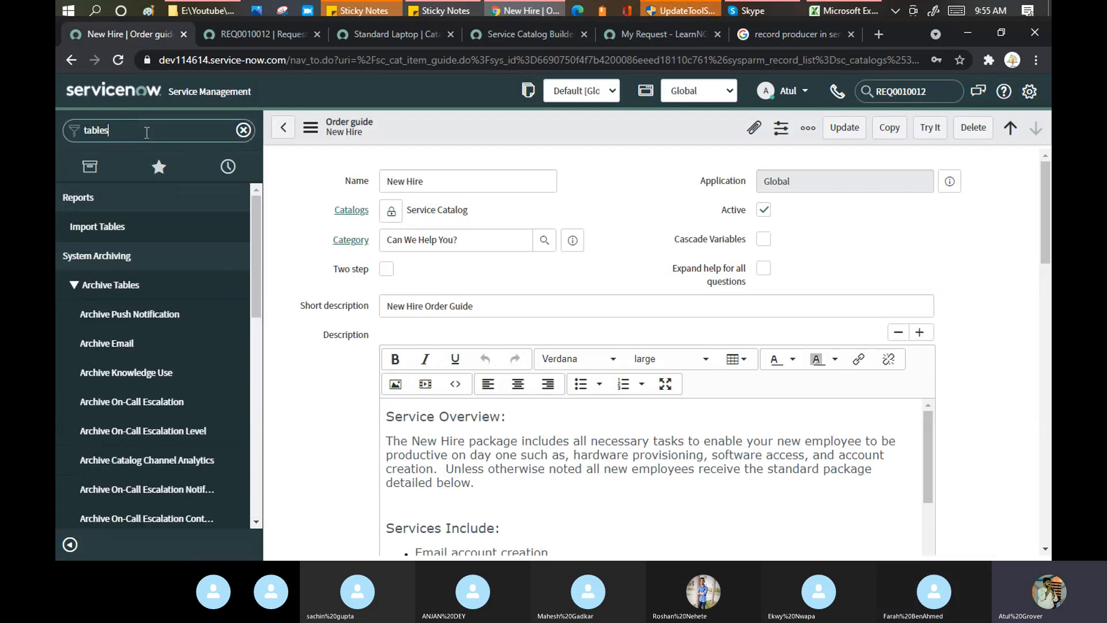
scroll(154, 289, down, 5)
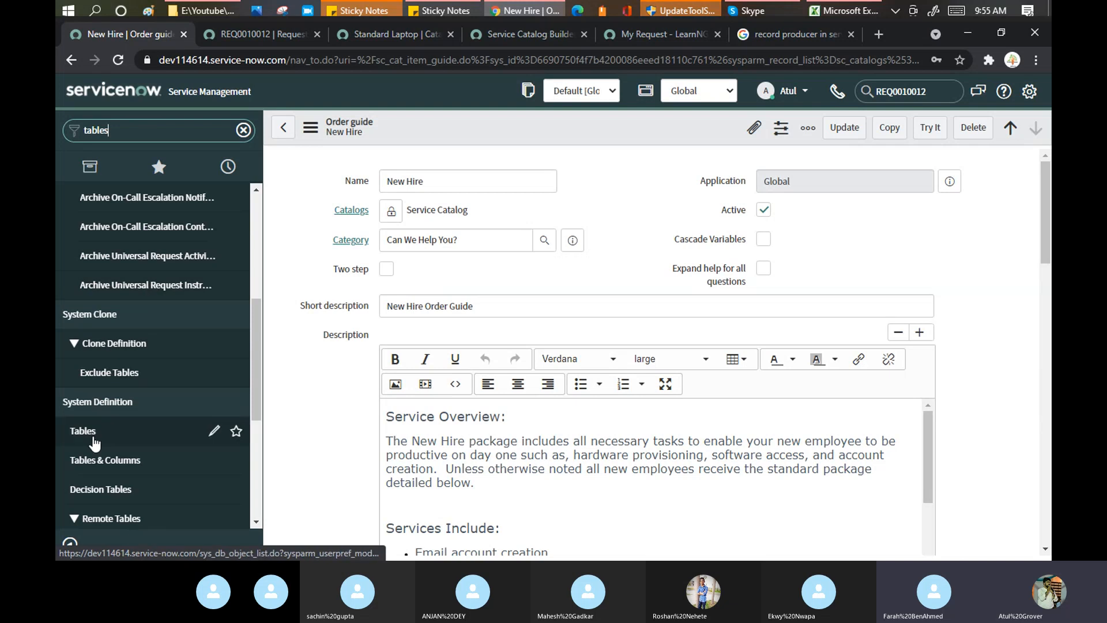
ctrl+click(94, 439)
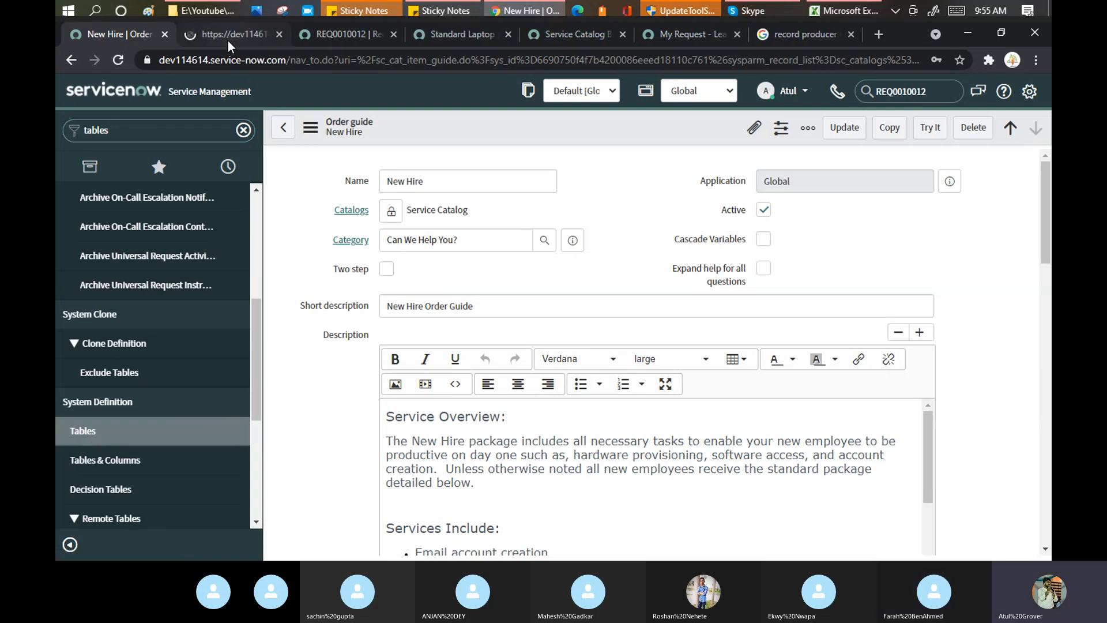
Filter the Tables list to names starting with sc_req.
click(226, 37)
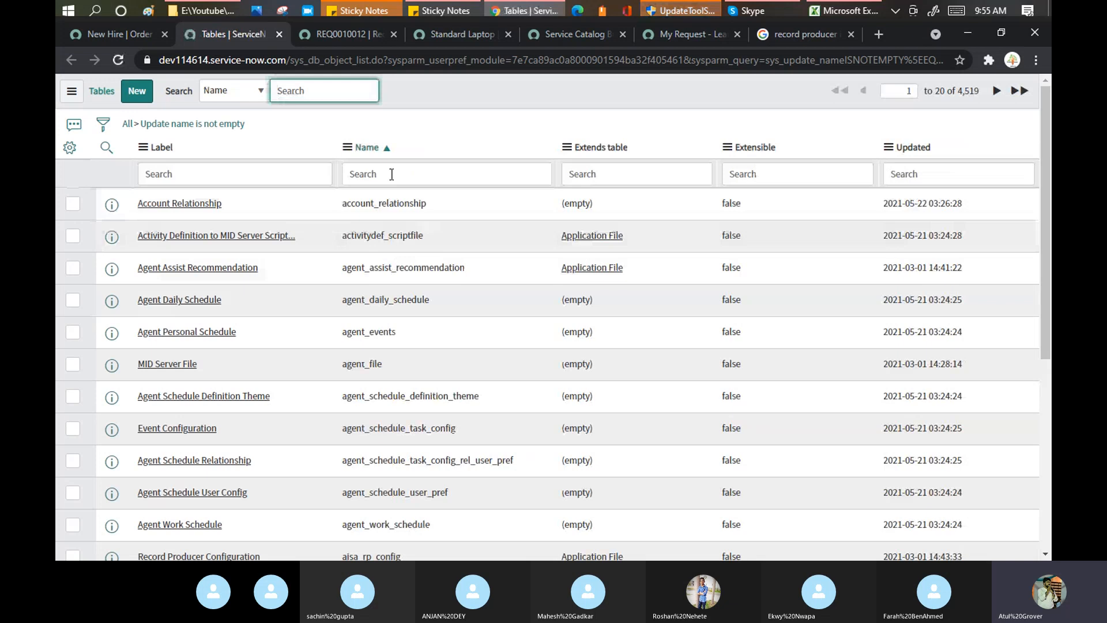
click(391, 174)
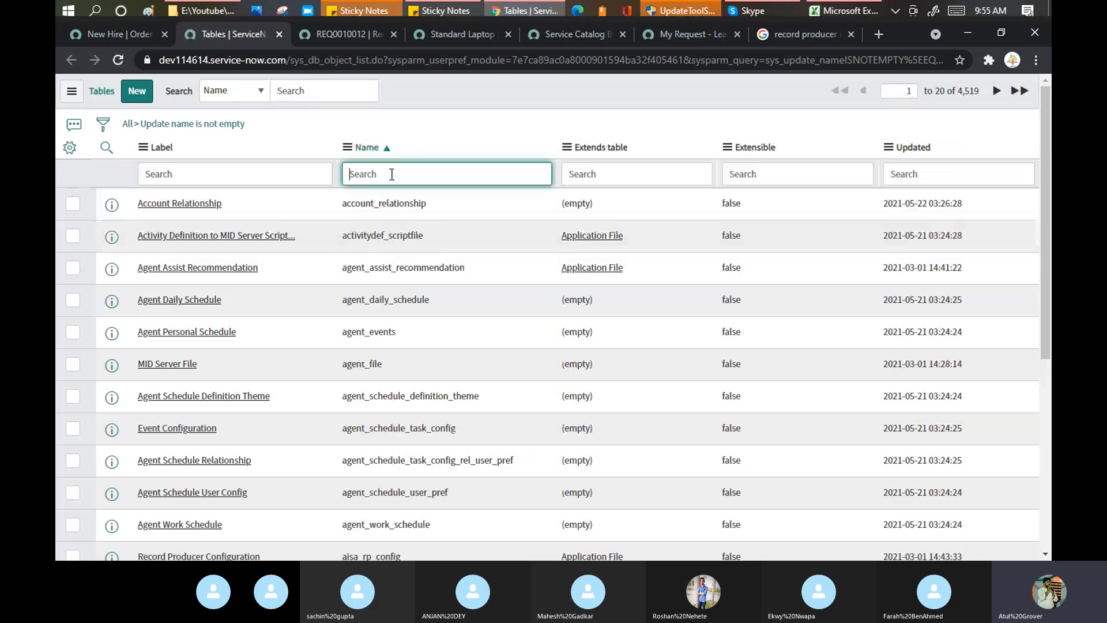
text(sc_req)
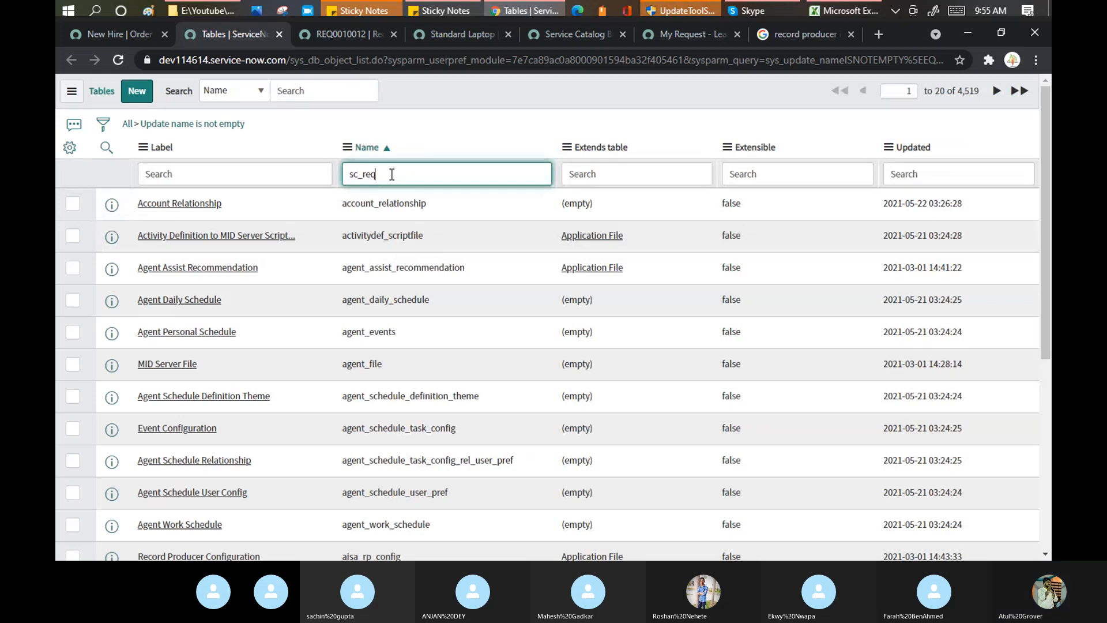
key(Return)
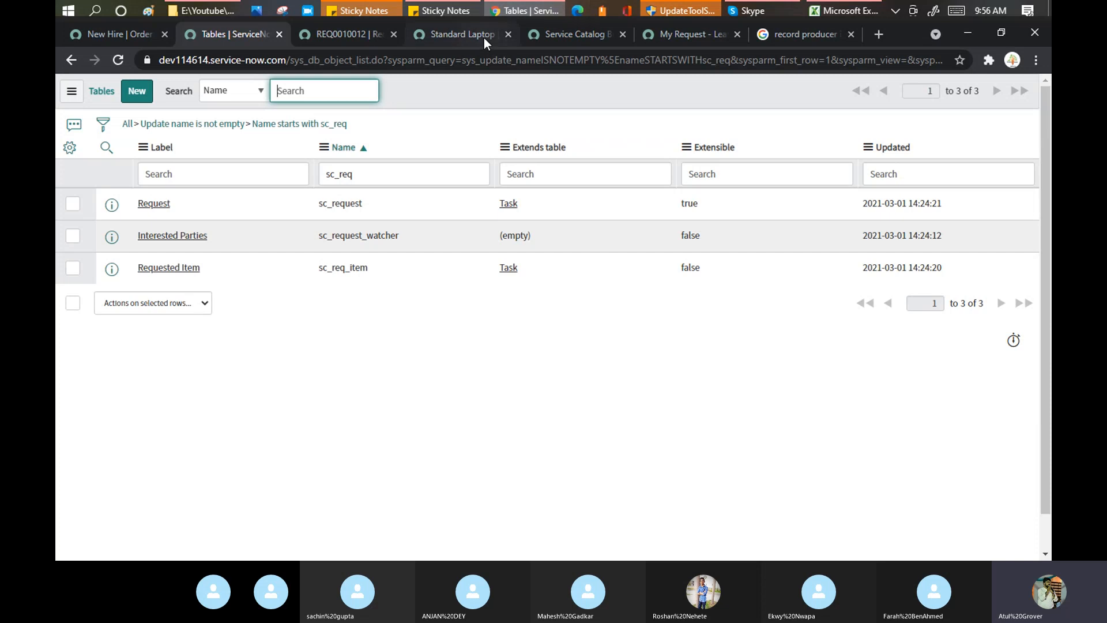
click(800, 32)
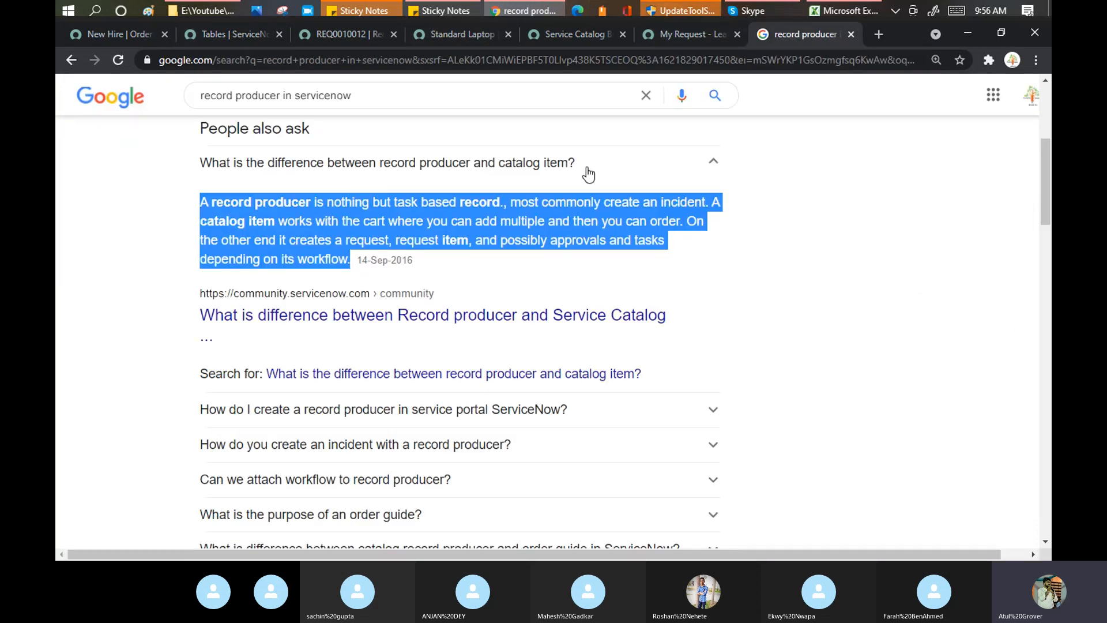
drag(200, 206, 500, 203)
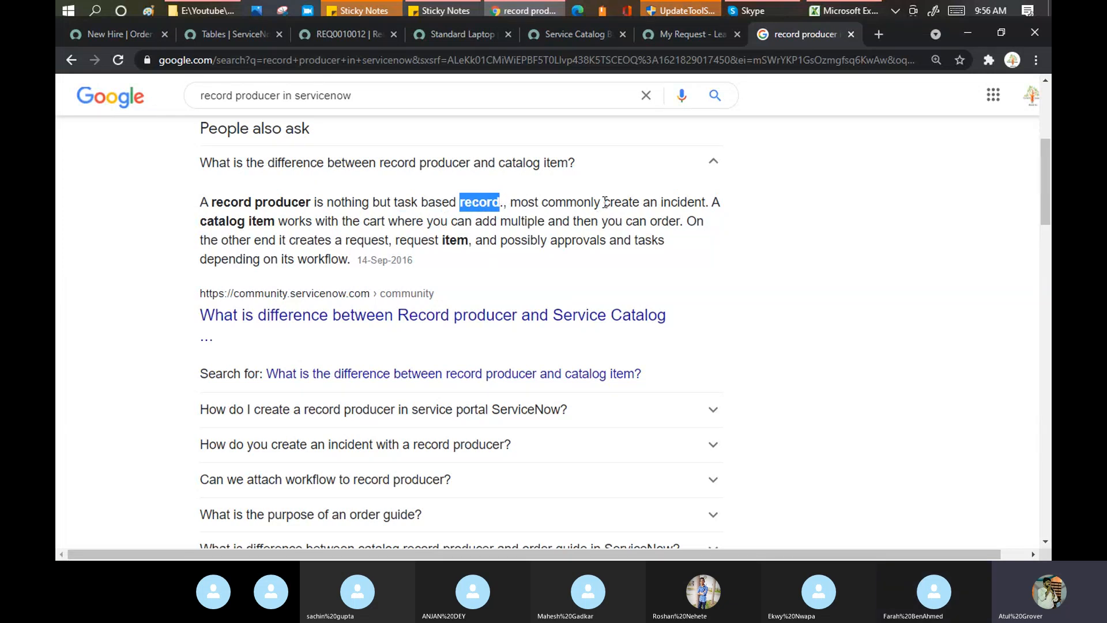
scroll(604, 202, up, 4)
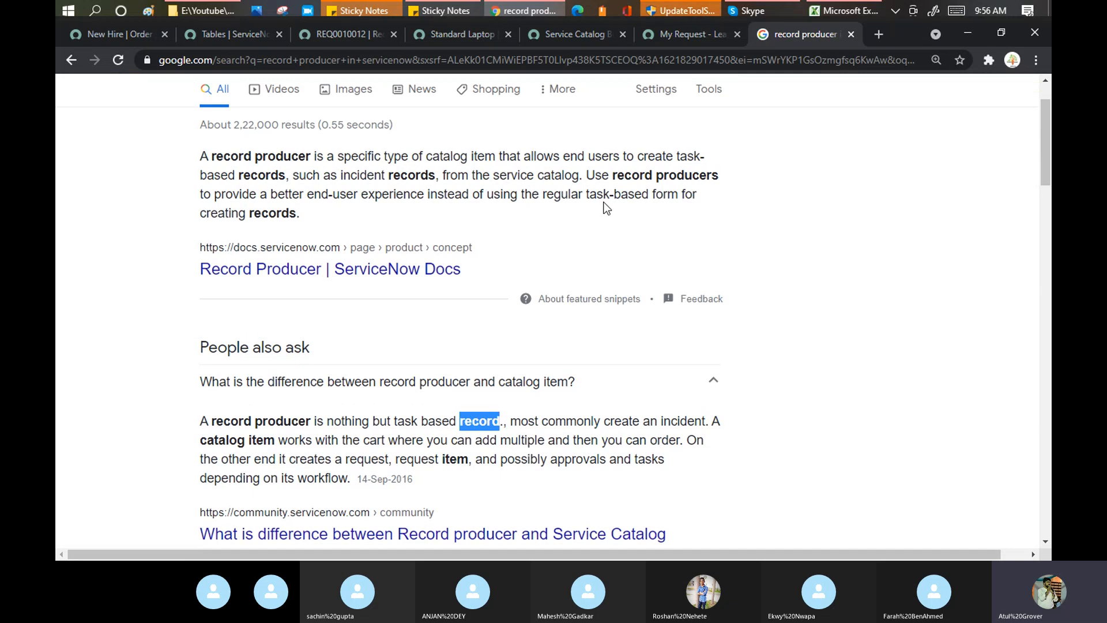
scroll(514, 228, down, 4)
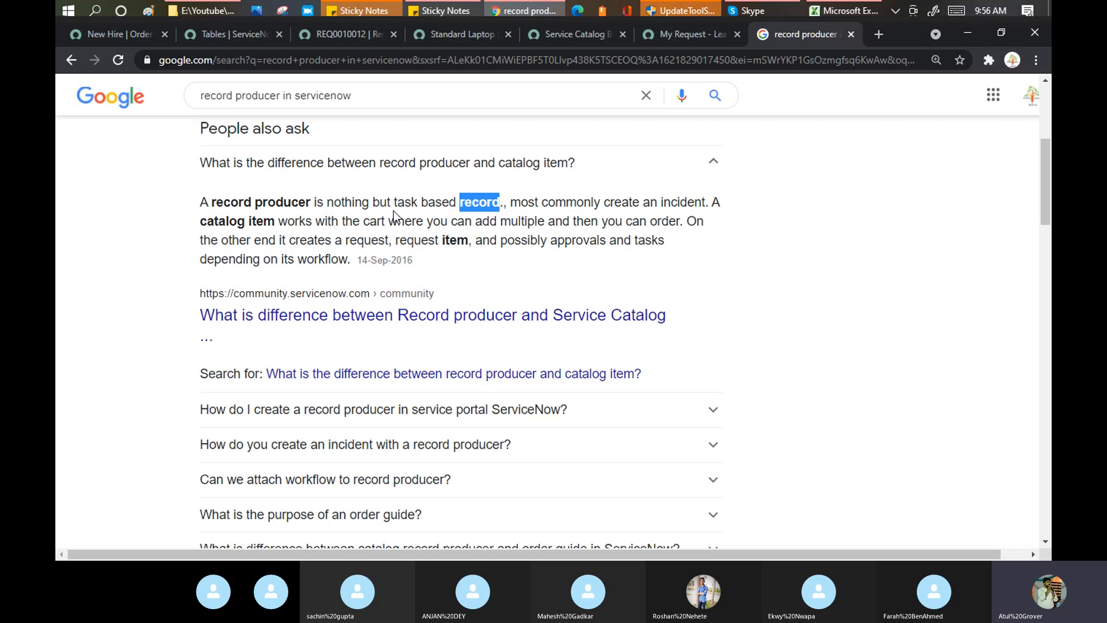
drag(218, 221, 276, 222)
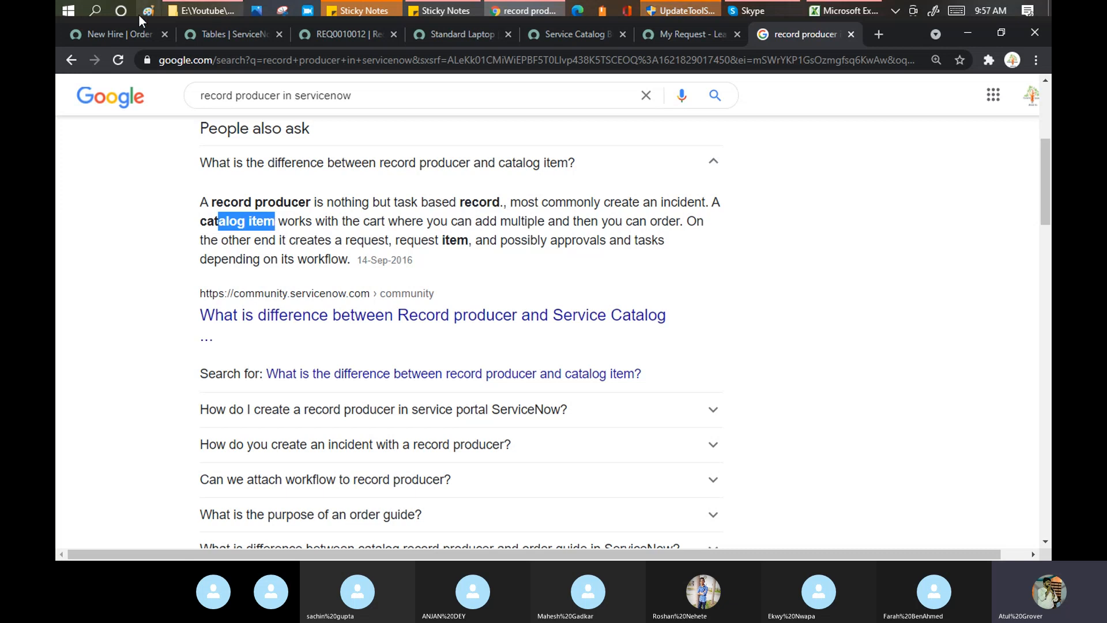
click(120, 31)
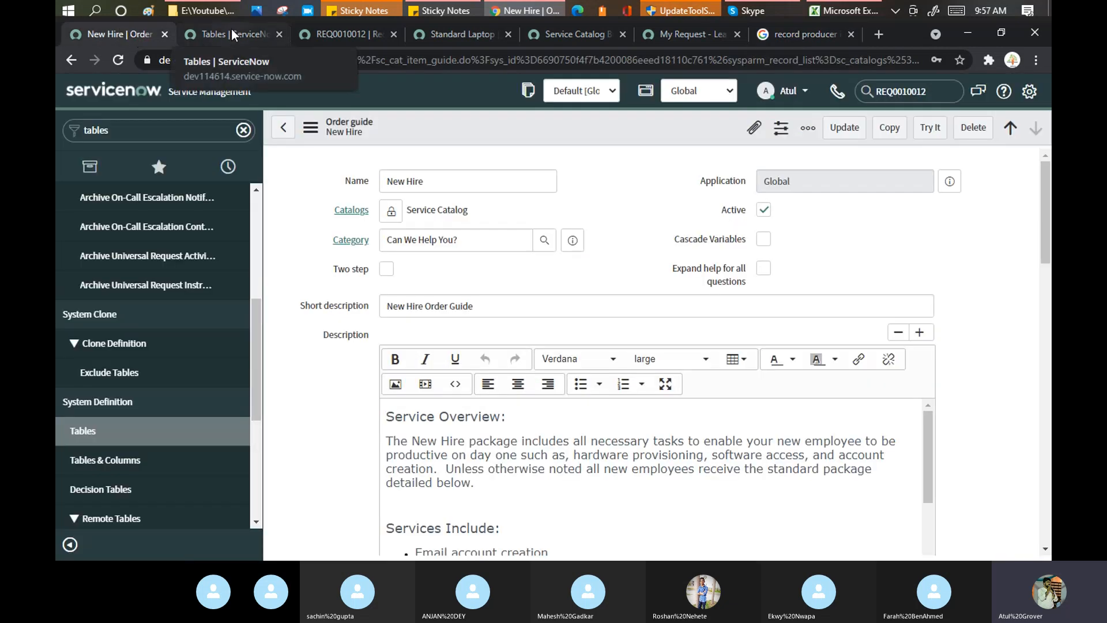
click(225, 35)
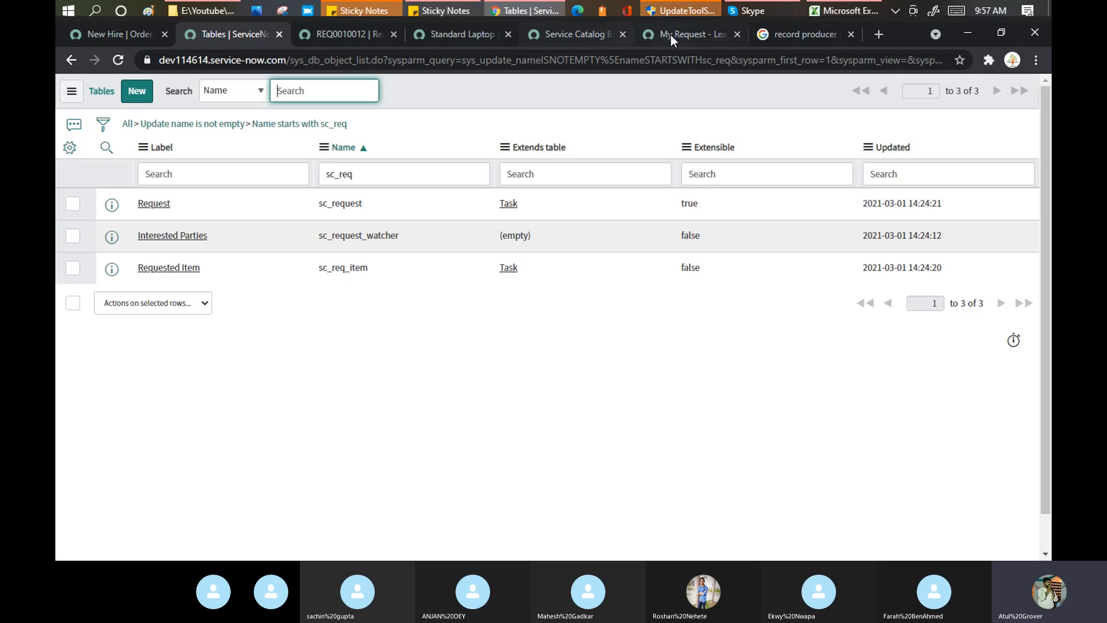
click(774, 36)
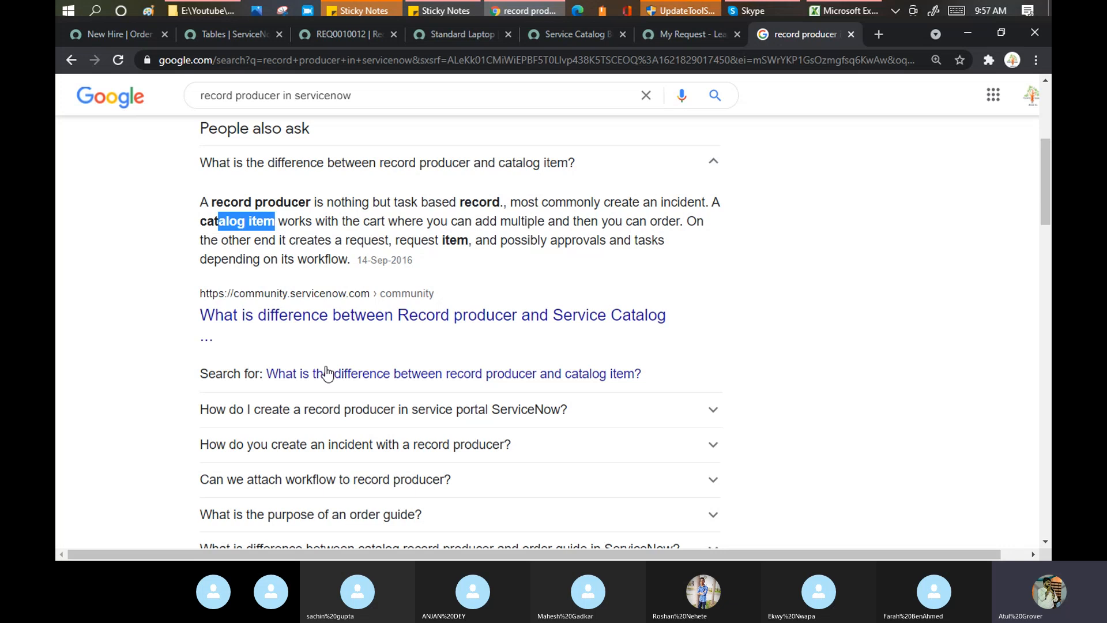
Open the community thread 'What is difference between Record producer and Service Catalog?' and scroll to the first reply.
middle_click(449, 325)
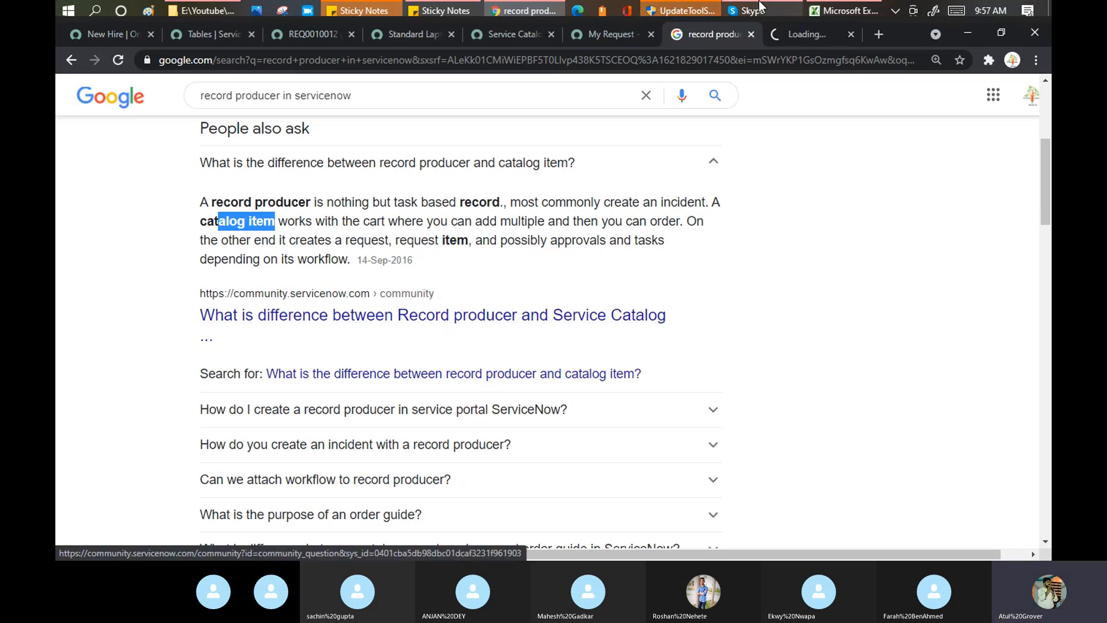
click(815, 34)
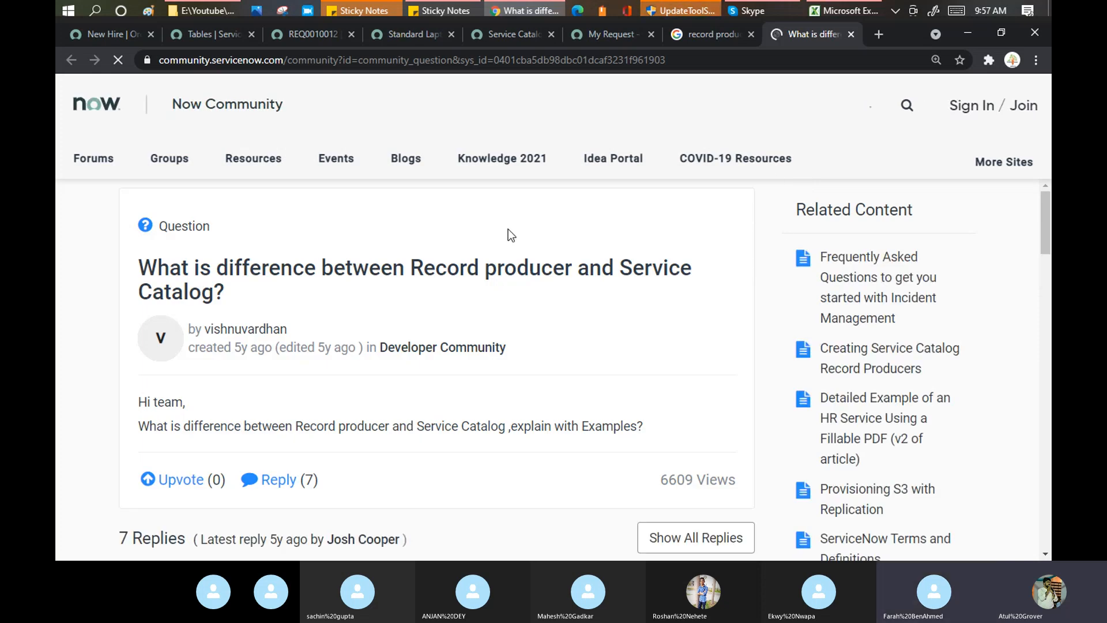
scroll(458, 281, down, 7)
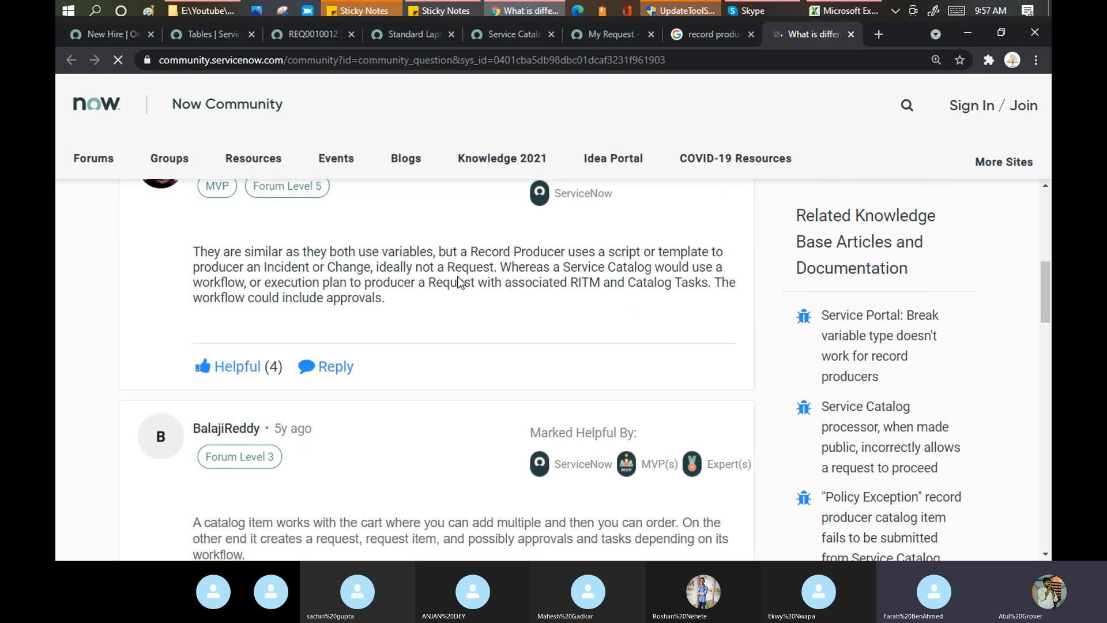
Highlight the reply's key phrases: both use variables, a script or template creates an Incident, not a Request.
drag(231, 251, 434, 252)
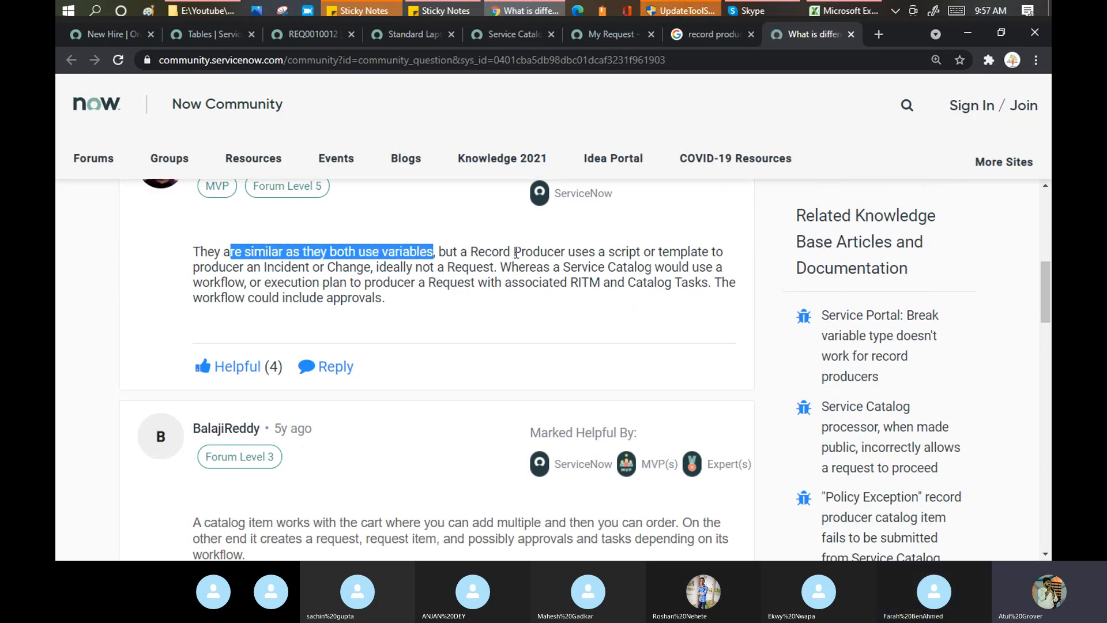
drag(514, 252, 740, 262)
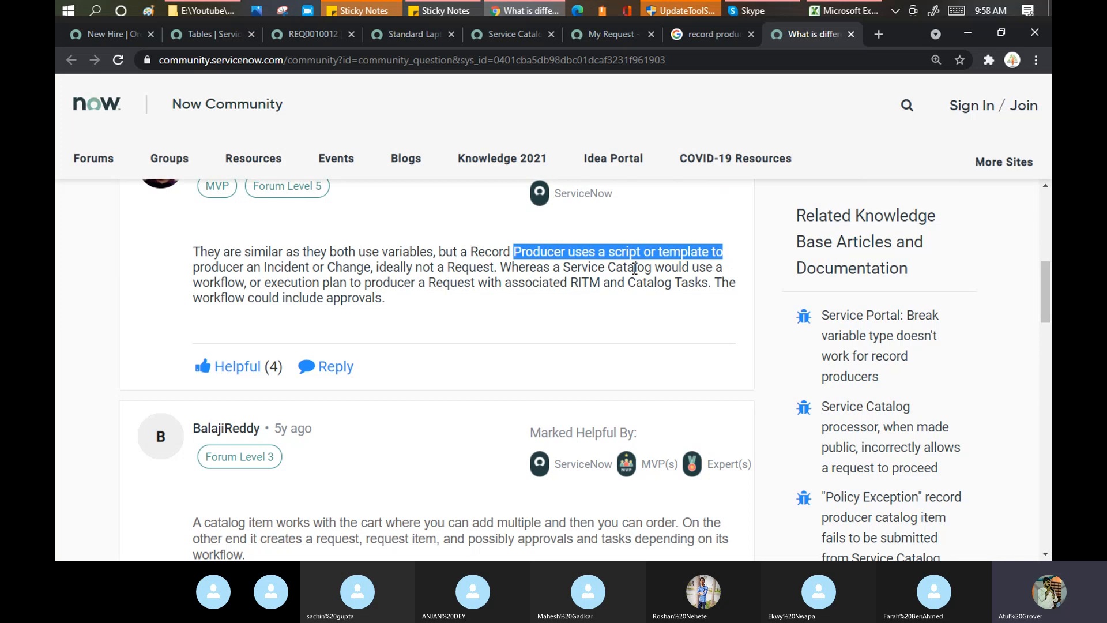
drag(194, 267, 468, 268)
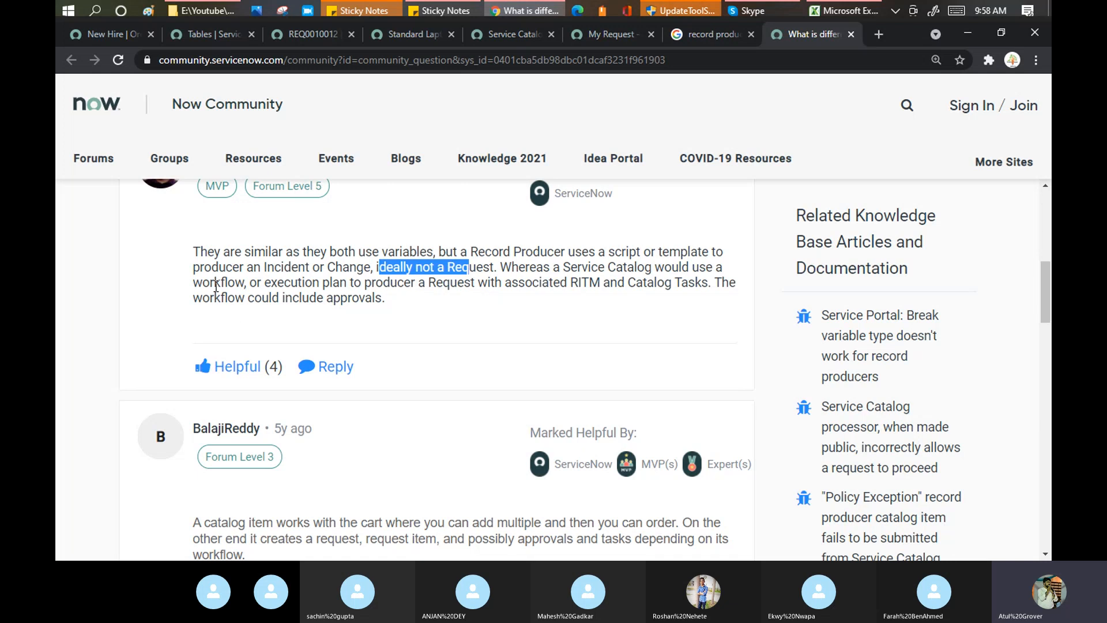
drag(213, 283, 579, 289)
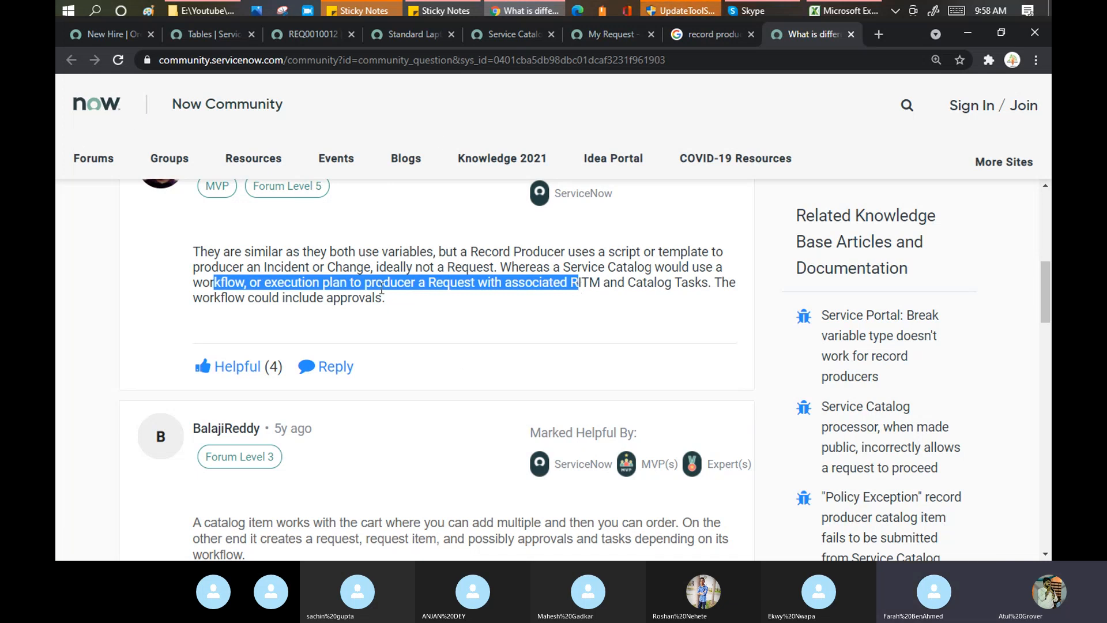
drag(243, 270, 311, 268)
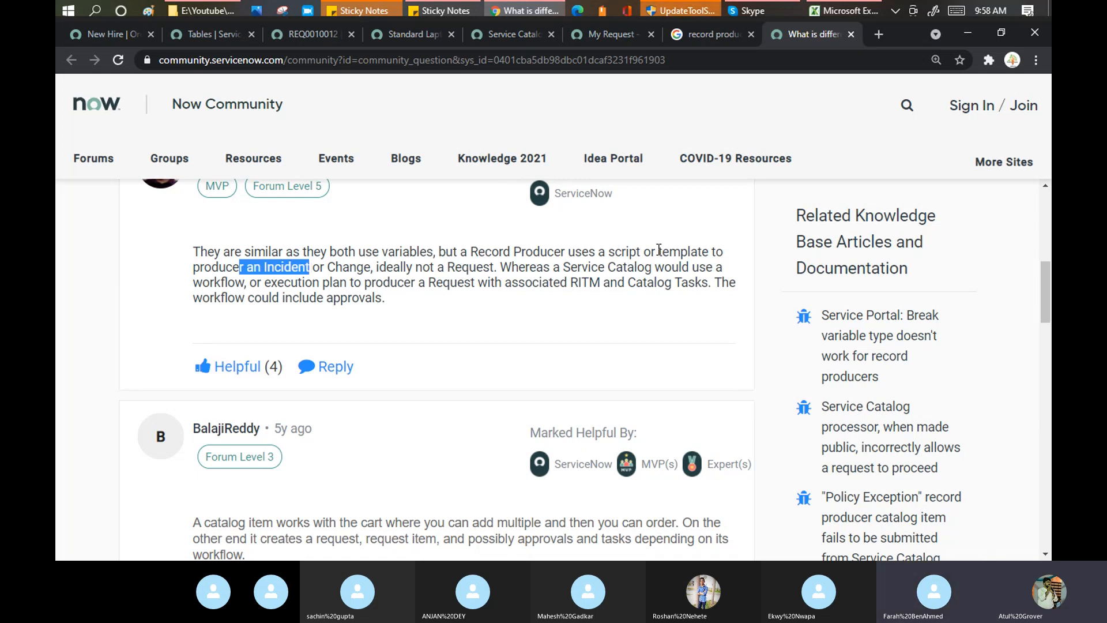
drag(659, 252, 731, 253)
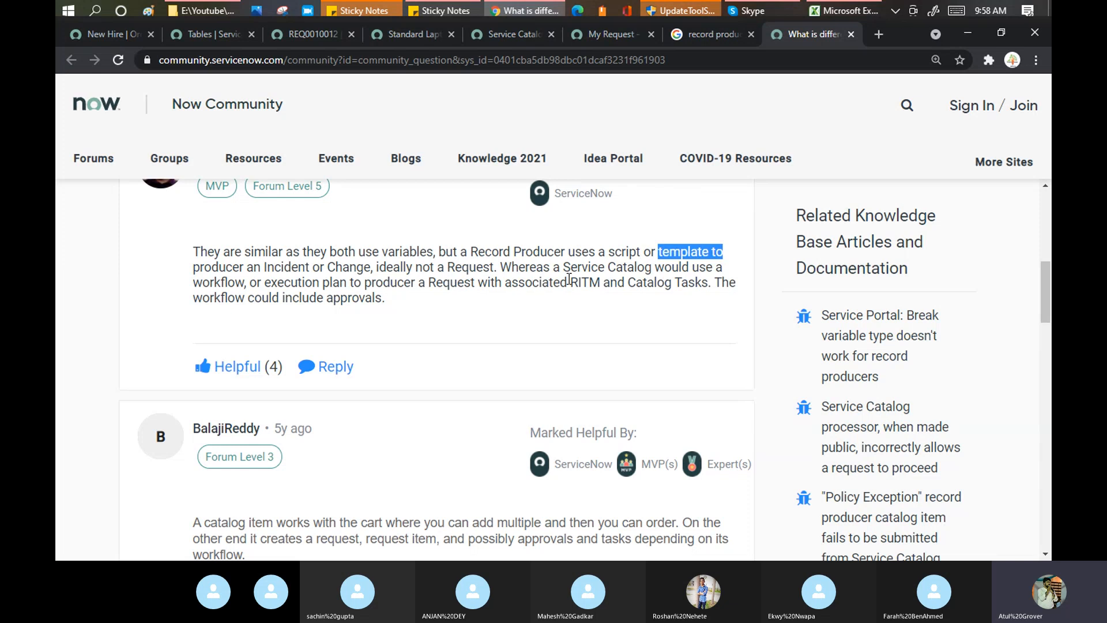
Scroll to the 'Just to clarify terms' answer and highlight the catalog item kinds, including Order Guides.
scroll(570, 280, down, 5)
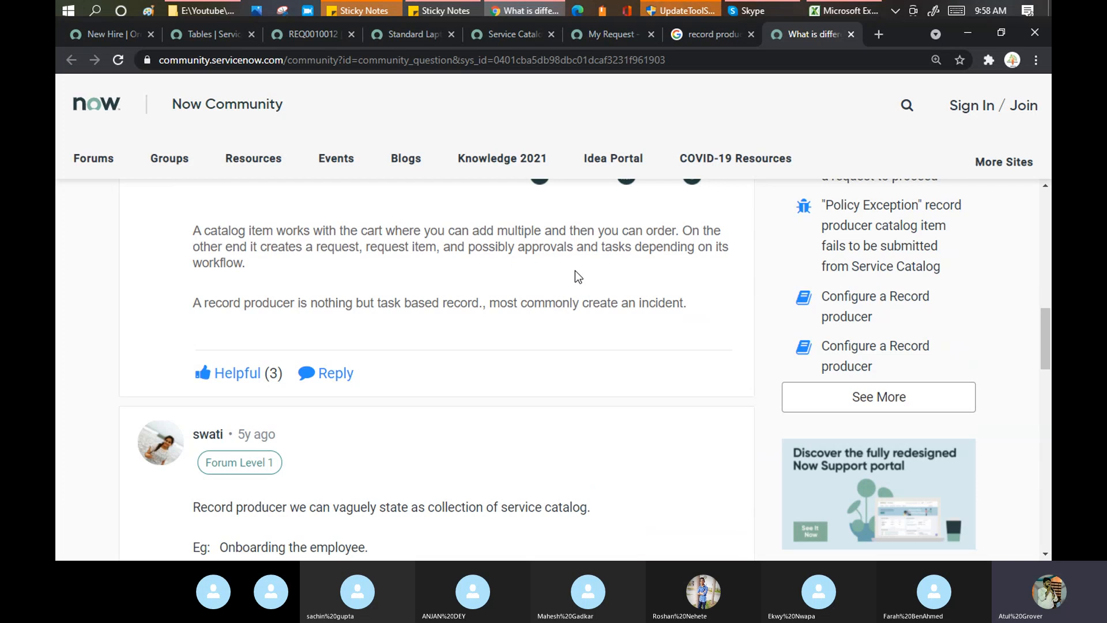
scroll(561, 320, down, 4)
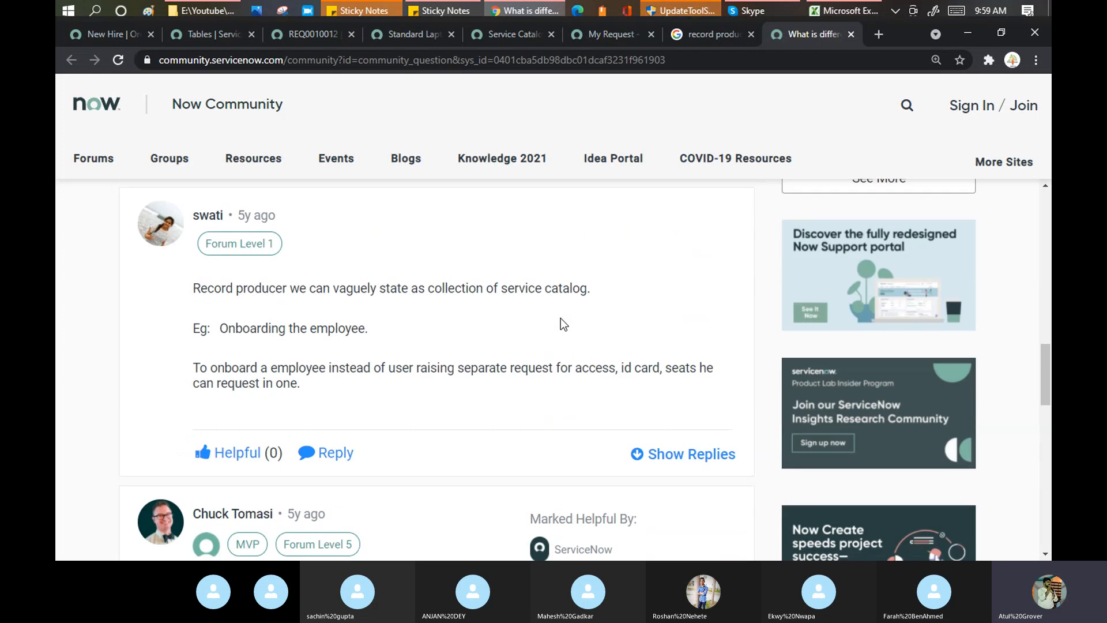
scroll(561, 319, down, 4)
scroll(561, 317, down, 5)
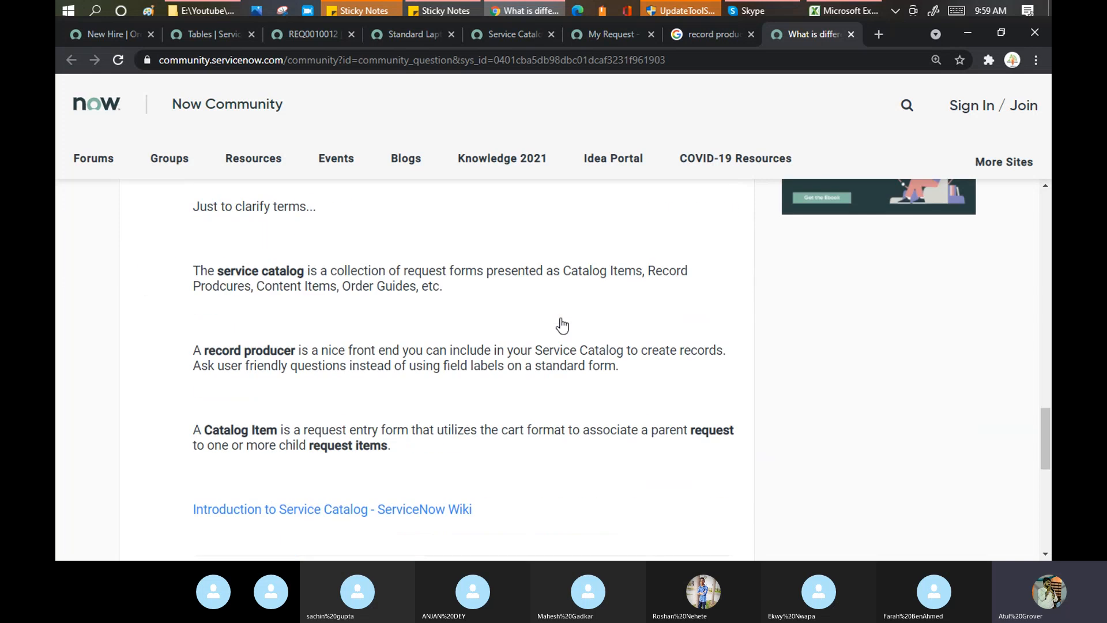
scroll(561, 318, up, 2)
scroll(562, 318, up, 2)
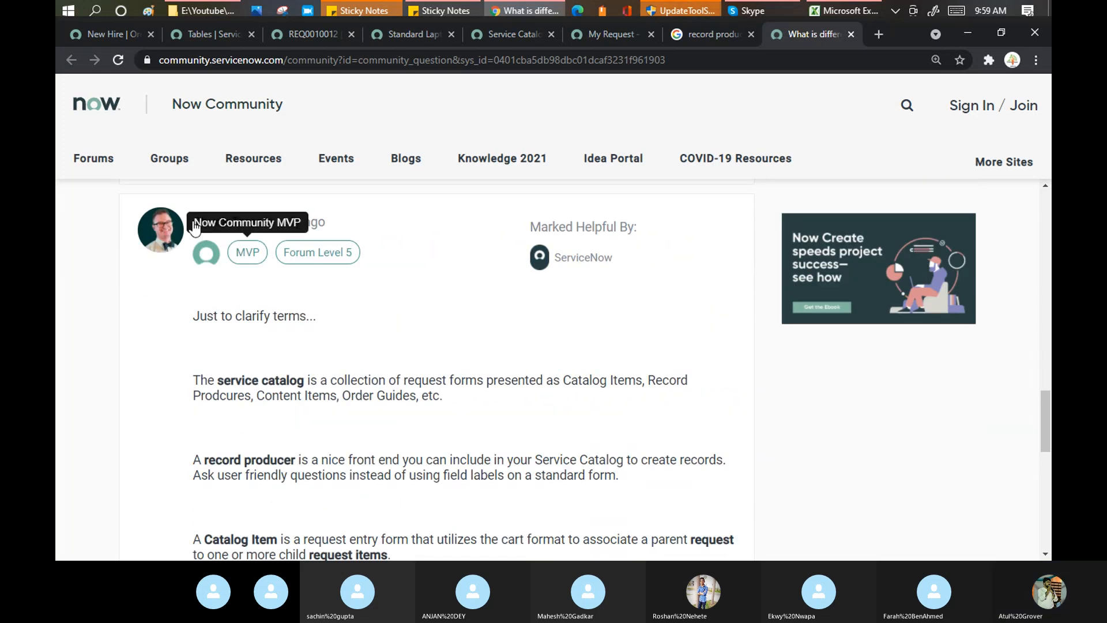
mouse_move(226, 218)
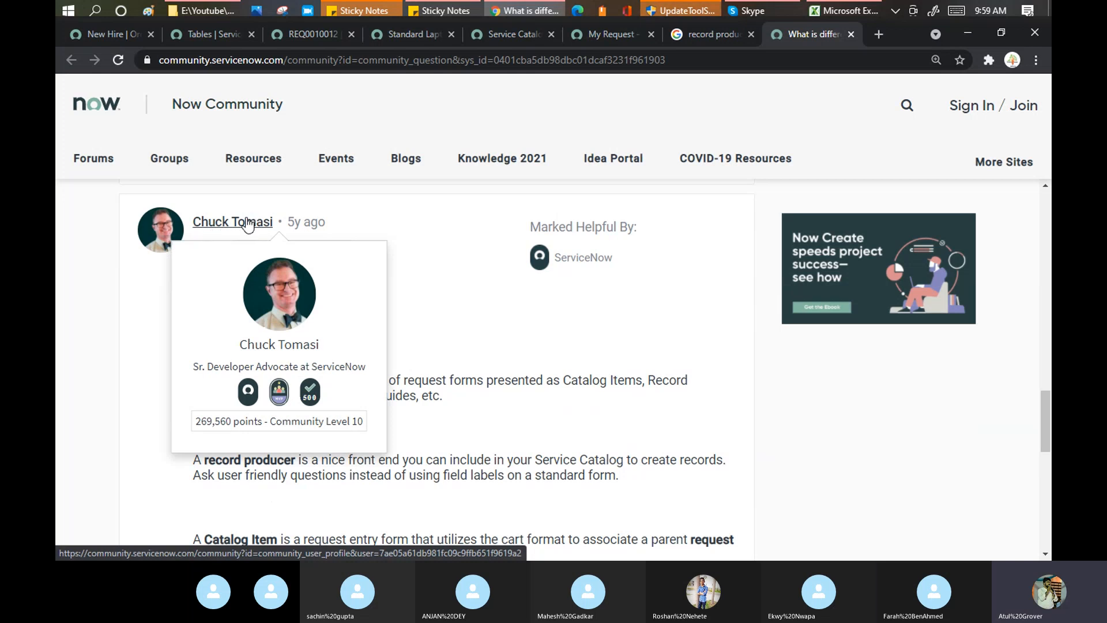
scroll(96, 306, down, 3)
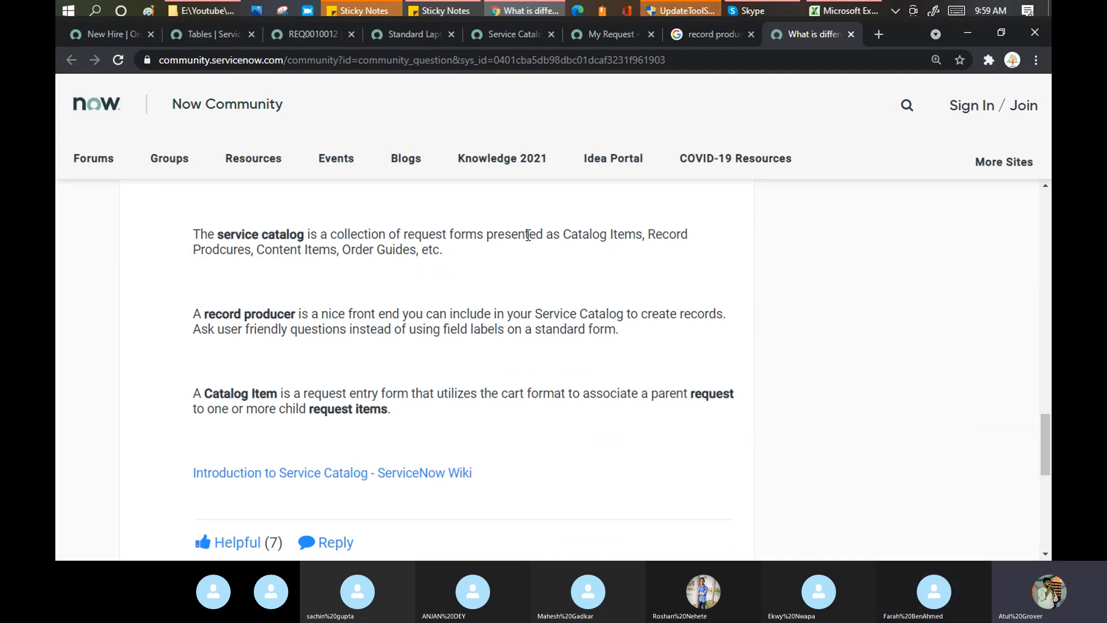
drag(545, 235, 678, 236)
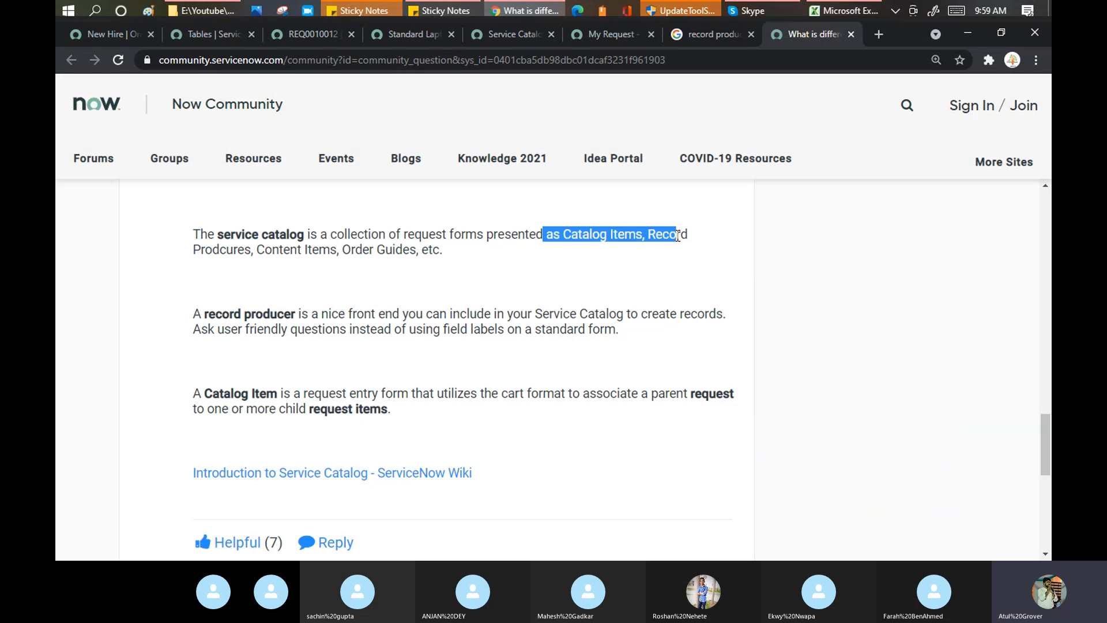
click(245, 251)
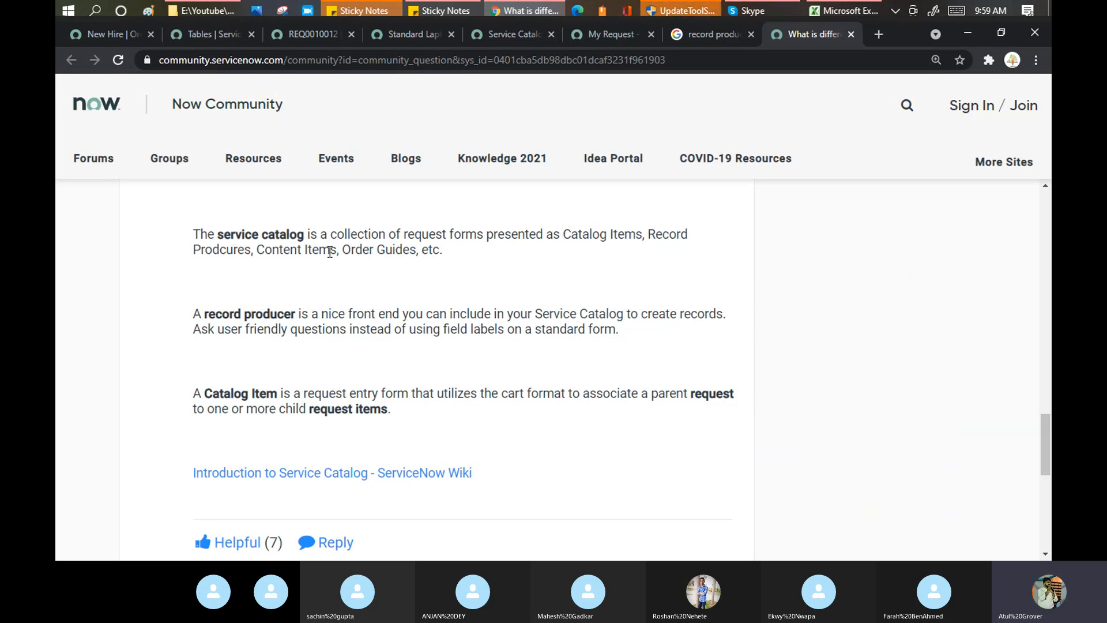
drag(343, 250, 402, 251)
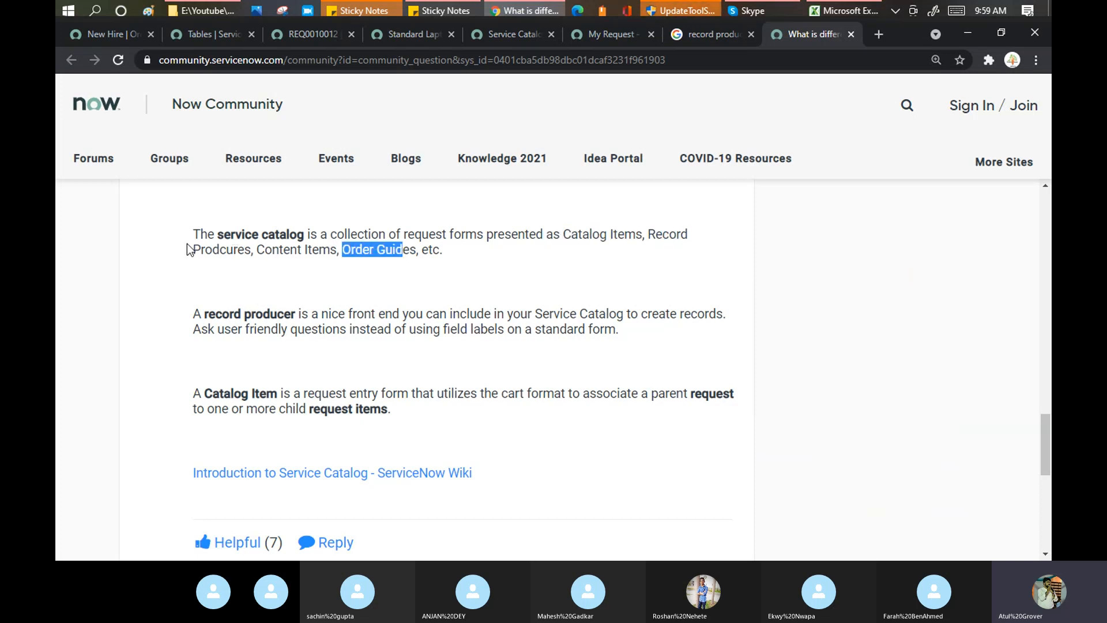
scroll(188, 245, down, 3)
scroll(247, 242, up, 3)
Highlight the record producer and cart-based catalog item definitions, then select the full answer text.
drag(467, 314, 730, 314)
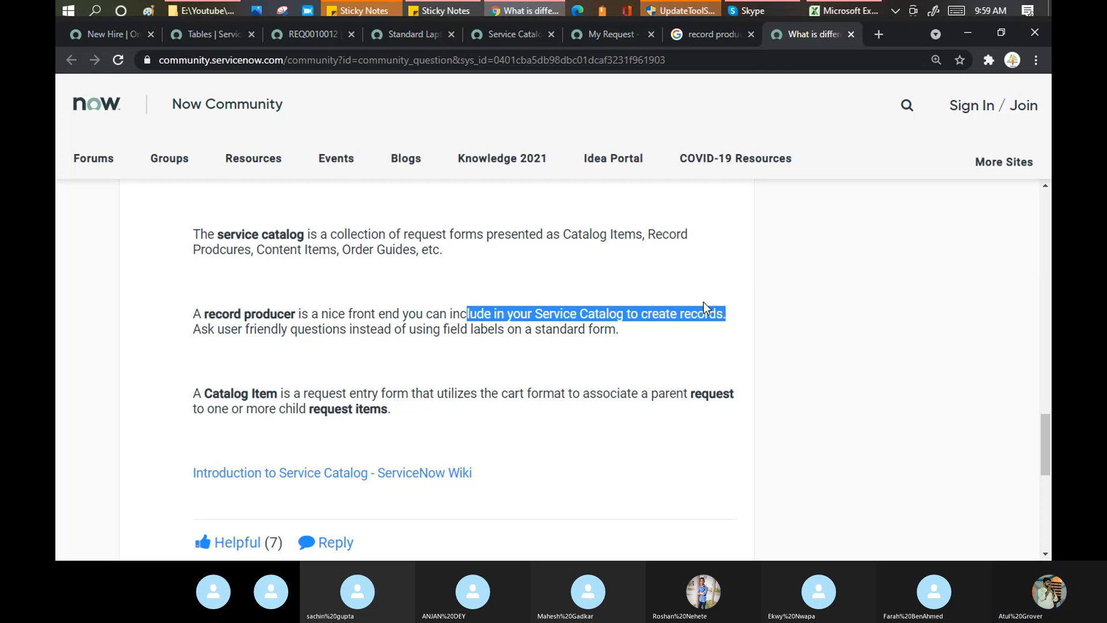
scroll(206, 293, down, 1)
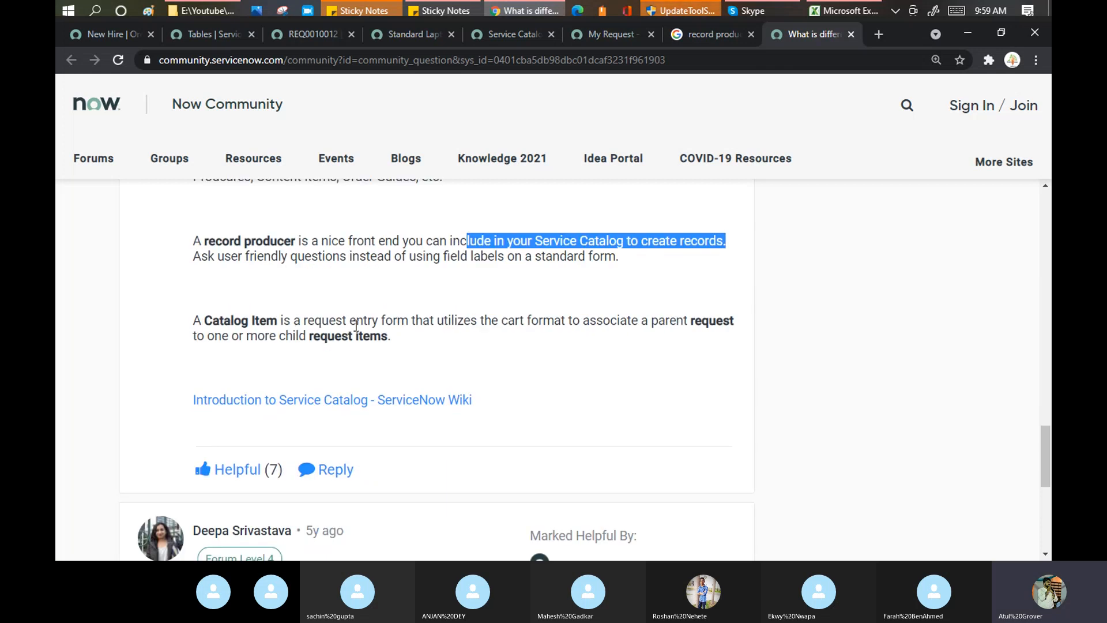
drag(507, 321, 654, 326)
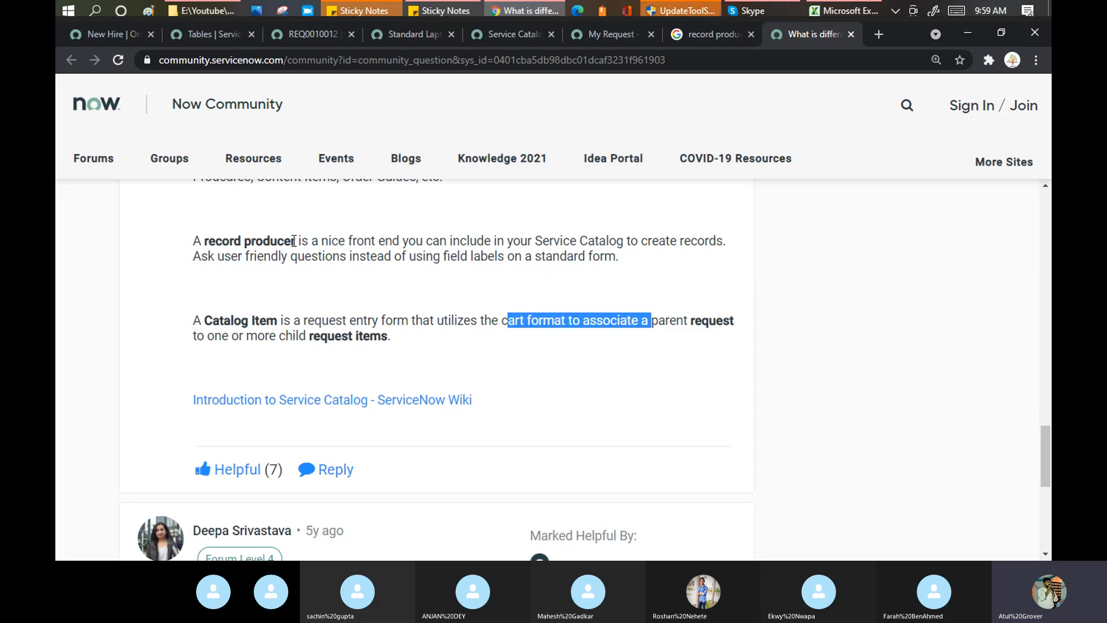
drag(295, 241, 222, 235)
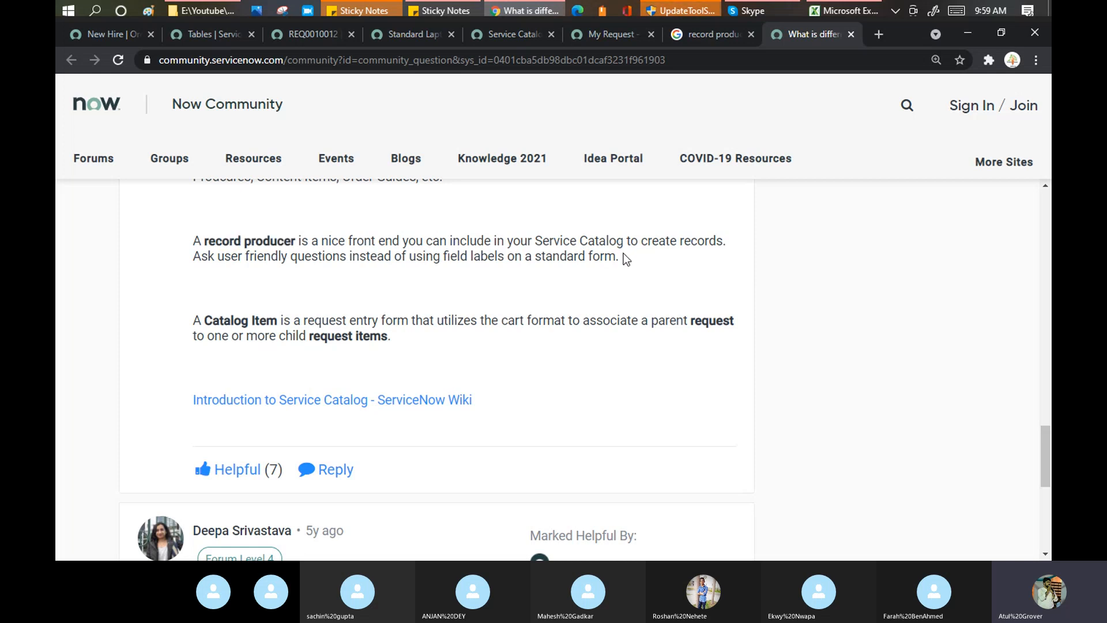
drag(621, 257, 277, 239)
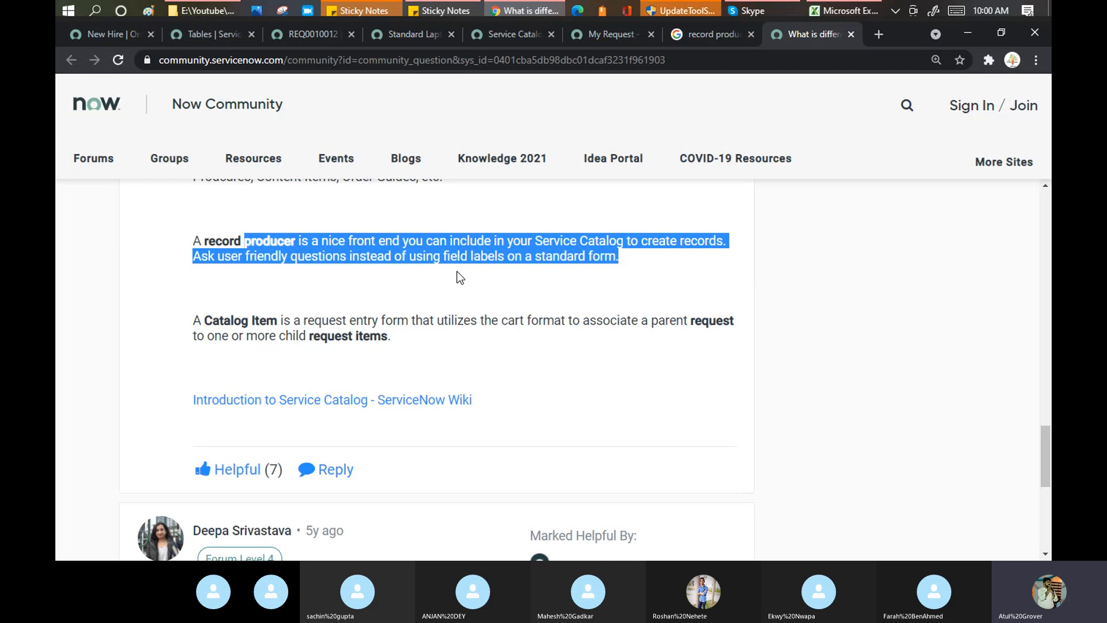
drag(392, 337, 183, 247)
scroll(279, 303, up, 3)
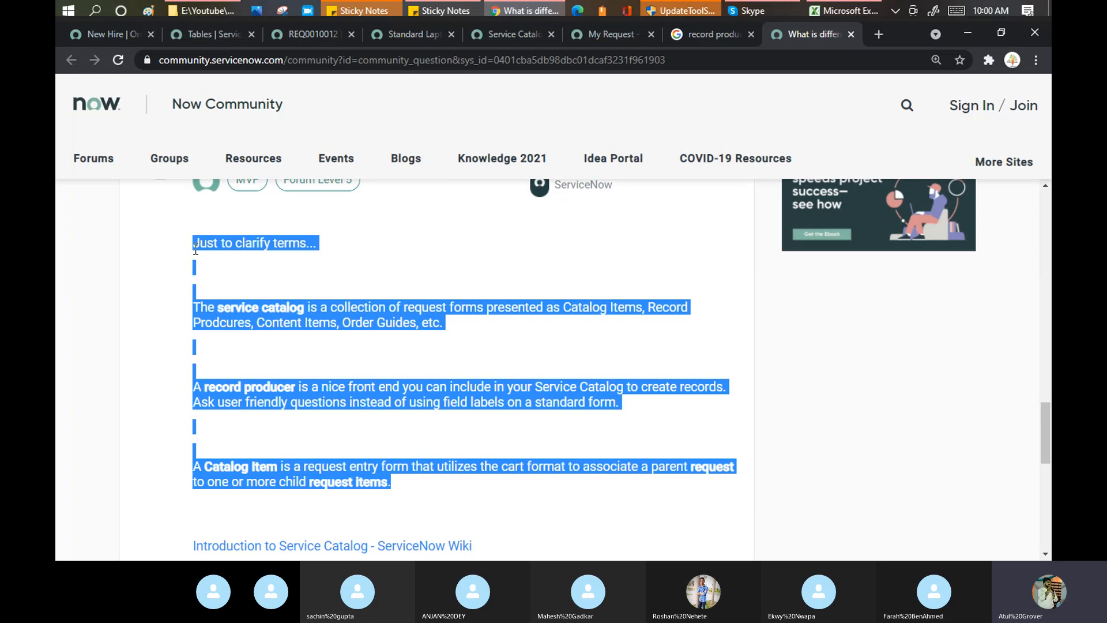
scroll(195, 249, up, 2)
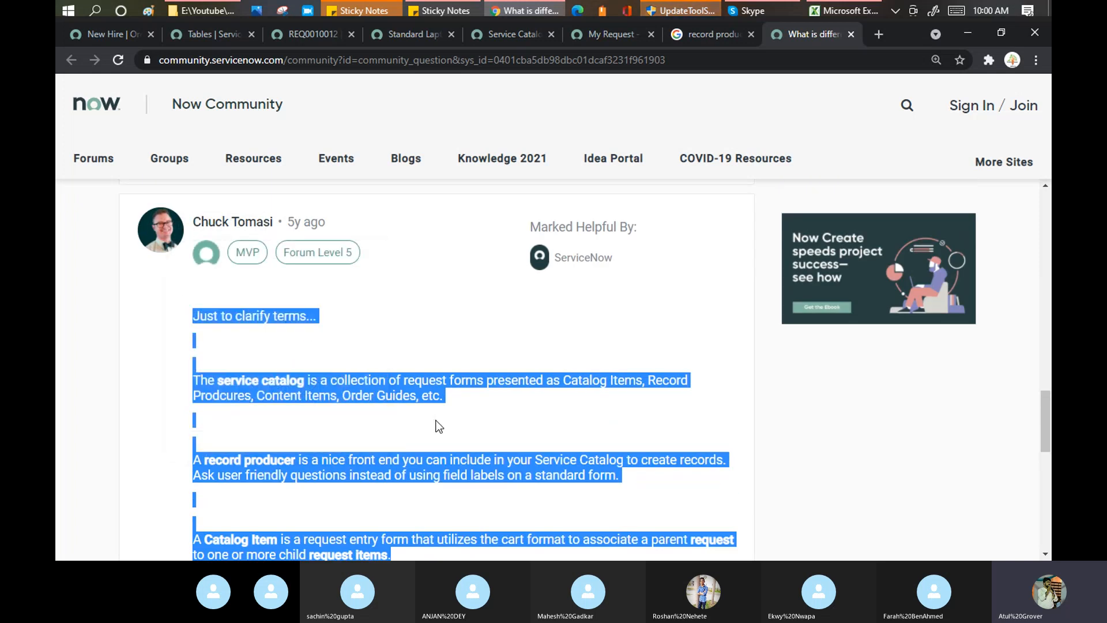
Paste and send the copied definitions in the Skype Training Batch 3 chat, then return to Chrome.
click(750, 13)
click(775, 534)
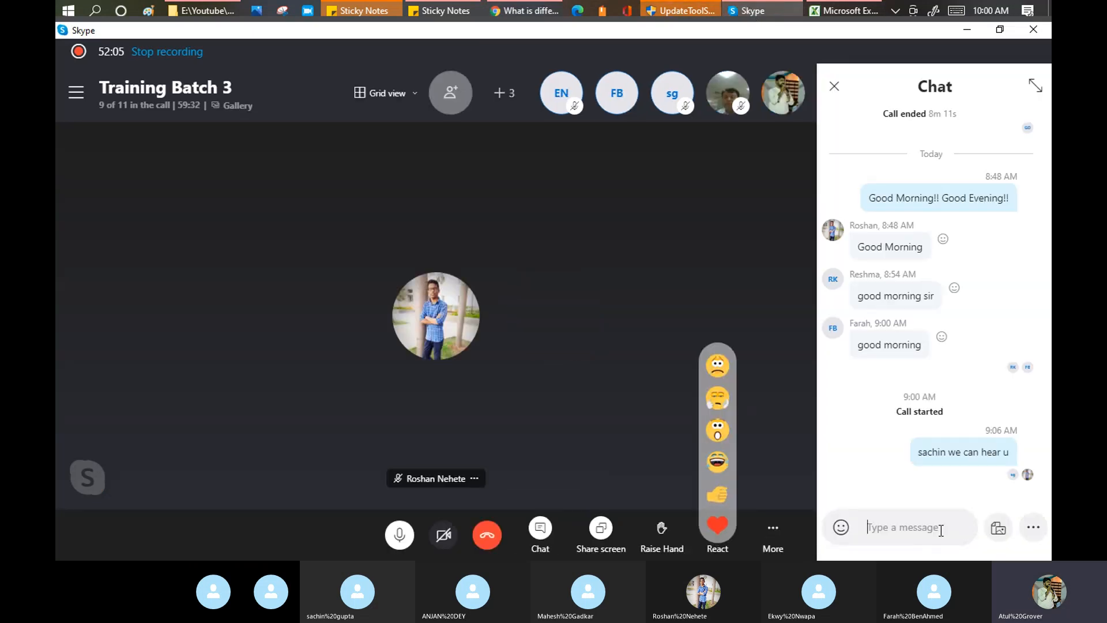
text(A Catalog Item is a request entry form that utilizes the cart format to associate a parent request to one or more child request items.)
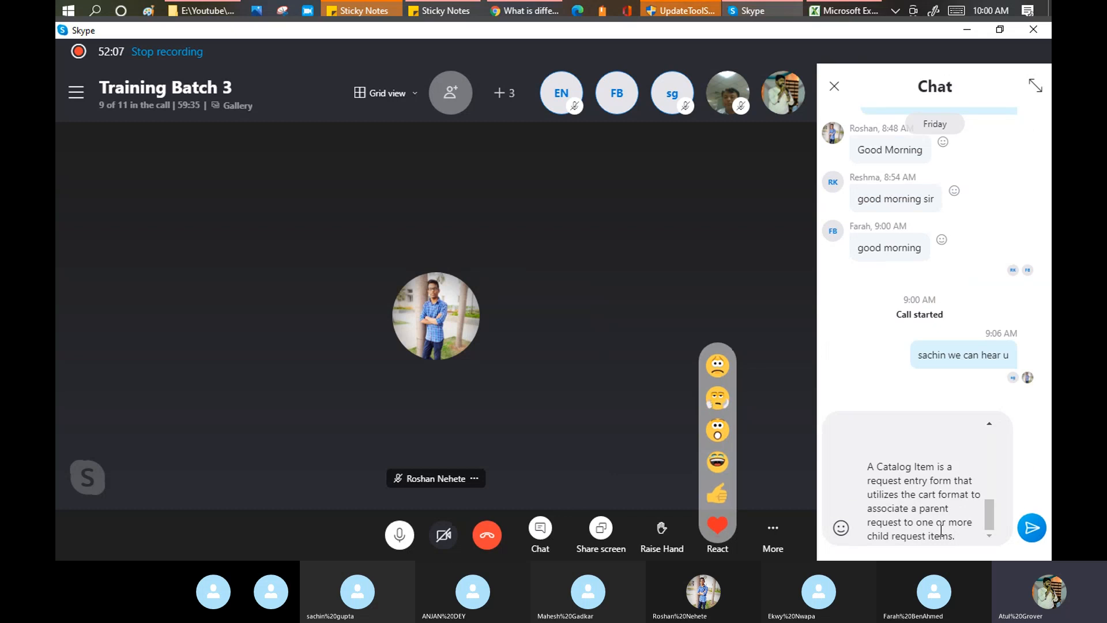
key(Return)
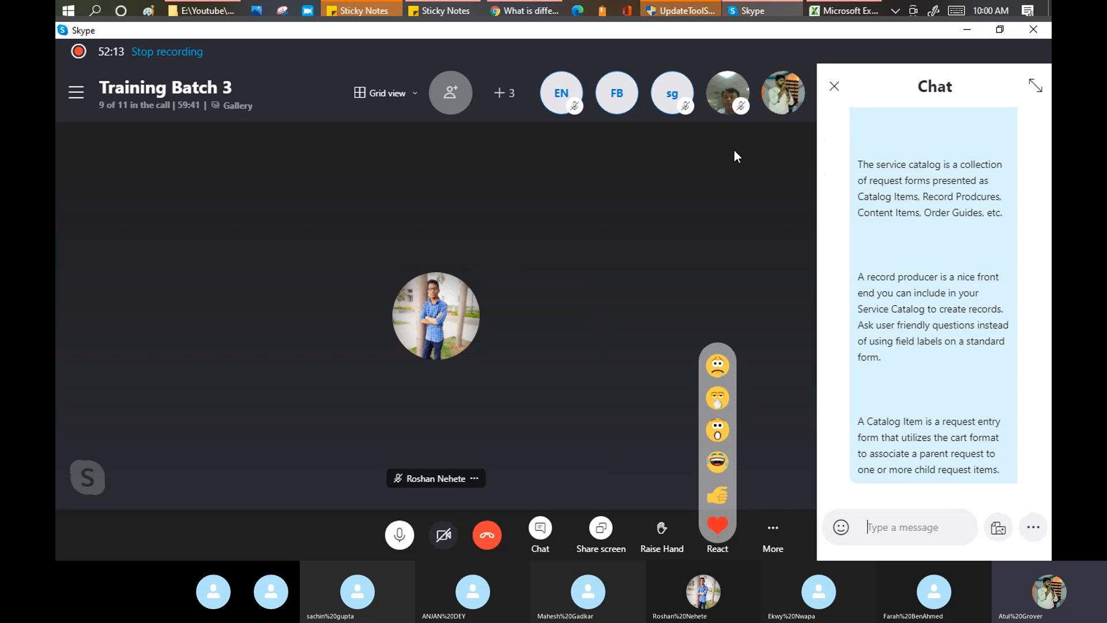
click(834, 86)
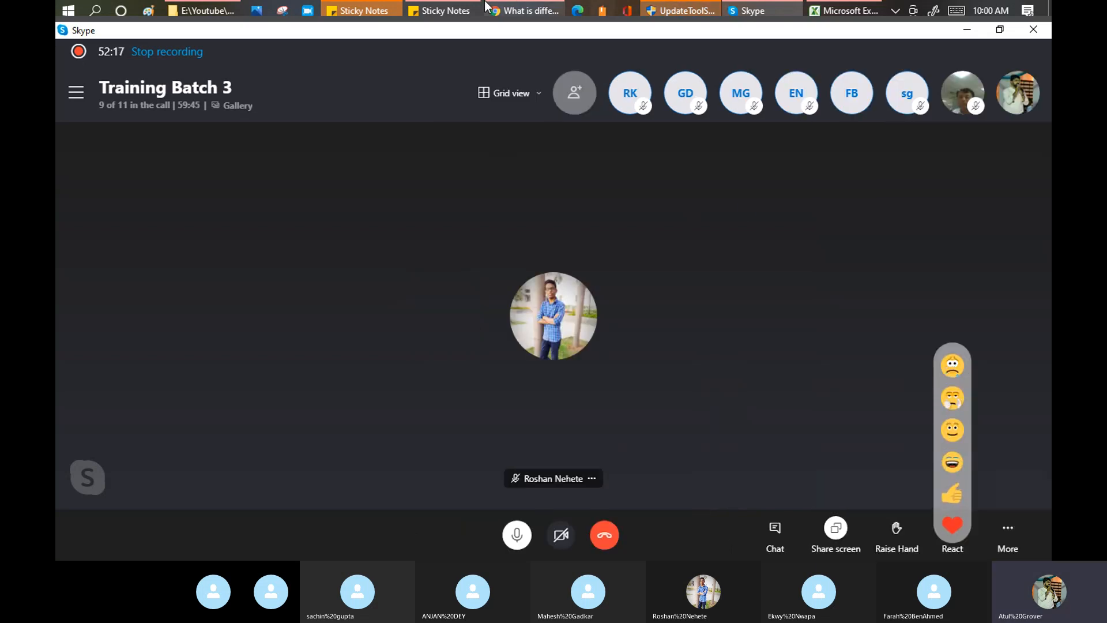
click(542, 7)
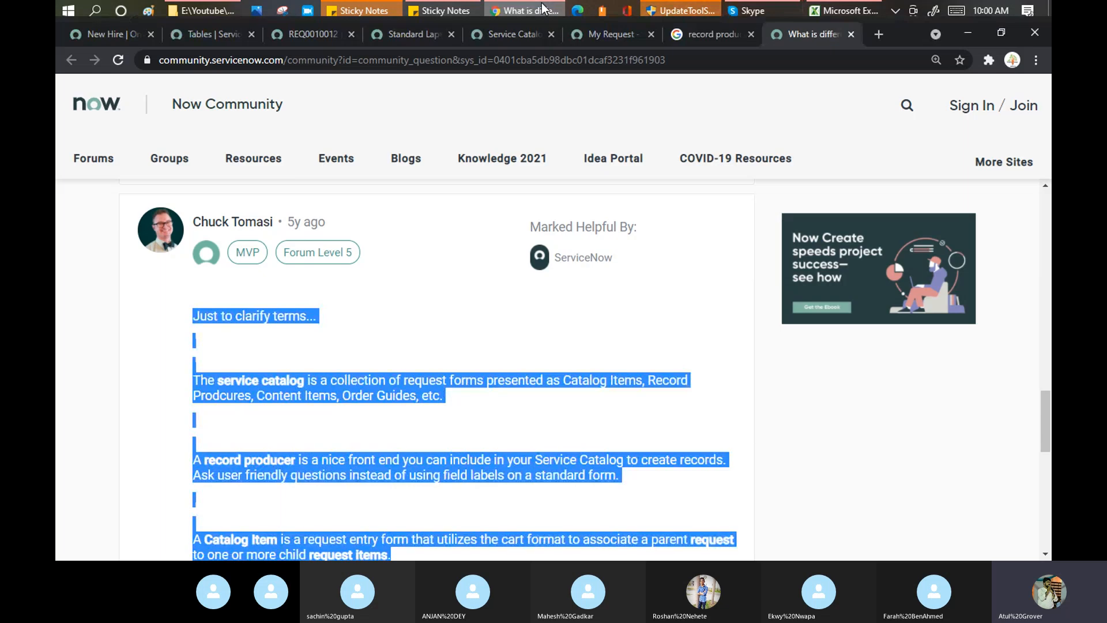
In the New Hire tab, filter the navigator with 'record'.
click(104, 35)
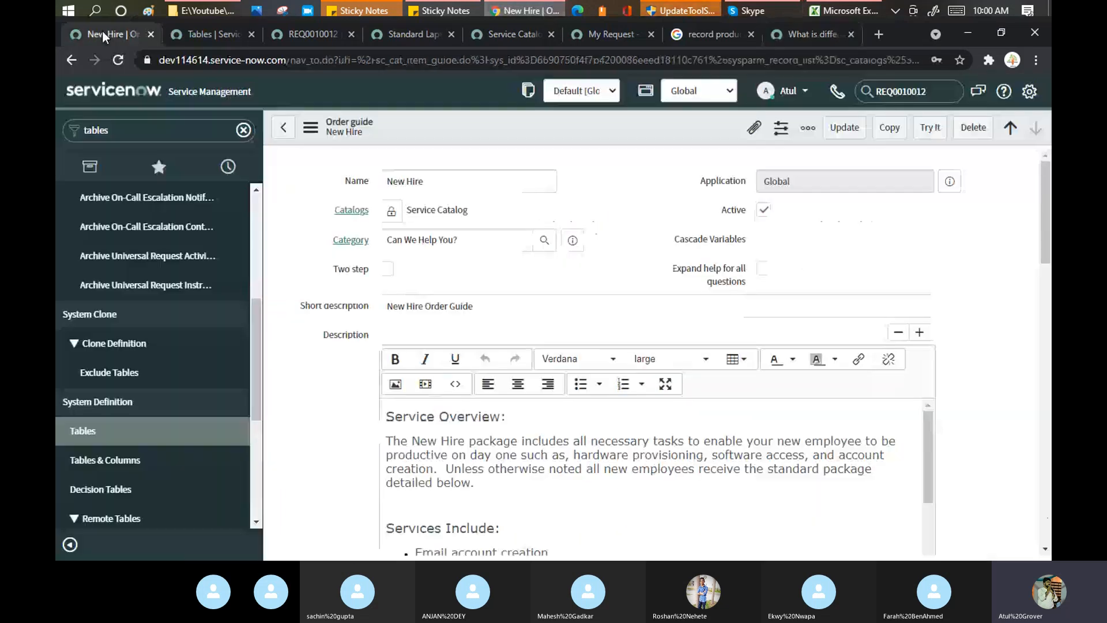
click(120, 132)
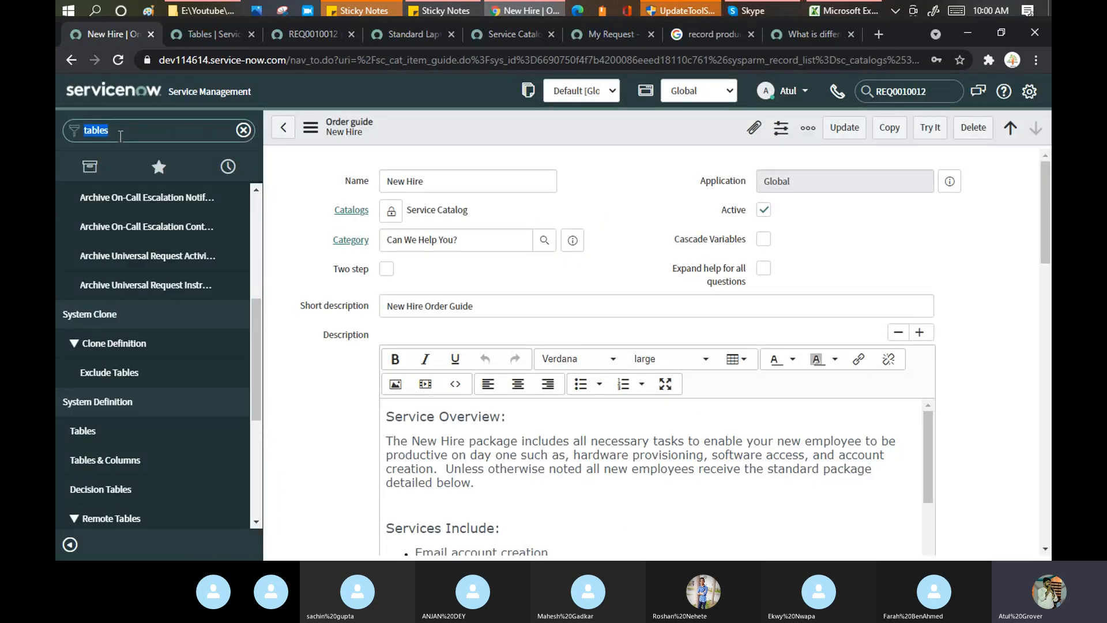
text(record)
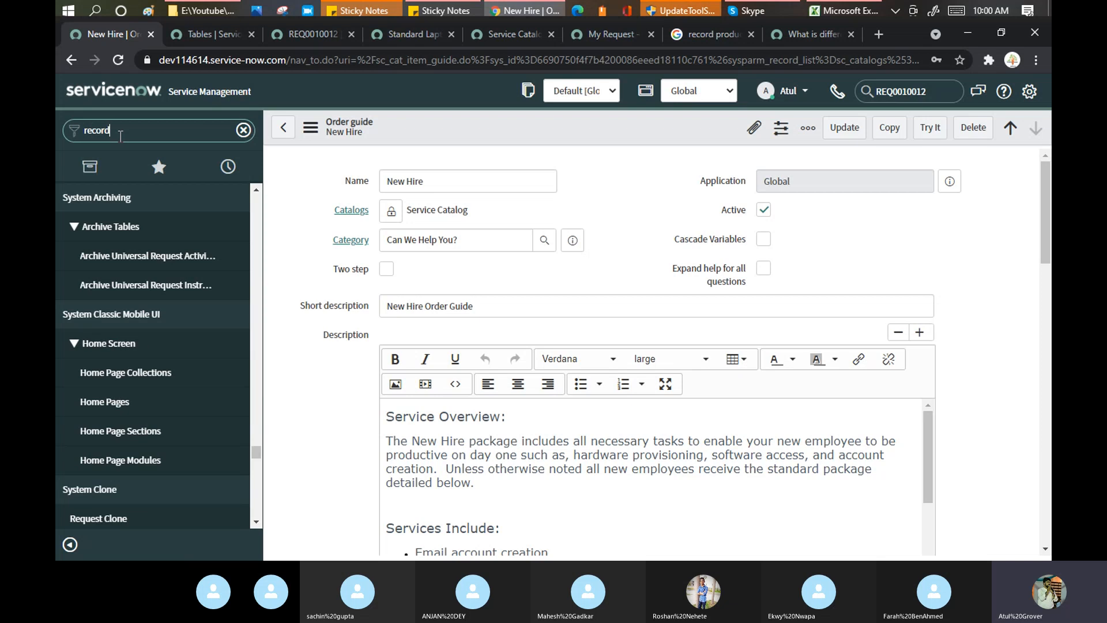
In the My Request tab, go to the portal home and open Request Something.
click(610, 34)
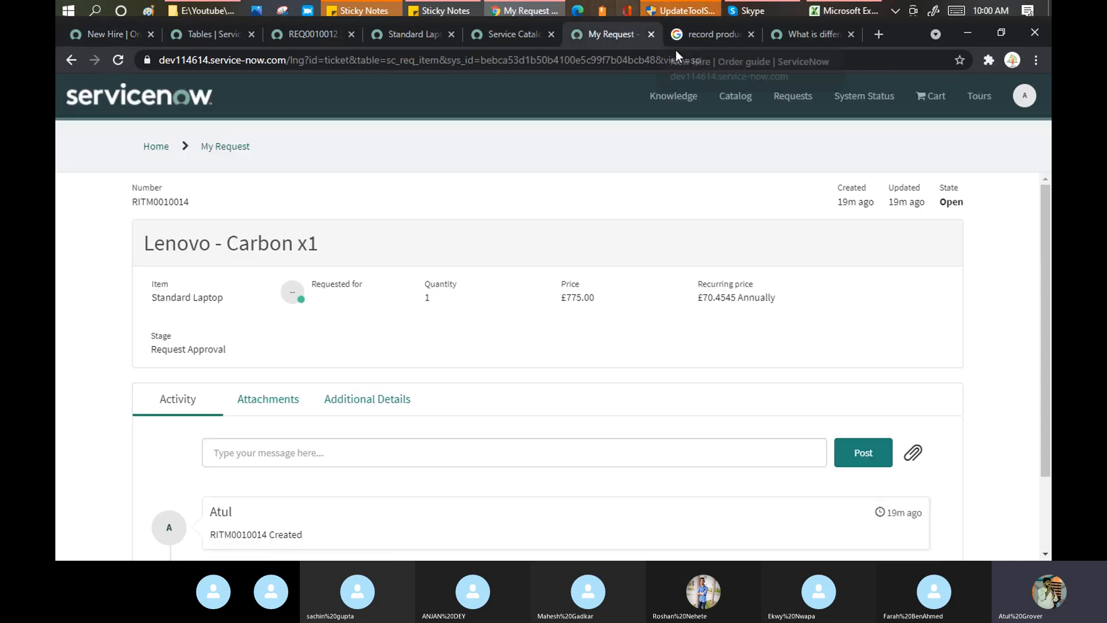
click(154, 148)
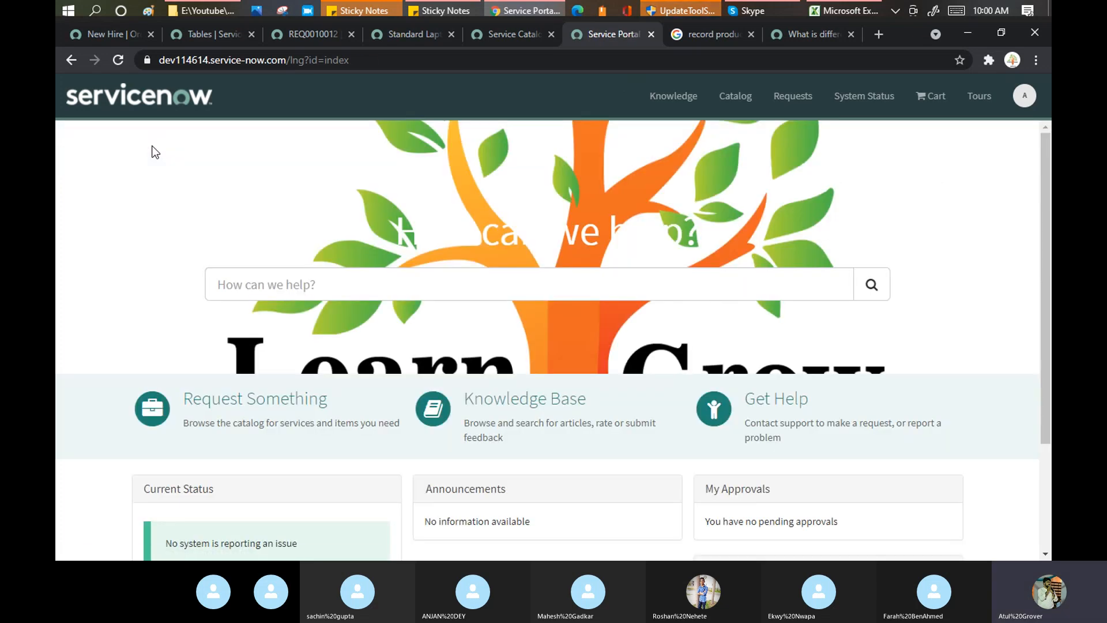
click(231, 401)
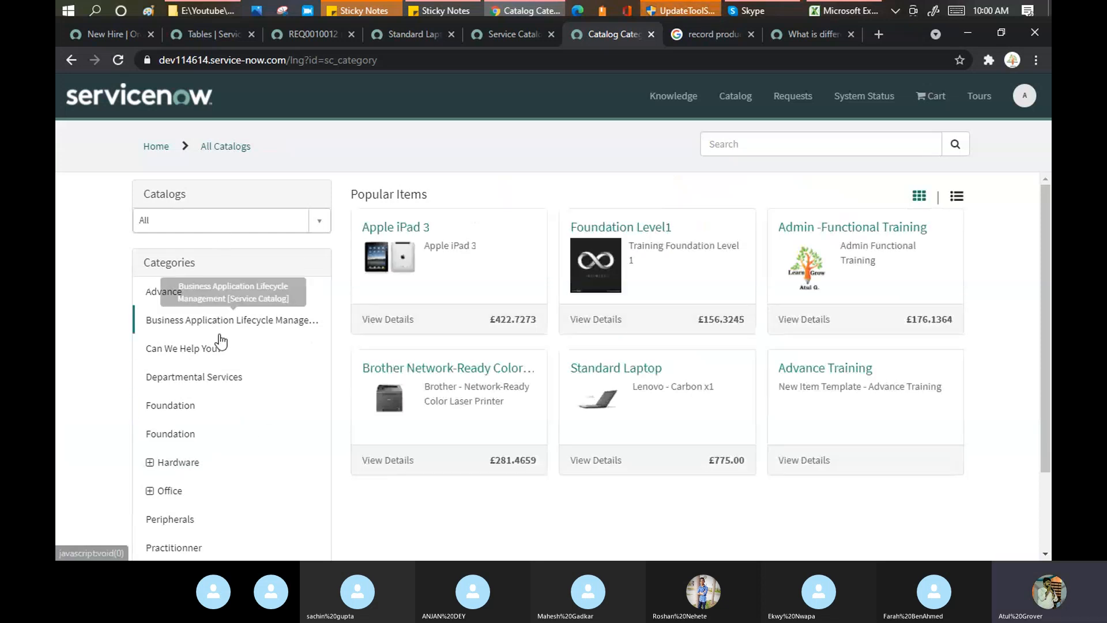
Open the Create Incident item from the Can We Help You? category, showing more items first.
scroll(190, 306, down, 1)
click(186, 278)
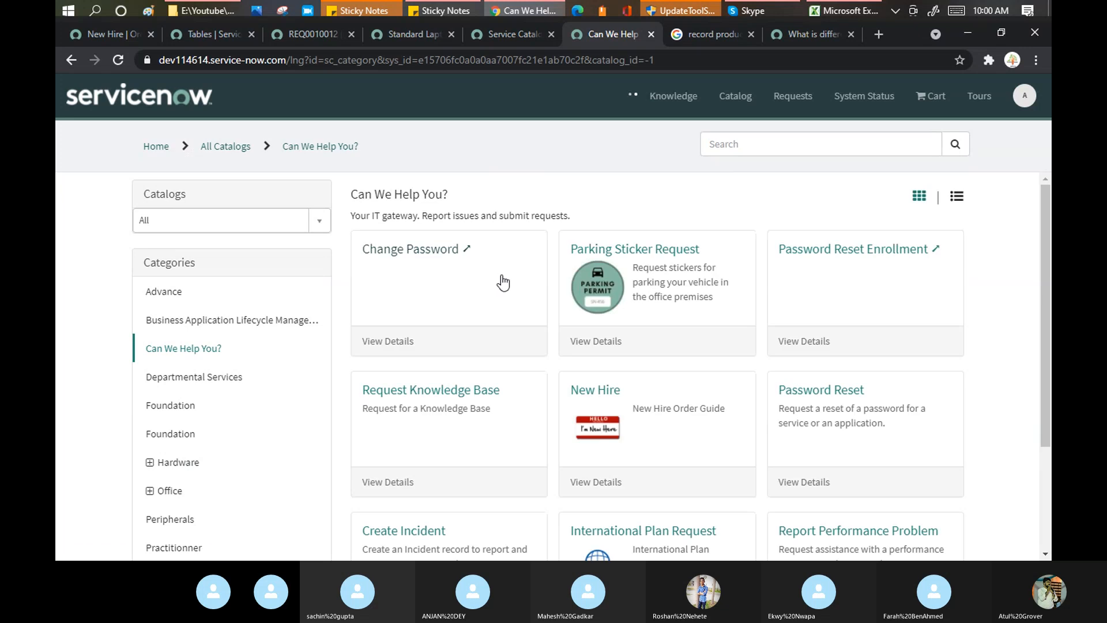
scroll(505, 281, down, 2)
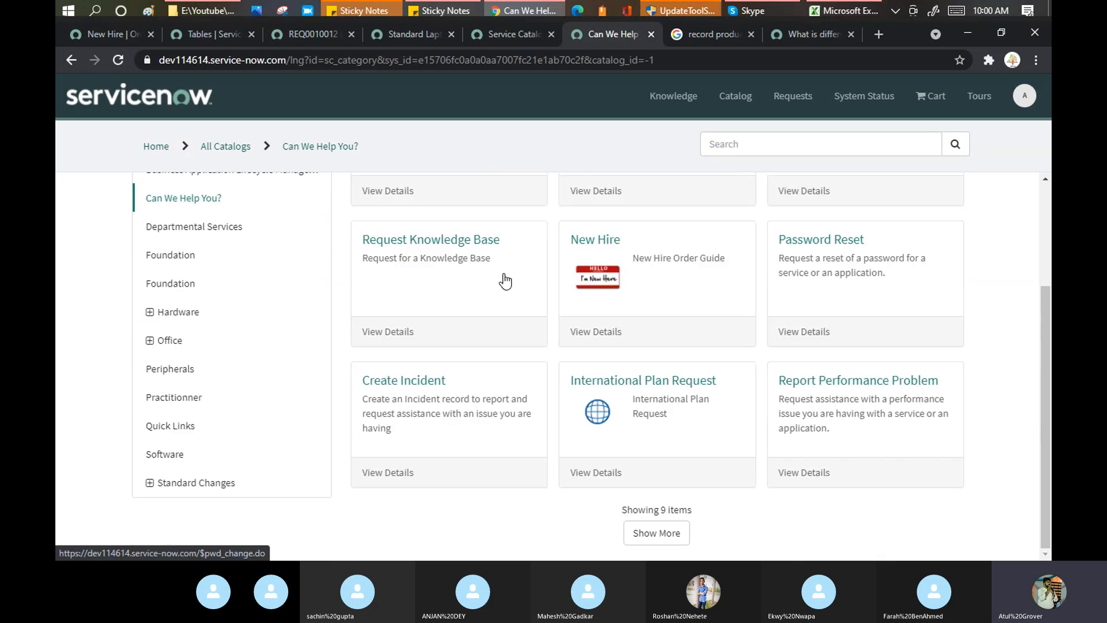
click(660, 535)
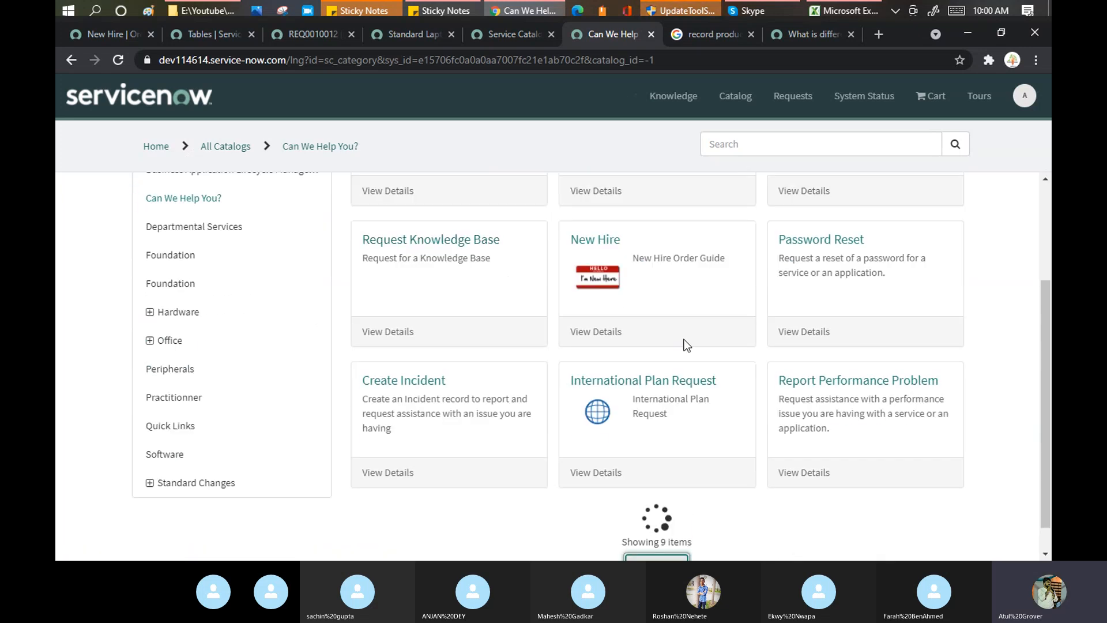
scroll(410, 398, down, 1)
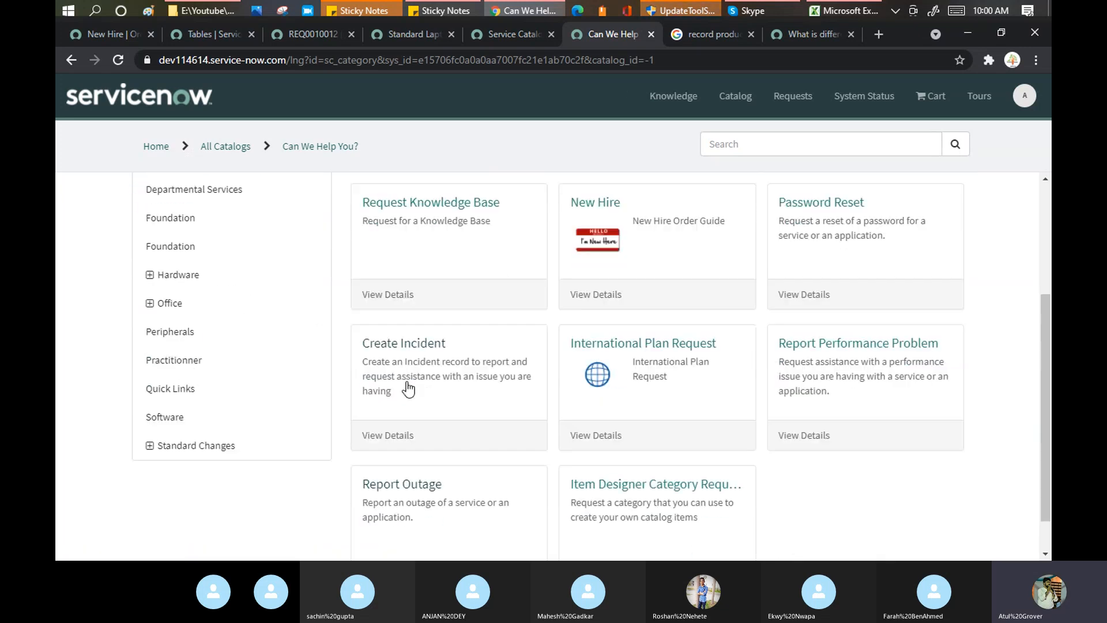
click(420, 349)
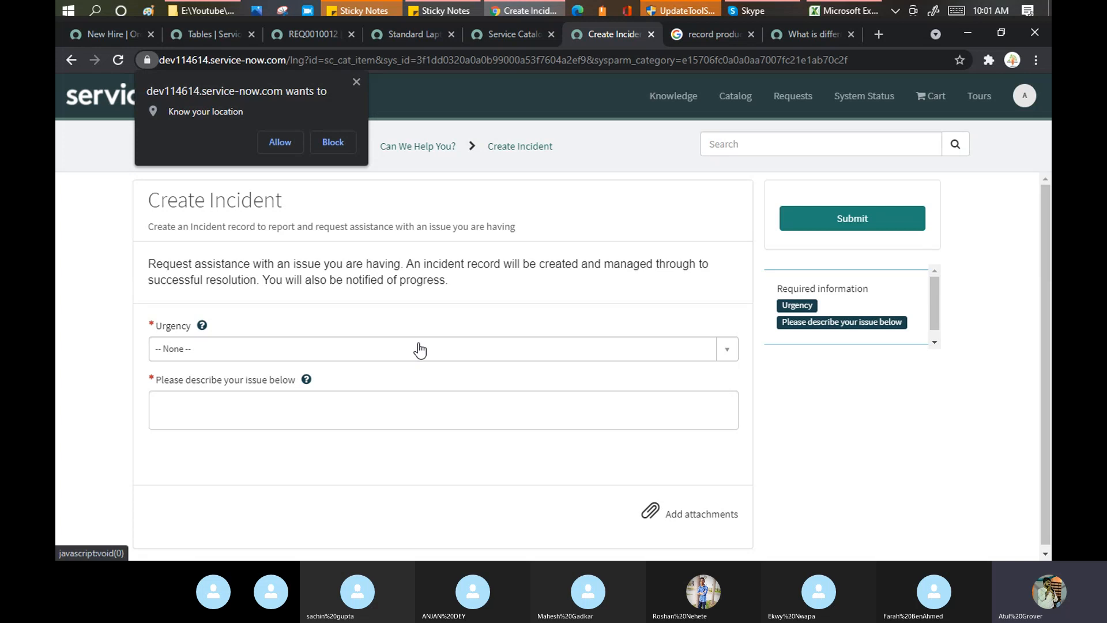
Block location access, set Urgency to 3 - Low, describe the issue as 'Hello i m fine', and submit.
click(345, 136)
click(306, 359)
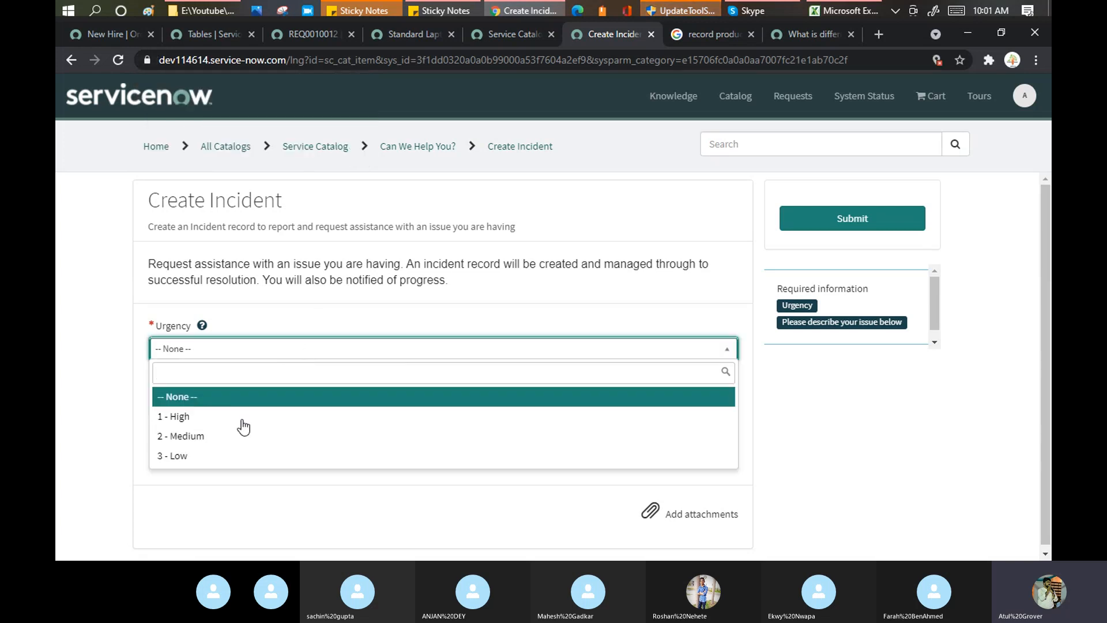
click(248, 457)
click(244, 418)
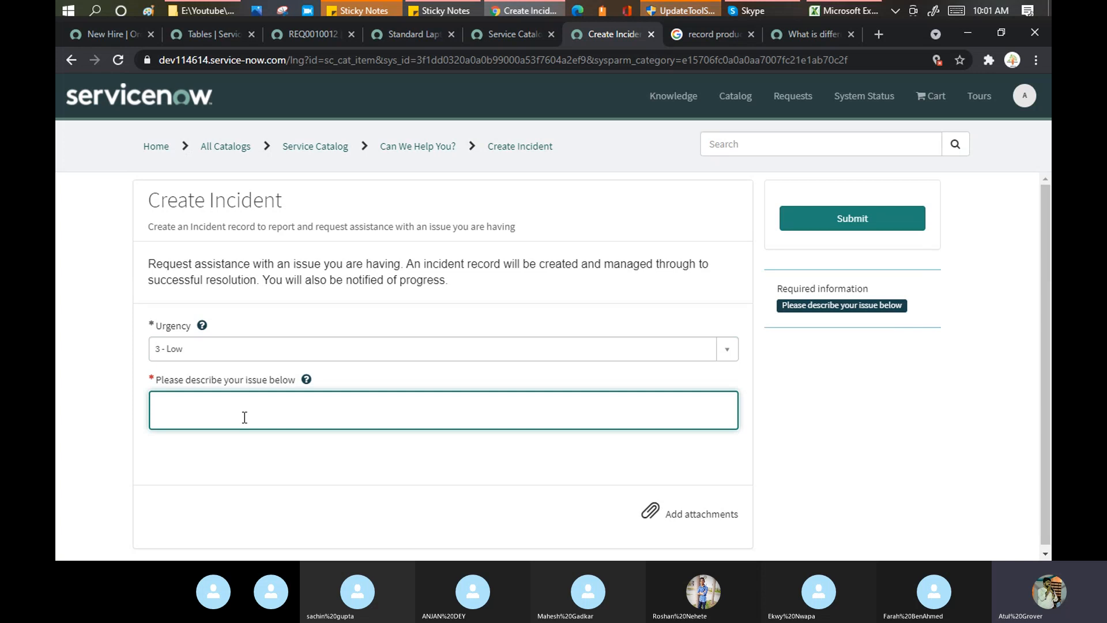
text(Hello i m )
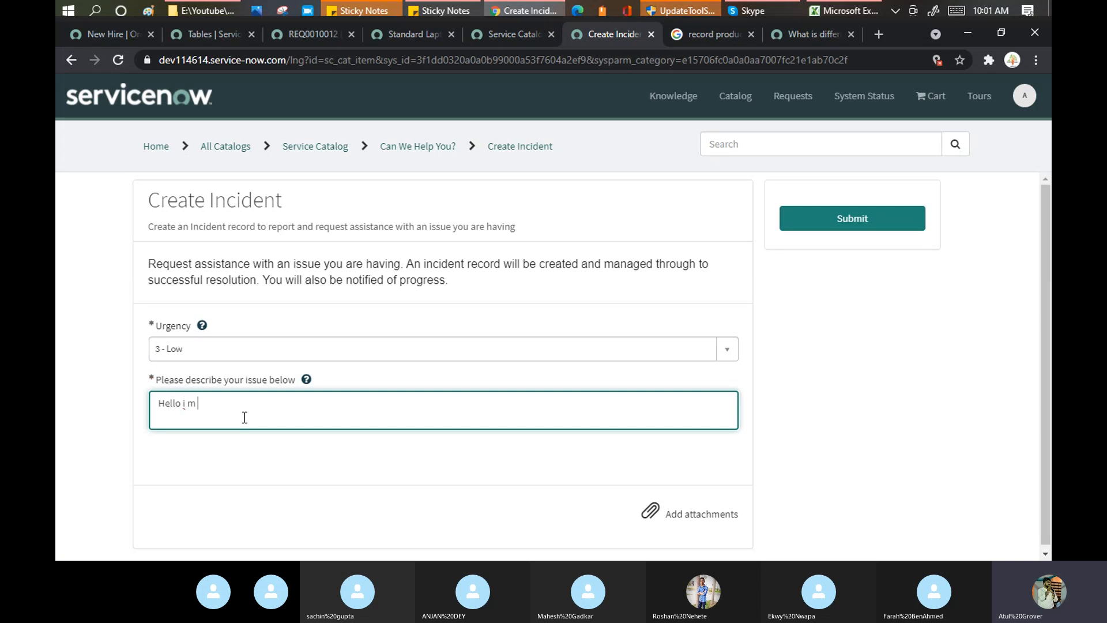
text(fine)
click(850, 219)
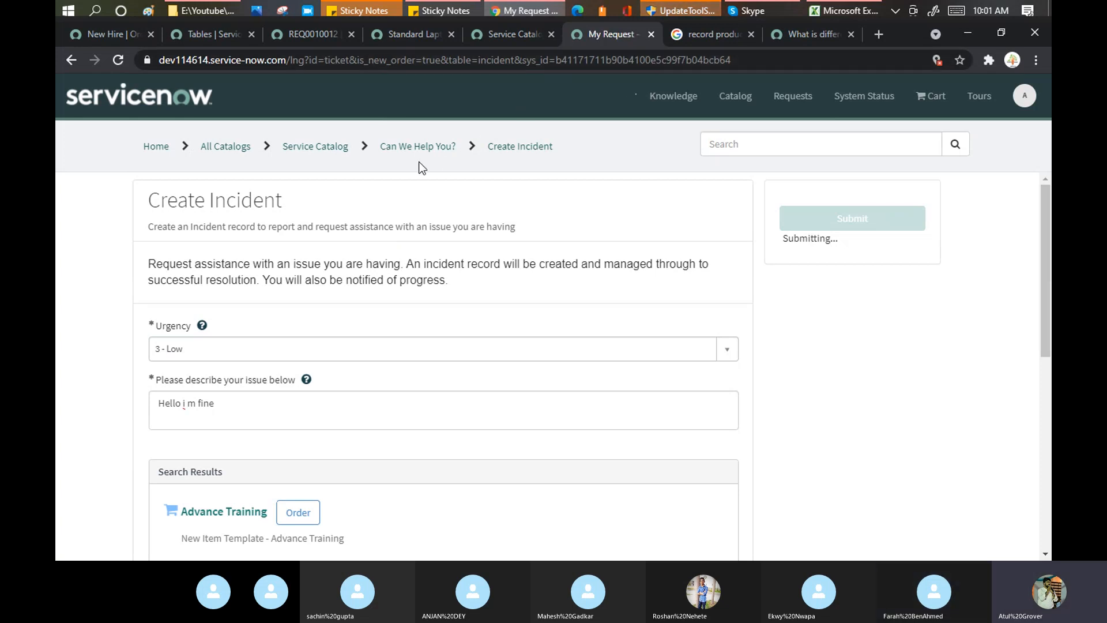
Highlight 'incident' in the URL and the new ticket's number on the 'Hello i m fine' record.
double_click(529, 60)
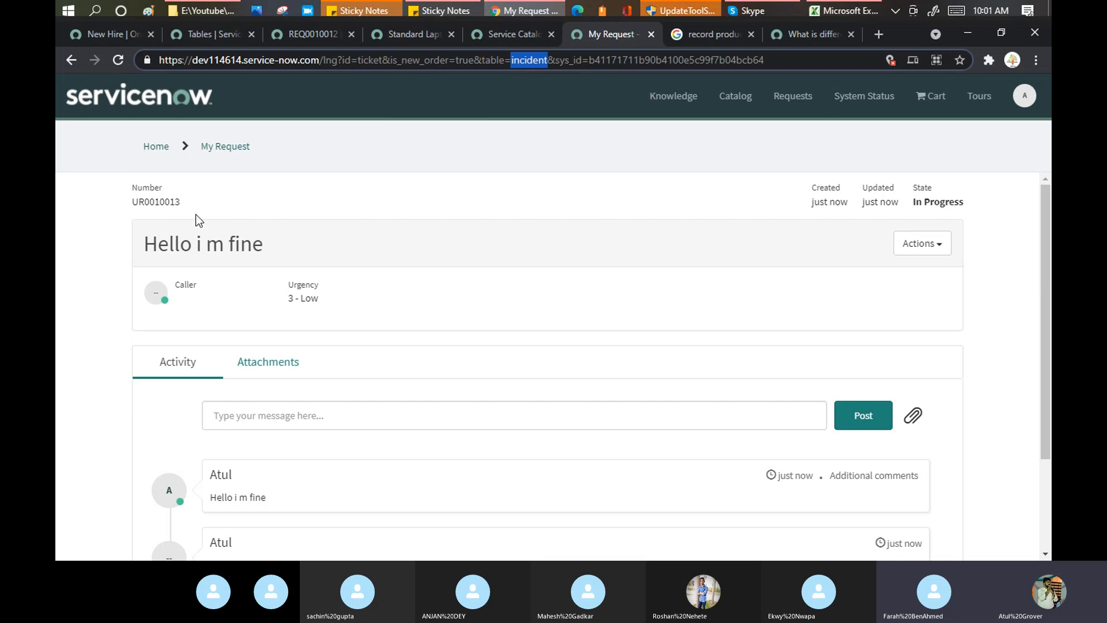
double_click(154, 200)
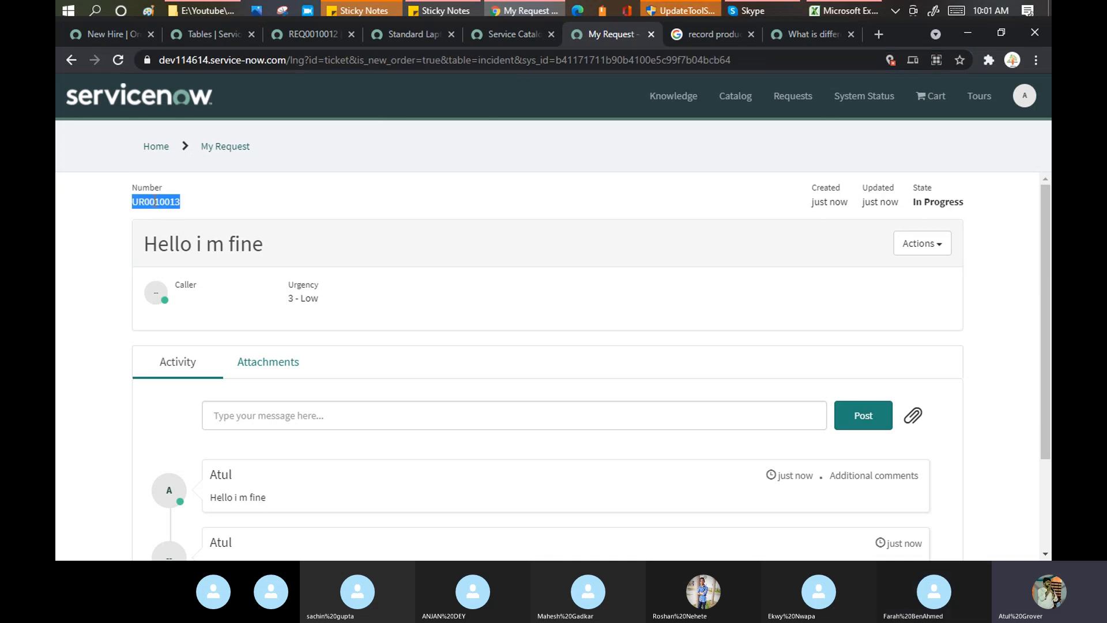
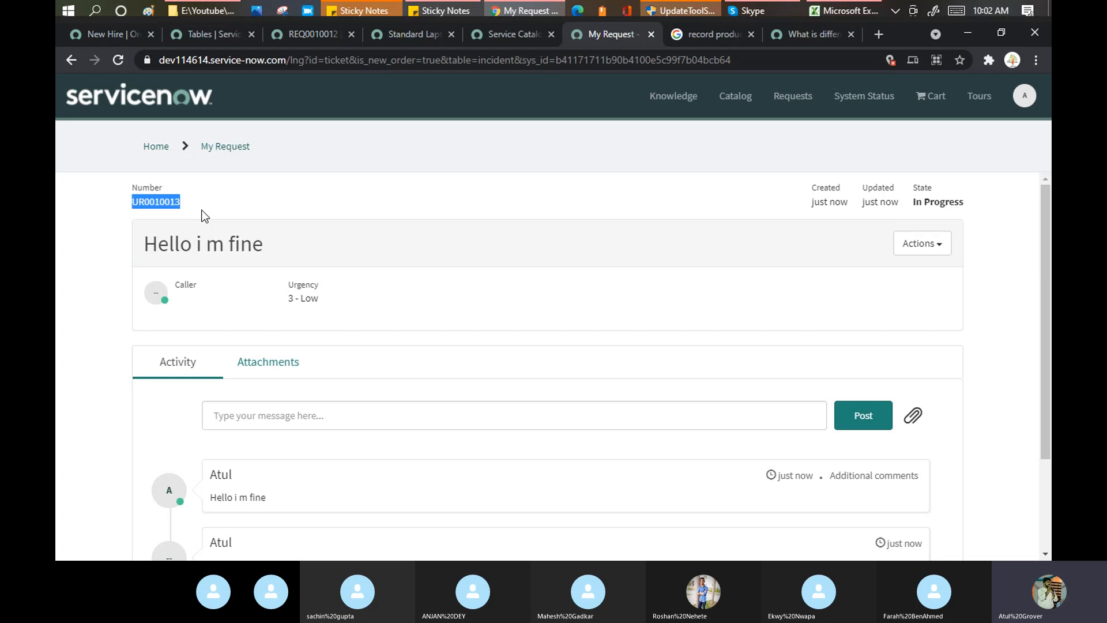
Open a new browser tab and paste the dev86271 Service Portal address into it.
key(ctrl+t)
text(dev86271.service-now.com/sp)
Load the dev86271 portal and log in, correcting the user name and entering the password.
click(322, 60)
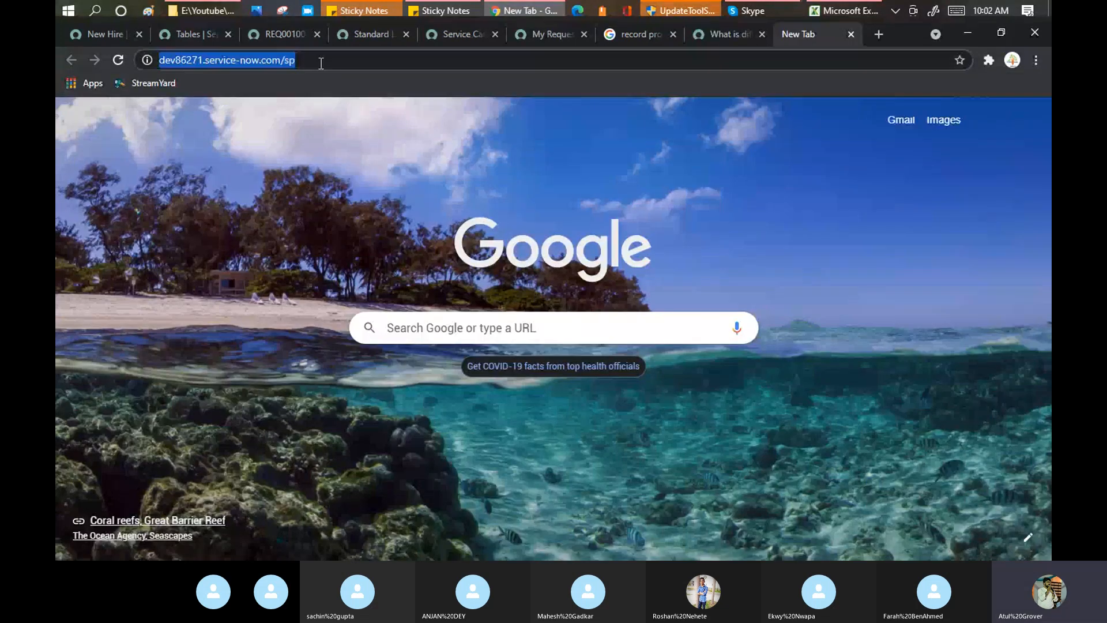
key(Return)
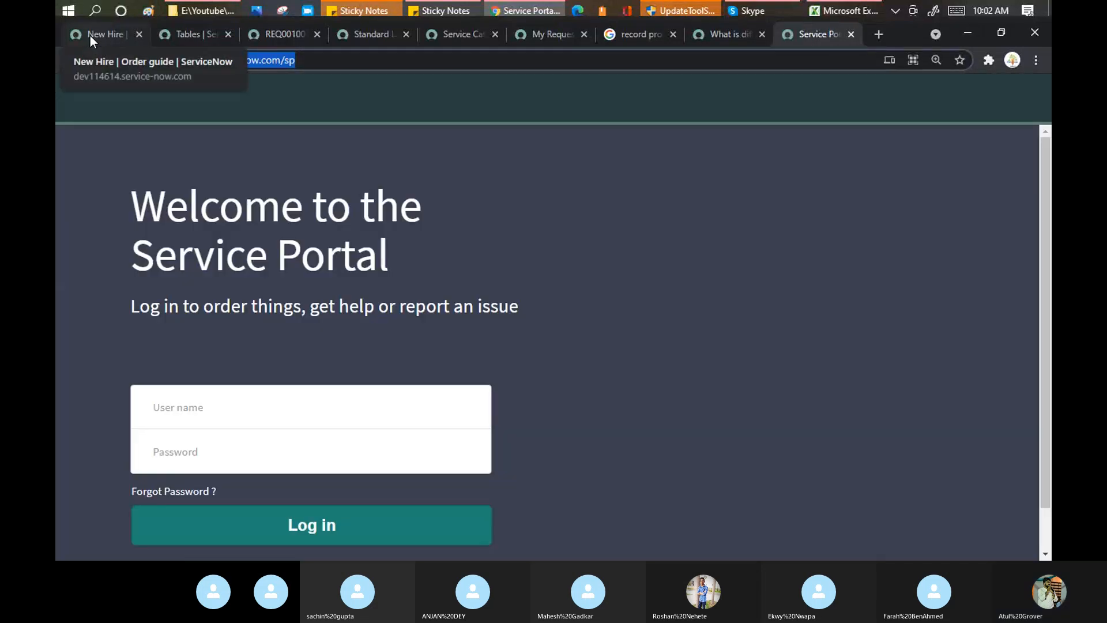
click(258, 407)
text(tuktuk)
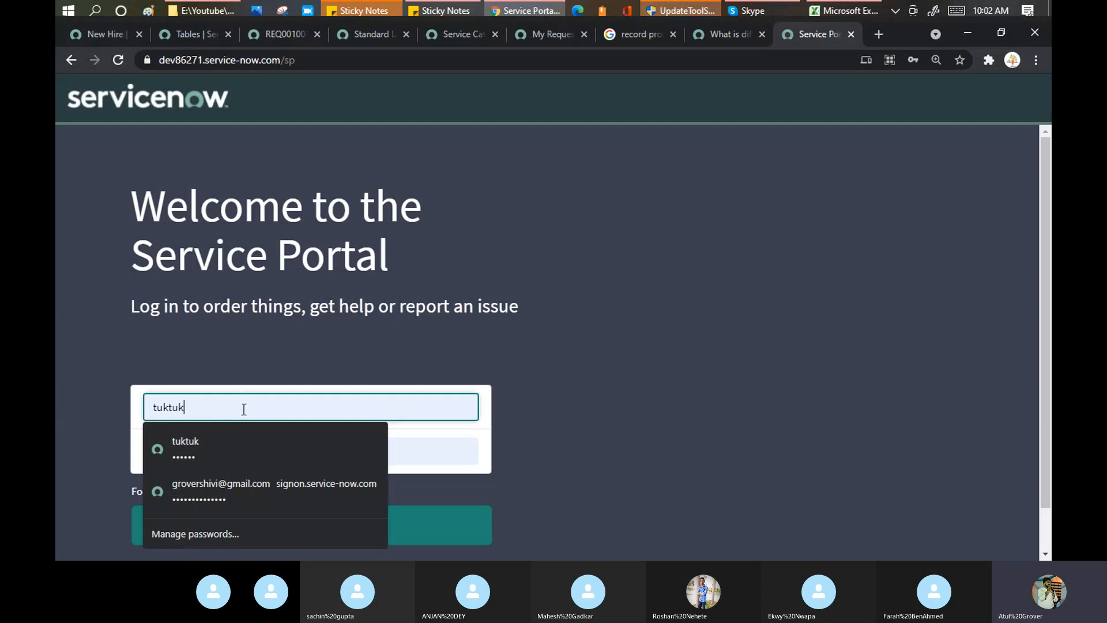
drag(191, 407, 56, 406)
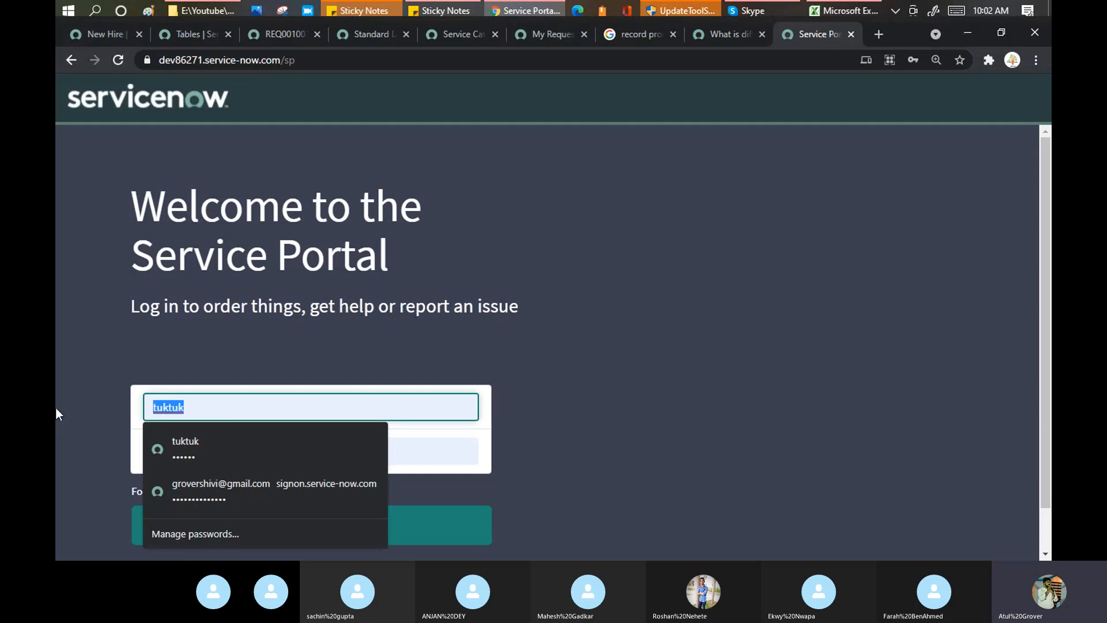
text(learngrow)
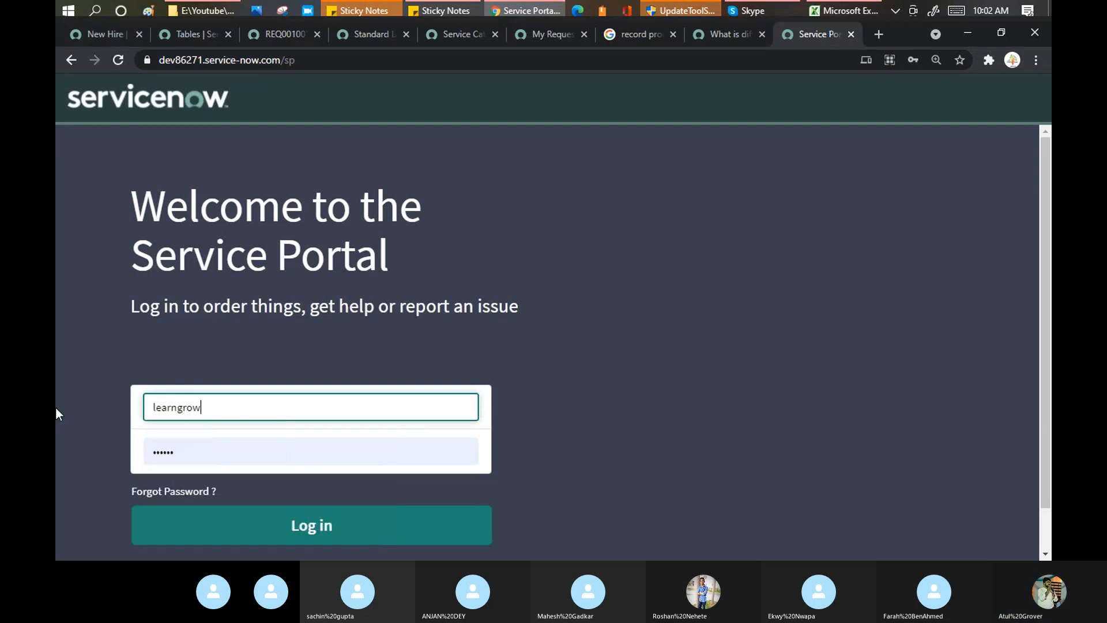
key(Tab)
text(•••••)
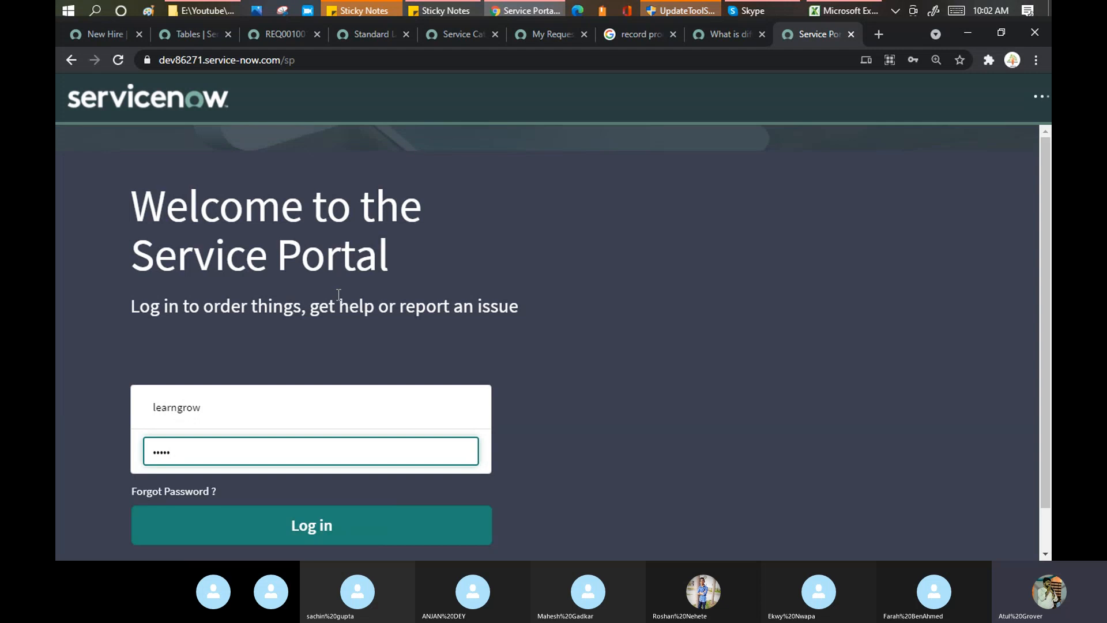
key(Return)
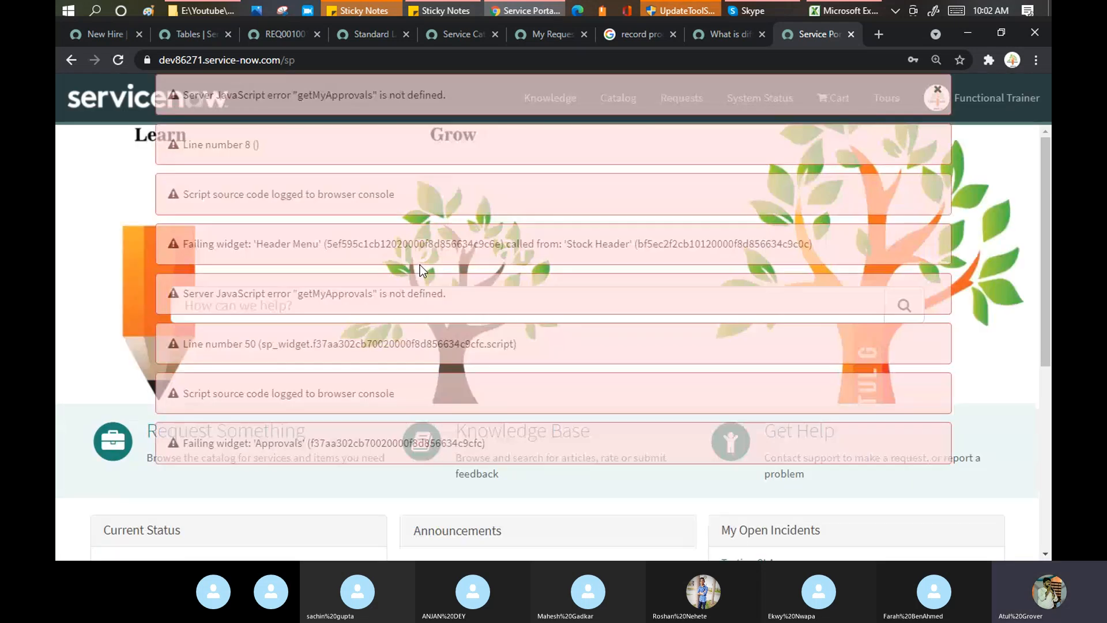
Dismiss the script errors and open the Can We Help You? category under Request Something.
click(935, 90)
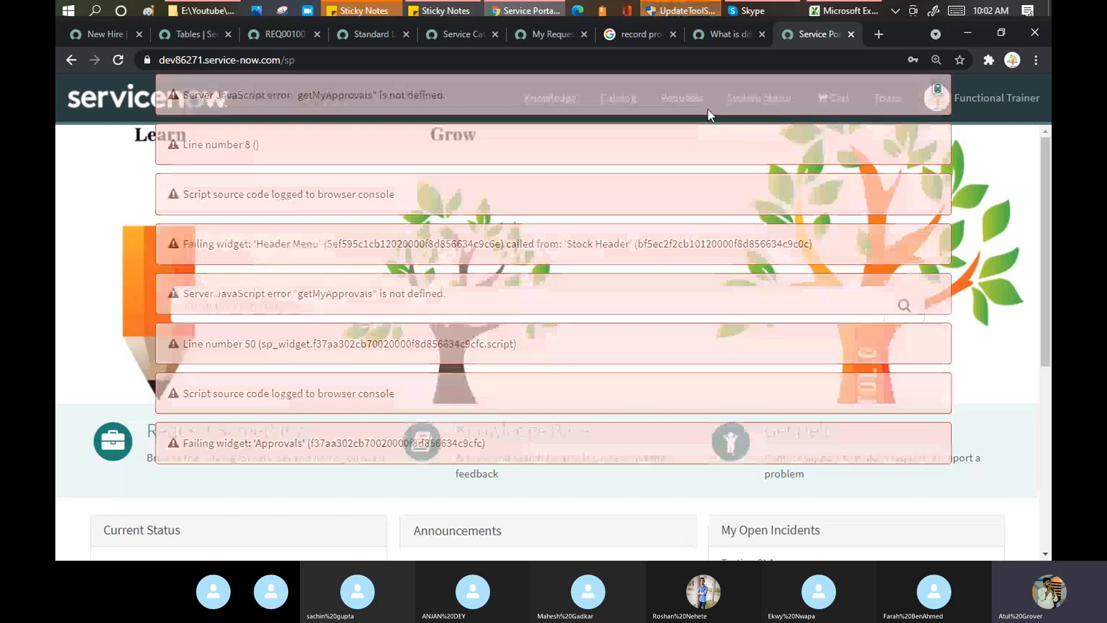
click(229, 440)
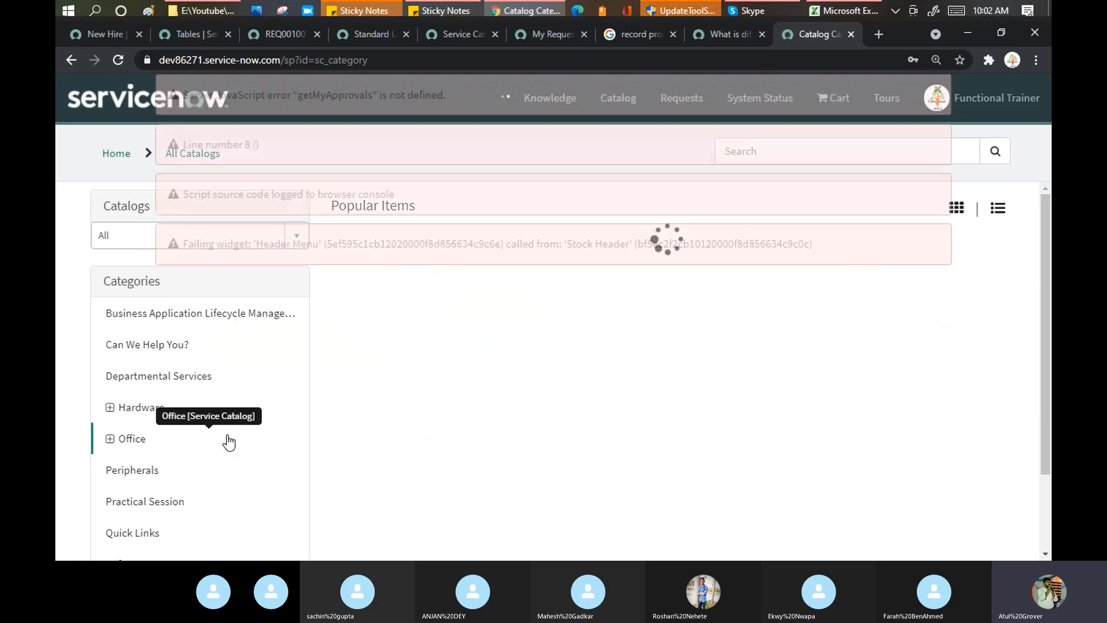
scroll(205, 296, down, 1)
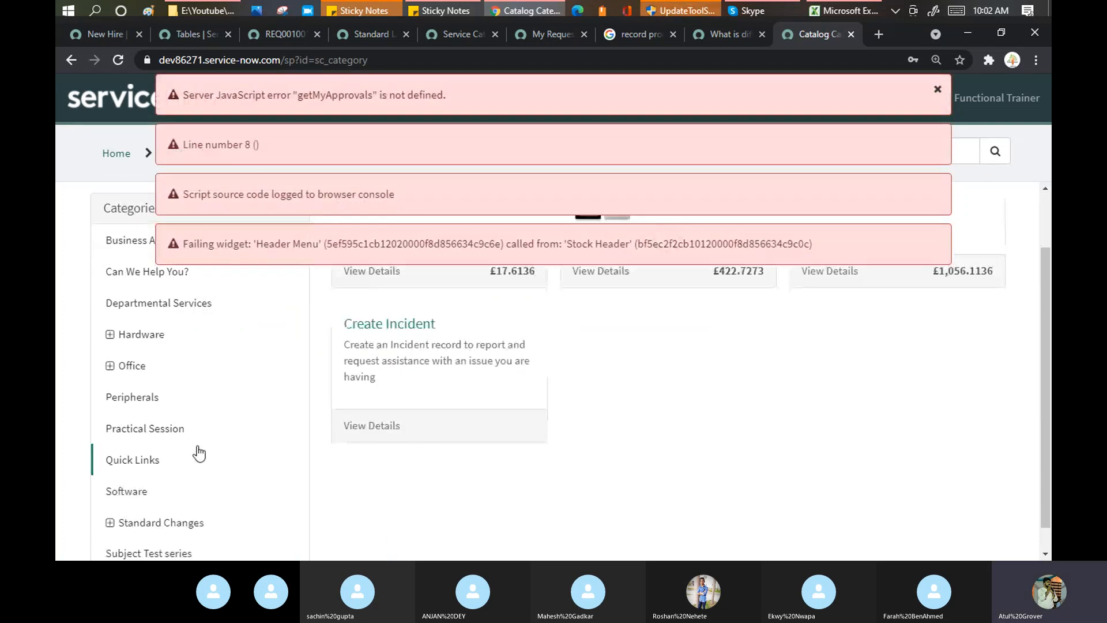
click(143, 271)
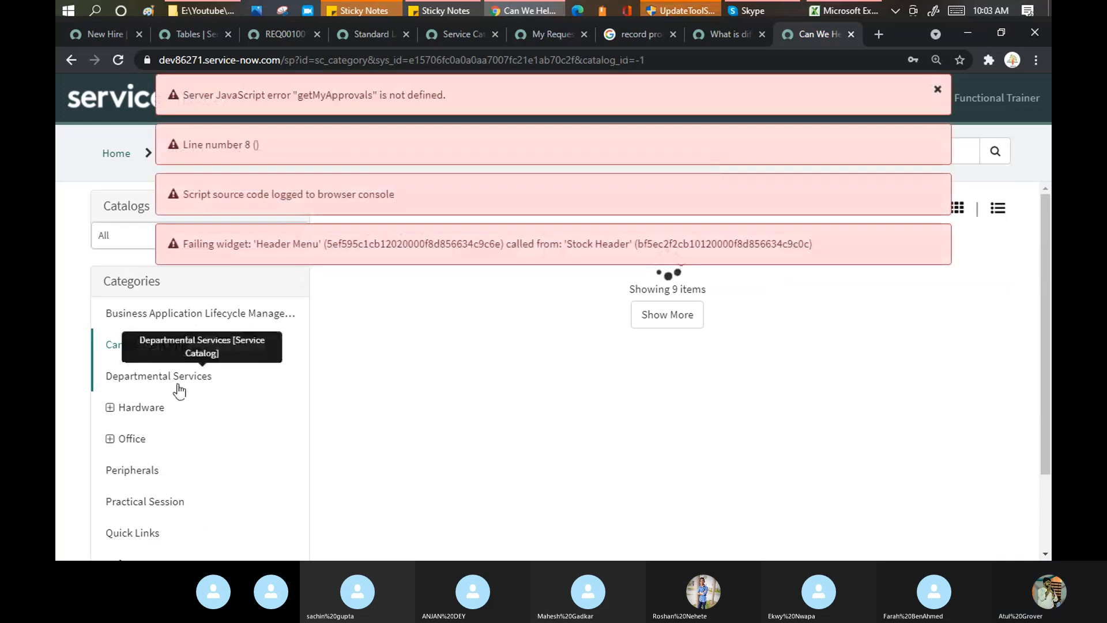
Show more items, open Create Incident, and start another browser tab.
scroll(487, 425, down, 4)
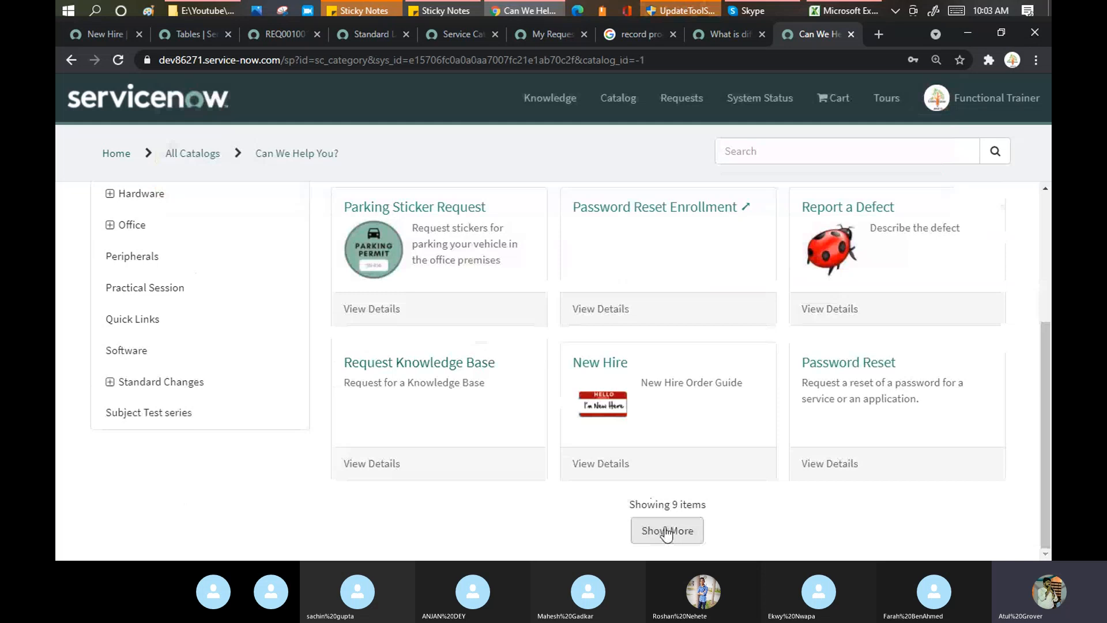
click(667, 531)
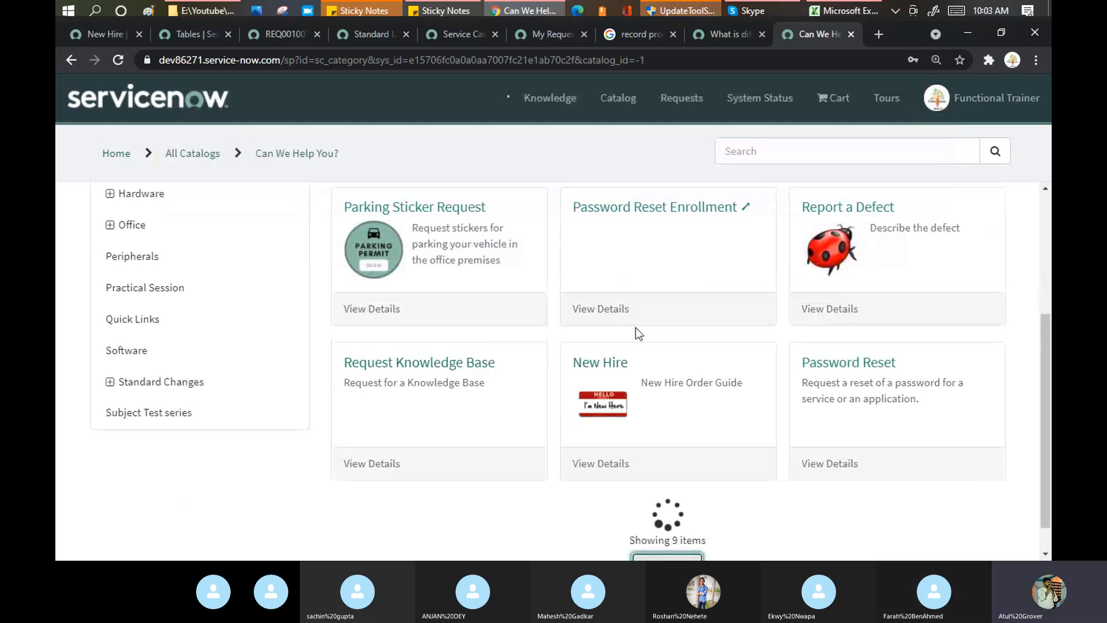
scroll(636, 327, down, 4)
click(375, 278)
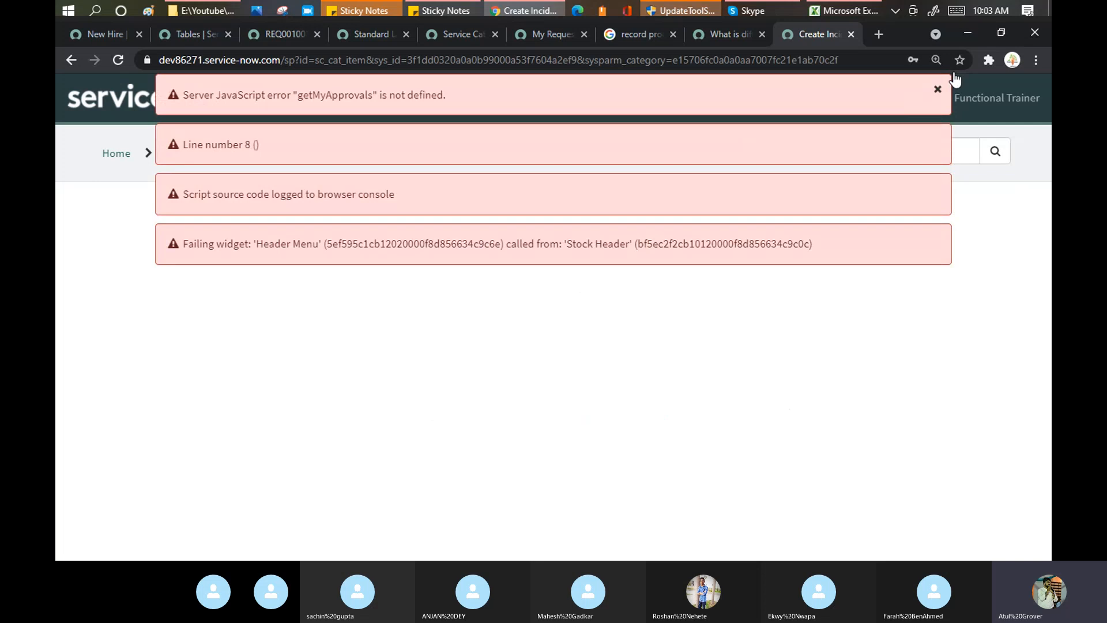
click(878, 34)
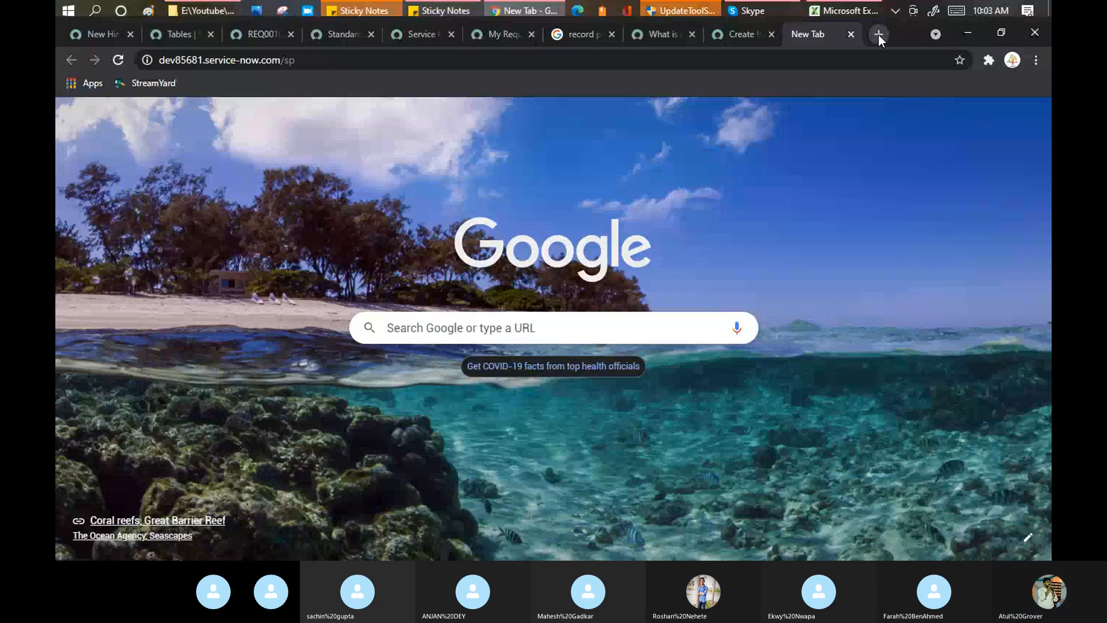
Load the dev85681 portal login, check the Record Producers tab, and enter the password.
key(Return)
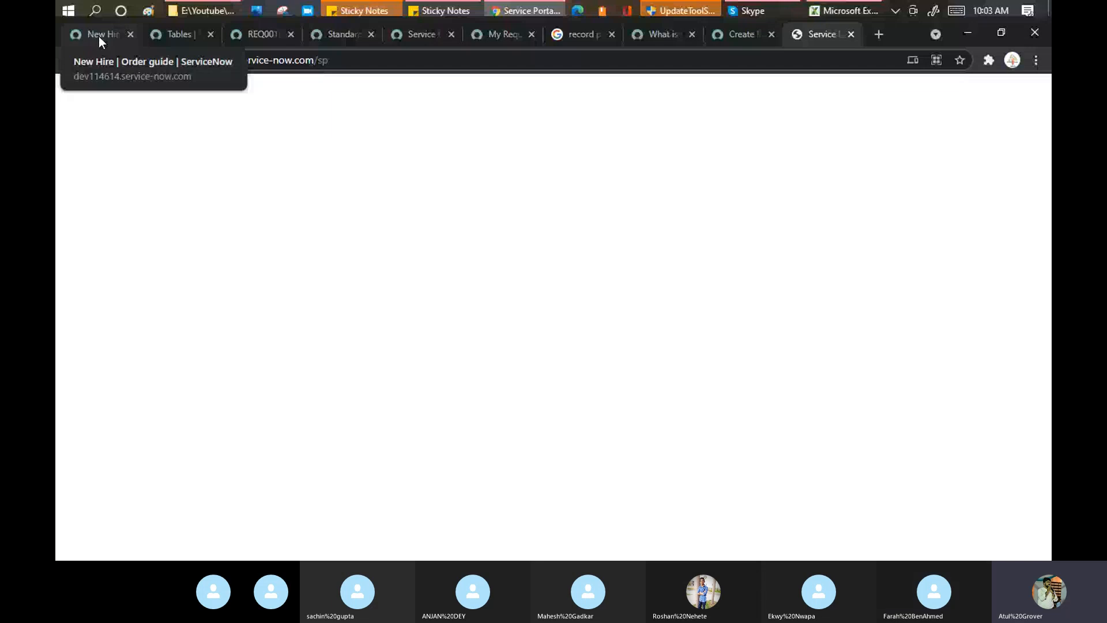
click(99, 37)
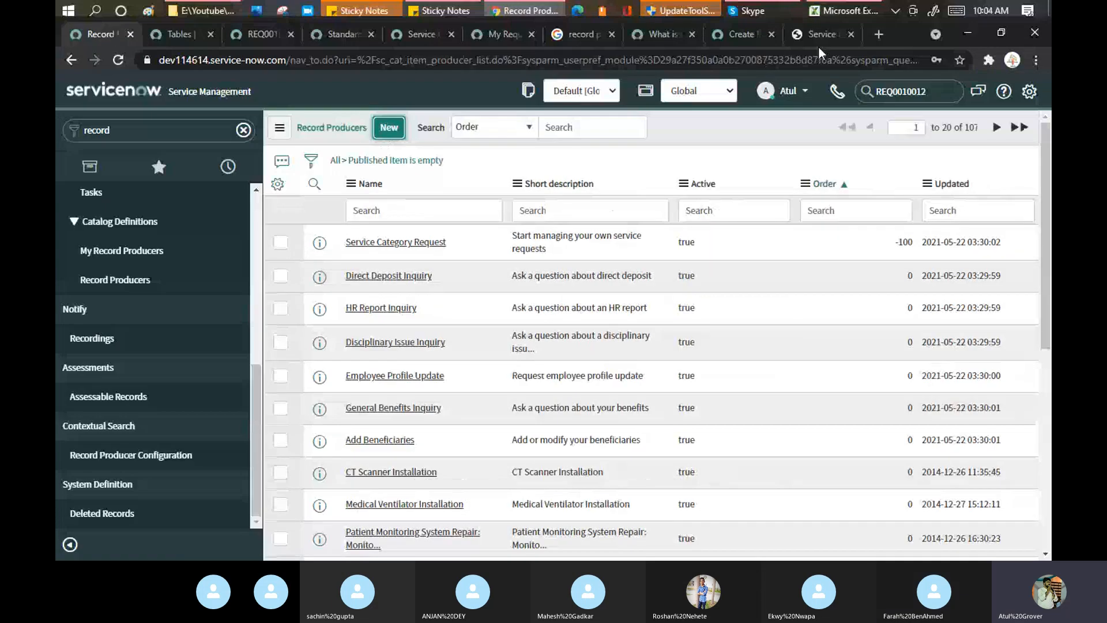
click(814, 36)
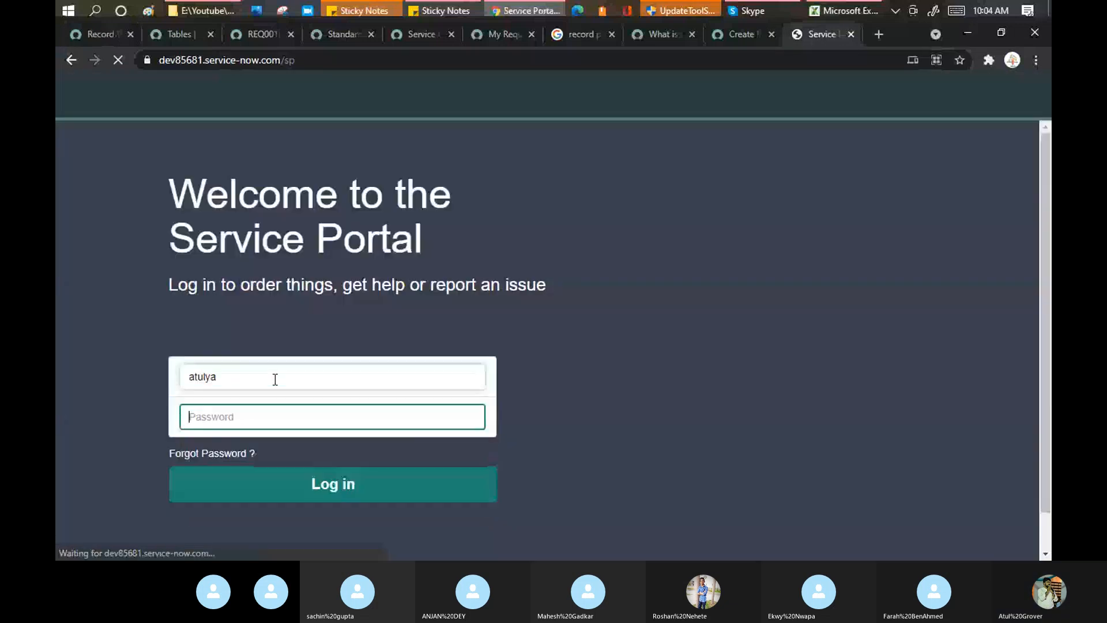
text(*****)
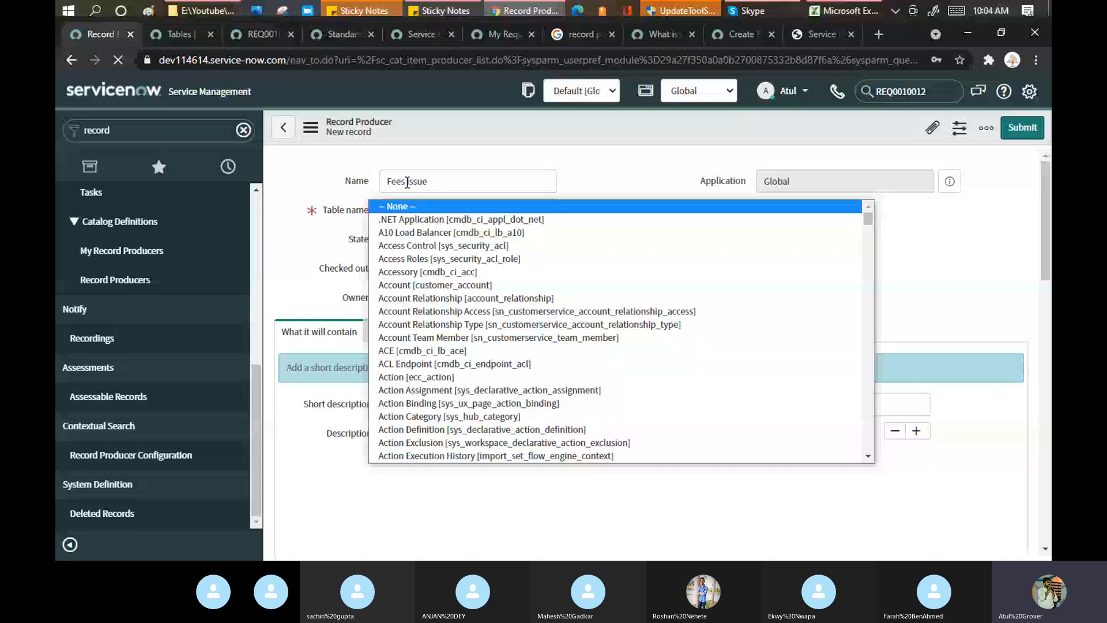
Choose Incident [incident] as the Fees Issue producer's target table.
text(import set)
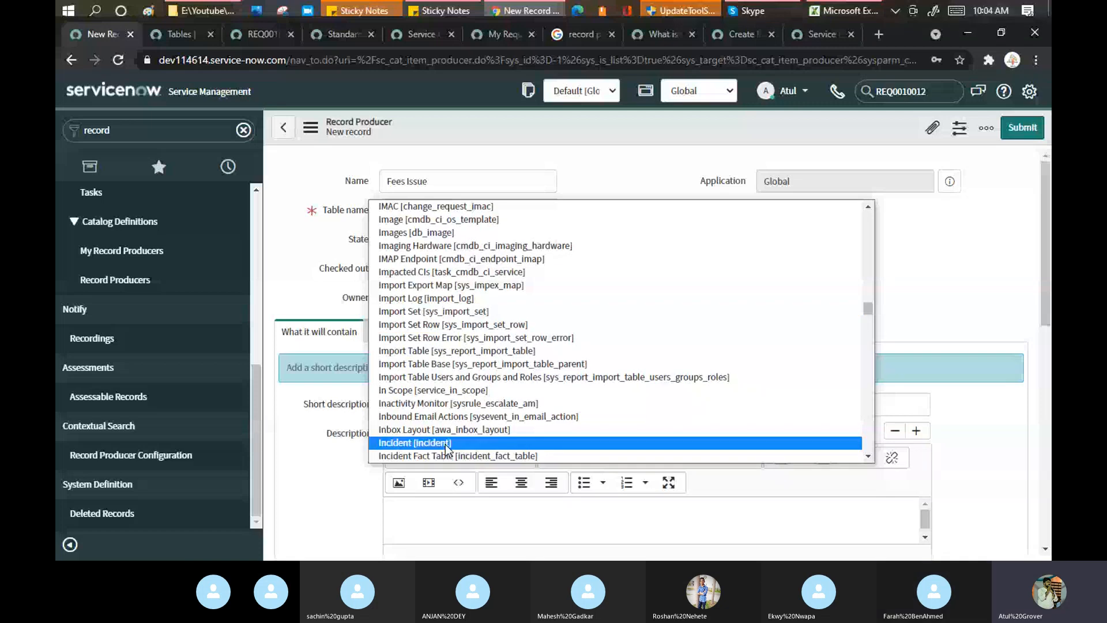
click(448, 443)
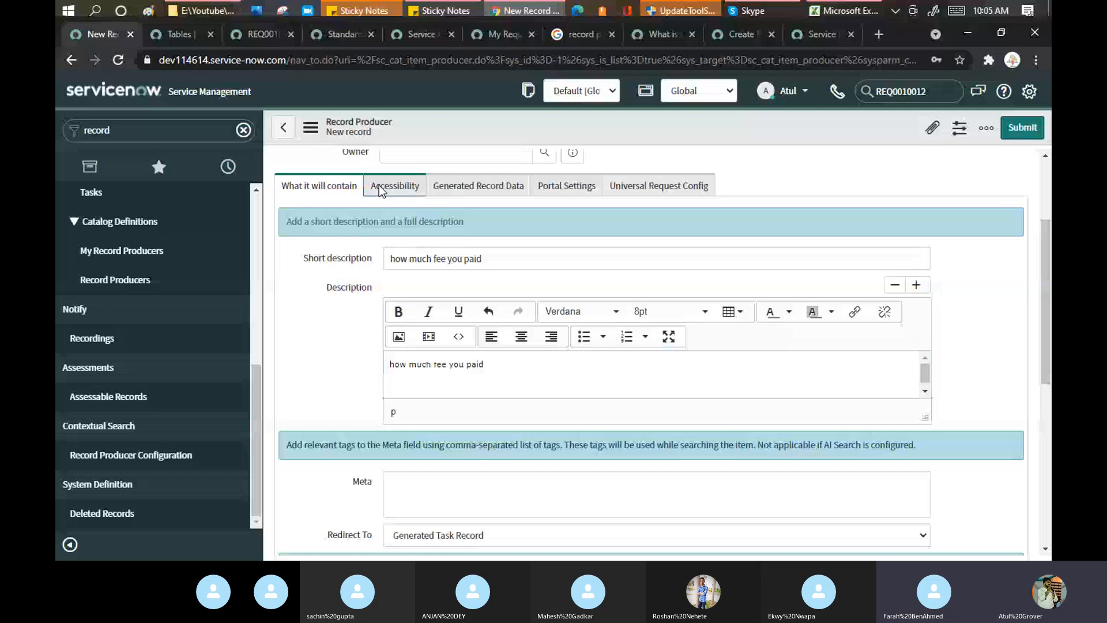
Add the LearnNGrowFunctional catalog to the producer's accessibility settings.
click(379, 185)
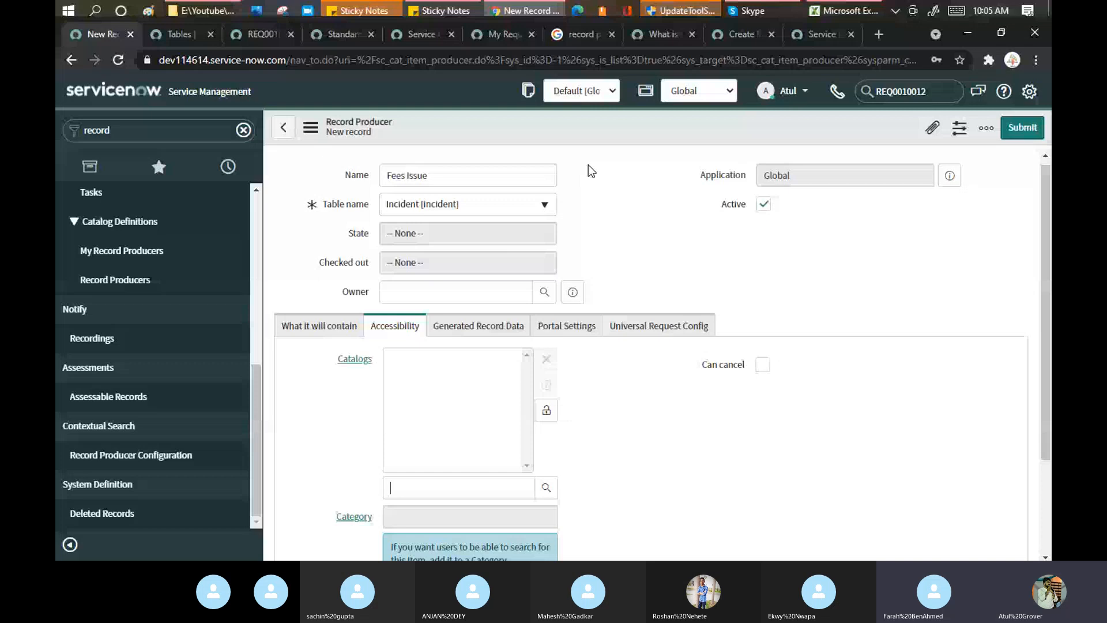
text(lear)
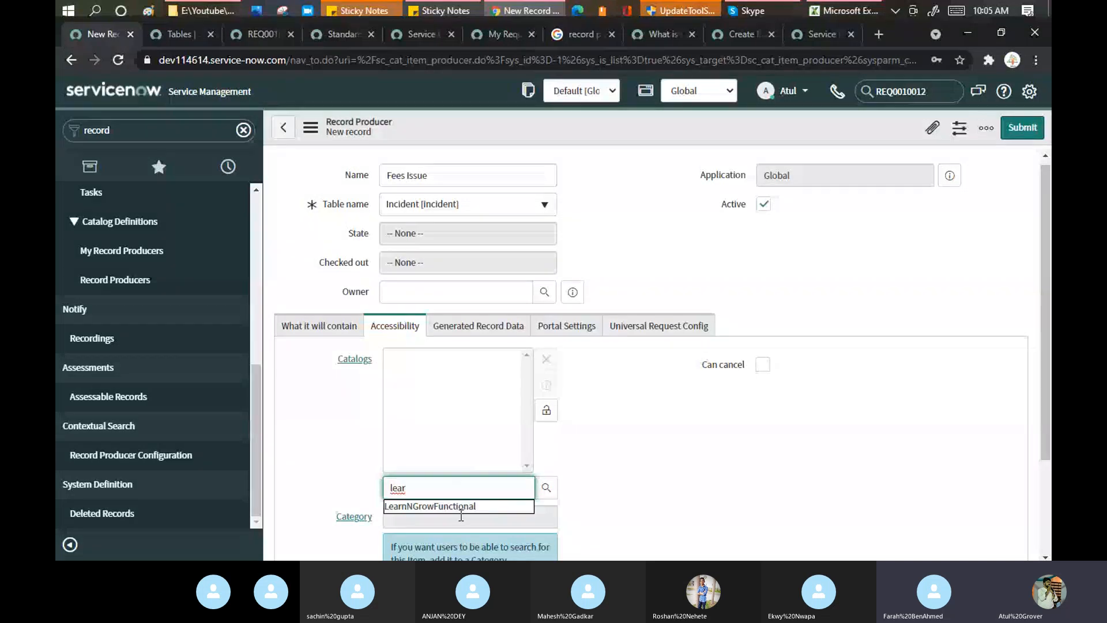
click(500, 508)
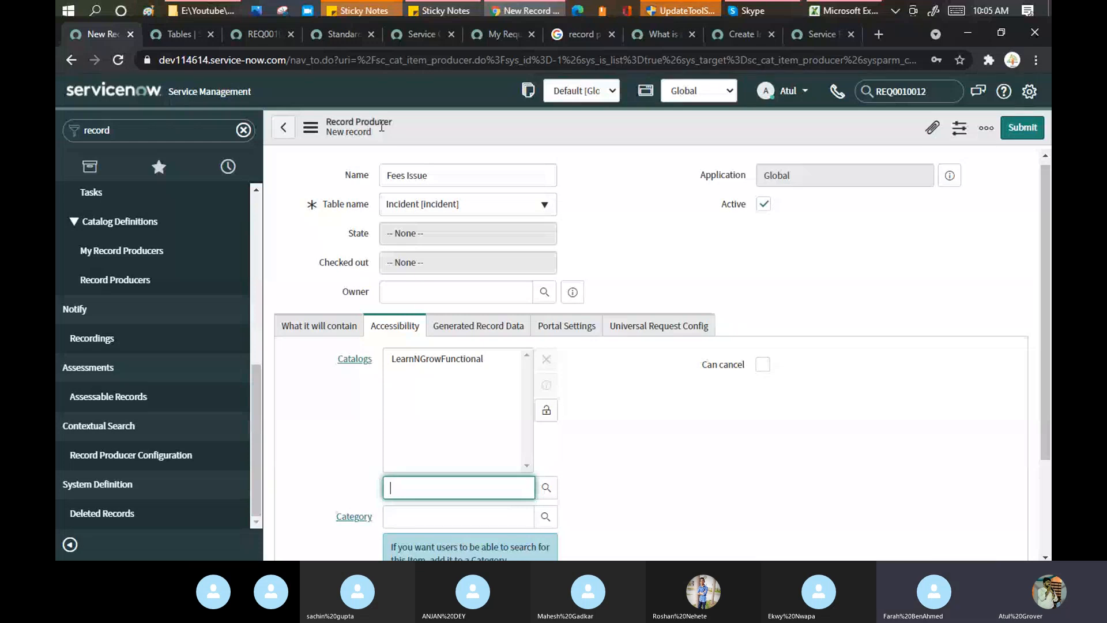
click(327, 208)
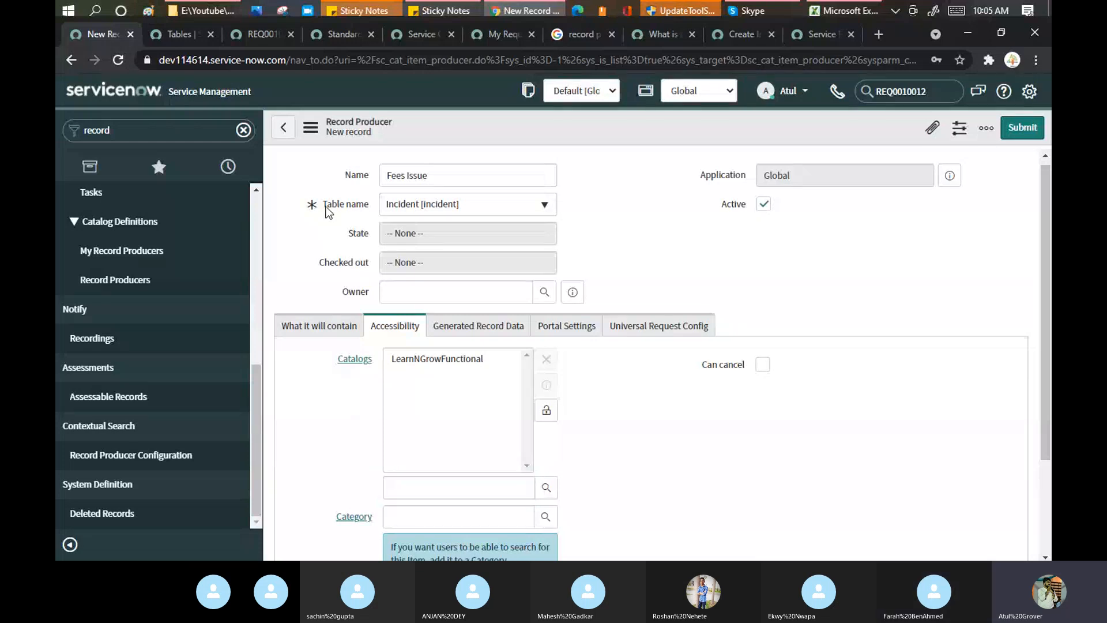
Change the short description to 'Fees Issue' and delete the description text.
drag(326, 207, 371, 214)
drag(455, 174, 363, 155)
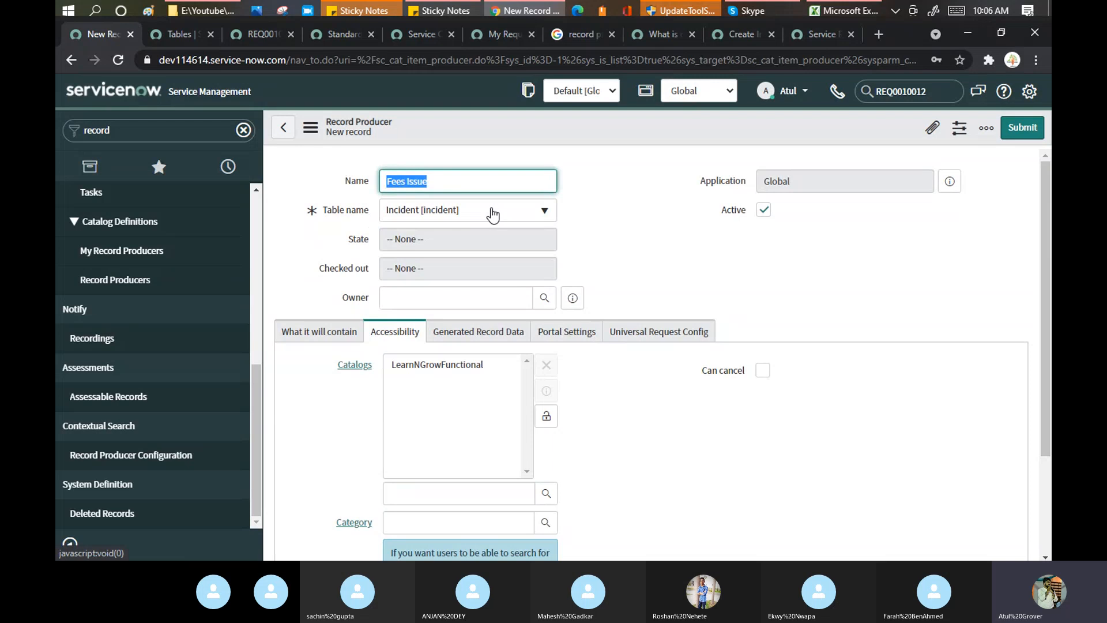
scroll(491, 215, down, 3)
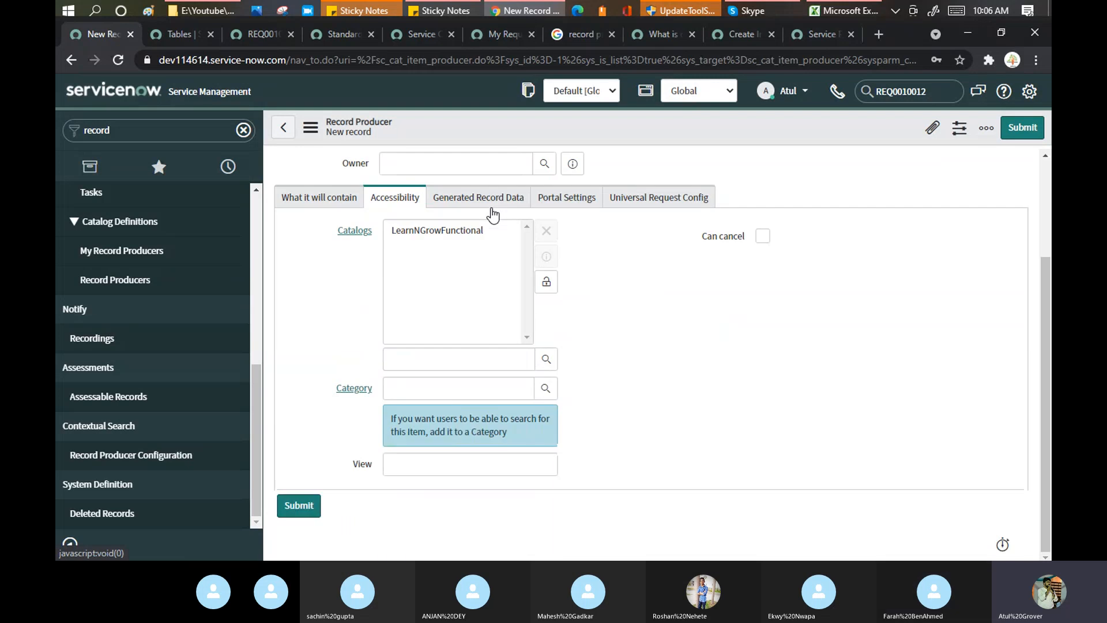
click(341, 202)
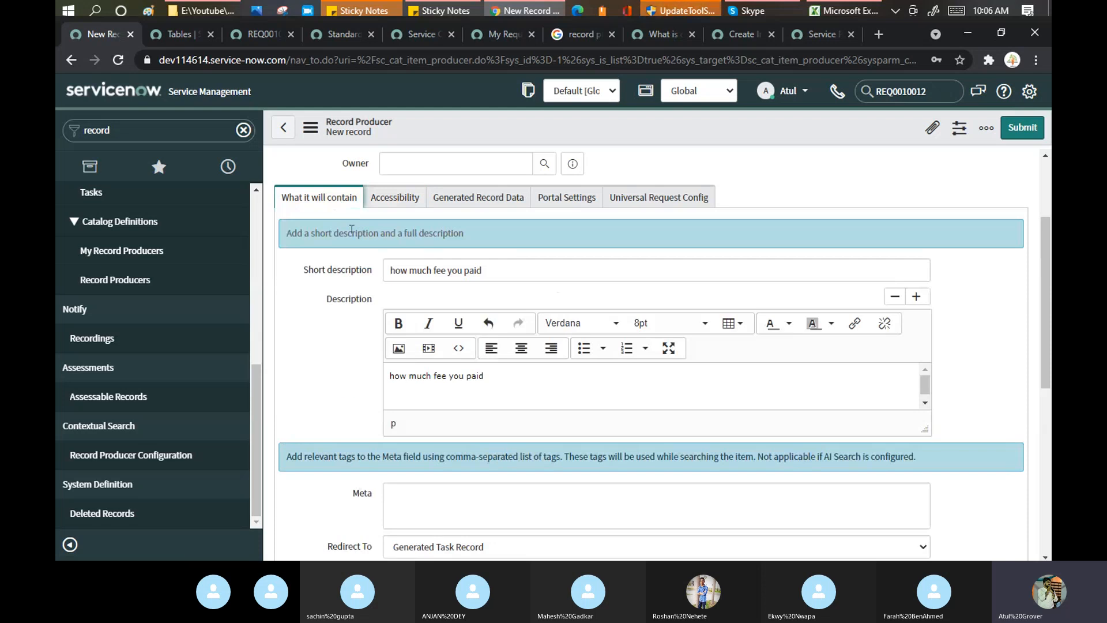
drag(516, 277, 378, 271)
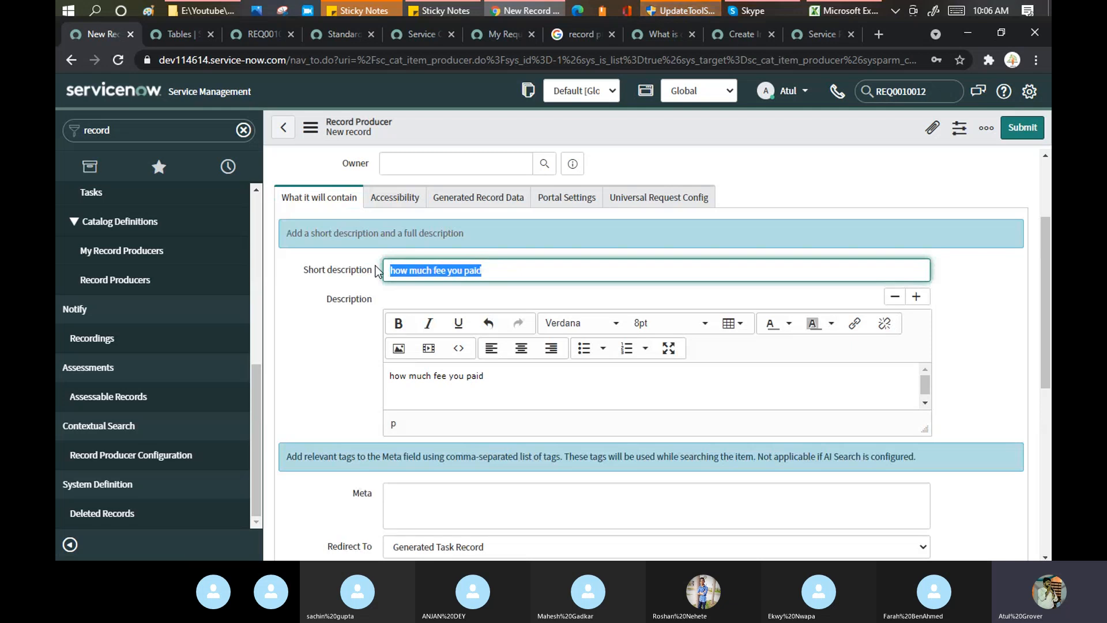
text(Fe)
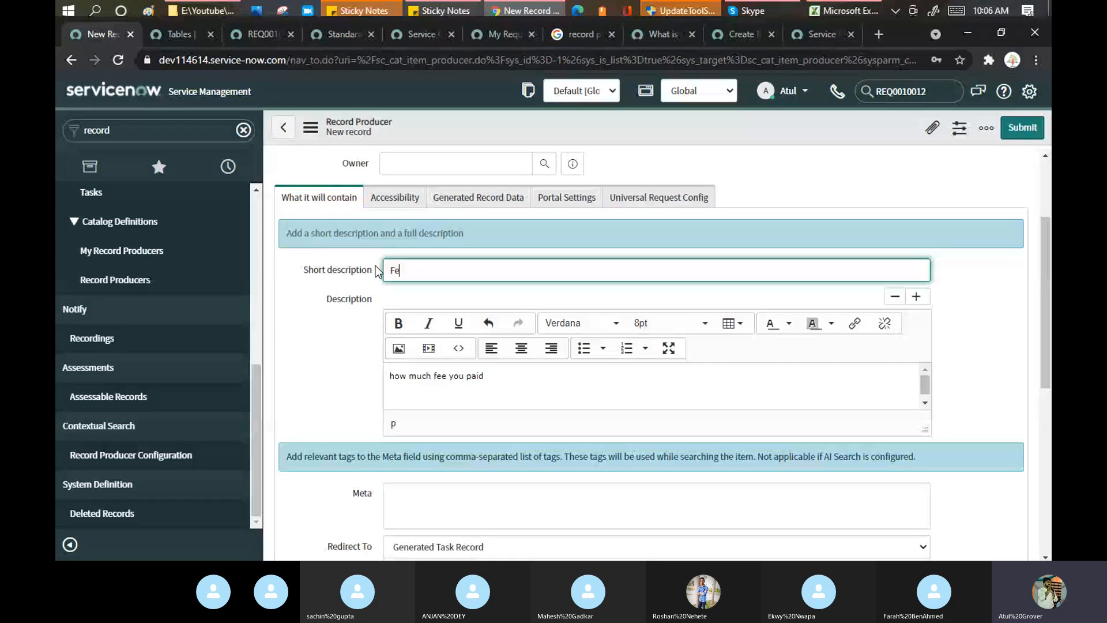
text(es Issue)
drag(485, 376, 389, 376)
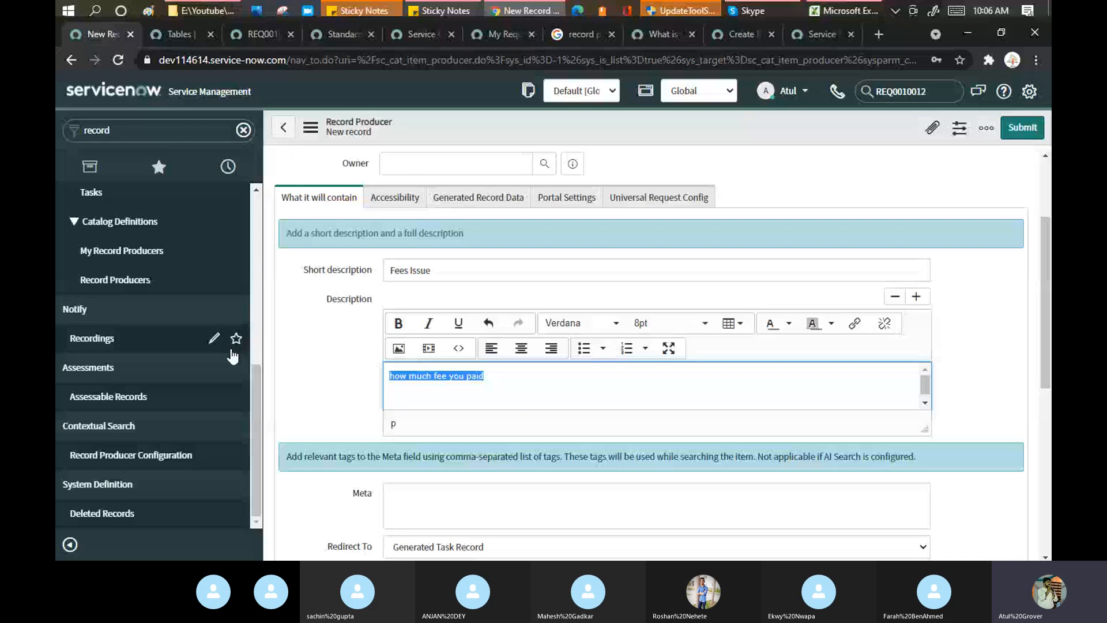
key(BackSpace)
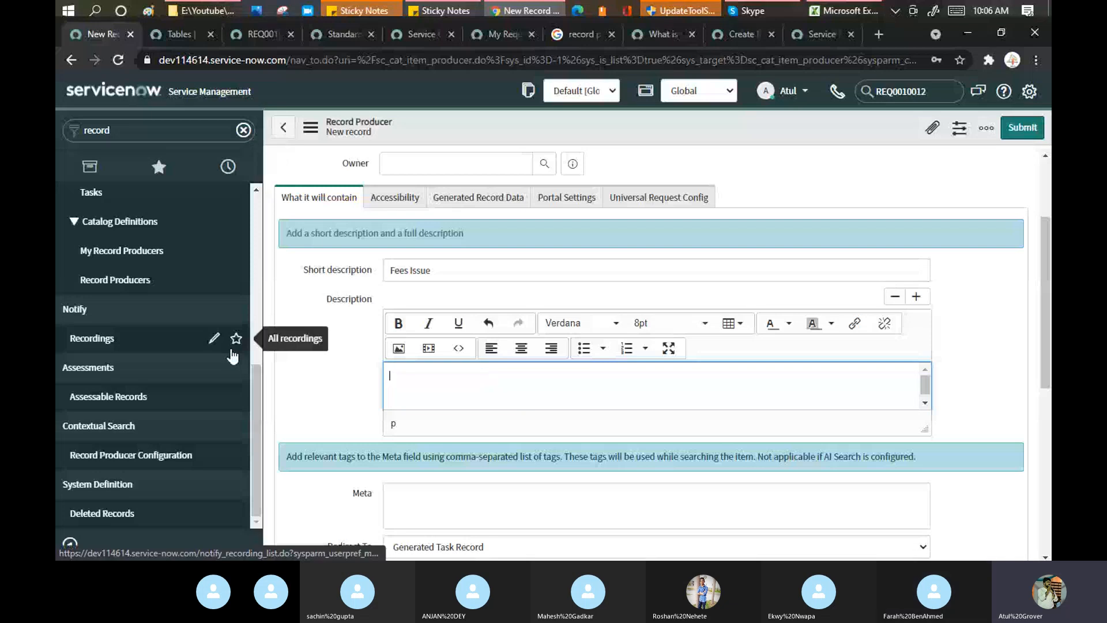
Set the producer's category to Advance, leaving Can cancel unchecked.
click(408, 198)
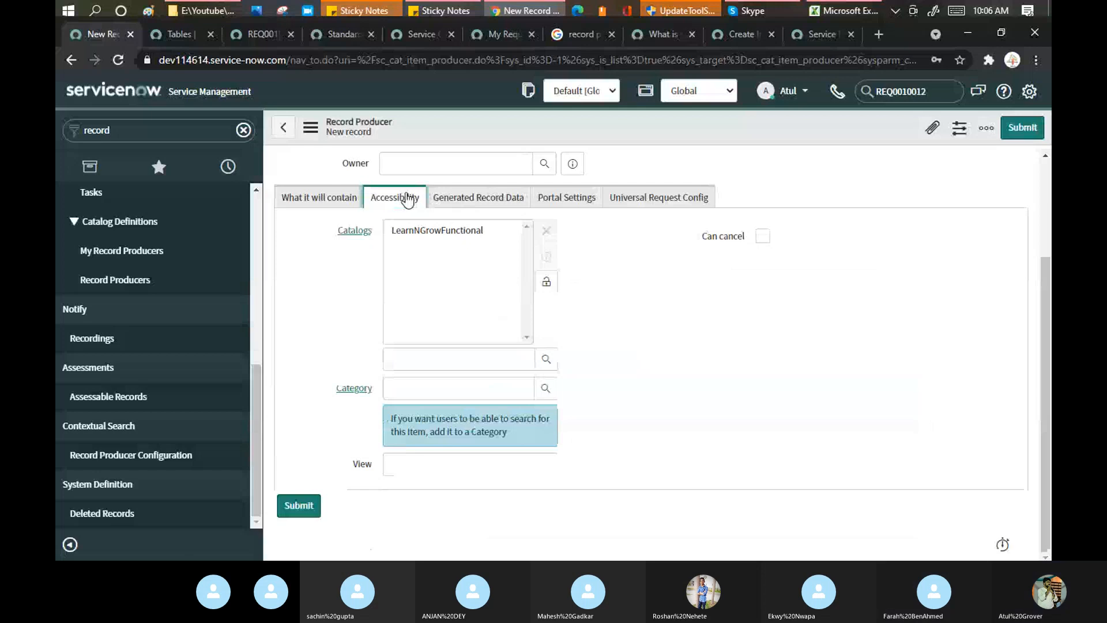
click(410, 387)
text(ad)
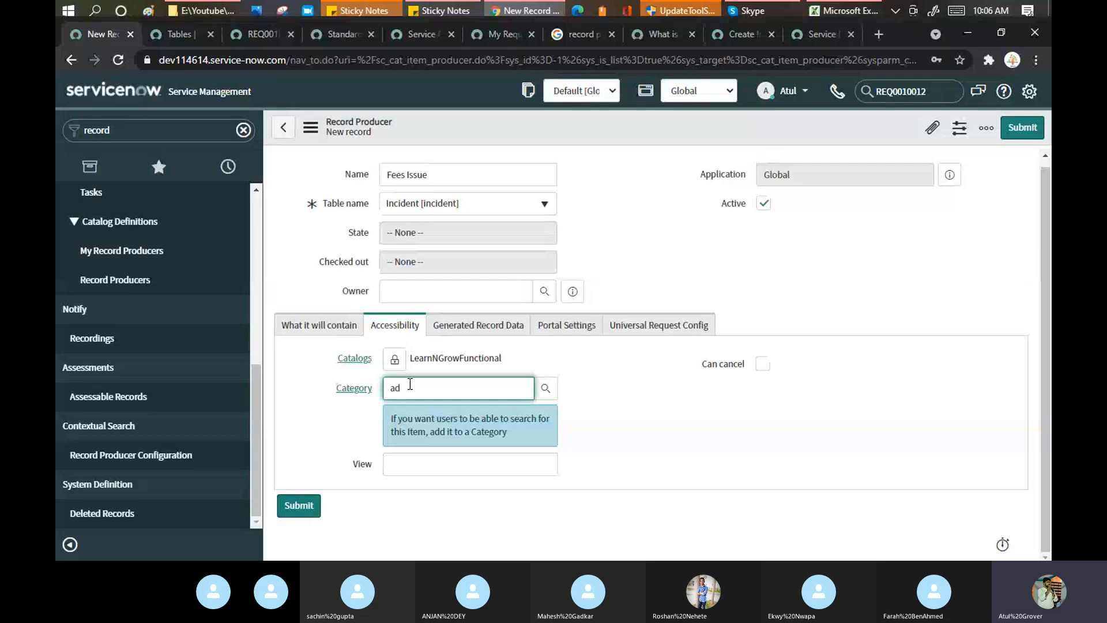
text(vance)
double_click(408, 386)
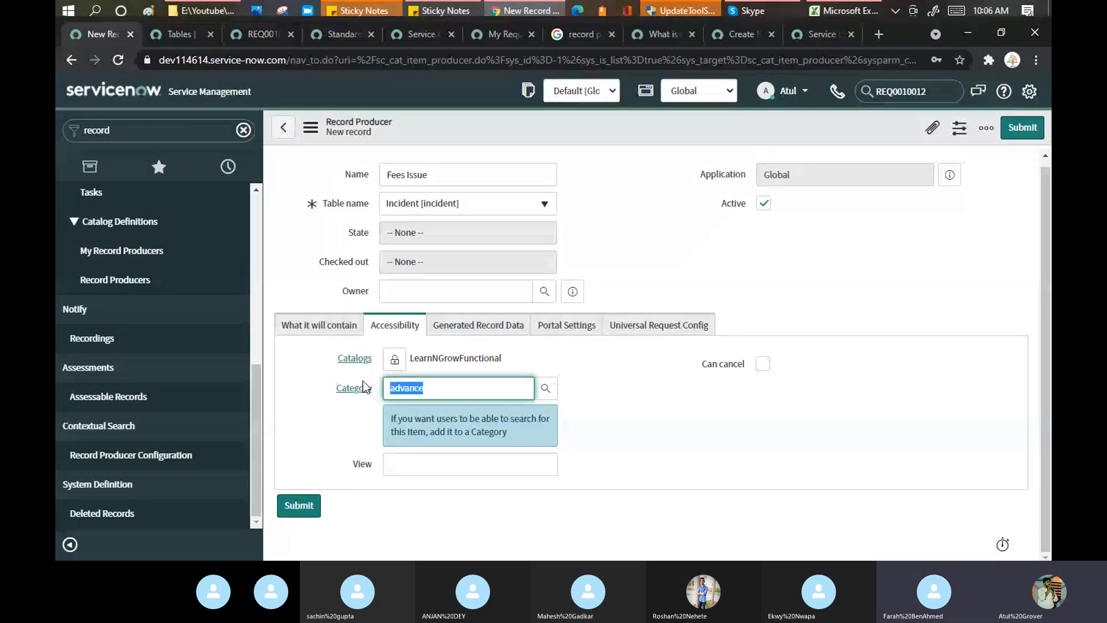
text(**)
click(428, 421)
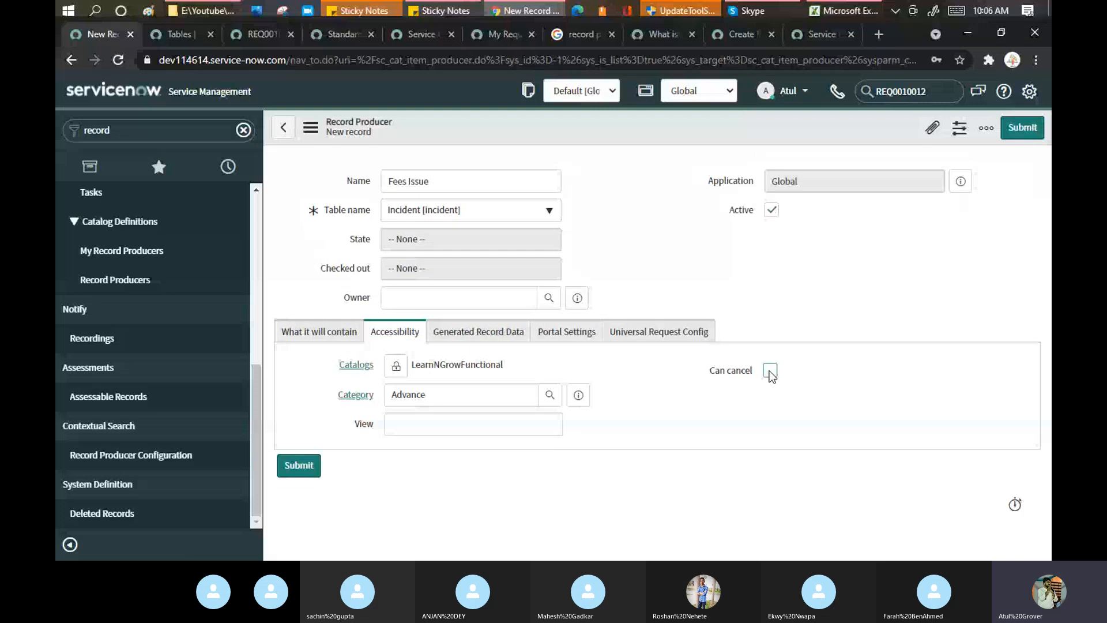
click(770, 371)
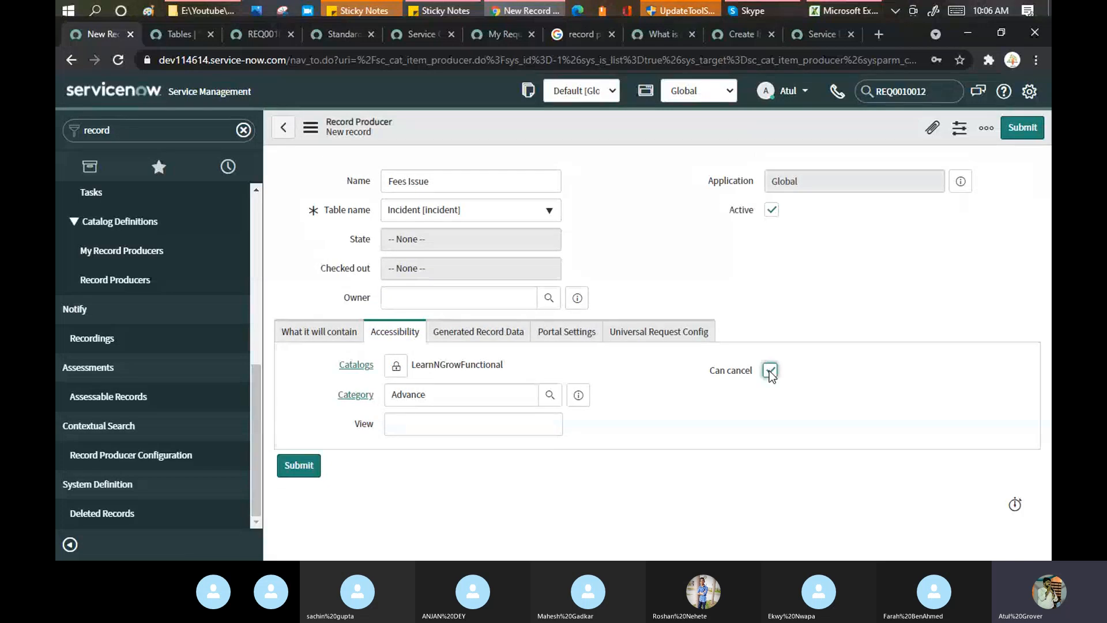
click(771, 371)
click(497, 339)
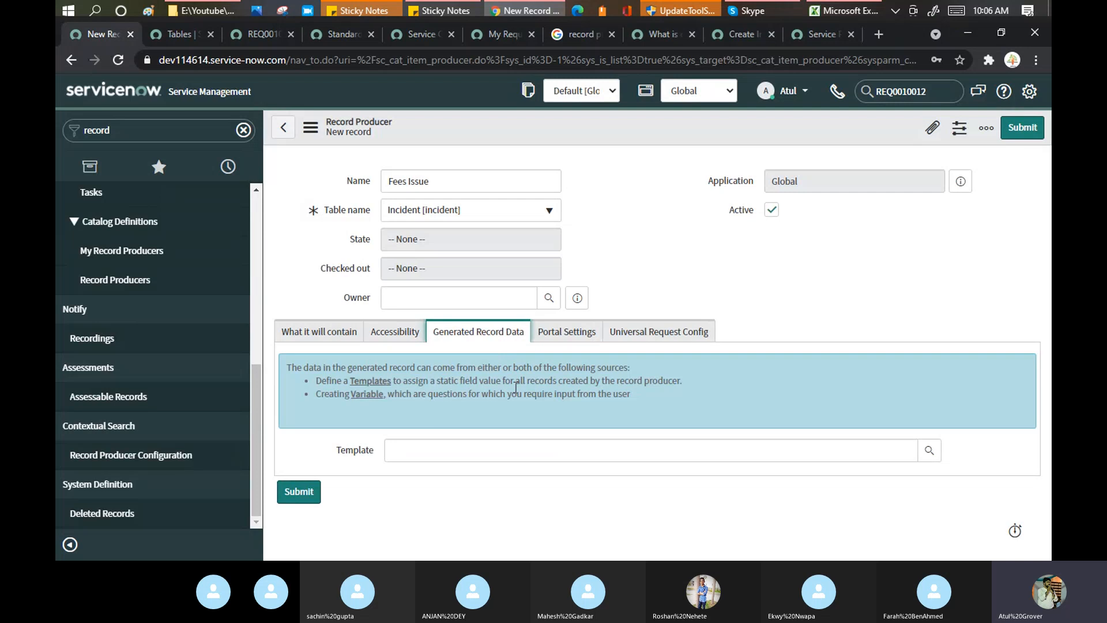
Choose Incident Call Type as the producer's Template.
click(639, 445)
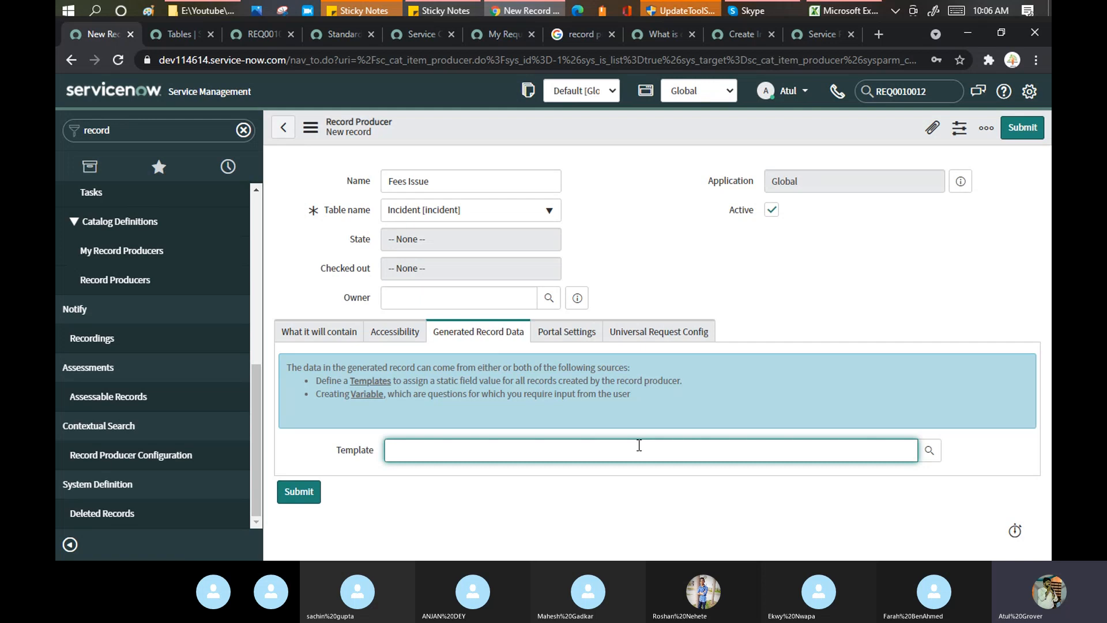
text(**)
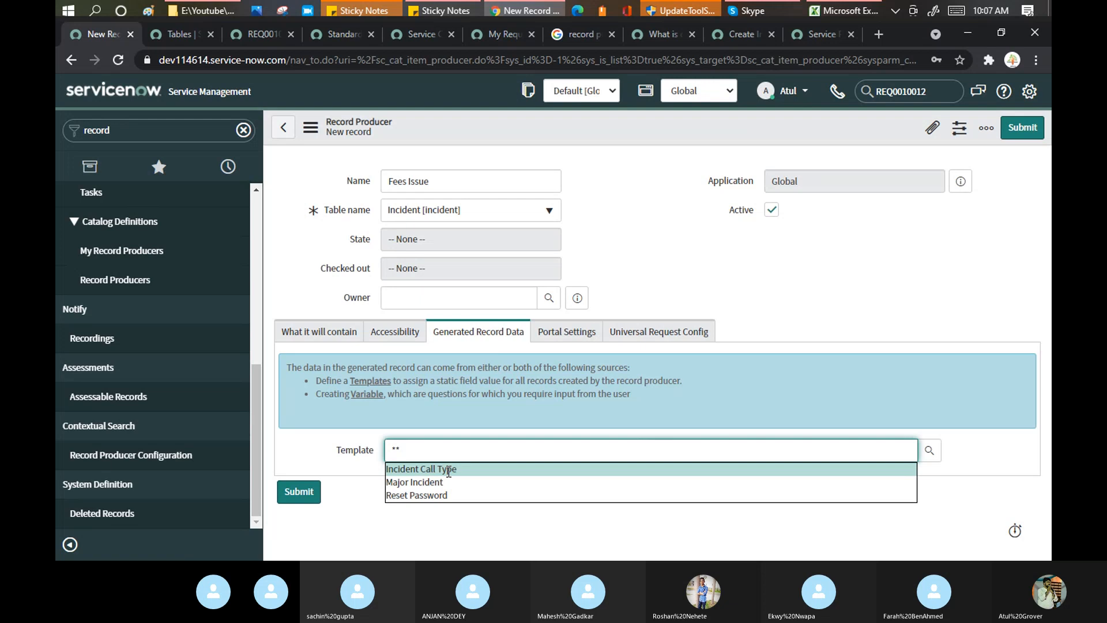
click(448, 472)
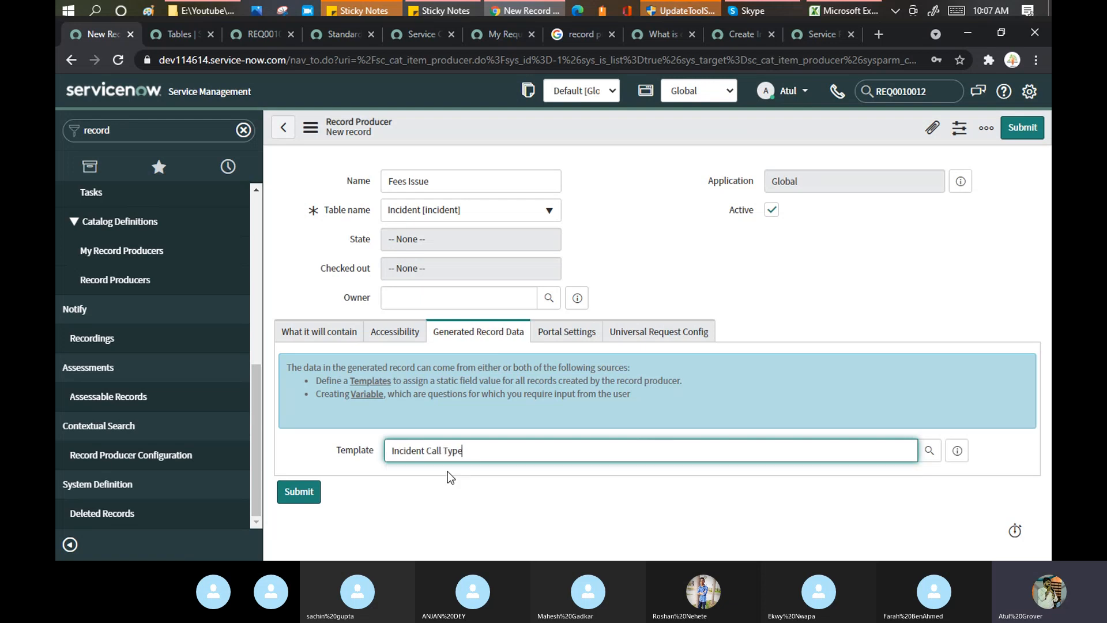
click(958, 453)
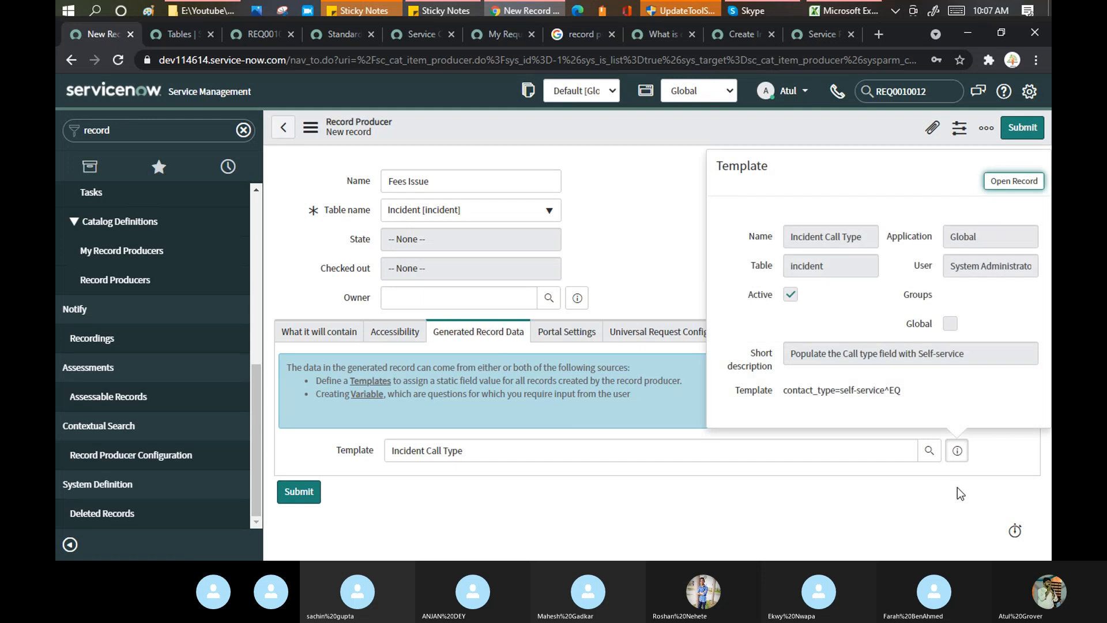
Open the Incident Call Type template record to confirm Contact type Self-service, then return.
click(1013, 183)
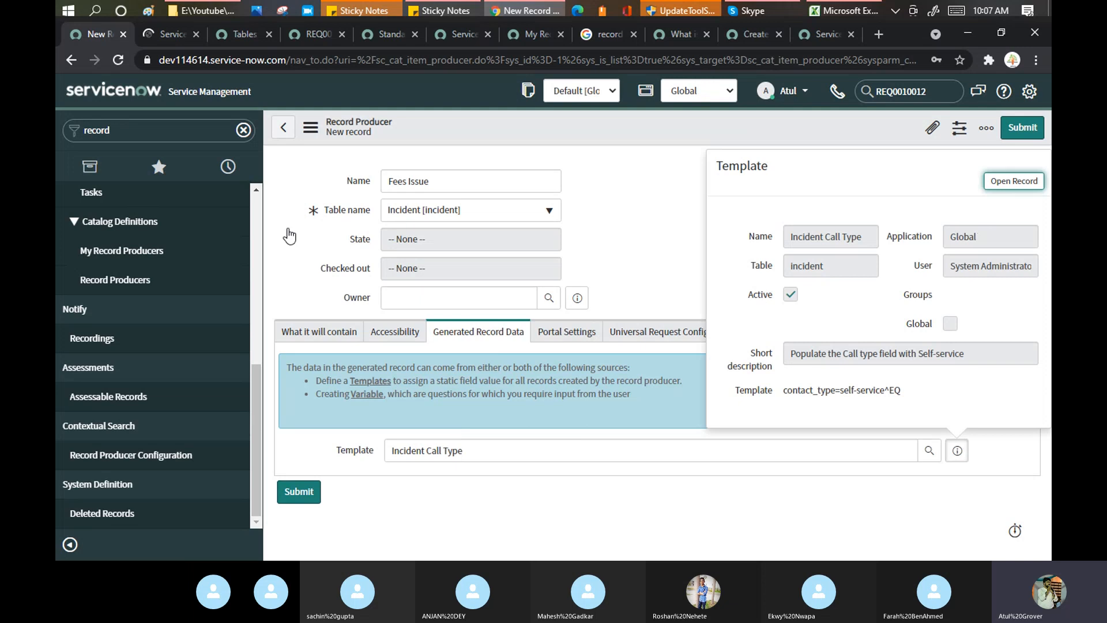
click(163, 35)
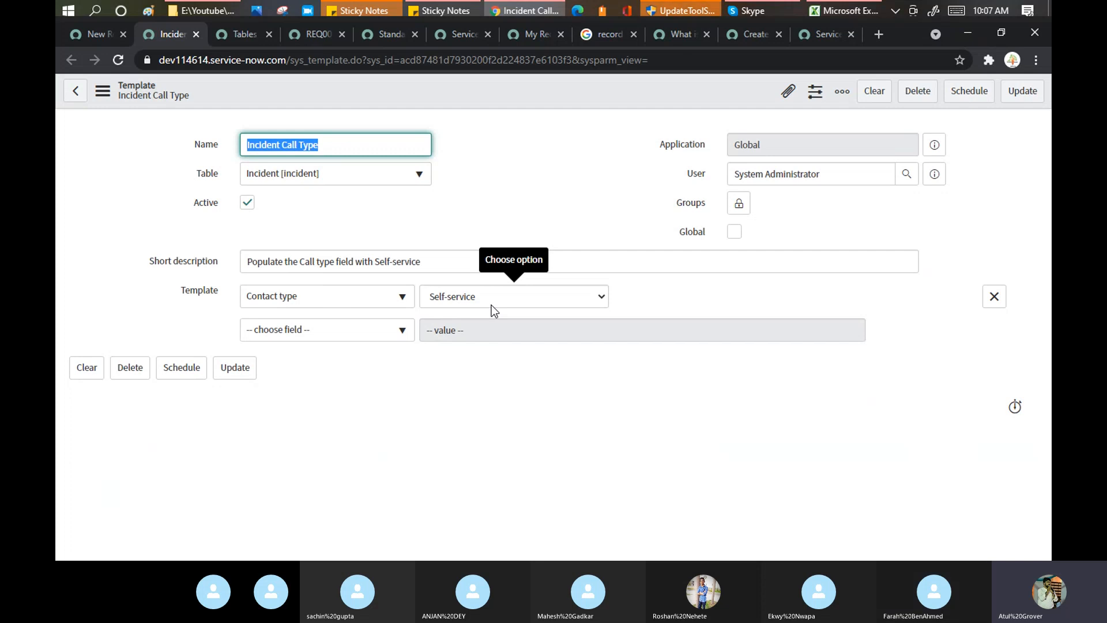
click(91, 32)
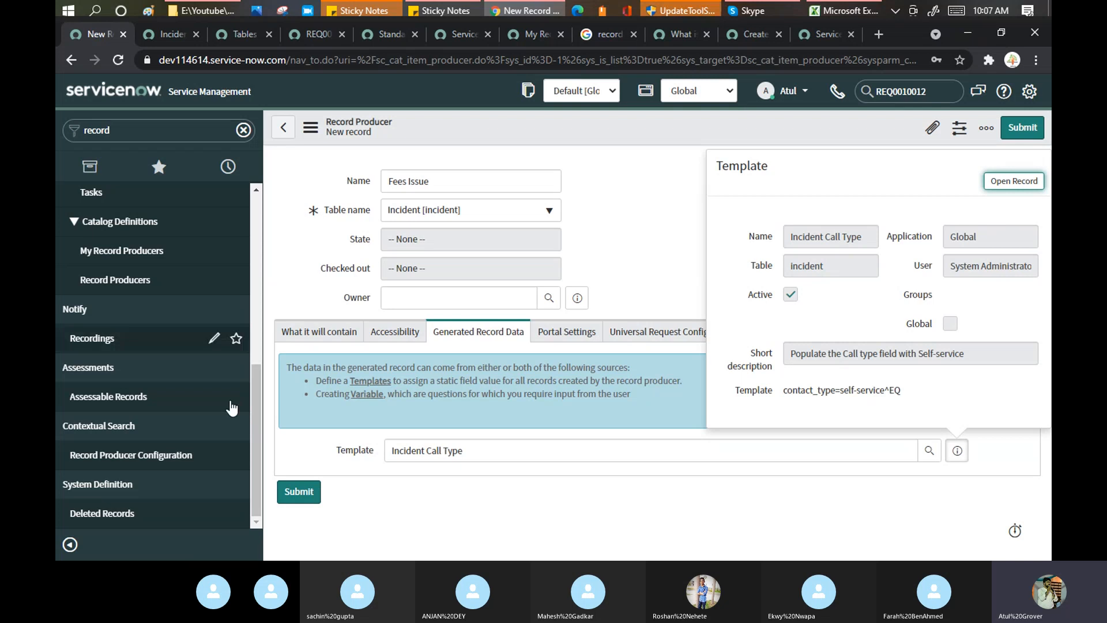
Check Portal Settings and Universal Request Config, toggling Create Universal Request back to unchecked.
click(560, 333)
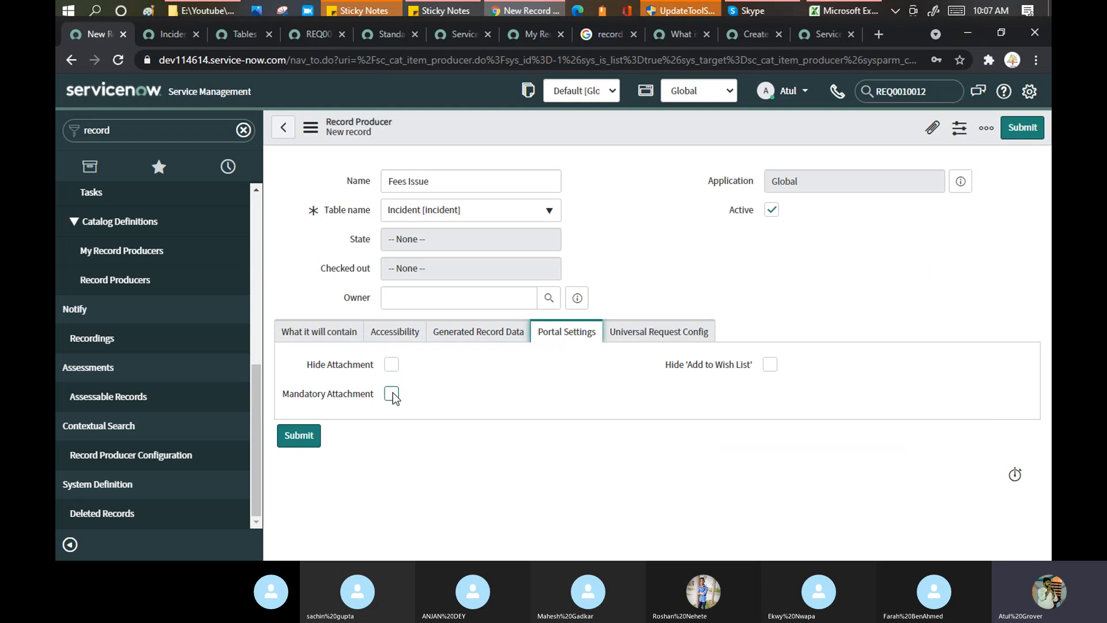
click(662, 334)
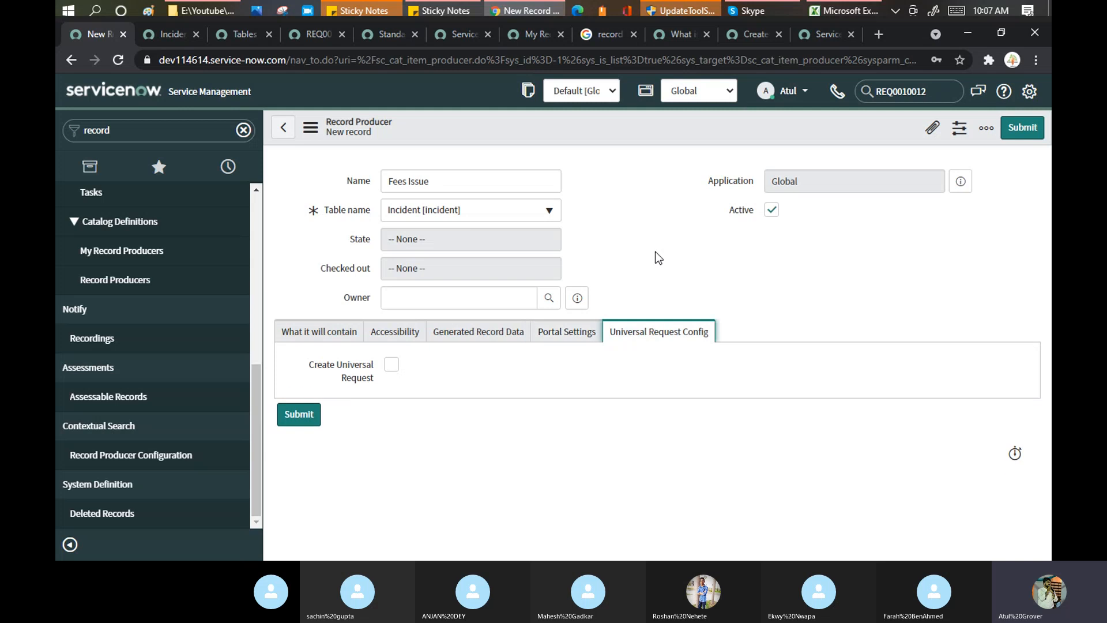
click(393, 366)
click(392, 367)
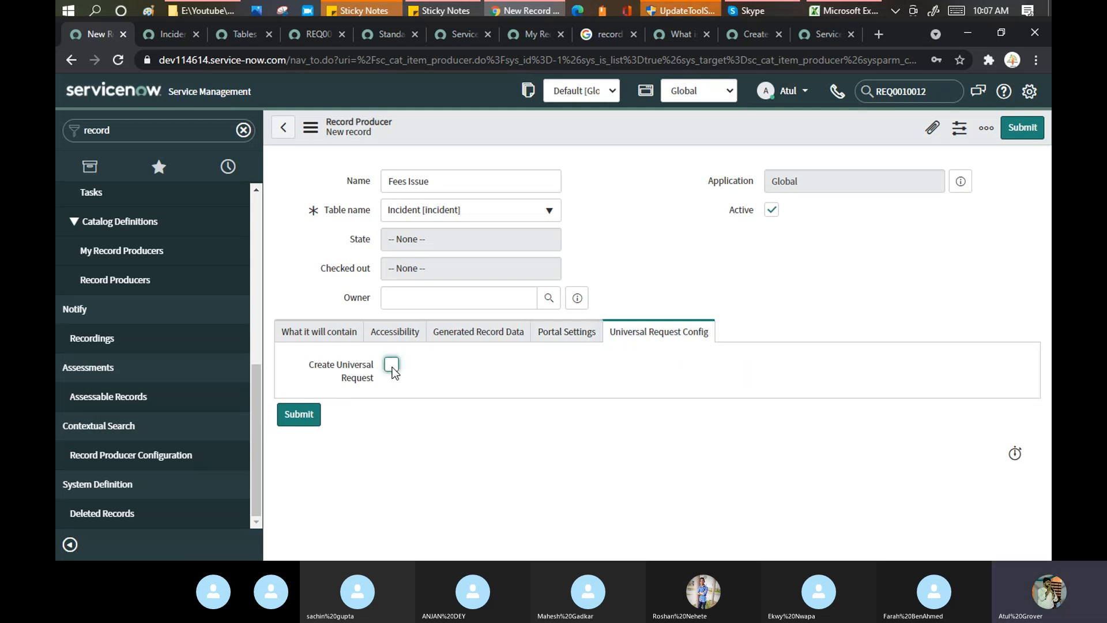
click(392, 367)
click(392, 367)
Mute a participant in the Skype call and switch back to the Chrome record producer form.
click(759, 10)
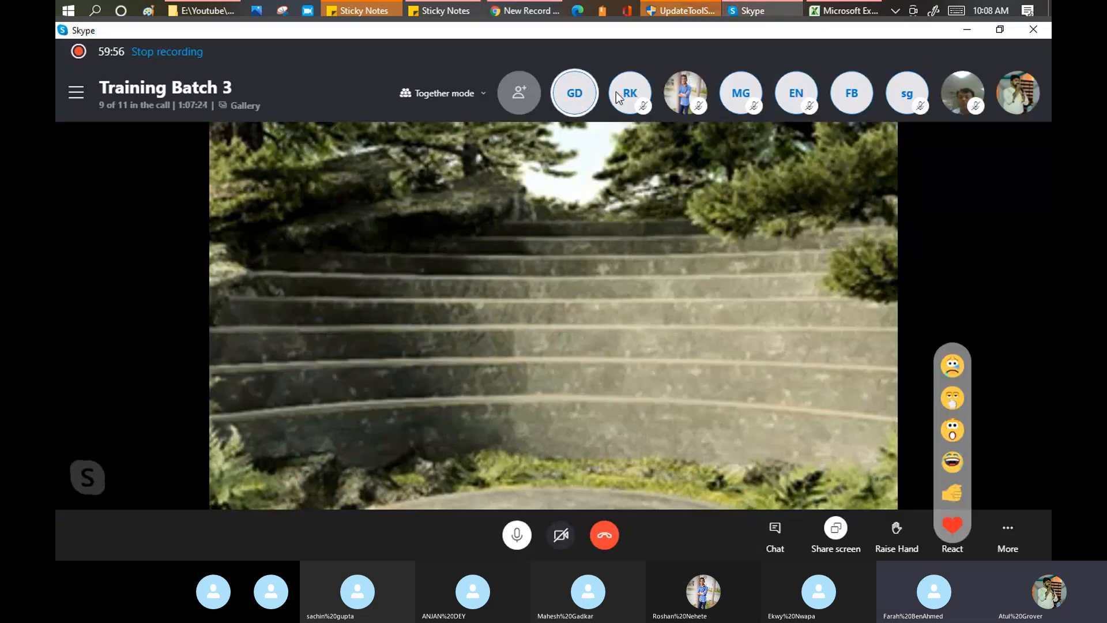
click(563, 94)
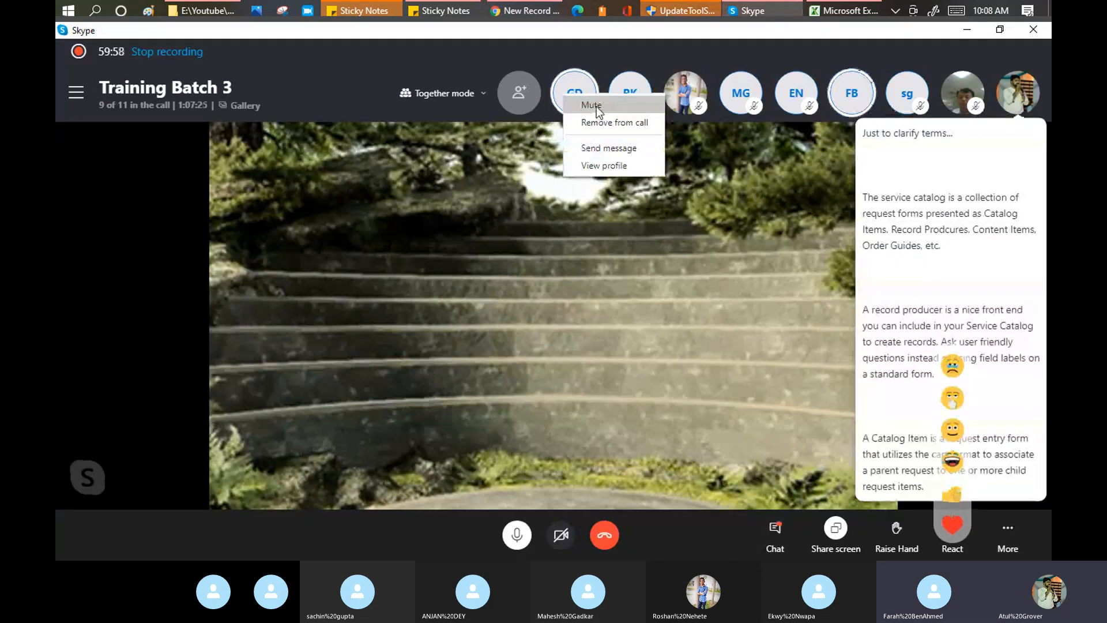
click(597, 106)
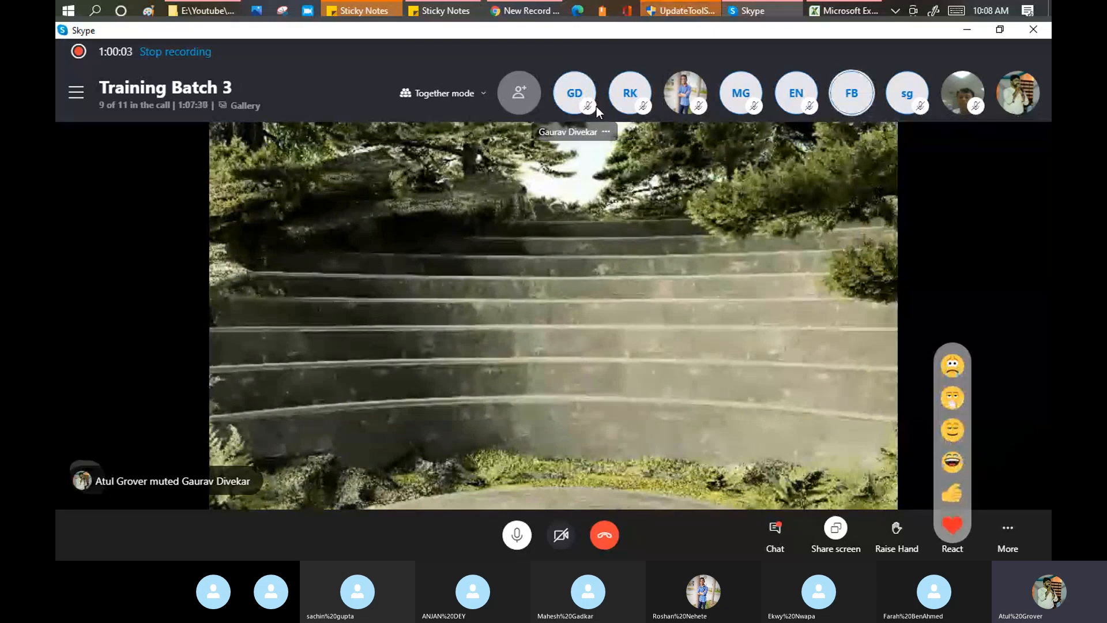
key(alt+Tab)
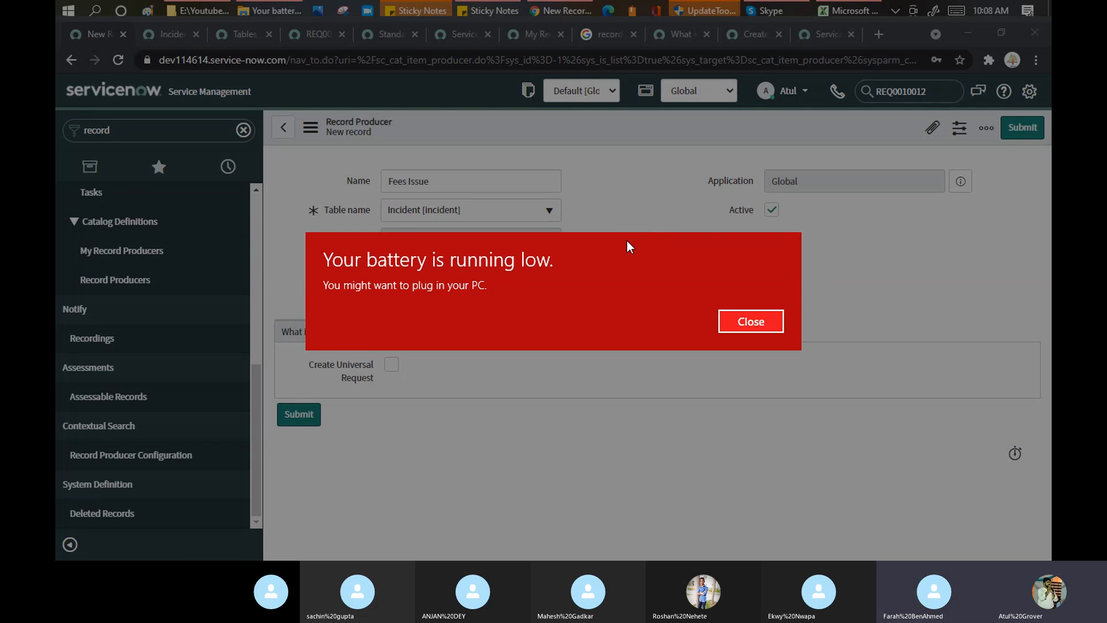
Dismiss the low battery warning and save the Fees Issue record producer.
key(Escape)
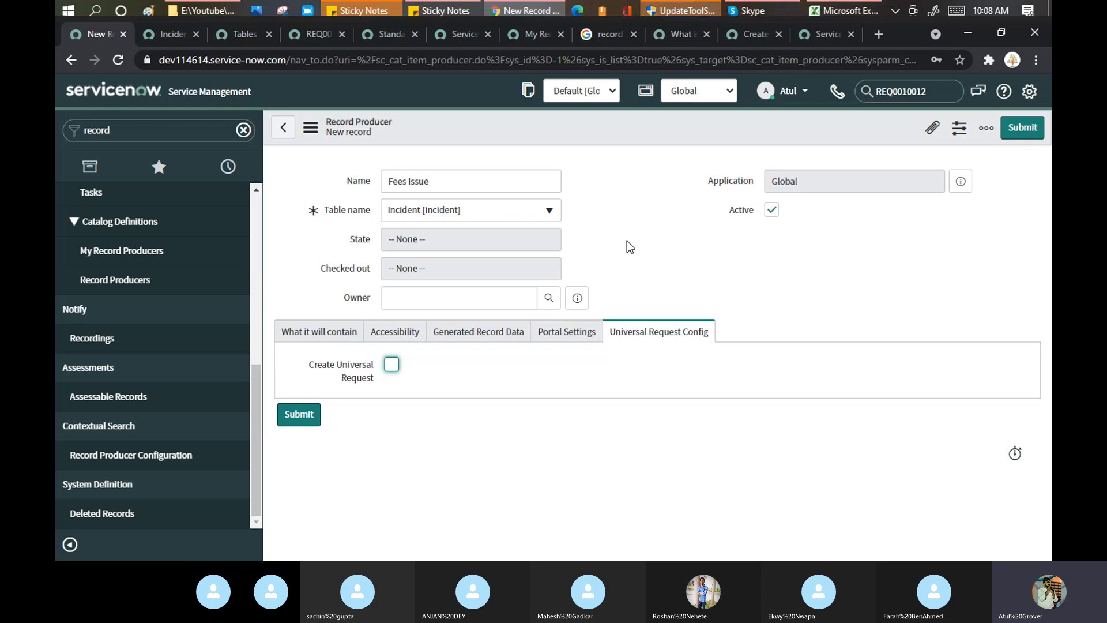
right_click(630, 130)
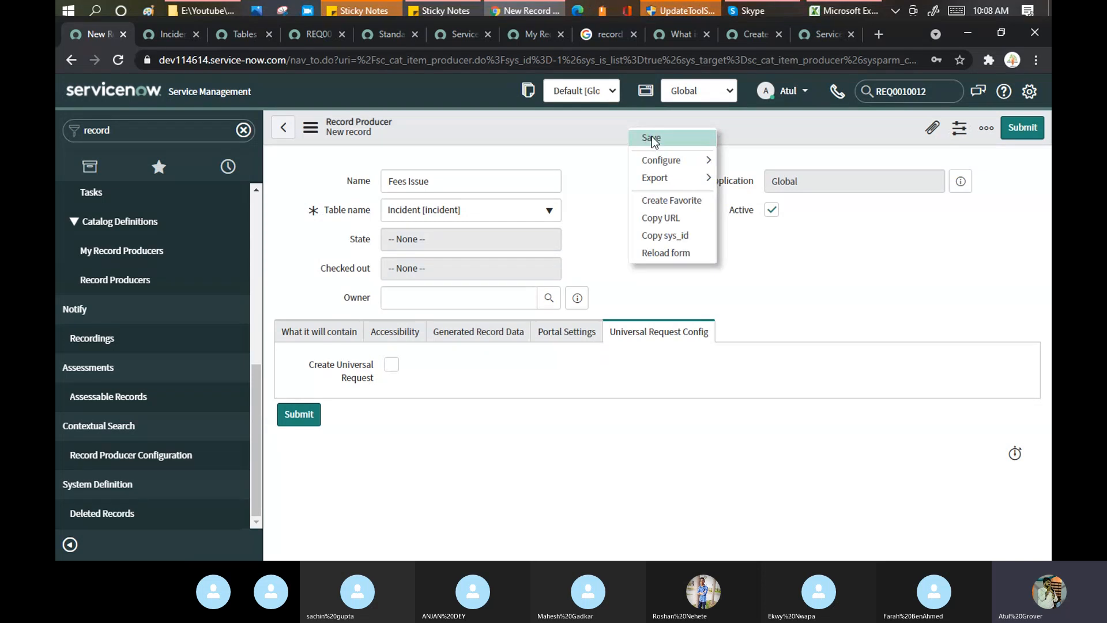
click(652, 139)
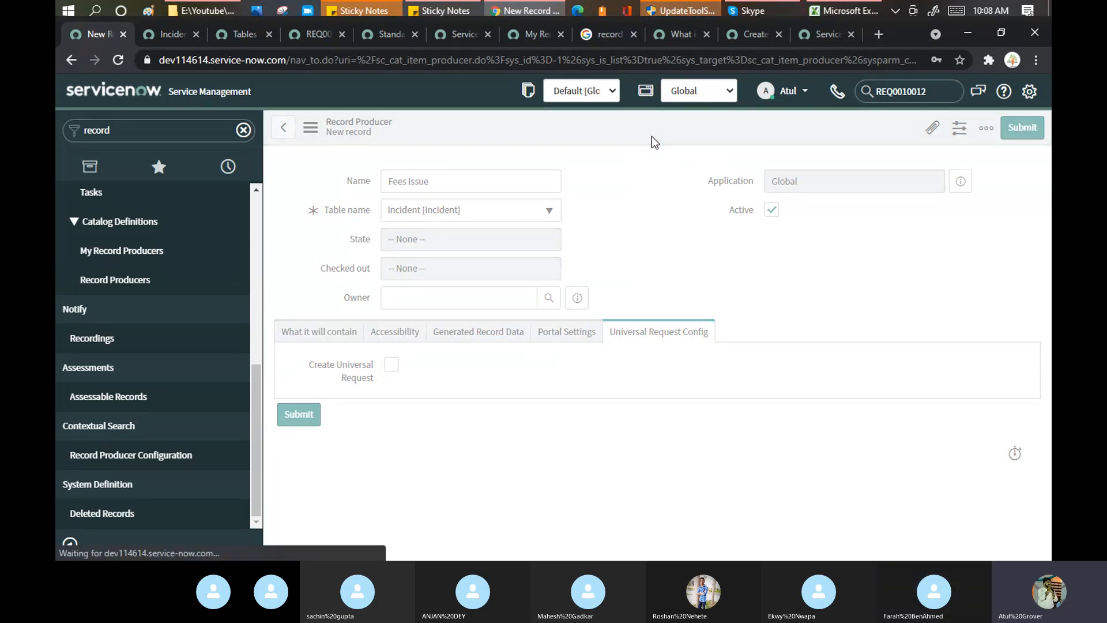
Return to the browser and scroll to the empty Variables related list.
click(756, 11)
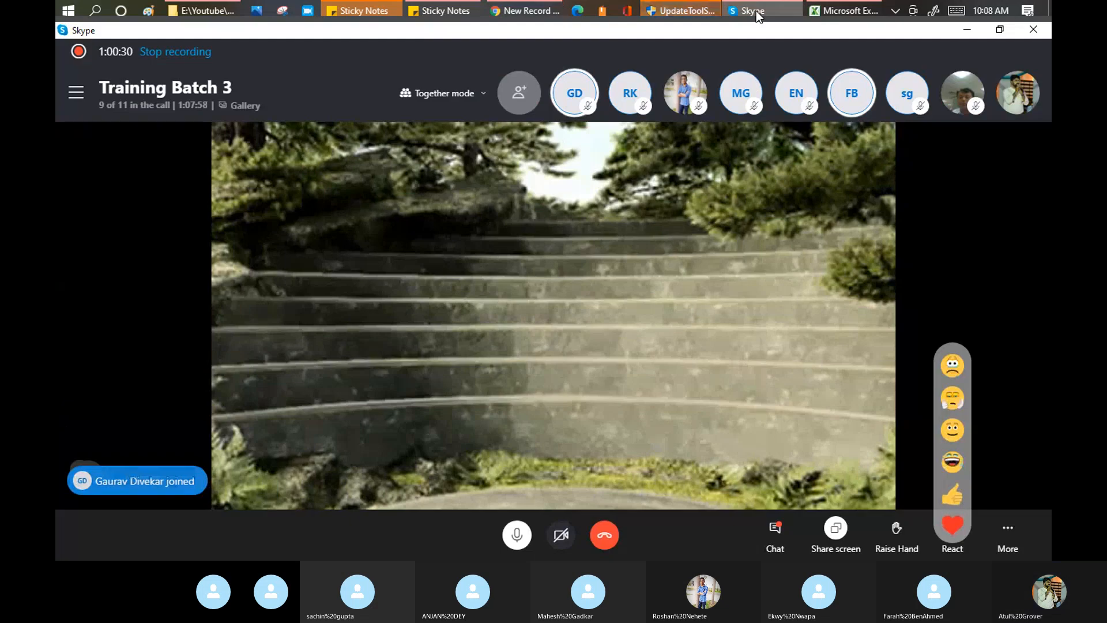
click(756, 11)
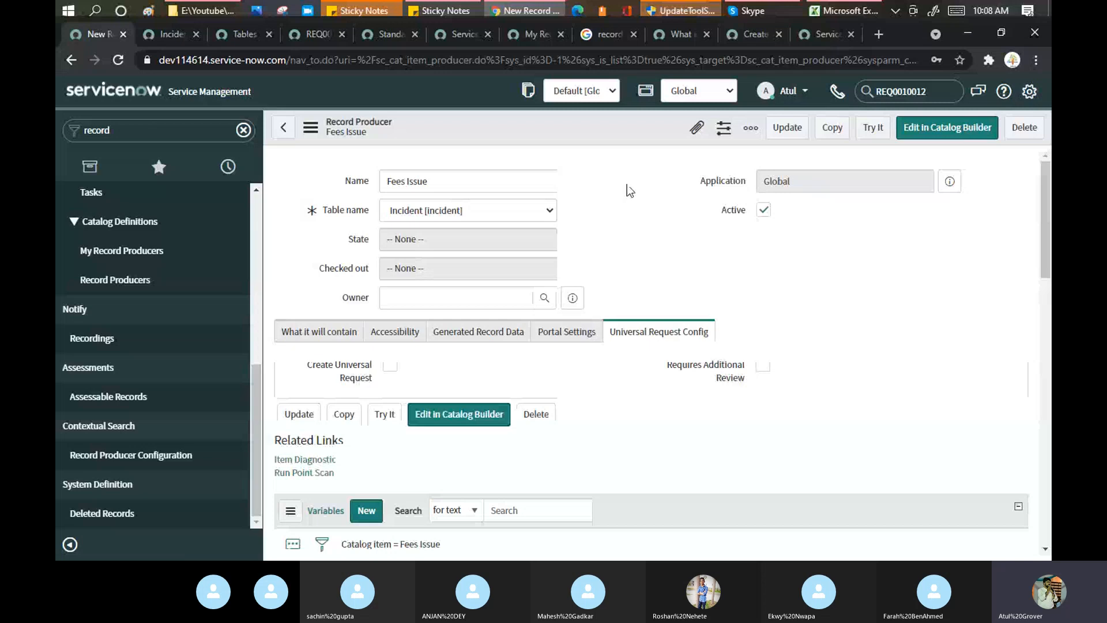
scroll(629, 189, down, 4)
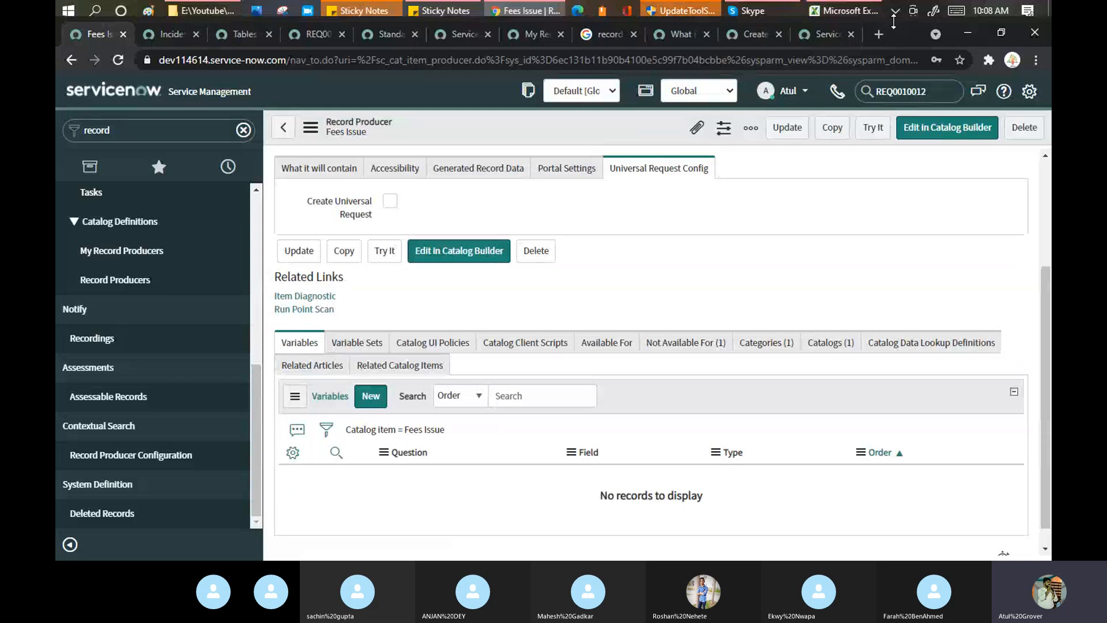
In a new tab, load the dev114614 instance's /lng service portal.
click(878, 35)
text(dev)
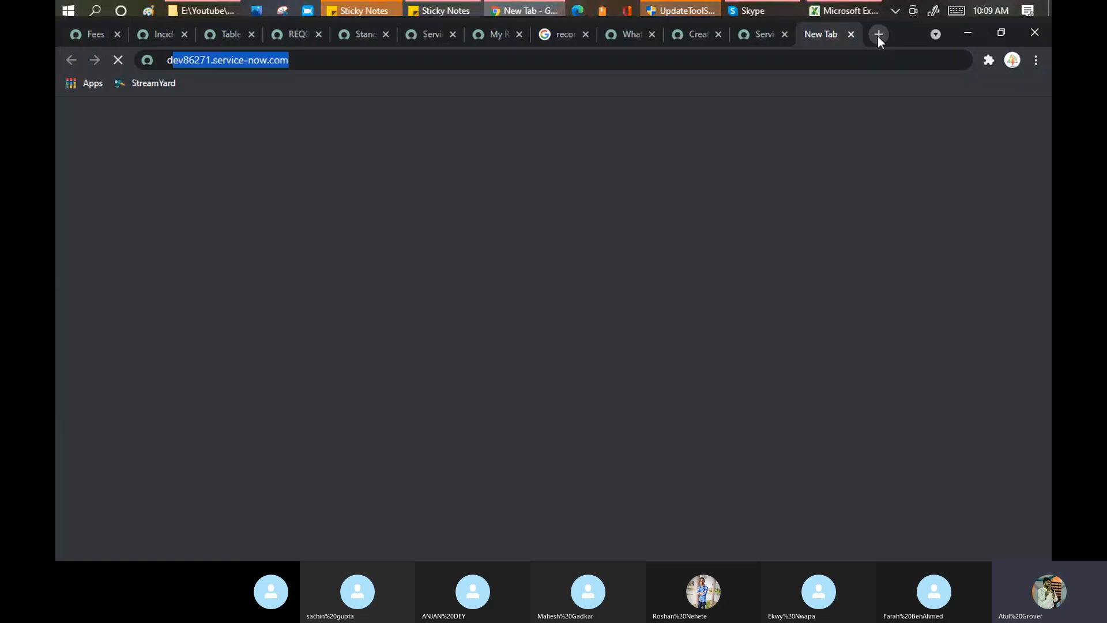
text(1)
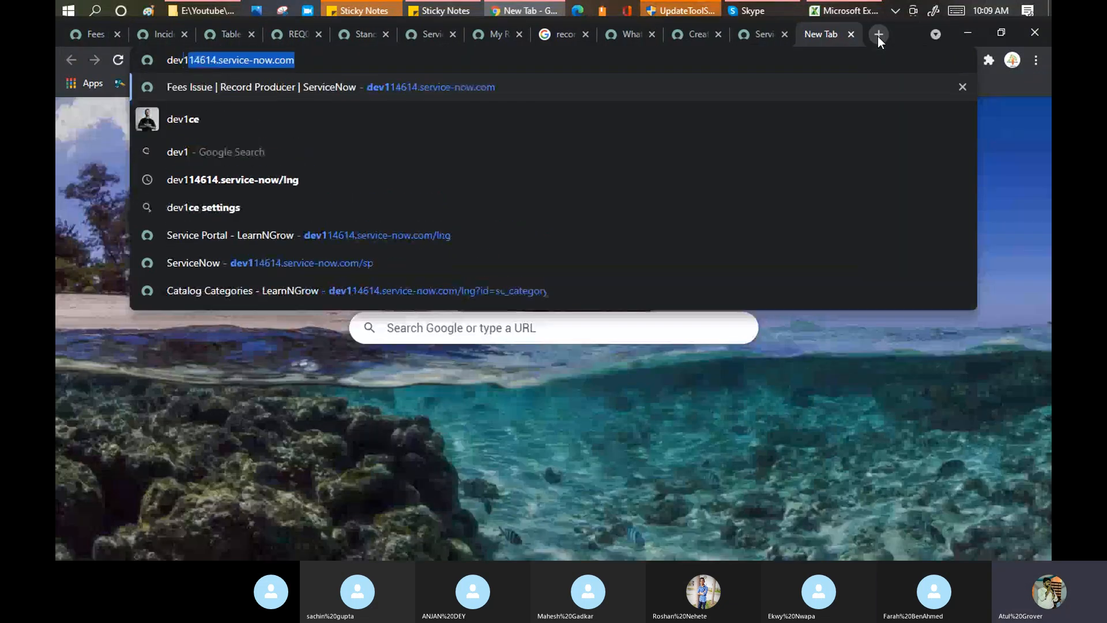
key(Right)
text(/sp)
key(Return)
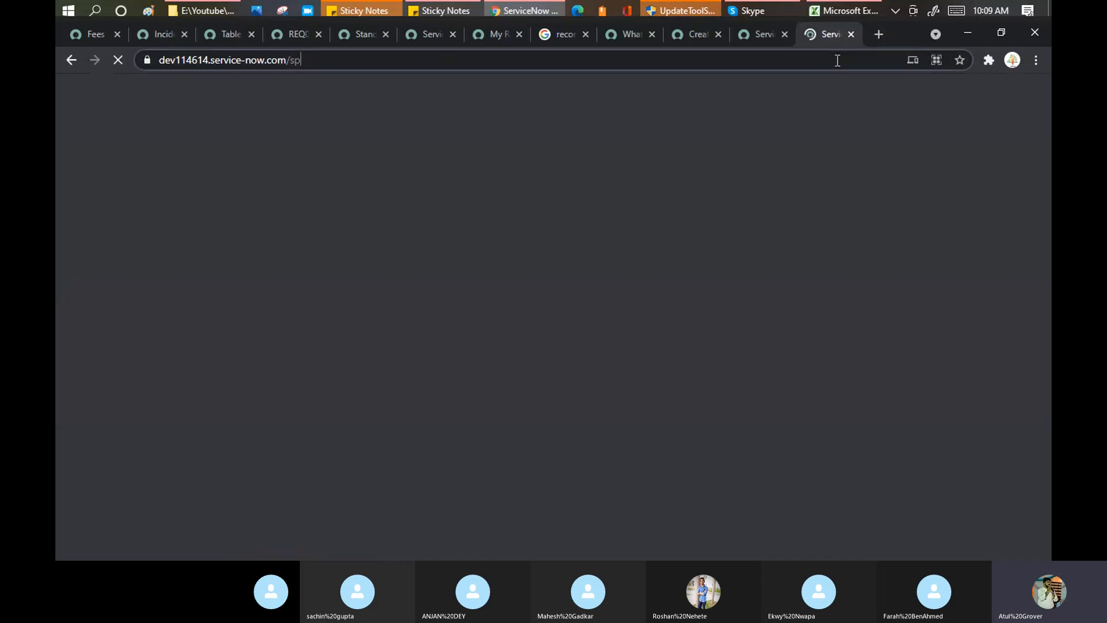
click(837, 60)
click(838, 60)
key(BackSpace)
key(BackSpace)
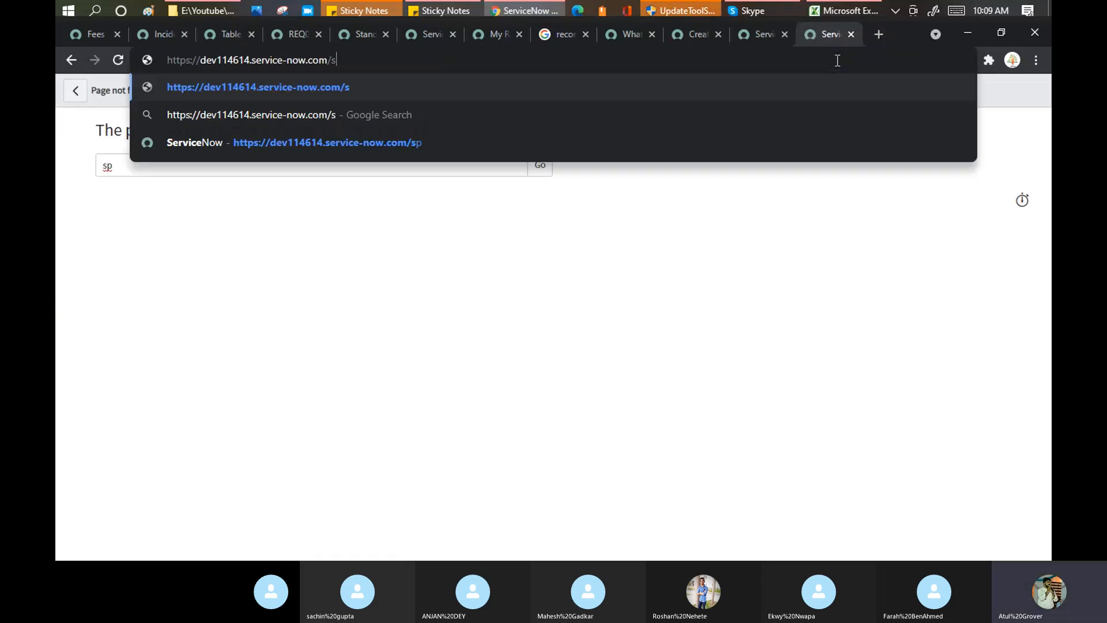
text(lng)
key(Return)
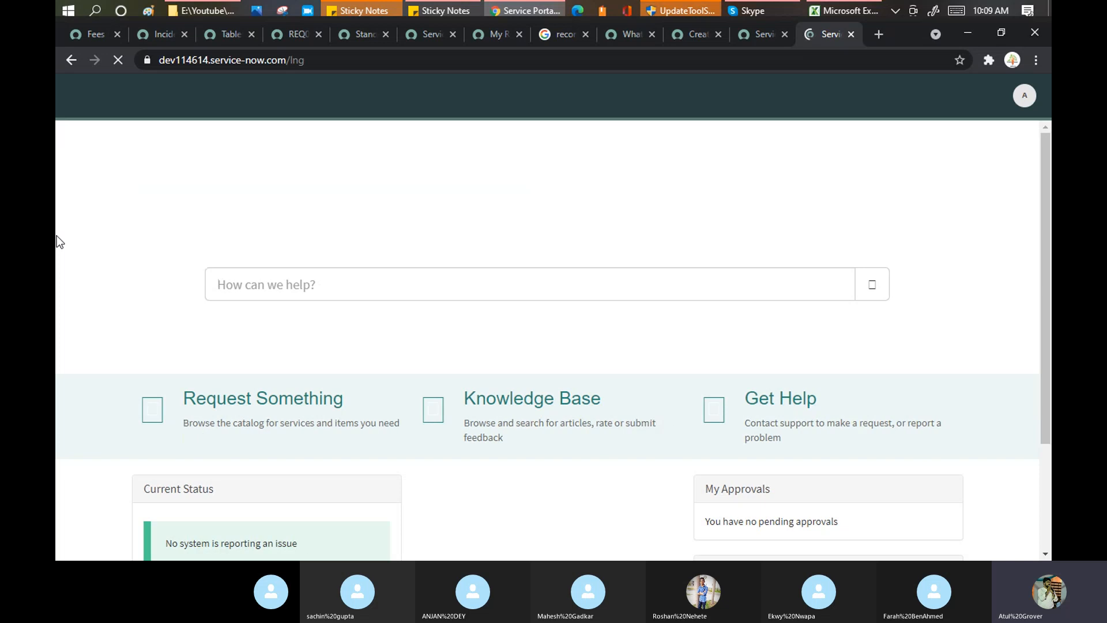
Submit the Fees Issue item from Request Something > Advance.
click(223, 407)
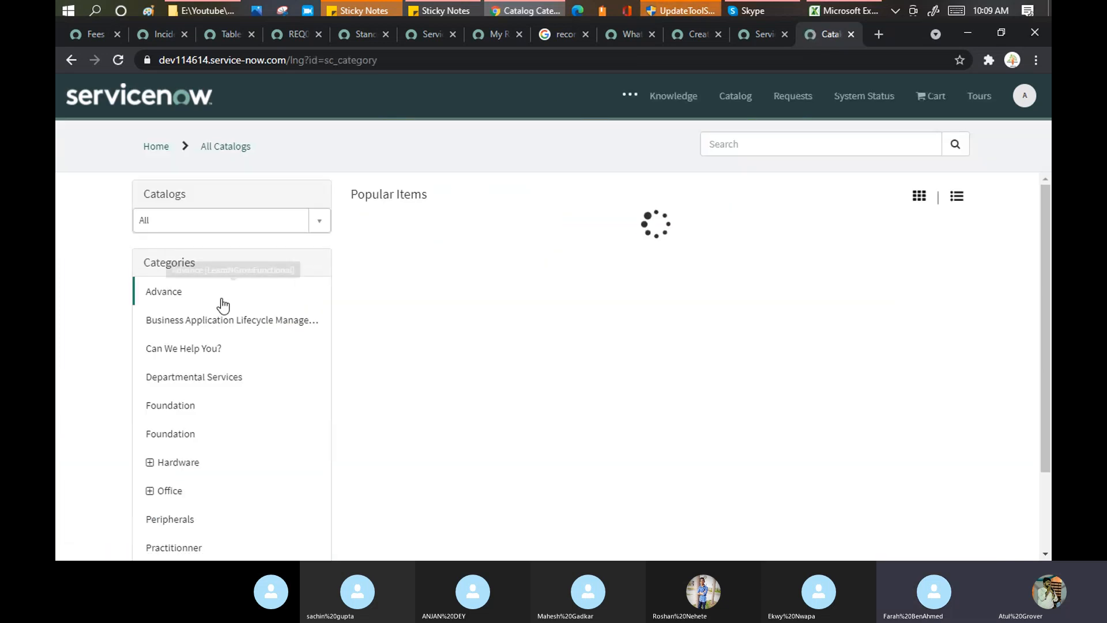
click(167, 293)
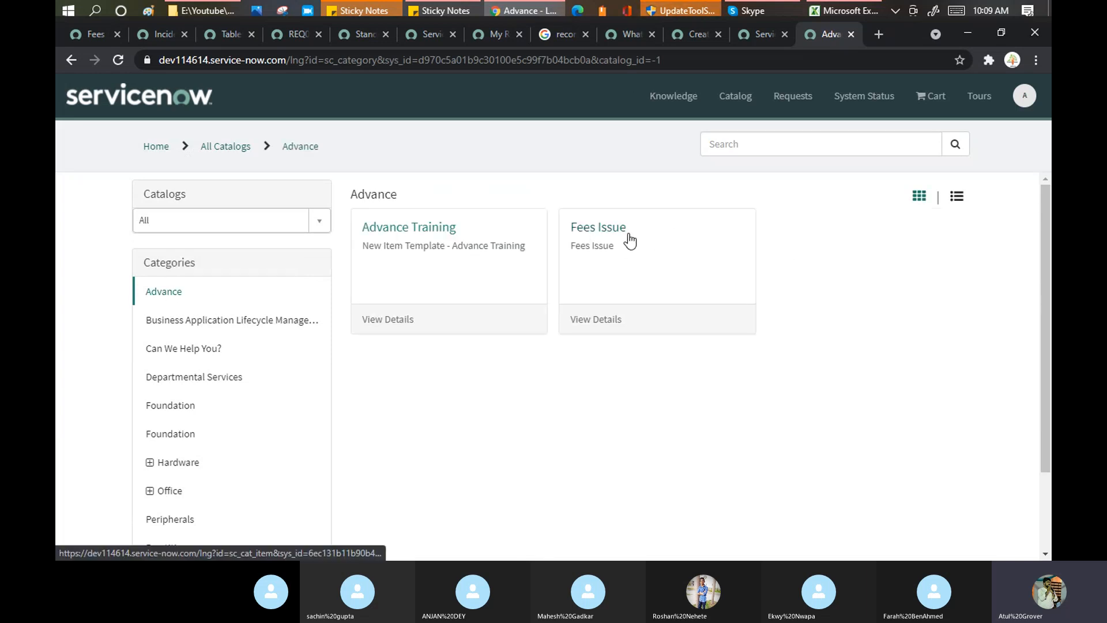
click(587, 230)
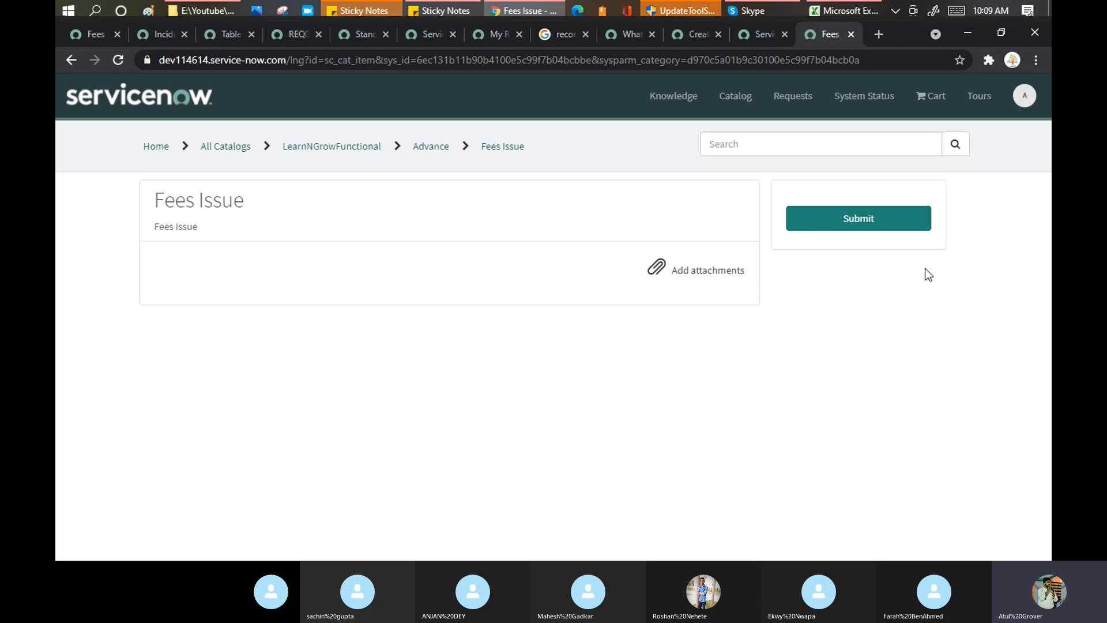
click(859, 222)
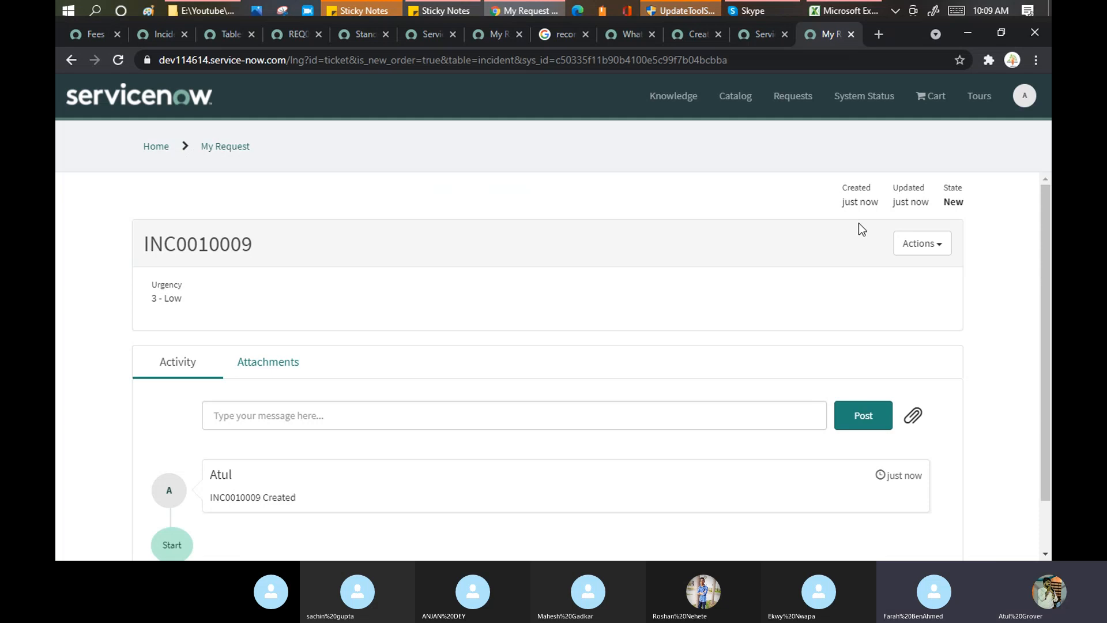
Copy incident number INC0010009 and open it through the back-end global search.
double_click(191, 247)
key(ctrl+c)
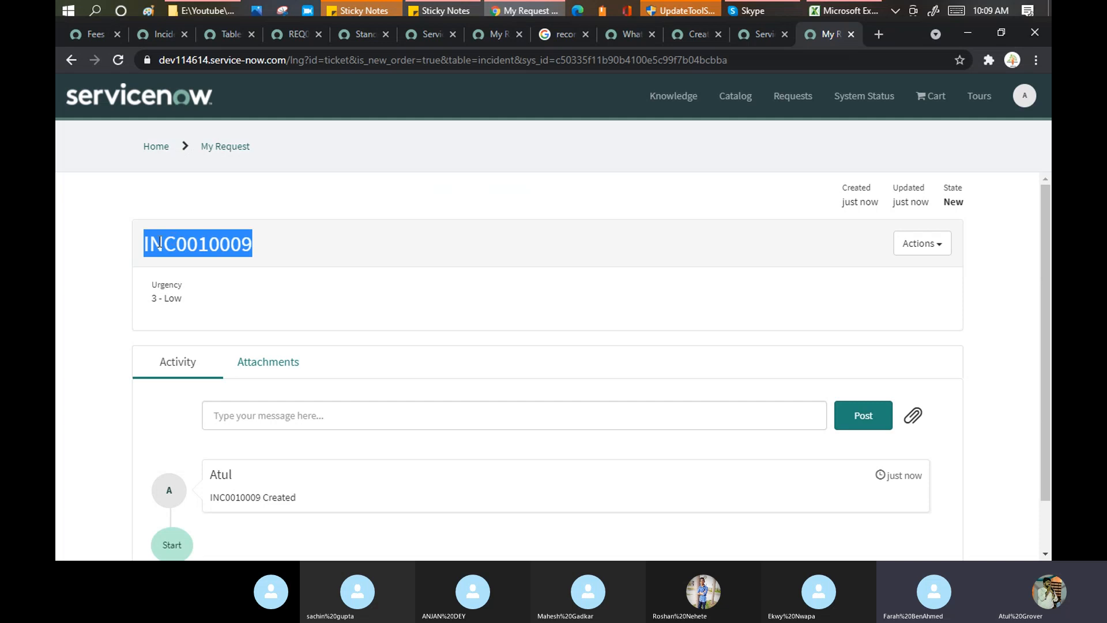
click(96, 36)
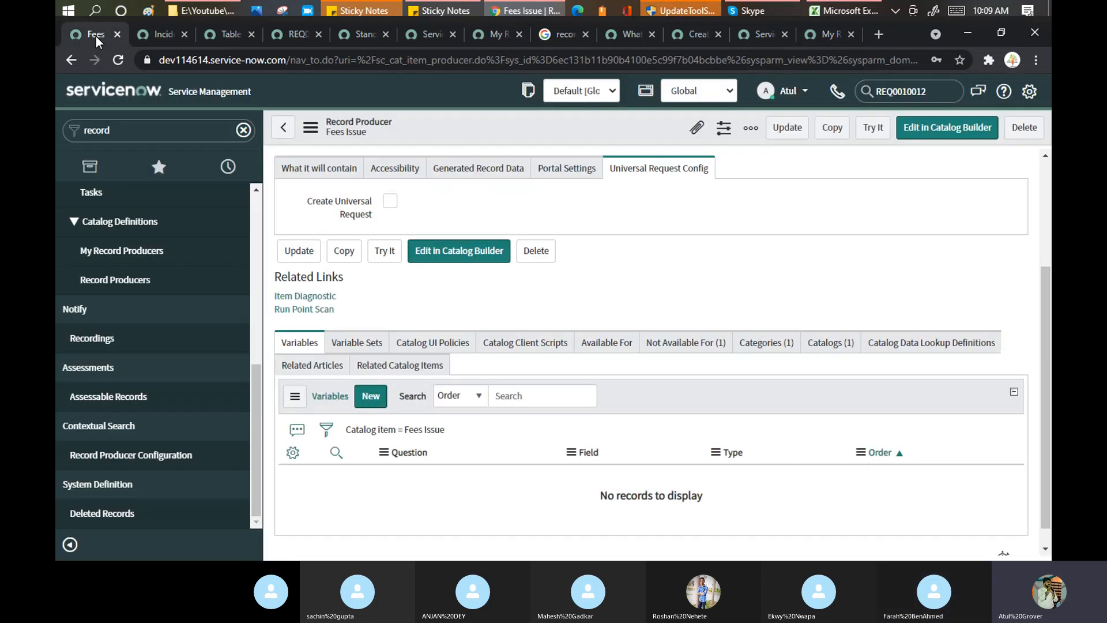
click(904, 91)
key(ctrl+v)
key(Return)
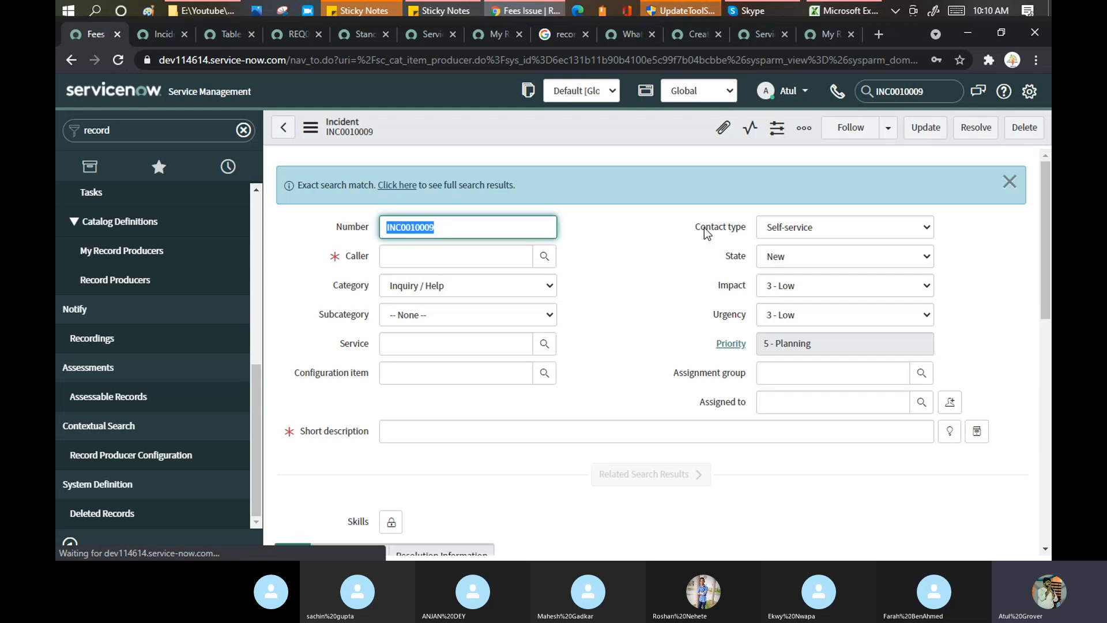
Confirm Self-service contact type and empty Caller, compare template and portal form, open Record Producers.
drag(695, 227, 739, 228)
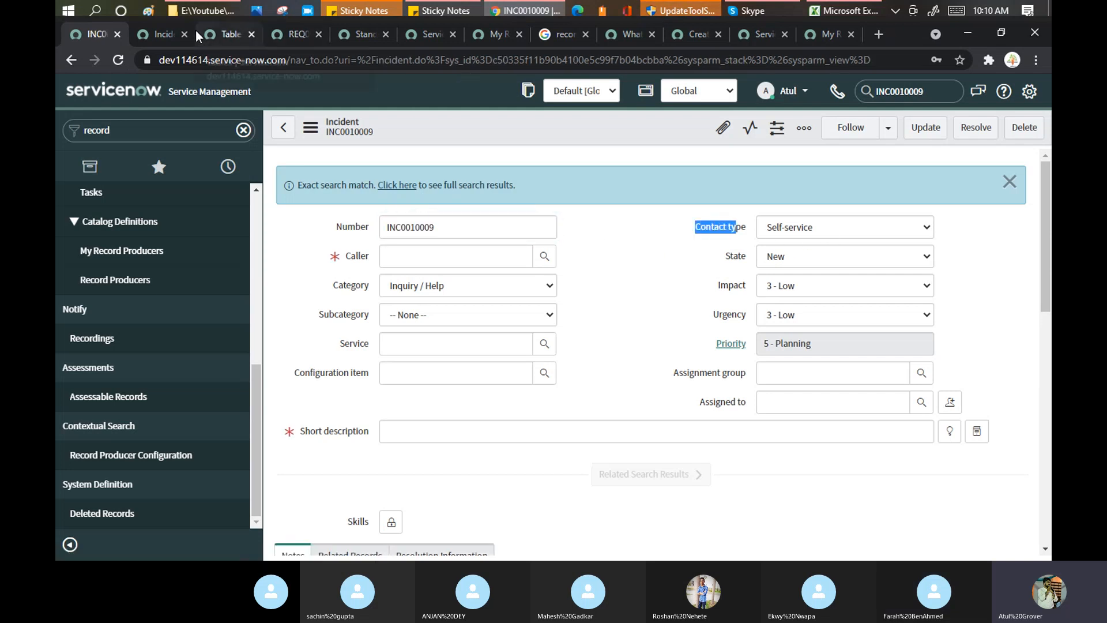
click(154, 32)
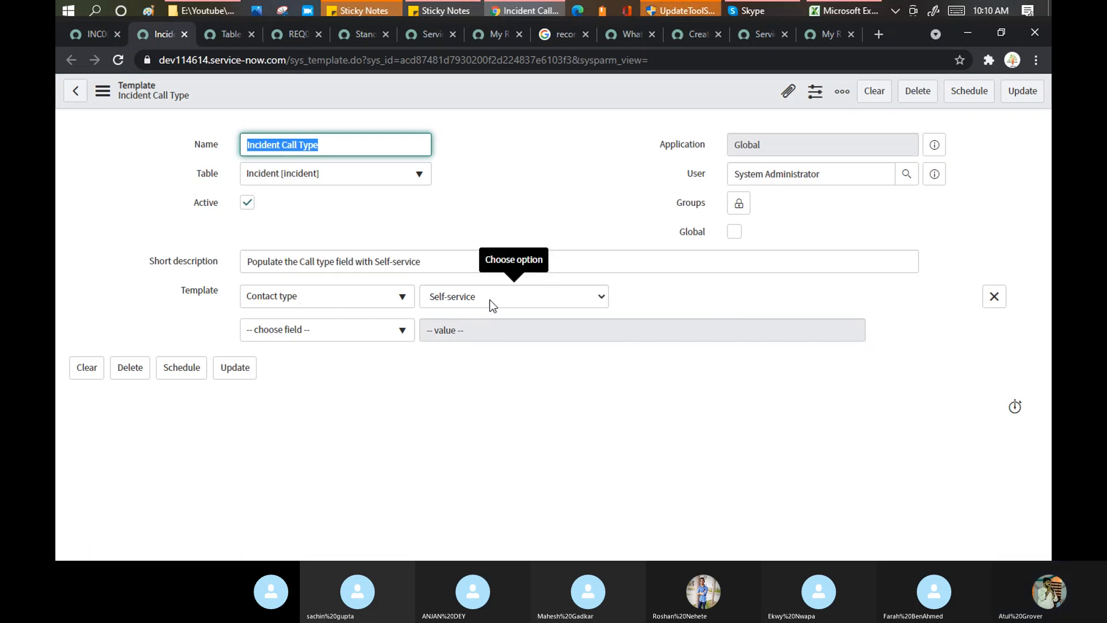
click(78, 34)
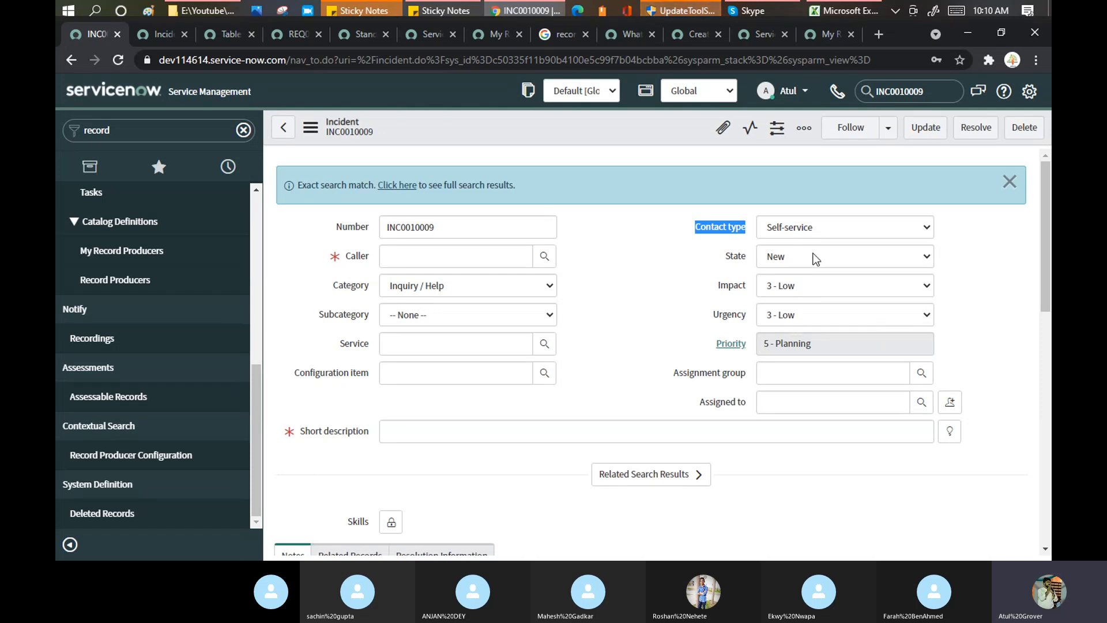
click(435, 254)
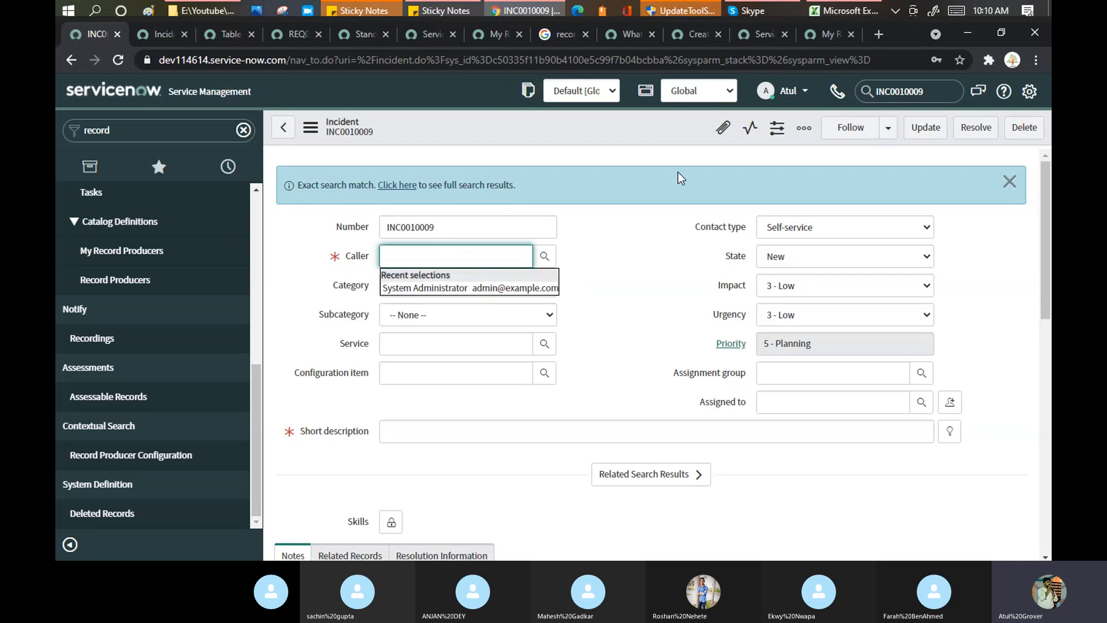
click(692, 34)
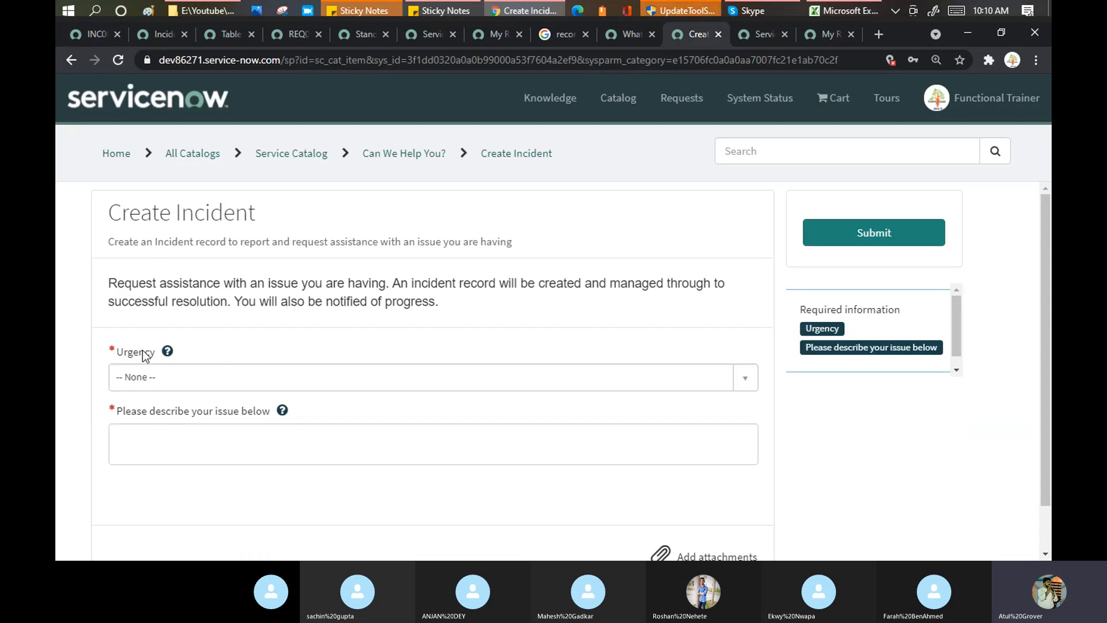
click(88, 35)
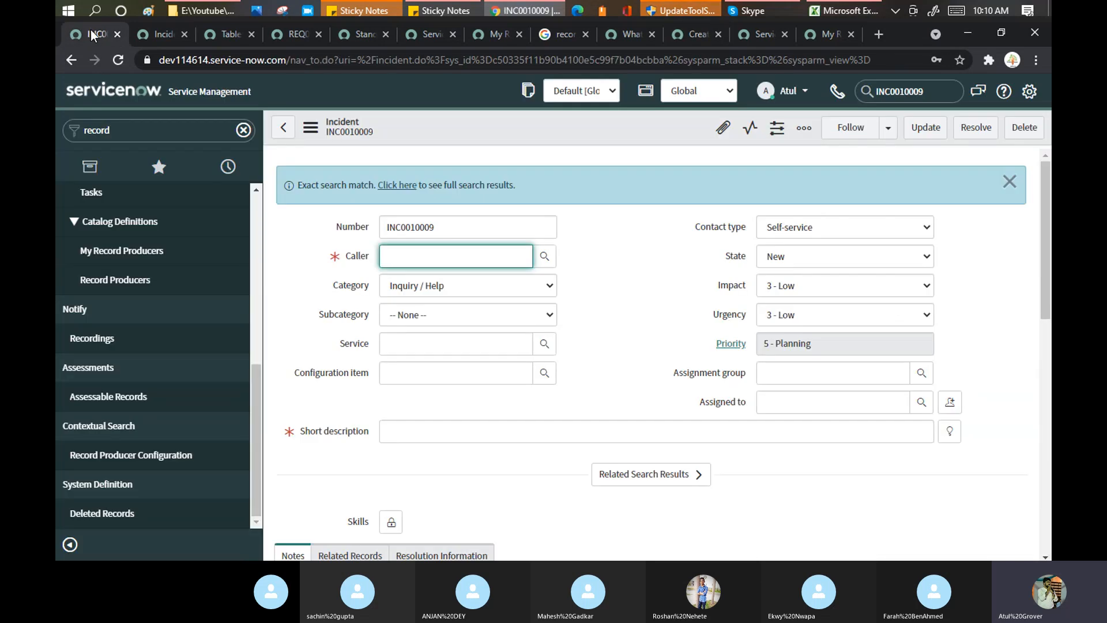
click(113, 280)
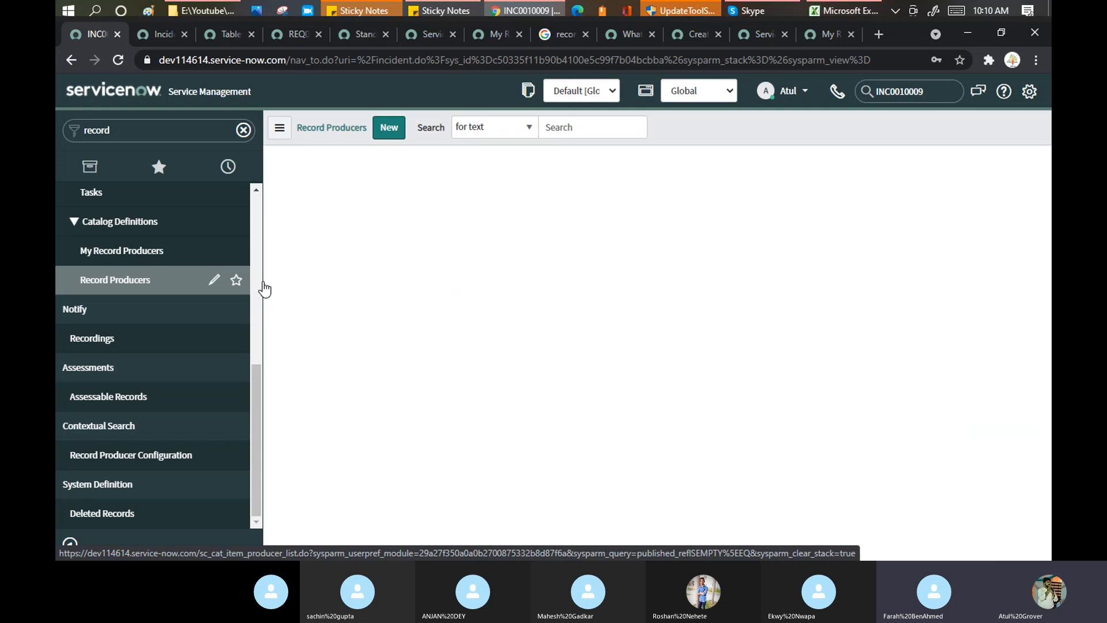
Filter by 'create incident', open Create Incident, and review its contents down to the Script.
click(402, 210)
text(create in)
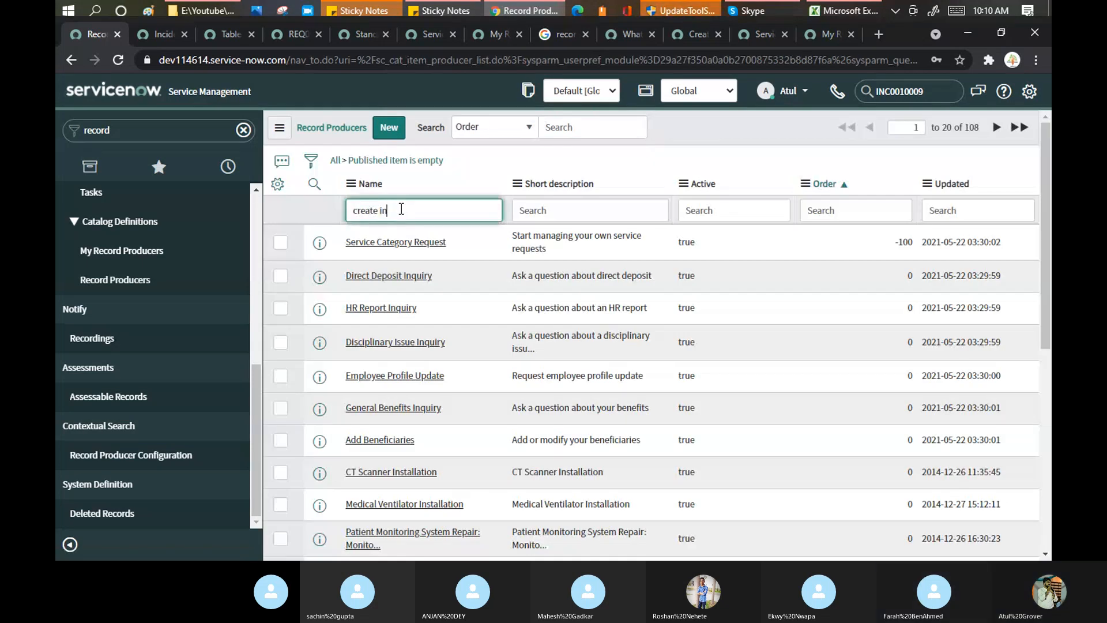
text(cident)
key(Return)
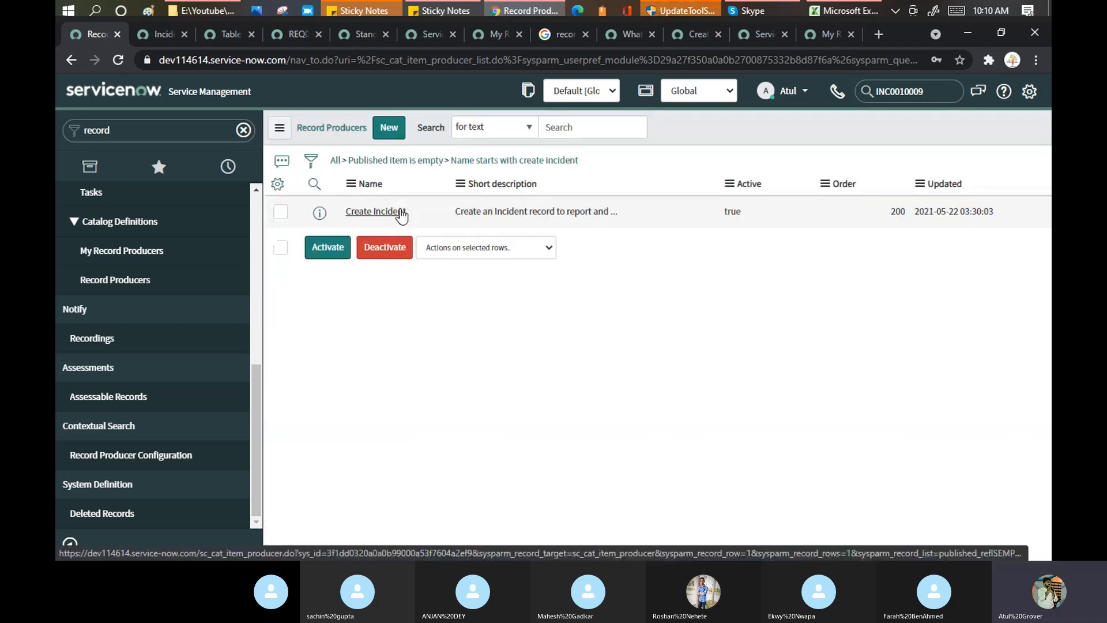
click(377, 248)
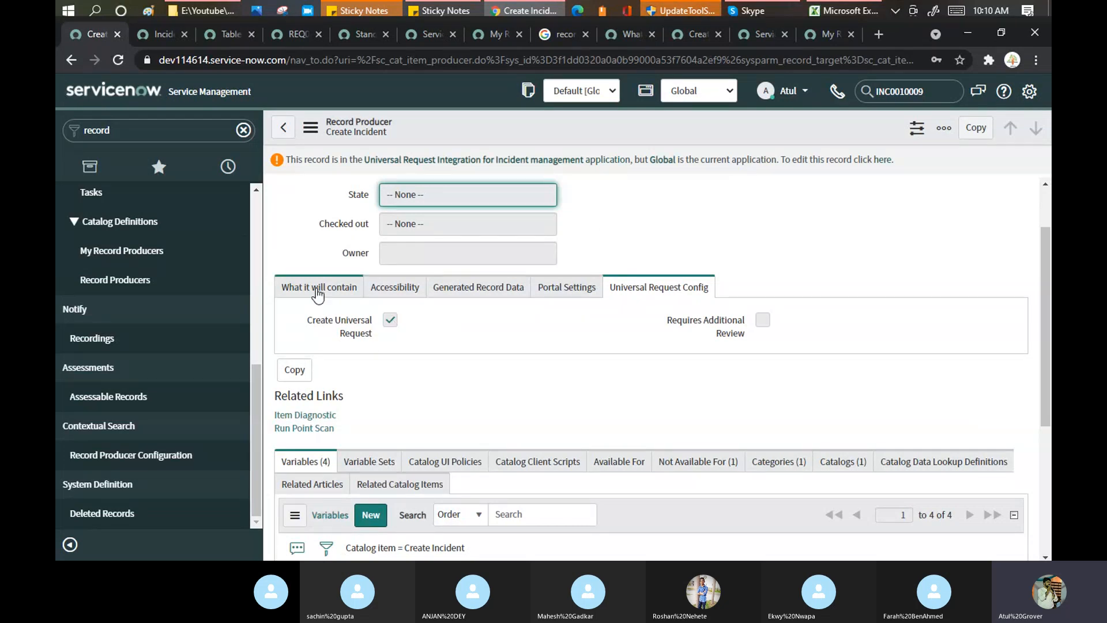
click(319, 287)
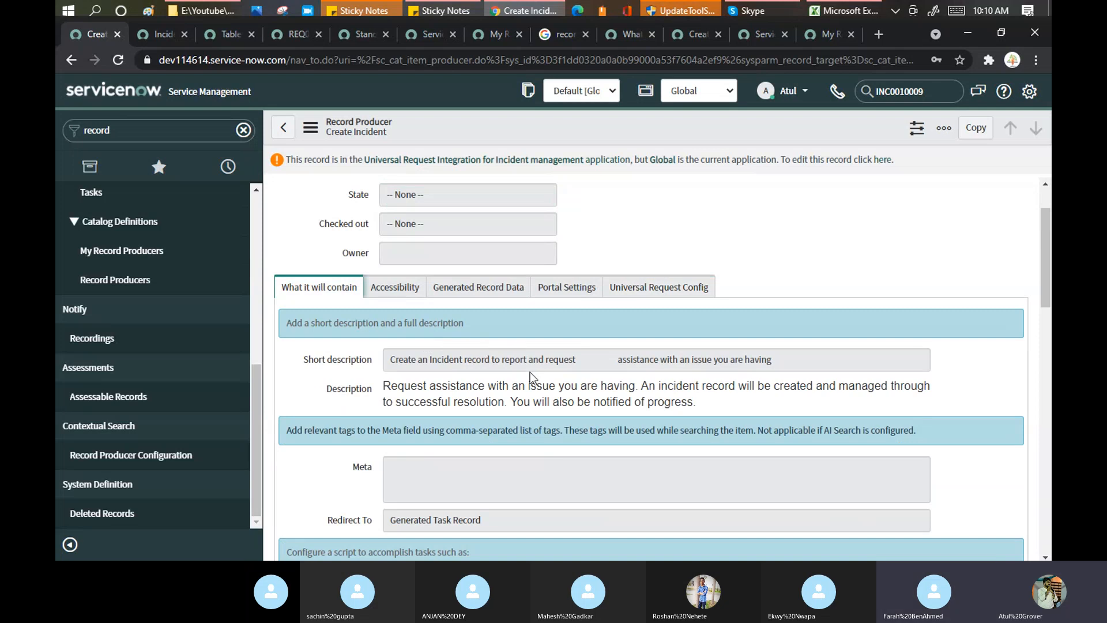
scroll(529, 370, down, 2)
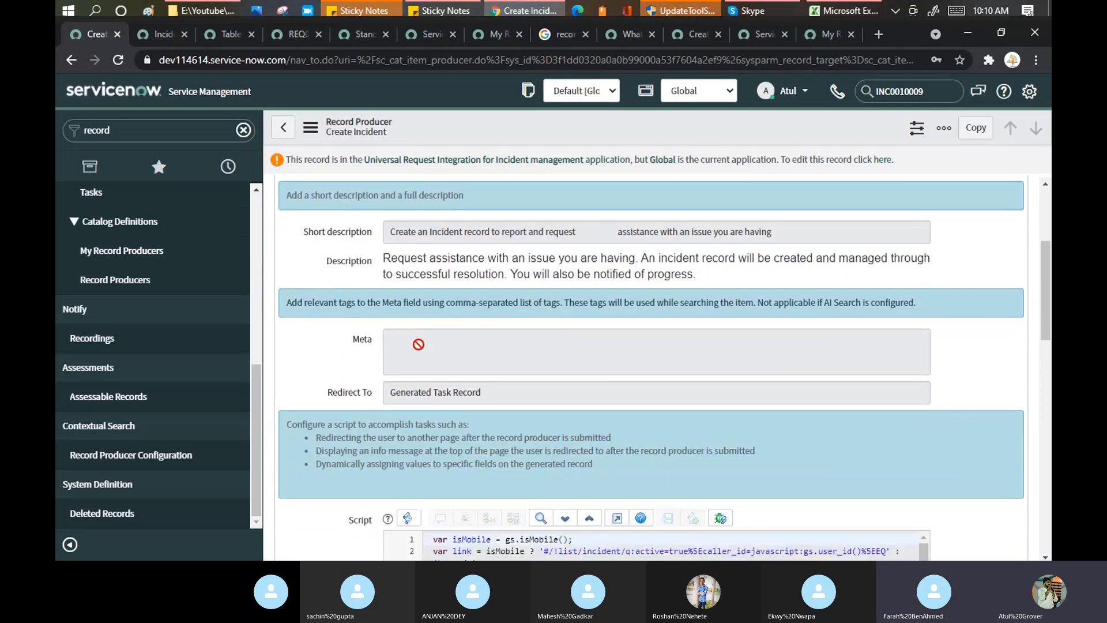